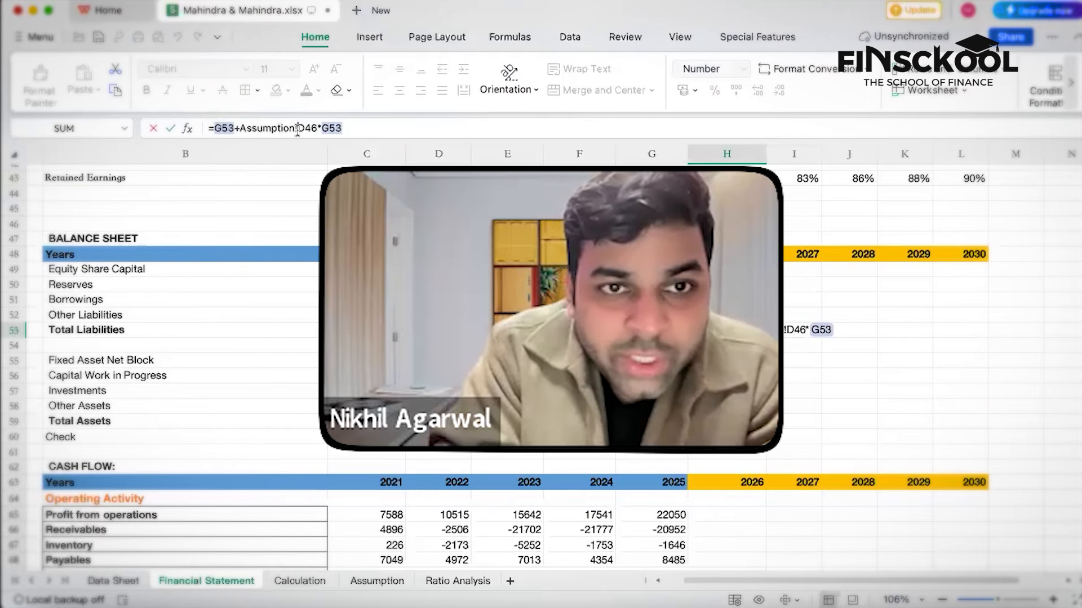
type("$")
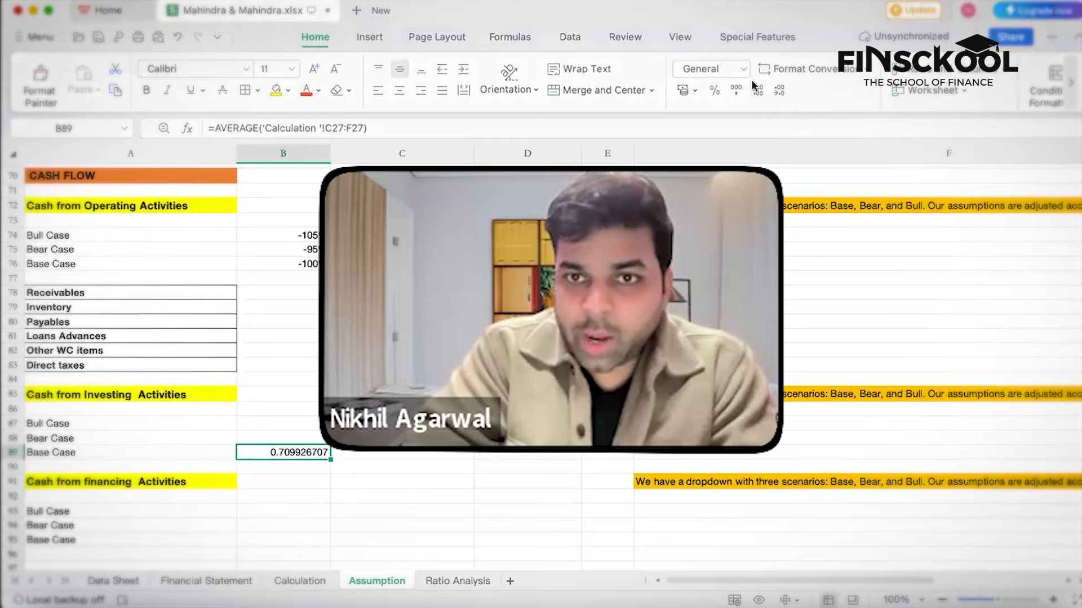
left_click(708, 91)
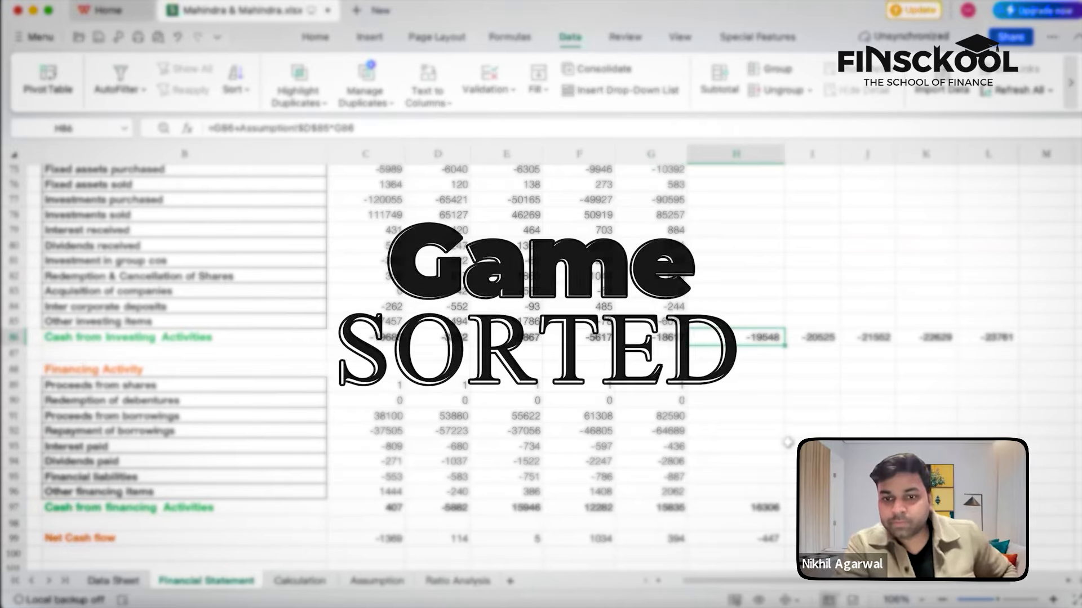
scroll(612, 310, "down", 3)
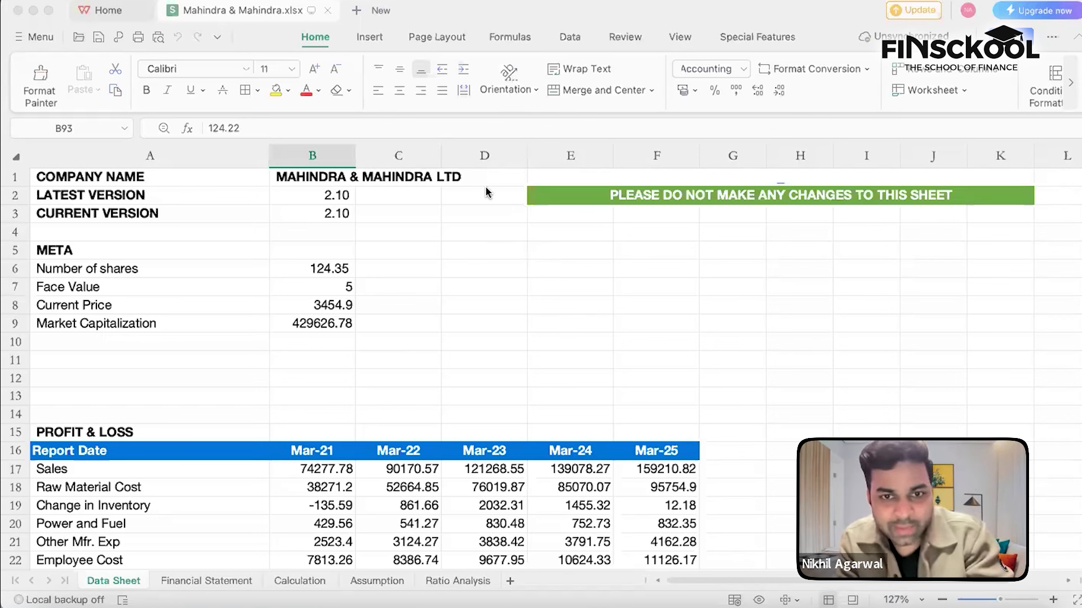
key("XF86MonBrightnessUp")
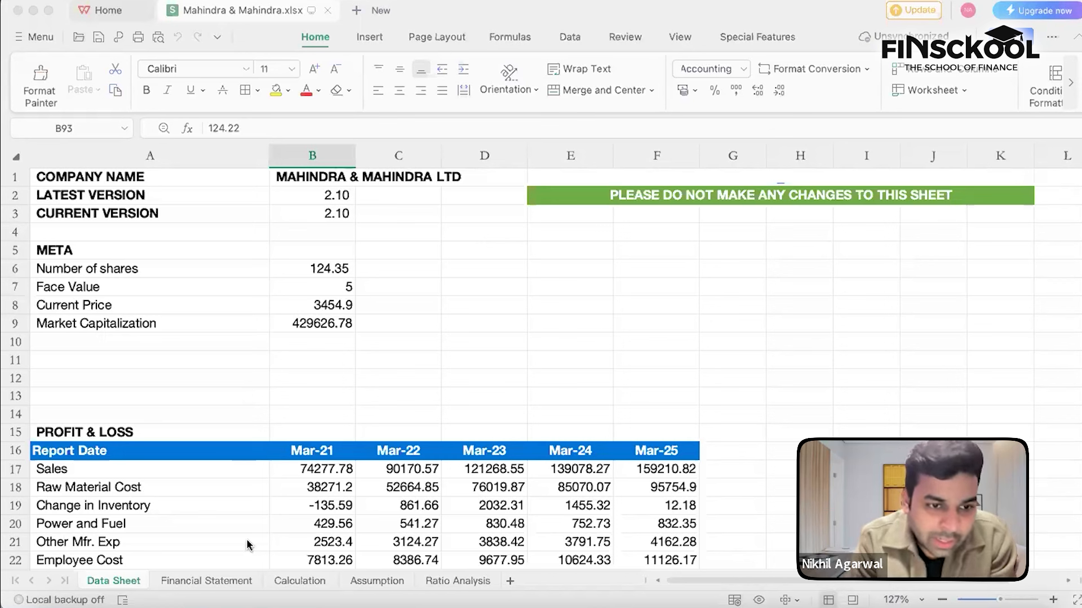
Review the income statement, its 2026–2030 projections and the balance sheet on the Financial Statement sheet
left_click(209, 587)
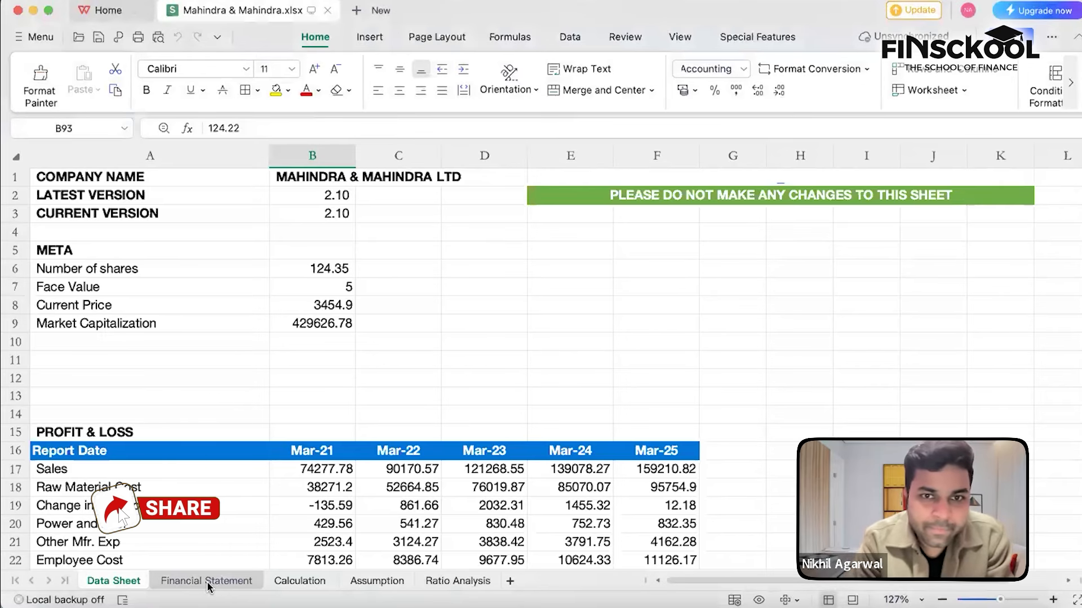
left_click(208, 582)
scroll(820, 407, "down", 9)
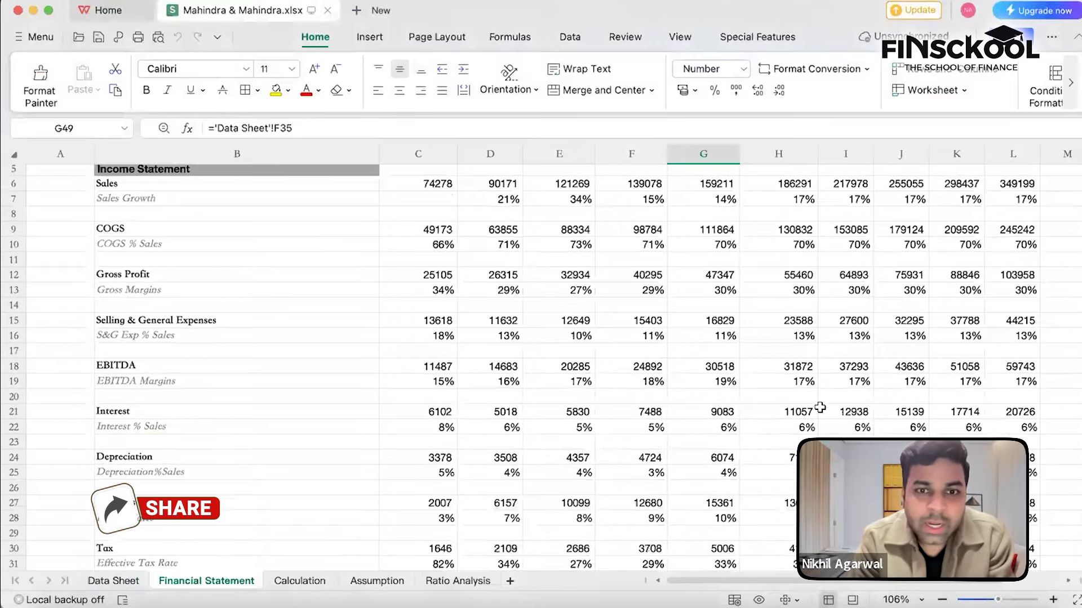
scroll(820, 407, "up", 1)
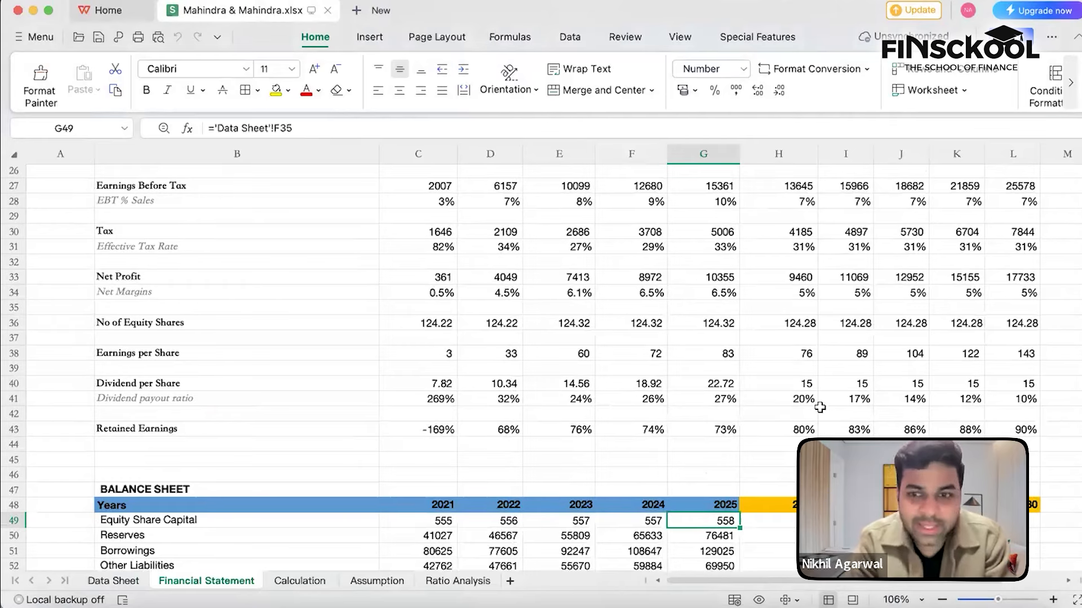
scroll(820, 408, "up", 4)
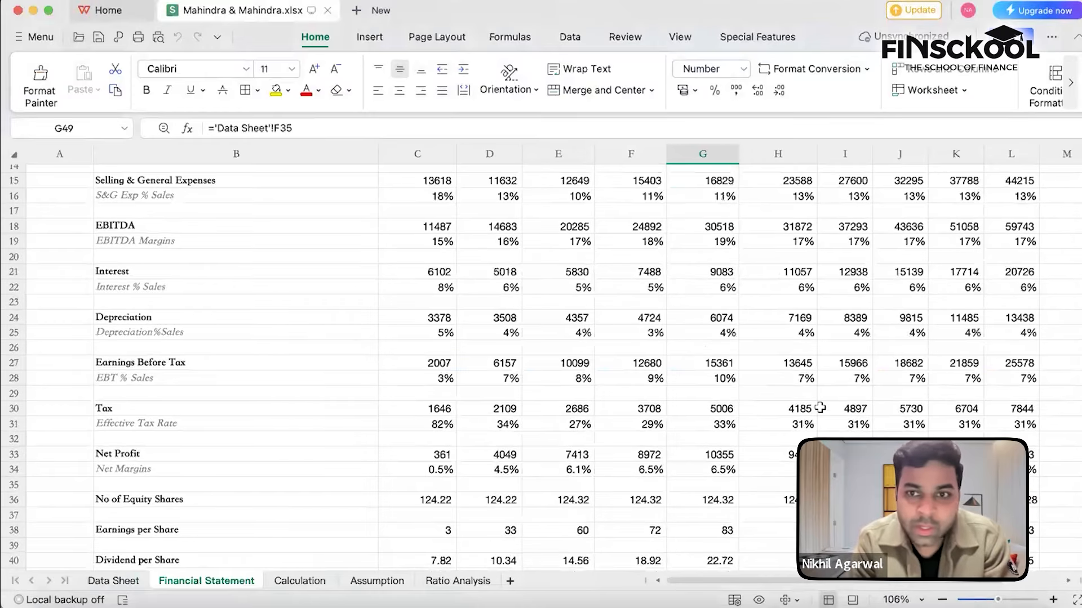
scroll(820, 407, "up", 5)
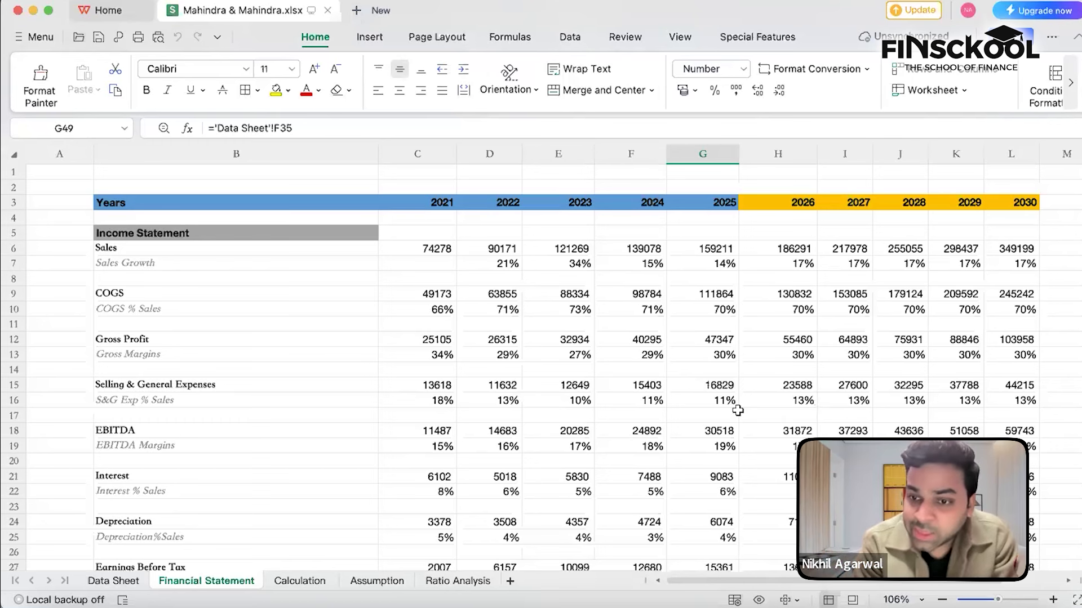
scroll(737, 410, "down", 3)
scroll(737, 410, "down", 5)
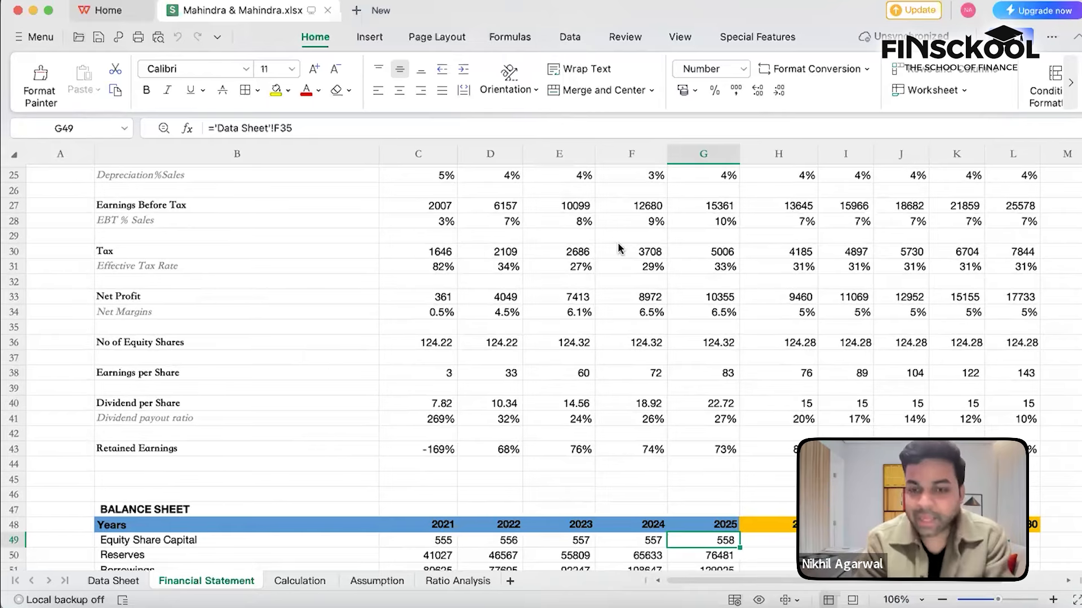
scroll(542, 464, "down", 10)
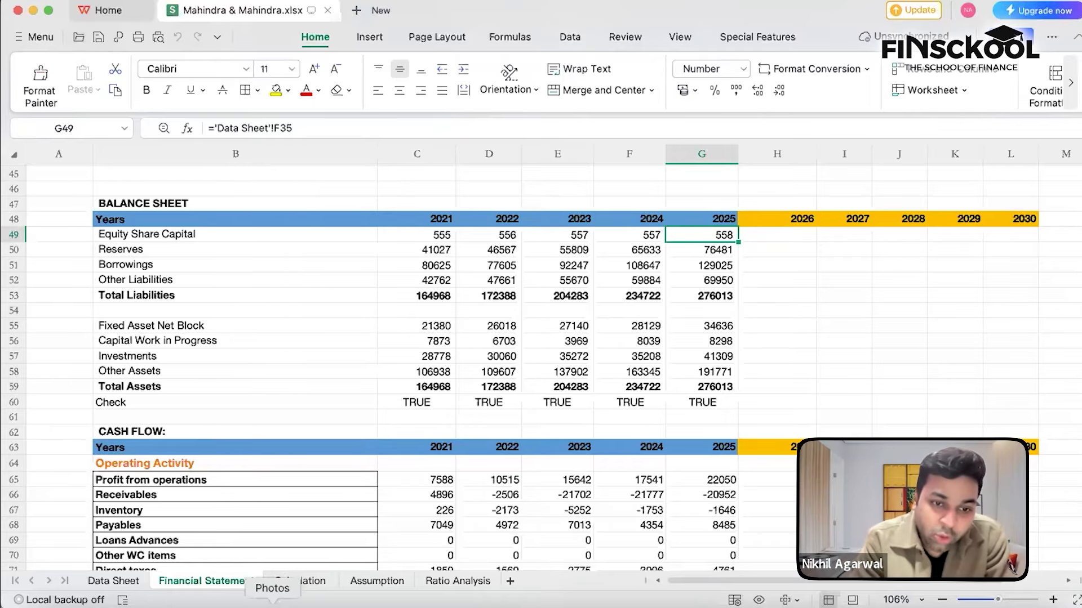
Look over the yearly growth rates, balance sheet ratios to sales and cash flow figures on the Calculation sheet
left_click(307, 586)
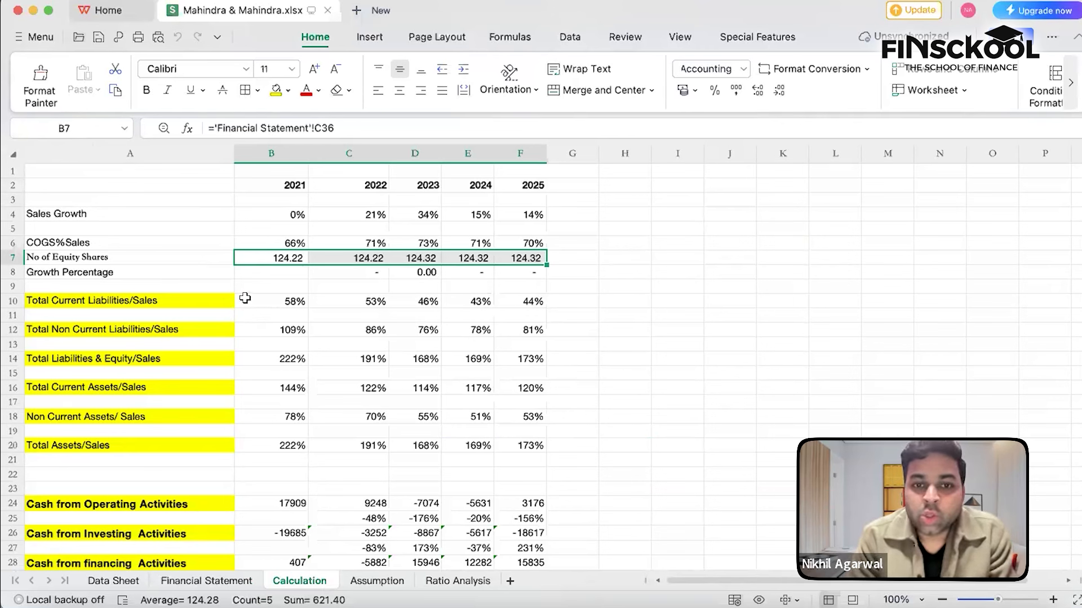
left_click(74, 187)
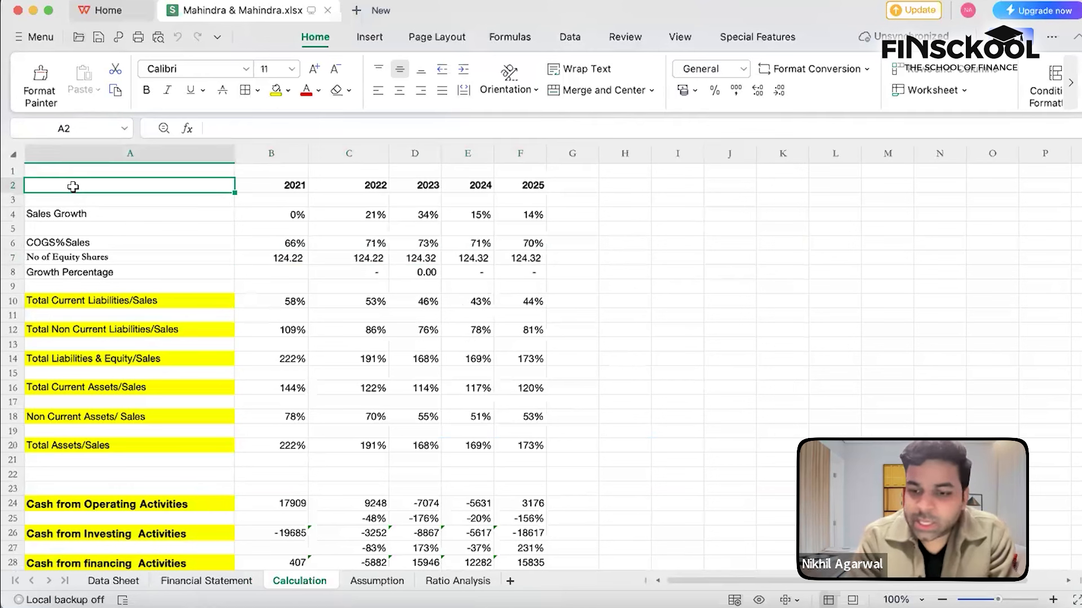
key("shift+Right")
key("shift+Right")
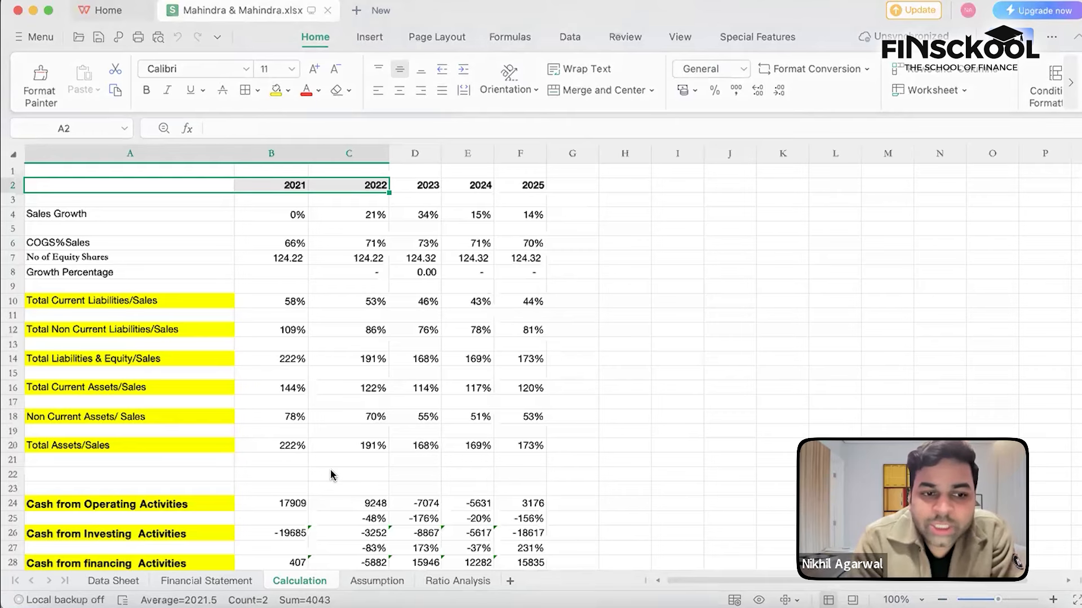
scroll(332, 476, "down", 2)
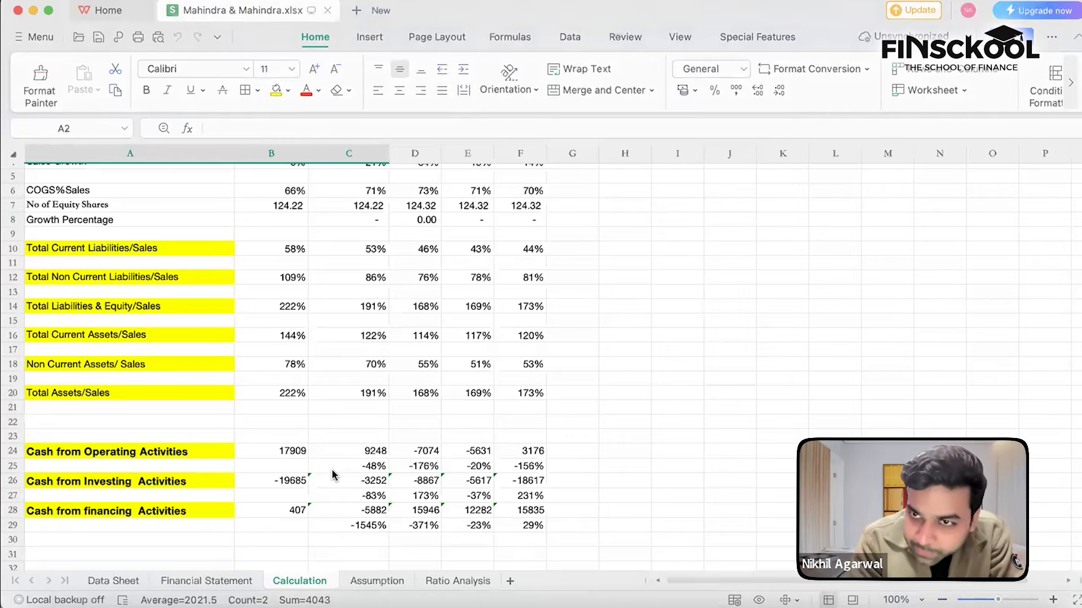
Examine the P&L assumptions and the Bull, Bear and Base Case rows under Balance Sheet Data on the Assumption sheet
left_click(377, 583)
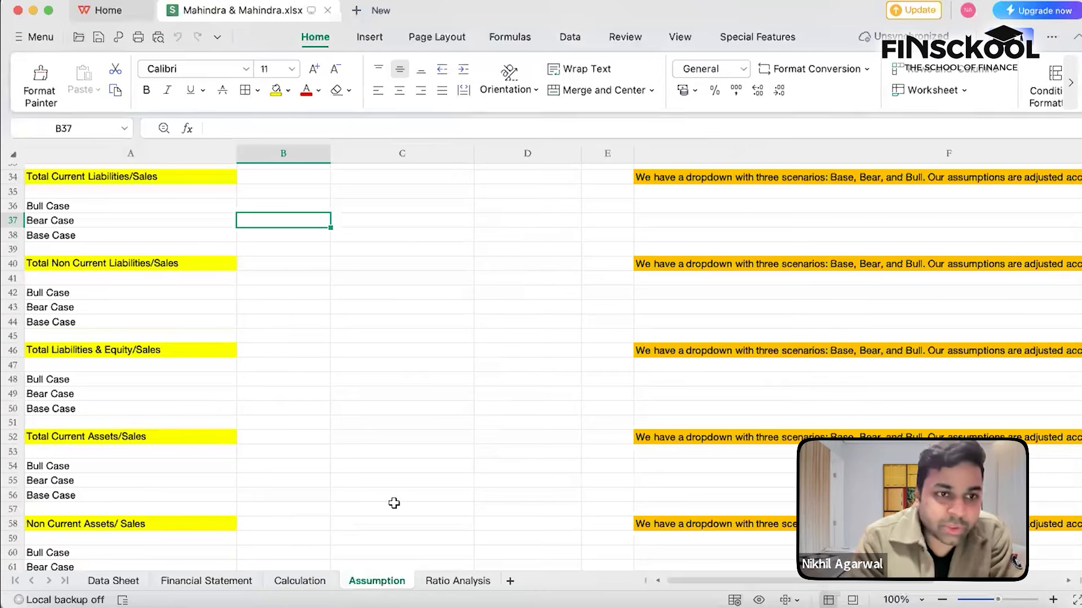
scroll(396, 501, "up", 5)
scroll(396, 501, "up", 6)
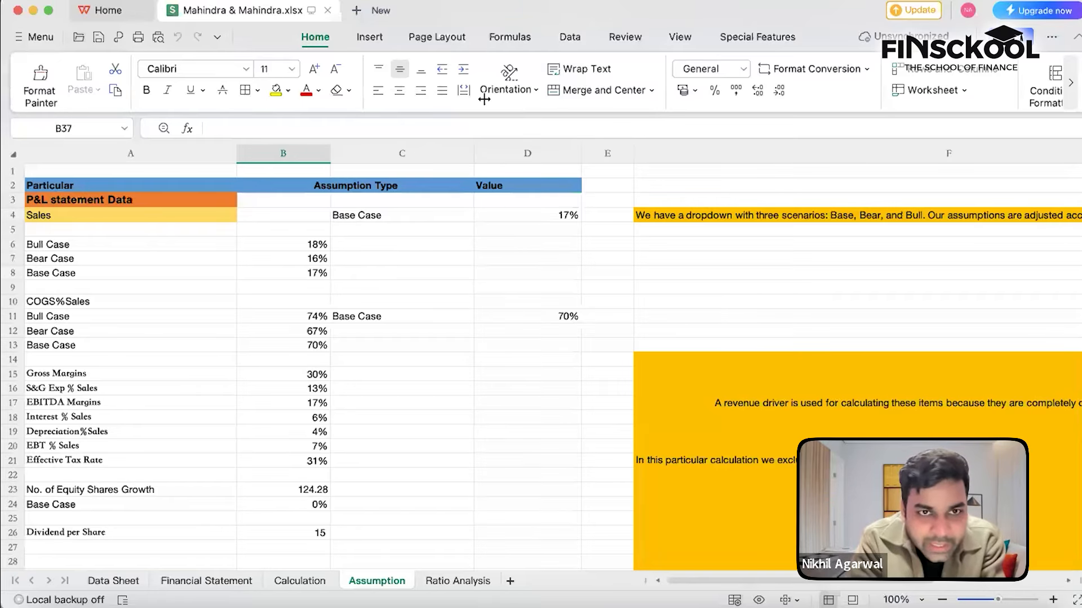
scroll(443, 309, "down", 7)
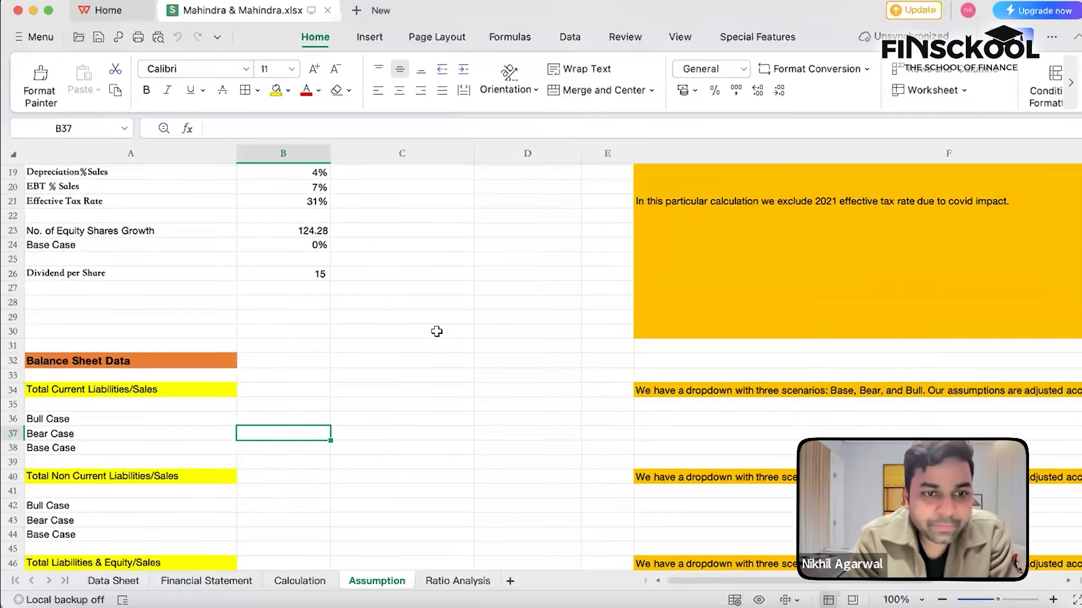
scroll(438, 331, "down", 1)
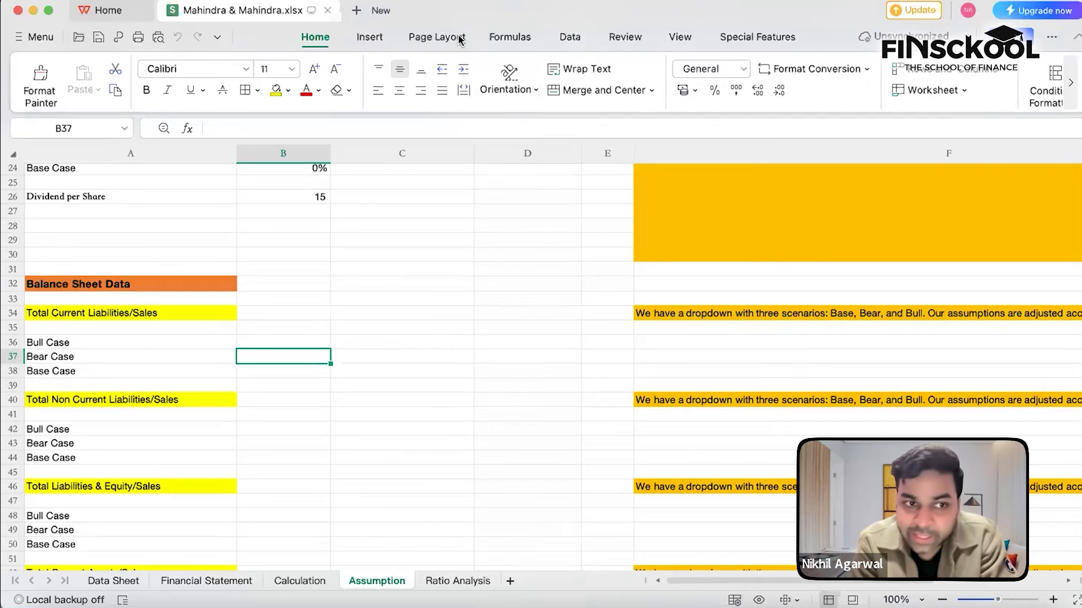
left_click(39, 342)
key("Down")
key("Down")
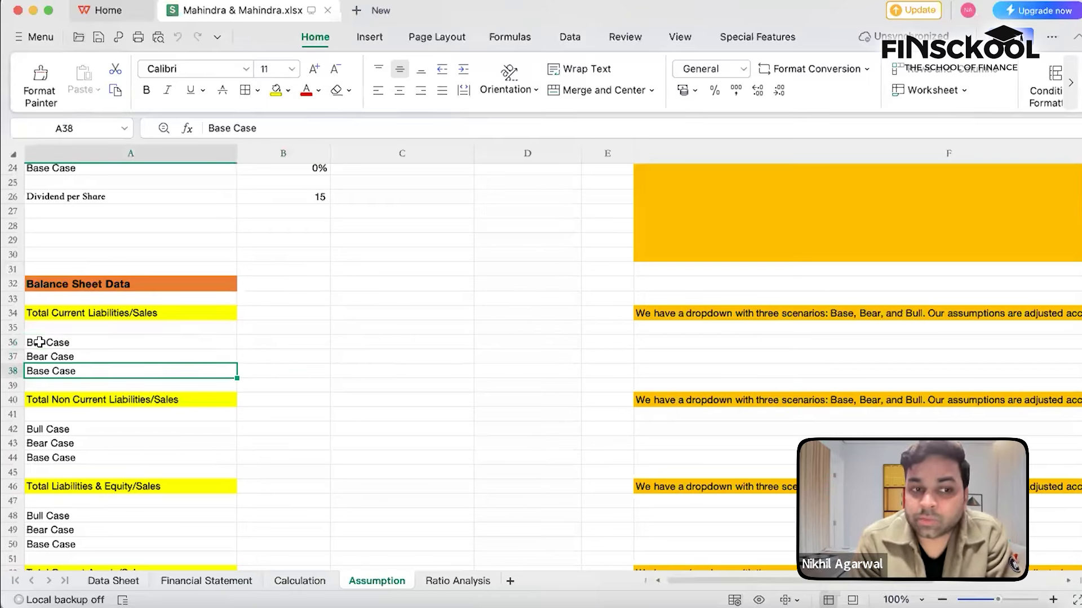
key("Up")
key("Up")
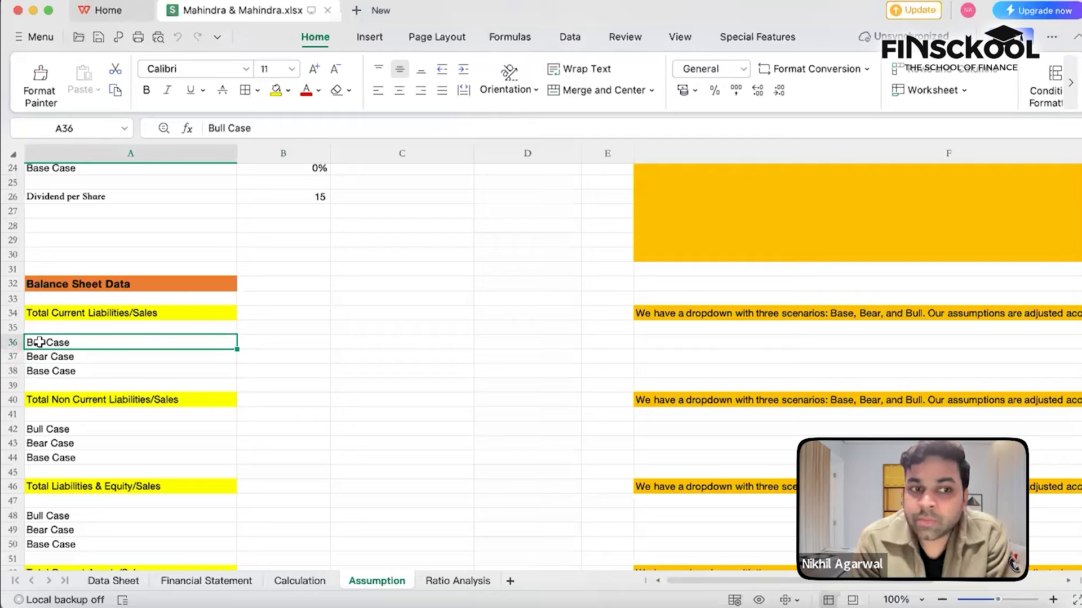
key("Down")
key("Down")
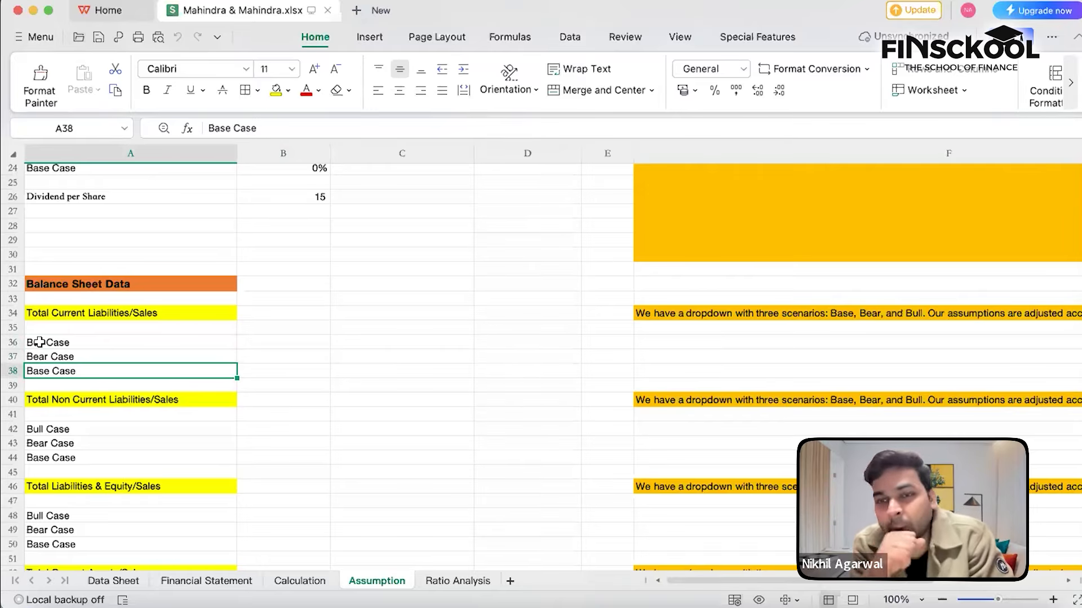
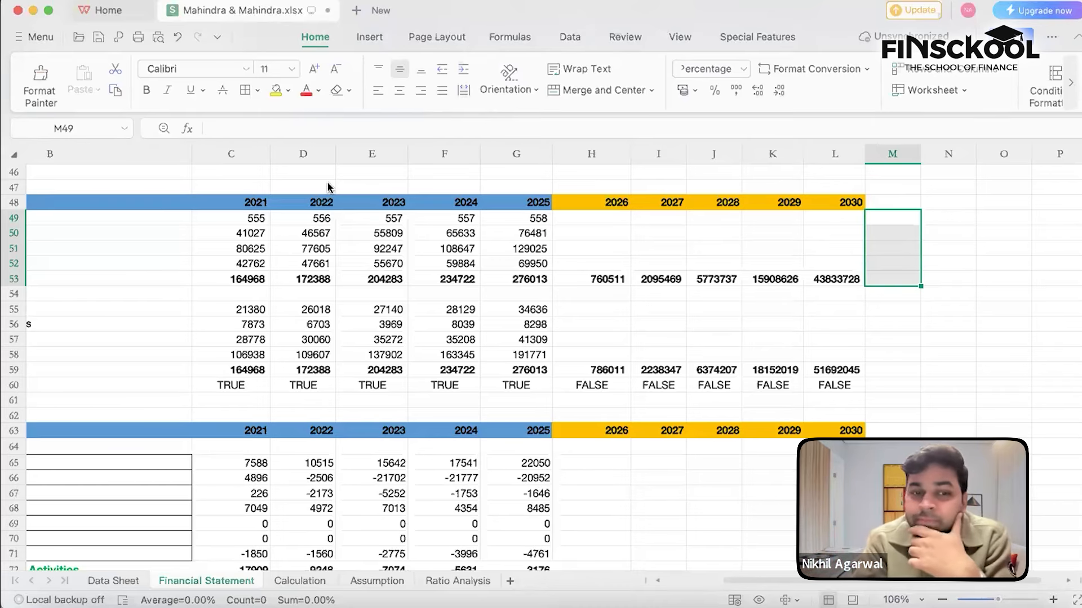
Switch the Total Assets/Sales scenario on the Assumption sheet to Bull Case and check the projected balance sheet
left_click(377, 580)
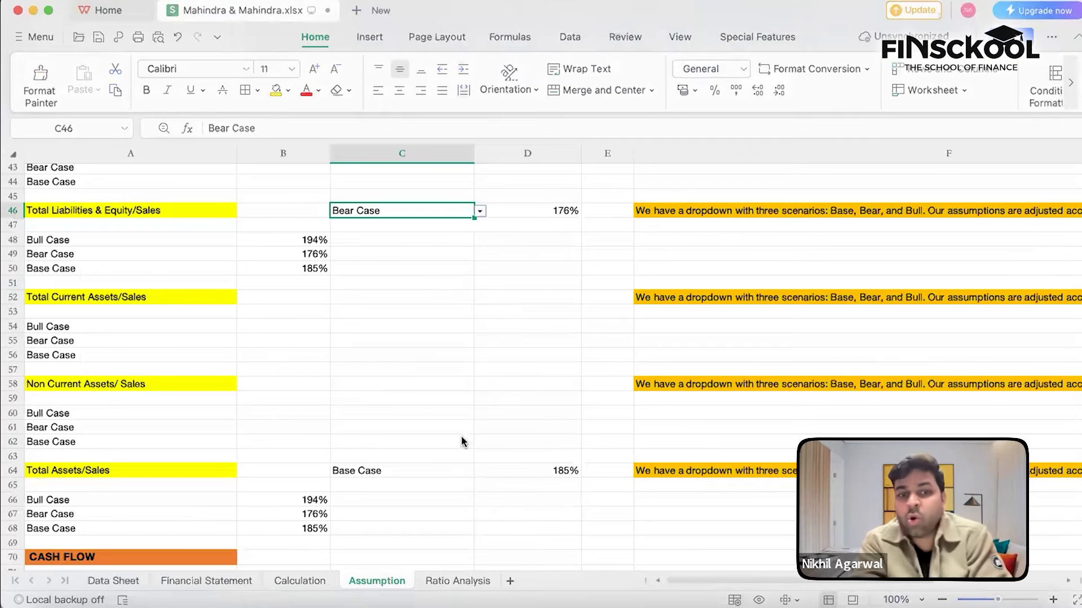
left_click(469, 471)
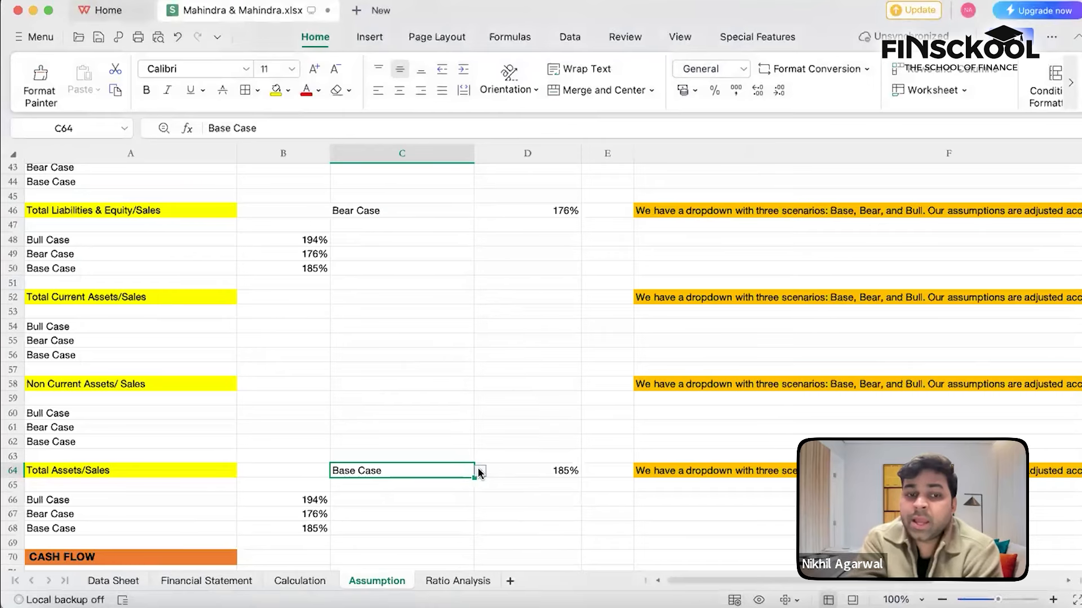
left_click(479, 471)
left_click(448, 501)
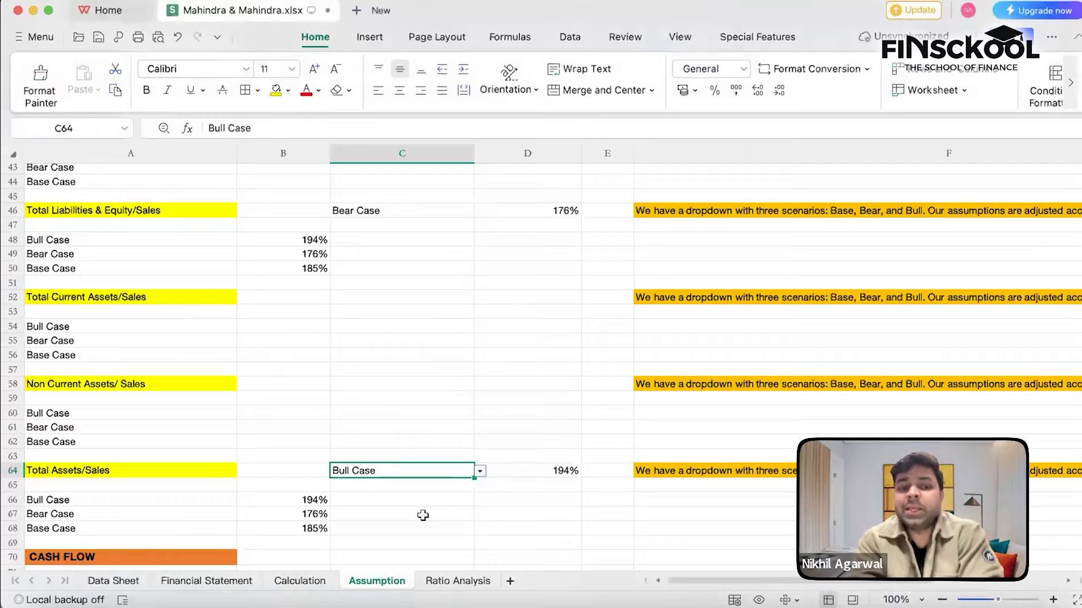
left_click(209, 581)
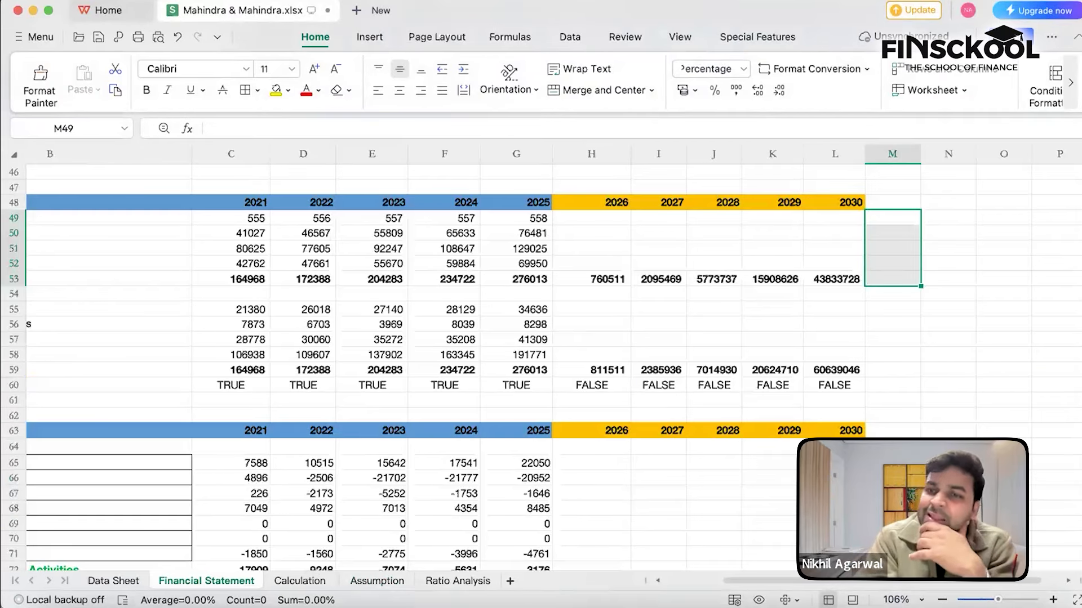
Select Bear Case for both the Total Liabilities & Equity/Sales and the Total Assets/Sales scenarios on the Assumption sheet
left_click(361, 581)
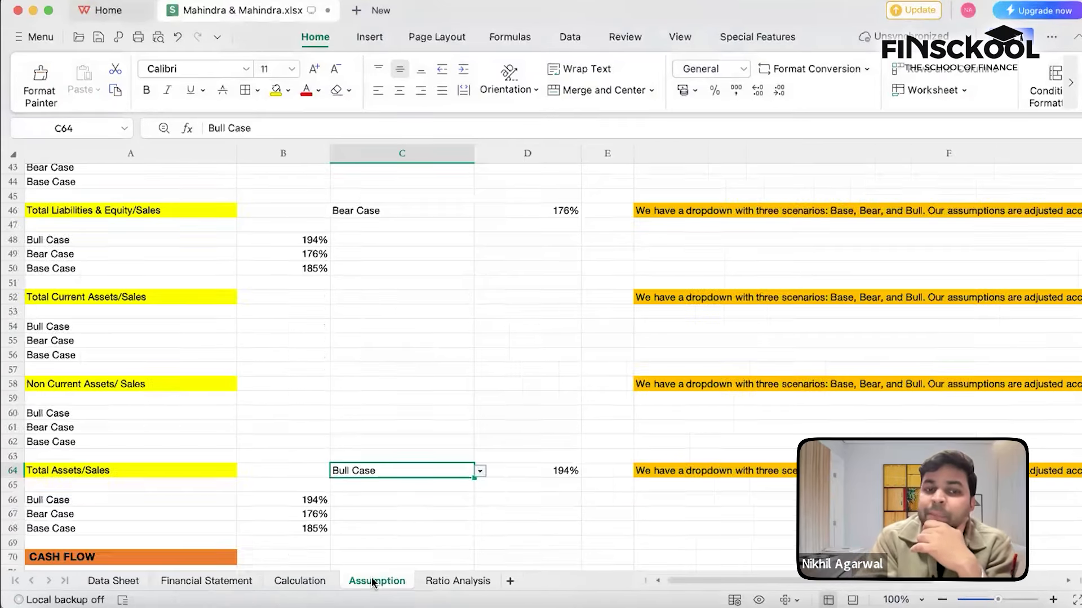
left_click(471, 211)
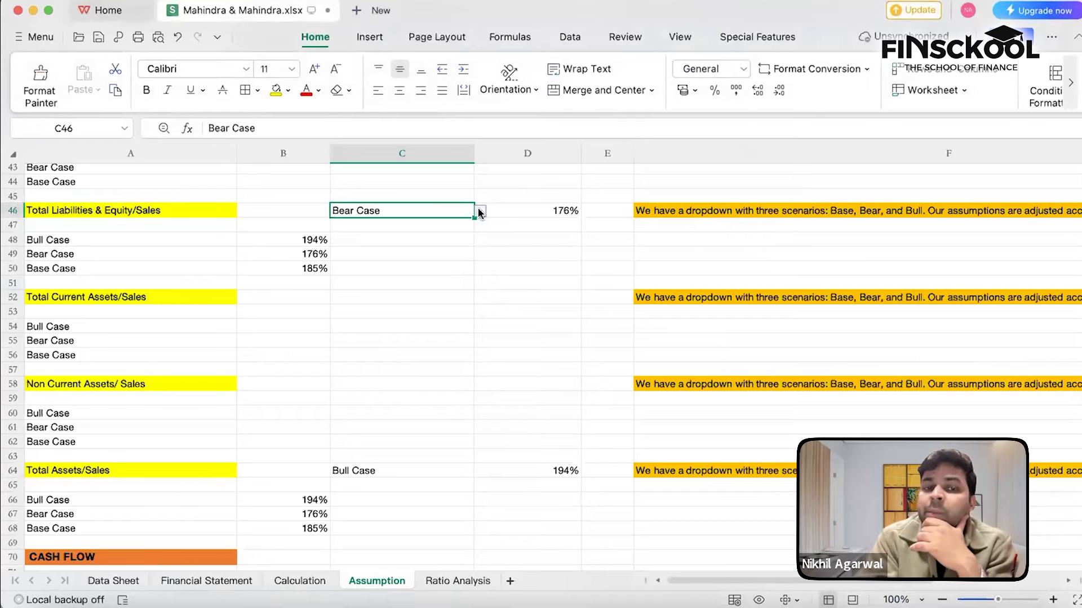
left_click(480, 211)
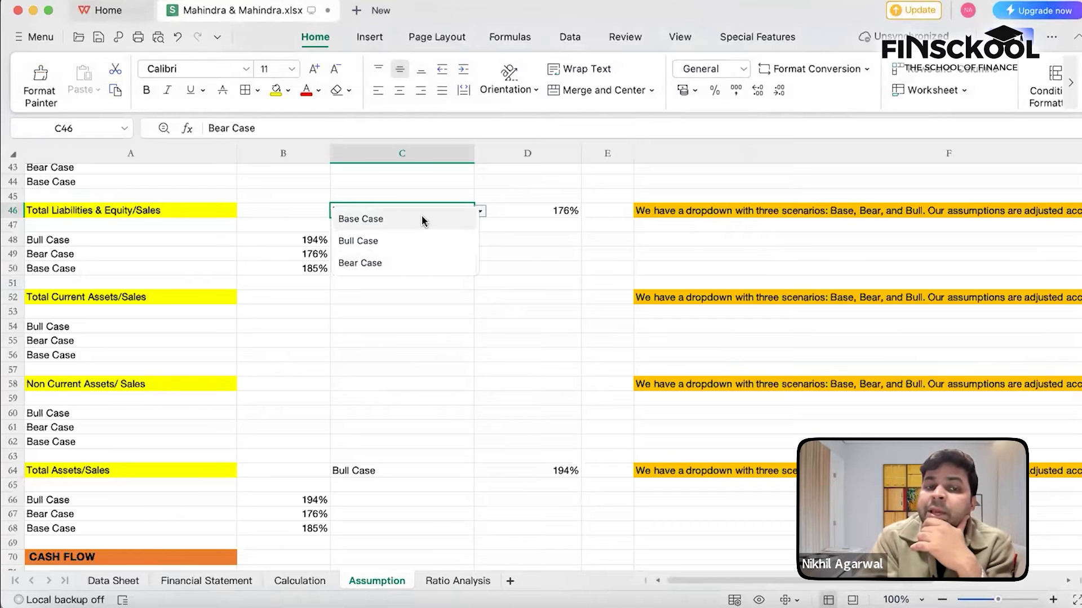
left_click(396, 262)
left_click(463, 471)
left_click(480, 471)
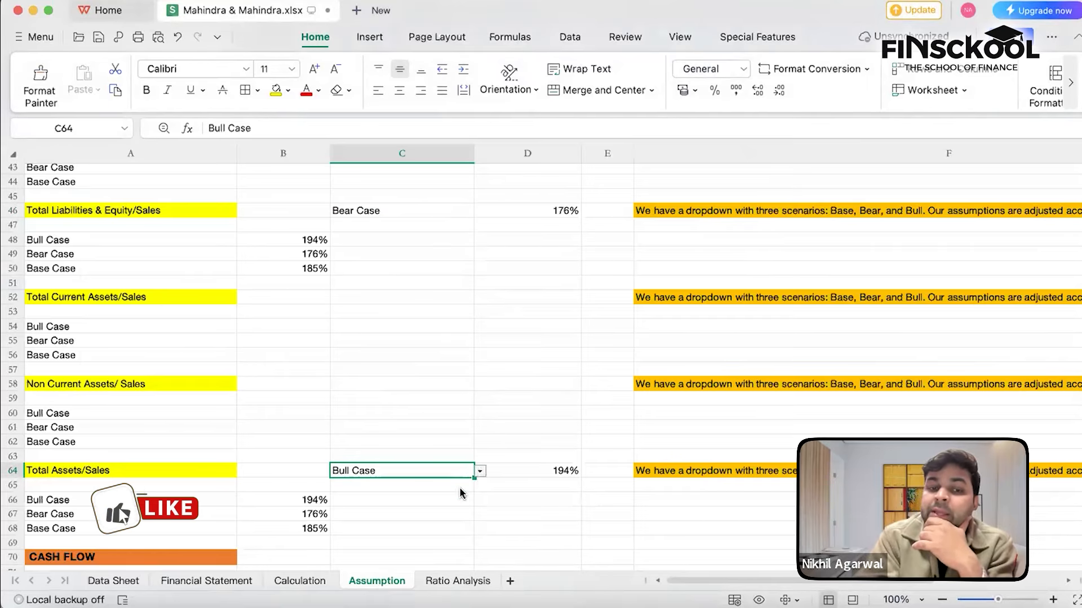
left_click(425, 515)
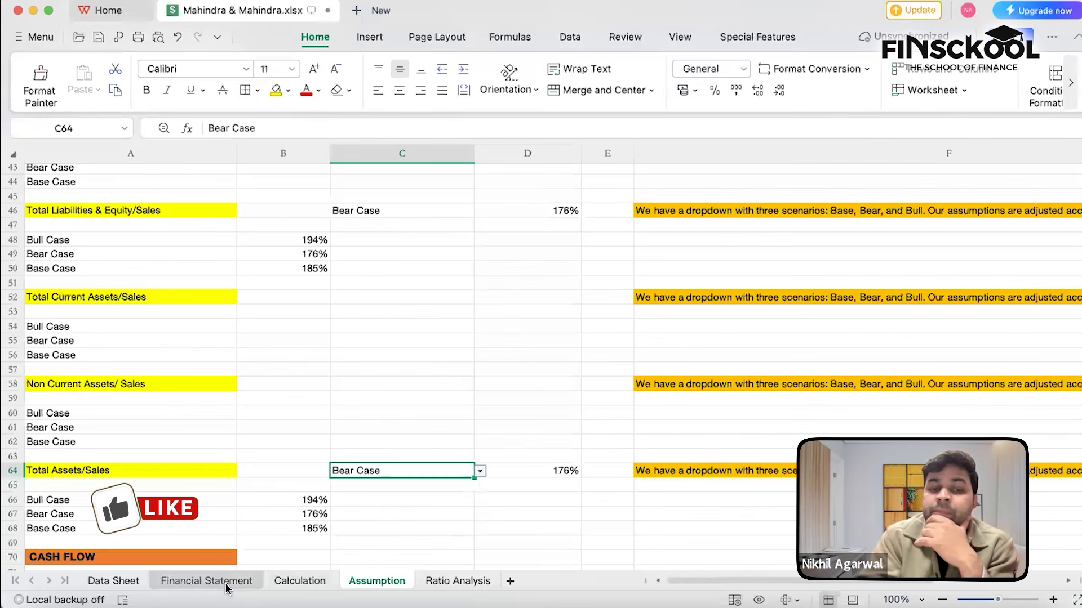
Check the projected balance sheet totals on the Financial Statement sheet and bring up its cash flow section
left_click(225, 585)
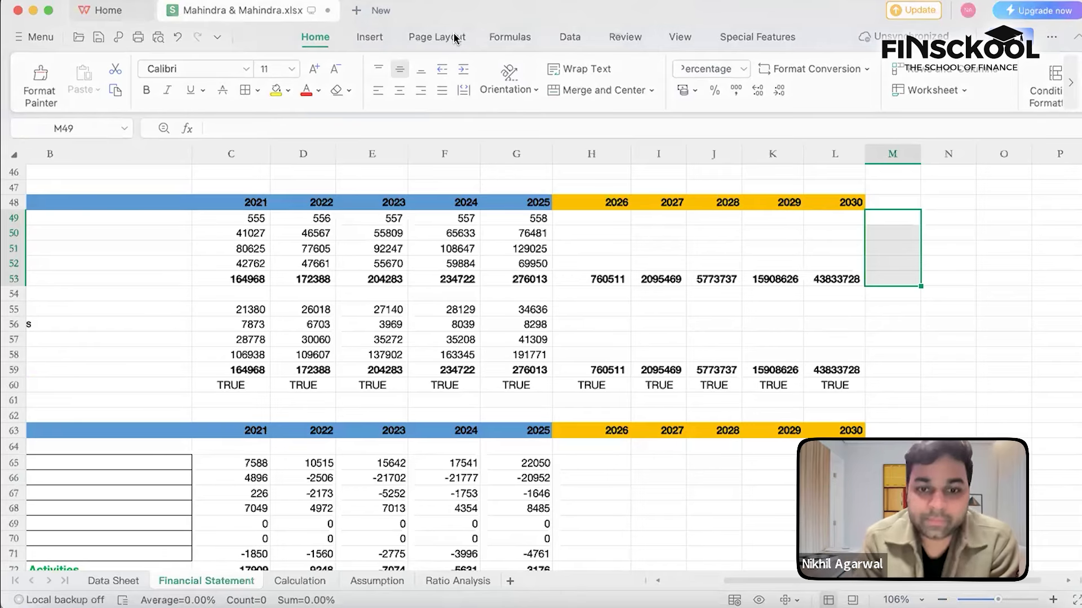
scroll(571, 311, "down", 5)
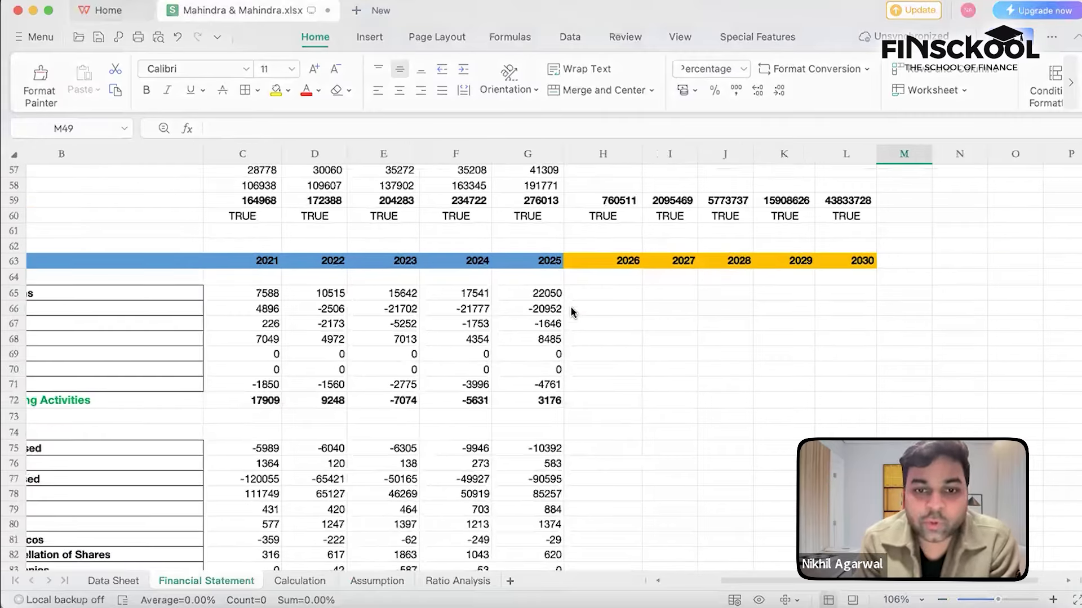
scroll(571, 312, "left", 3)
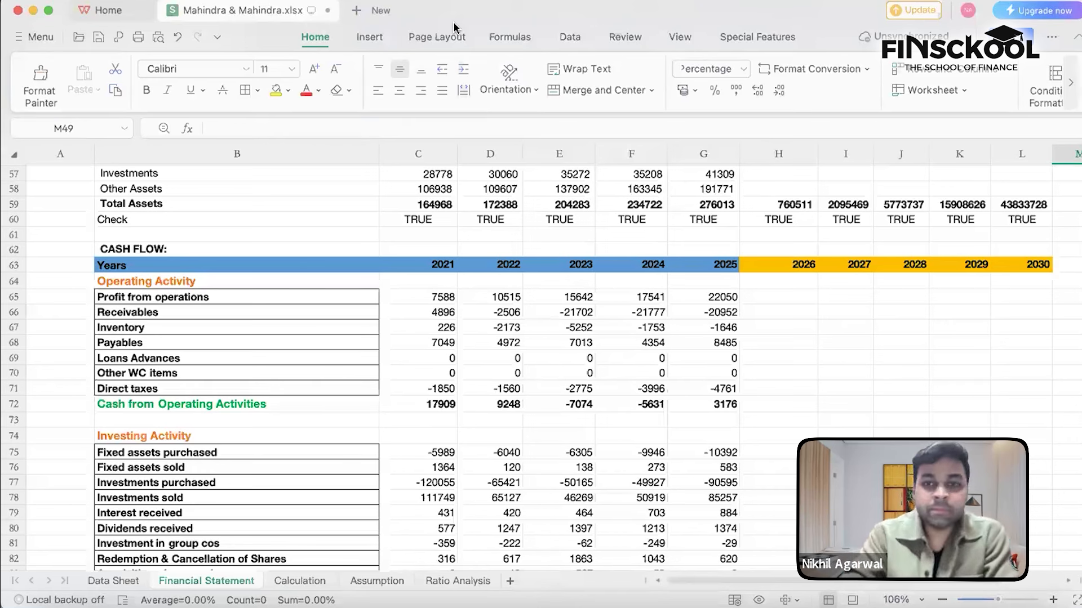
Copy the Total Assets/Sales scenario dropdown into cell C70 on the CASH FLOW row of the Assumption sheet
left_click(768, 405)
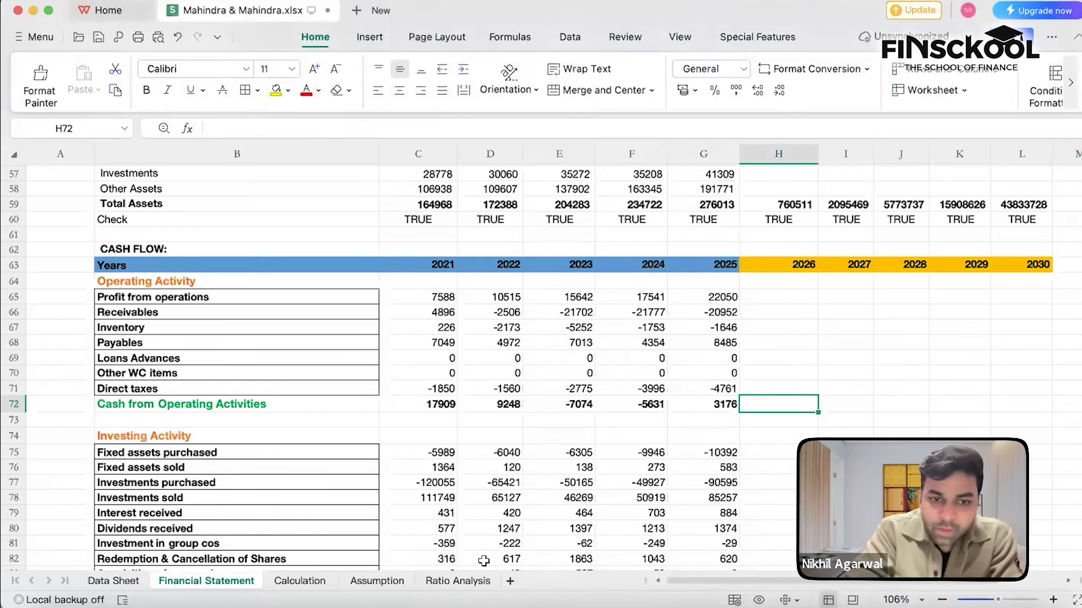
left_click(377, 581)
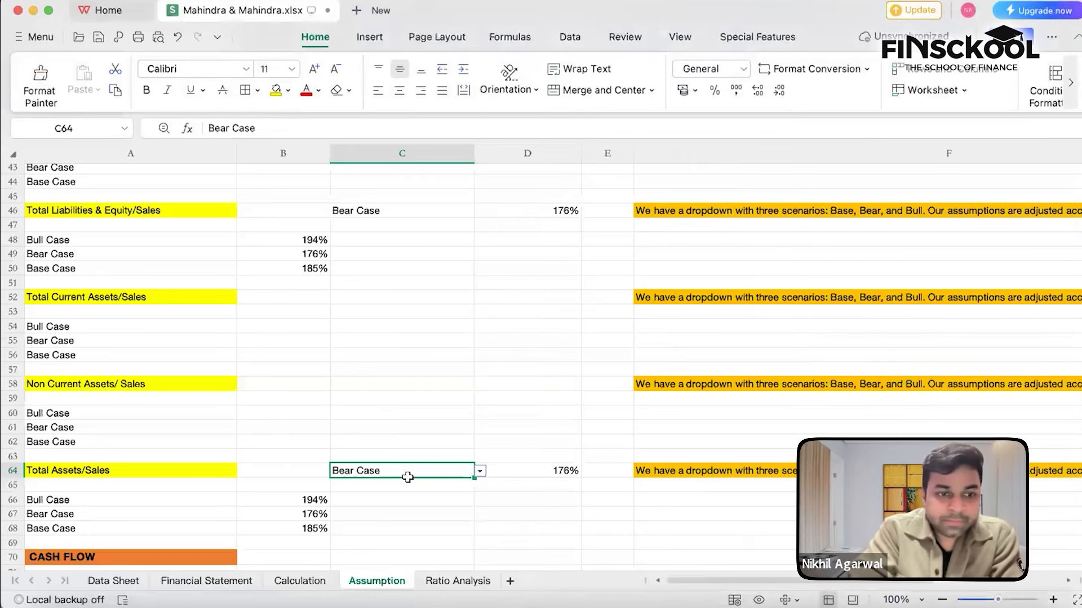
scroll(411, 490, "down", 8)
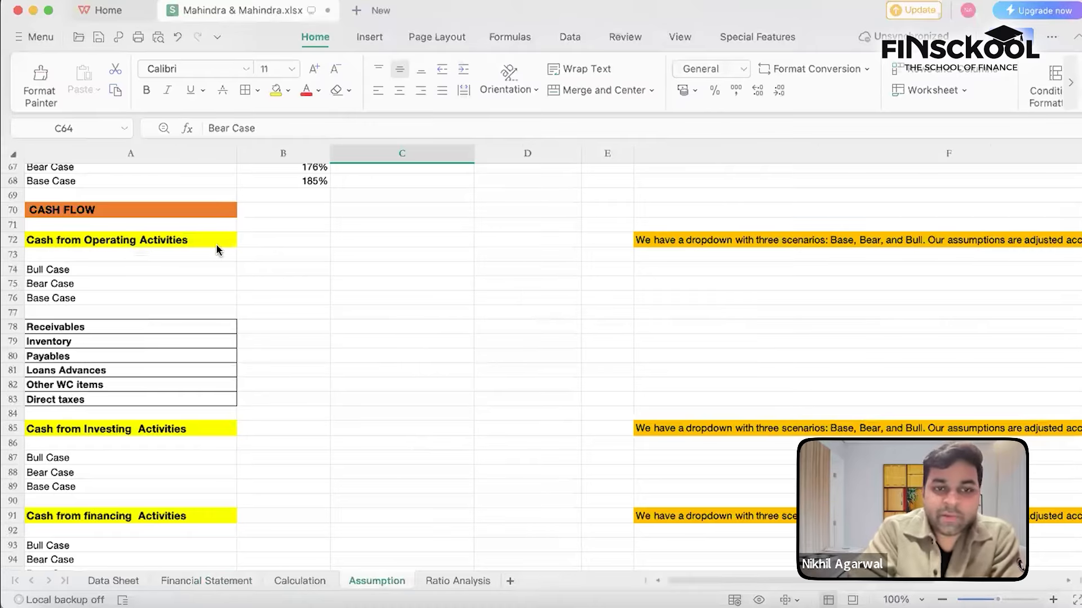
left_click(268, 271)
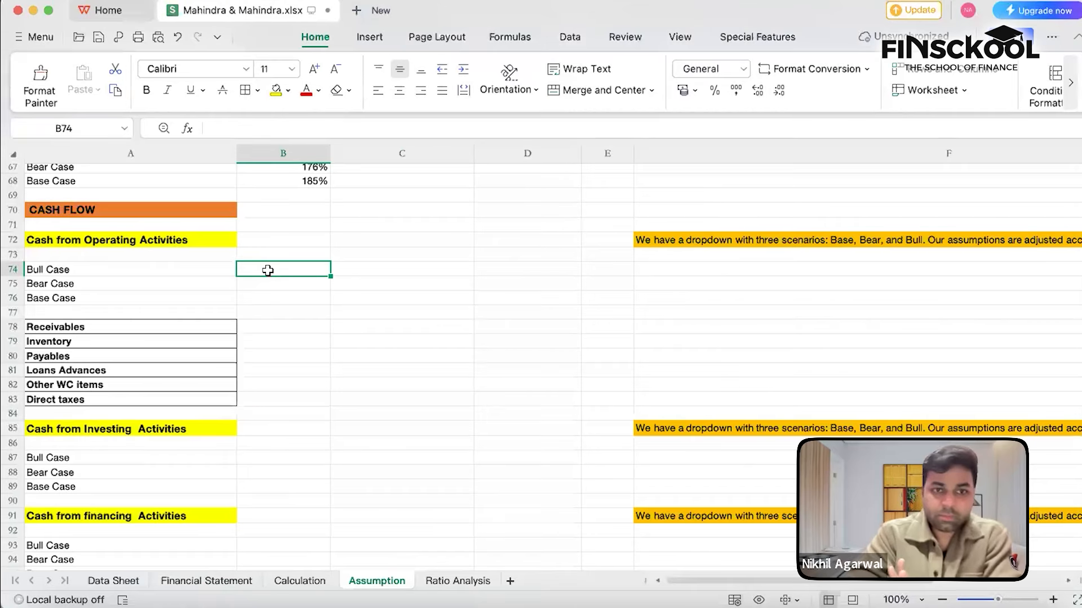
scroll(412, 255, "up", 4)
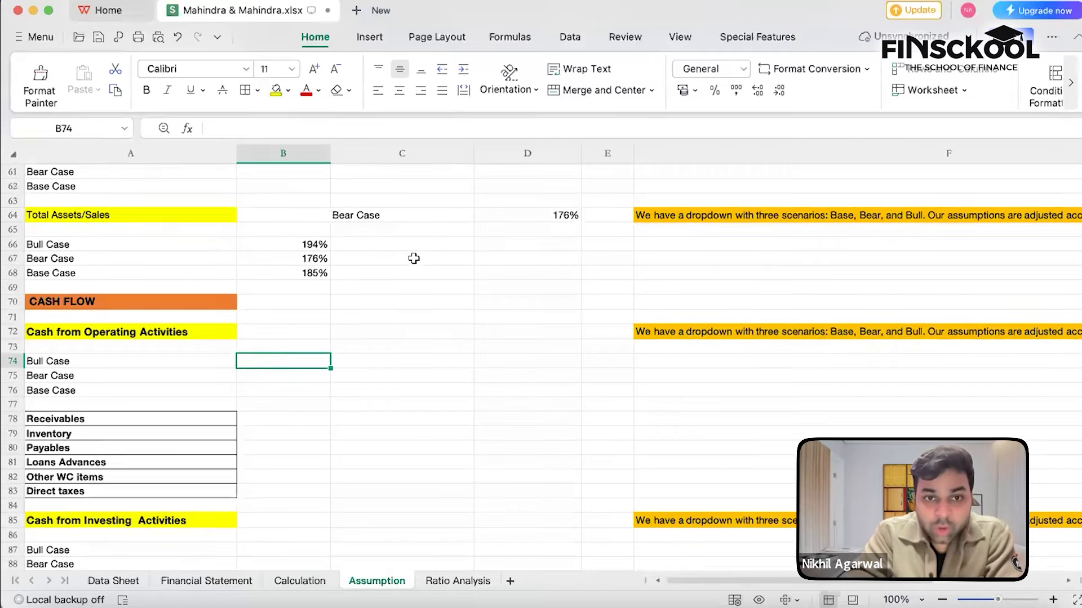
scroll(407, 326, "up", 1)
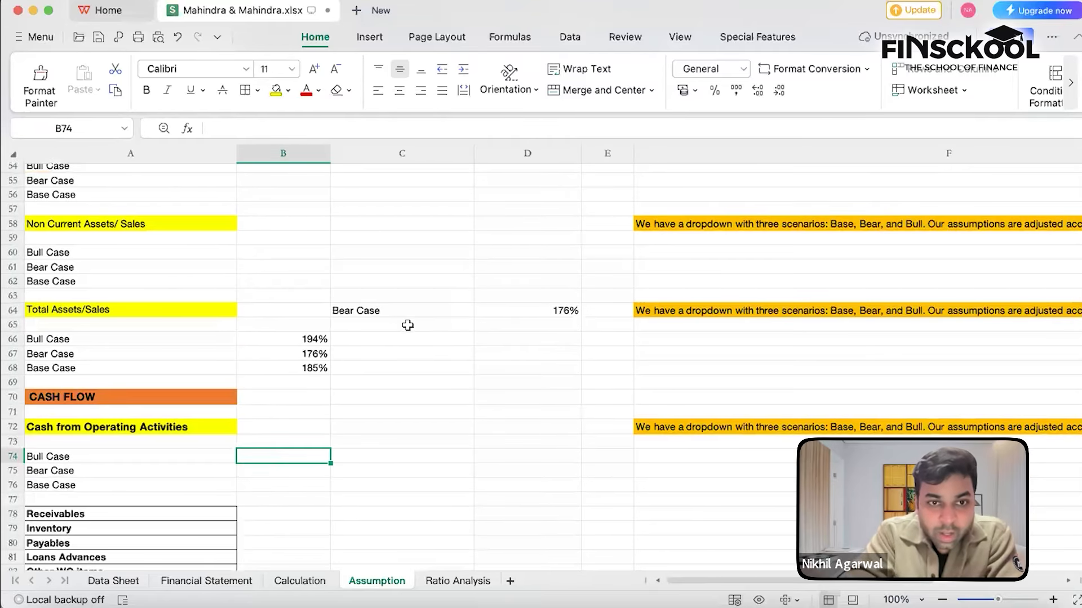
scroll(408, 326, "up", 1)
left_click(397, 369)
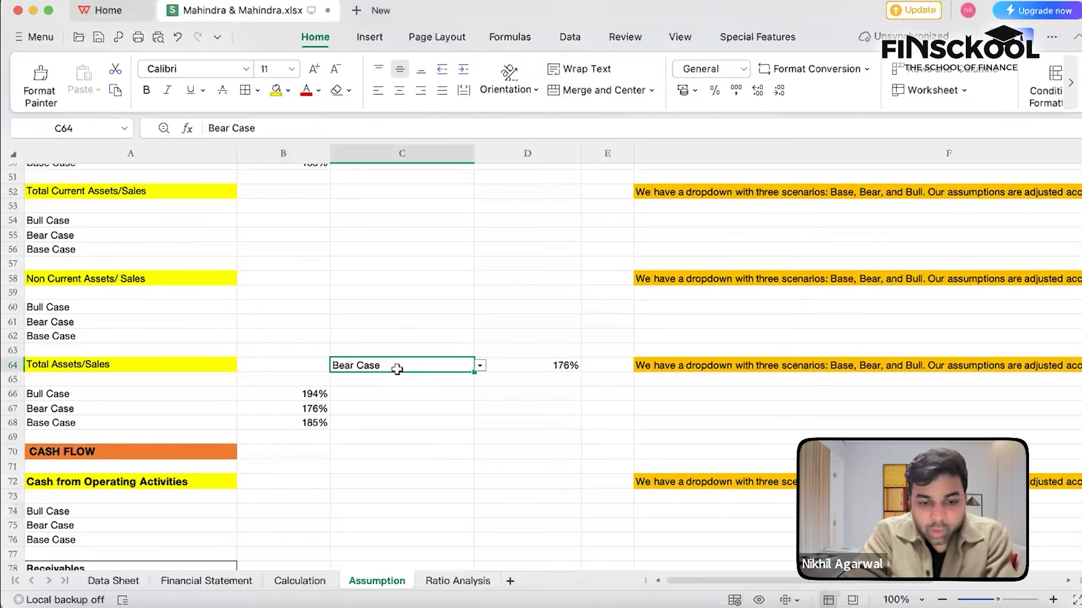
key("super+c")
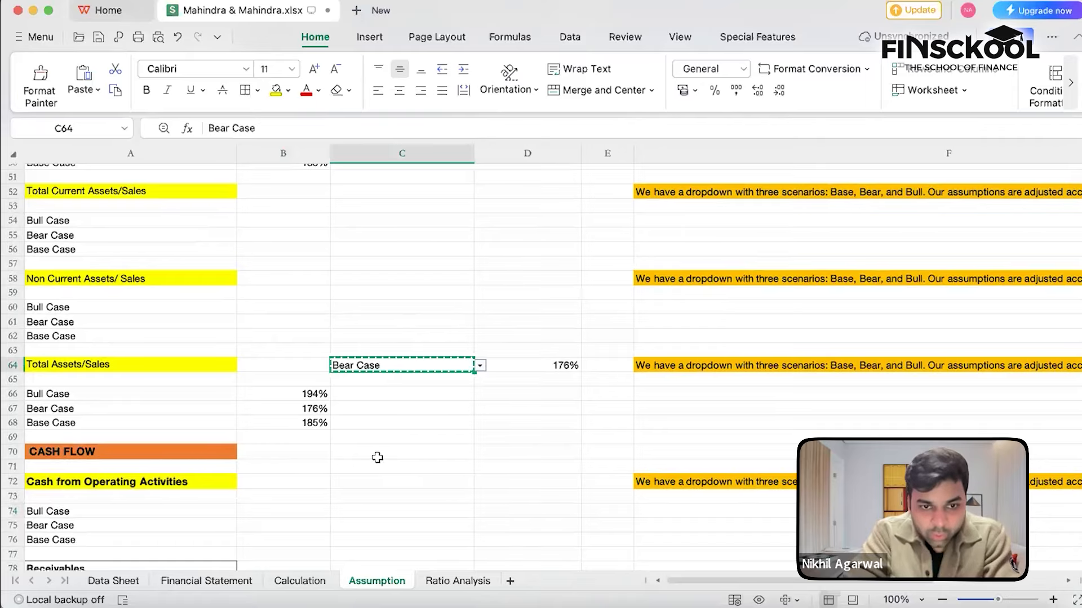
left_click(376, 456)
key("super+v")
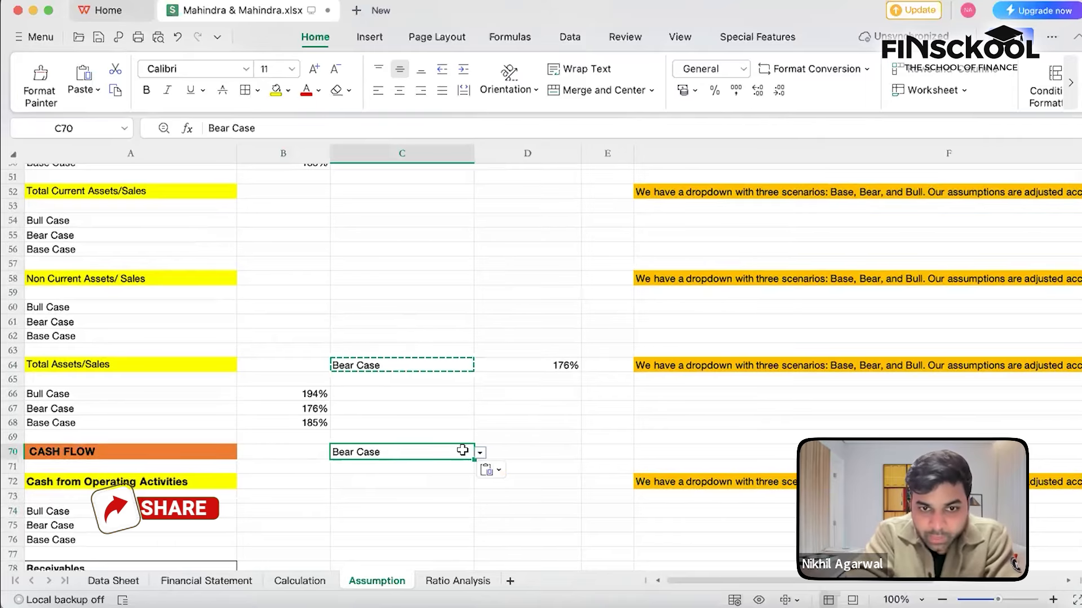
left_click(481, 452)
key("Escape")
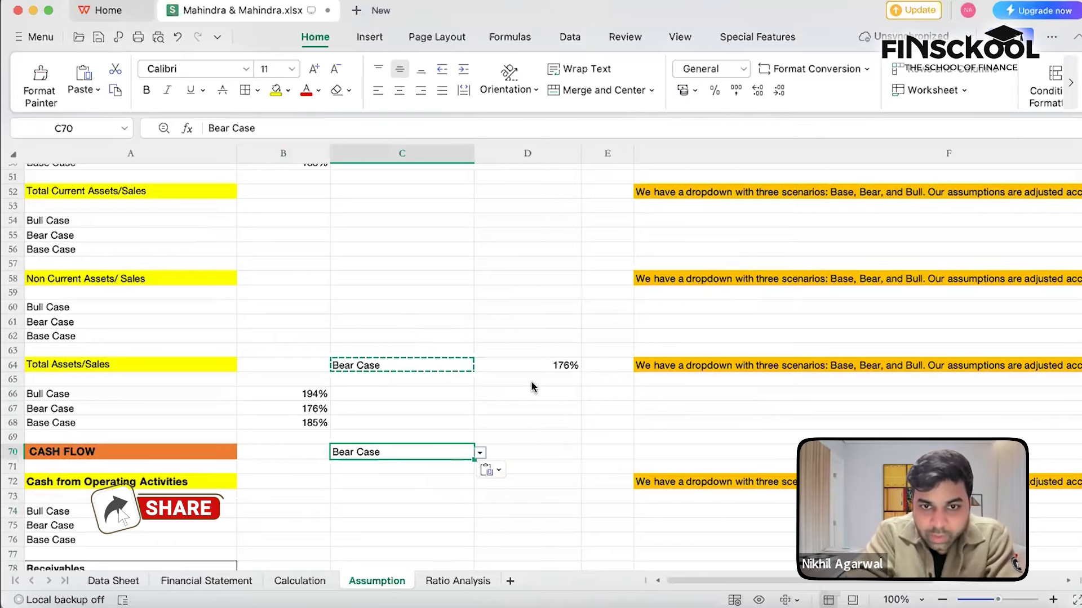
Copy the scenario IF formula from D64 into cell D70 on the CASH FLOW row
left_click(528, 365)
key("super+c")
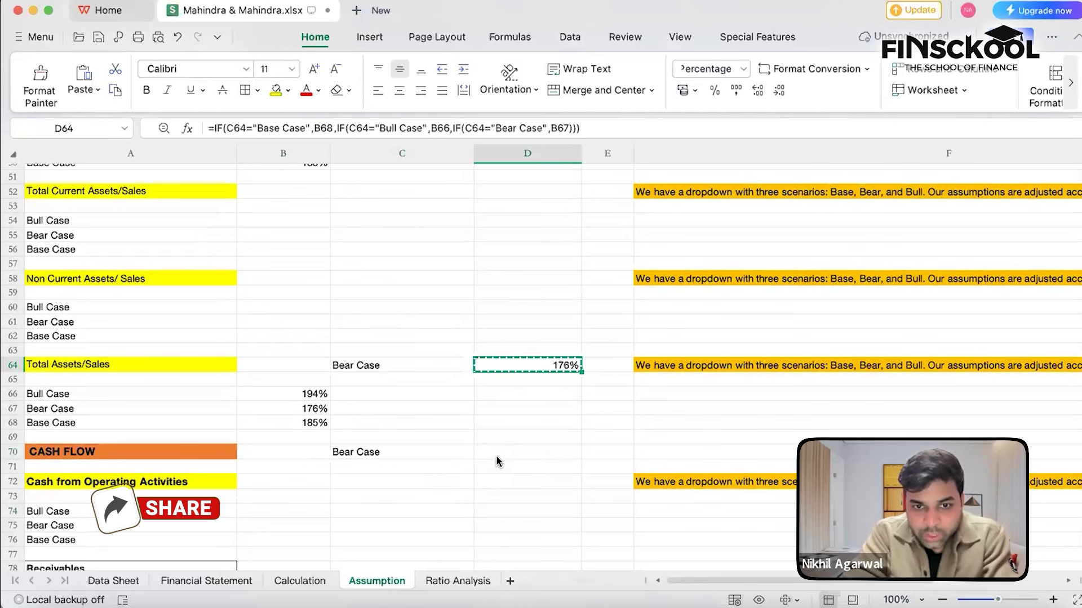
left_click(496, 453)
key("super+v")
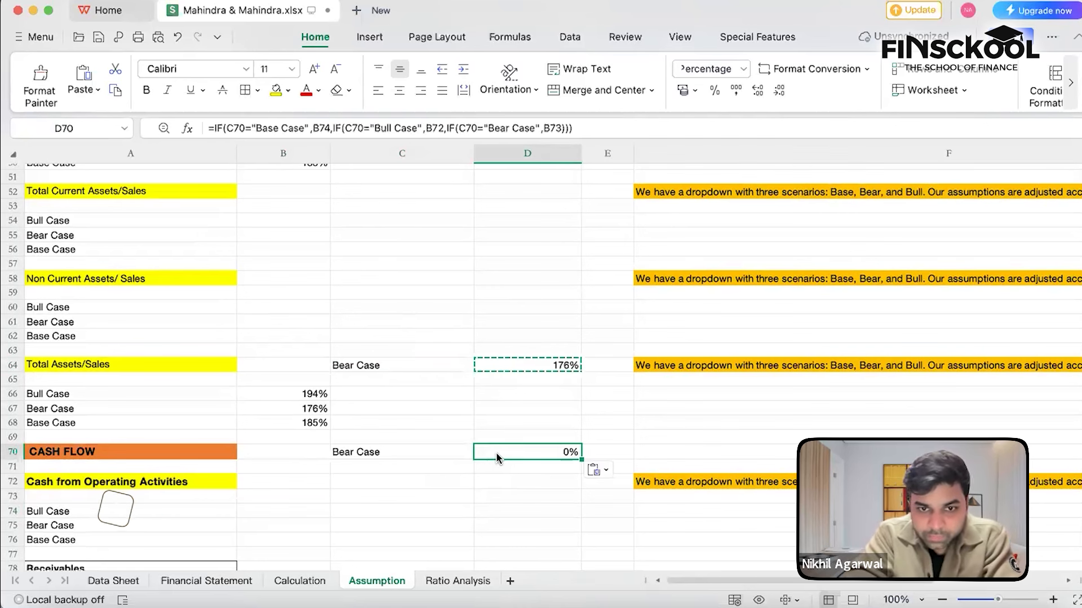
Calculate the Base Case for Cash from Operating Activities in B76 as the average of C25:F25 on the Calculation sheet
scroll(297, 487, "down", 4)
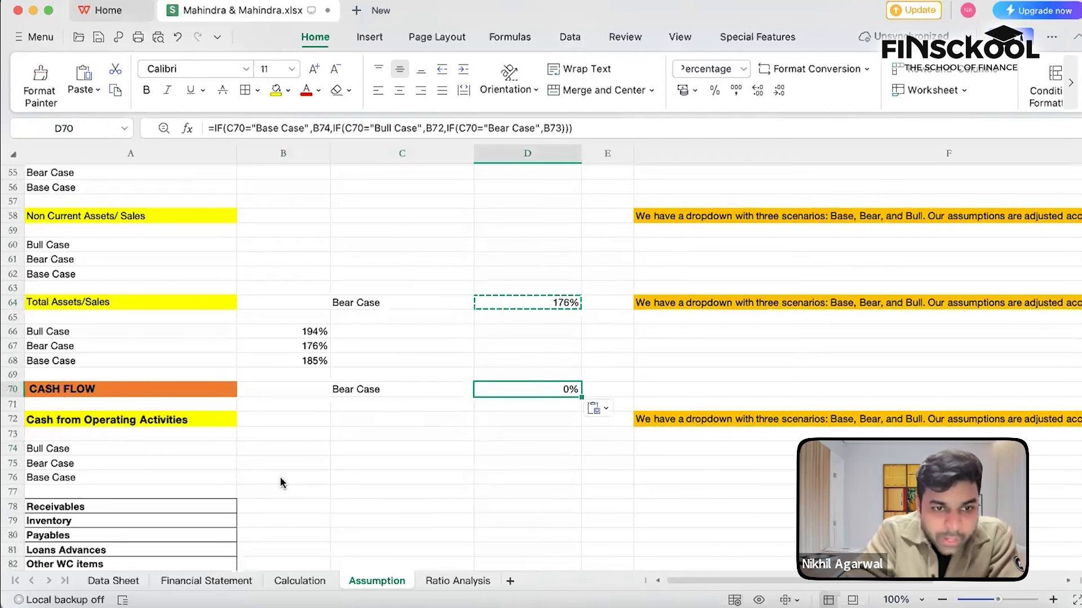
left_click(274, 478)
double_click(275, 479)
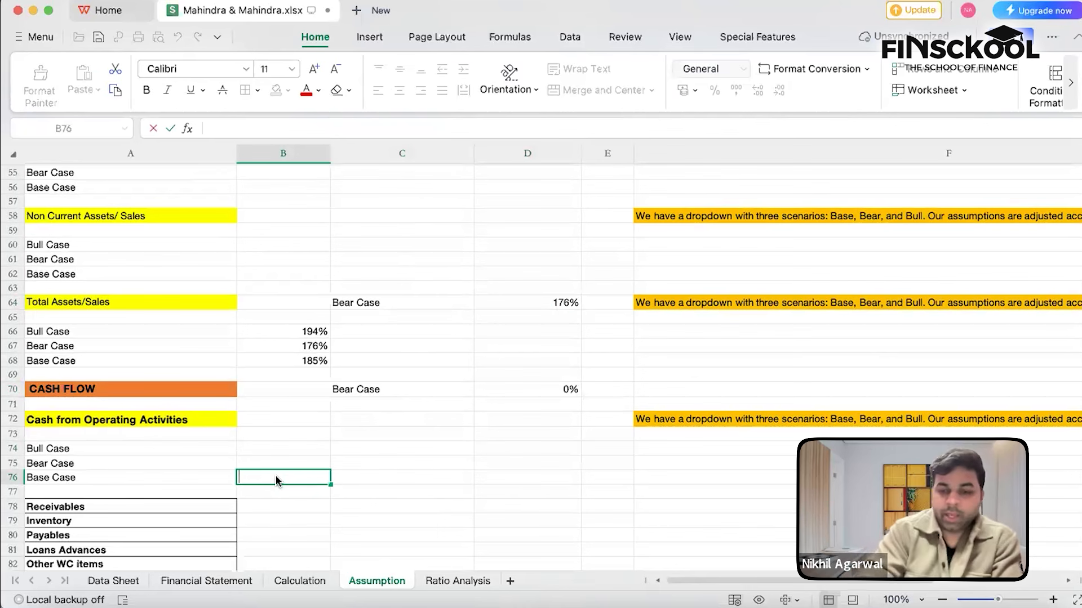
type("=")
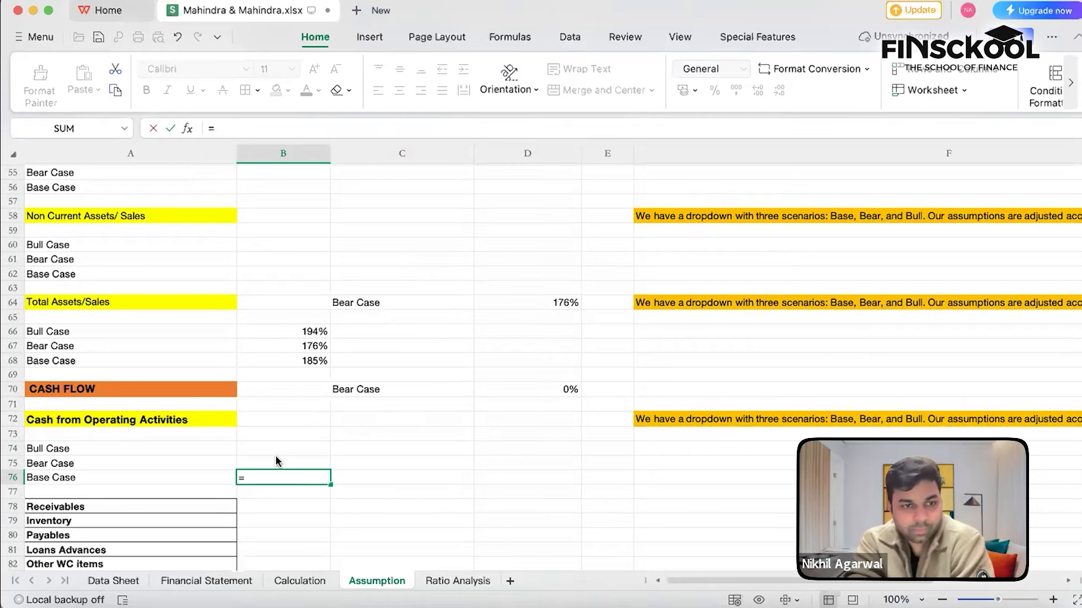
type("Avera")
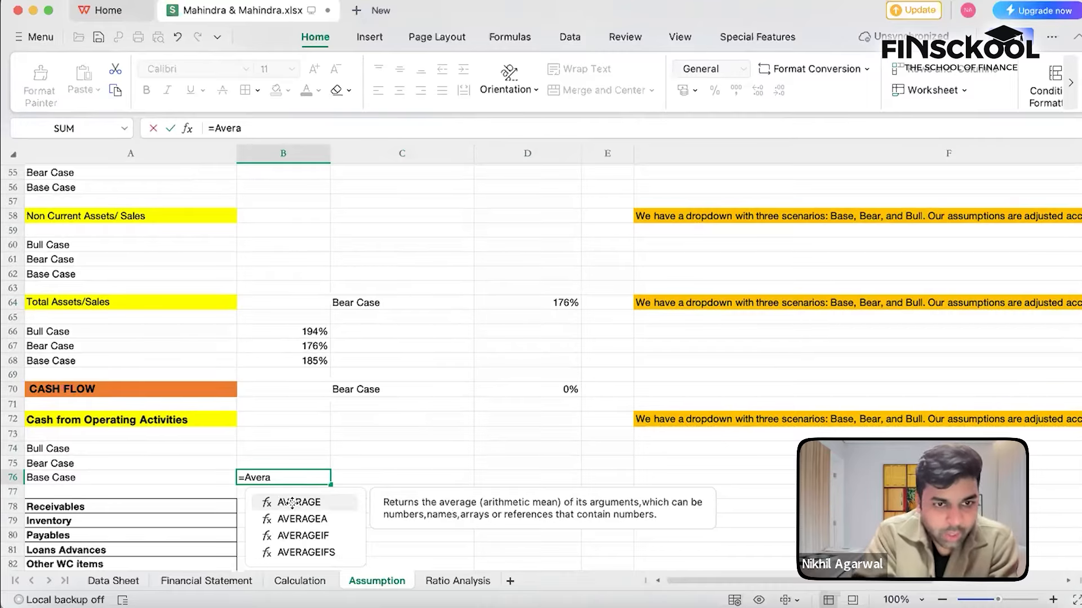
double_click(292, 502)
left_click(200, 580)
left_click(299, 581)
scroll(318, 441, "down", 3)
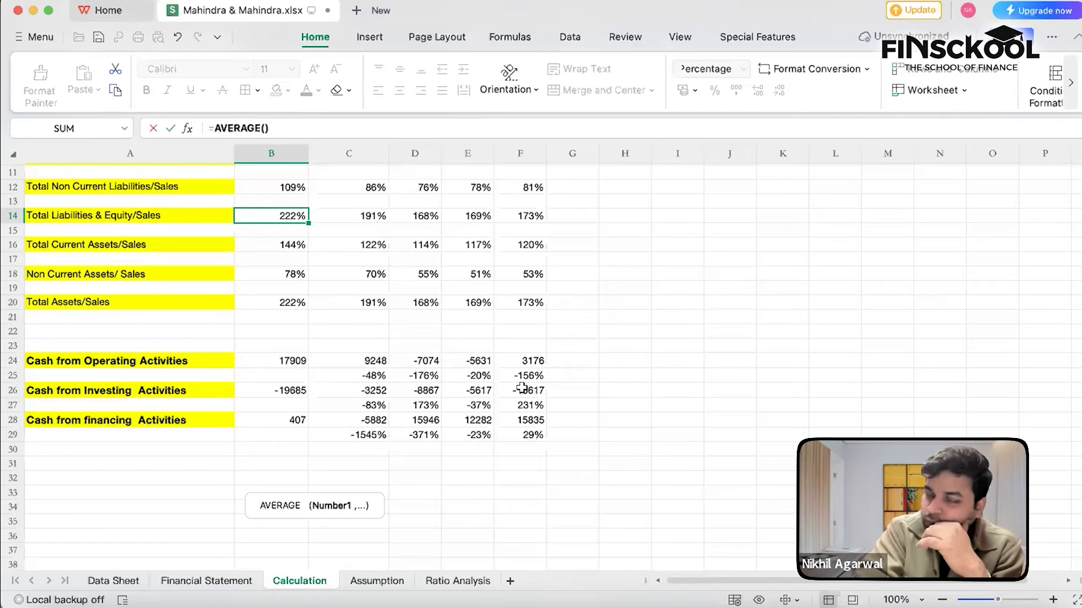
left_click(345, 376)
key("shift+Right")
key("shift+Right")
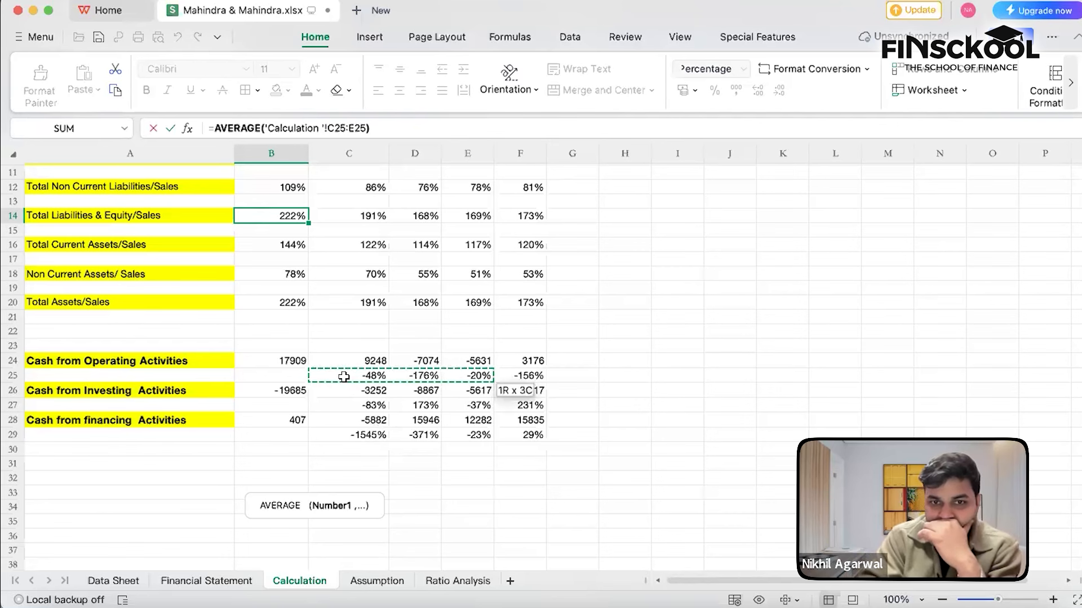
key("shift+Right")
key("Return")
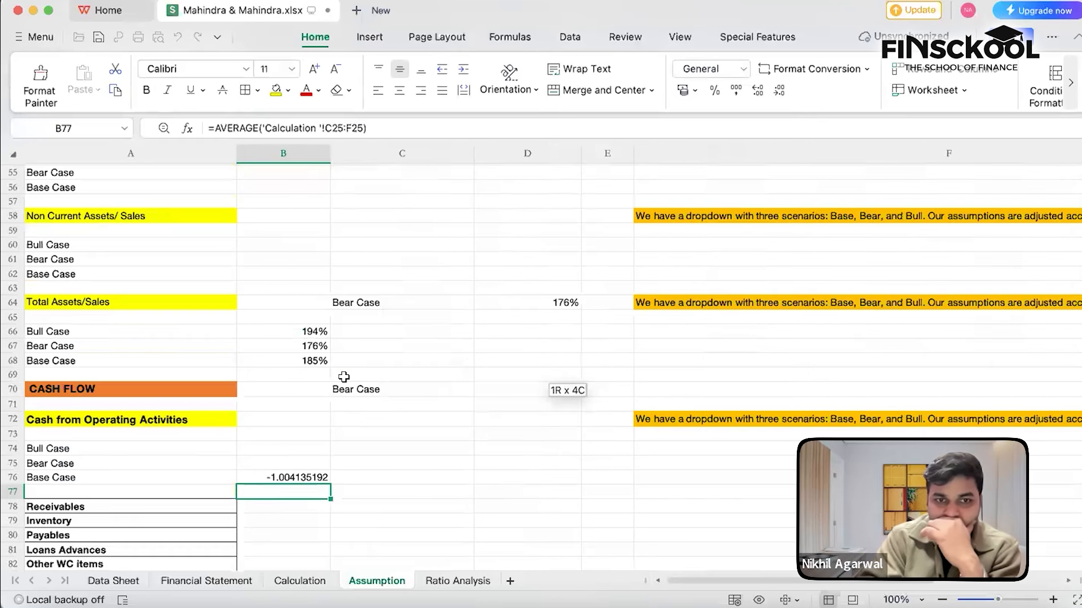
Format the operating cash flow Base Case in B76 as a percentage and check it against the Calculation sheet's growth rates
left_click(288, 477)
left_click(714, 90)
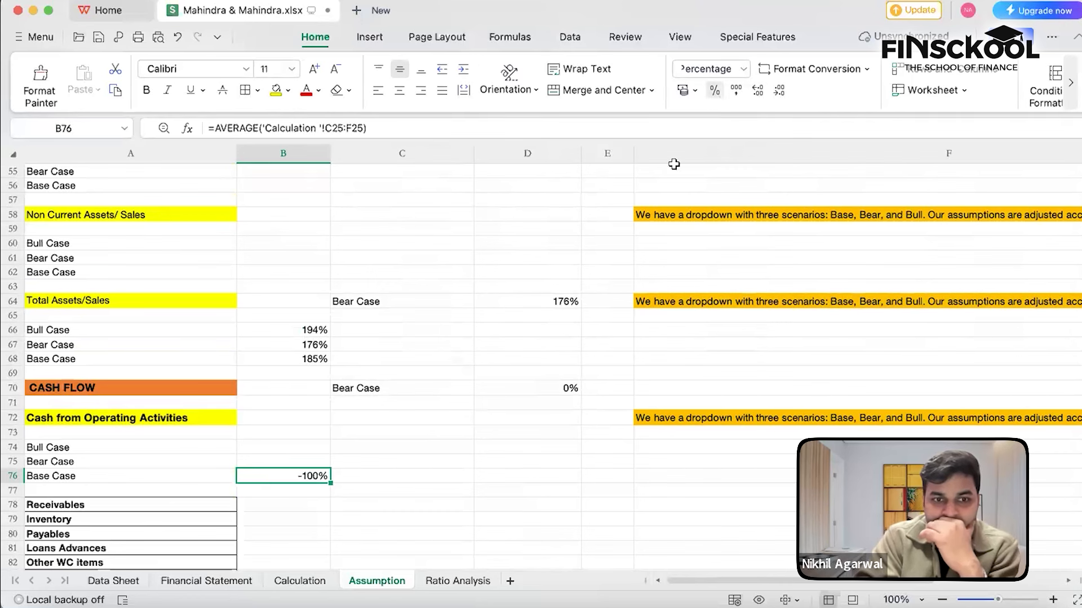
left_click(287, 586)
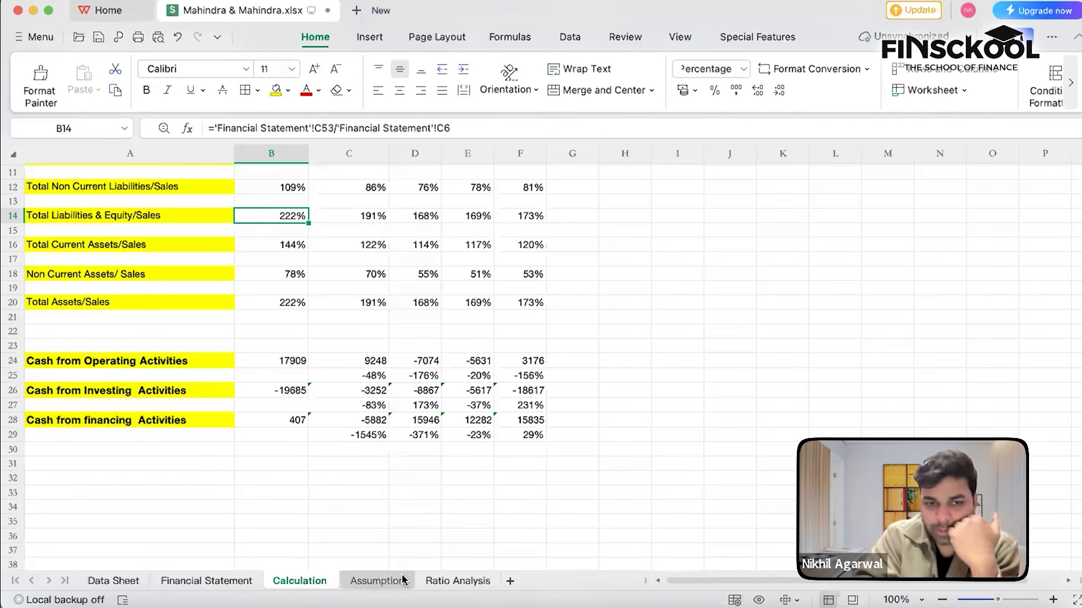
left_click(377, 581)
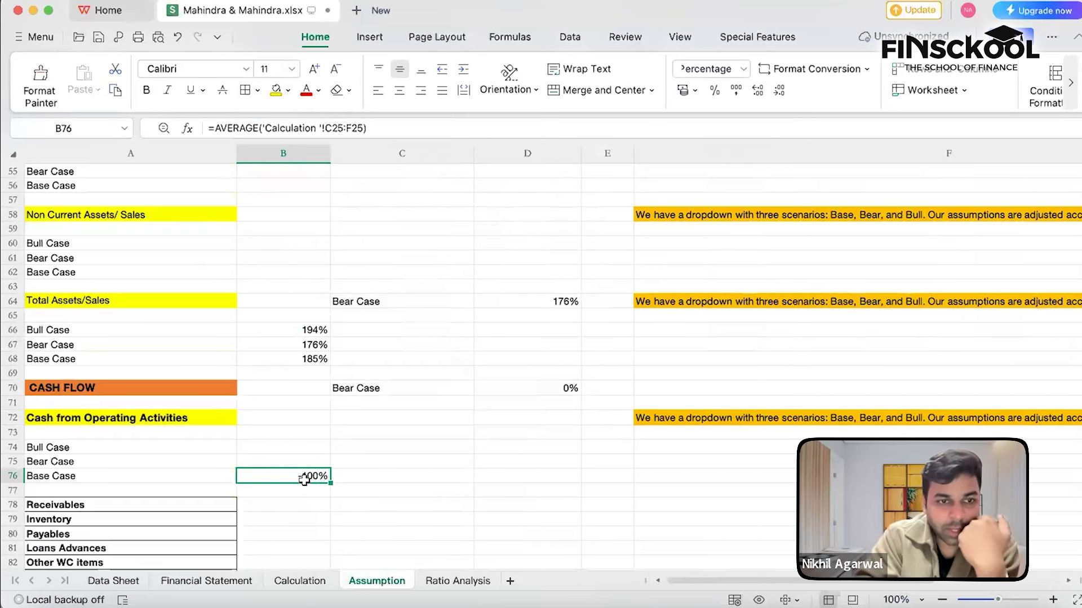
Enter the formula =B76-5%*B76 as the Bear Case for Cash from Operating Activities in B75
left_click(282, 463)
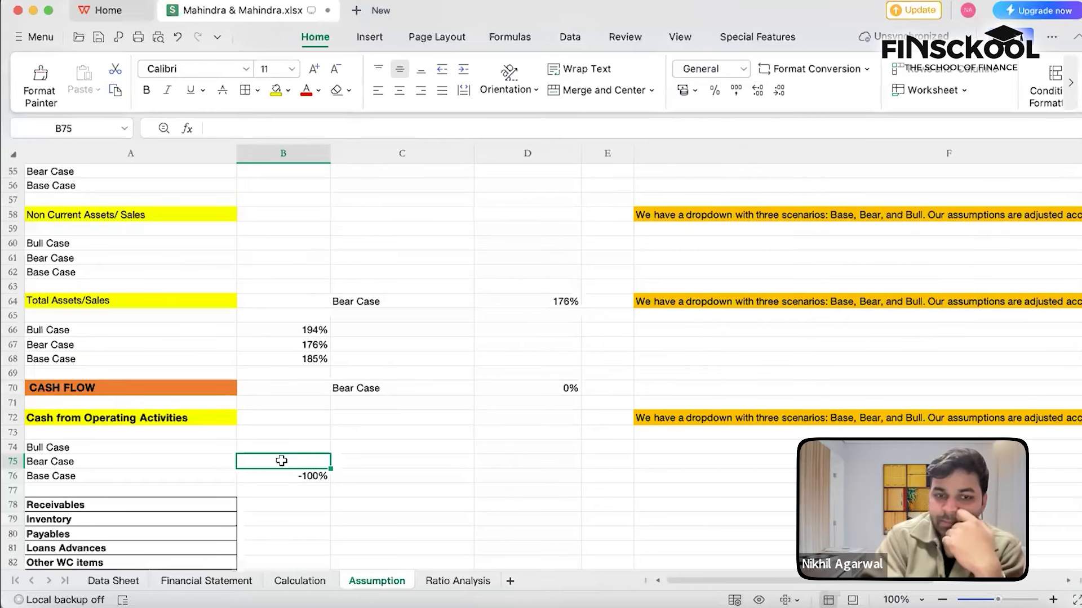
type("=")
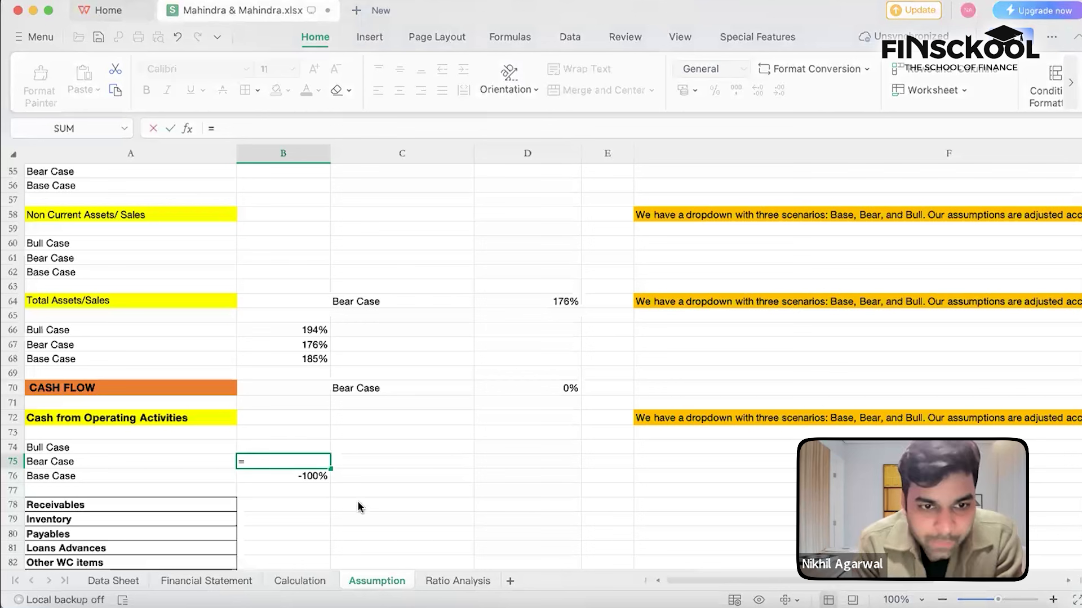
left_click(279, 475)
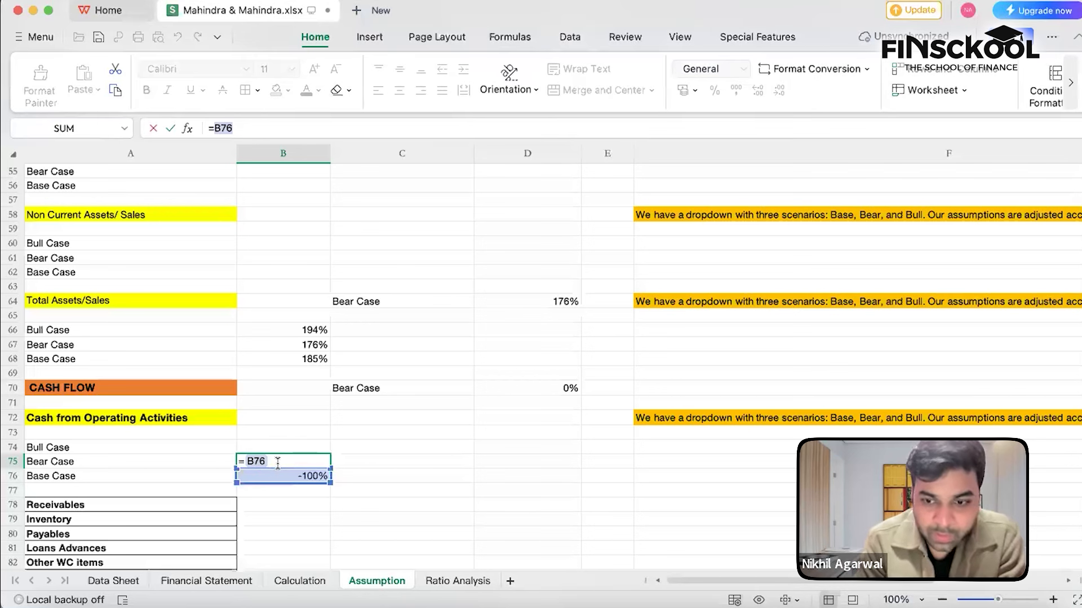
type("-")
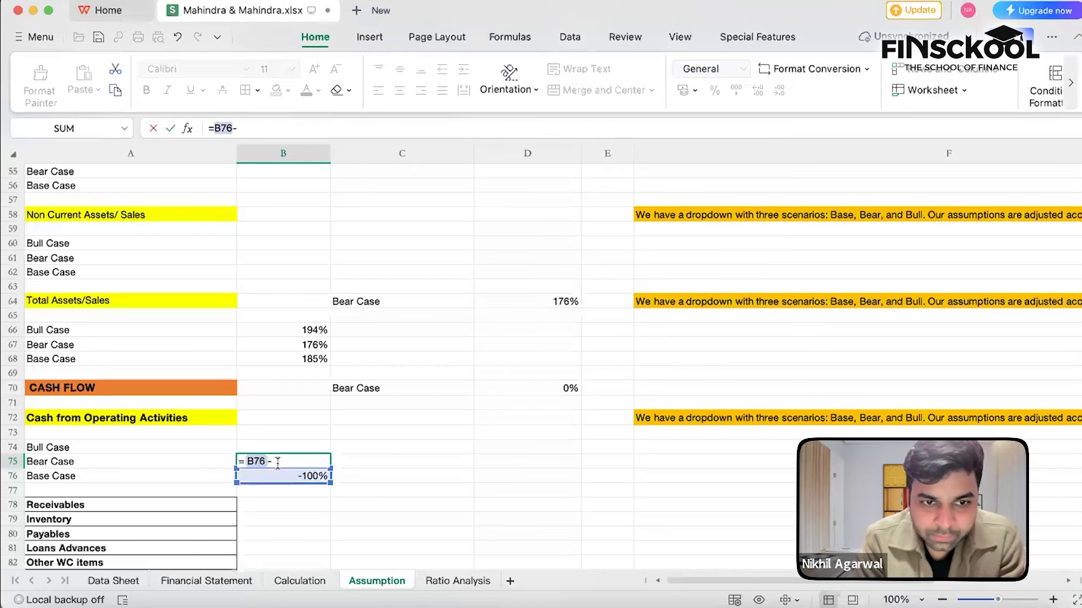
type("%")
key("BackSpace")
type("5%*")
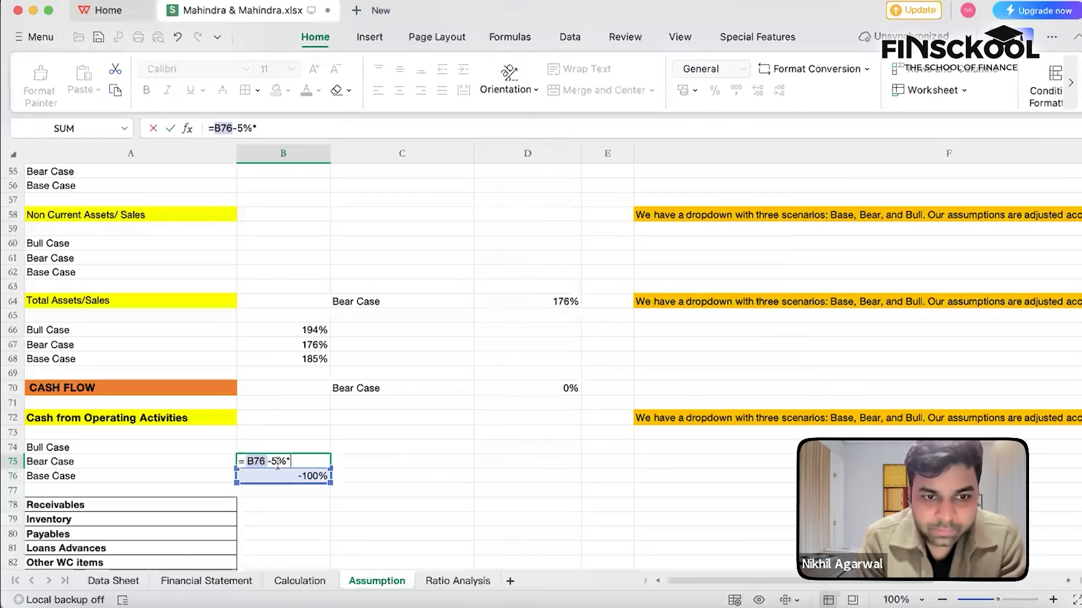
left_click(295, 477)
key("Return")
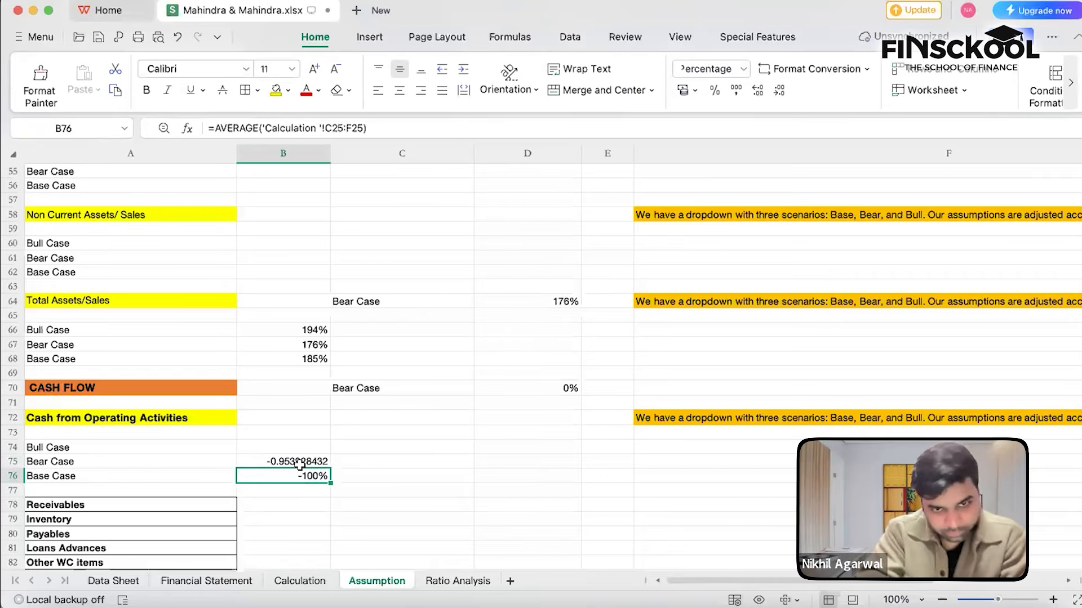
Format the operating cash flow Bear Case in B75 as a percentage and review its formula
left_click(303, 462)
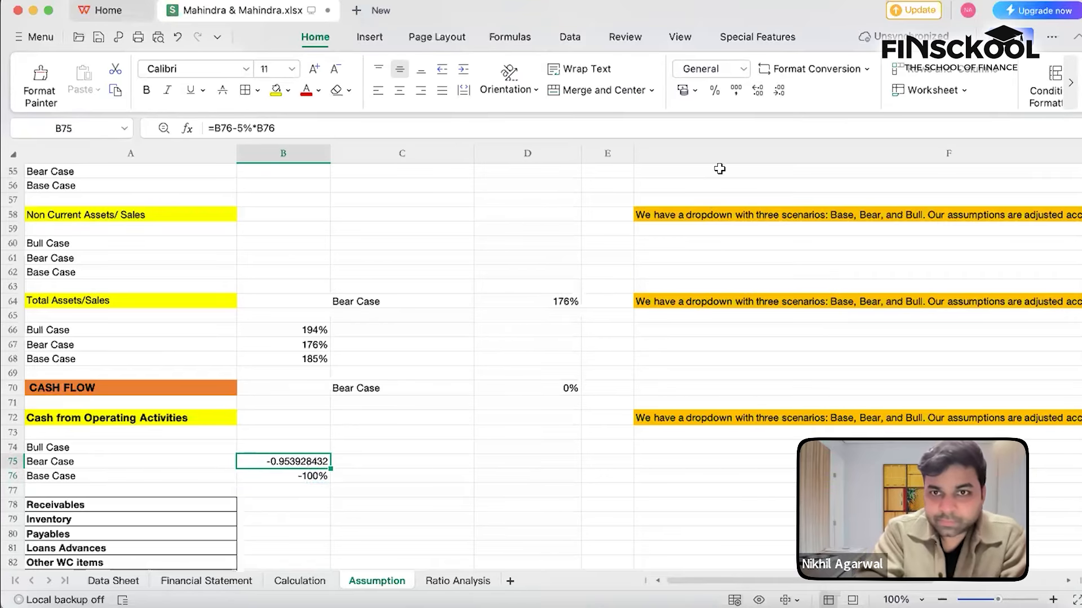
left_click(714, 90)
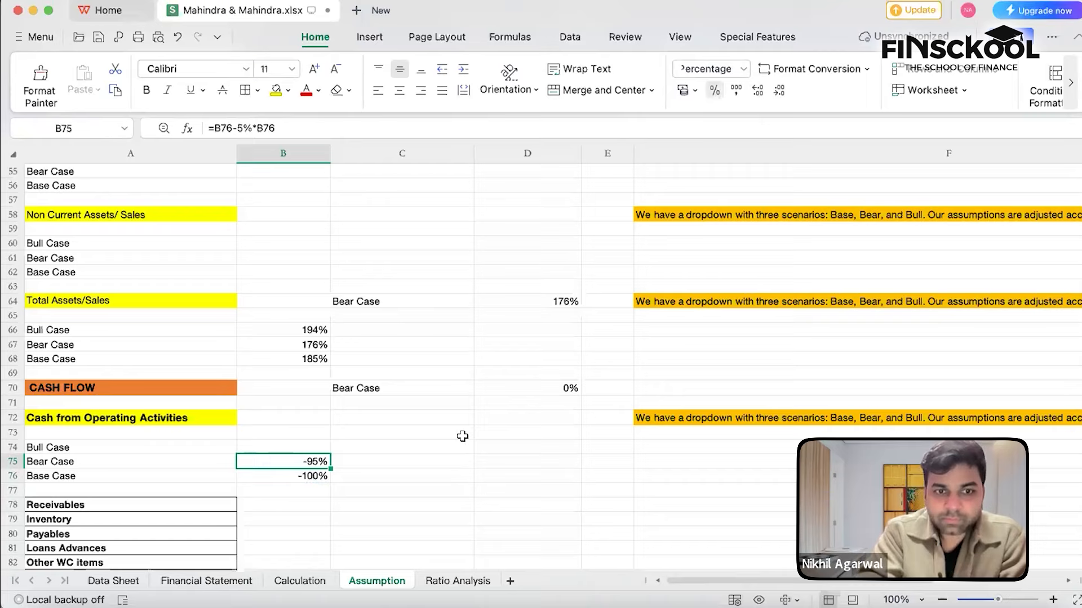
double_click(291, 463)
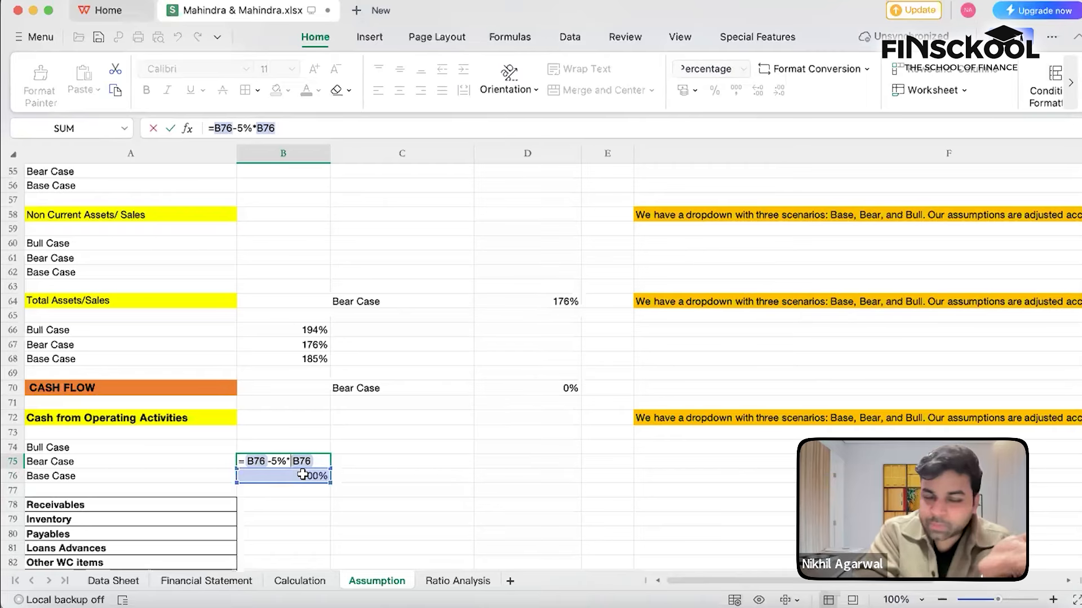
key("Return")
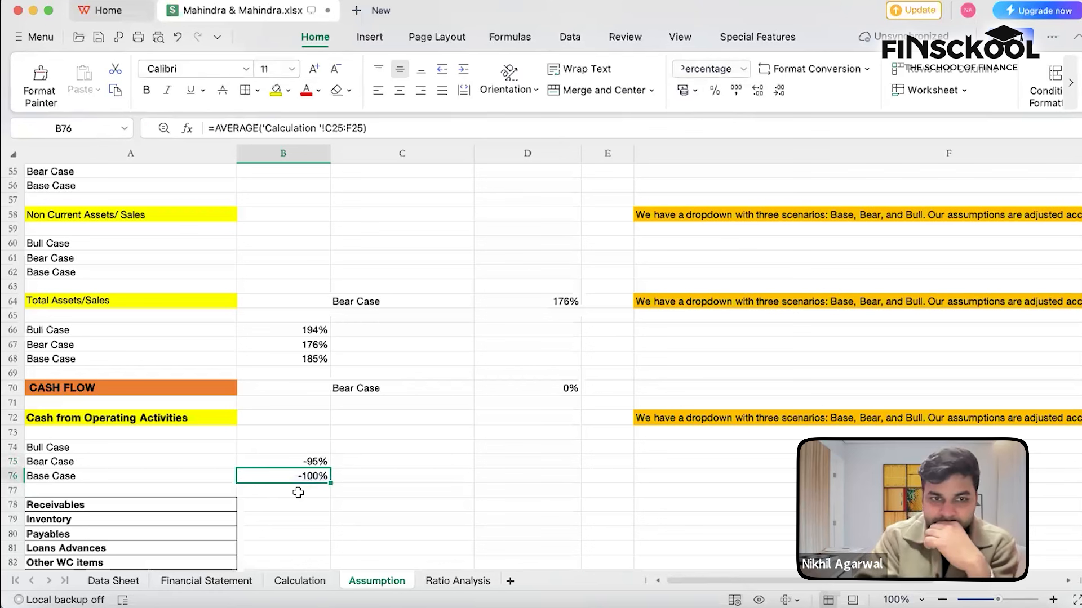
Enter =B76+5%*B76 as the Bull Case for Cash from Operating Activities in B74 and format it as a percentage
left_click(283, 450)
type("=")
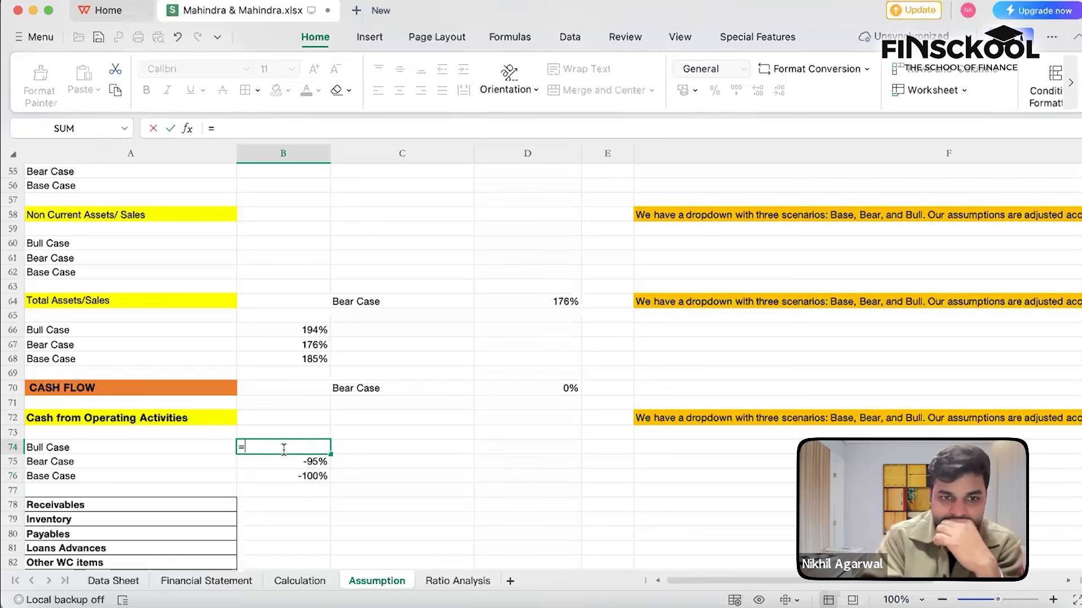
left_click(284, 476)
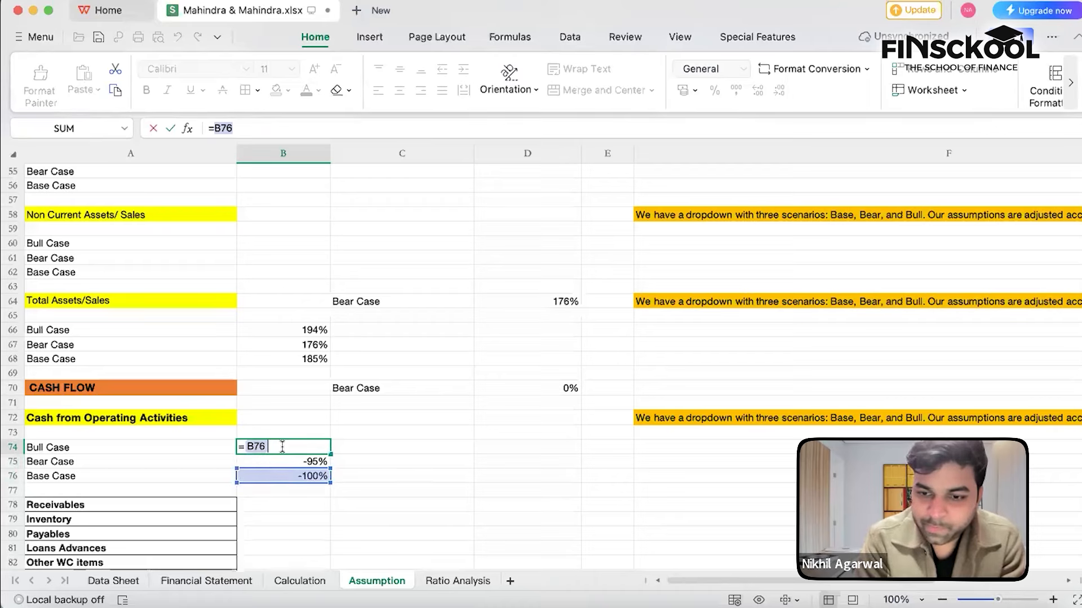
type("+5%")
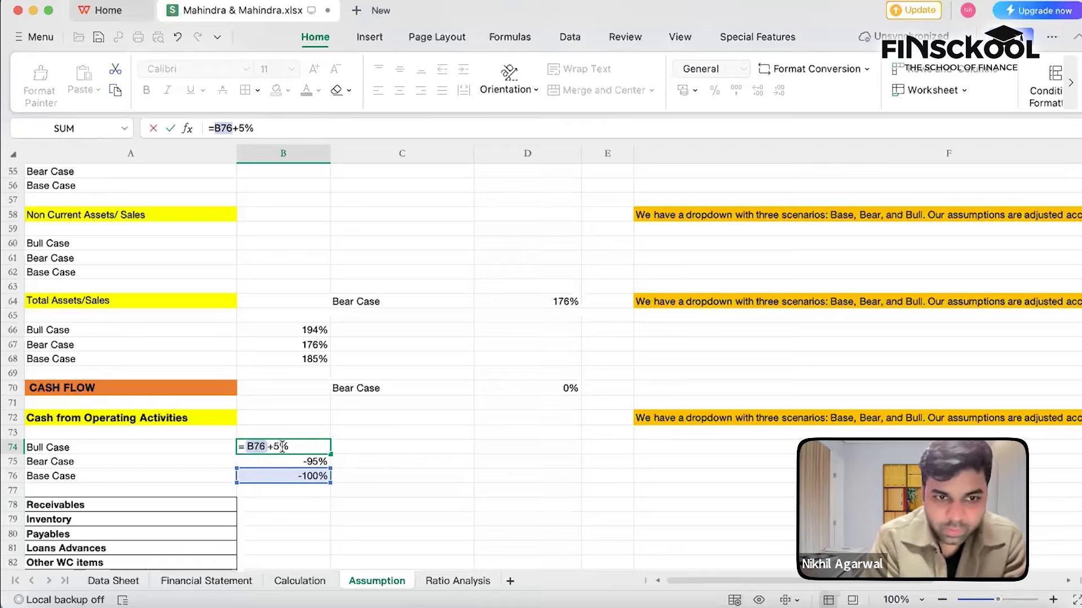
type("*")
left_click(285, 475)
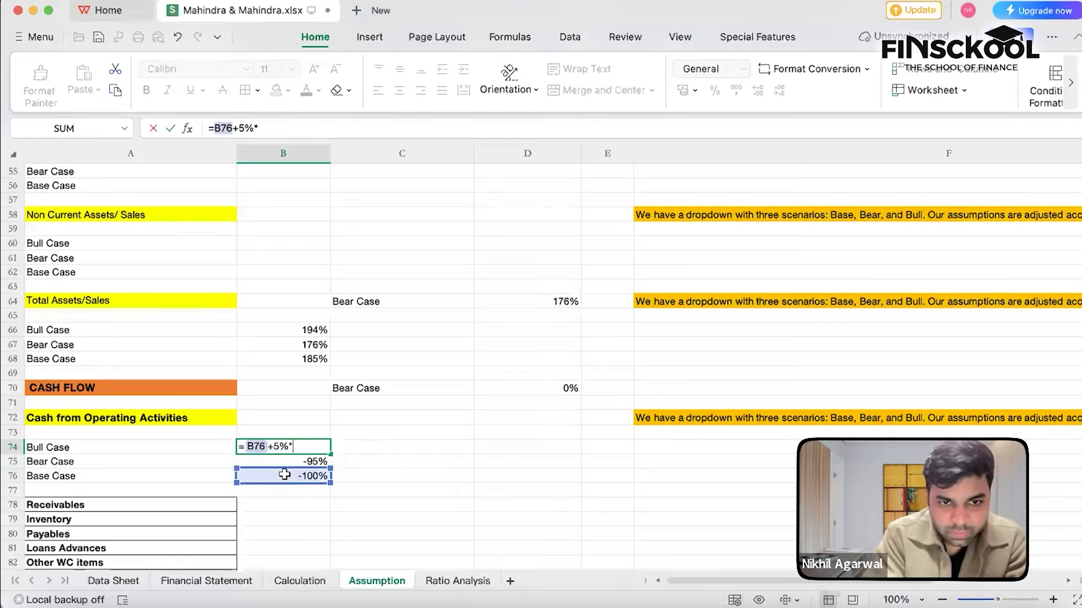
key("Return")
left_click(305, 448)
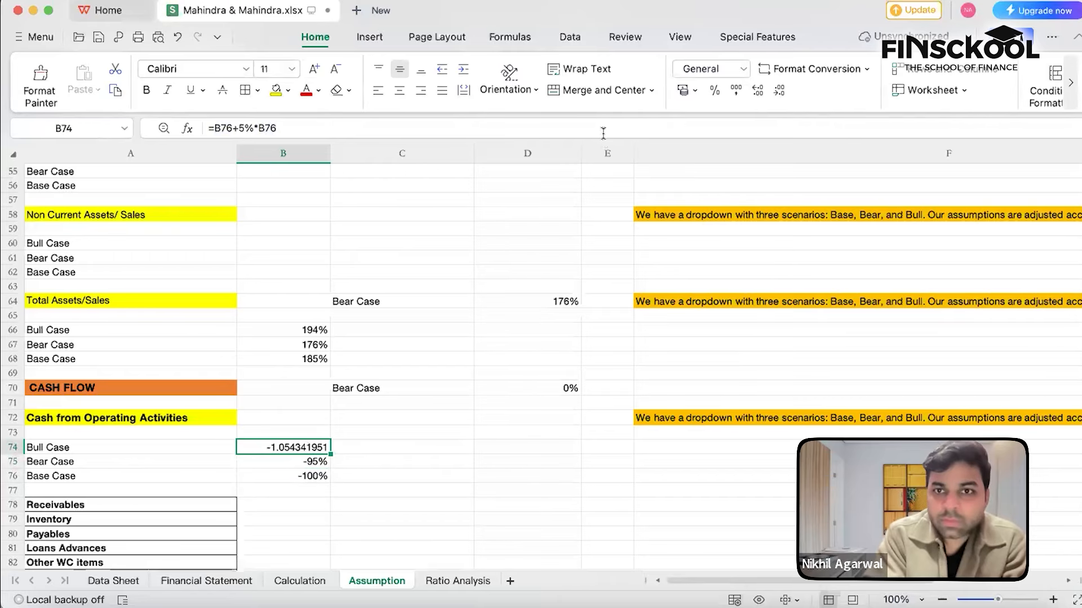
left_click(722, 93)
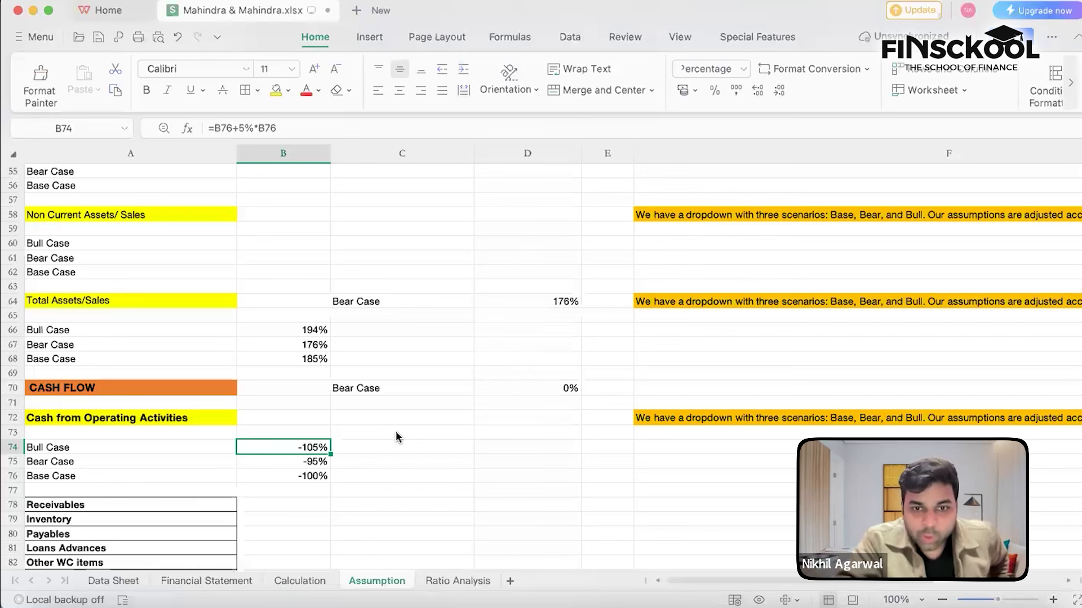
Move the scenario dropdown from C70 to C72, beside the Cash from Operating Activities heading
left_click(403, 386)
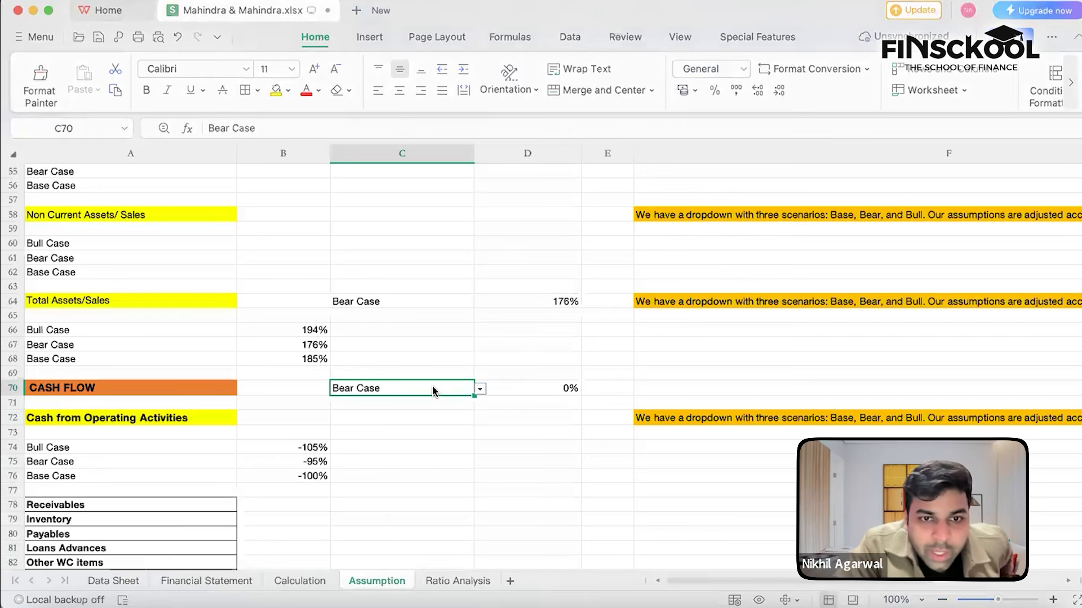
left_click(480, 389)
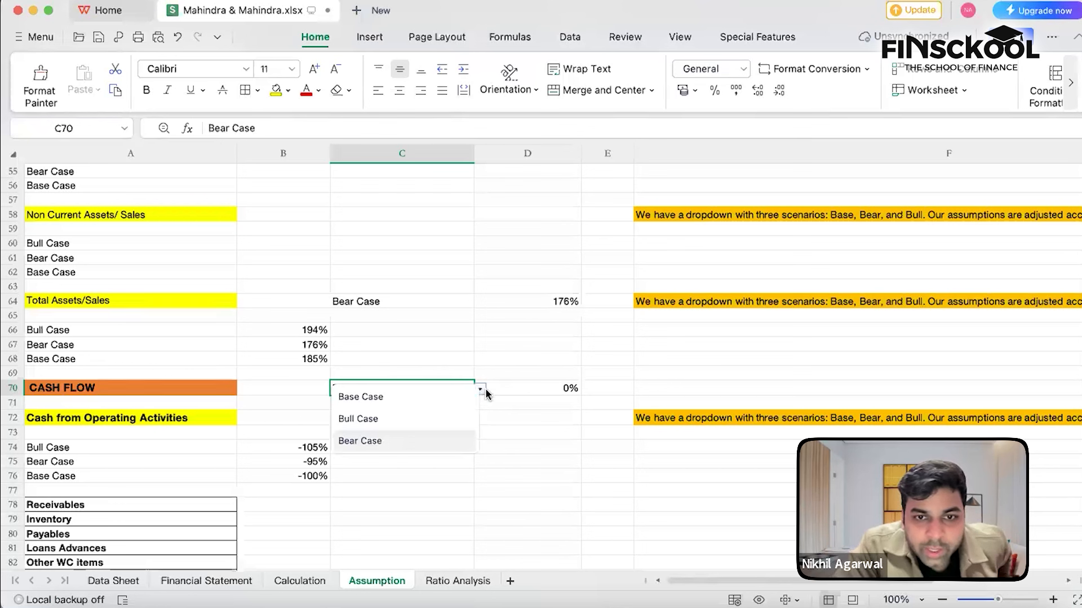
left_click(481, 389)
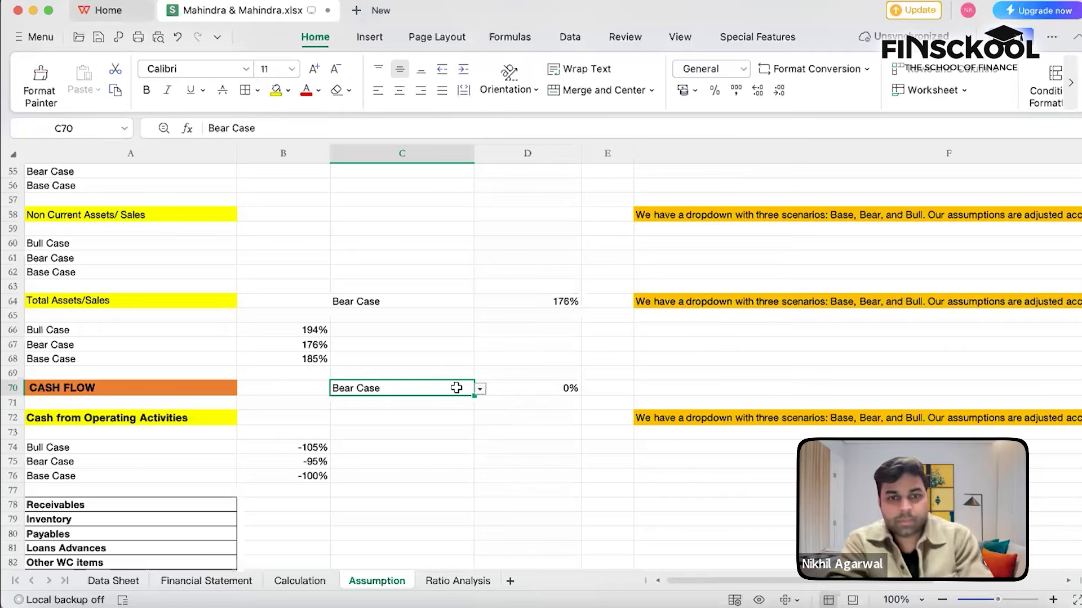
right_click(456, 387)
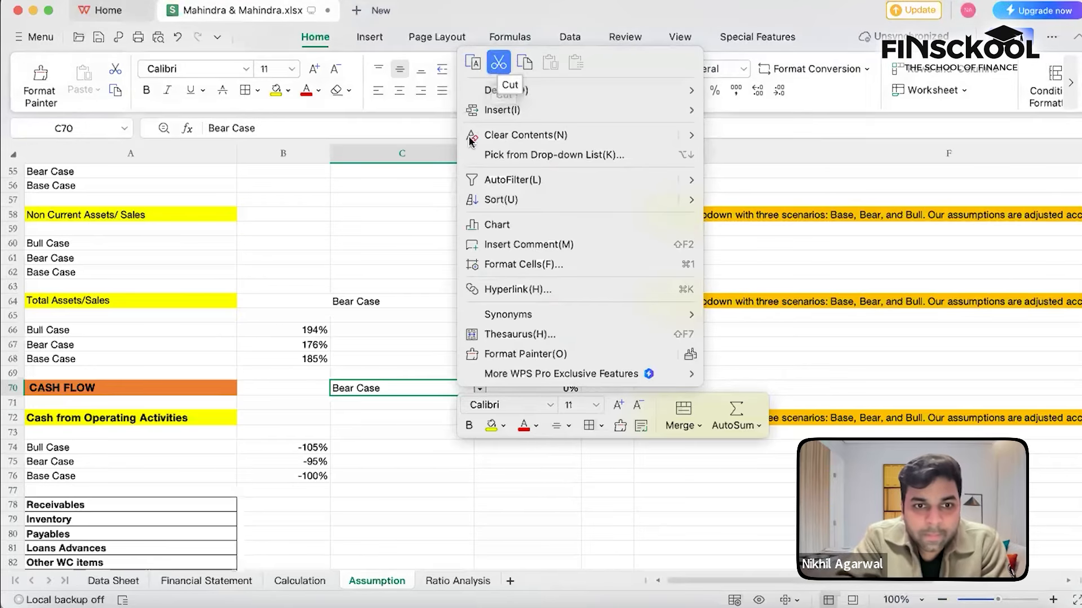
left_click(524, 62)
left_click(375, 422)
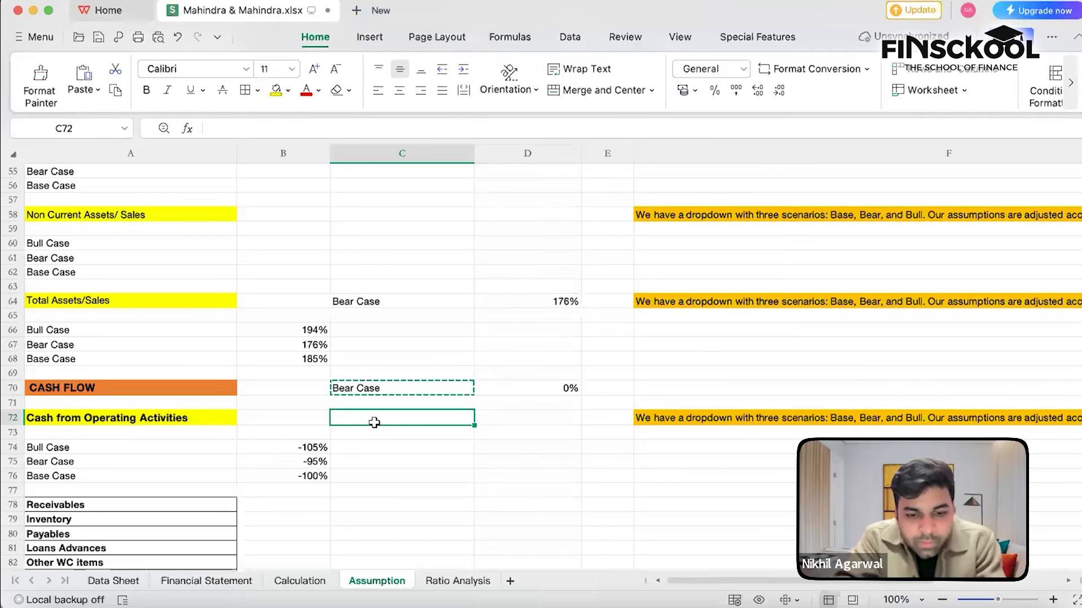
key("Return")
Move the scenario IF formula from D70 to D72
left_click(520, 392)
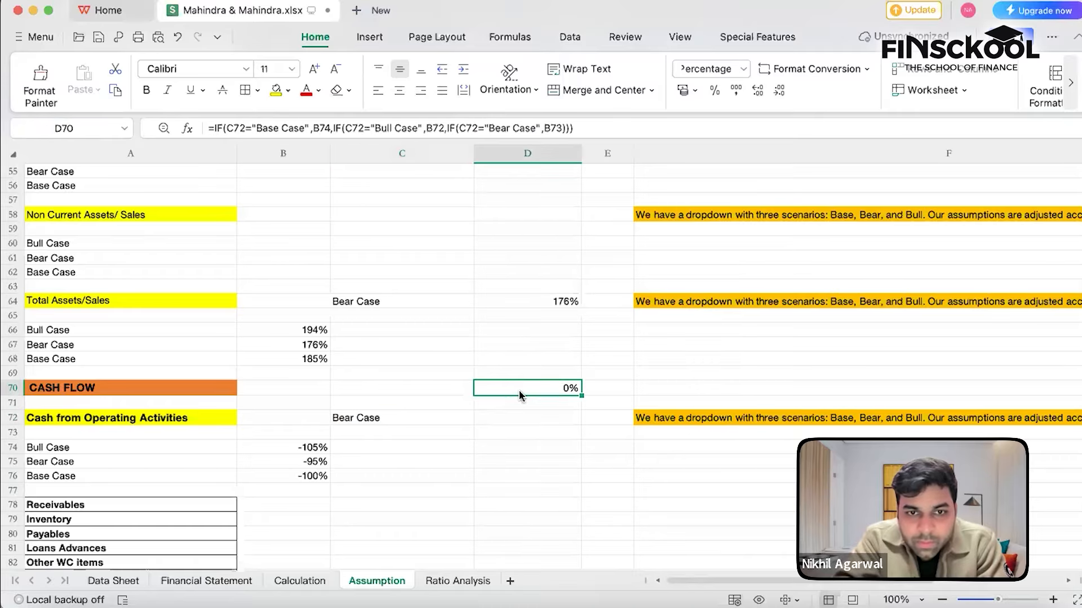
right_click(520, 391)
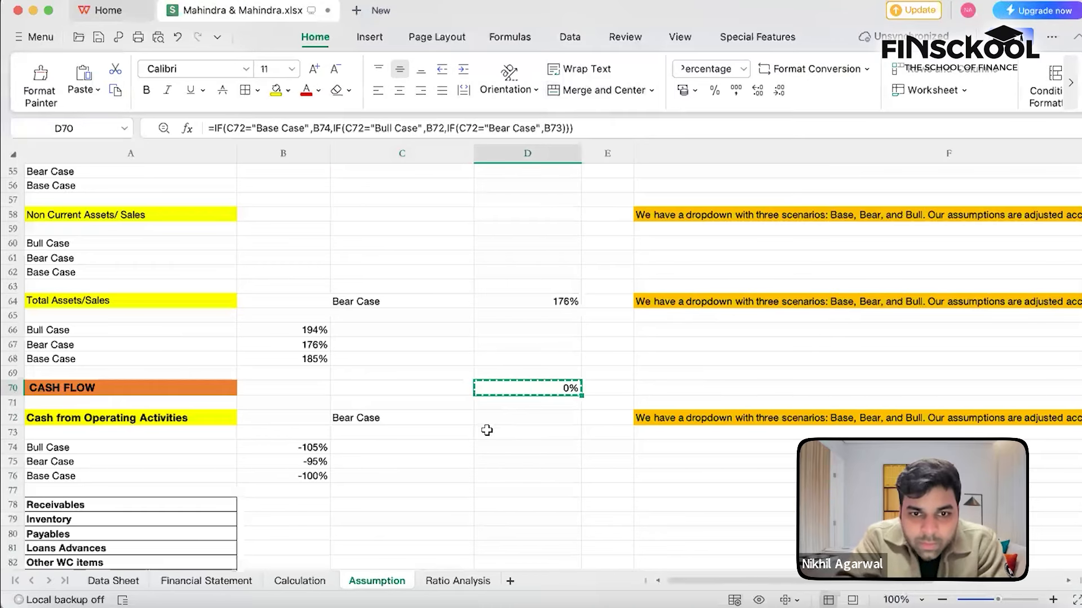
left_click(488, 422)
key("Return")
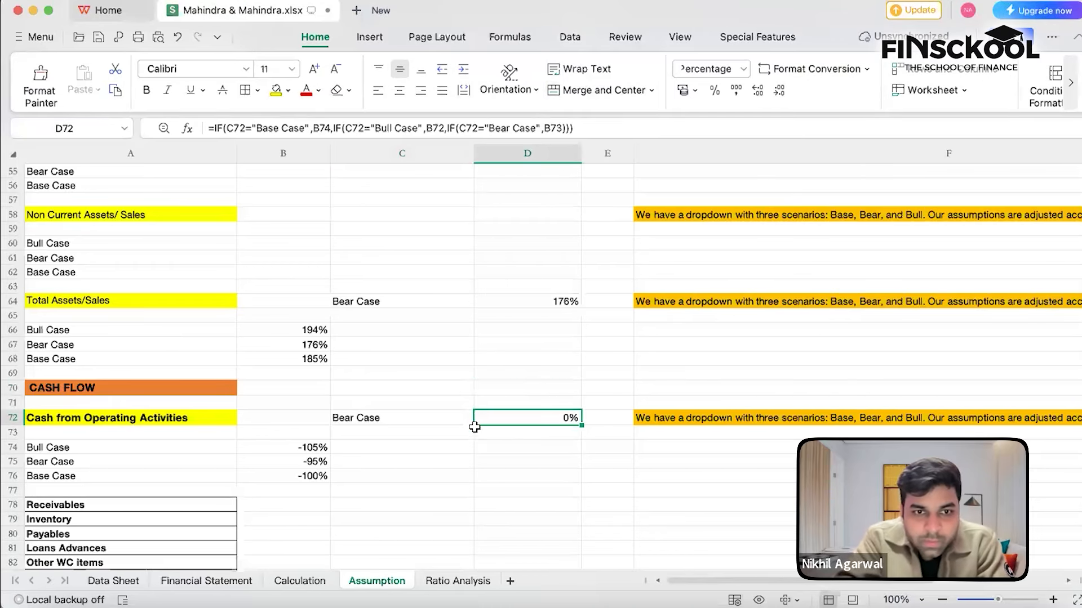
Set the Cash from Operating Activities scenario in C72 to Bull Case
left_click(443, 422)
left_click(481, 420)
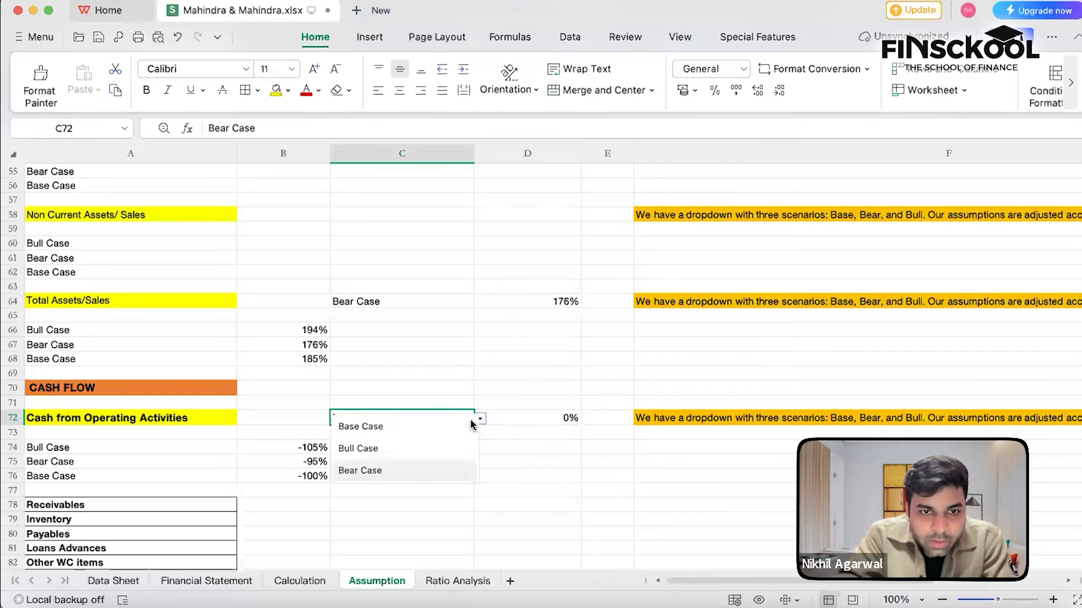
left_click(451, 451)
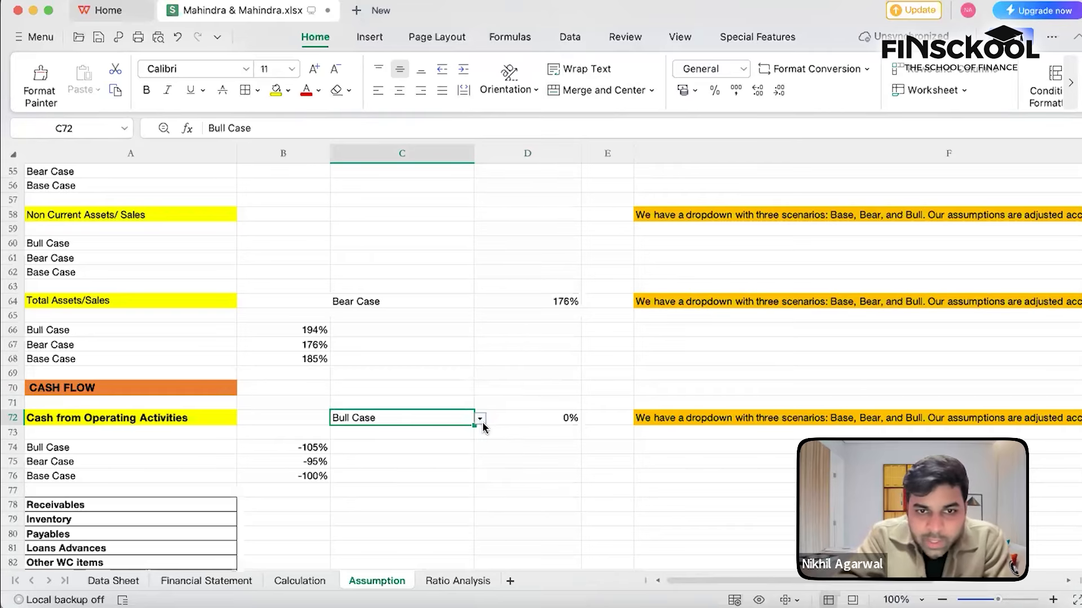
left_click(481, 419)
left_click(539, 422)
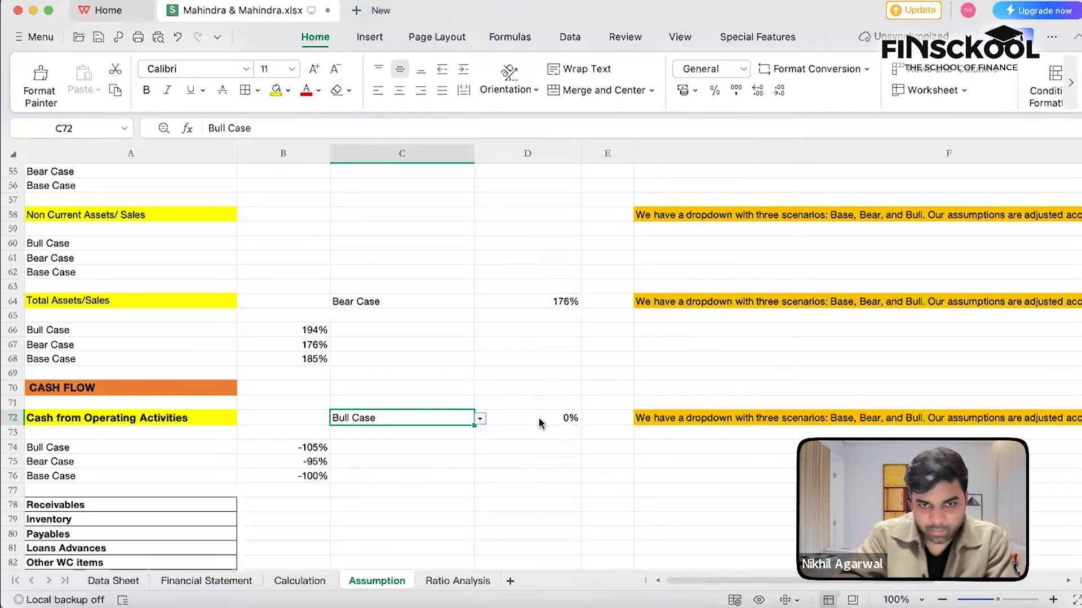
Delete the existing scenario IF formula from D72
double_click(539, 417)
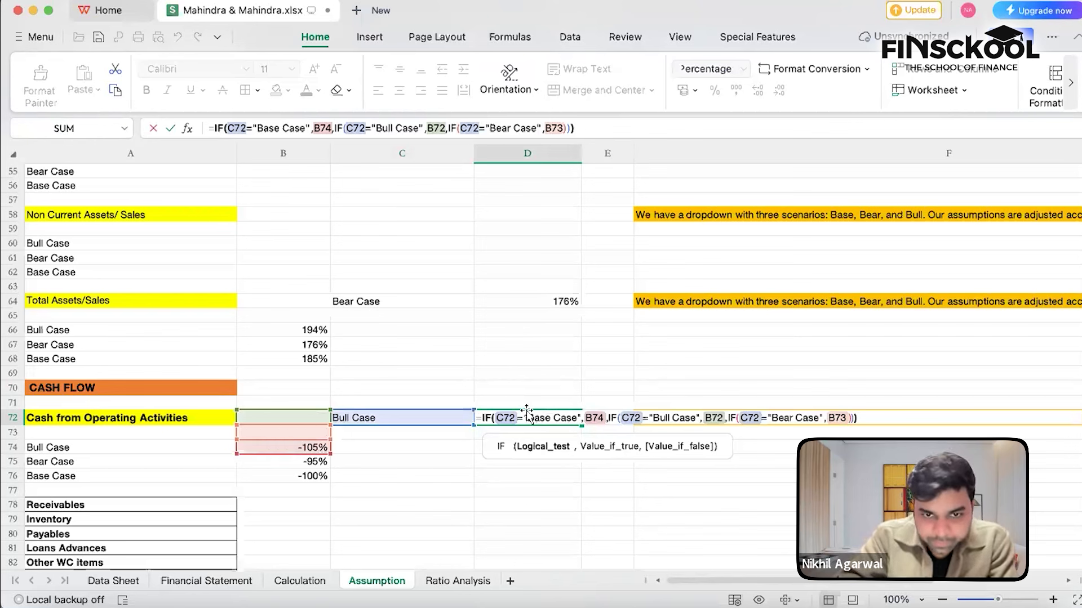
left_click_drag(483, 418, 857, 425)
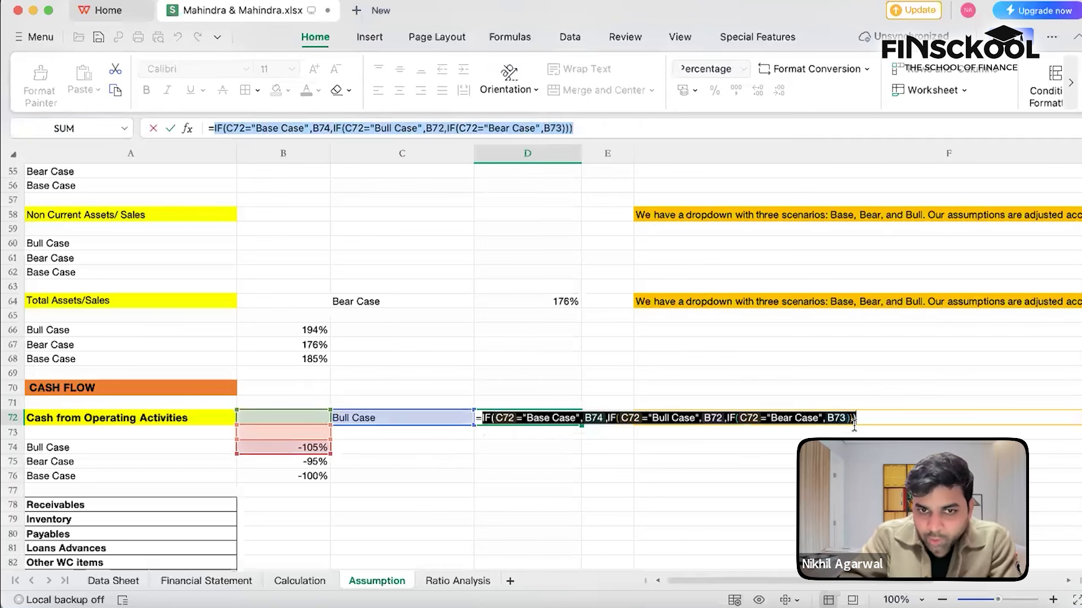
key("BackSpace")
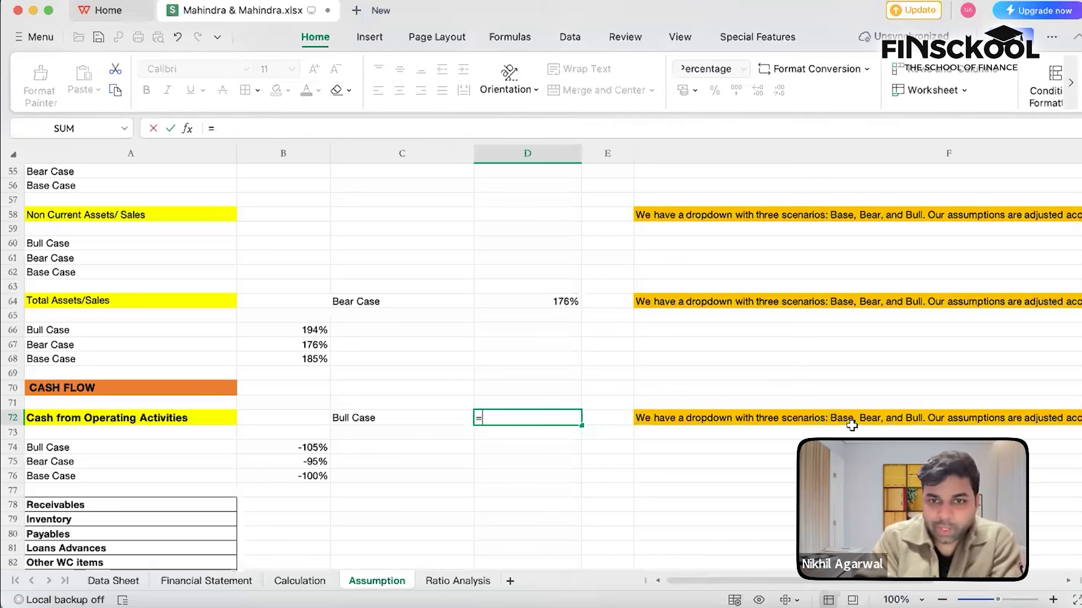
key("BackSpace")
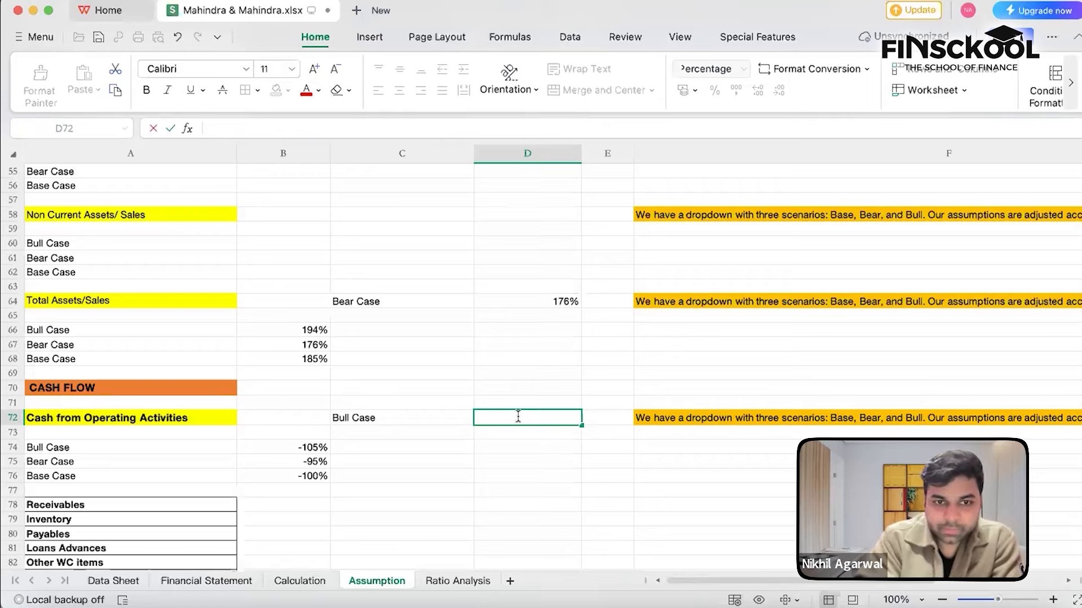
Start an IF formula in D72 that returns B76 when C72 equals "Base Case"
type("=")
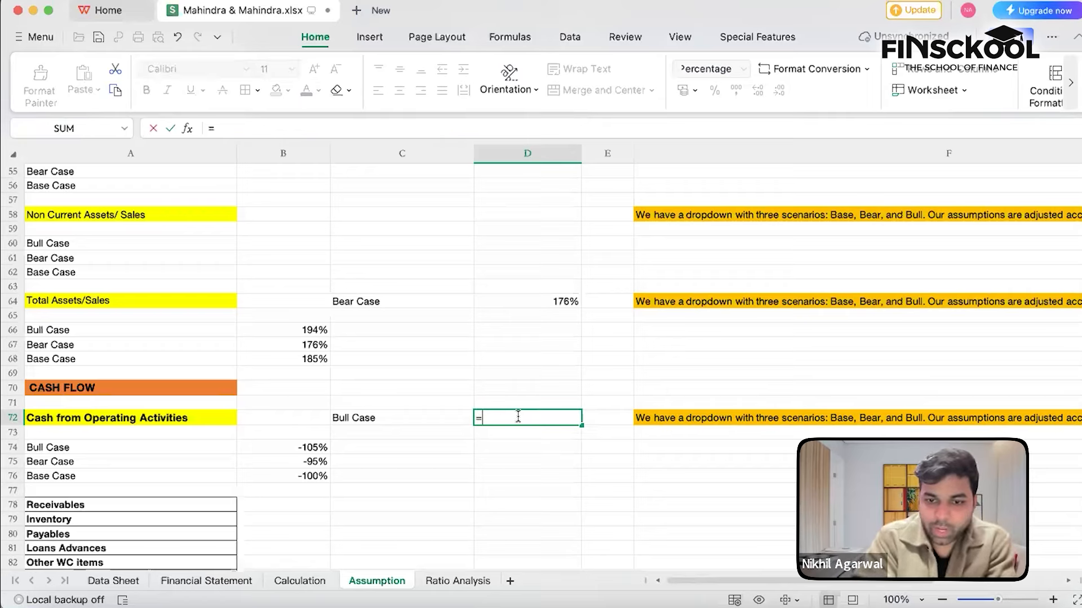
type("if")
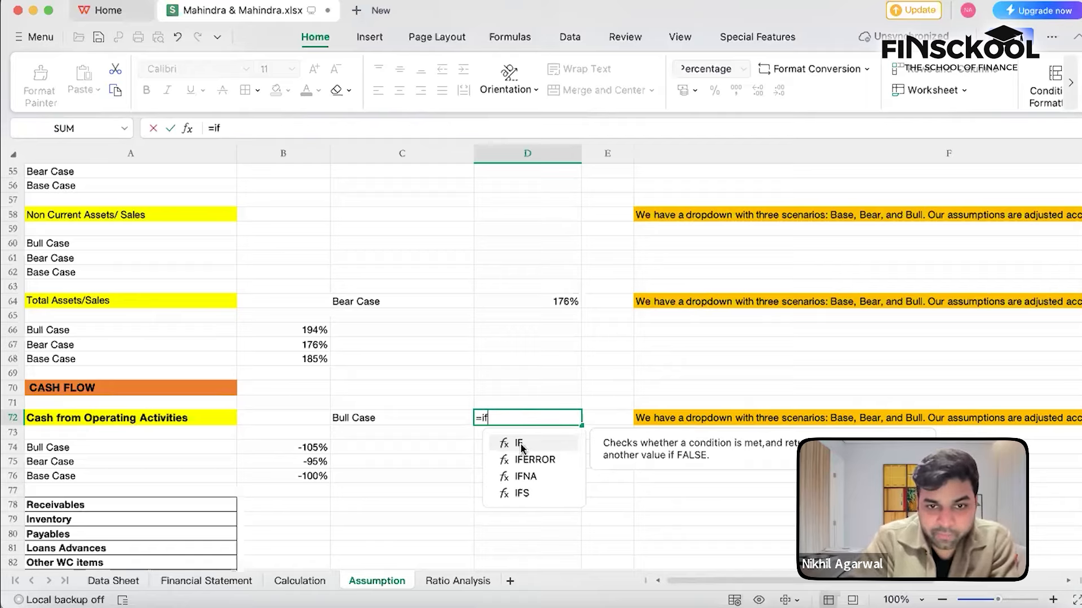
double_click(523, 448)
left_click(420, 418)
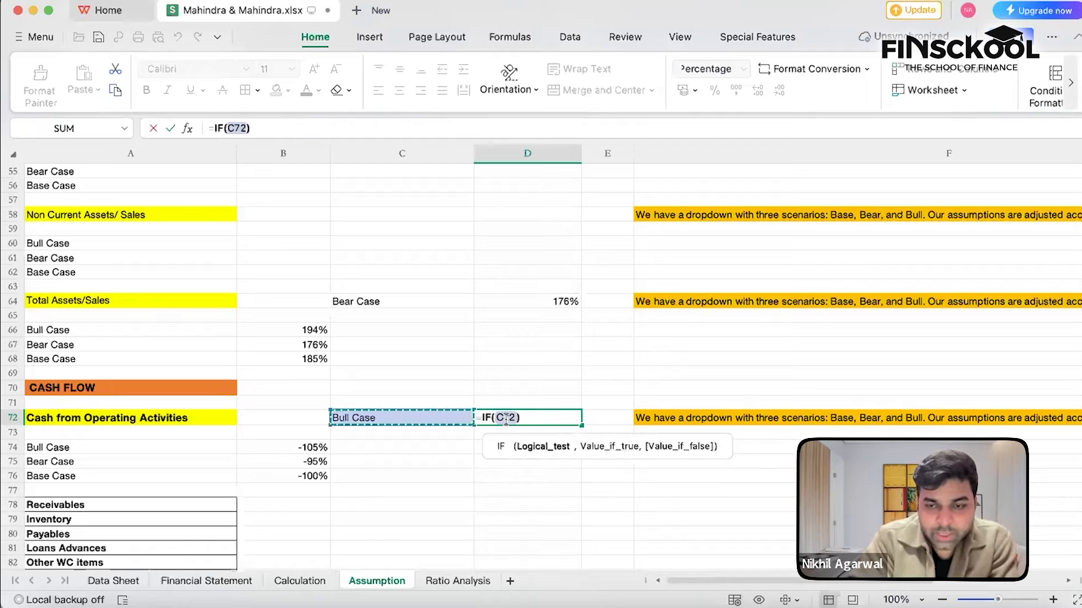
type("=")
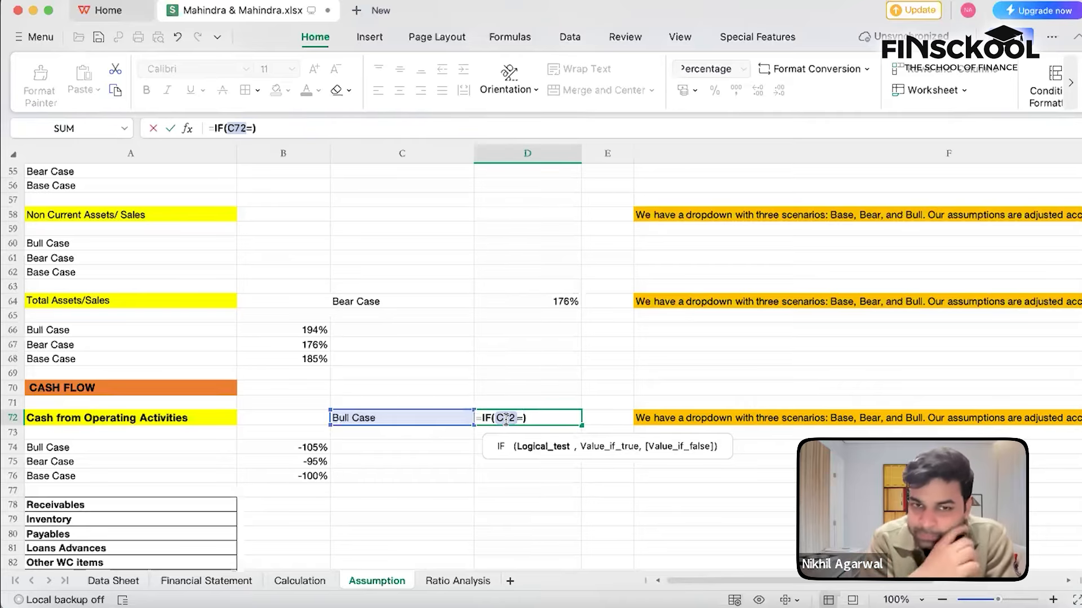
type("\"B")
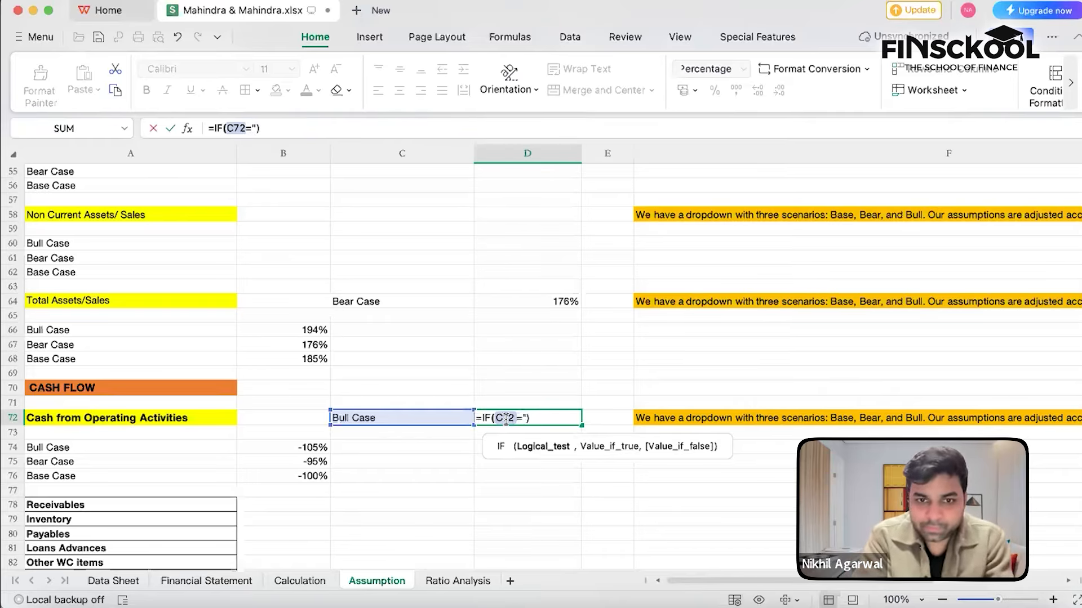
type("ase Case\"")
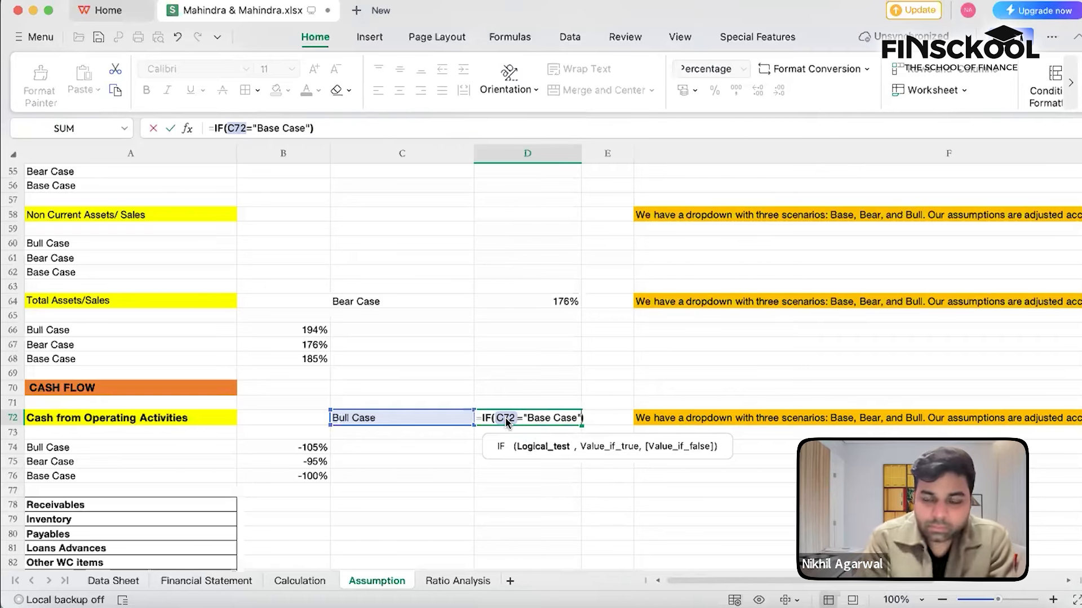
type(",")
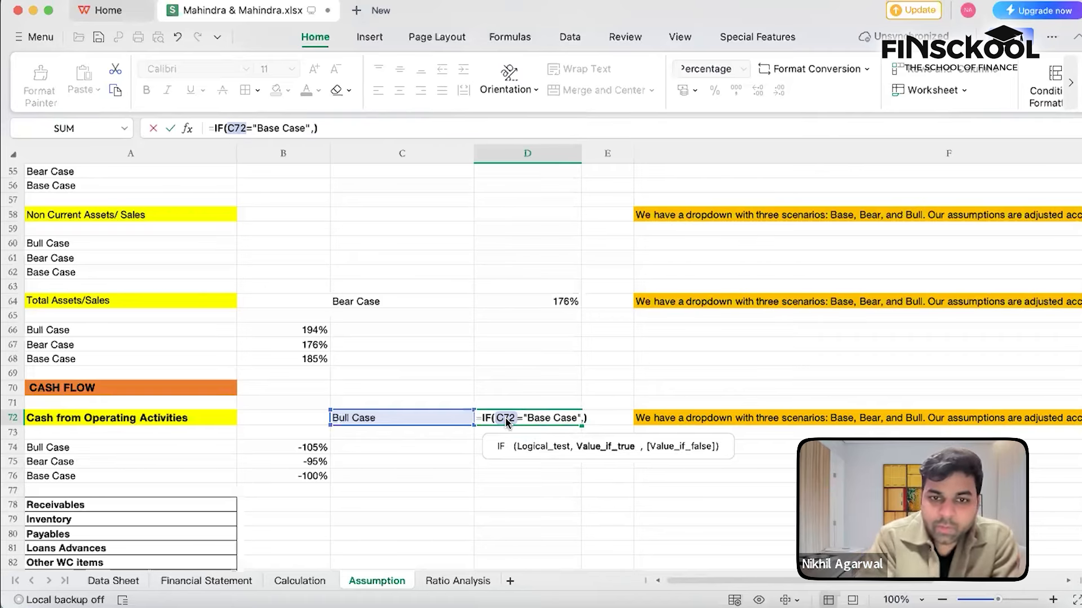
left_click(304, 477)
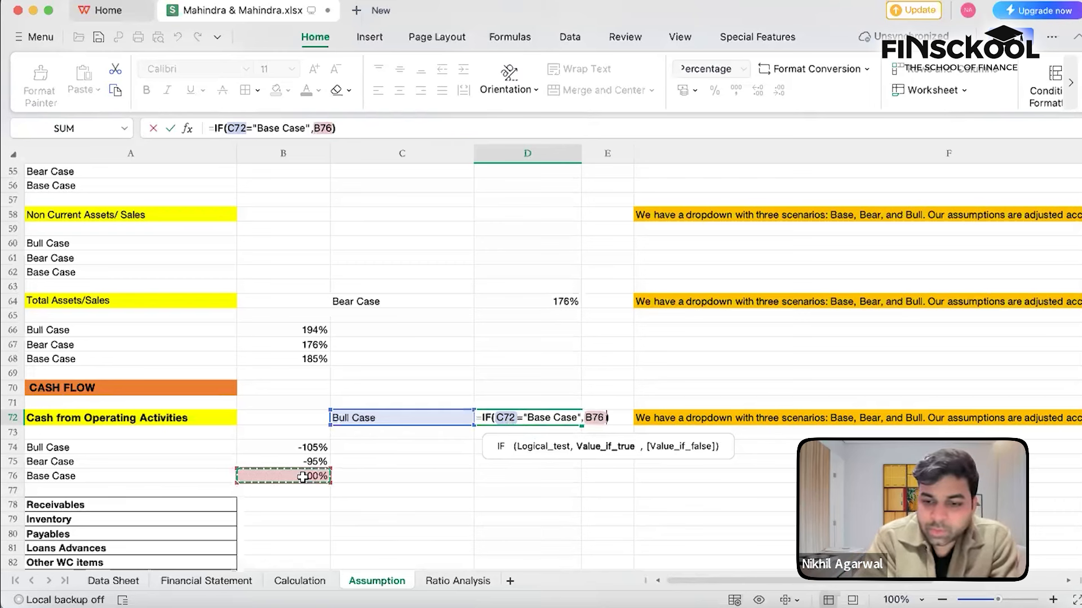
Nest a second IF in the D72 formula that returns B74 when C72 equals "Bull Case"
type(",if")
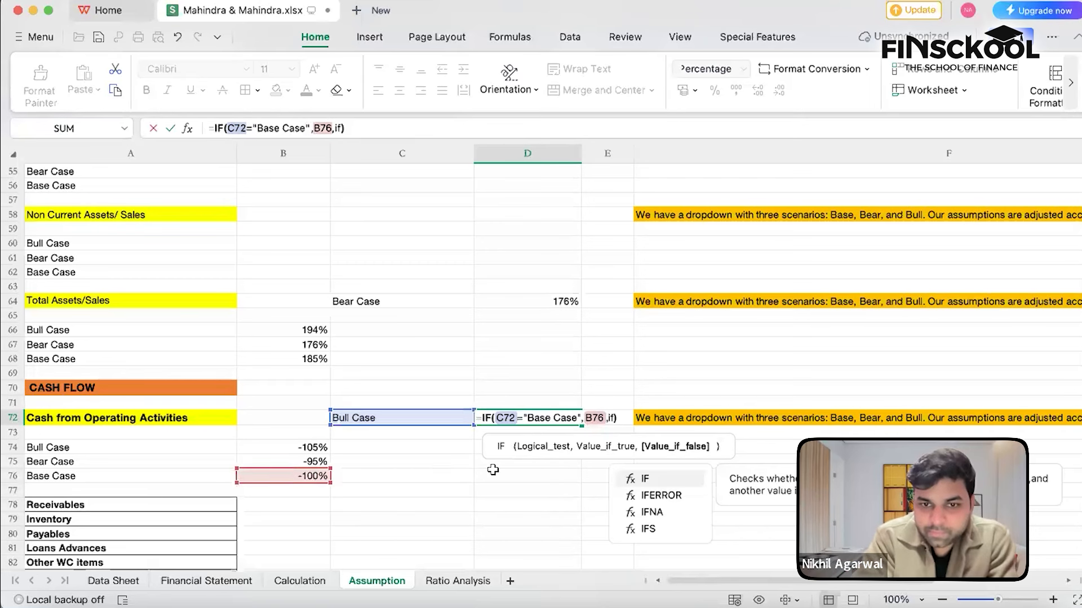
double_click(670, 482)
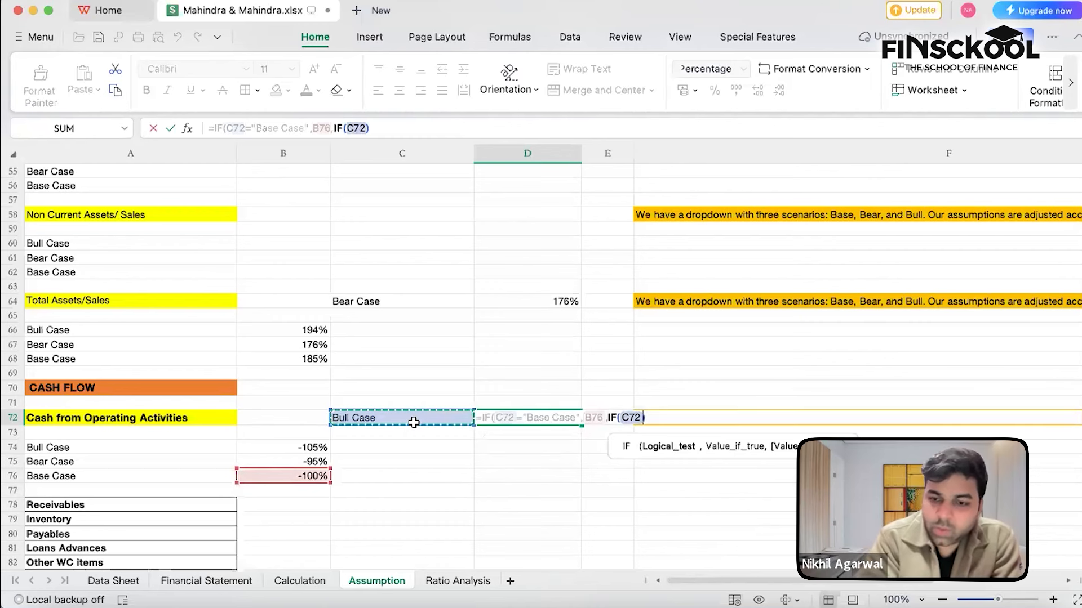
type("=IF(C72=\"Base Case\",B76,IF(C72=")
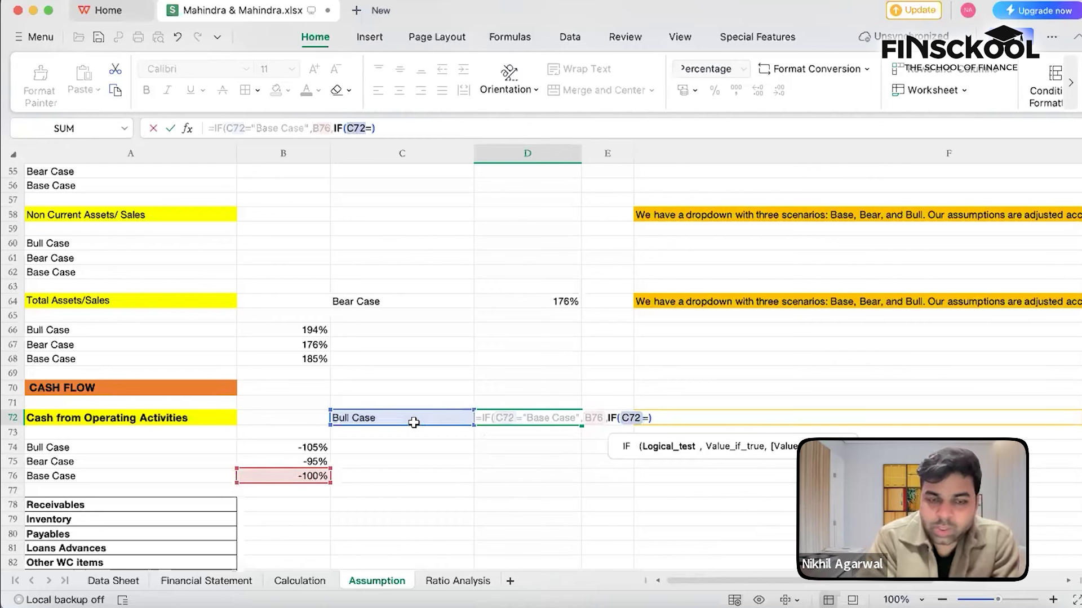
type("\"")
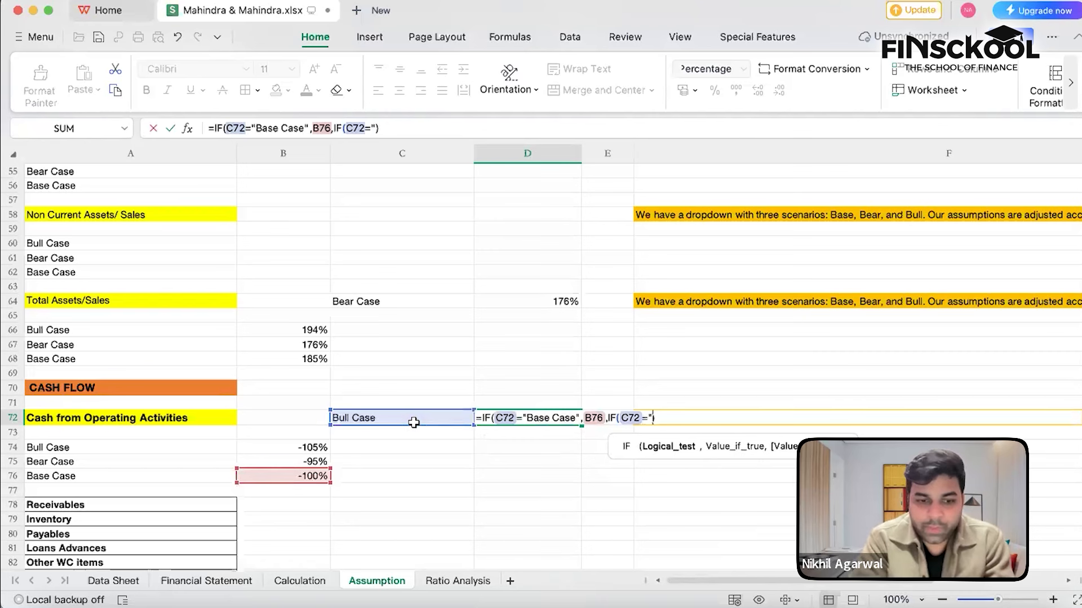
type("B")
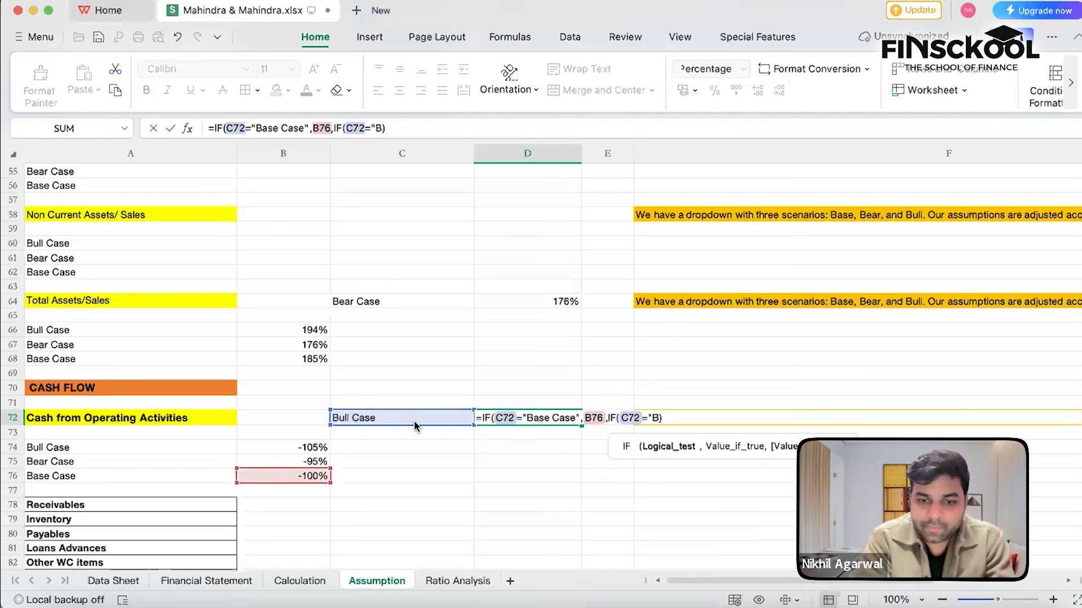
type("ull Case")
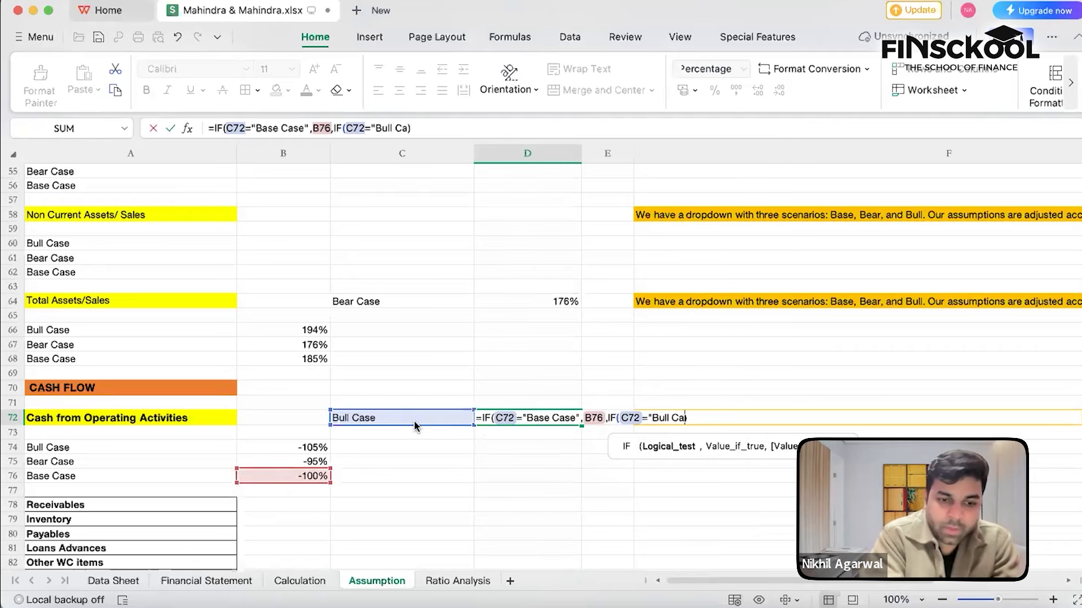
type("\"")
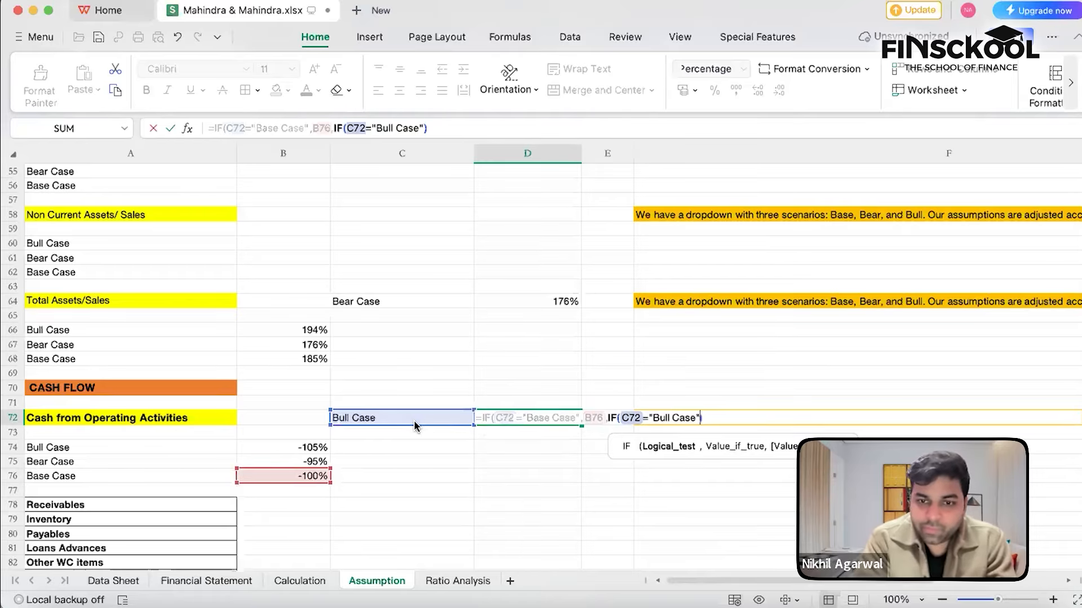
type(",")
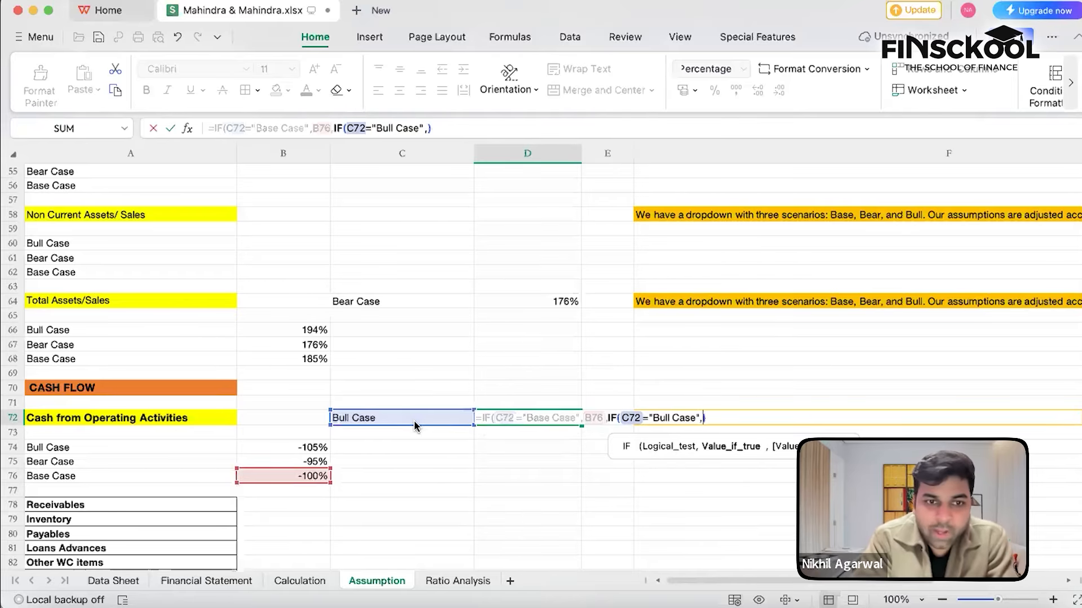
left_click(273, 448)
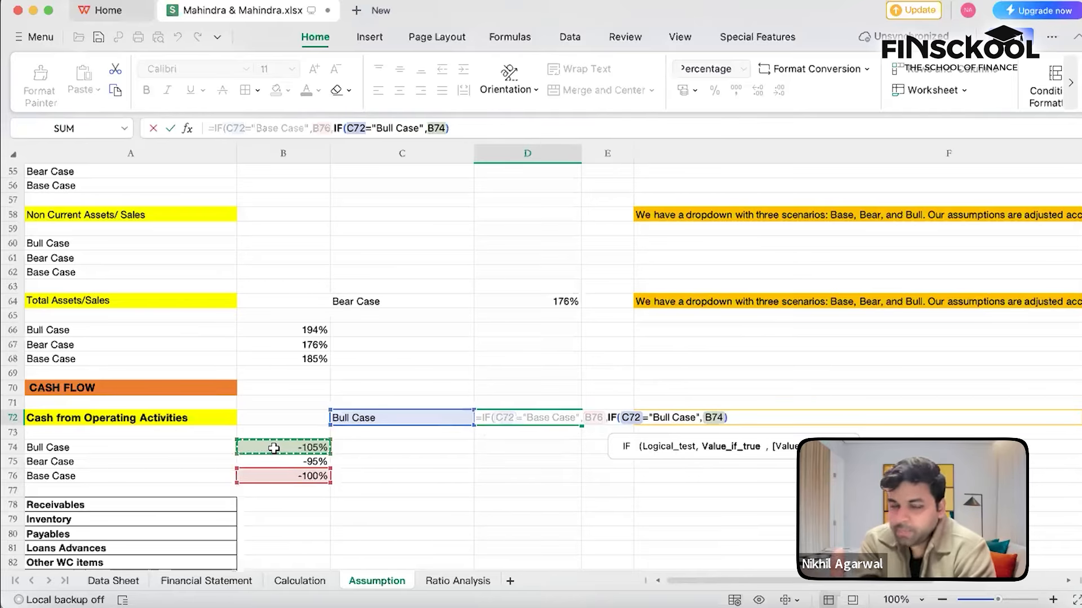
Nest a third IF in the D72 formula that returns B75 when C72 equals "Bear Case", and complete the formula
type(",i")
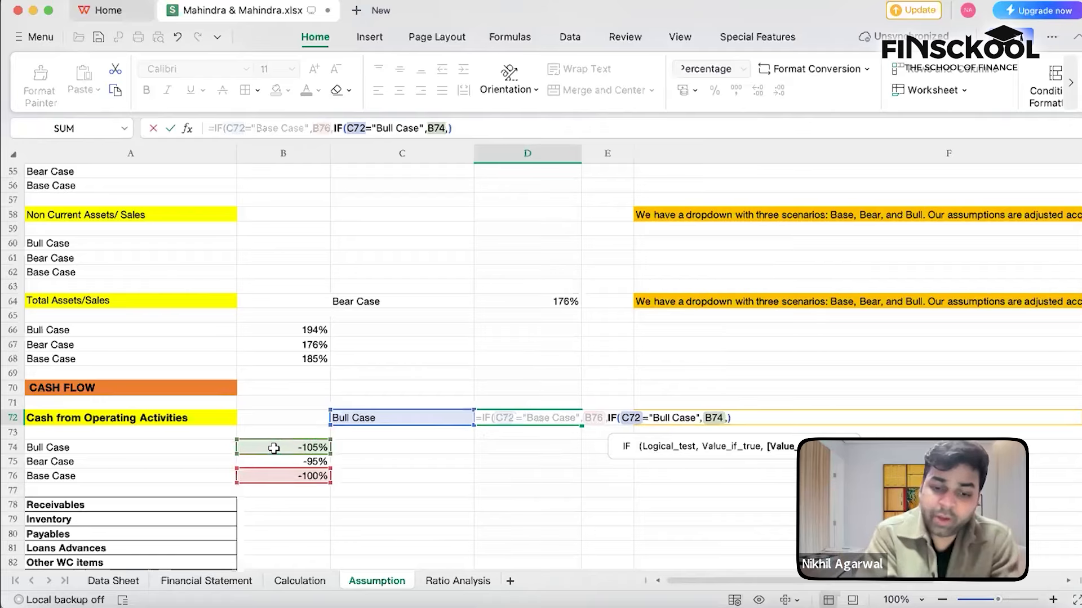
type("f")
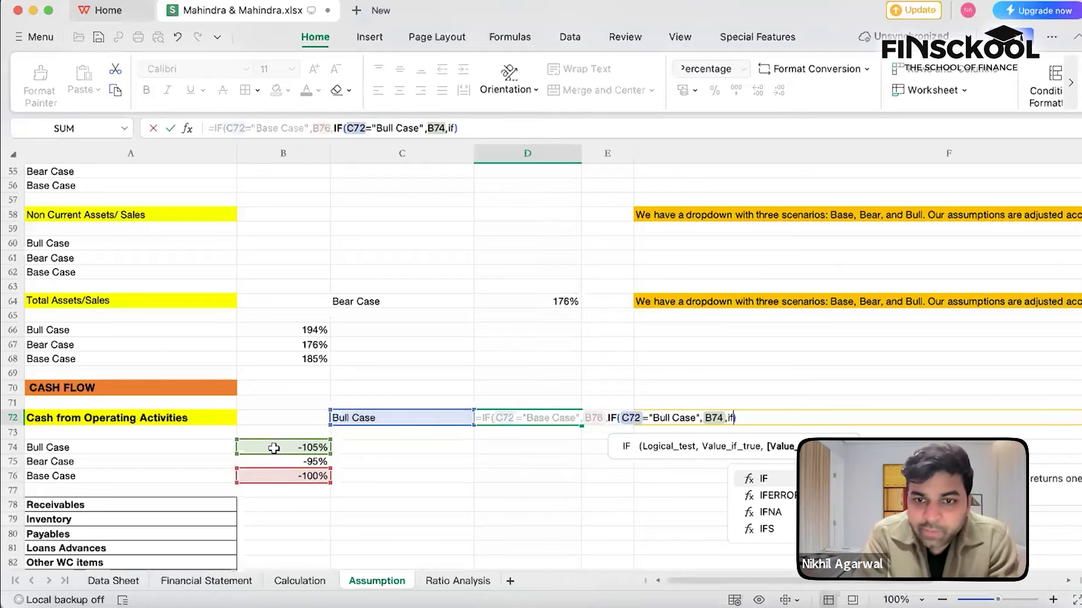
double_click(782, 483)
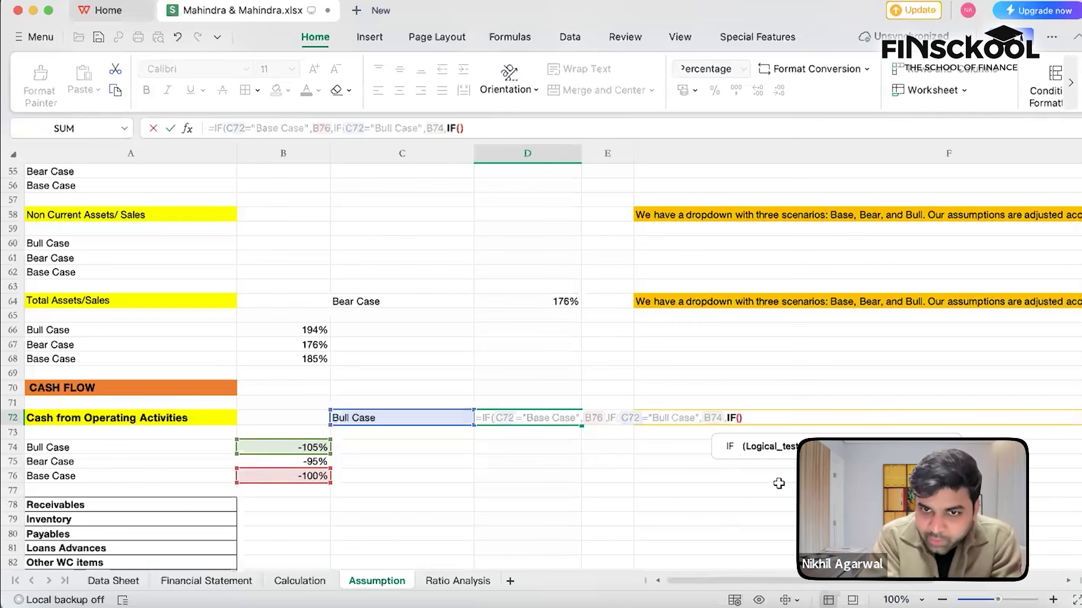
left_click(441, 424)
type("=")
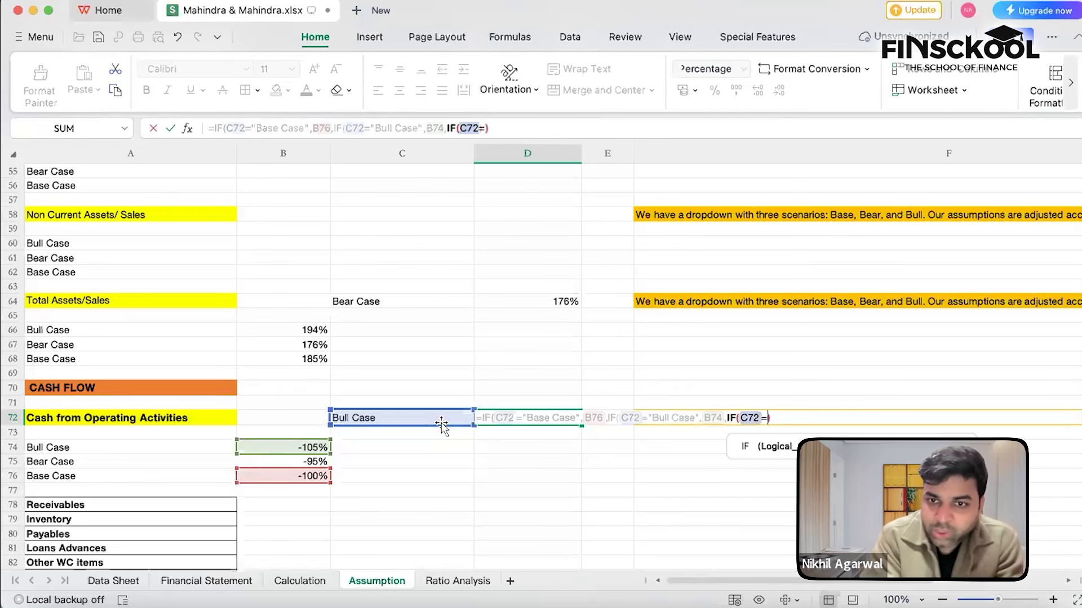
type("\"")
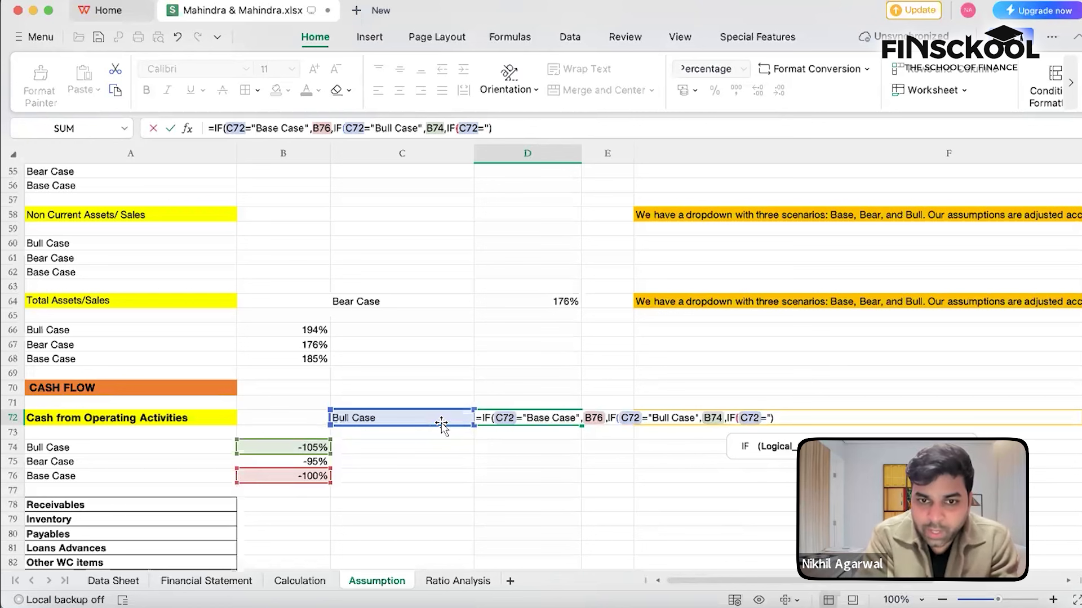
type("Bear Case")
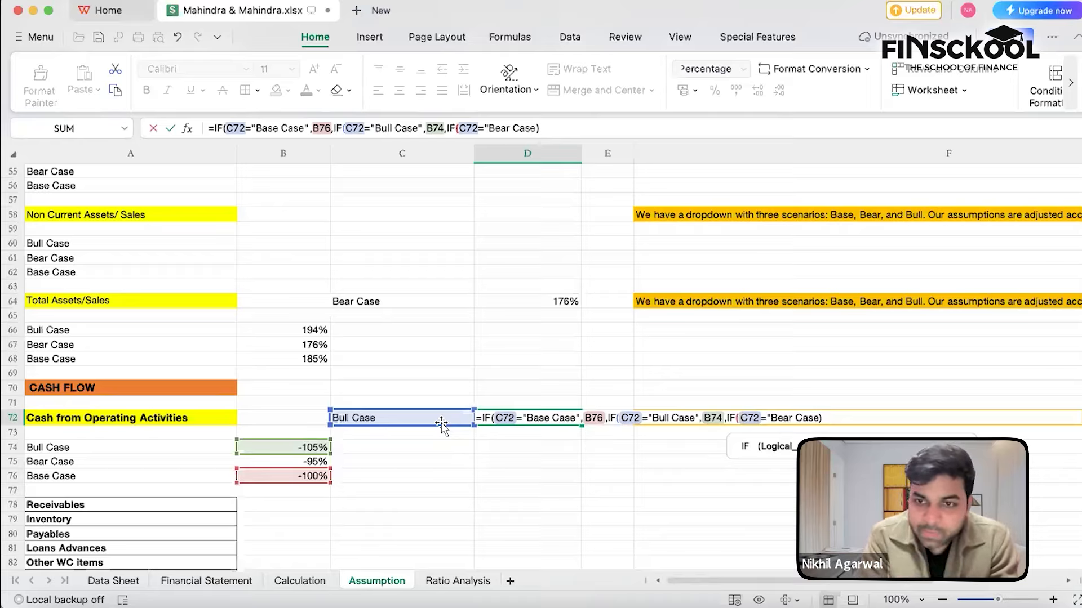
type("\",")
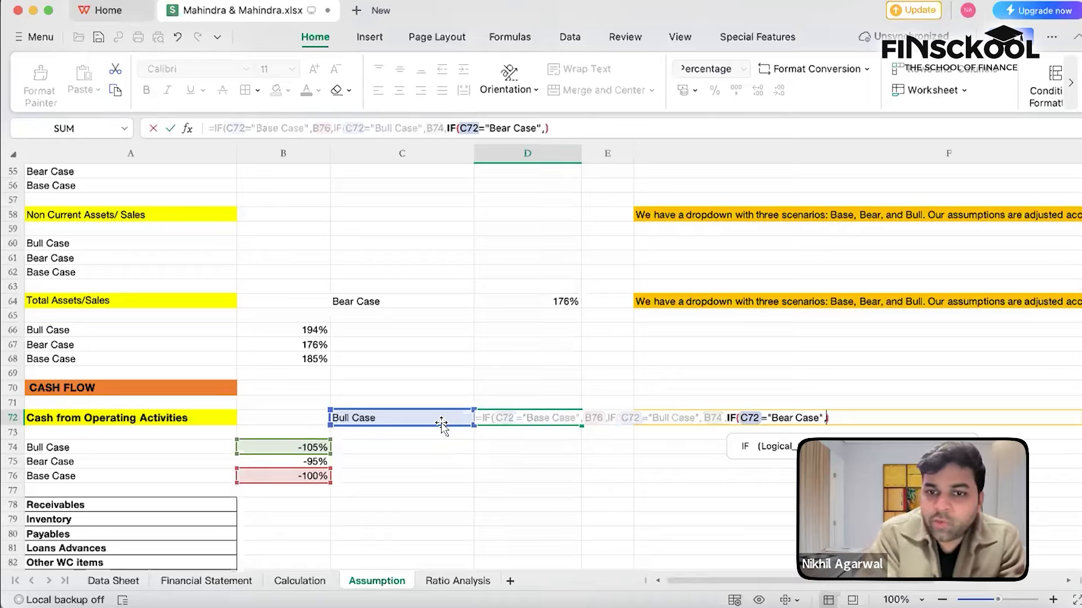
left_click(303, 461)
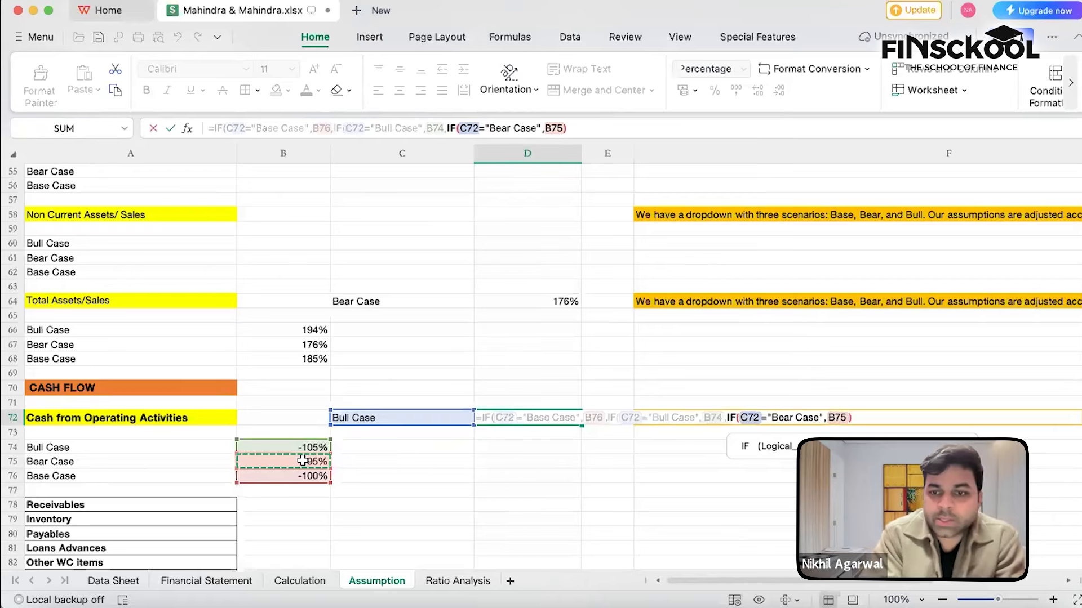
key("Return")
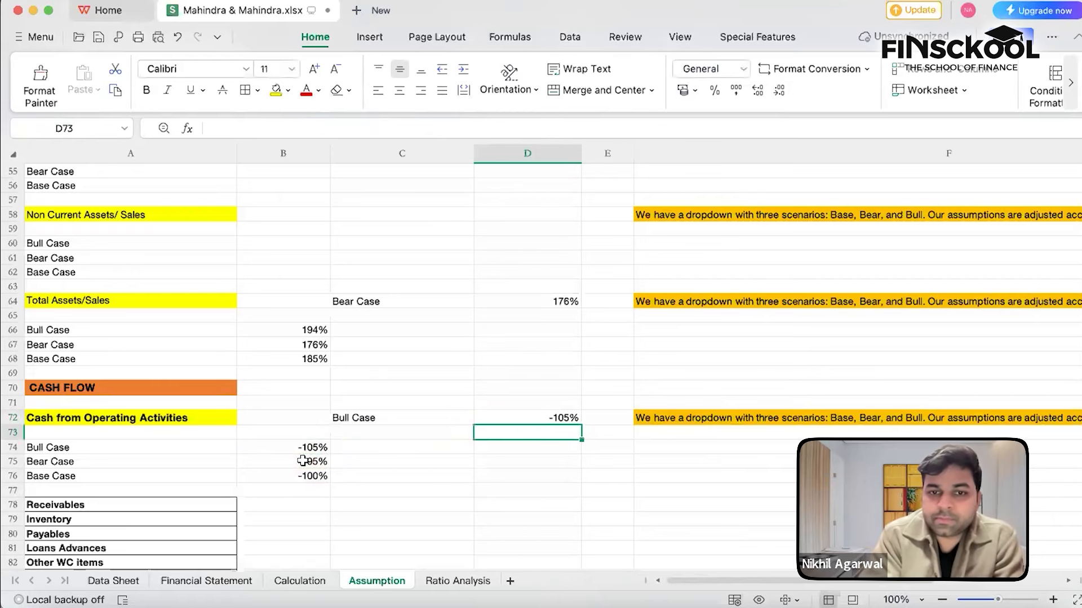
Test the D72 formula by switching the C72 scenario to Base Case, Bear Case and Bull Case in turn
left_click(451, 415)
left_click(480, 418)
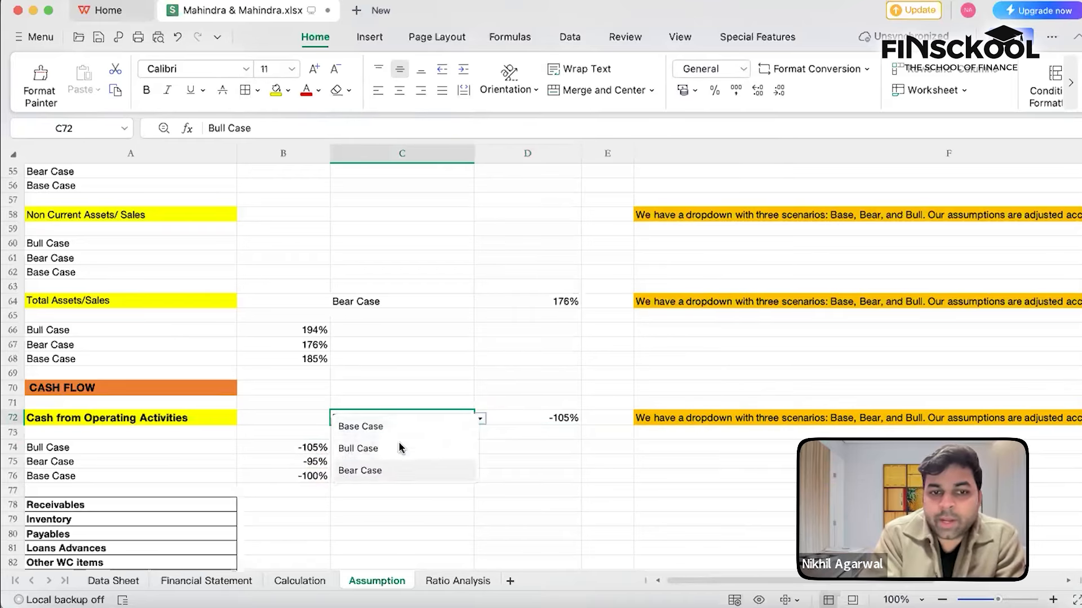
left_click(398, 427)
left_click(480, 418)
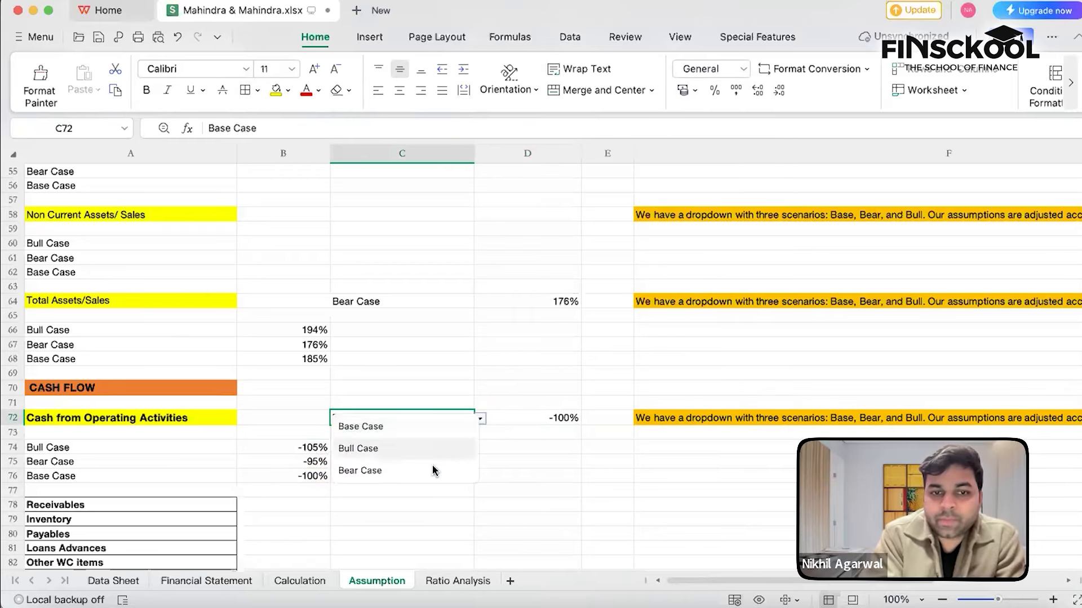
left_click(431, 470)
left_click(480, 419)
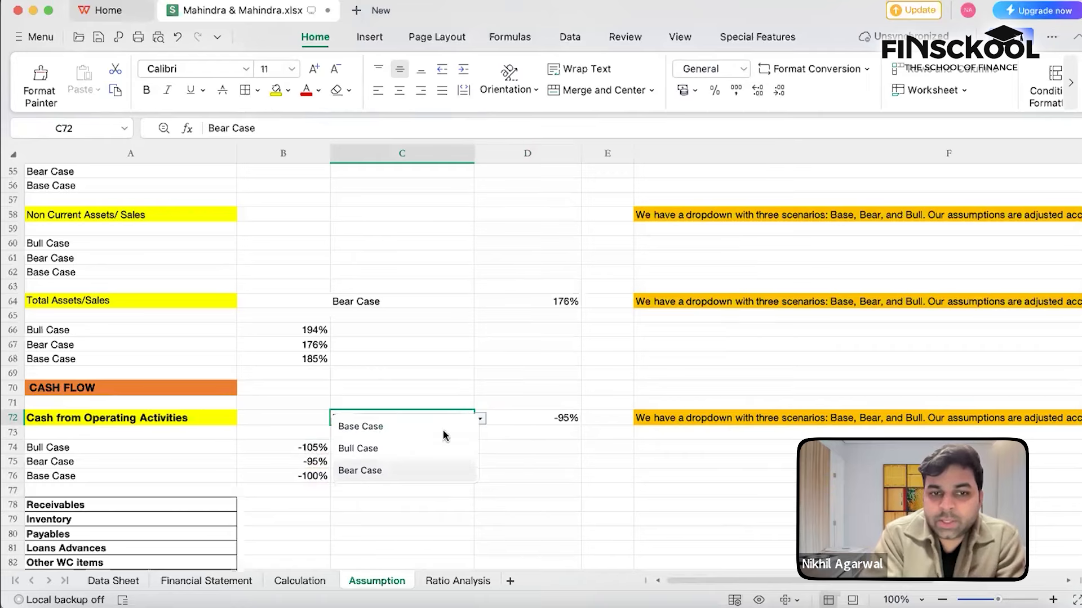
left_click(431, 448)
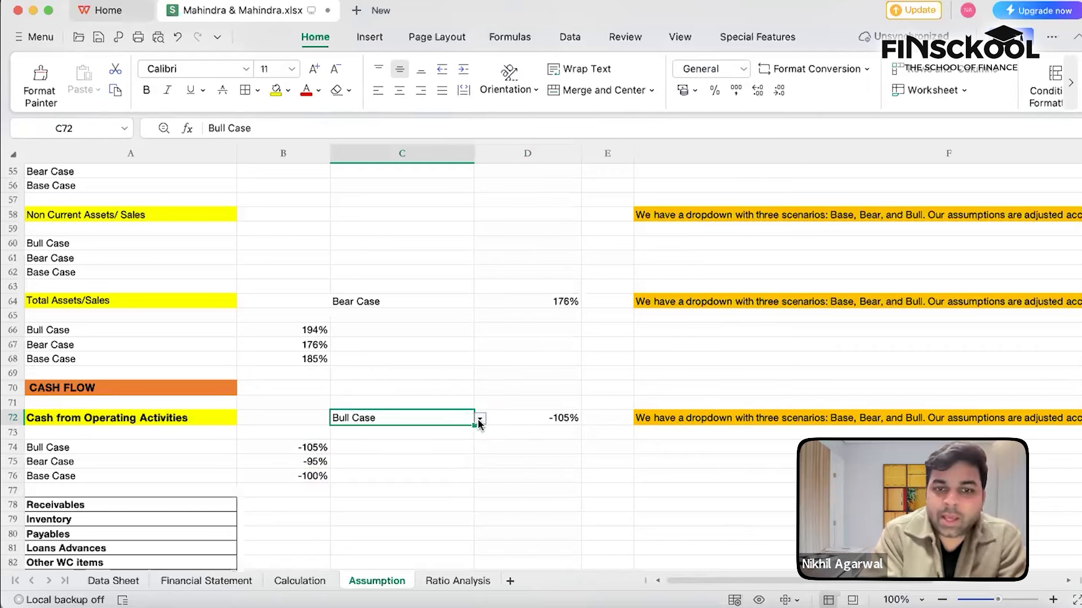
Set the Cash from Operating Activities scenario in C72 to Base Case
left_click(456, 308)
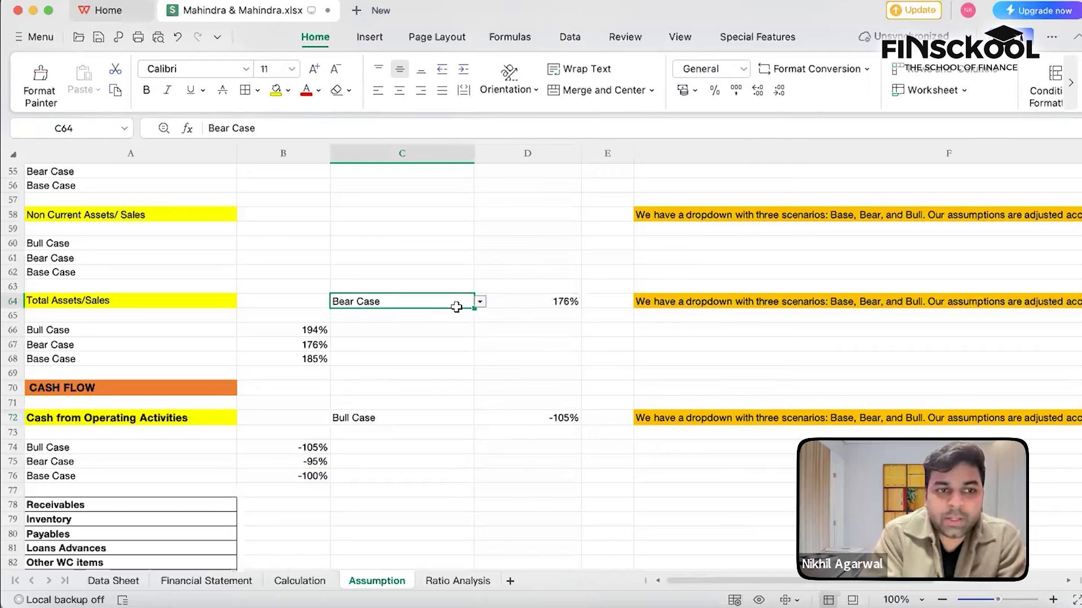
left_click(452, 423)
left_click(479, 419)
left_click(448, 426)
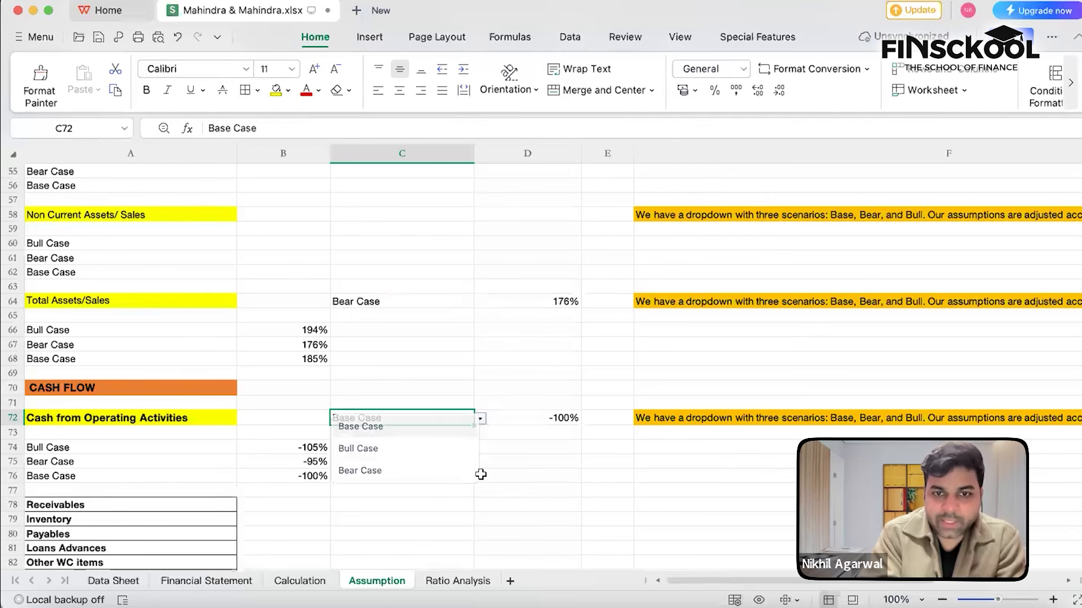
scroll(478, 471, "down", 8)
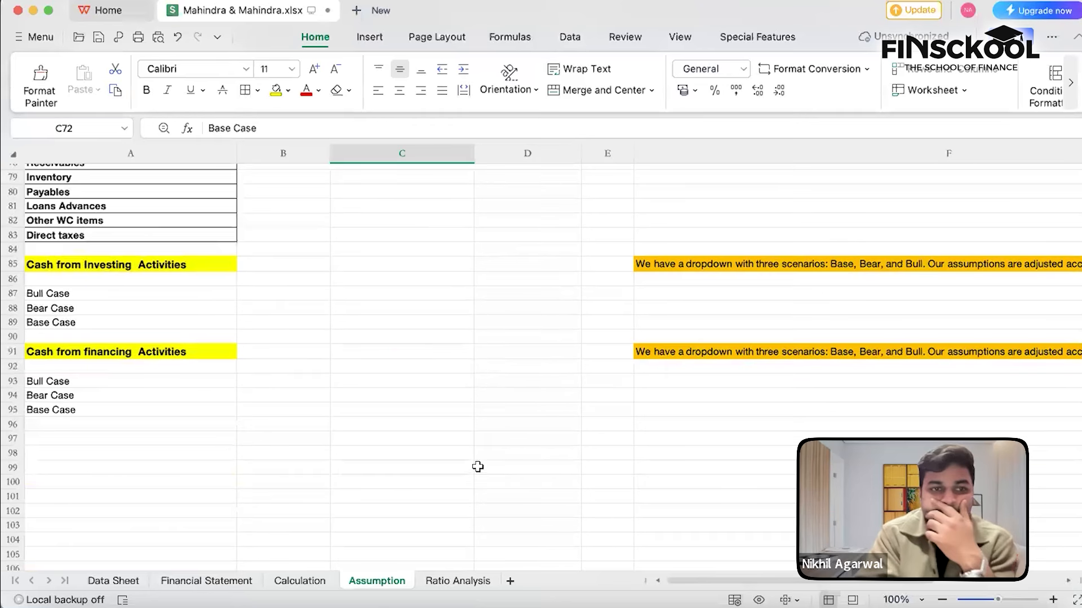
scroll(477, 467, "up", 3)
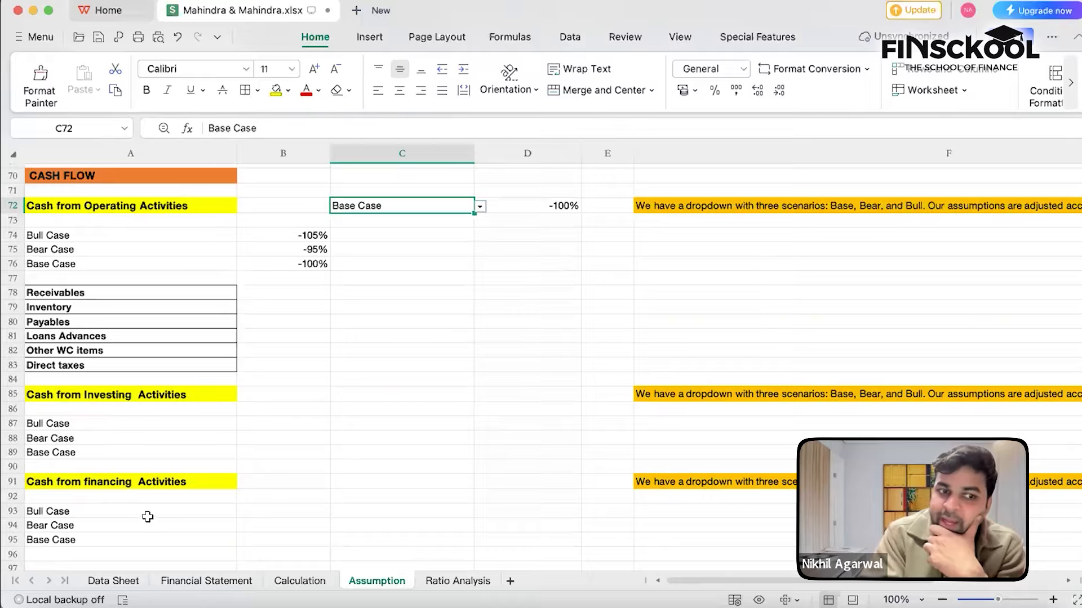
left_click(254, 425)
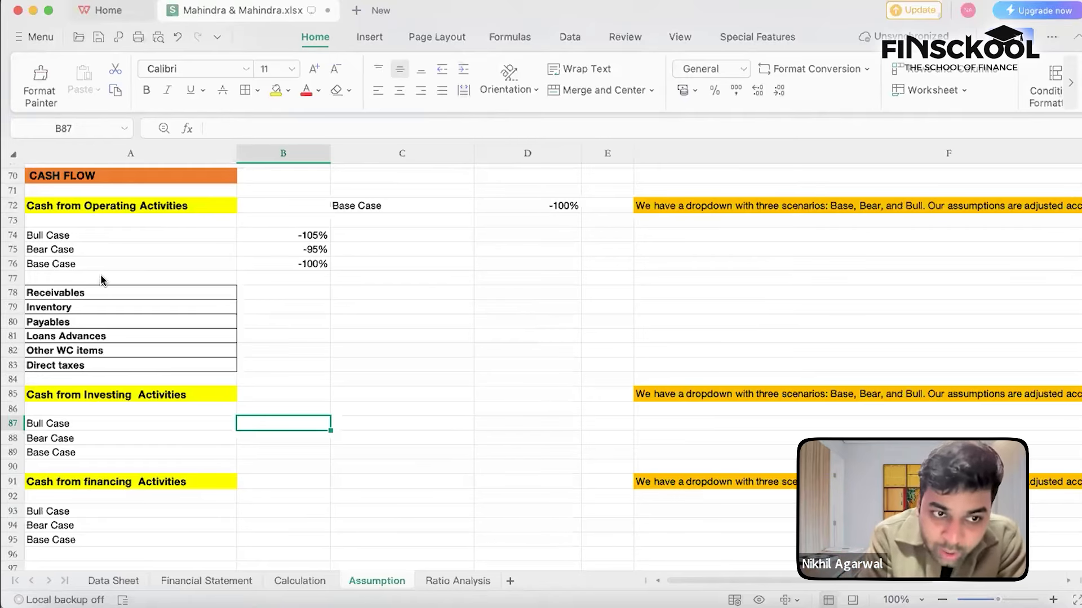
left_click(161, 276)
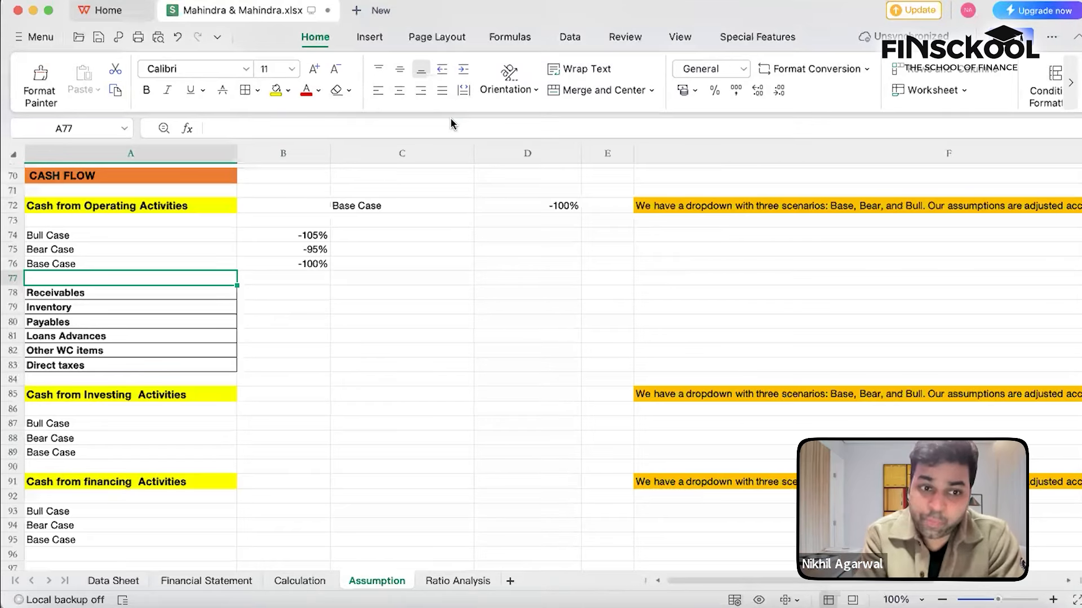
left_click(272, 393)
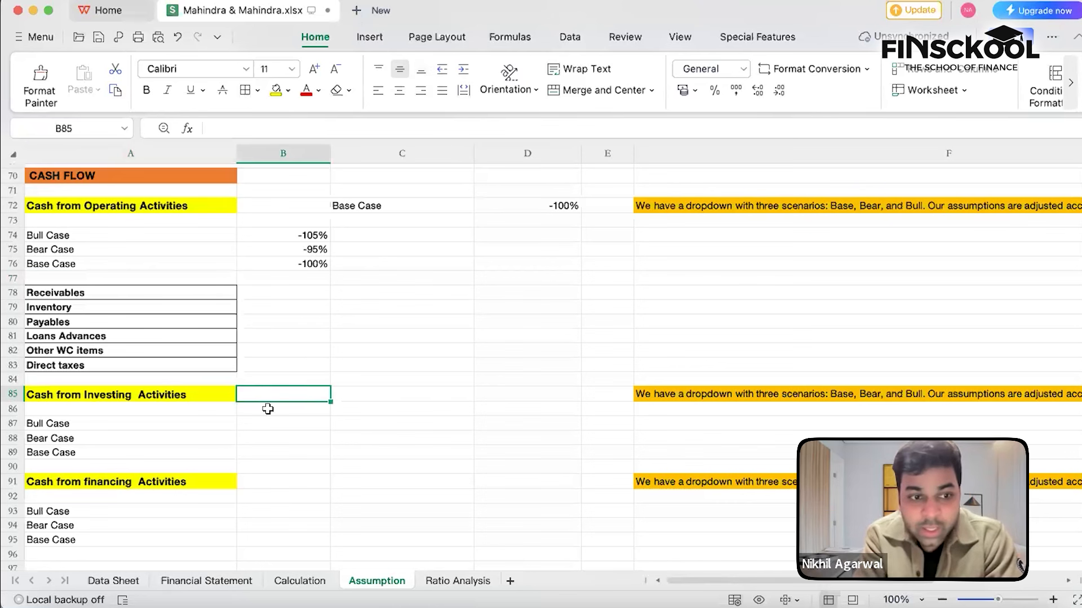
Calculate the Cash from Investing Activities Base Case in B89 as the AVERAGE of Calculation sheet cells C27:F27, formatted as a percentage
left_click(259, 456)
type("=")
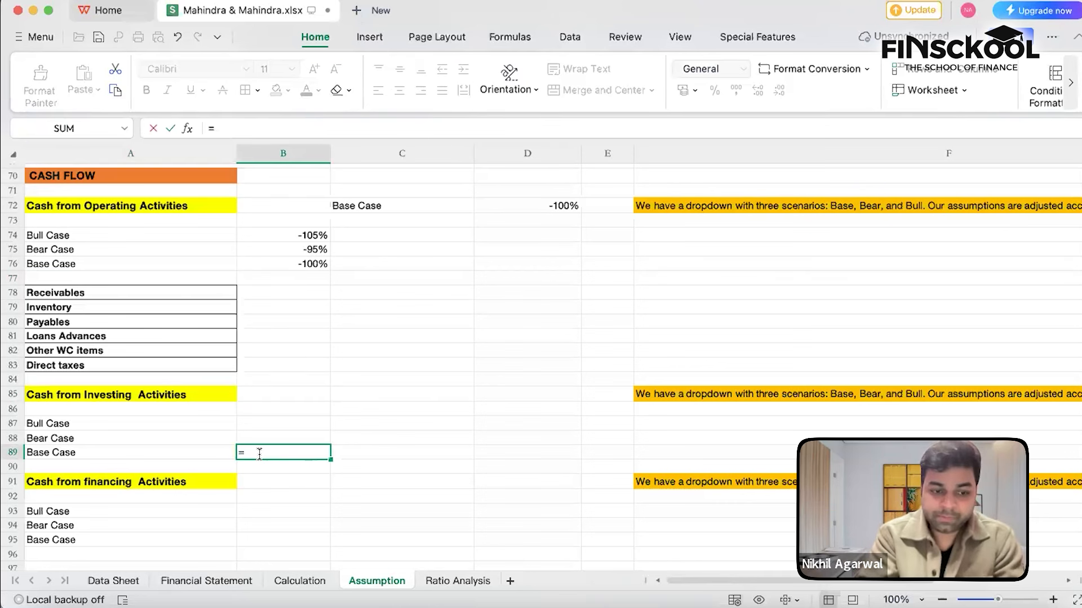
type("Average")
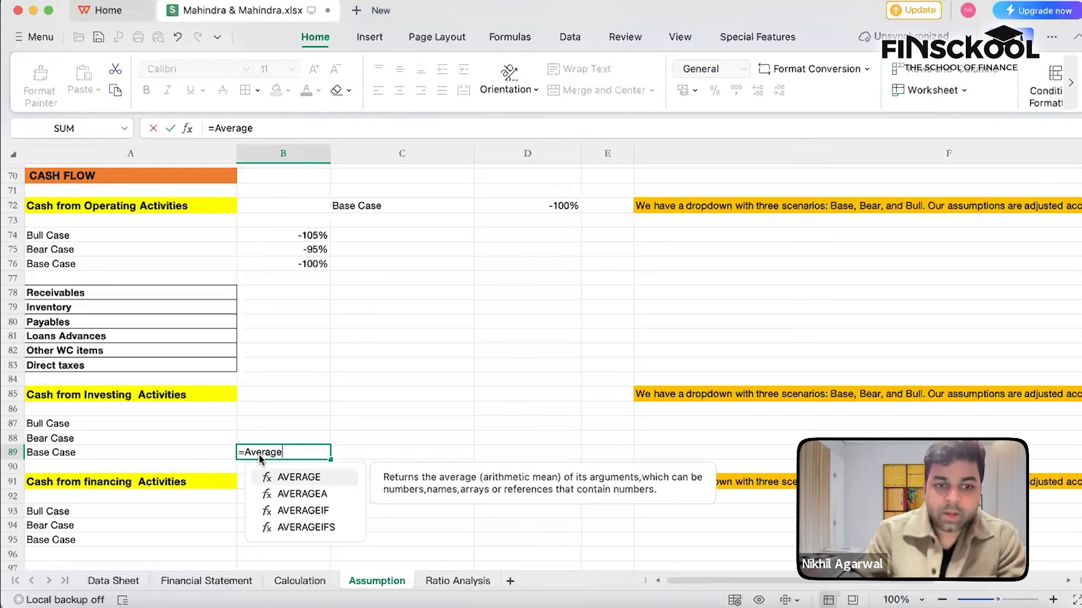
double_click(304, 477)
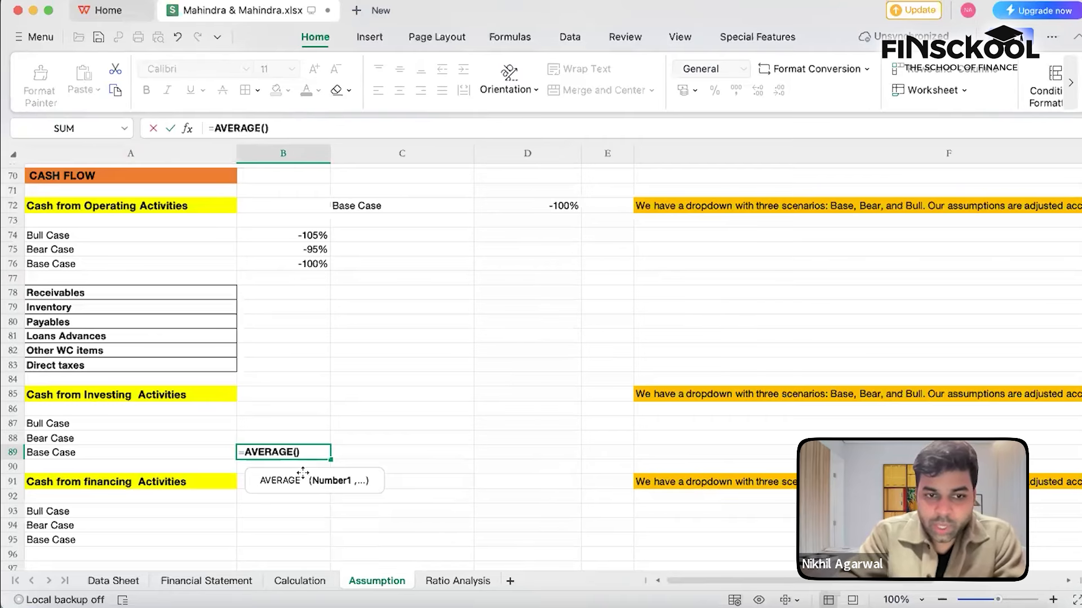
left_click(239, 584)
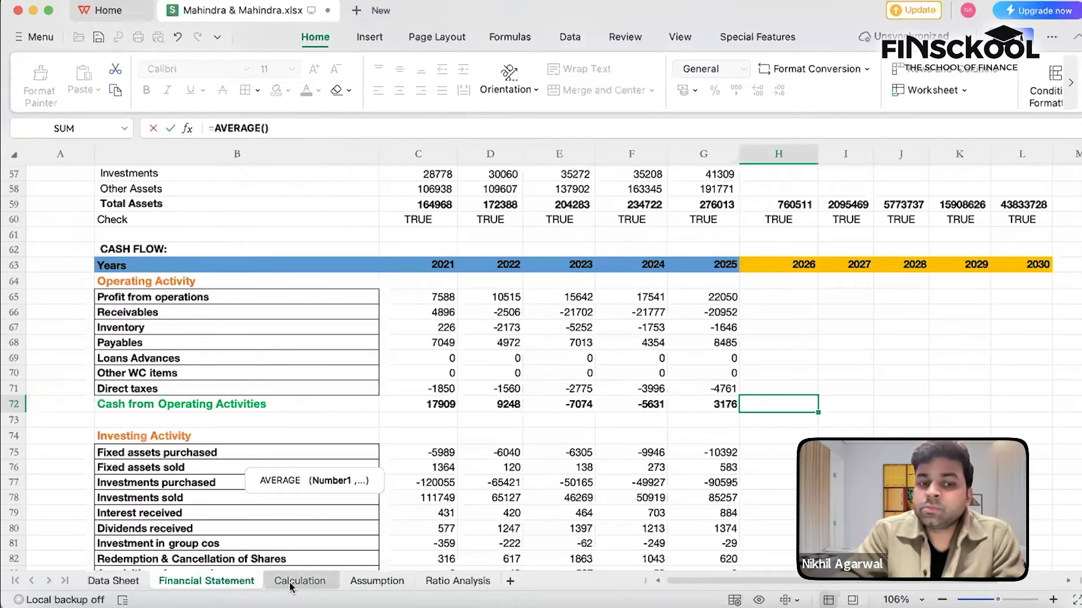
left_click(288, 583)
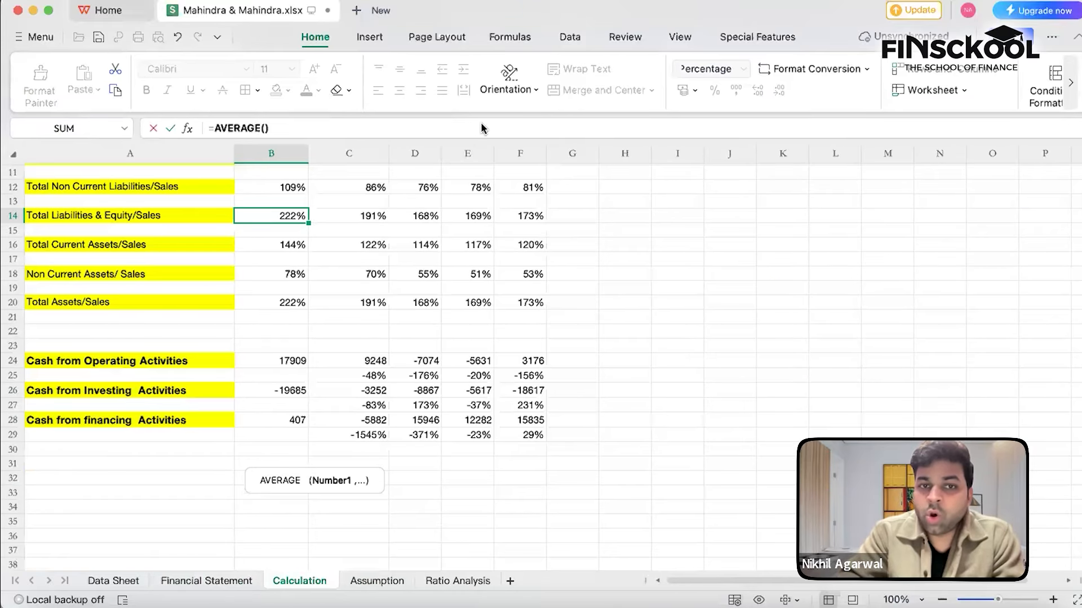
left_click(447, 122)
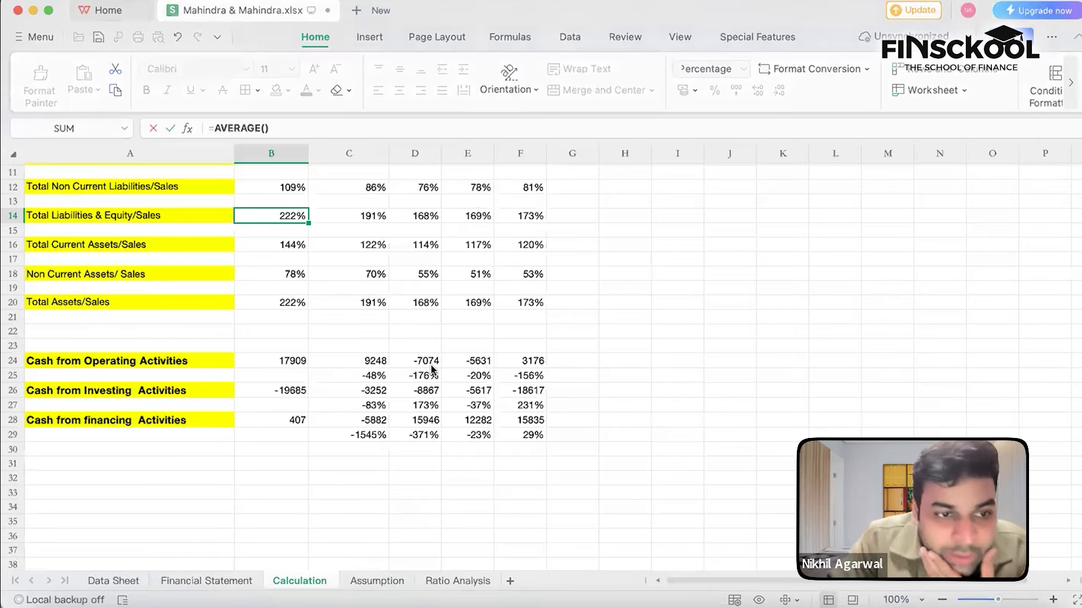
left_click(351, 404)
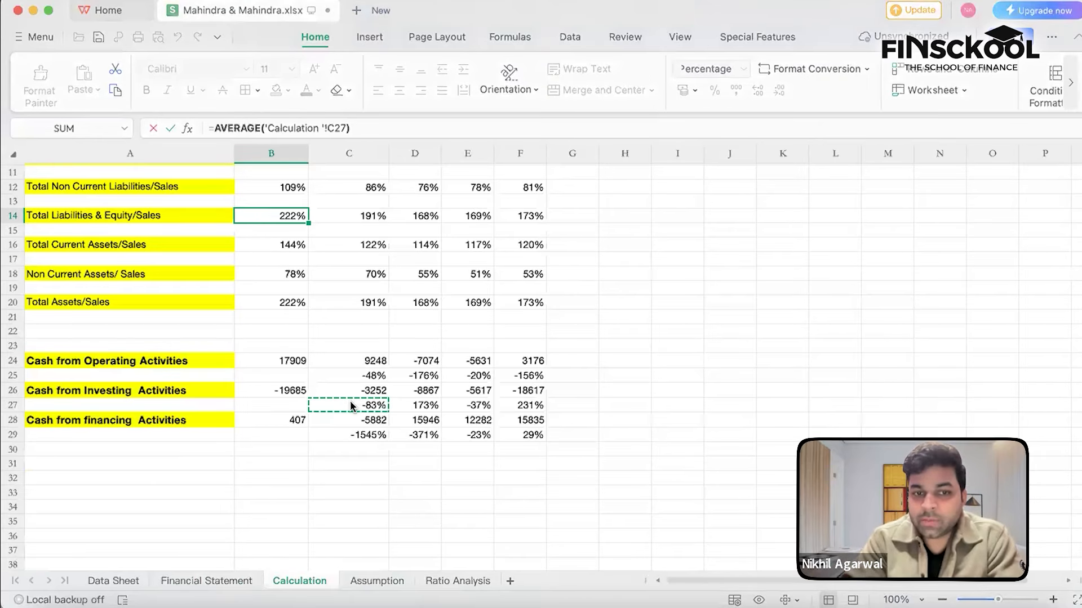
left_click(351, 403)
key("shift+Right")
key("Return")
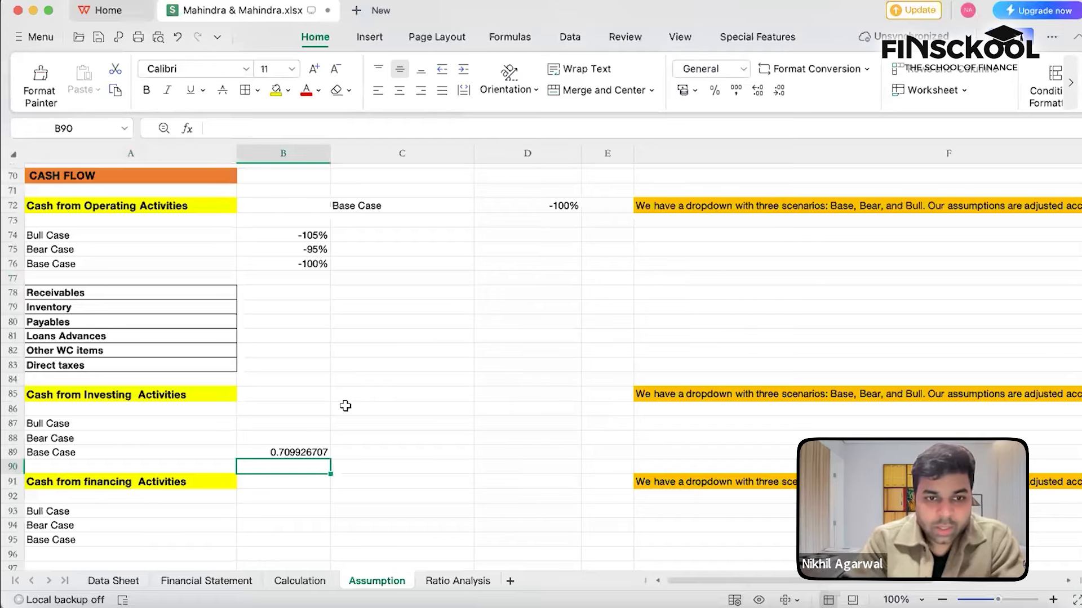
left_click(299, 451)
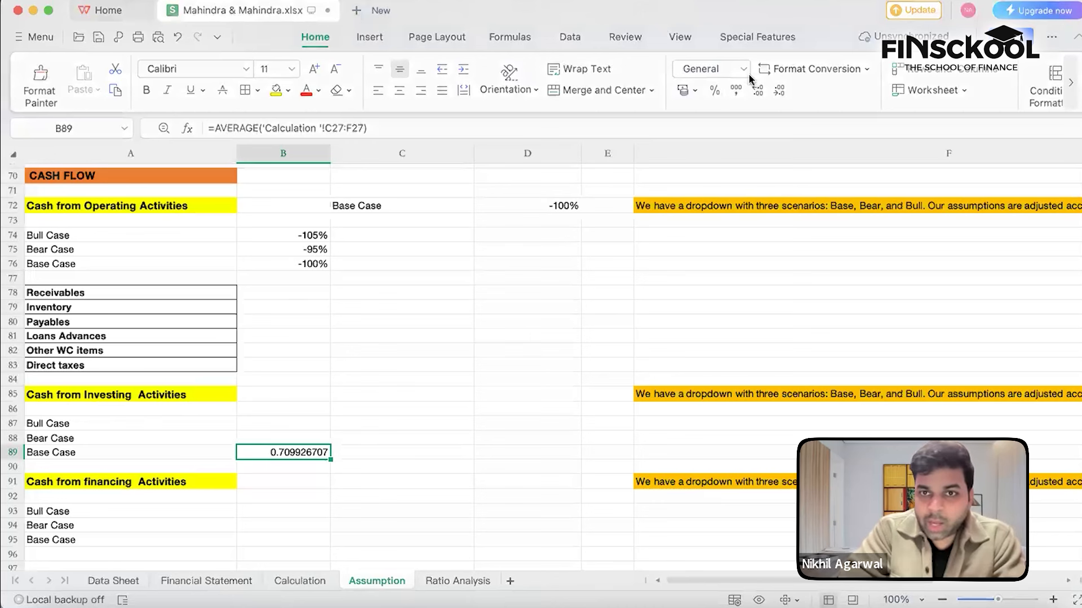
left_click(711, 91)
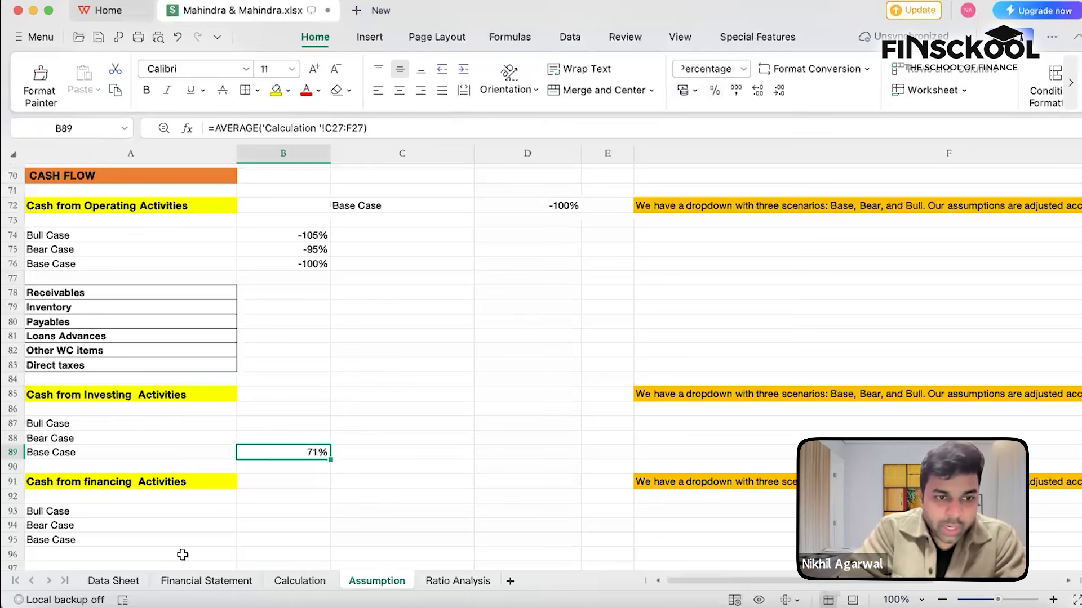
Examine the yearly cash flow figures and growth rates on the Calculation sheet, including the financing growth formula in C29
left_click(277, 582)
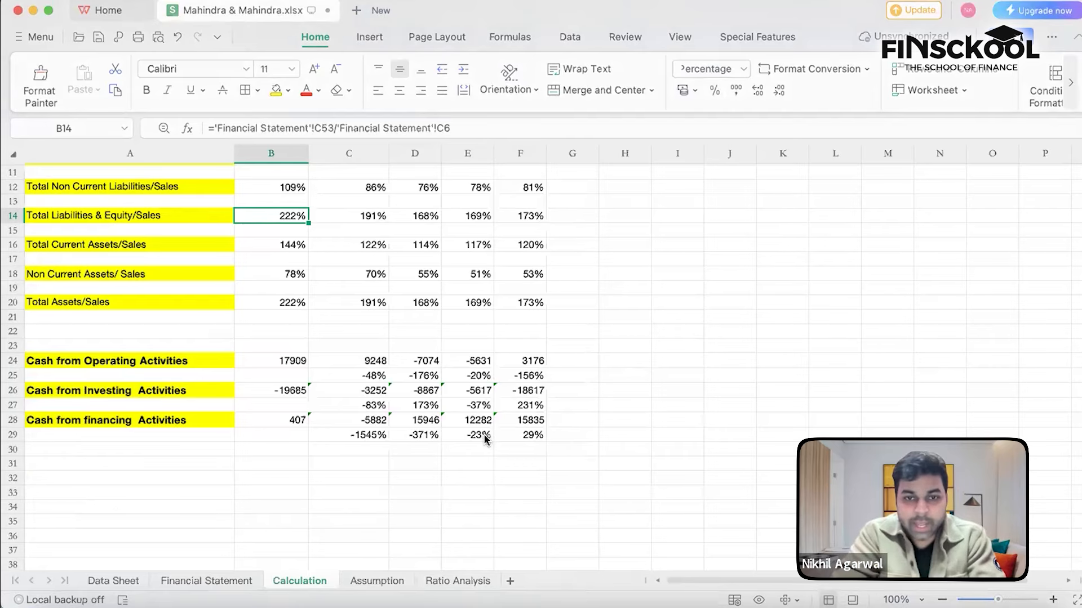
scroll(484, 438, "up", 5)
scroll(467, 439, "left", 5)
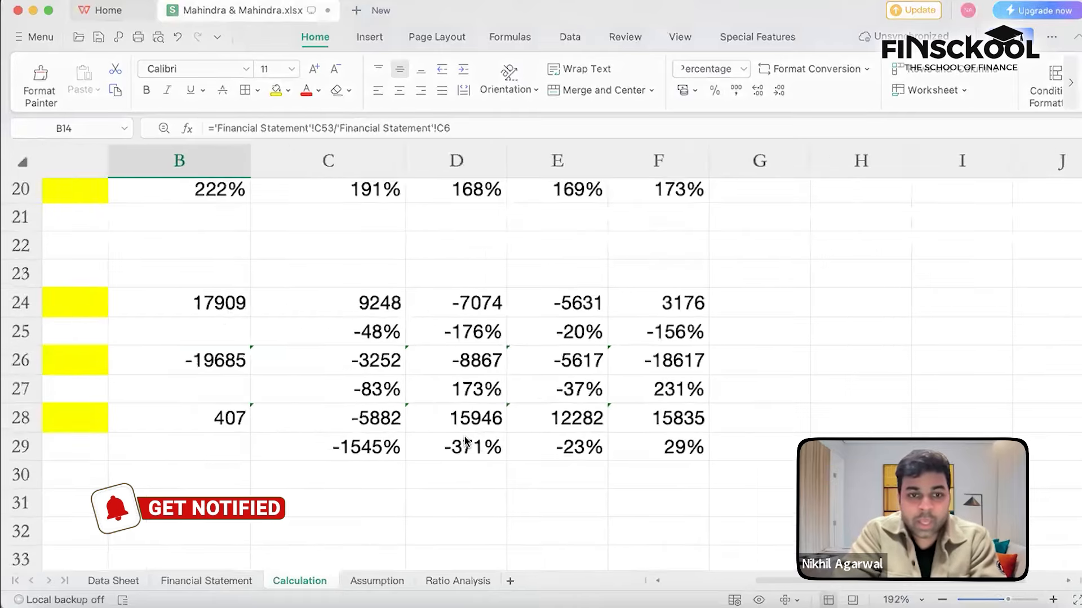
scroll(449, 438, "left", 3)
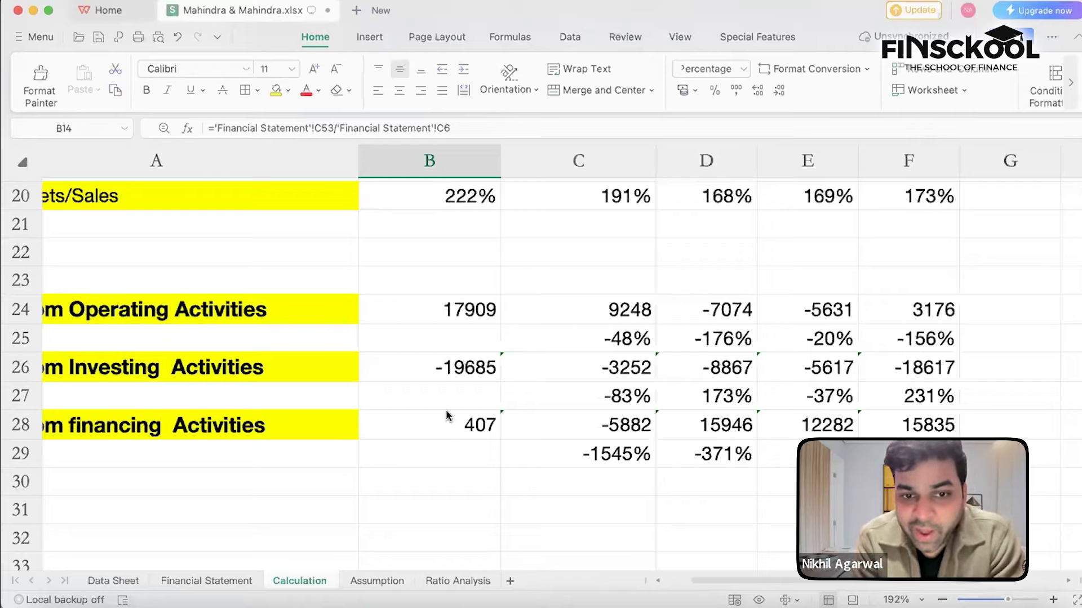
left_click(574, 456)
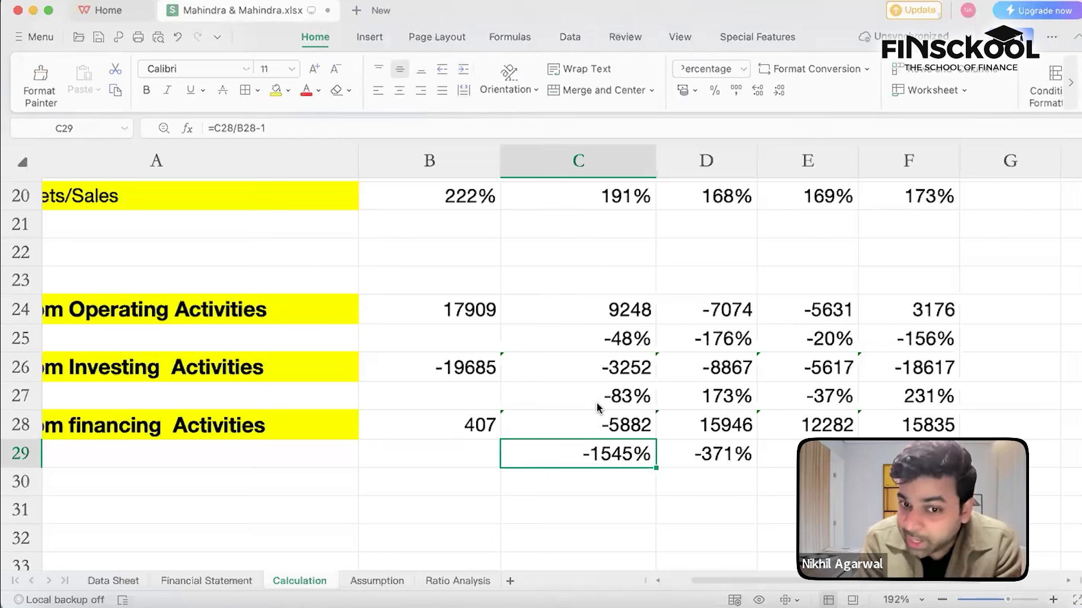
scroll(598, 406, "left", 3)
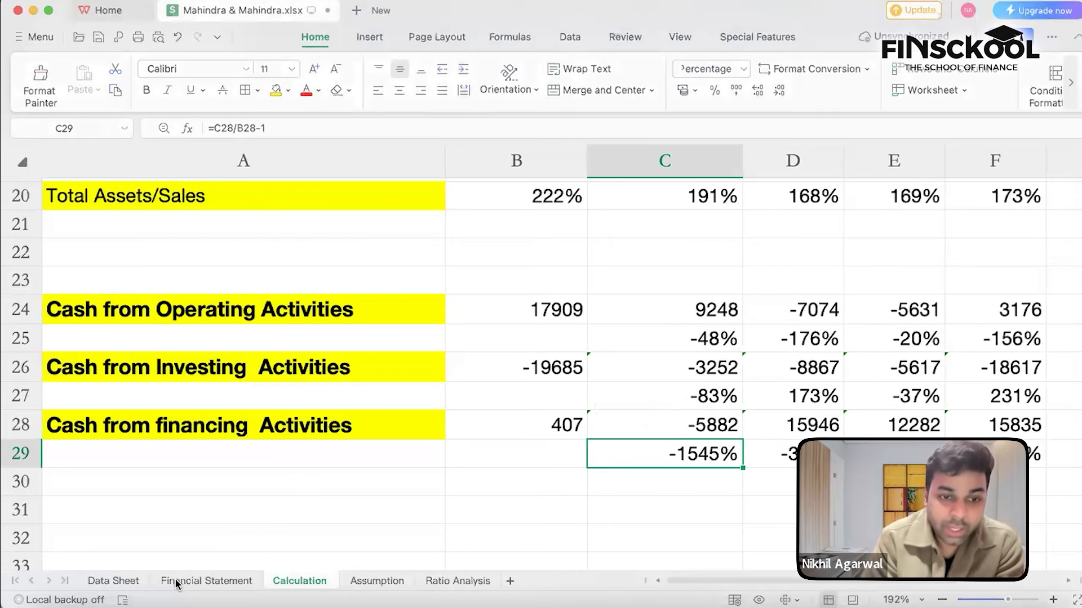
Calculate the Cash from financing Activities Base Case in Assumption cell B95 as the AVERAGE of Calculation cells D29:F29, formatted as a percentage
left_click(376, 581)
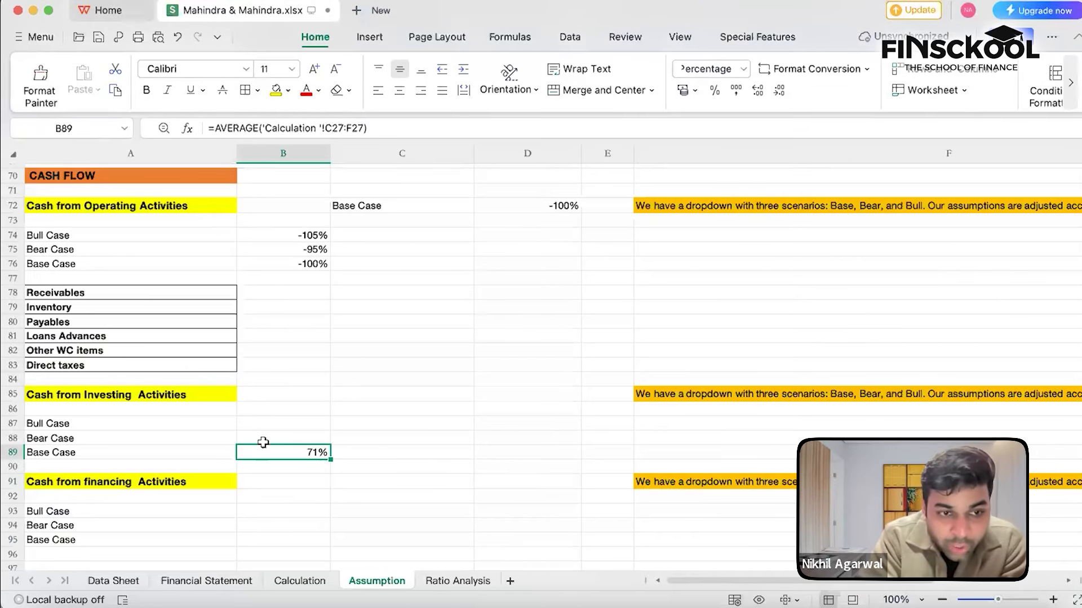
scroll(275, 510, "down", 5)
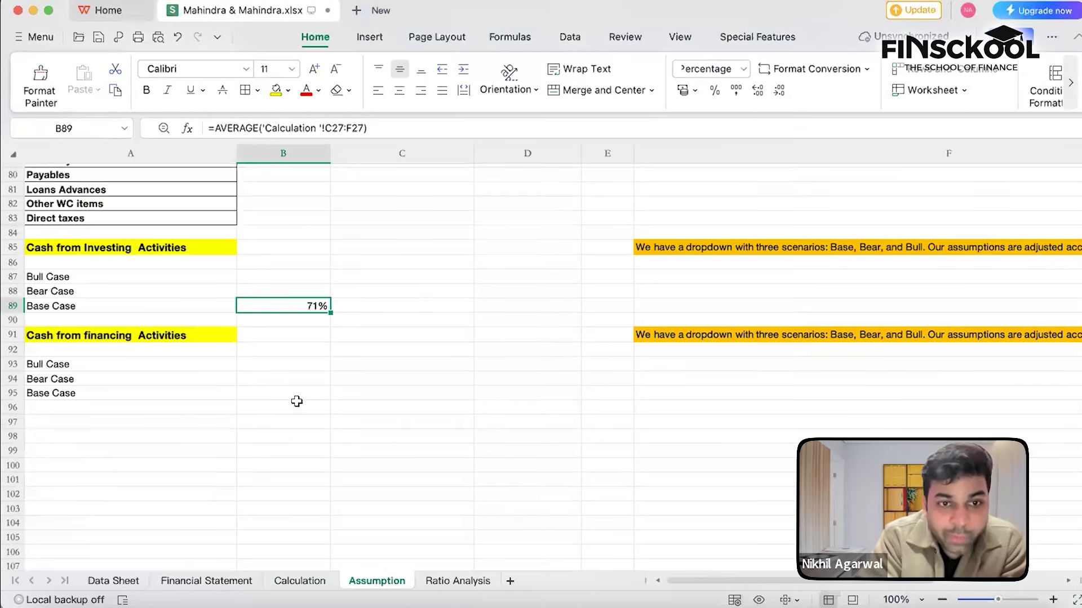
left_click(263, 391)
type("=A")
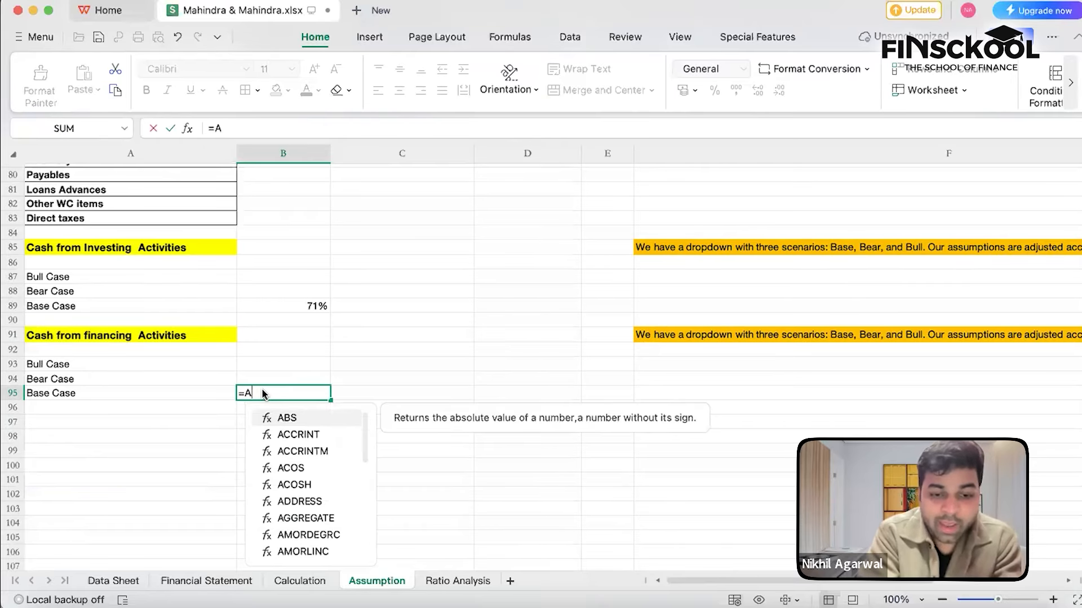
type("verage")
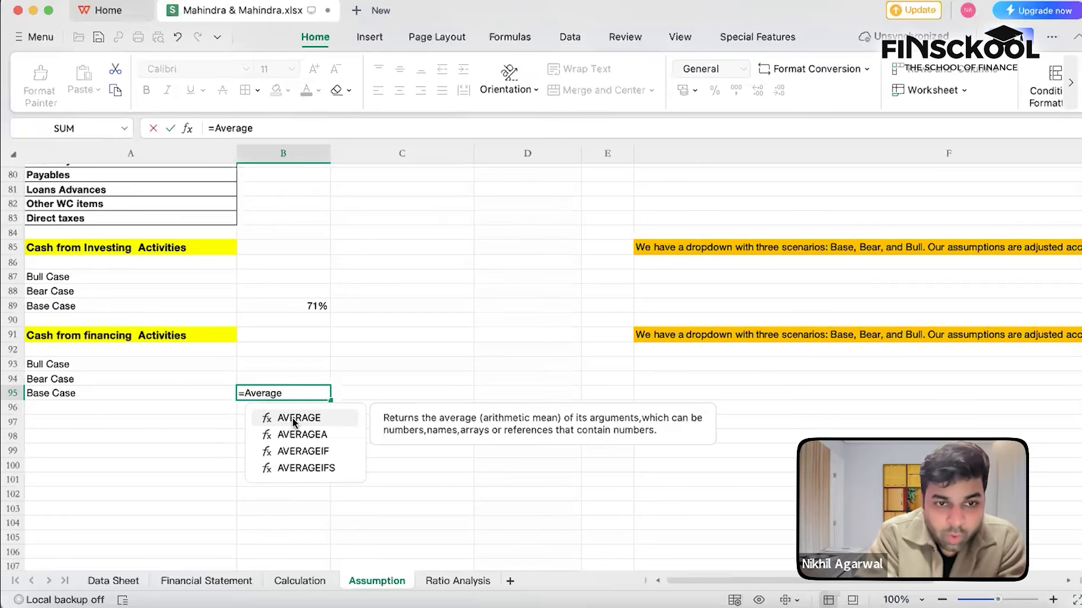
double_click(294, 422)
left_click(299, 581)
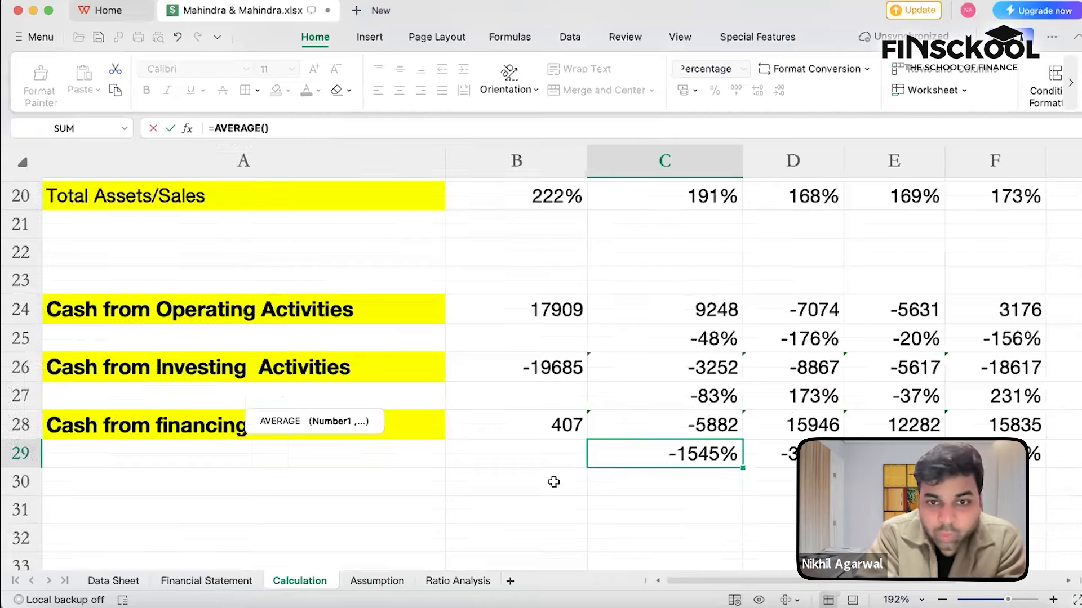
scroll(622, 476, "right", 3)
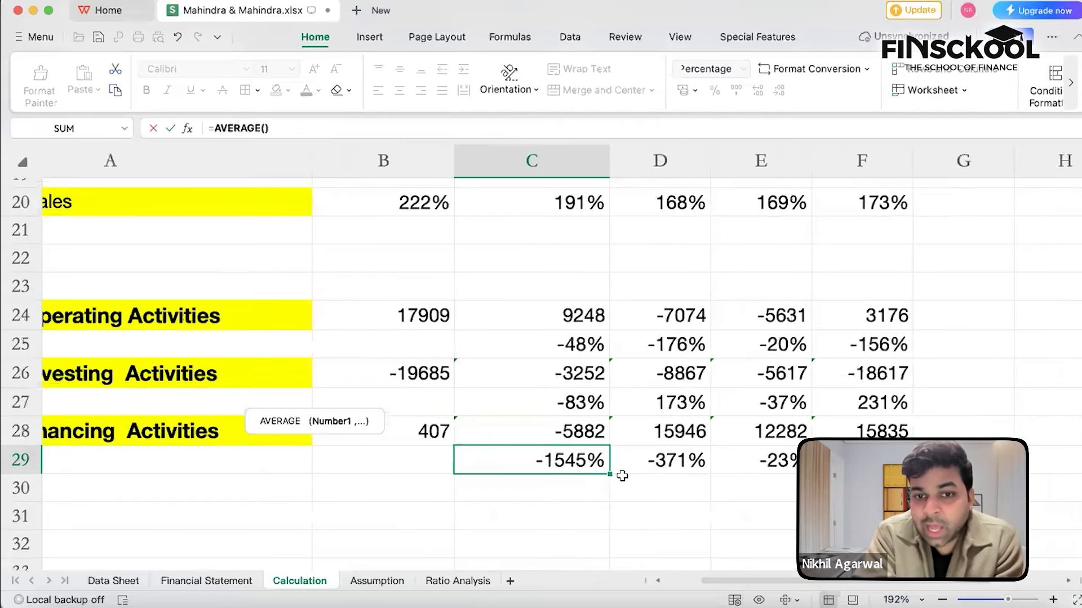
scroll(622, 477, "right", 3)
left_click(543, 466)
key("shift+Right")
key("Return")
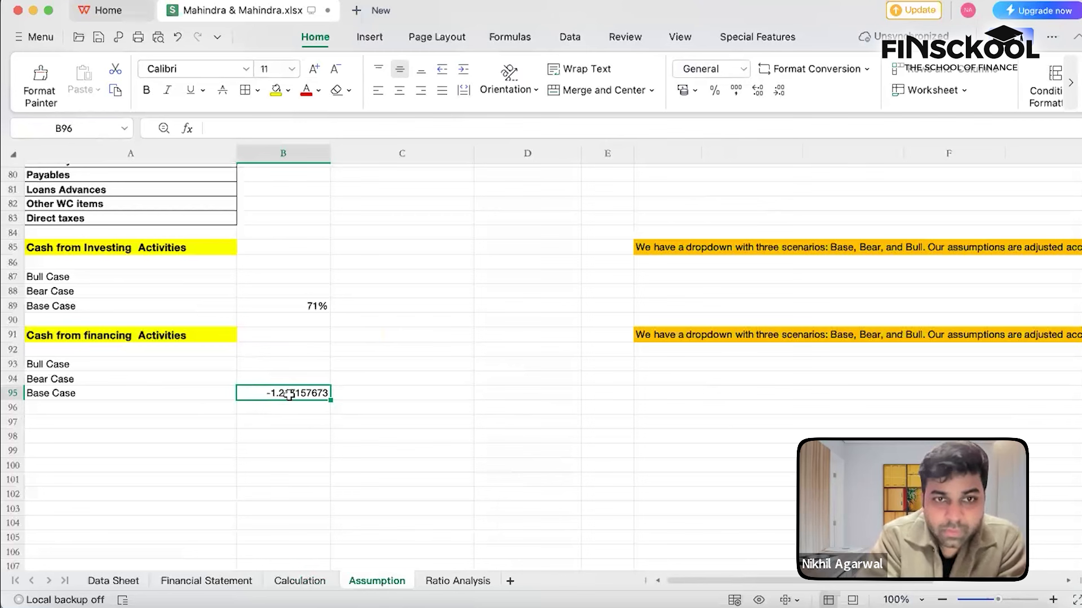
left_click(289, 394)
left_click(714, 90)
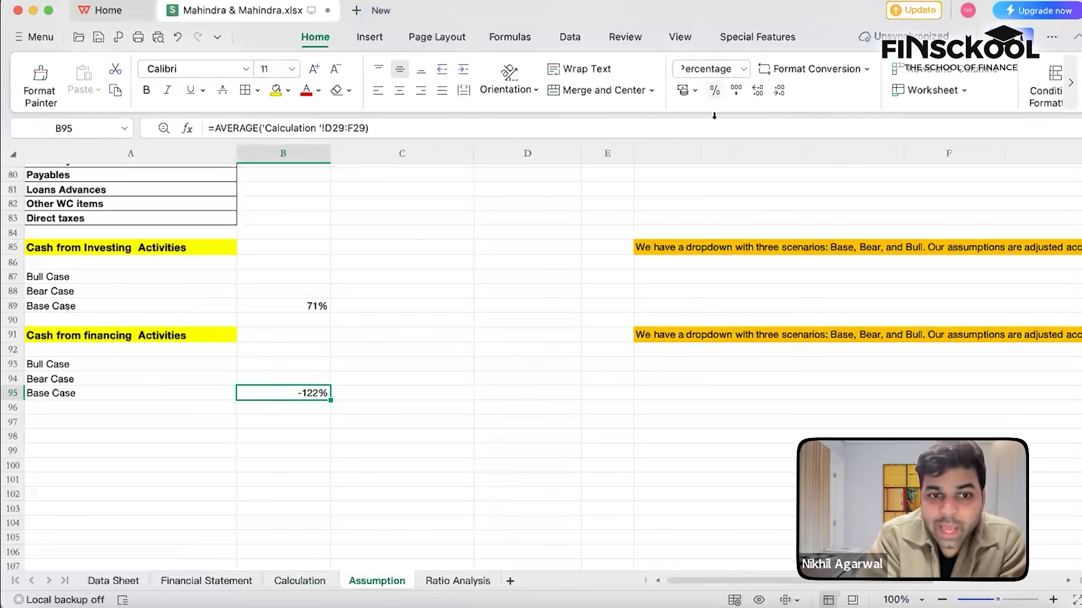
Start a note in cell F95, beside the financing Base Case, reading "Year 2021 financing activity is really impacted due to covid"
left_click(713, 394)
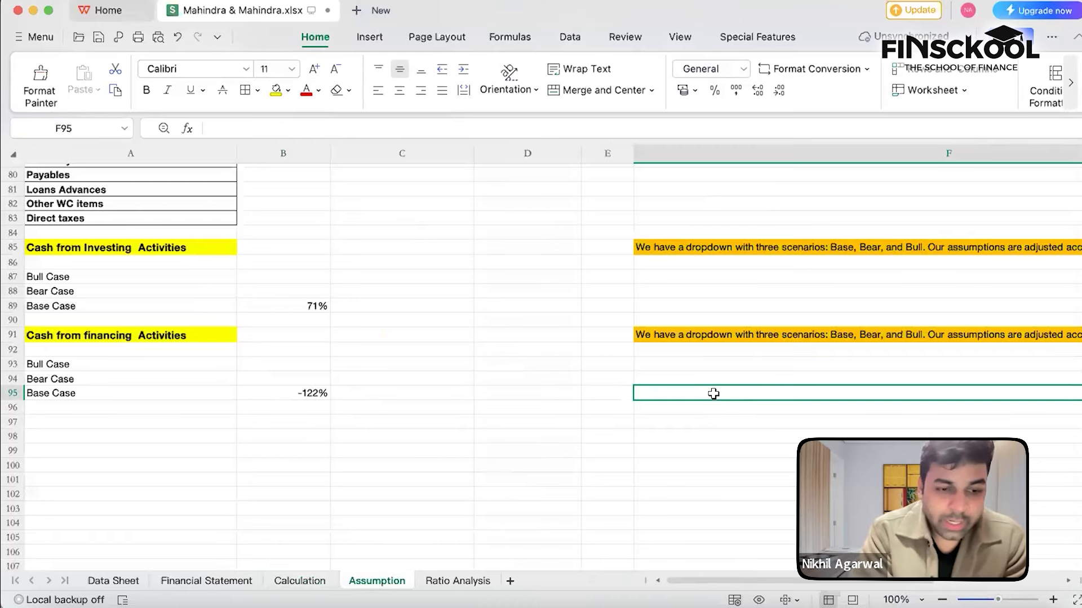
type("Y")
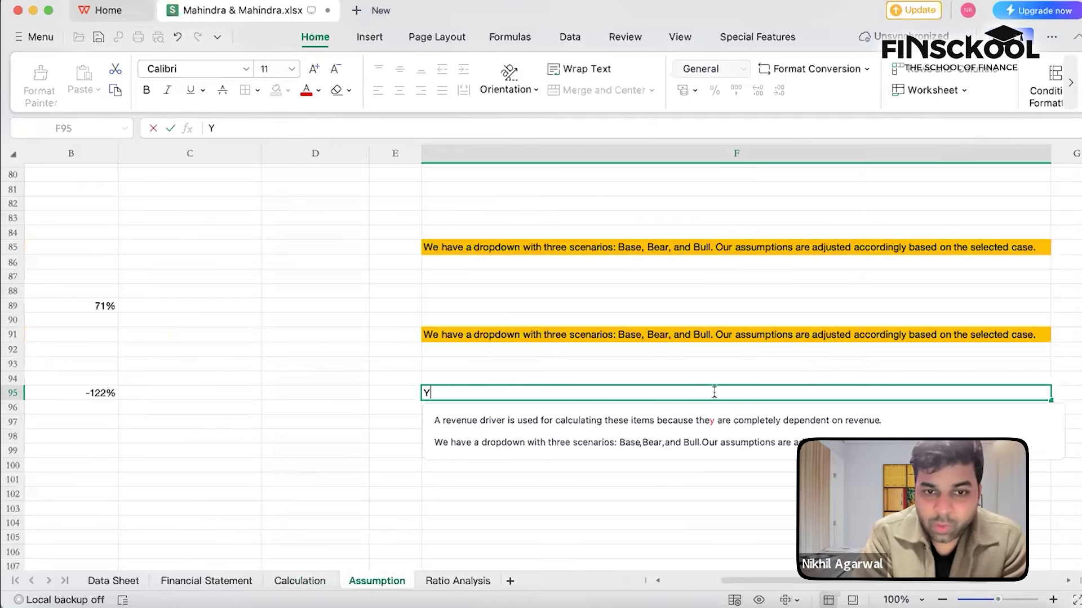
type("EAR")
key("BackSpace")
key("BackSpace")
key("BackSpace")
type("e")
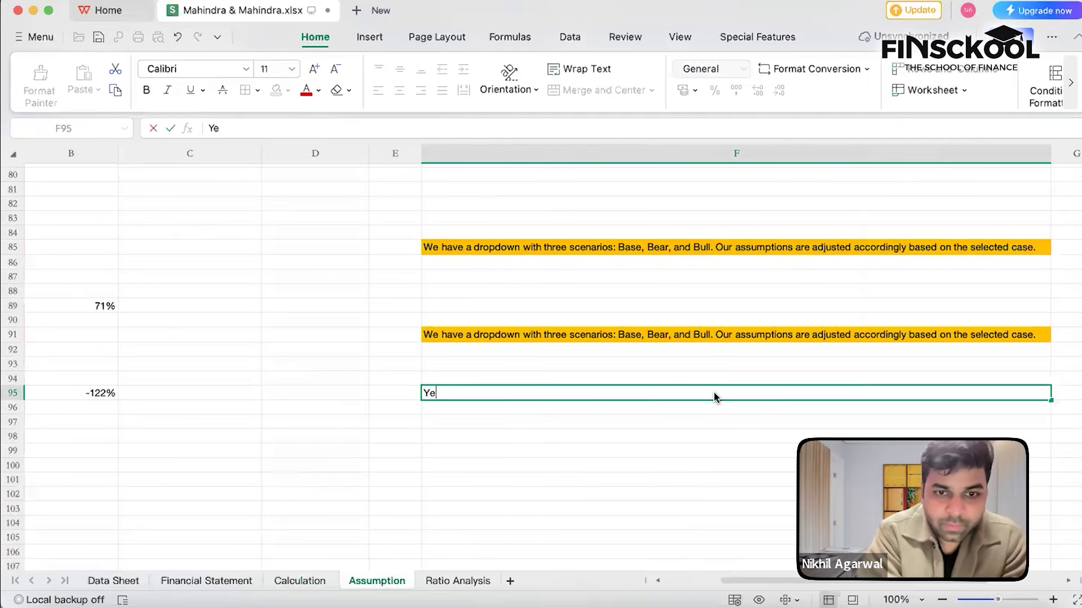
type("ar 2021")
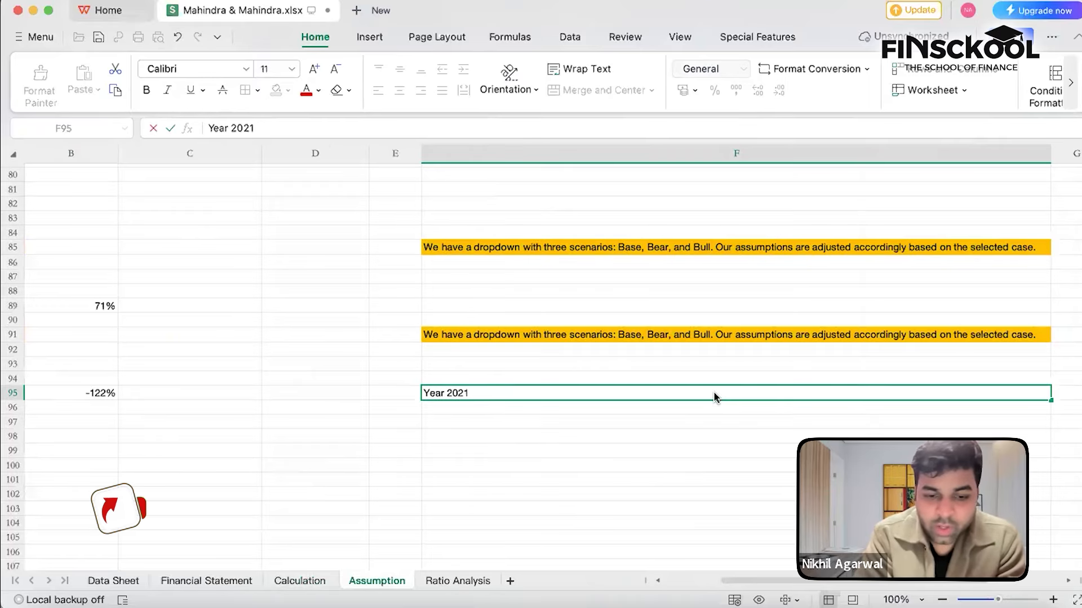
type(" financ")
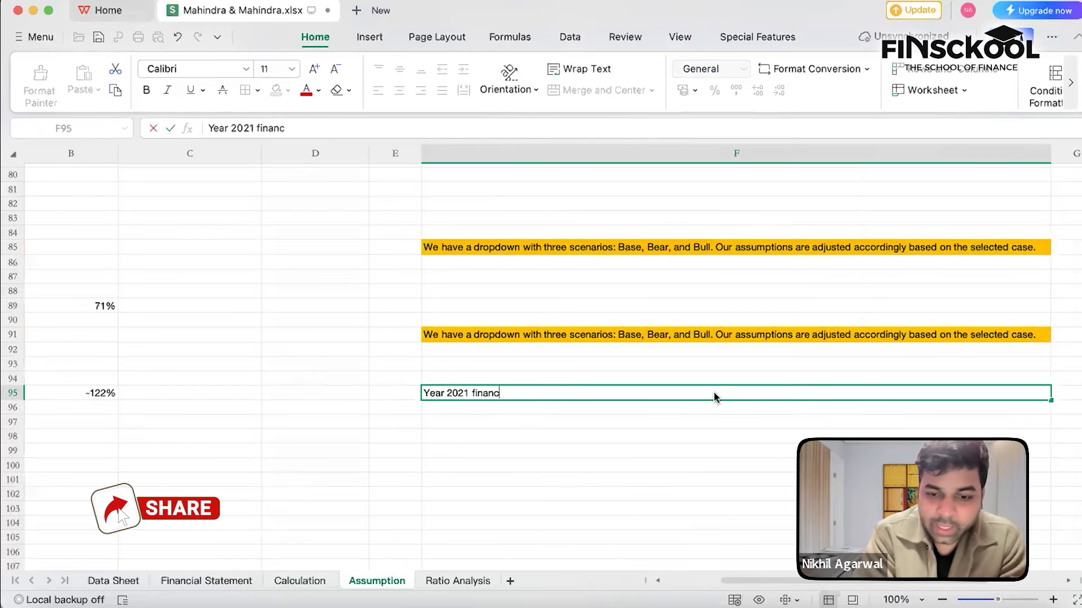
type("ing ac")
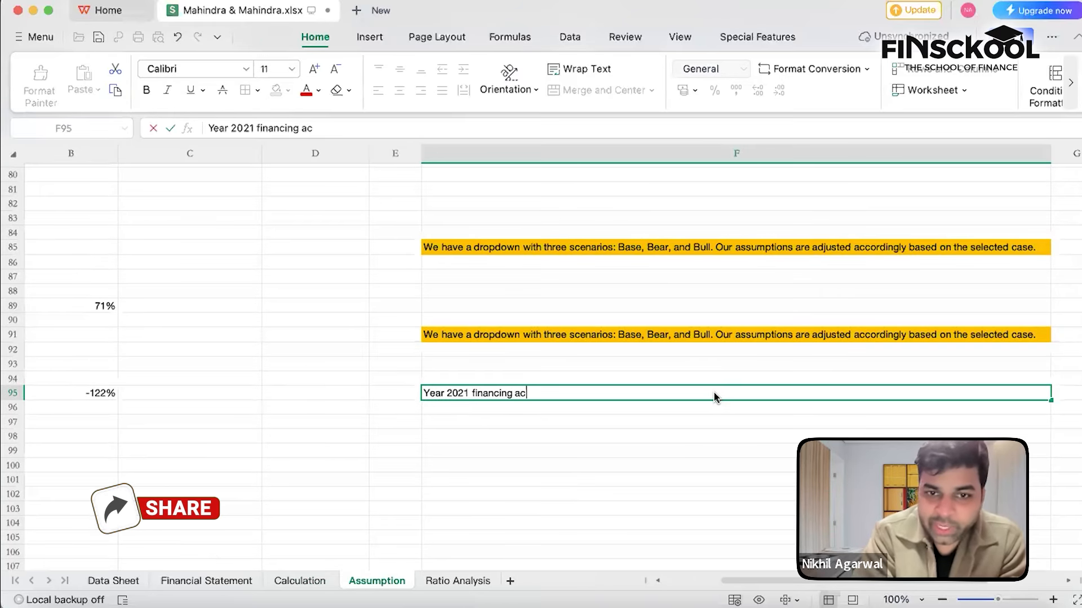
type("tivity is ")
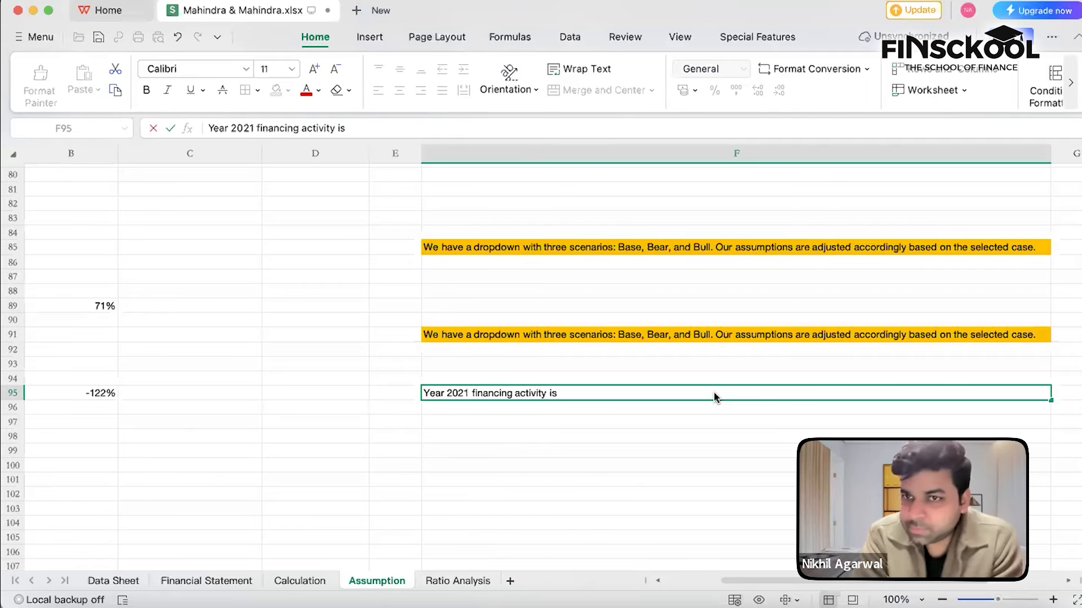
type("rea")
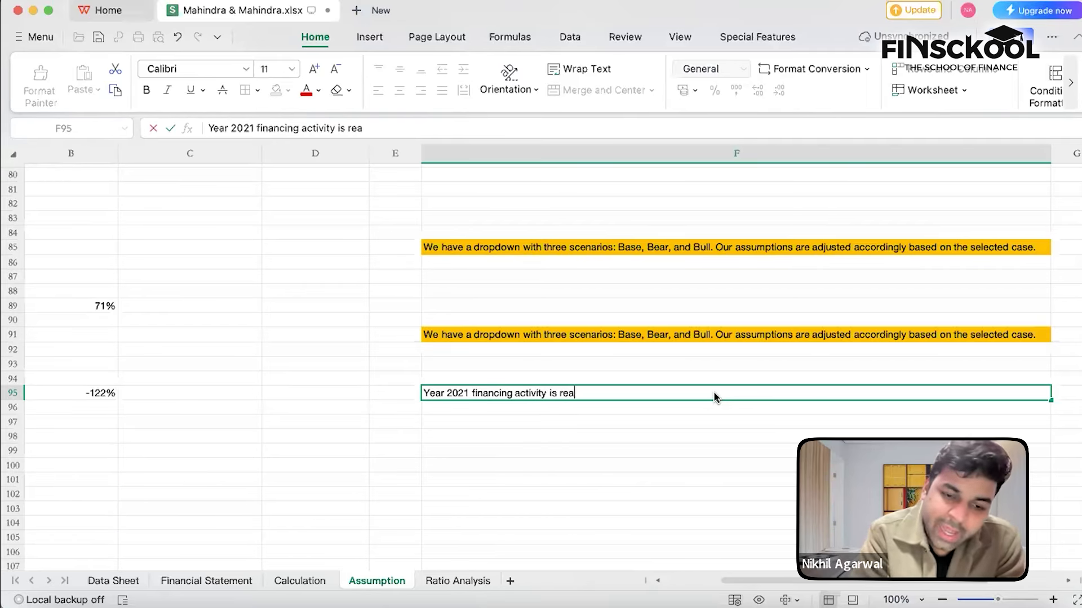
type("lly i")
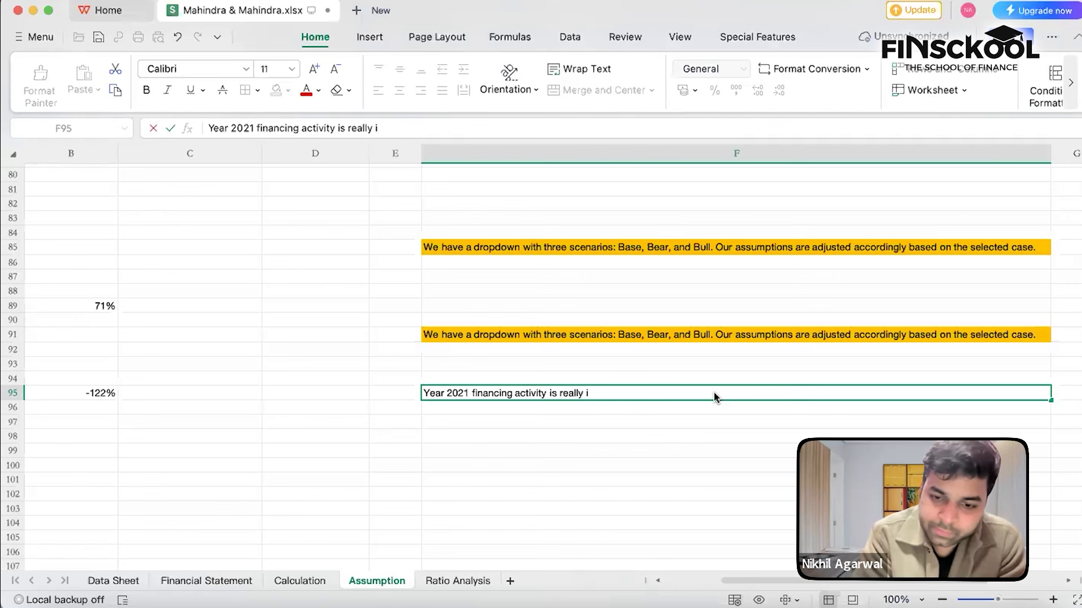
type("mpacted ")
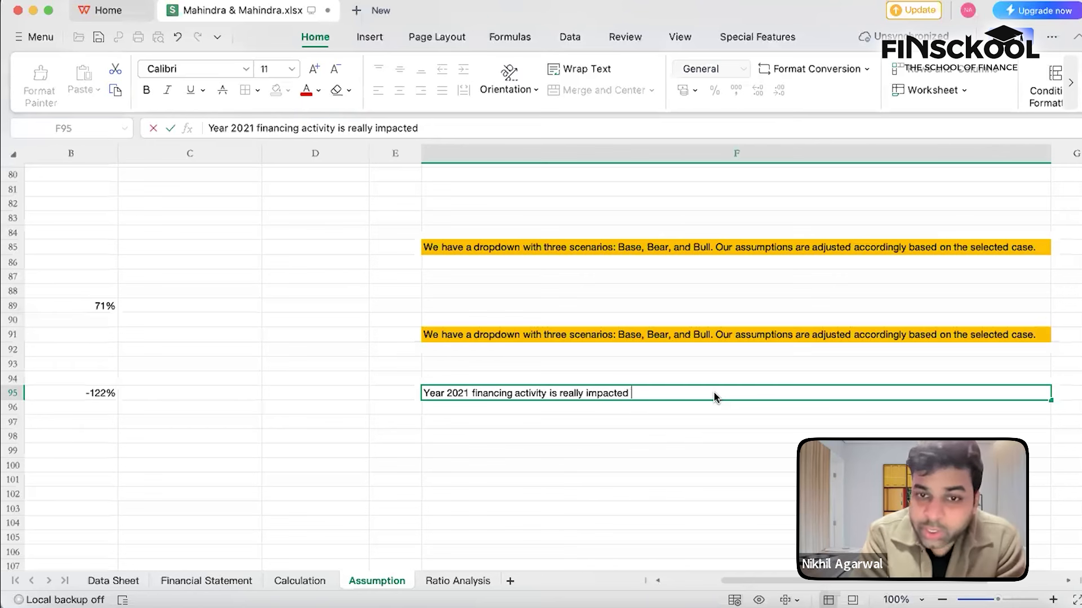
type("due to c")
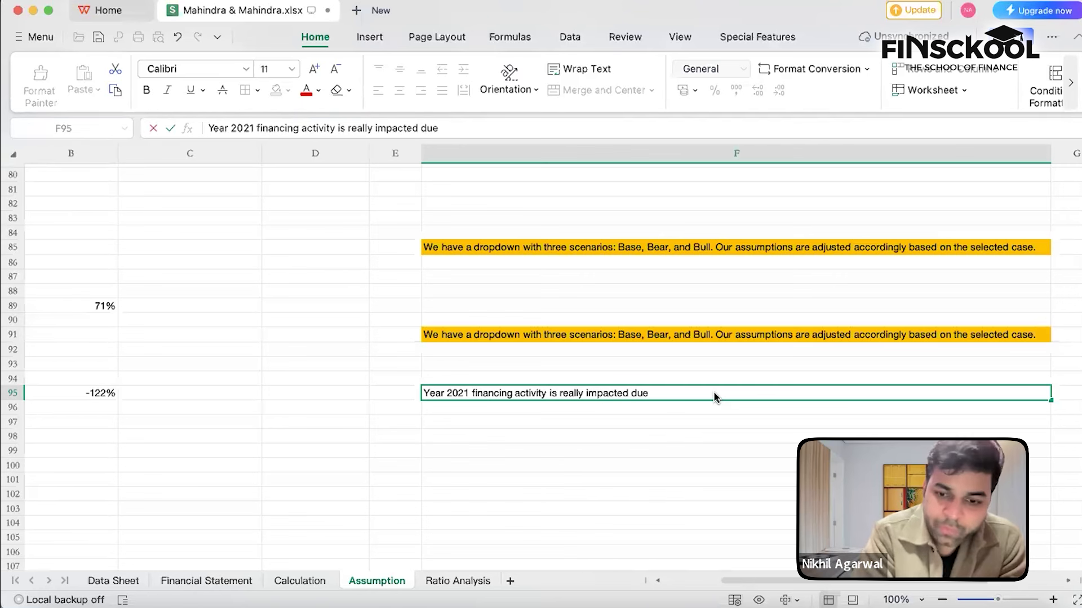
type("vud")
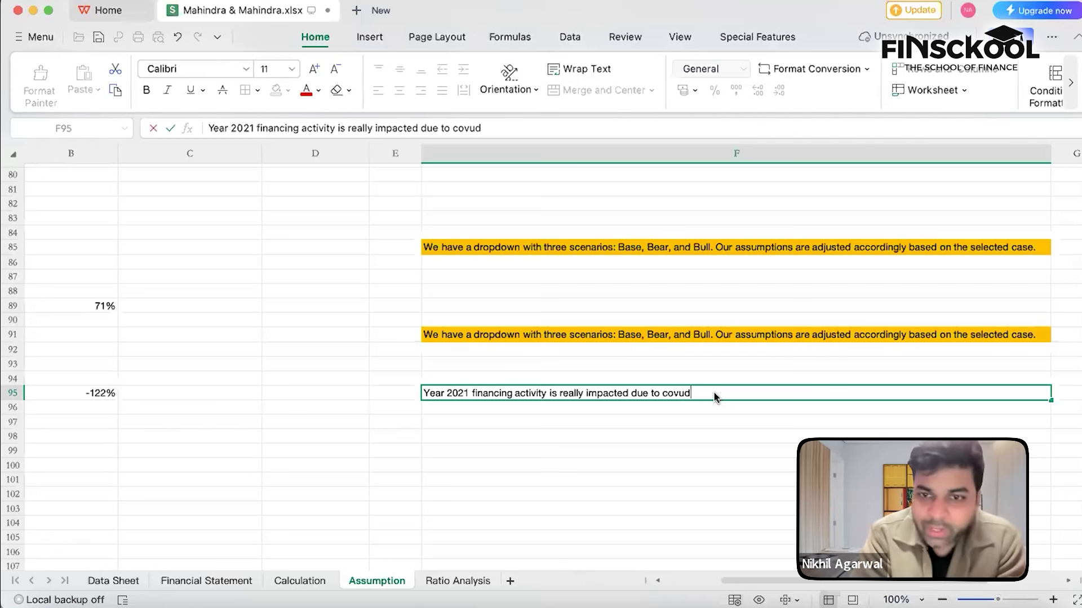
key("BackSpace")
key("BackSpace")
type("id")
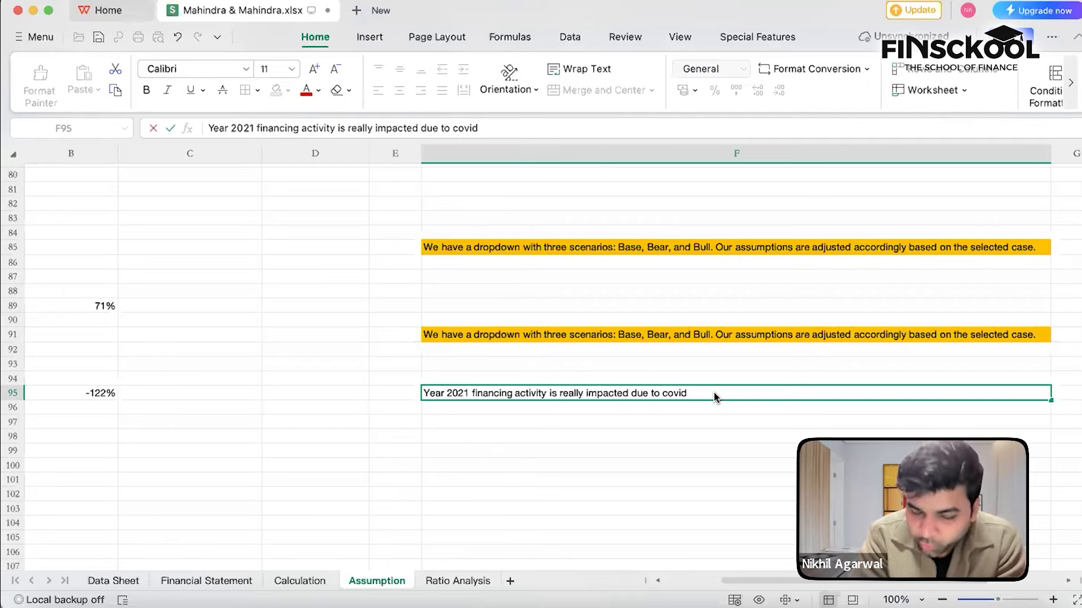
Continue the F95 note with ",and that's why we are not considering this year calculation for the future projections,"
type(", and that")
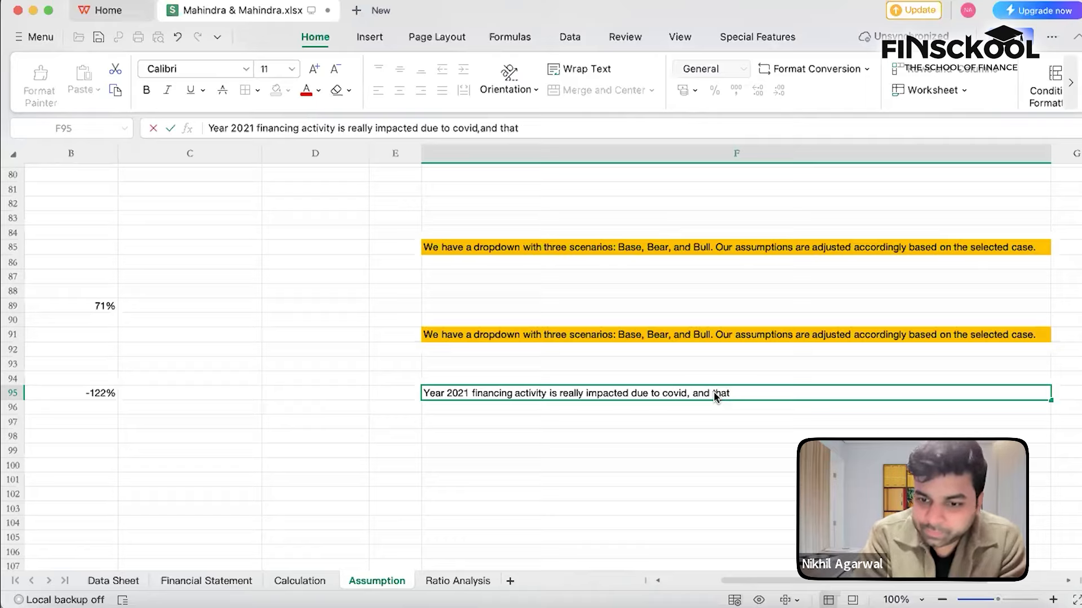
type("'s why")
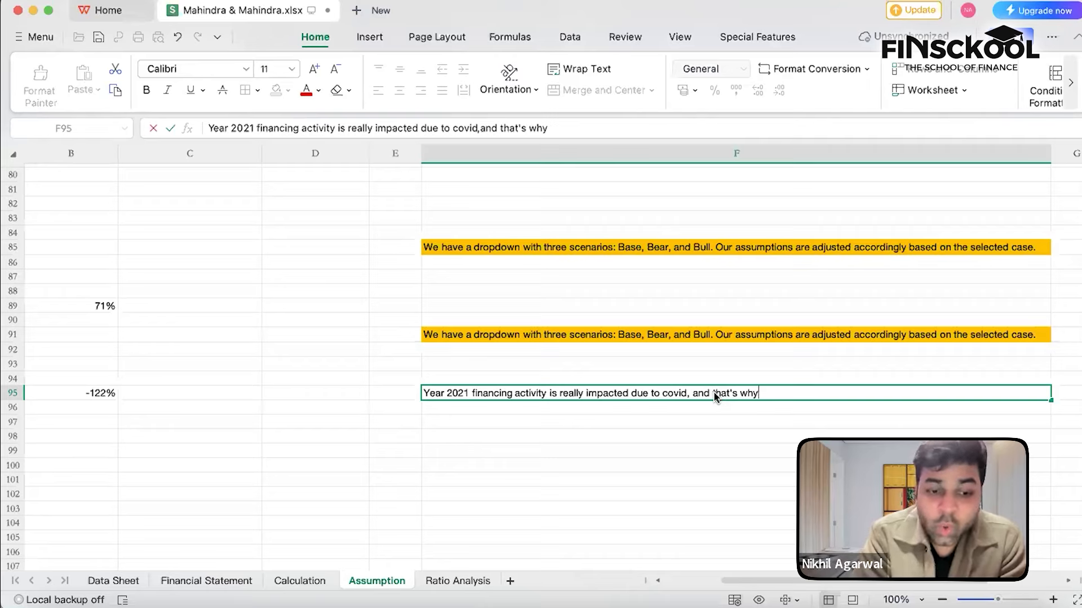
type(" we are")
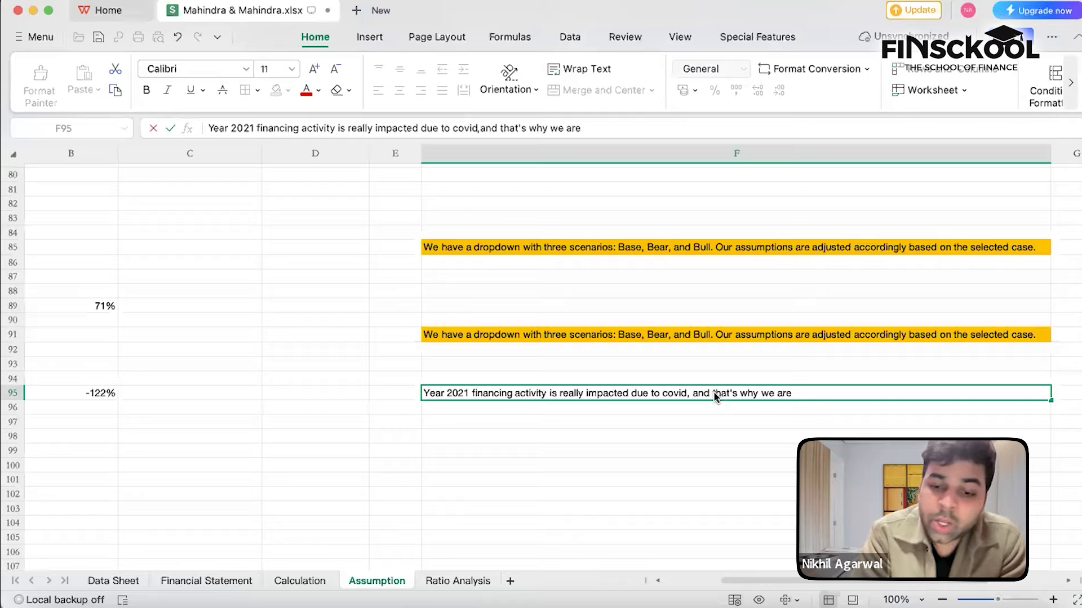
type(" not c")
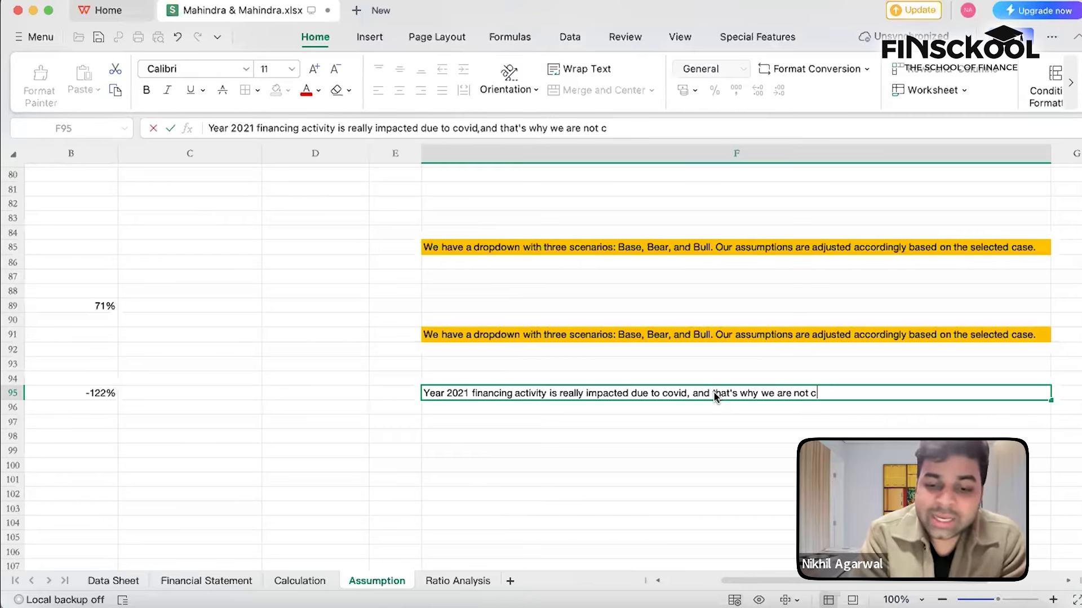
type("onsider")
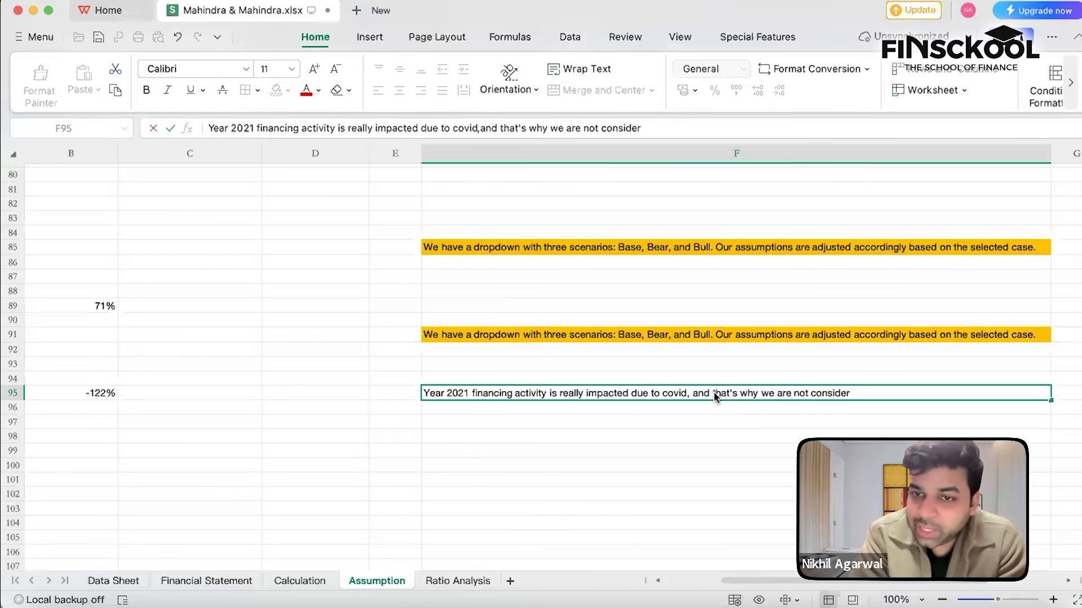
type("ing thi")
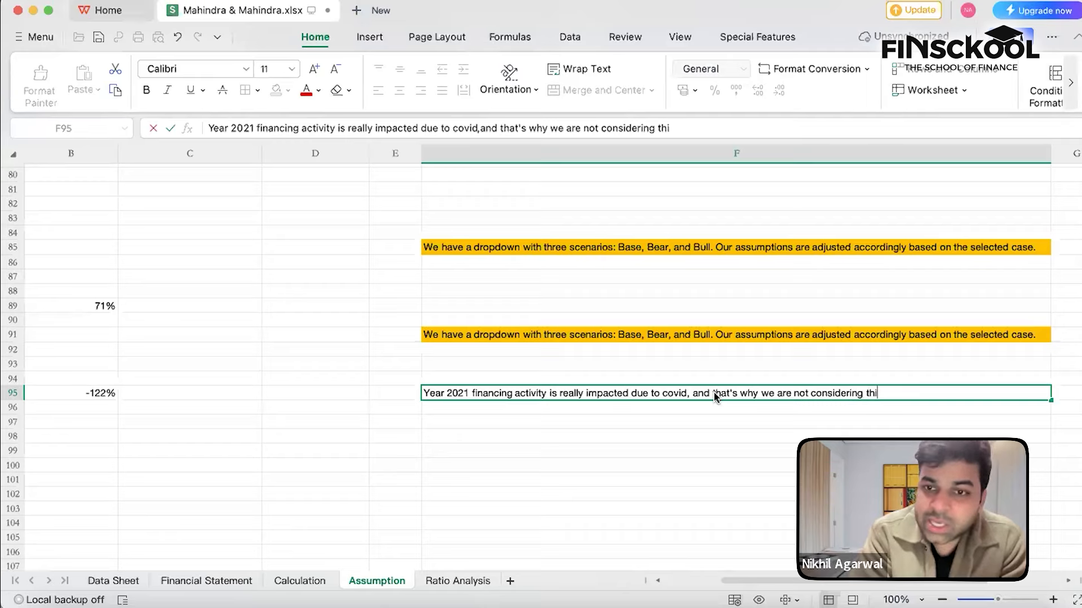
type("s year ")
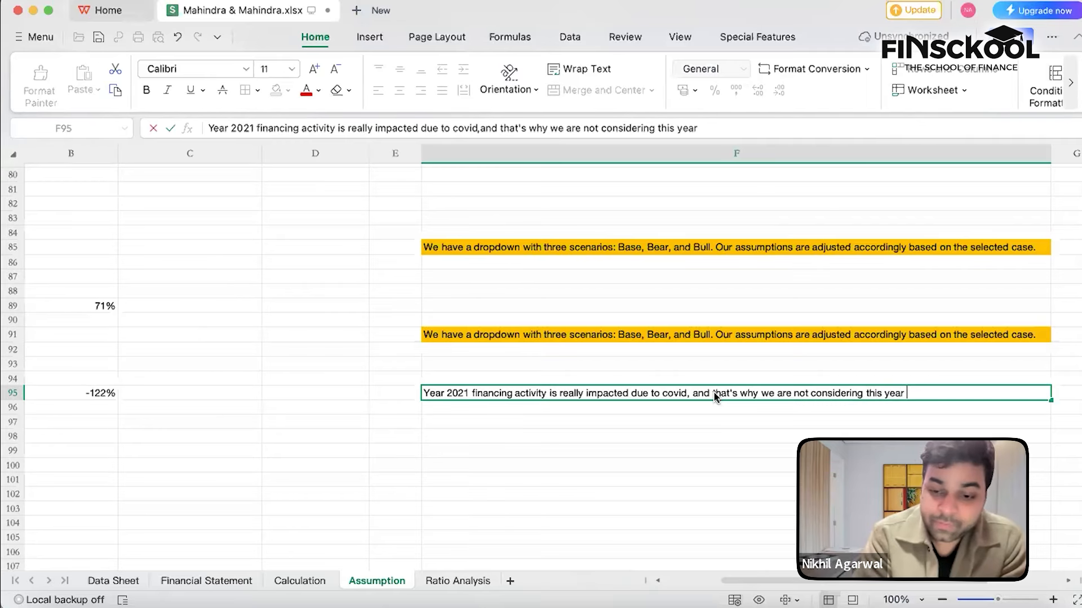
type("calc")
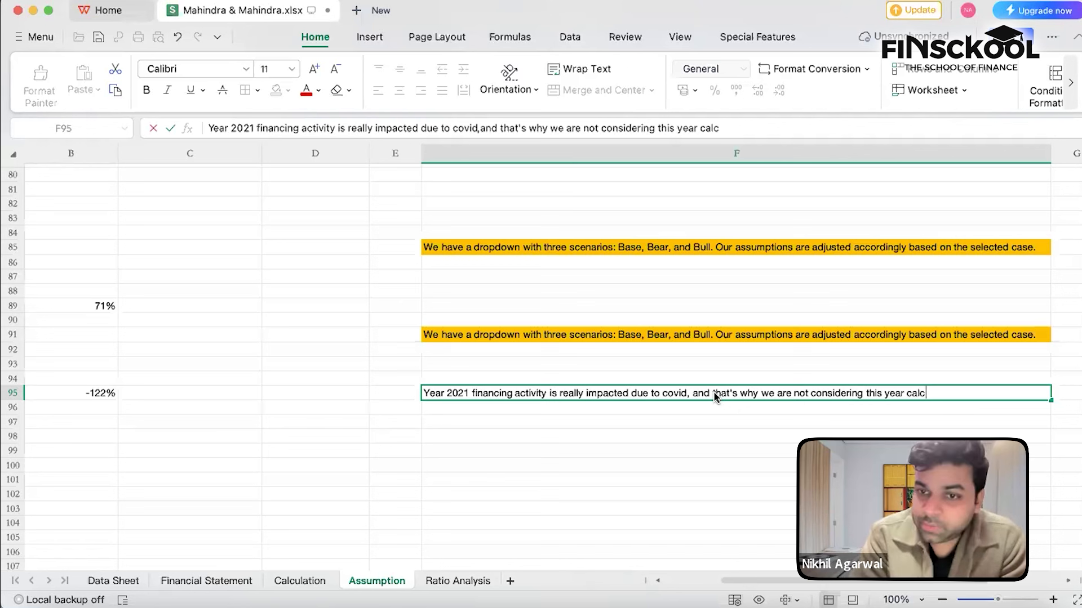
type("ulation for the")
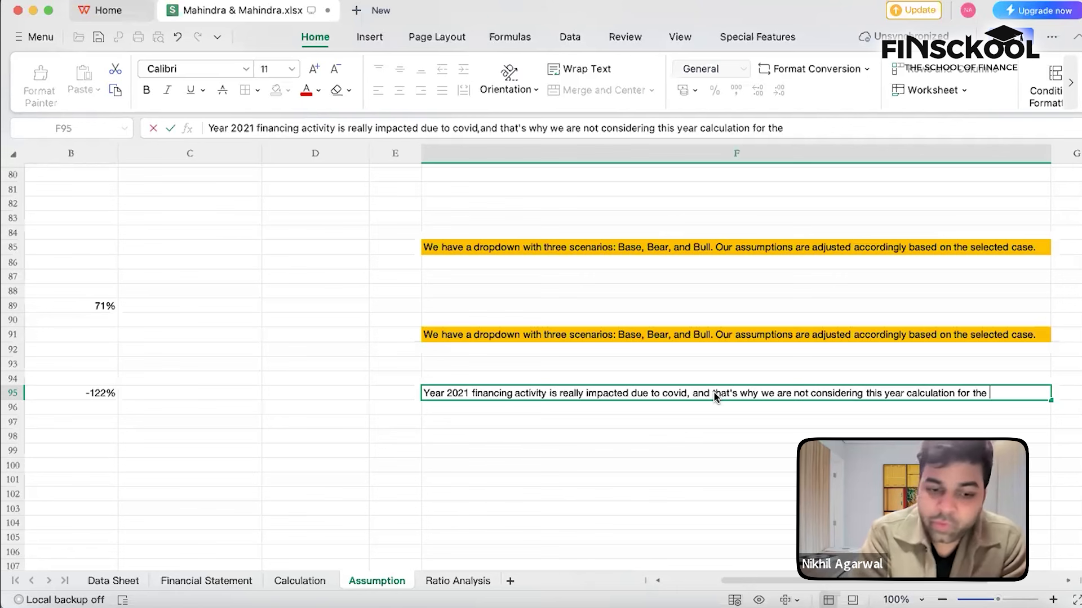
type(" future")
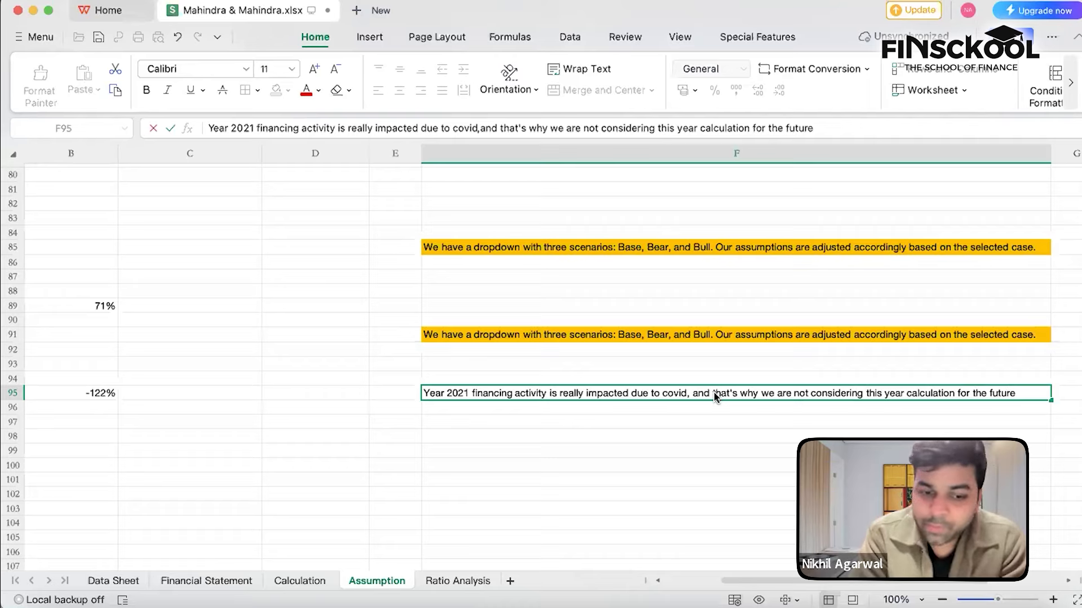
type(" projec")
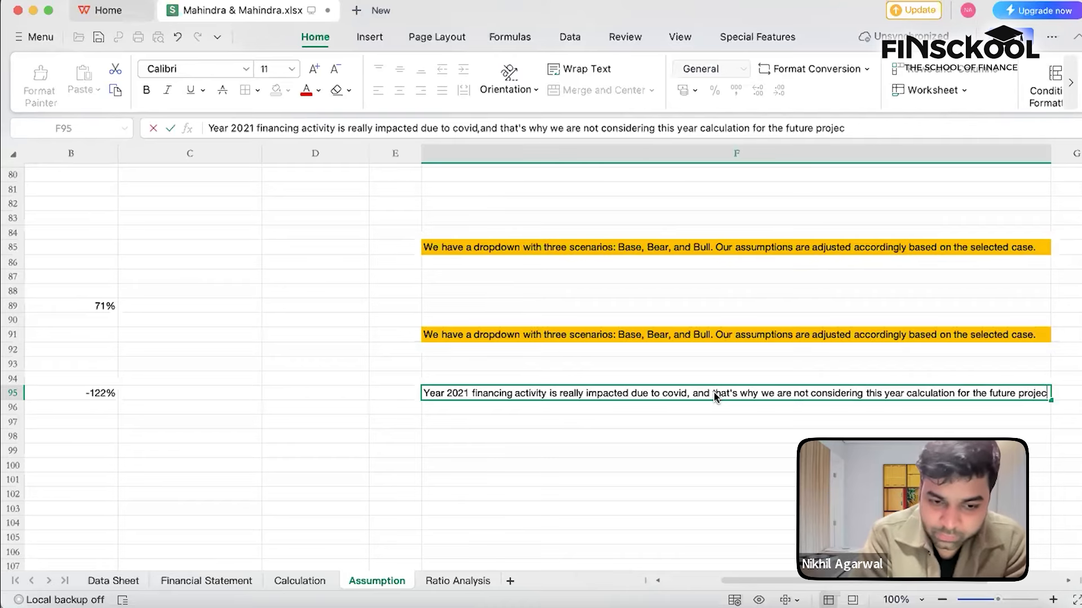
type("tions")
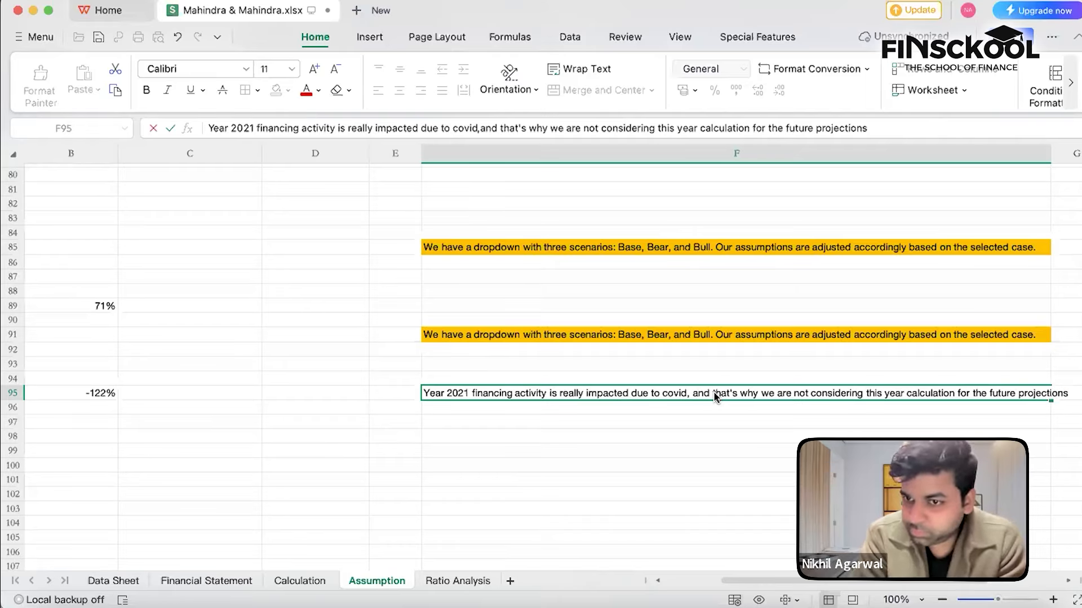
type(",a")
key("BackSpace")
type("as")
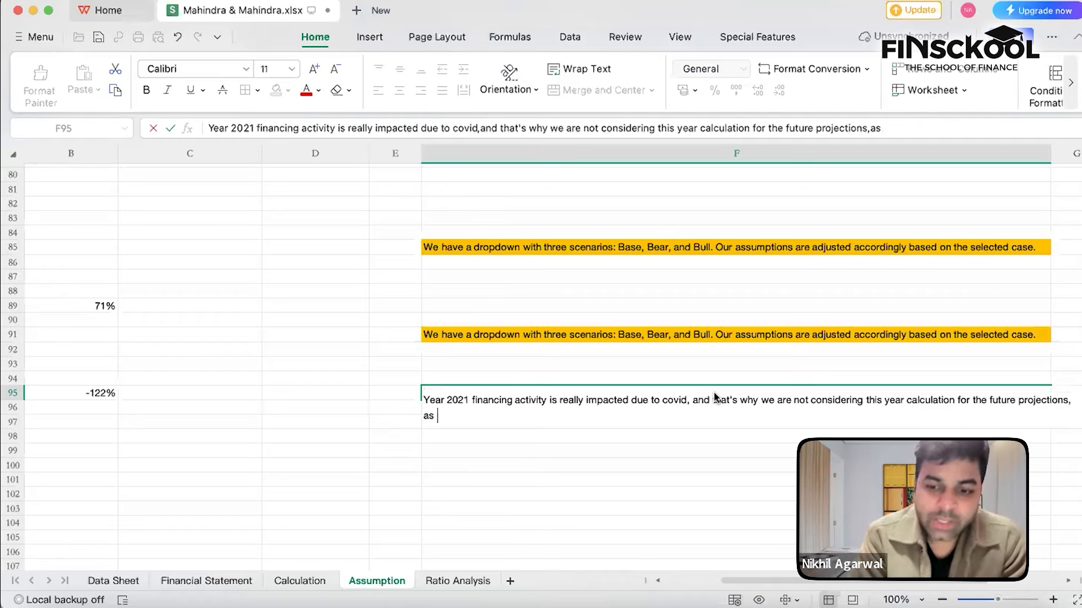
type(" it")
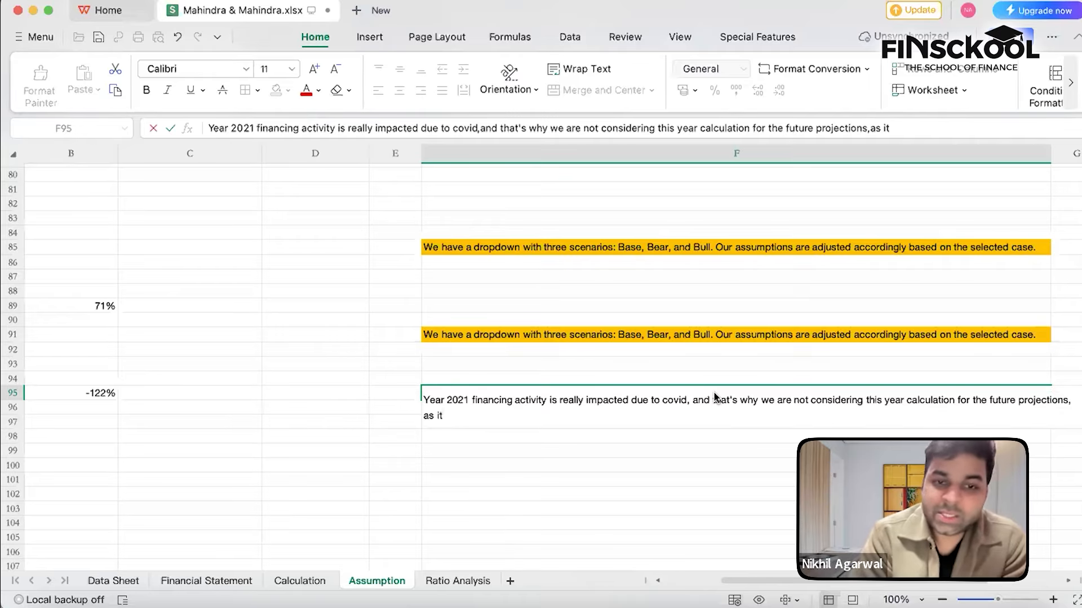
type(" is")
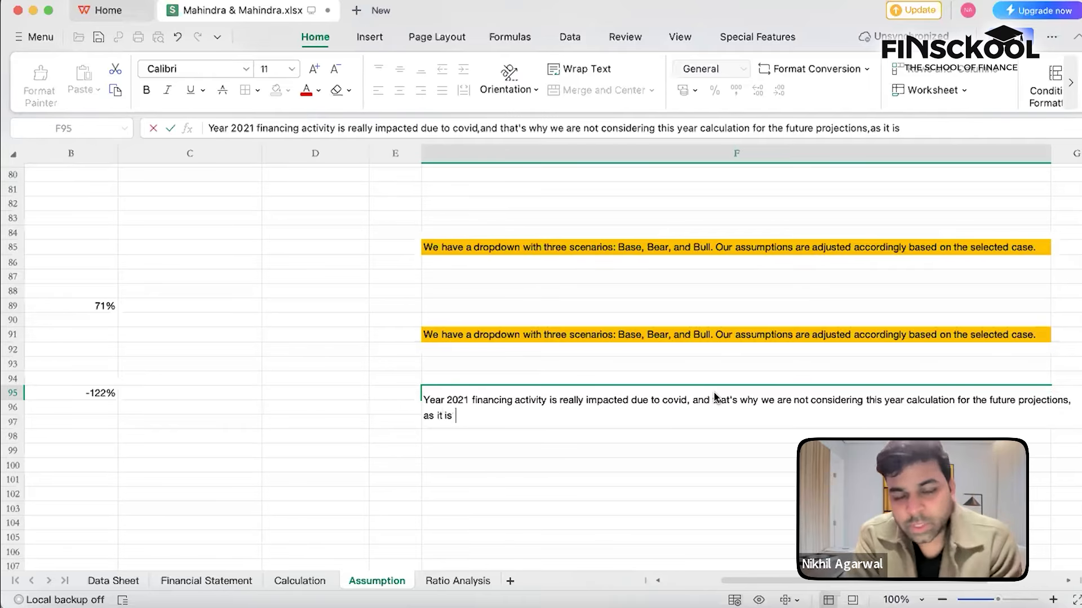
key("BackSpace")
key("BackSpace")
key("BackSpace")
key("BackSpace")
key("BackSpace")
key("BackSpace")
key("BackSpace")
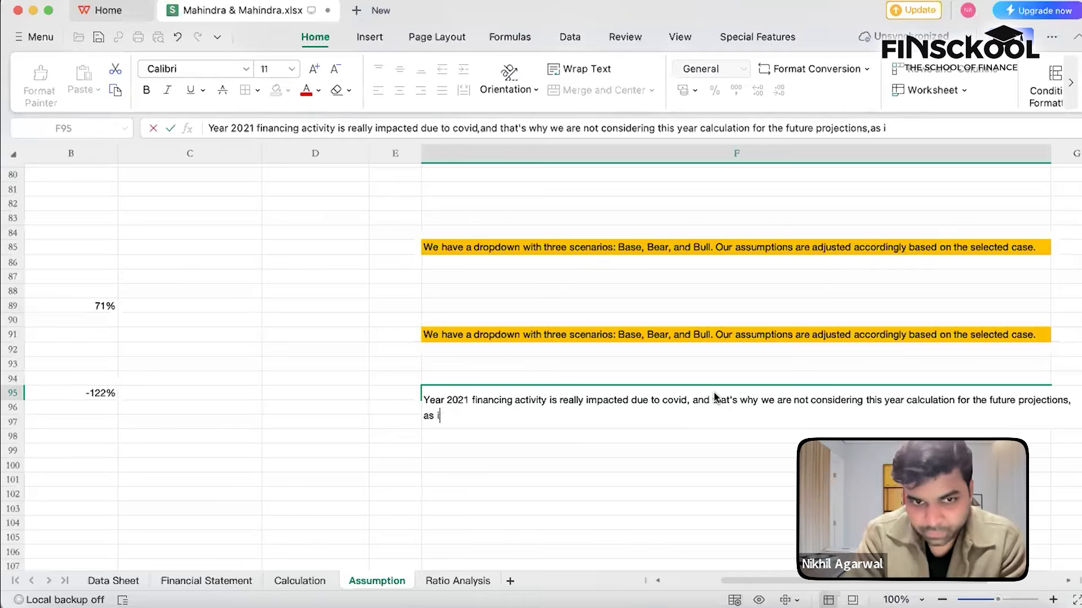
key("BackSpace")
key("BackSpace")
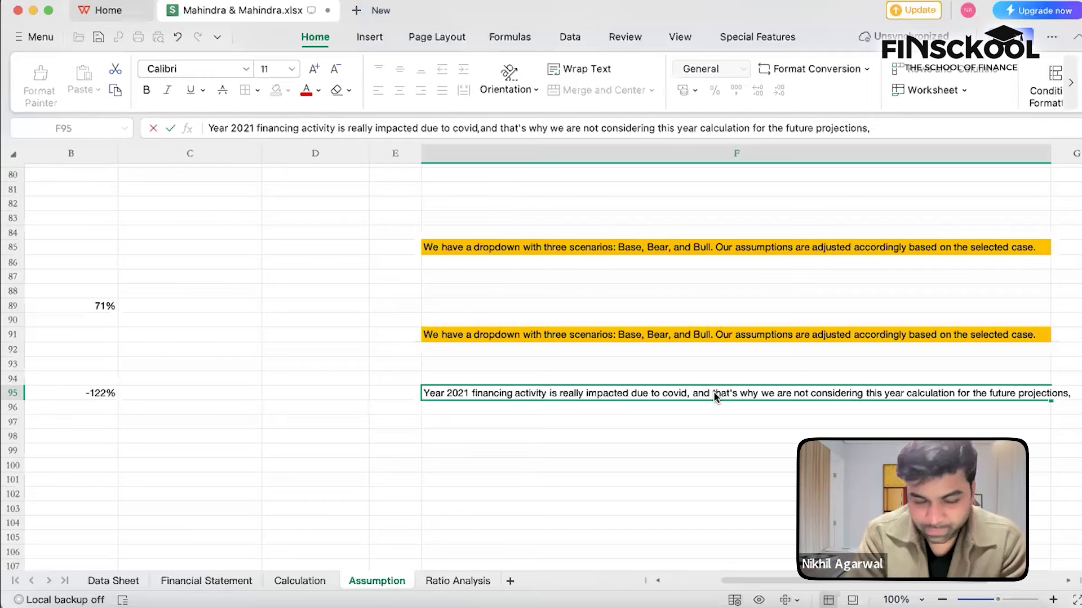
Finish the financing Base Case note in F95 by adding "this is highly imapcted due to rare event."
type("this ")
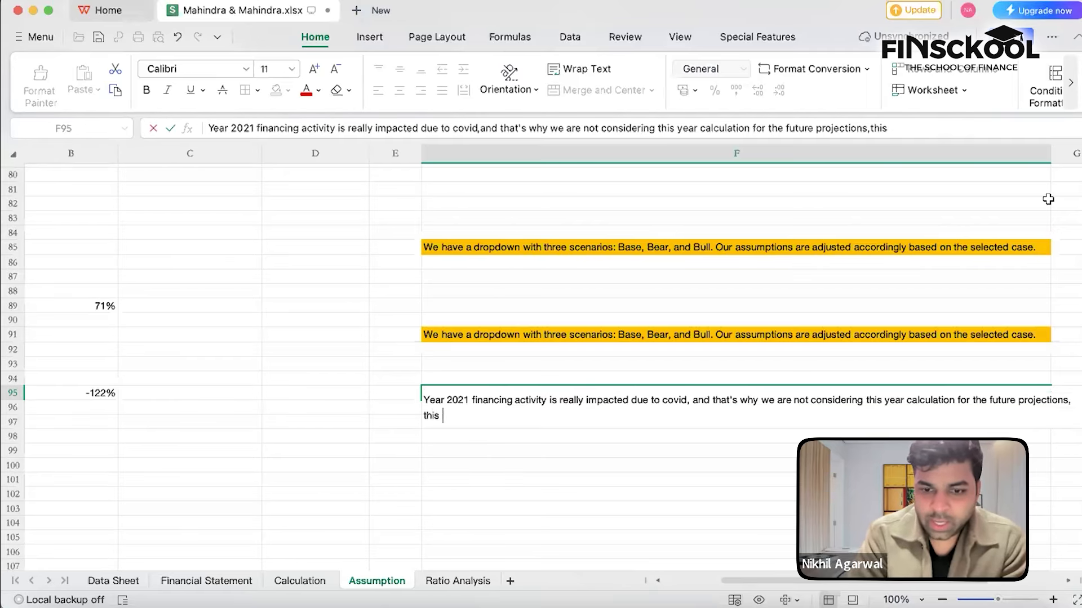
type("is ")
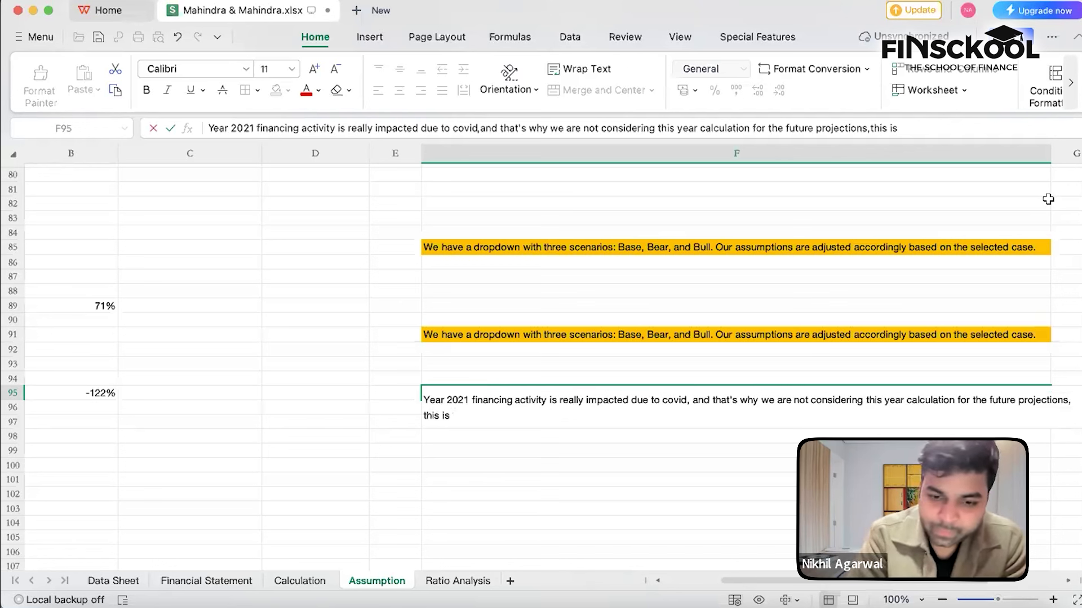
type("highly")
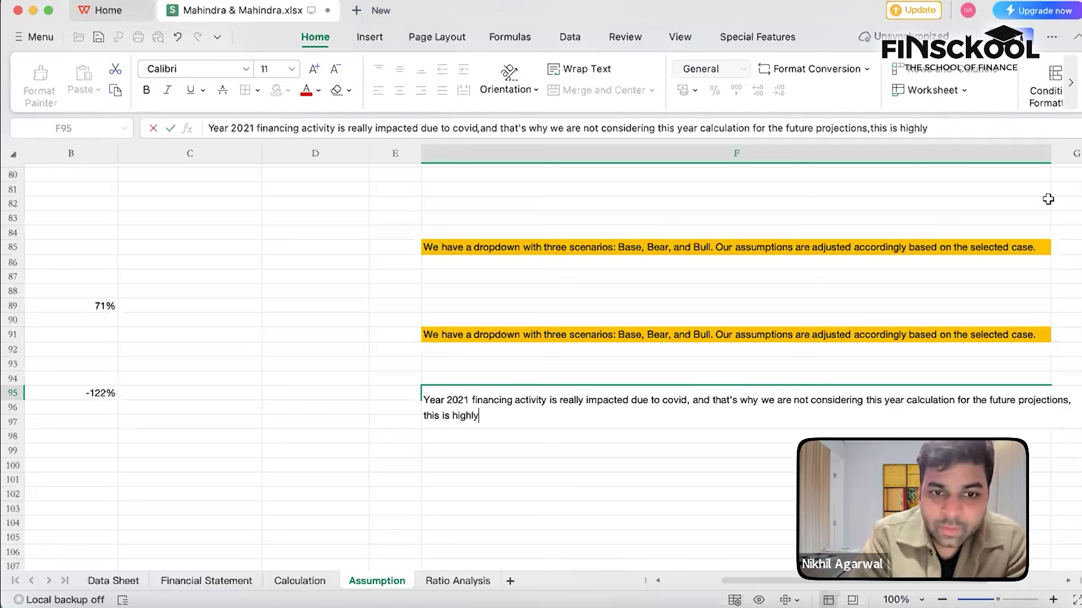
type(" imapcted due to ")
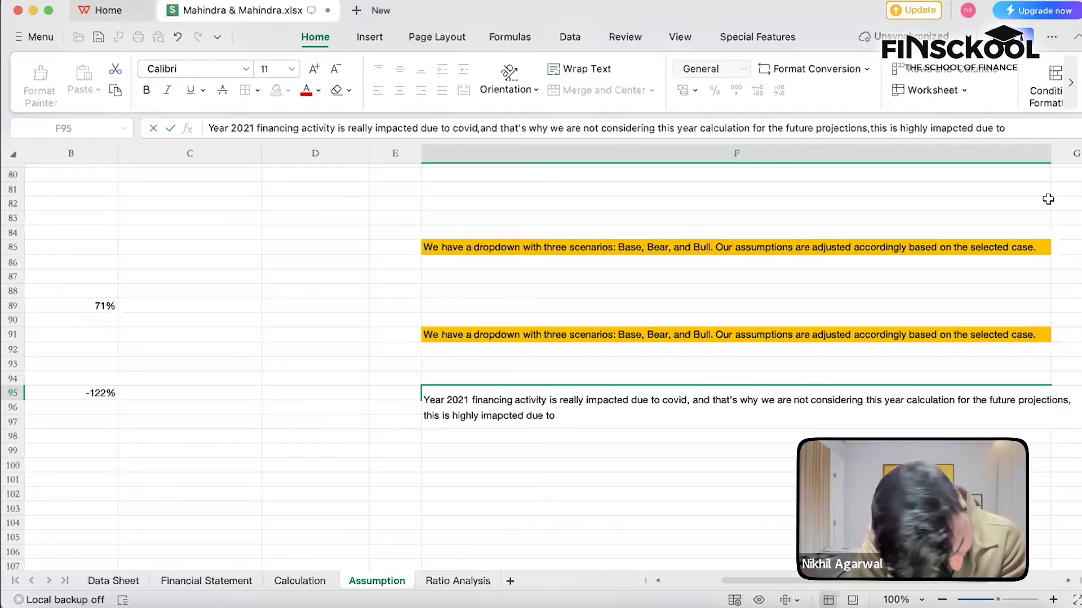
type("rar")
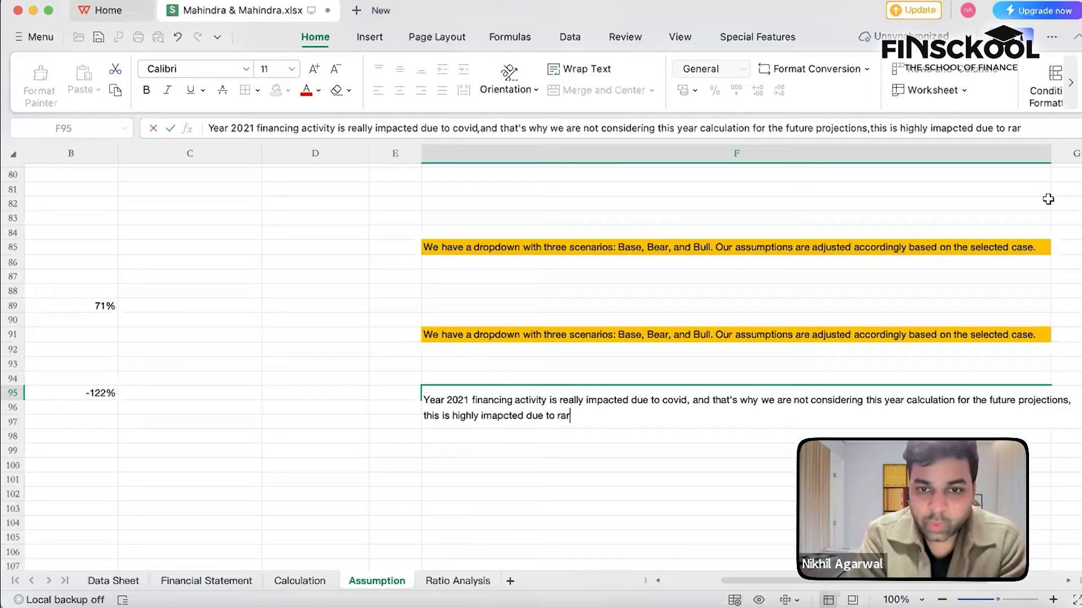
type("e di")
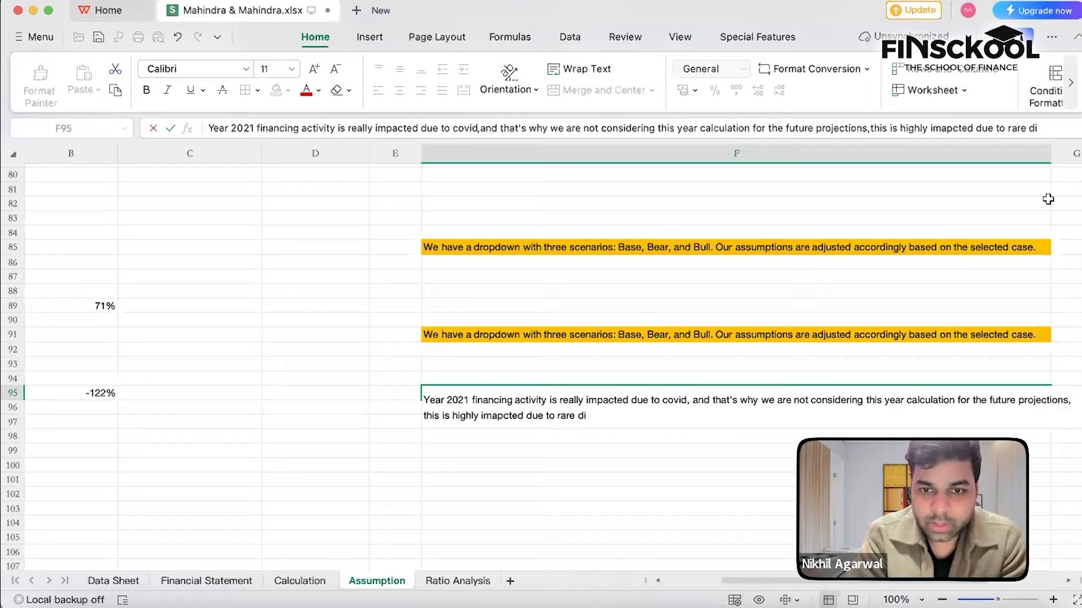
key("BackSpace")
key("BackSpace")
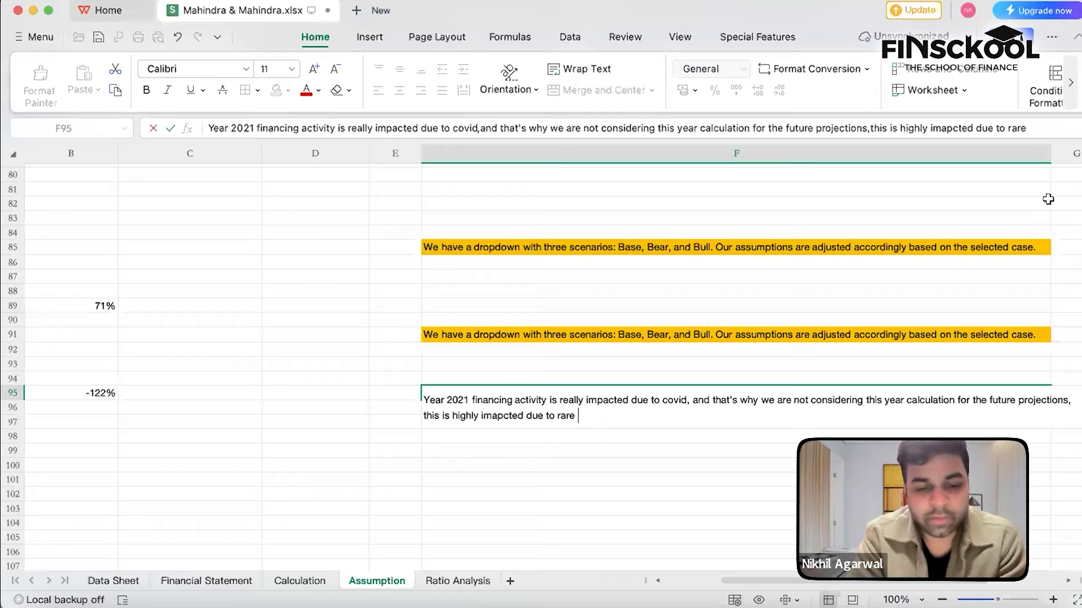
type("event.")
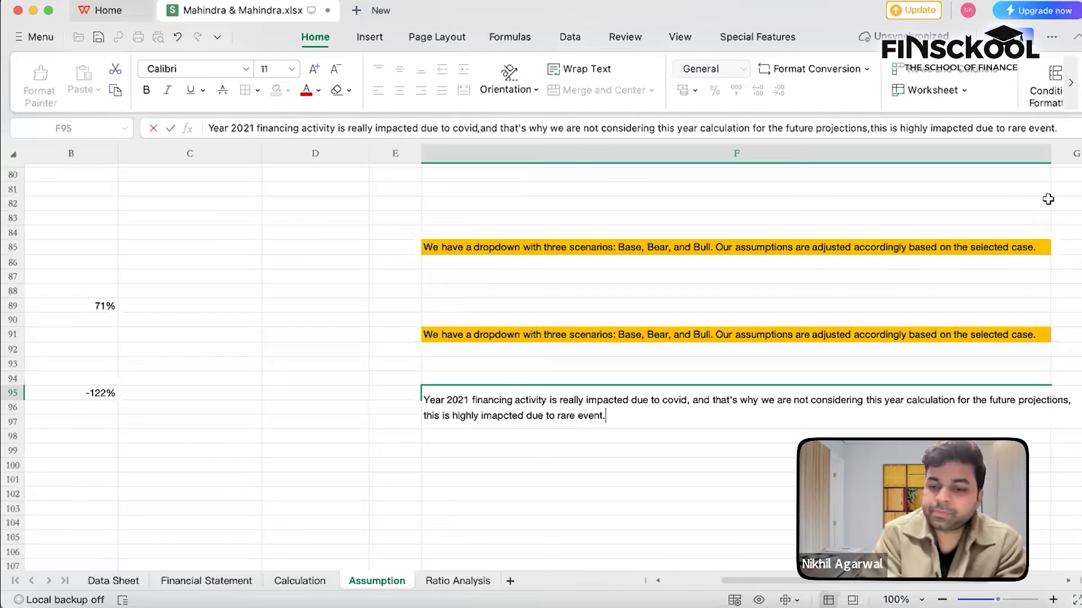
key("Return")
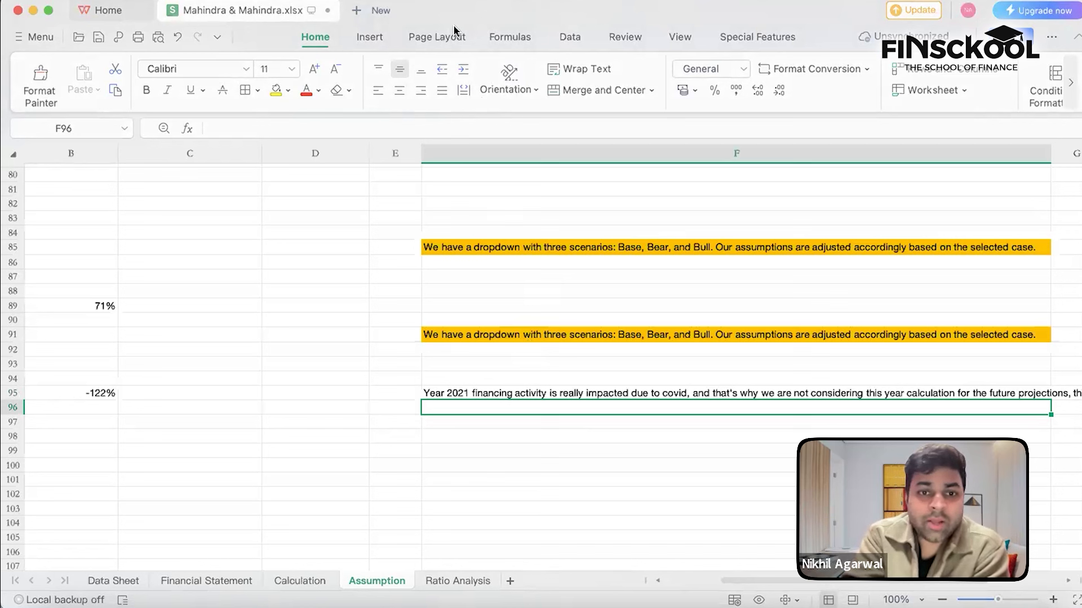
Review the yearly cash from financing activities and their growth rates in rows 28 and 29 of the Calculation sheet for outlier years
left_click(288, 584)
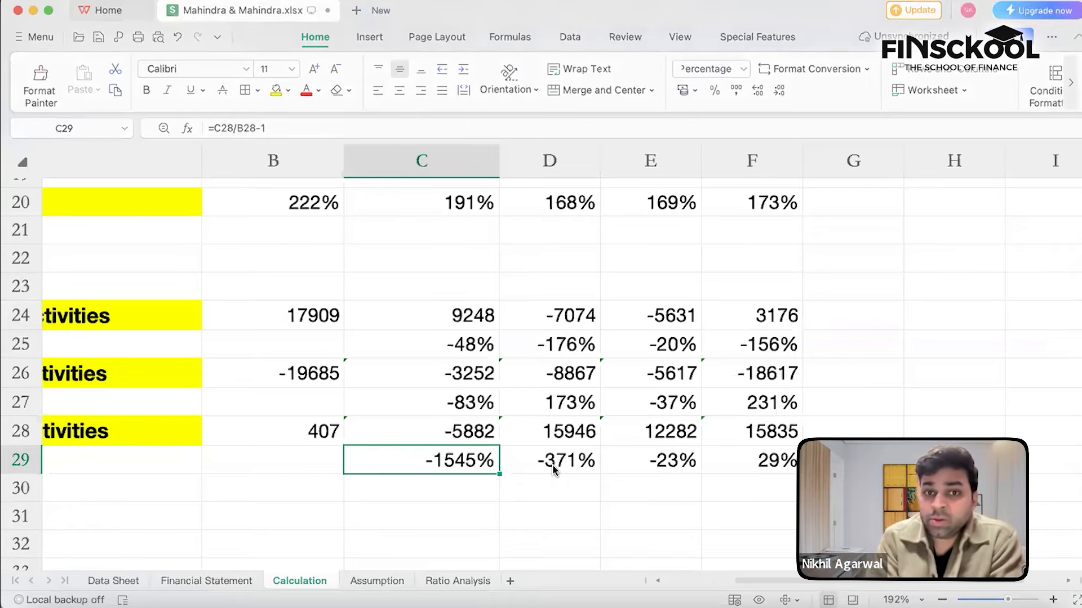
scroll(553, 470, "up", 2)
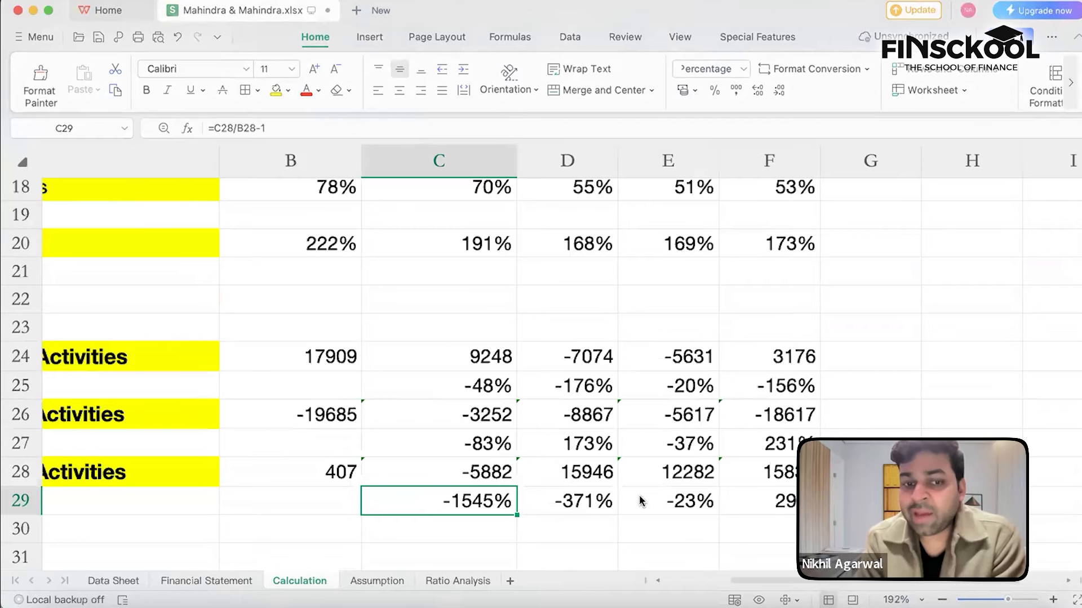
scroll(640, 501, "down", 2)
scroll(640, 501, "left", 1)
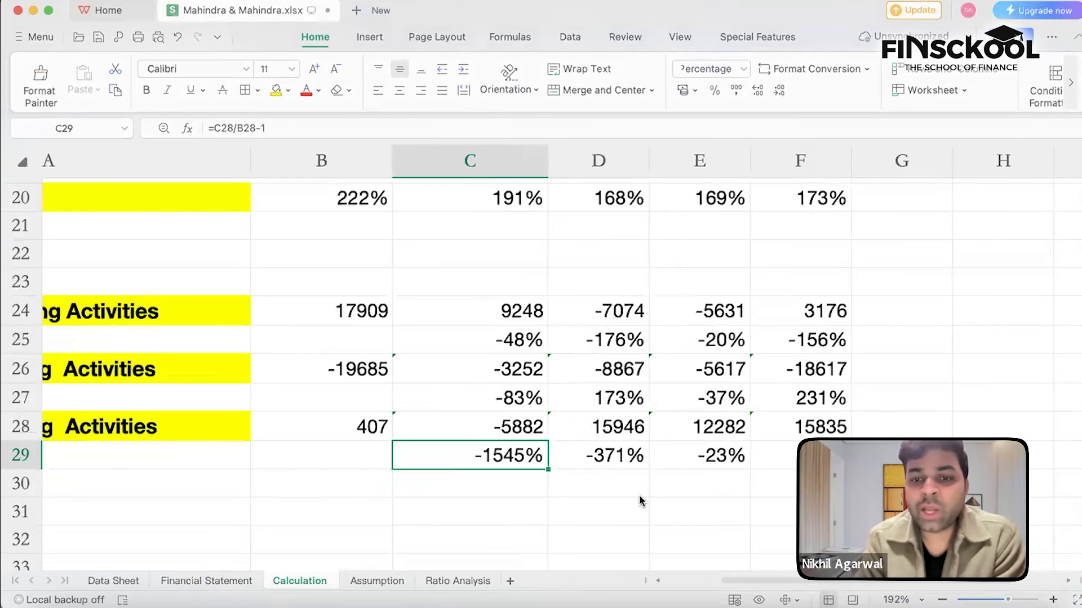
left_click(377, 581)
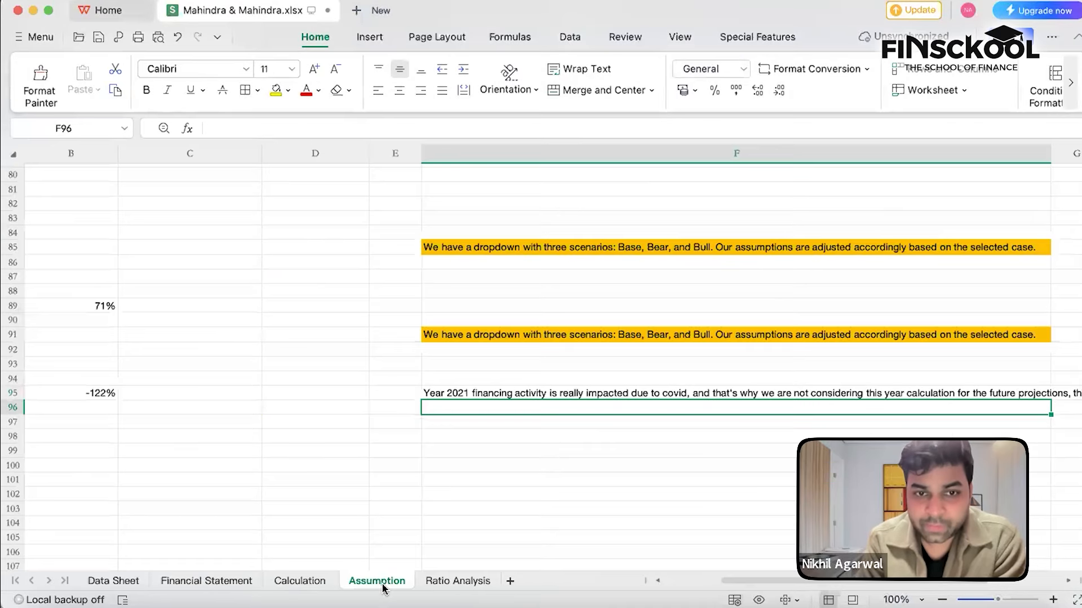
scroll(118, 409, "left", 2)
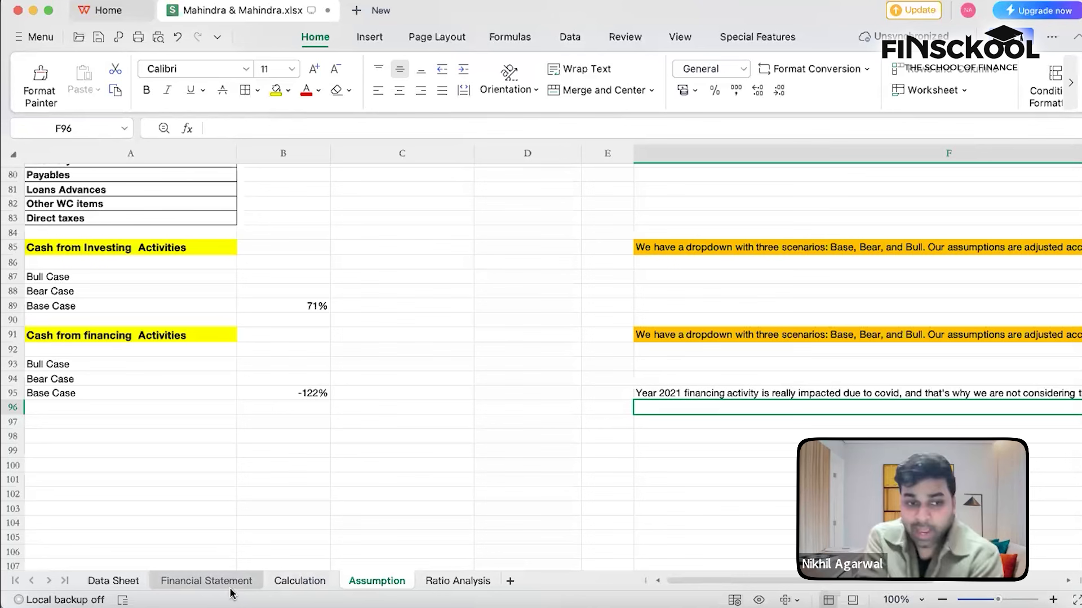
left_click(296, 582)
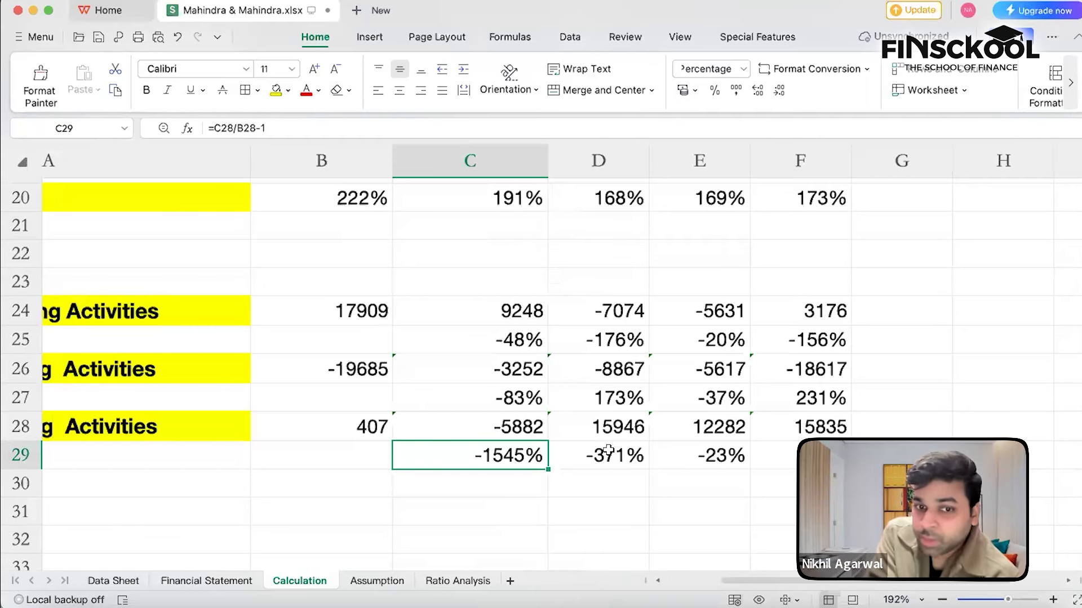
scroll(491, 454, "left", 5)
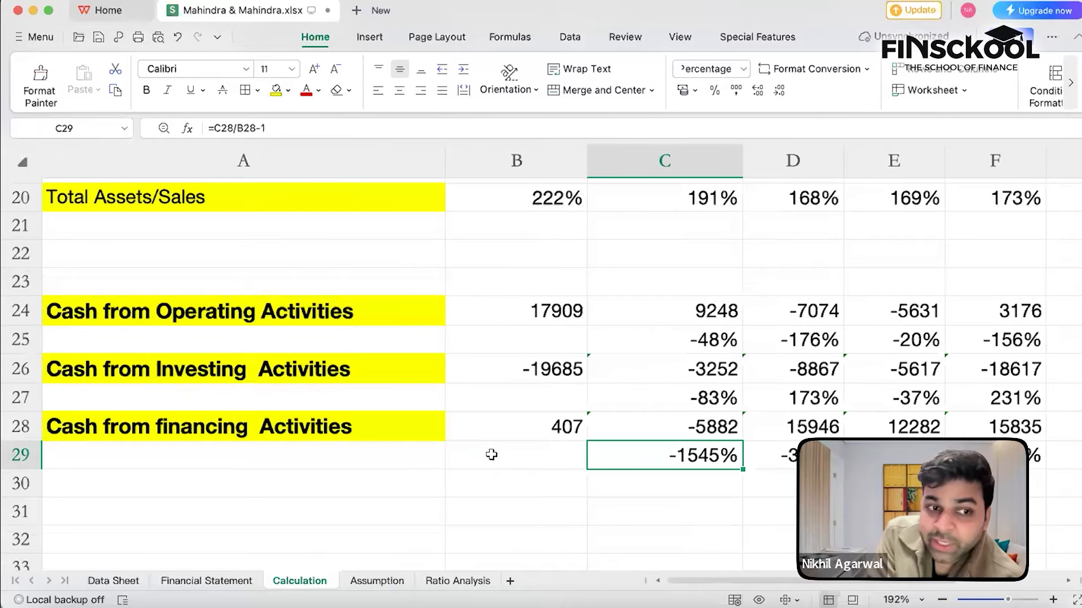
scroll(491, 455, "right", 3)
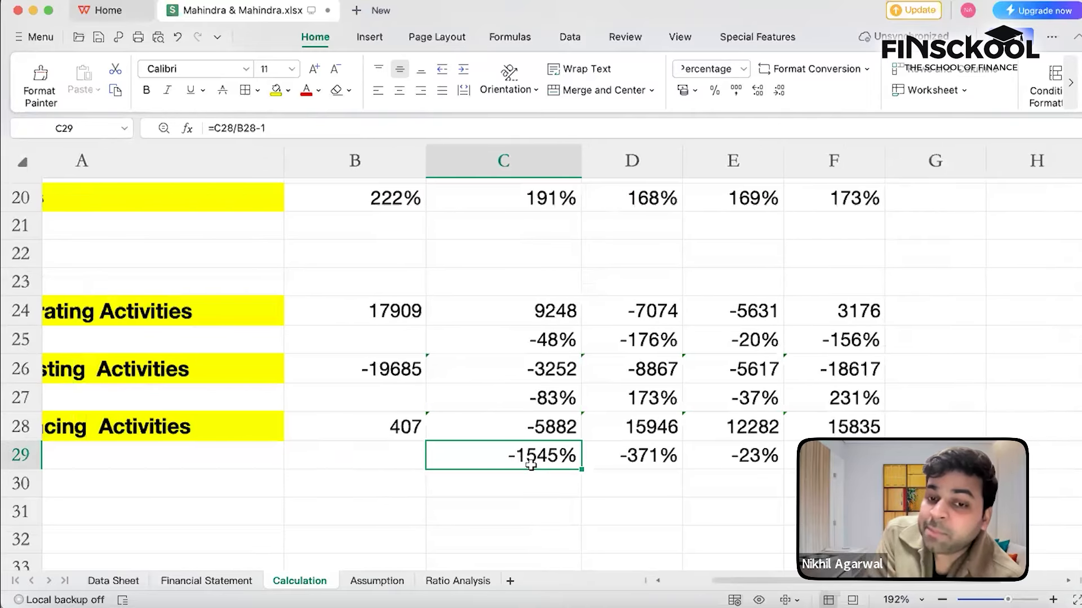
scroll(531, 465, "right", 6)
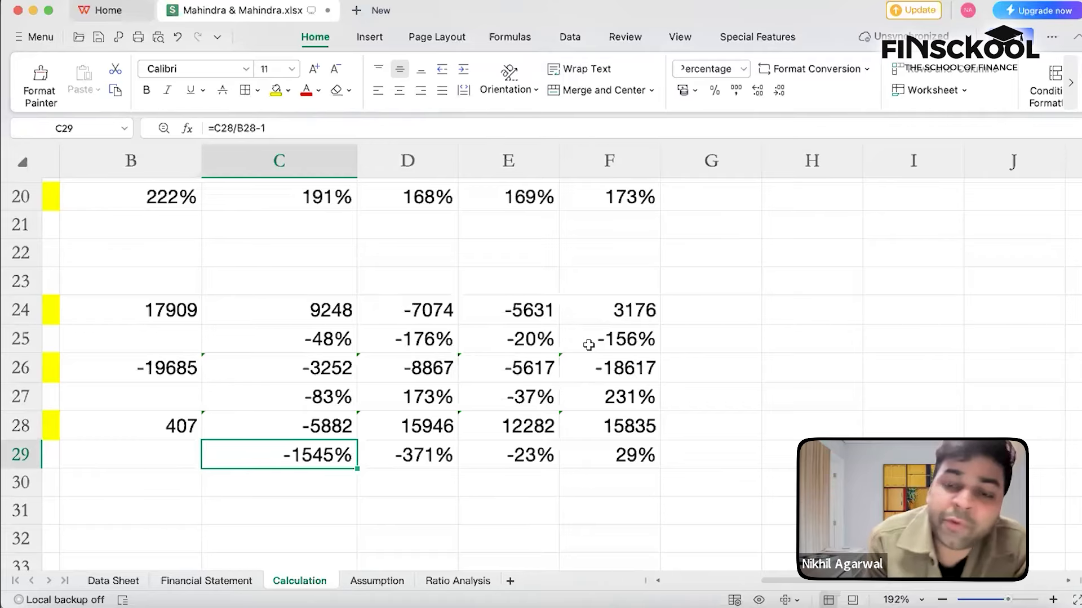
scroll(678, 338, "up", 10)
scroll(679, 339, "down", 1)
scroll(678, 338, "down", 8)
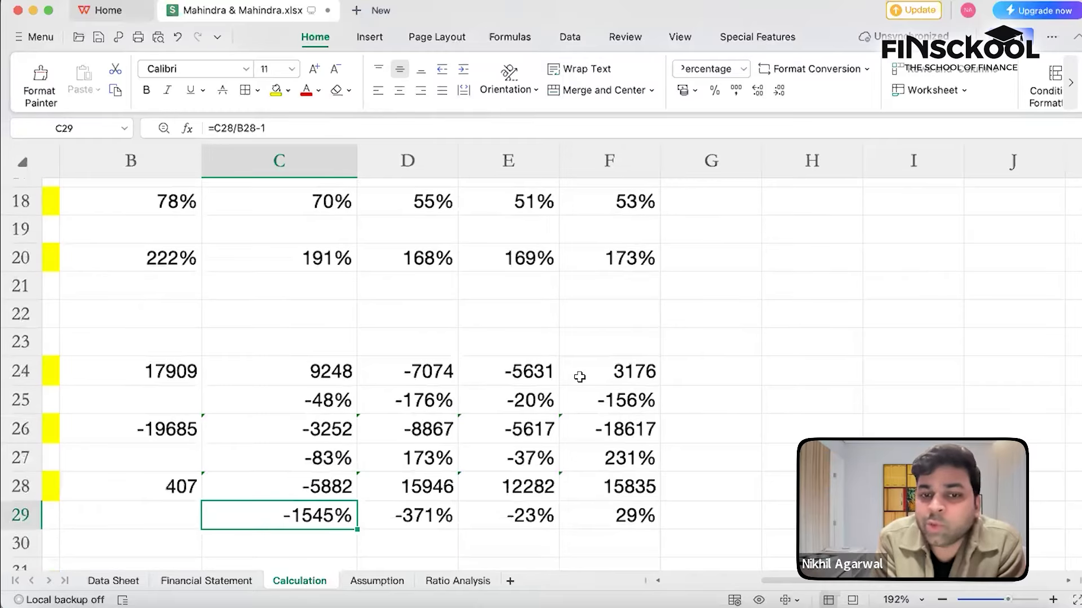
scroll(572, 385, "down", 1)
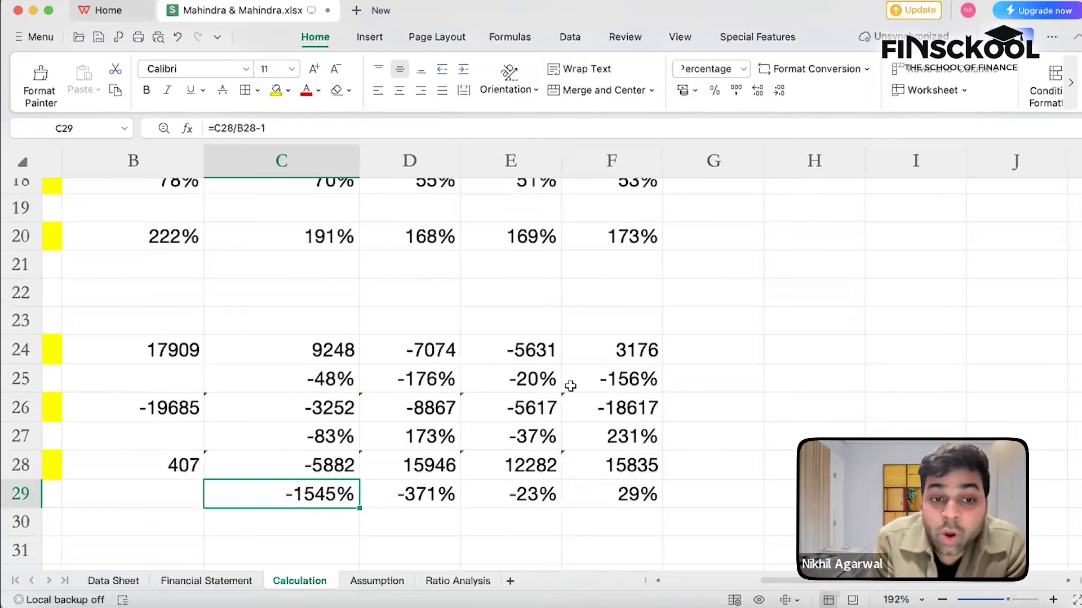
scroll(438, 386, "left", 2)
scroll(438, 386, "left", 5)
scroll(438, 386, "right", 6)
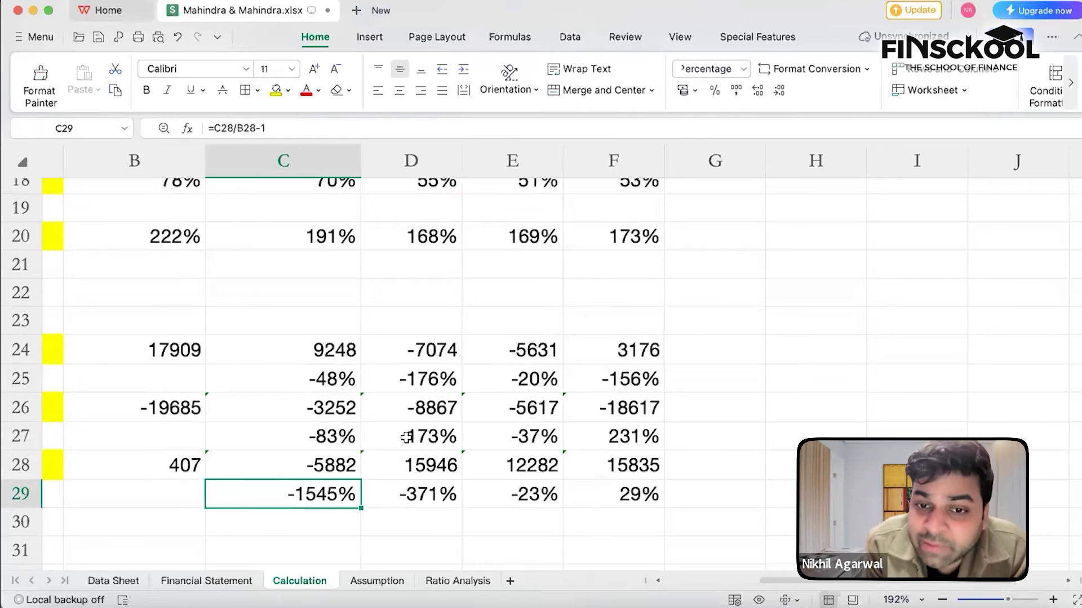
scroll(593, 454, "down", 2)
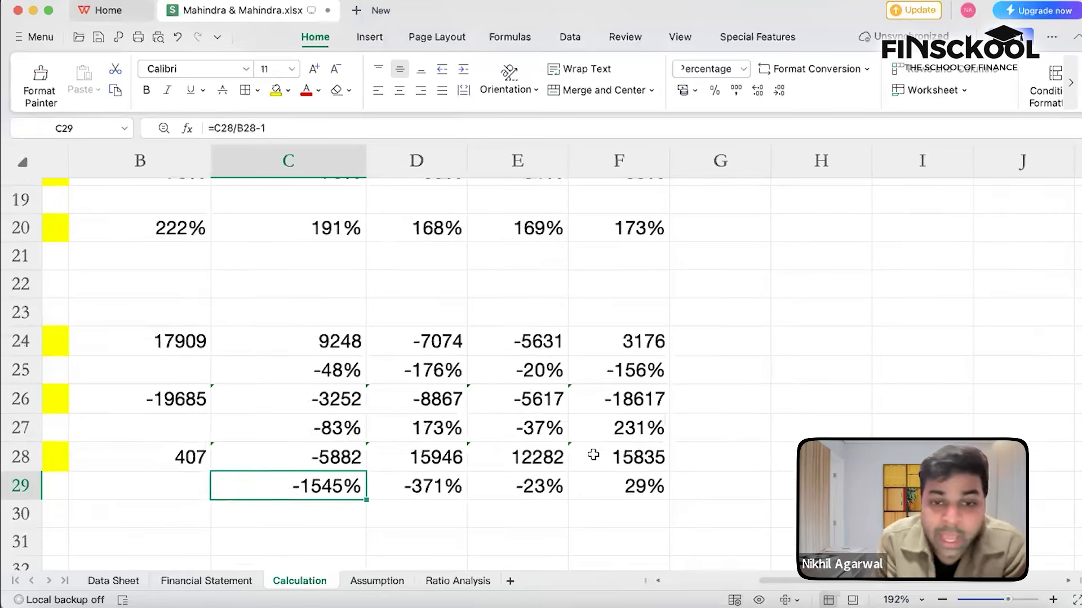
scroll(593, 454, "left", 1)
scroll(481, 455, "left", 5)
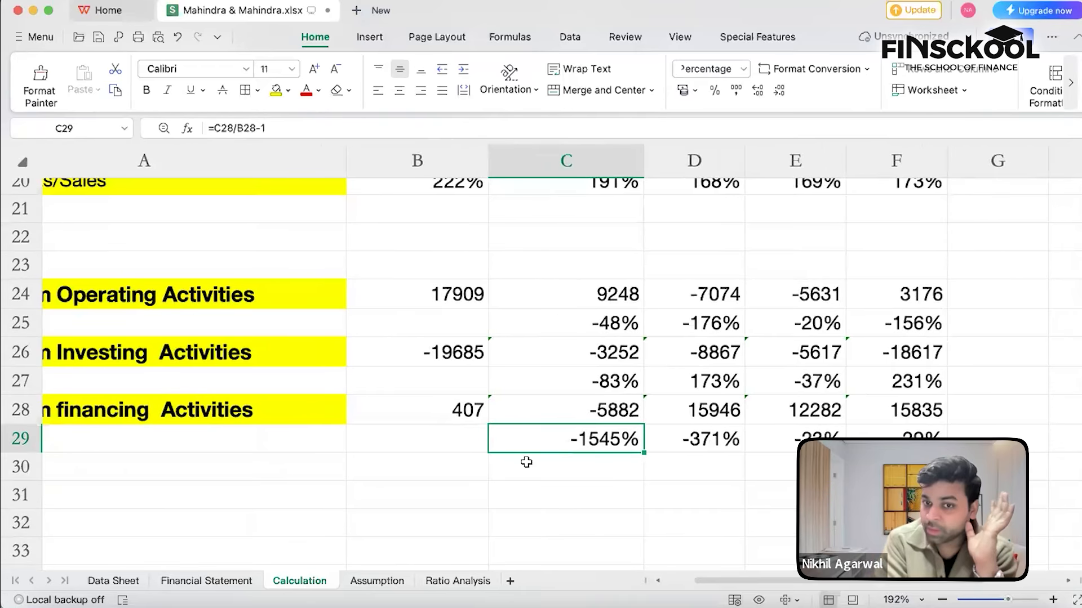
scroll(541, 366, "right", 4)
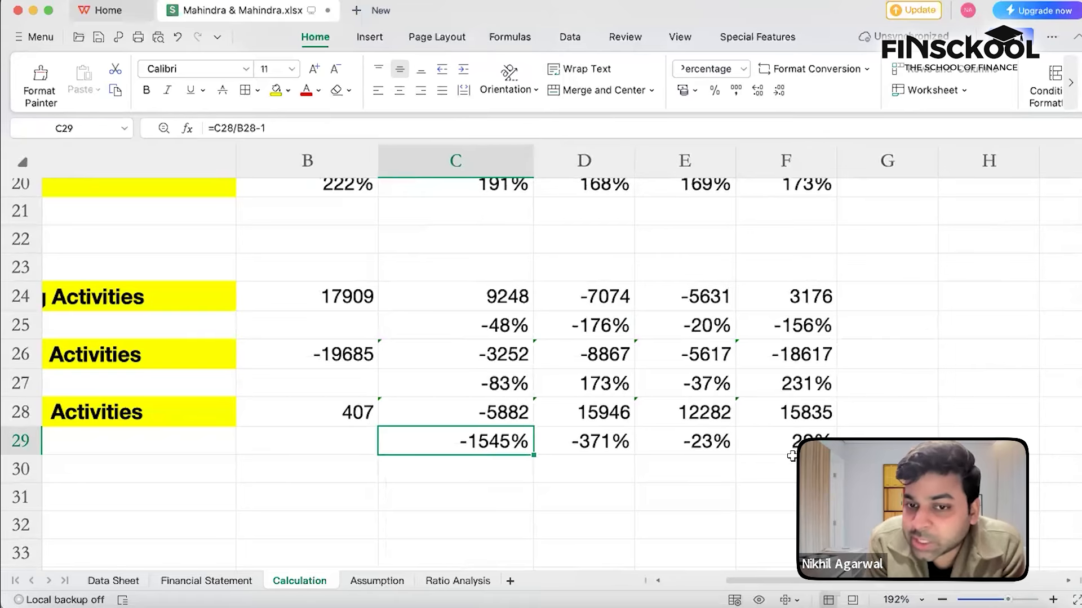
Insert "and 2022" after "Year 2021" in the note in Assumption cell F95
left_click(372, 581)
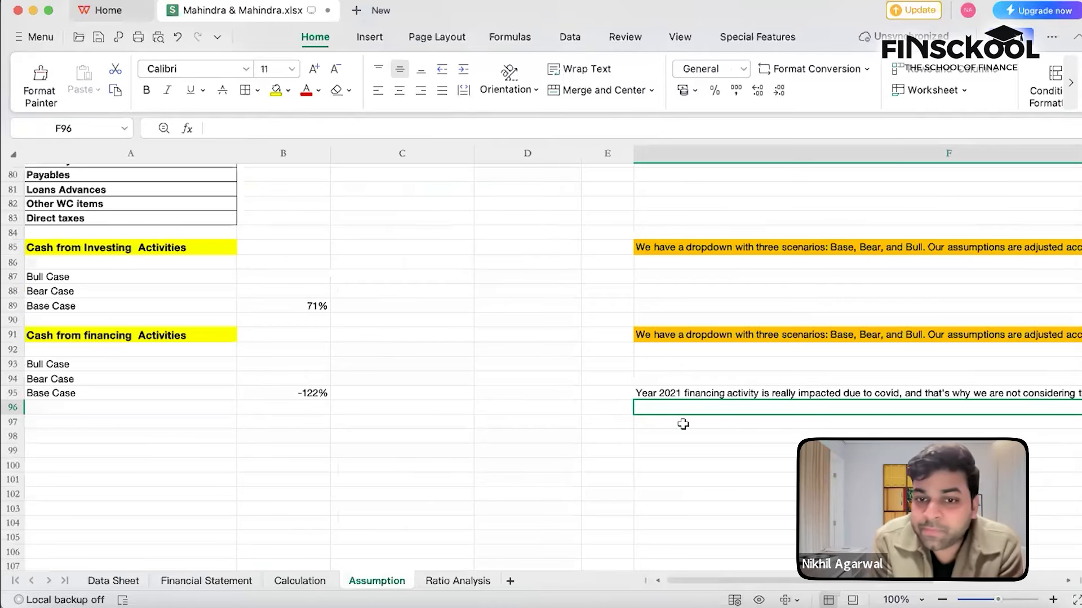
double_click(676, 393)
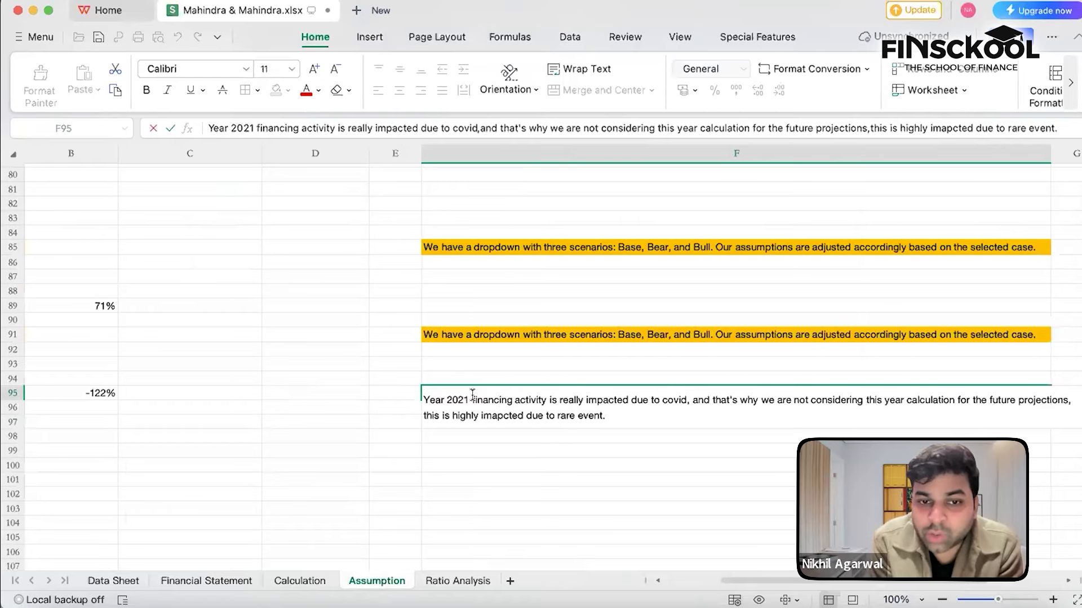
left_click(468, 397)
type("and ")
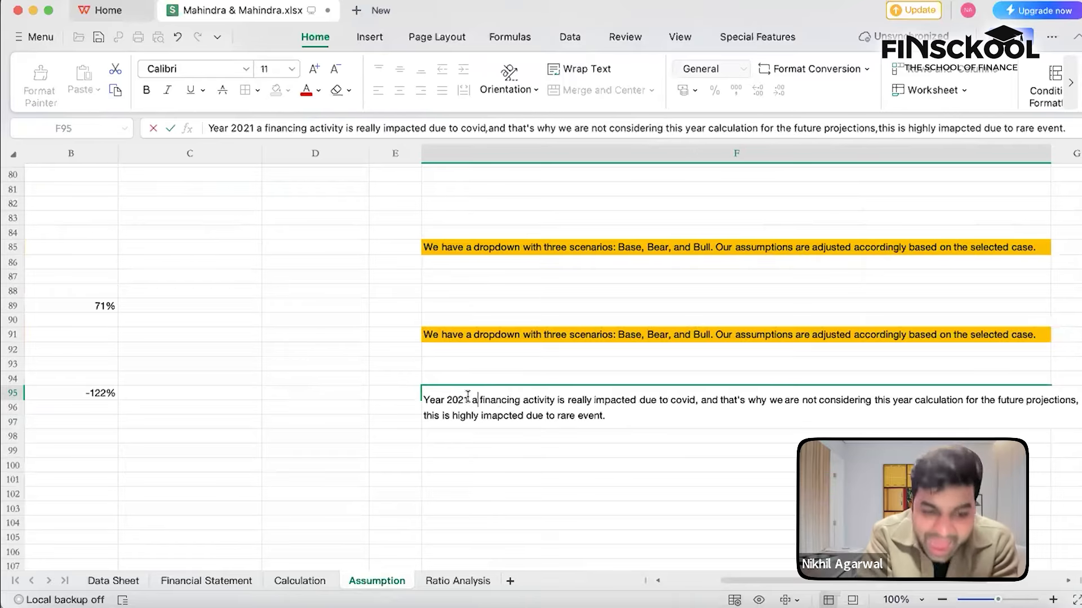
type("2022")
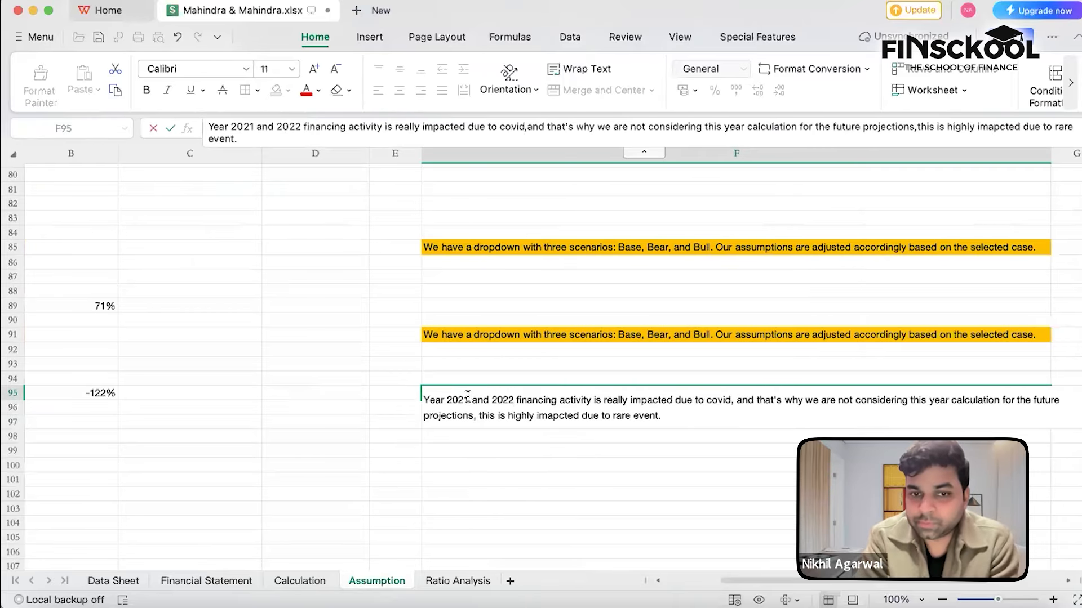
key("Return")
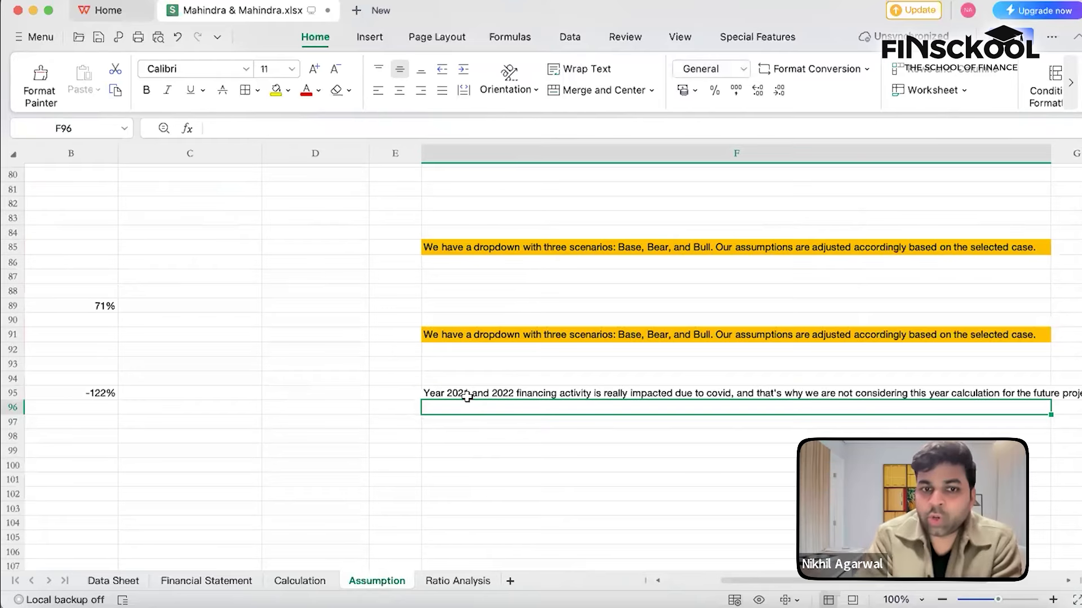
Change the financing Base Case formula in Assumption cell B95 to the AVERAGE of Calculation cells E29:F29
scroll(163, 403, "left", 1)
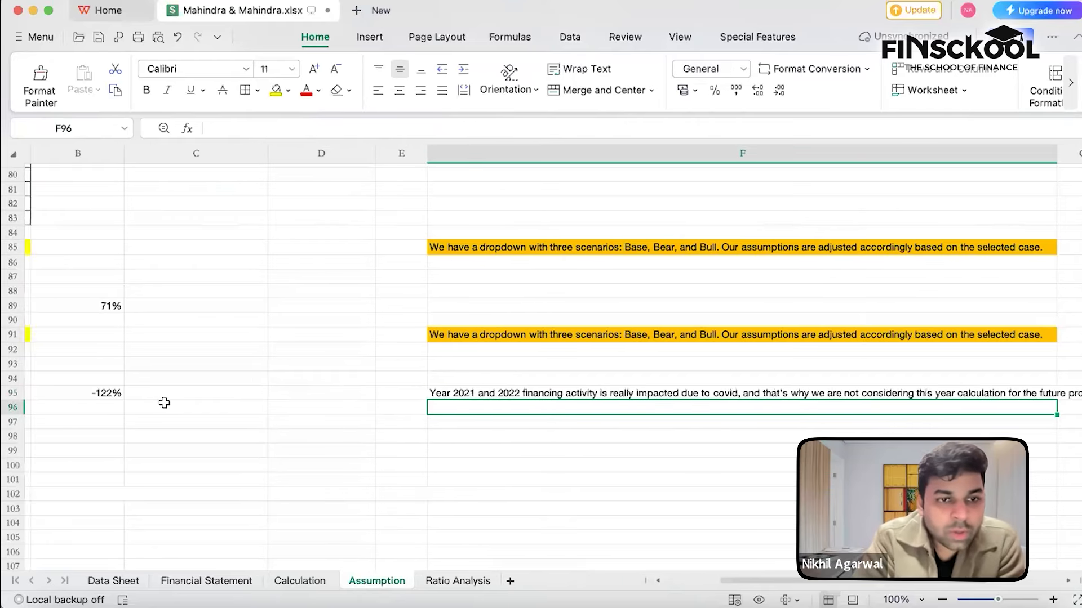
double_click(197, 393)
left_click_drag(313, 393, 210, 394)
key("BackSpace")
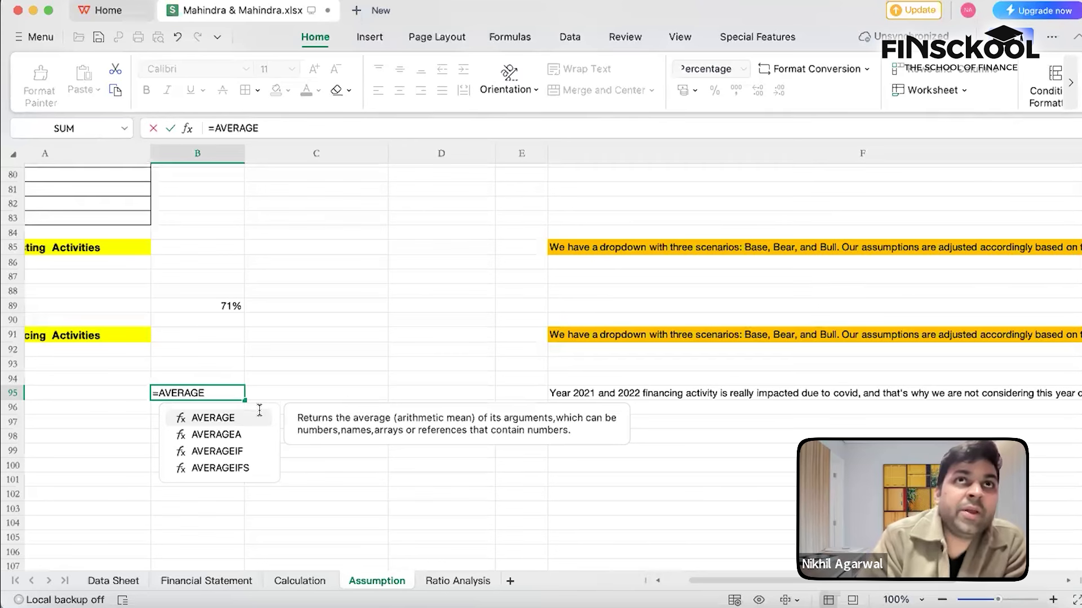
double_click(223, 418)
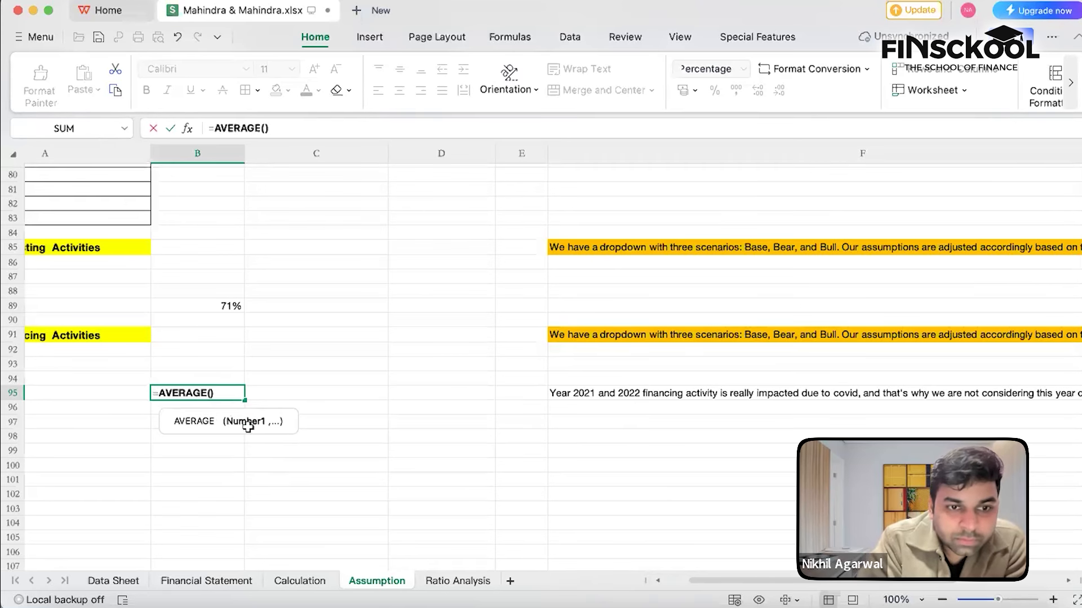
left_click(229, 583)
left_click(299, 583)
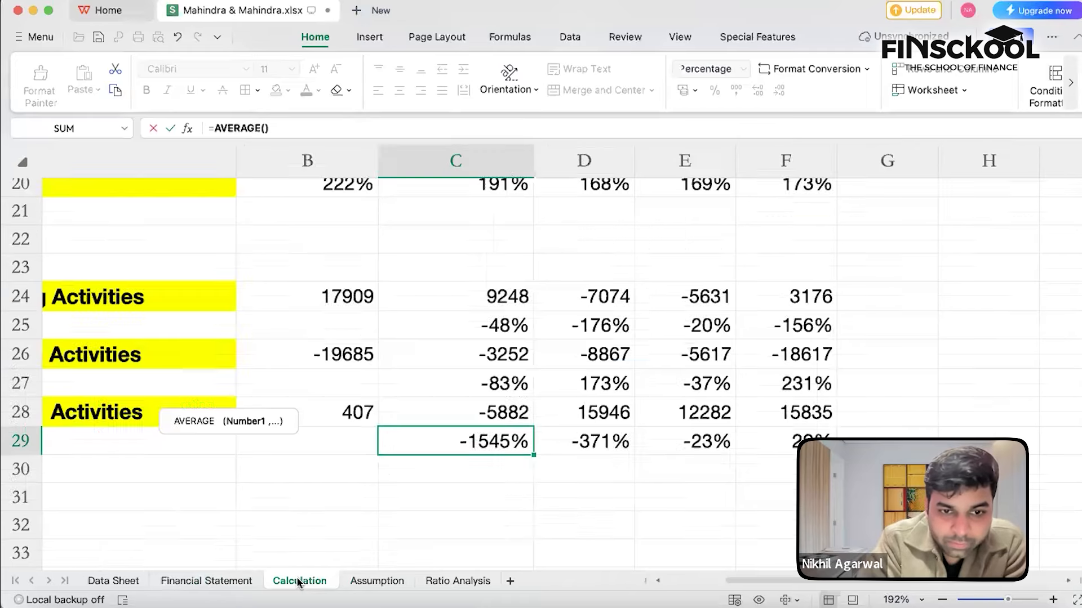
left_click(675, 444)
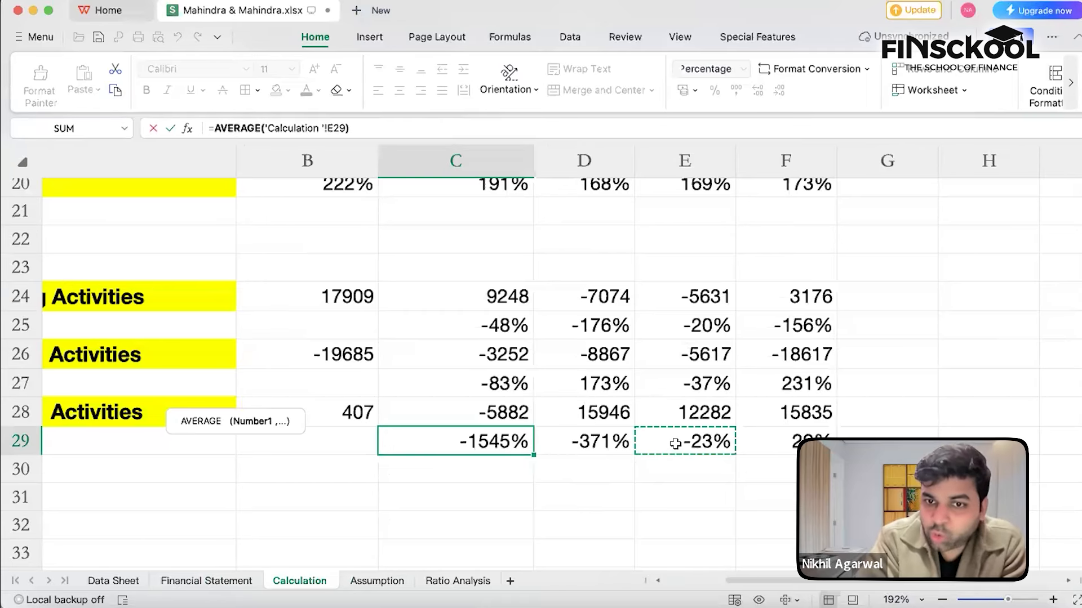
key("shift+Right")
key("Return")
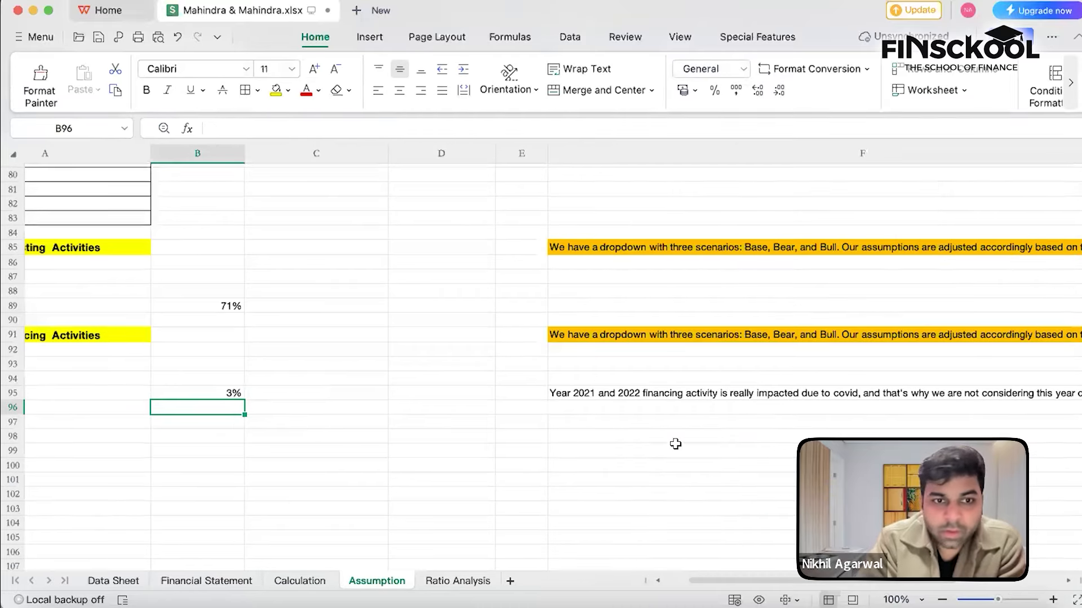
Enter the investing activities Bear Case in B88 as =B89-5%*B89 and format it as a percentage
left_click(229, 389)
scroll(339, 406, "left", 2)
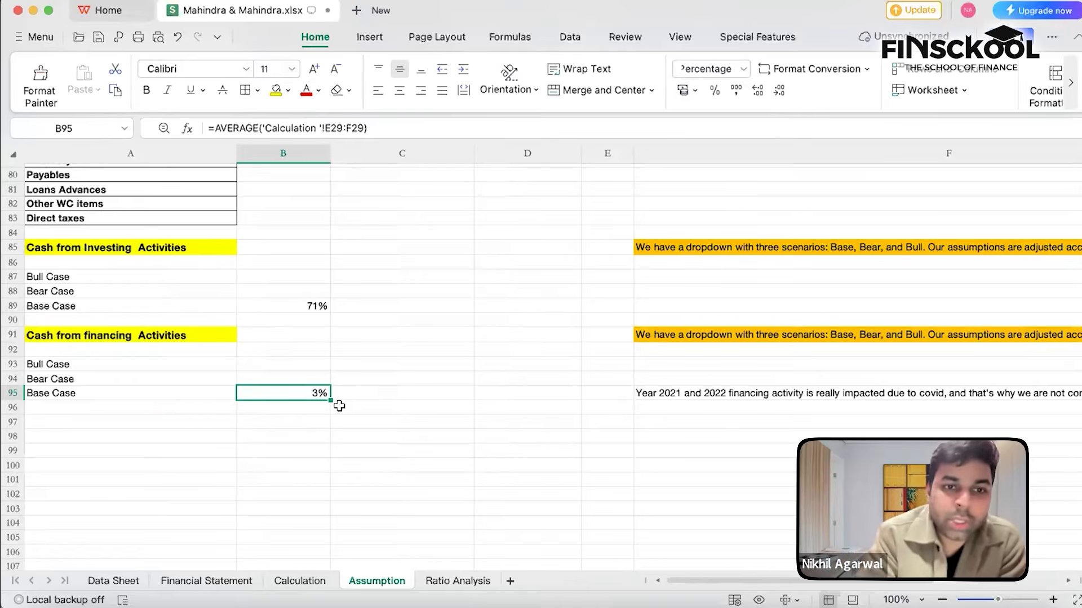
left_click(288, 380)
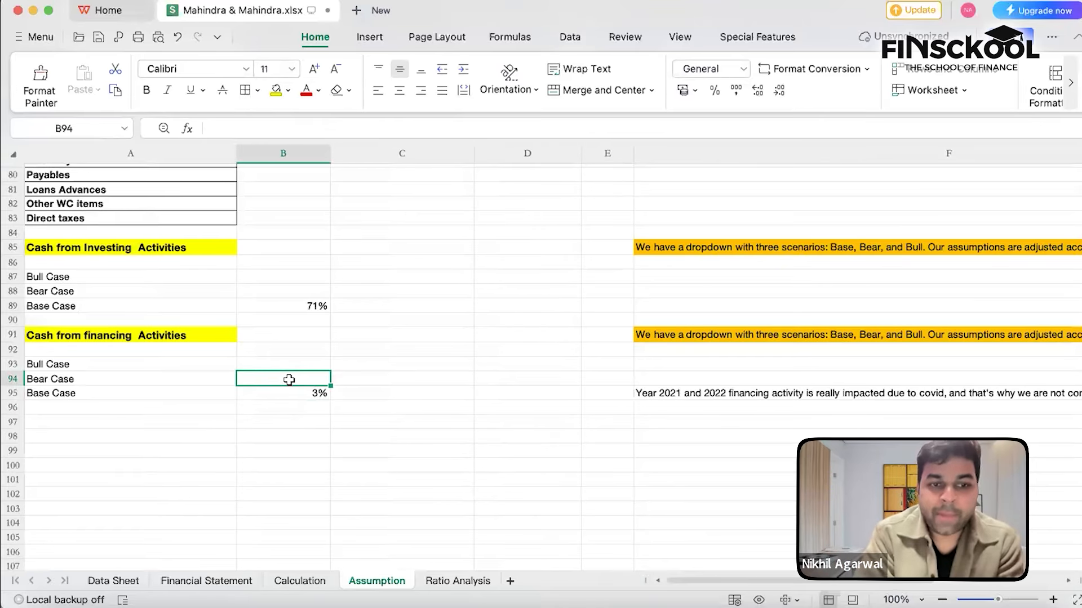
left_click(264, 288)
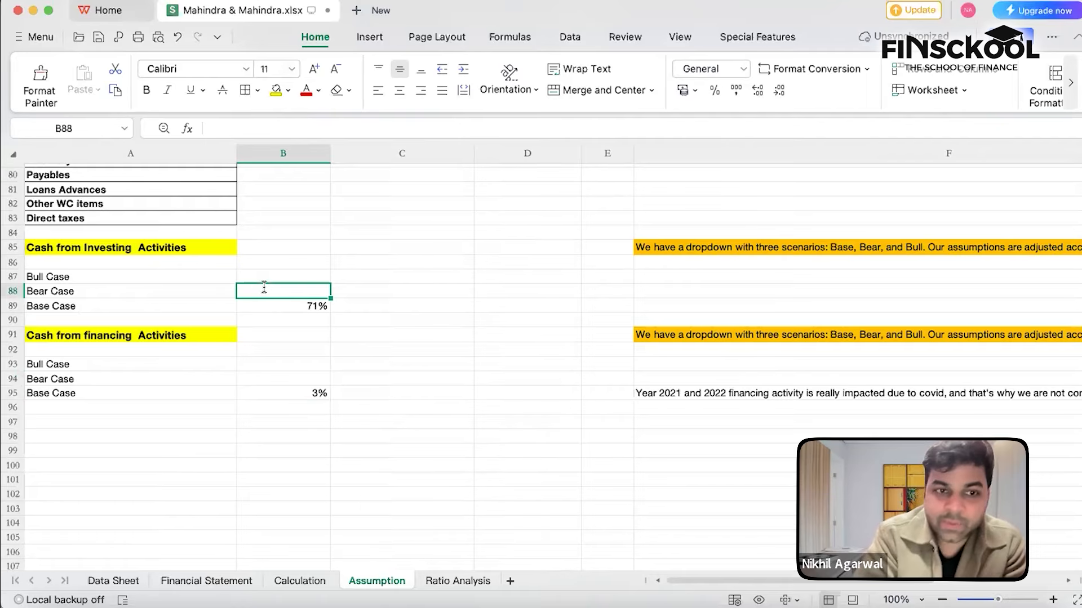
type("=")
key("Down")
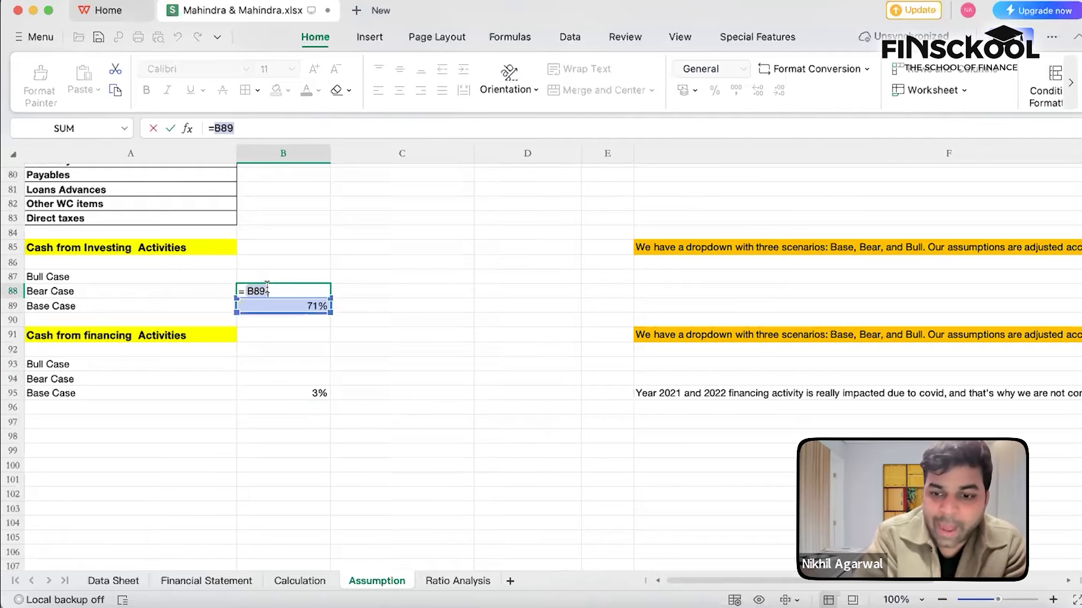
type("-5%")
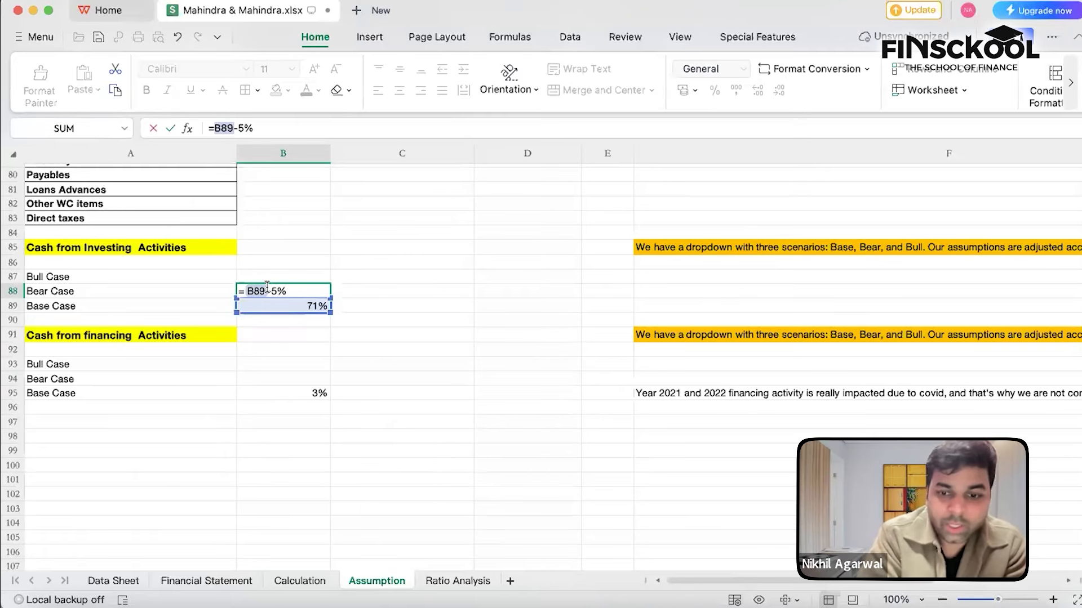
type("*")
left_click(268, 304)
key("Return")
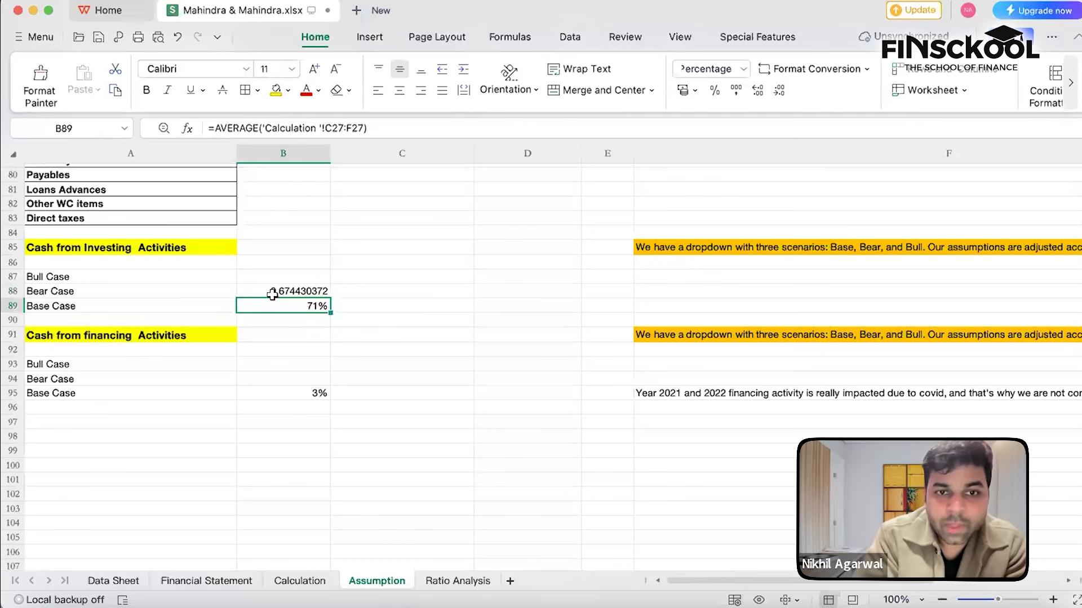
left_click(273, 291)
left_click(714, 91)
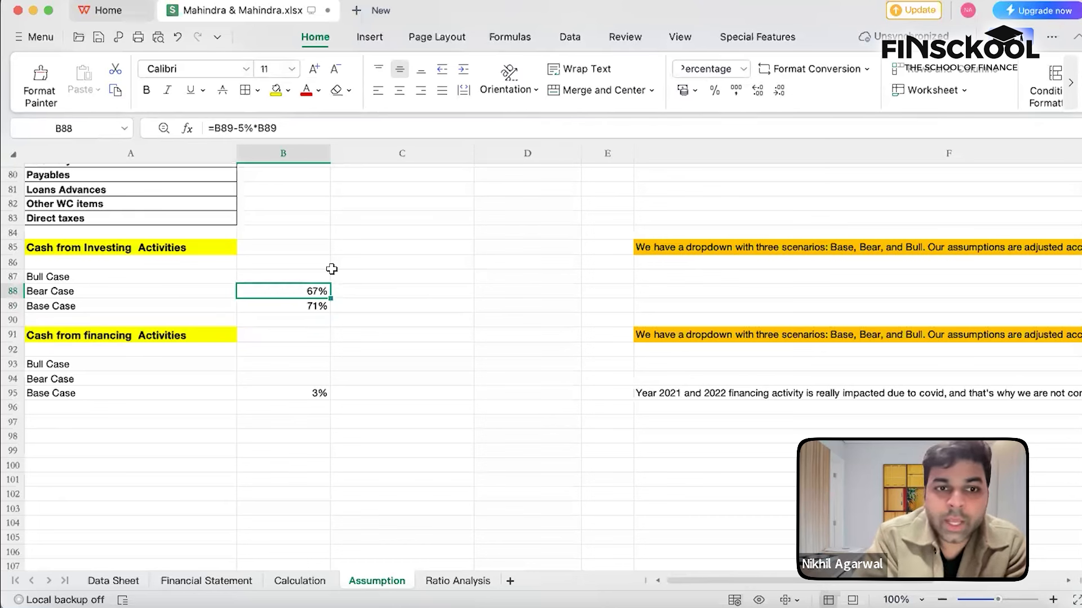
Enter the investing activities Bull Case in B87 as =B89+5%*B89 and format it as a percentage
left_click(302, 275)
type("=")
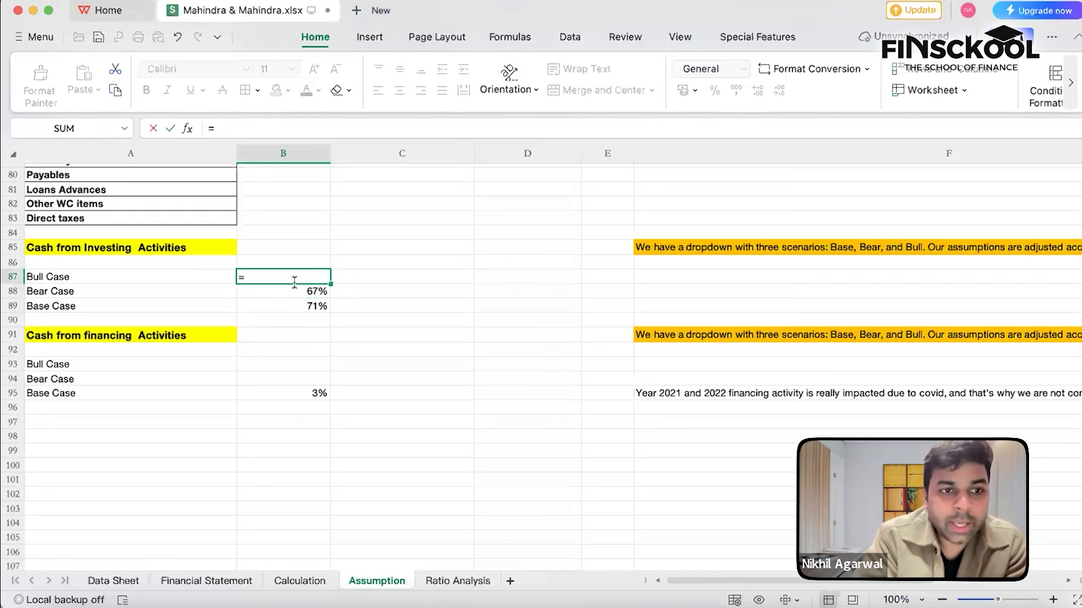
key("Down")
key("Down")
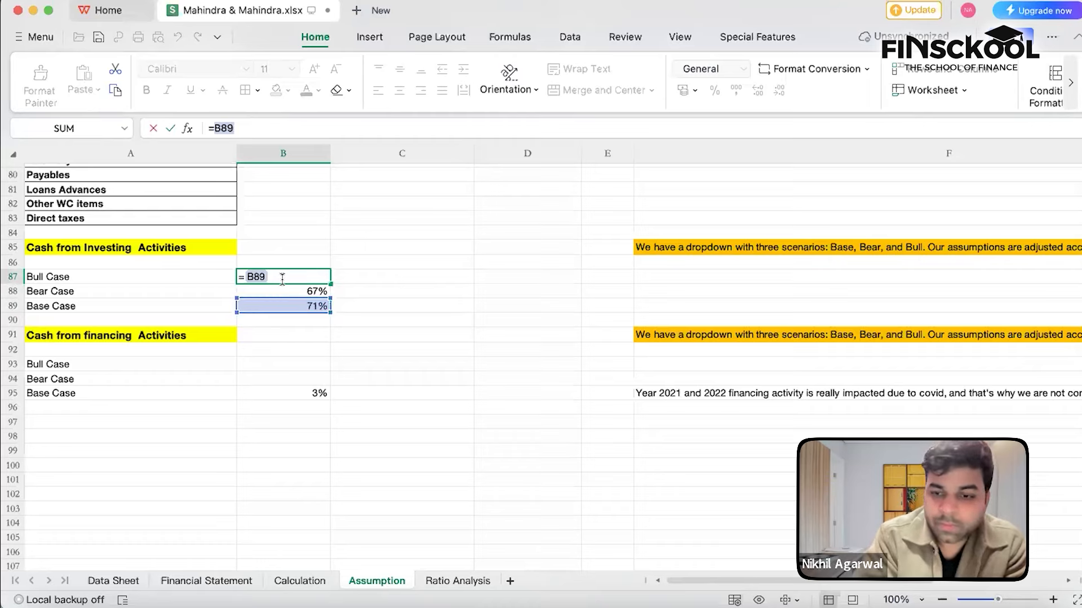
type("+5%")
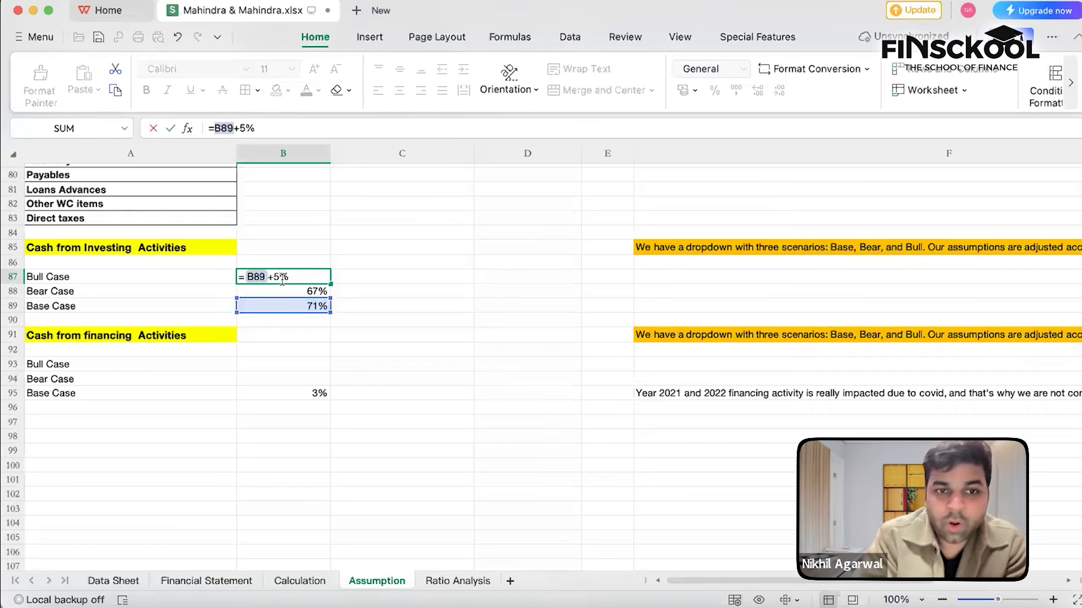
type("*")
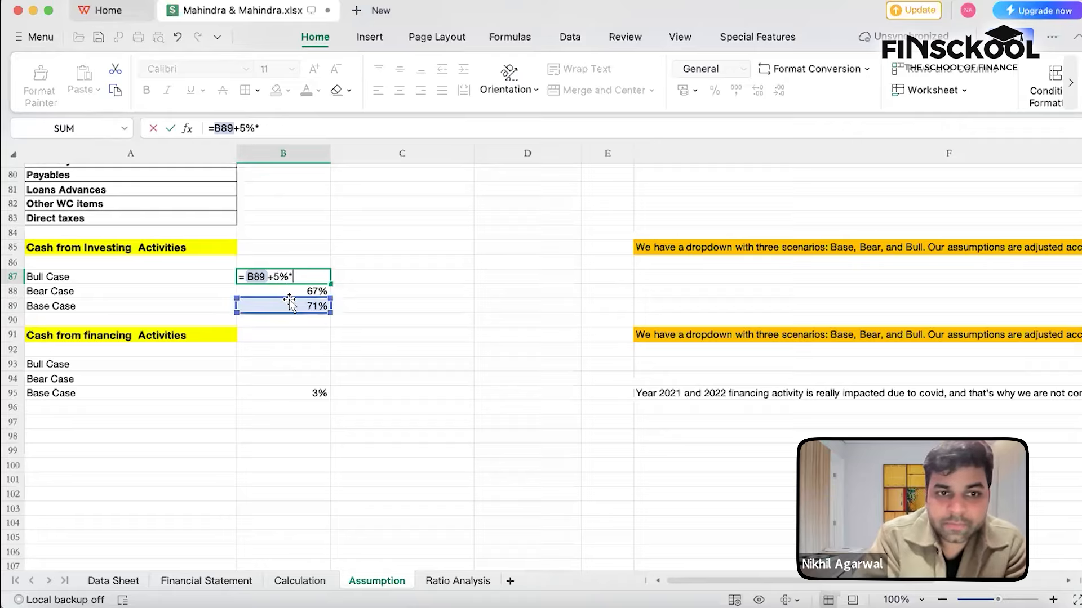
left_click(289, 301)
key("Return")
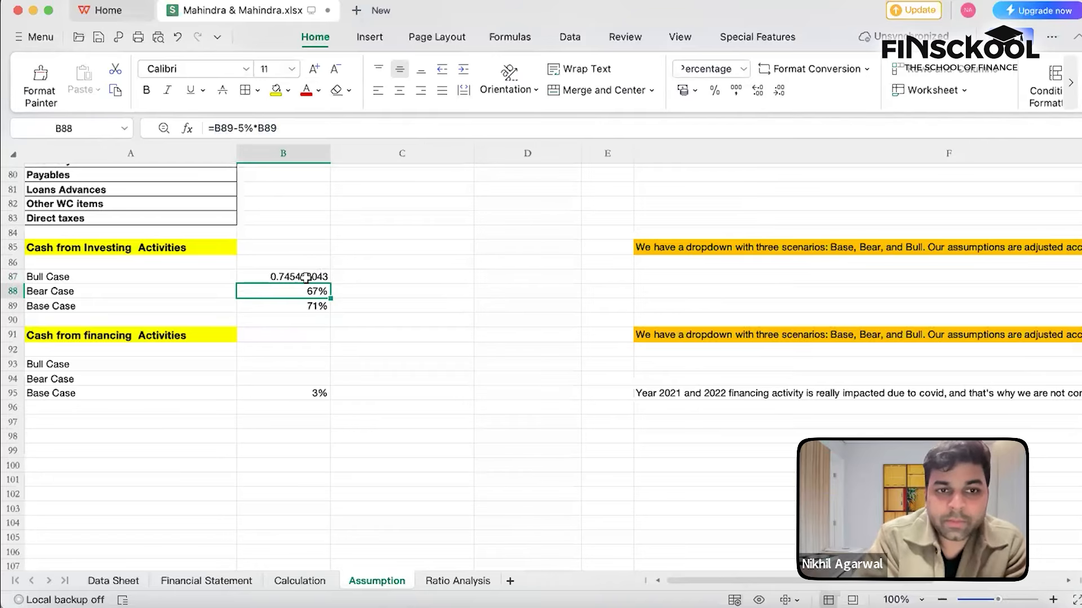
left_click(306, 278)
left_click(714, 91)
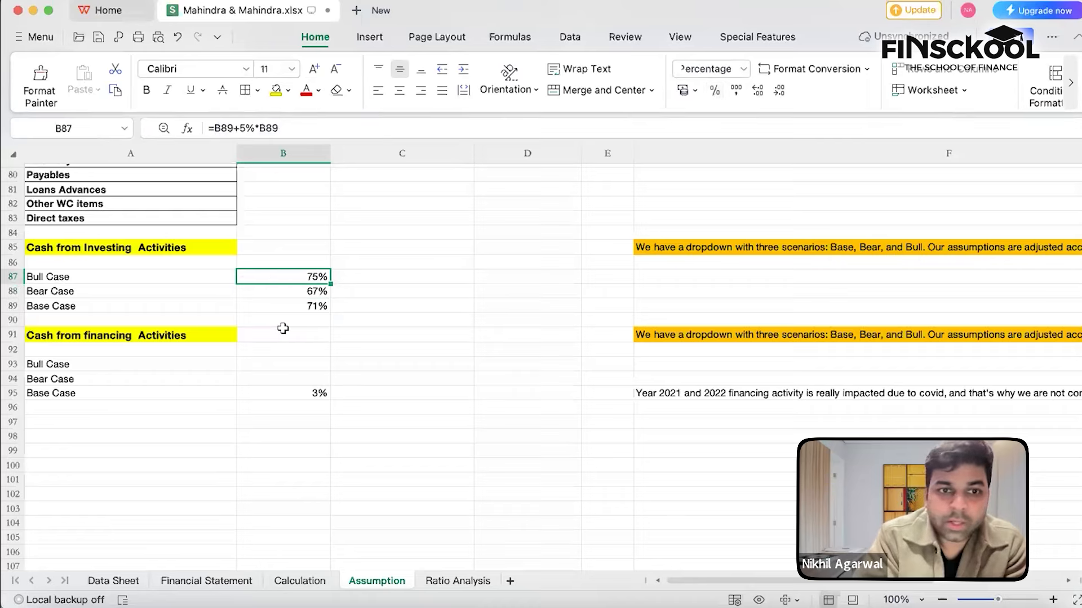
Enter the financing activities Bear Case in B94 as =B95-5%*B95, formatted as a percentage with one decimal place
left_click(291, 382)
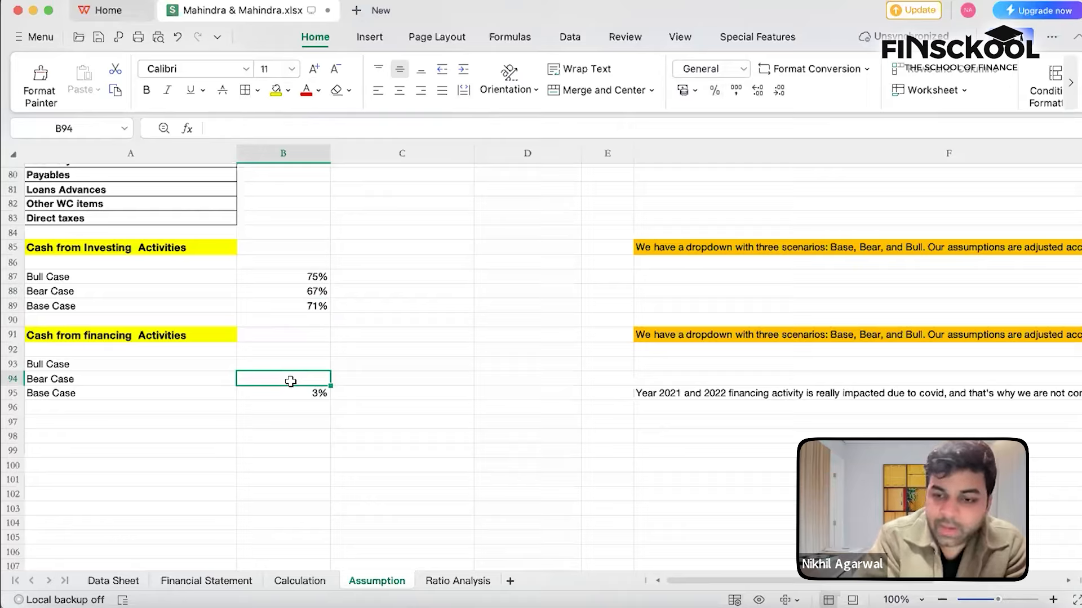
type("=")
key("Down")
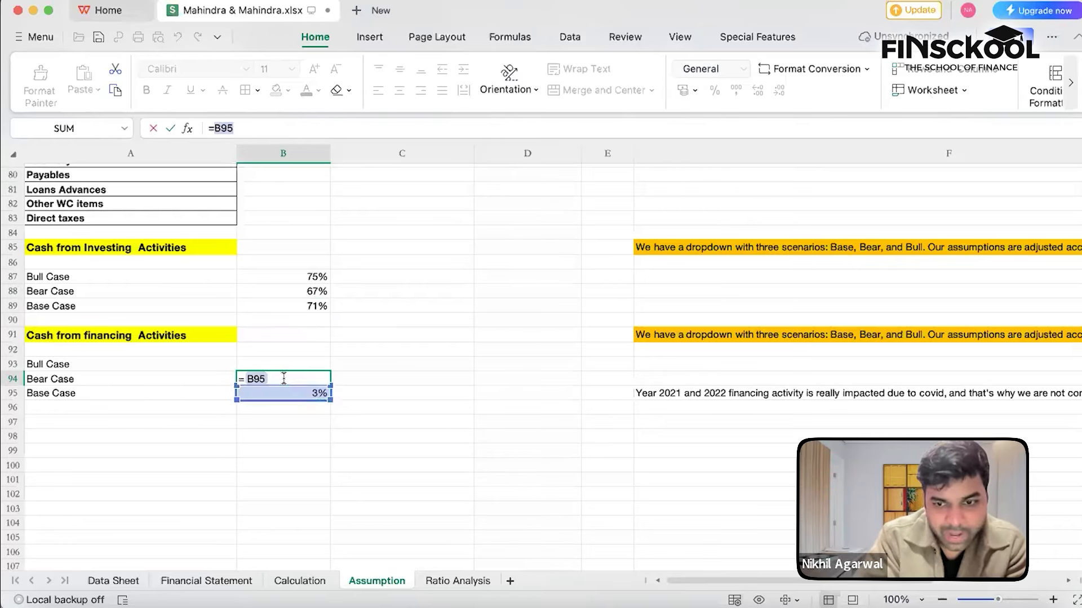
type("-")
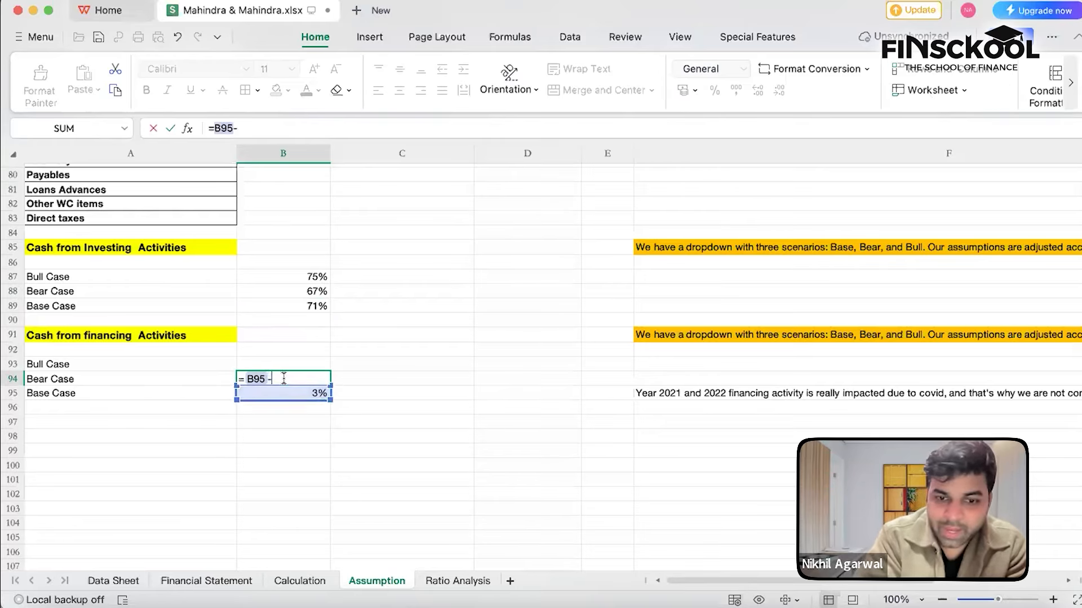
type("5%*")
left_click(279, 395)
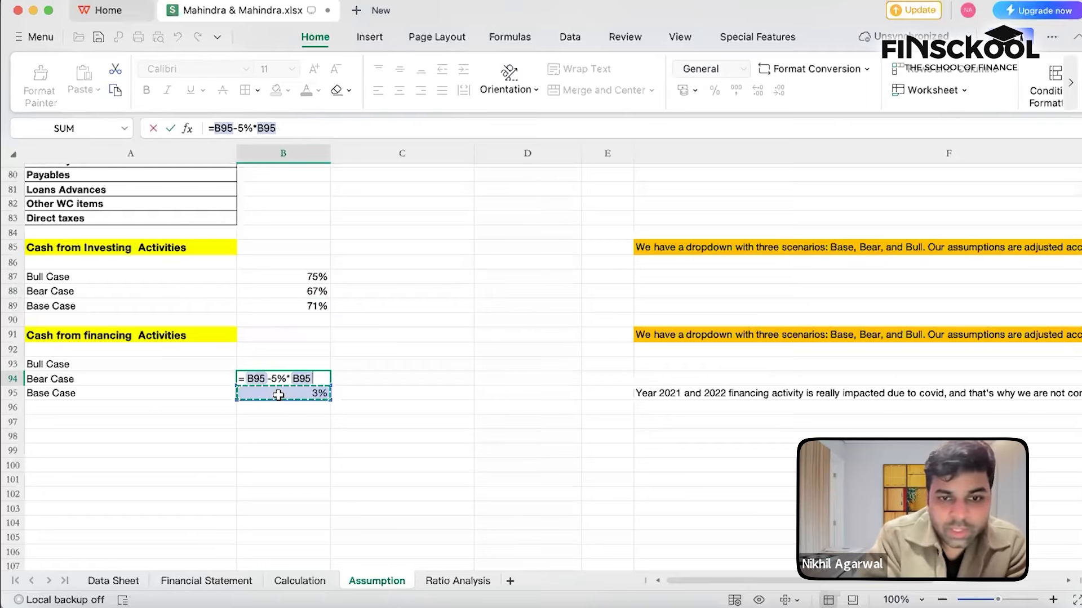
key("Return")
left_click(285, 379)
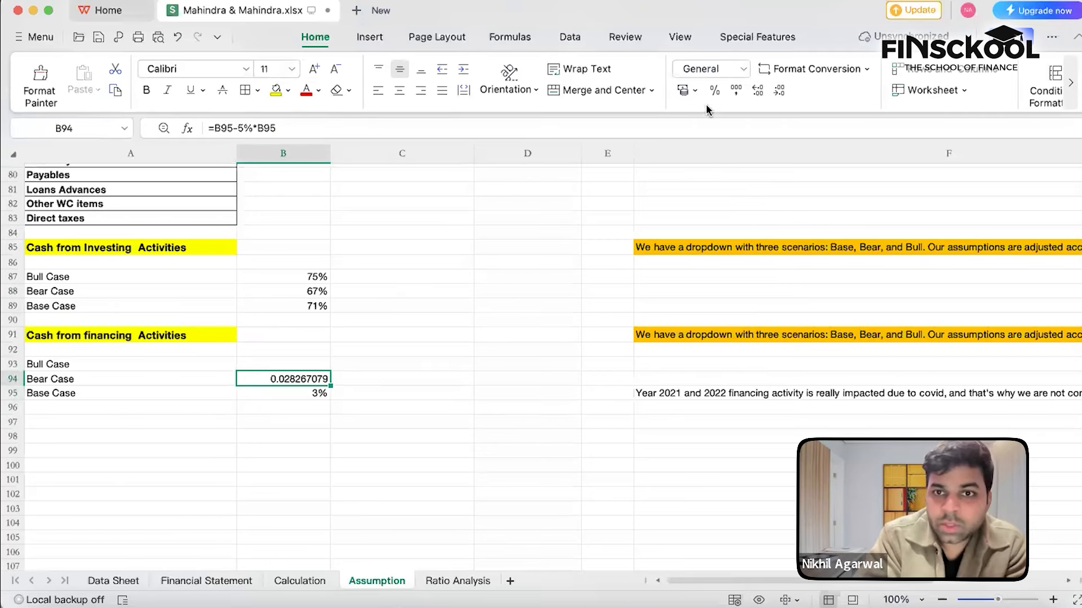
left_click(714, 90)
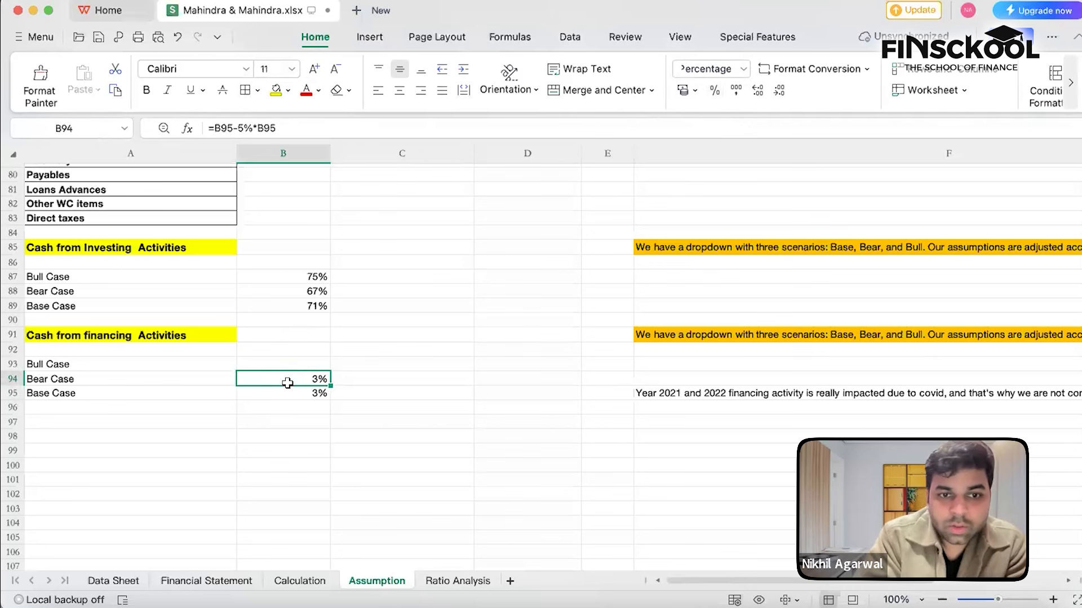
left_click(755, 90)
left_click(755, 91)
left_click(779, 91)
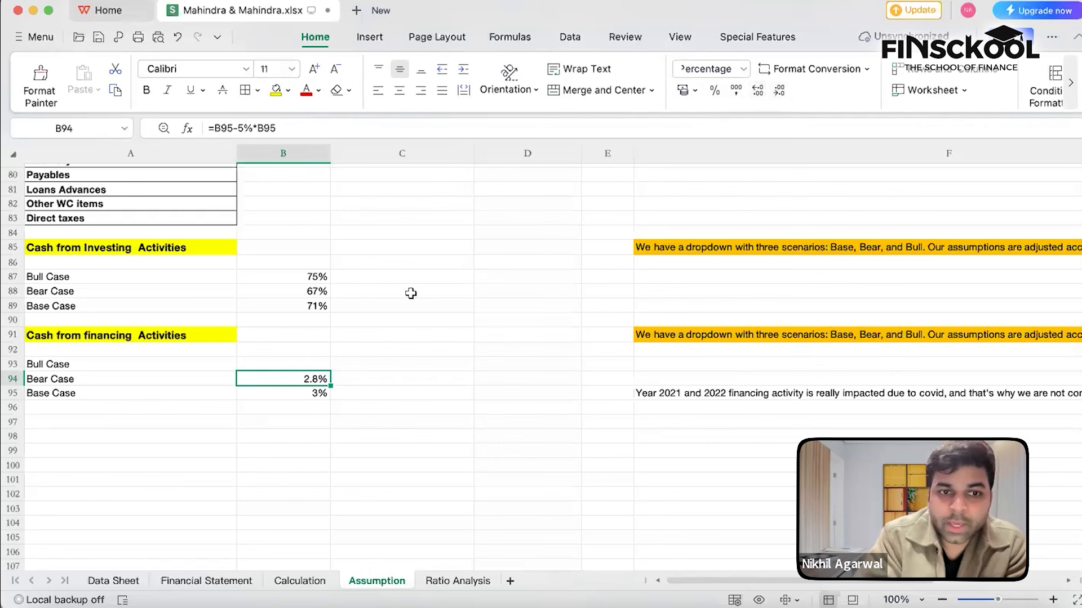
Enter the financing activities Bull Case in B93 as =B95+5%*B95 and format it as a percentage
left_click(287, 368)
type("=")
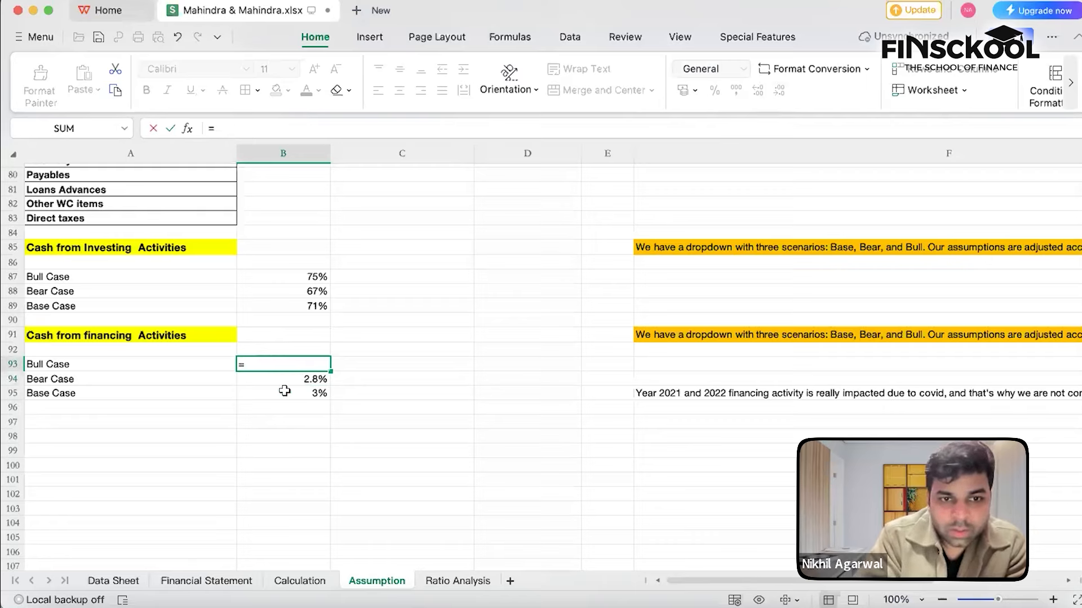
left_click(284, 393)
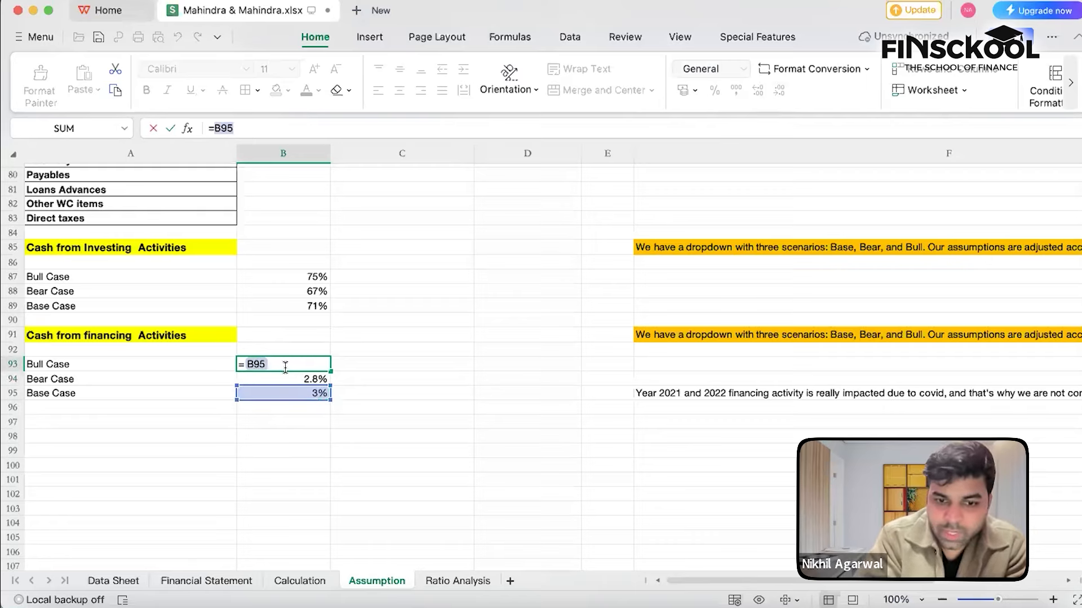
type("+5%*")
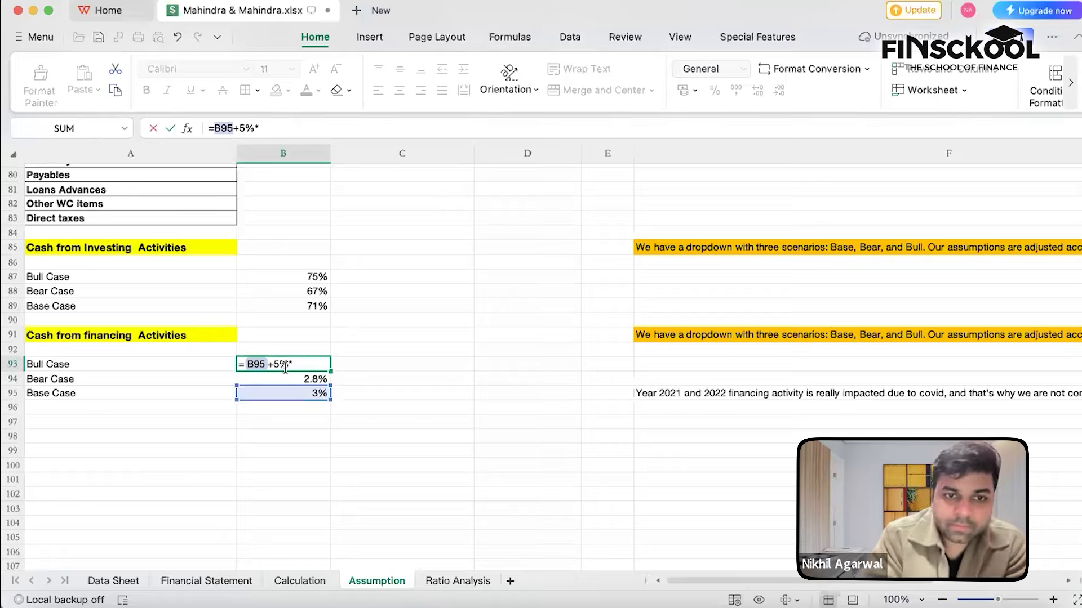
left_click(276, 391)
key("Return")
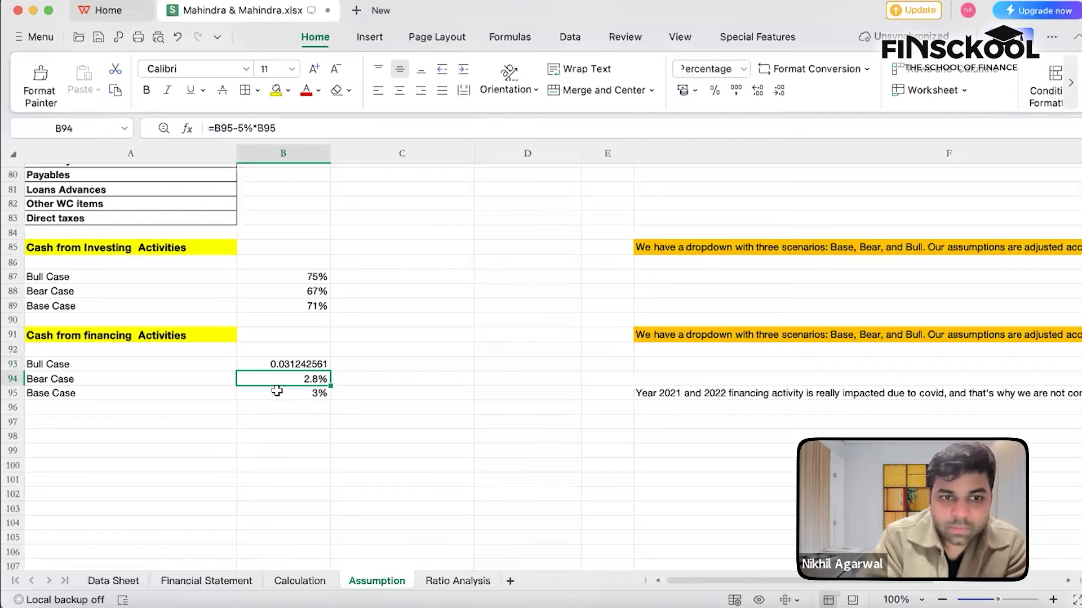
key("Up")
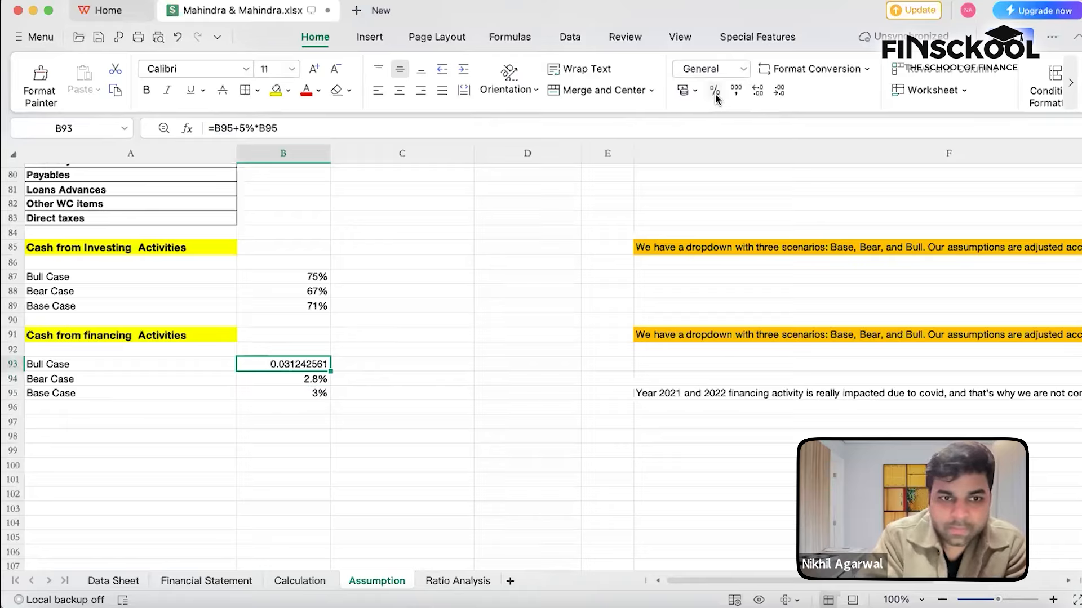
left_click(715, 91)
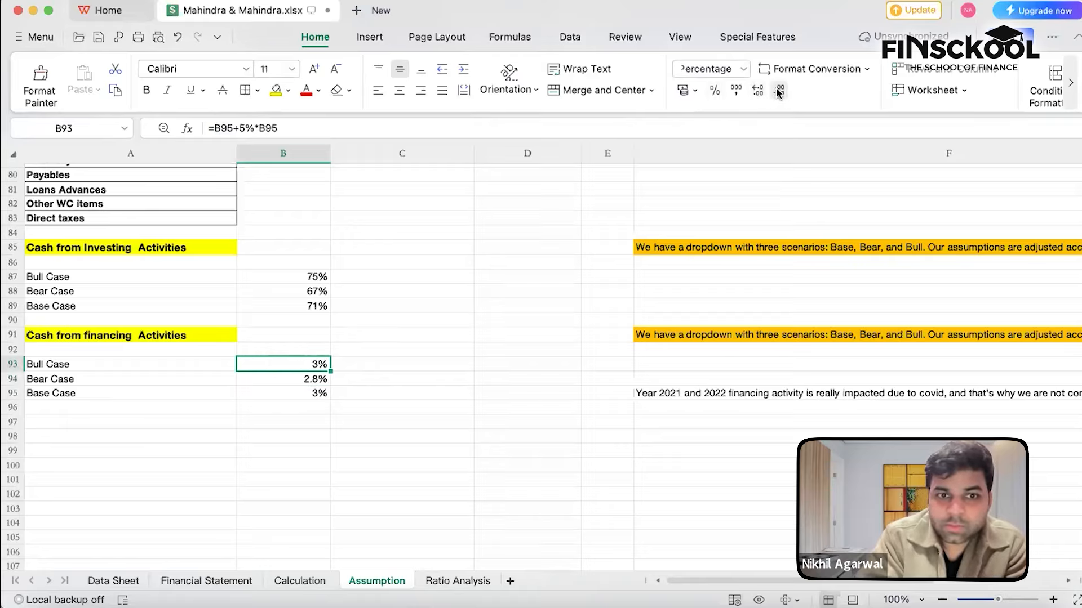
Check the financing Bull Case formula in B93 and show its percentage with two decimal places
left_click(263, 378)
left_click(274, 363)
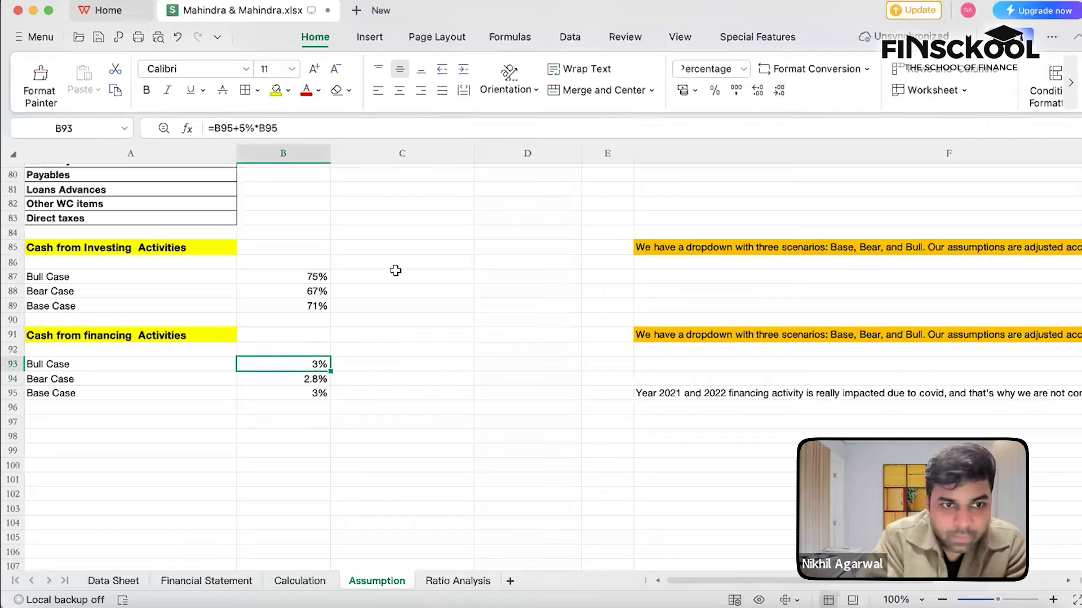
left_click(257, 397)
left_click(268, 365)
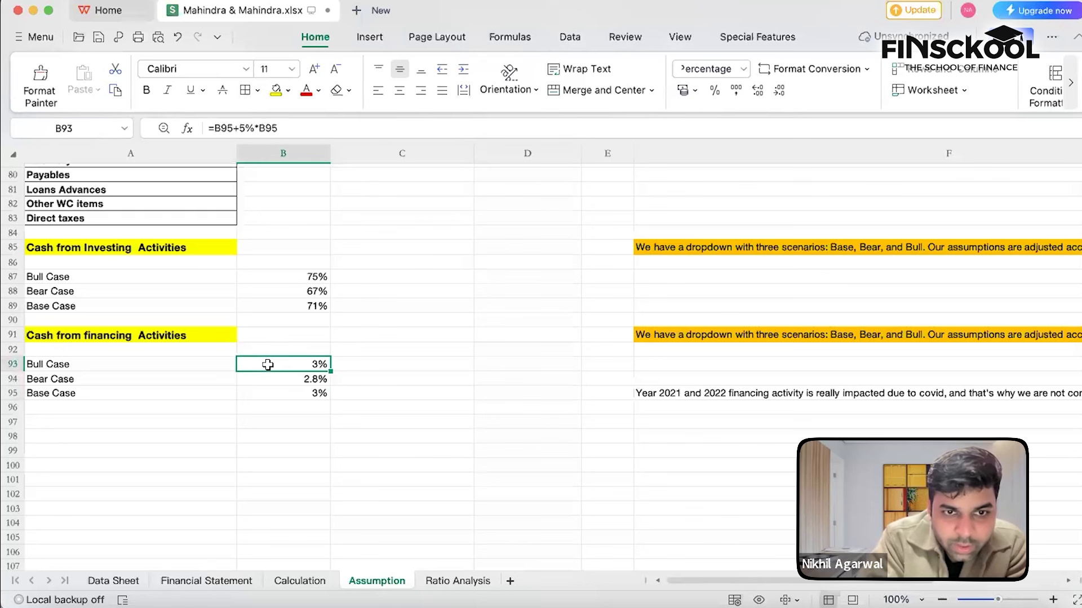
double_click(268, 365)
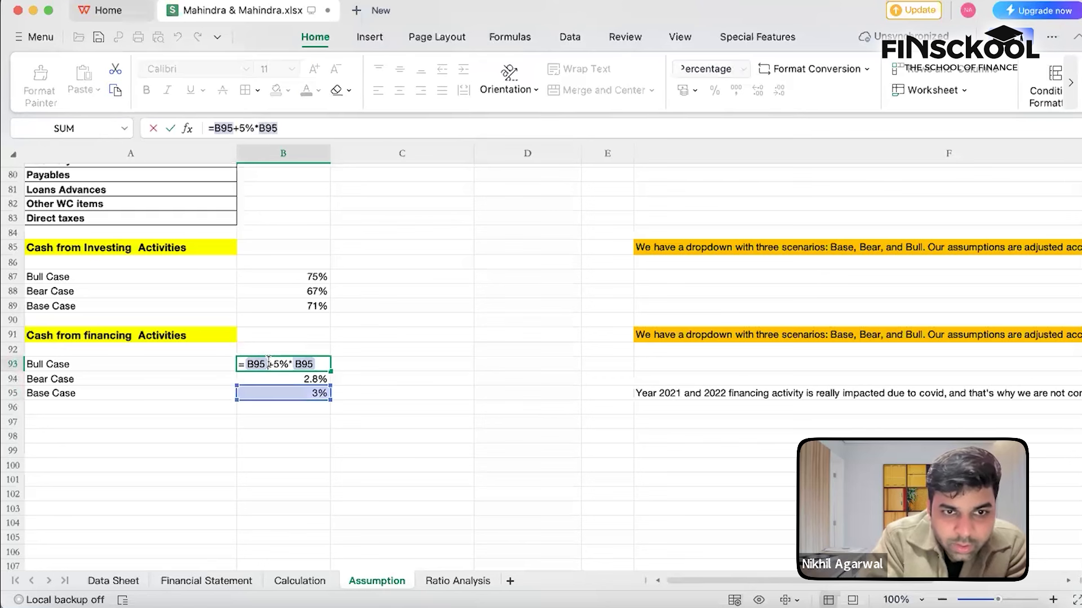
key("Return")
left_click(324, 361)
left_click(756, 92)
left_click(756, 92)
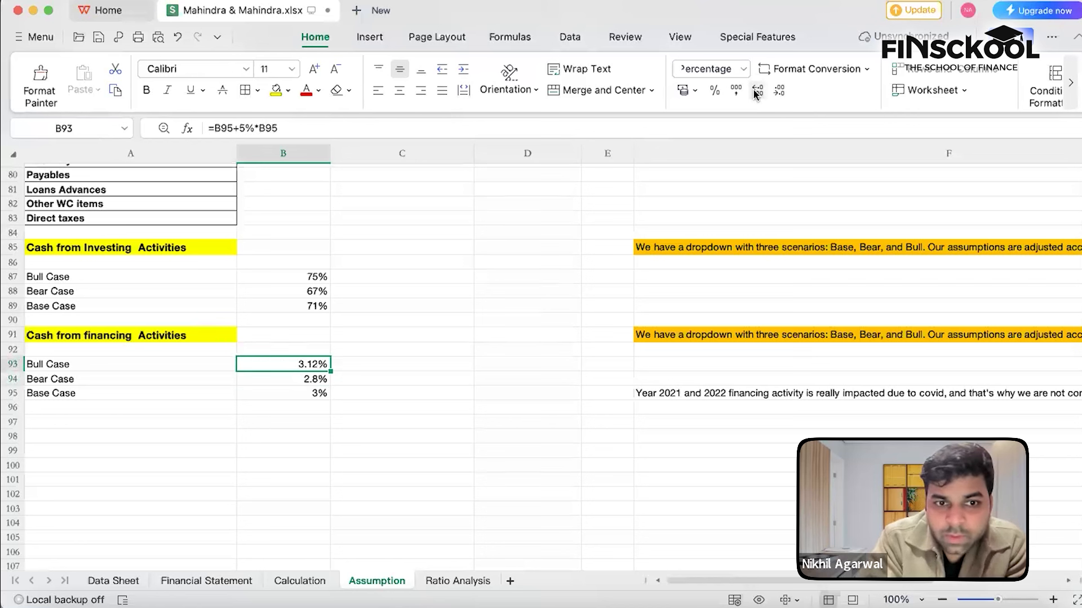
left_click(352, 435)
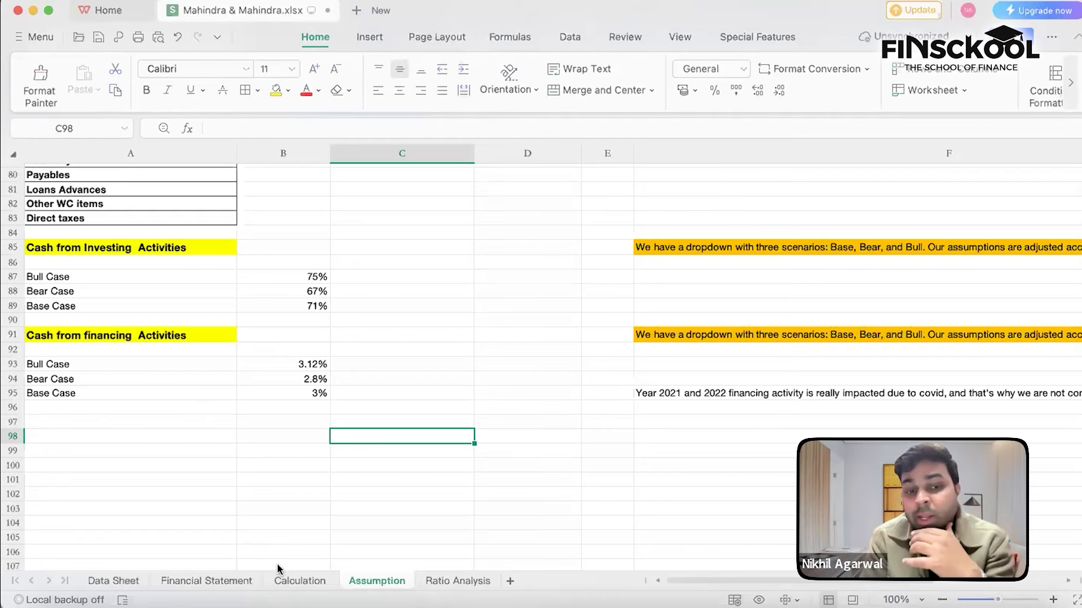
left_click(299, 581)
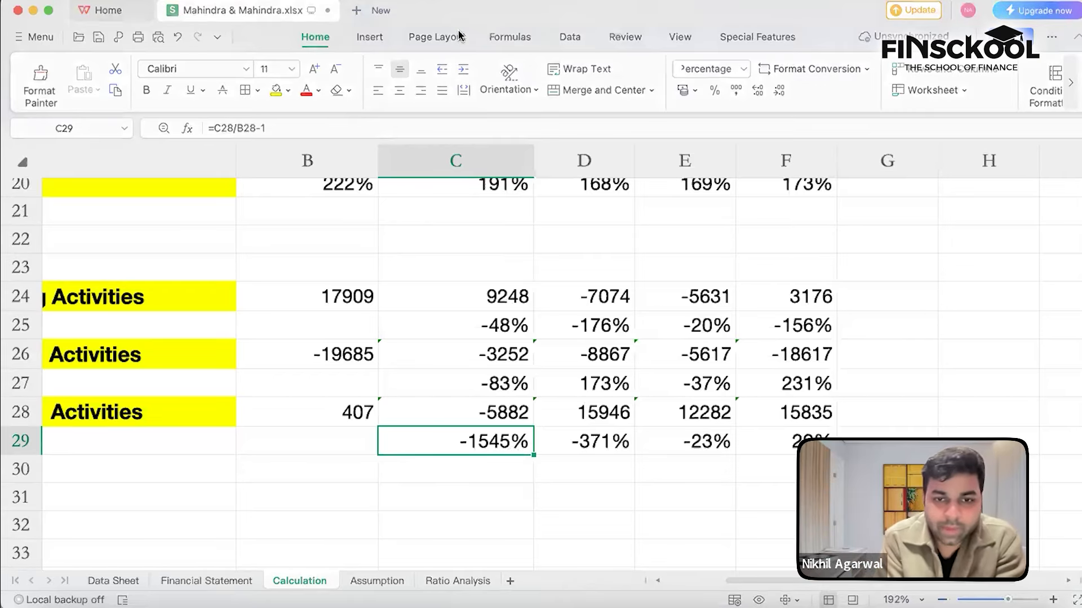
left_click(364, 580)
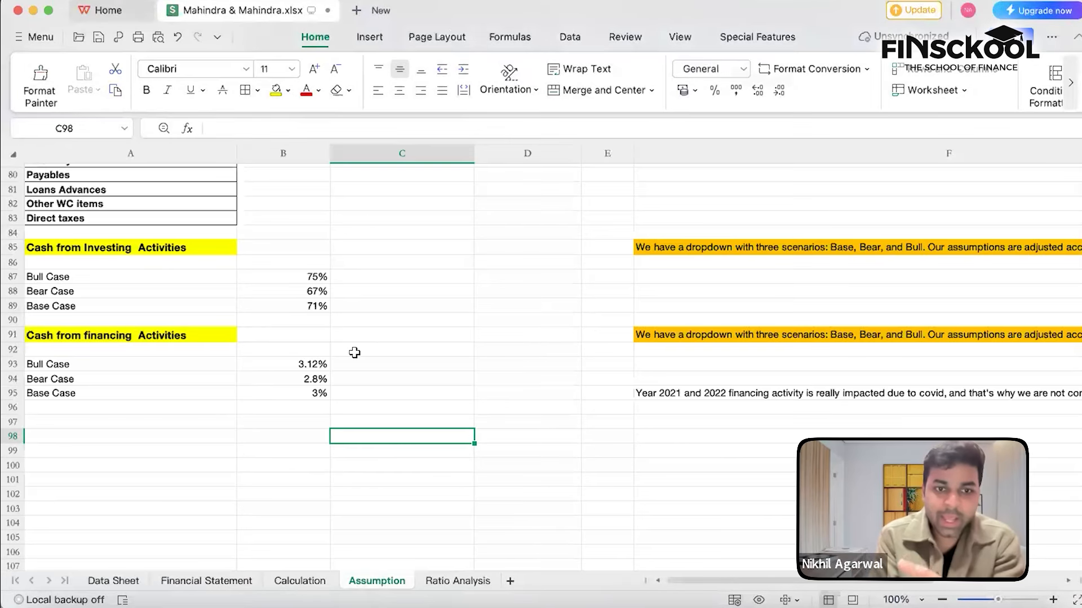
scroll(355, 353, "up", 1)
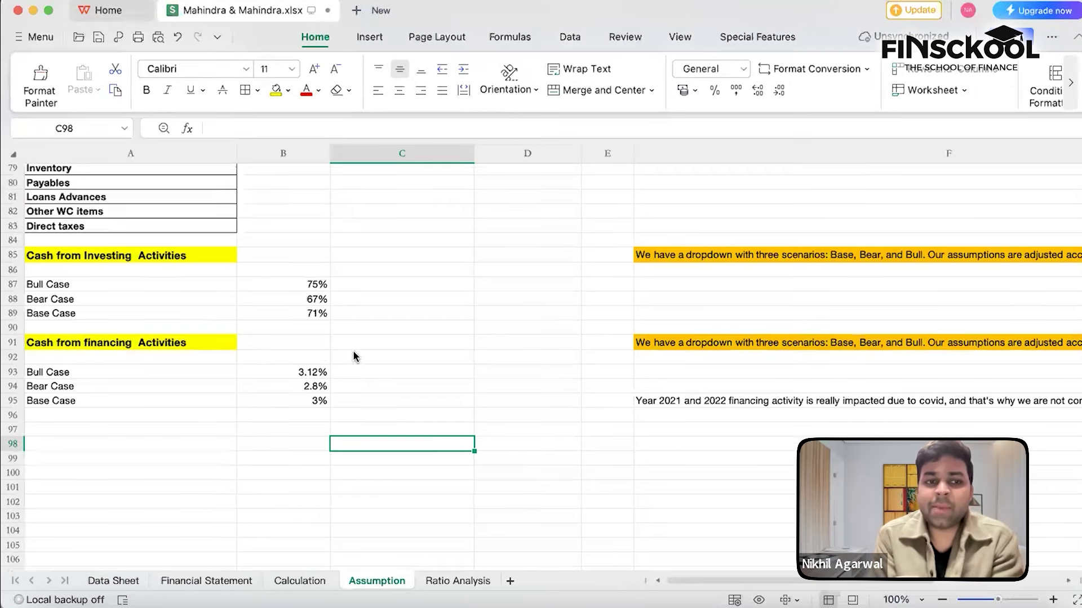
left_click(375, 251)
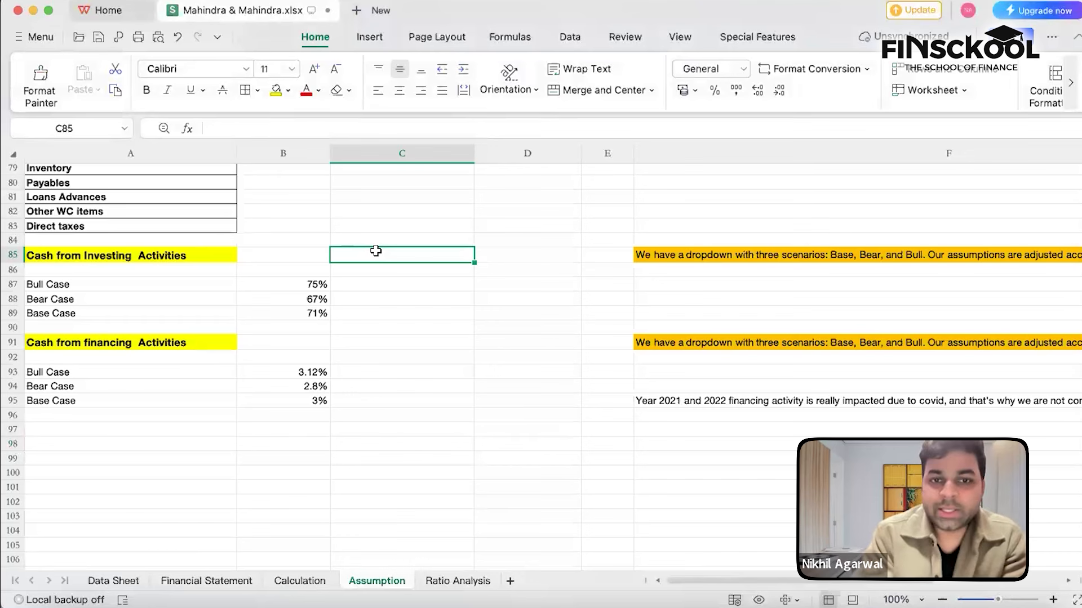
Copy the scenario dropdown from C72 into C85 for investing activities and C91 for financing activities
scroll(375, 251, "up", 3)
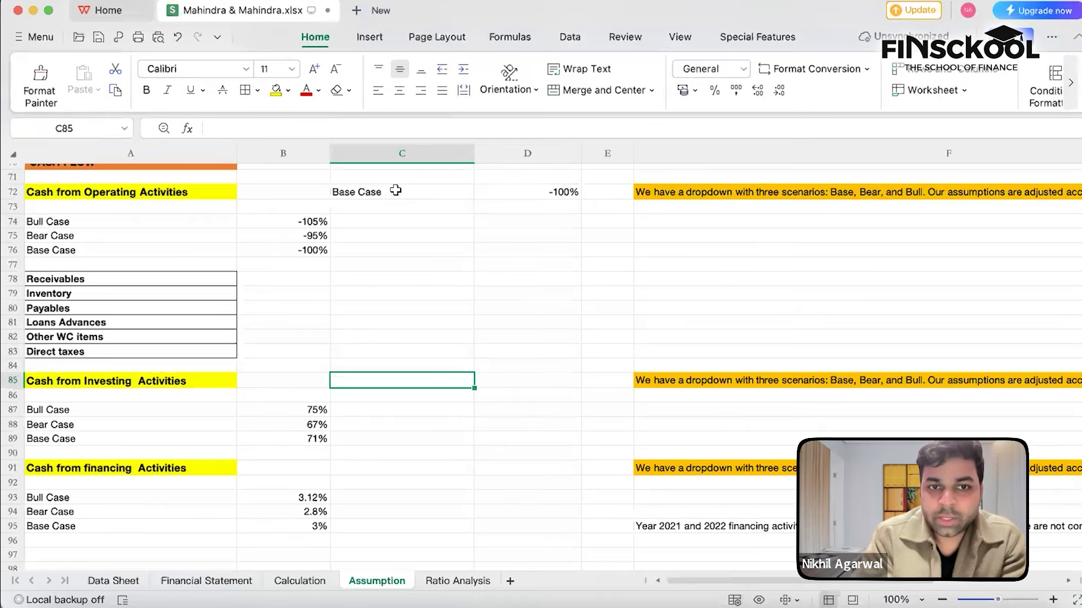
left_click(393, 190)
right_click(421, 194)
left_click(488, 214)
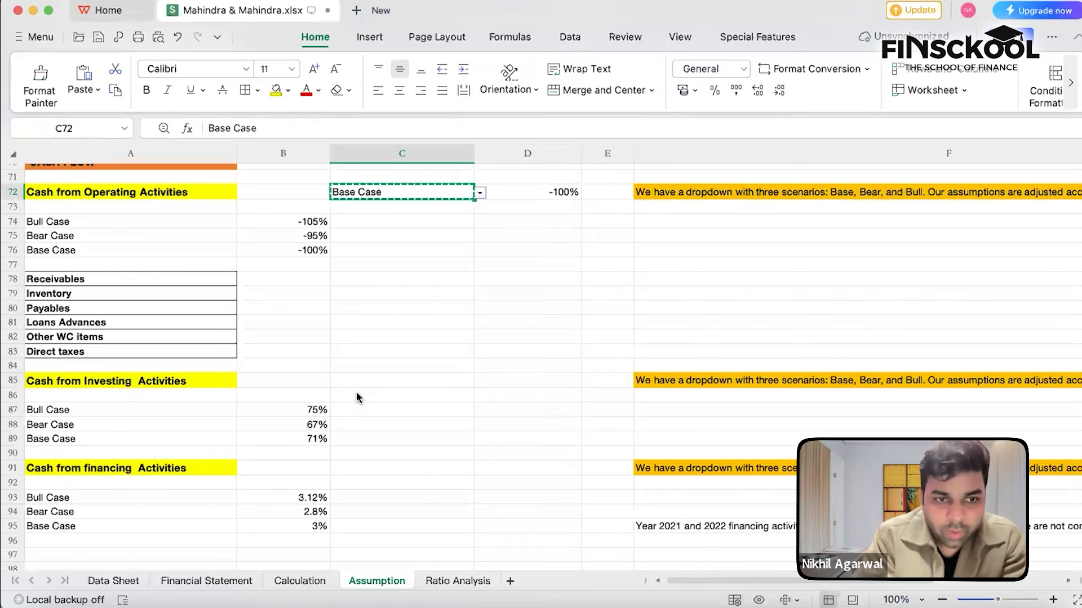
left_click(360, 381)
key("ctrl+v")
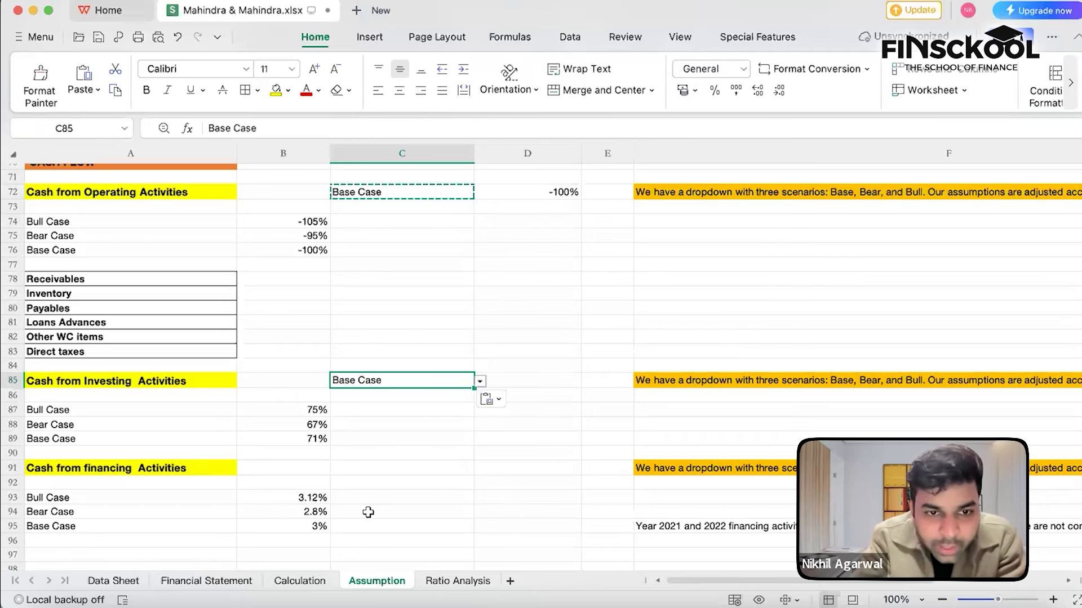
right_click(369, 380)
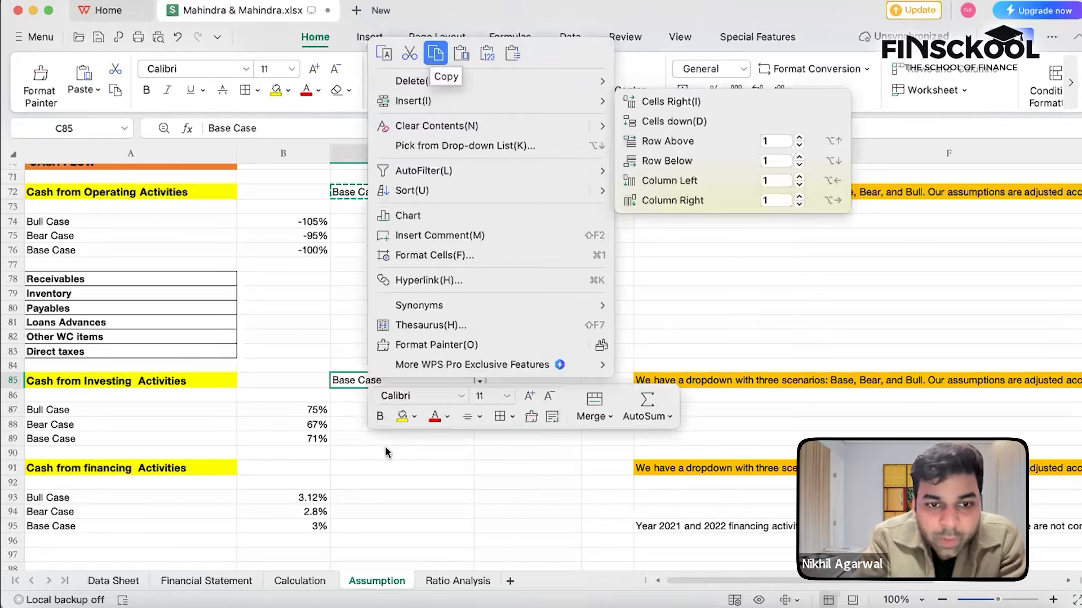
left_click(370, 465)
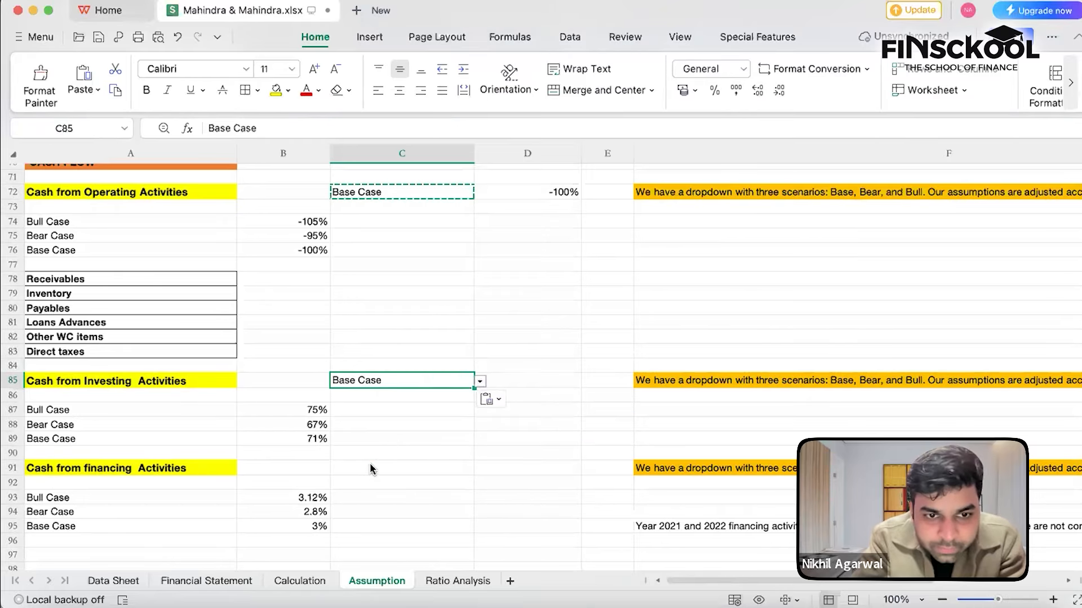
left_click(370, 462)
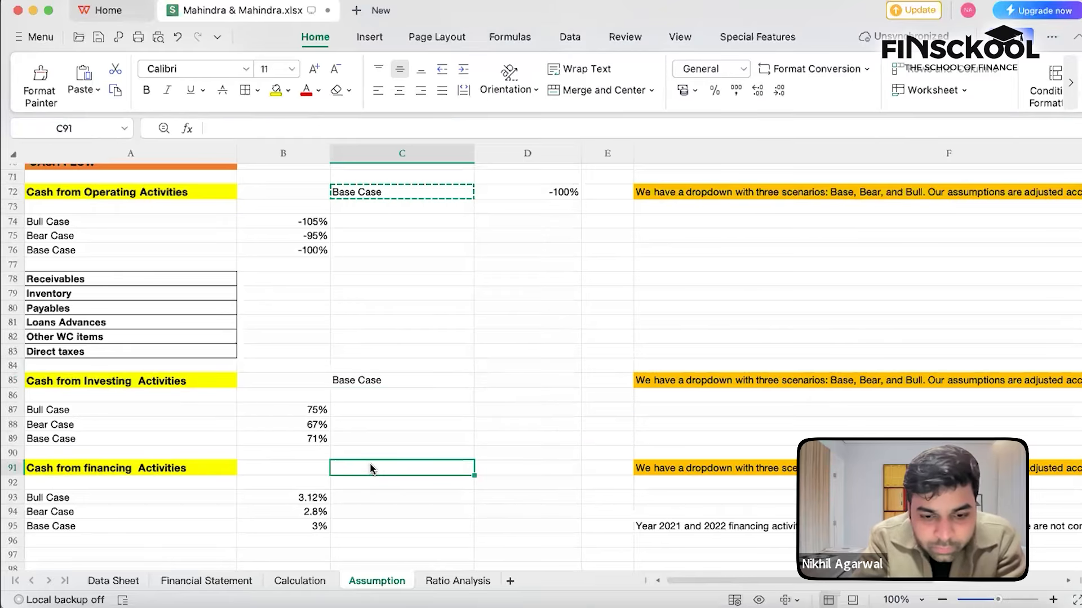
Start an IF formula in D85 that returns B89 when C85 equals "Base Case"
left_click(514, 382)
type("=")
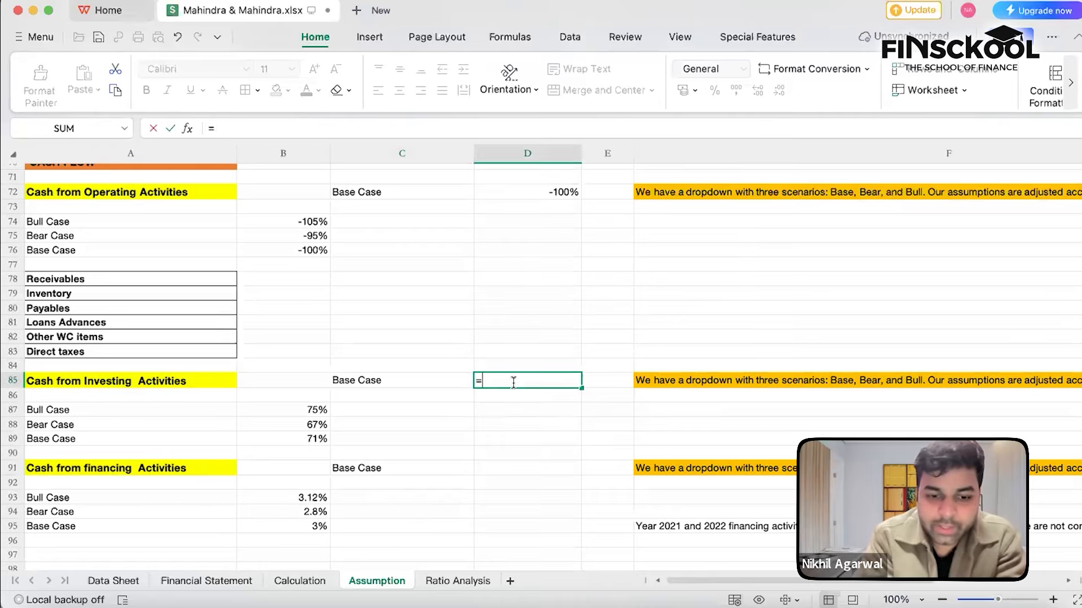
type("if")
double_click(522, 407)
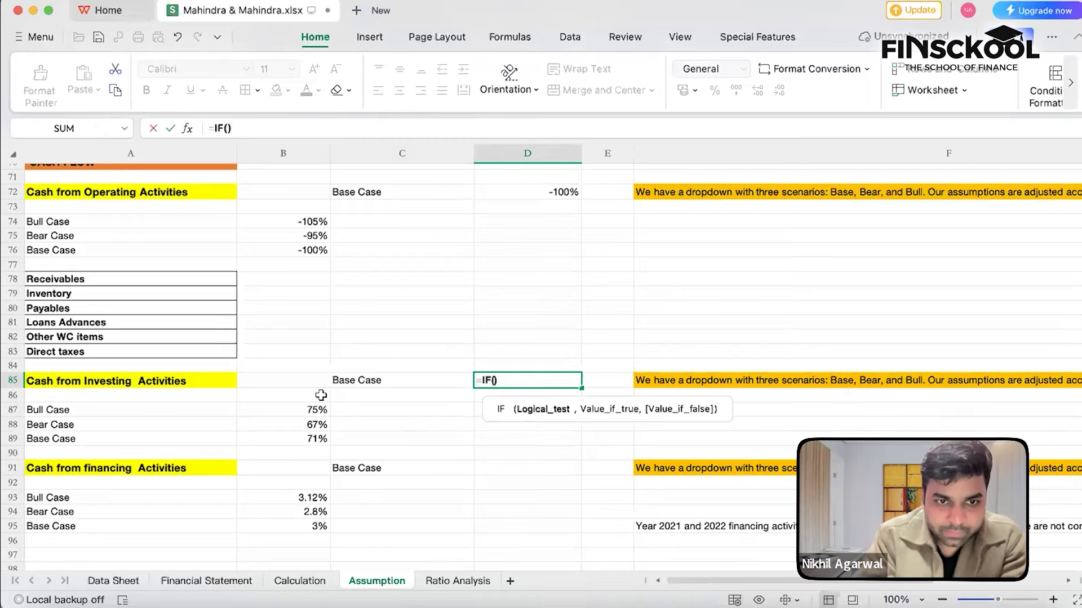
left_click(387, 381)
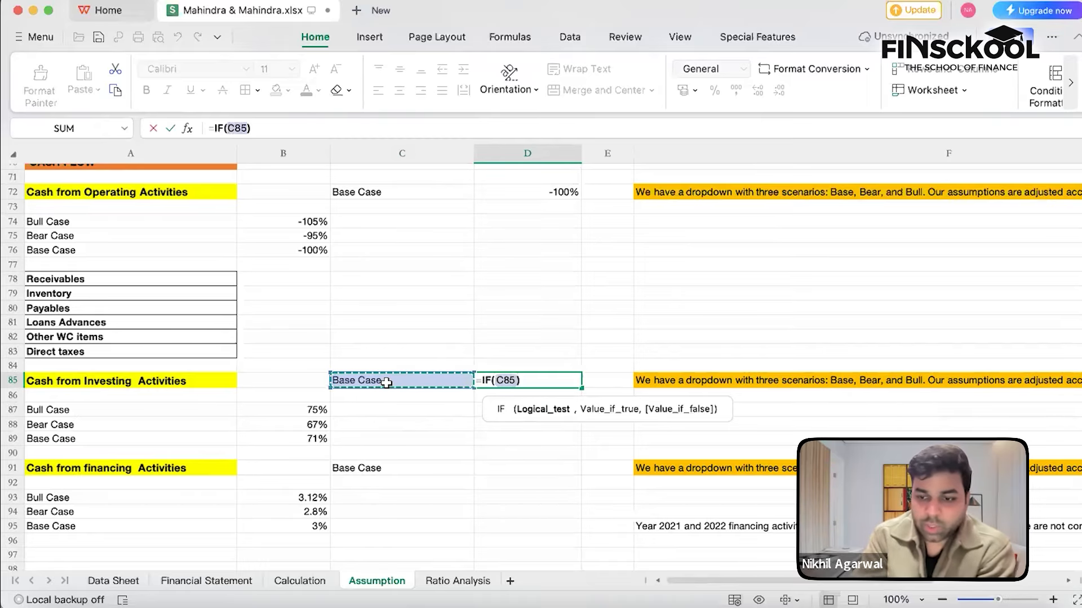
type("=")
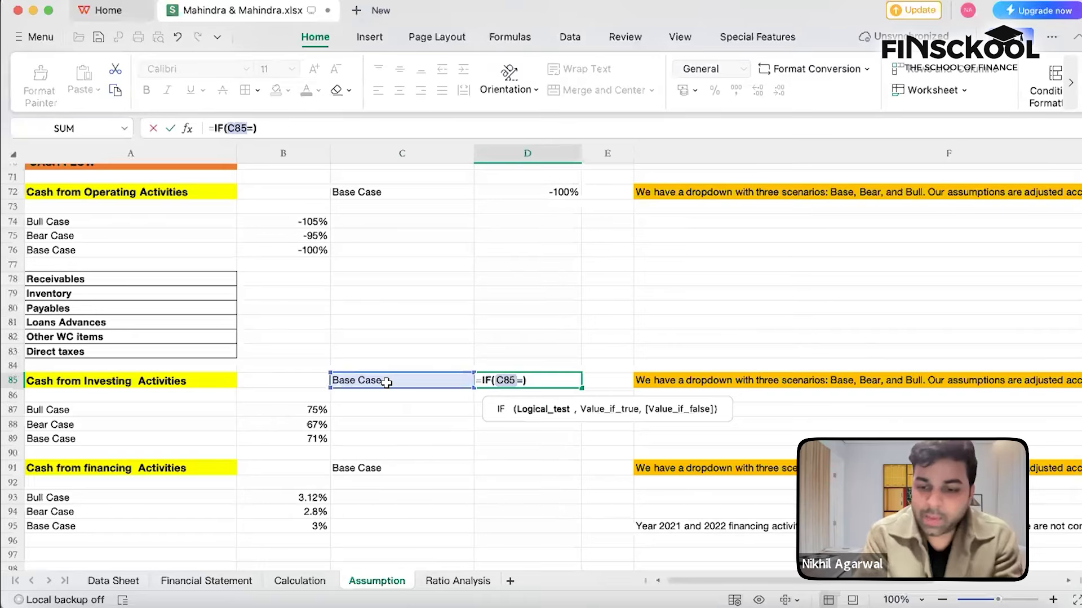
type("\"")
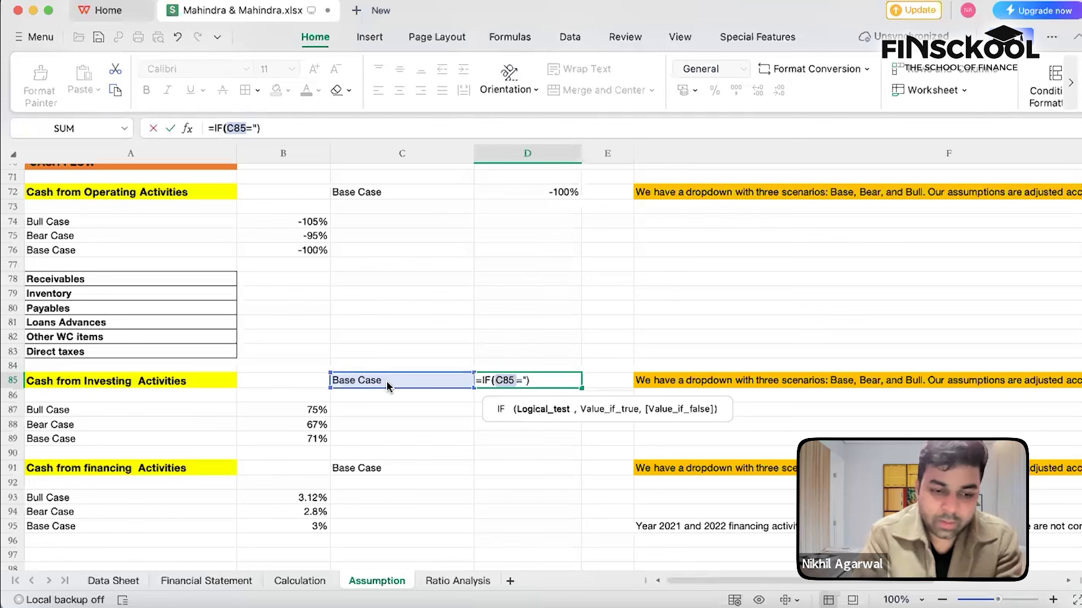
type("Base Ca")
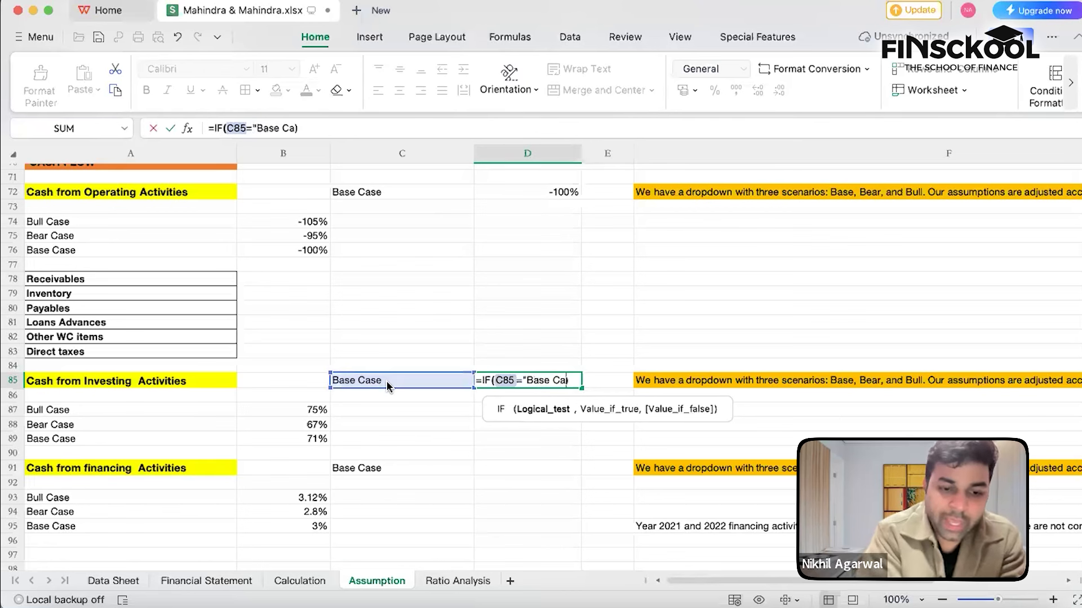
type("se")
type("\",")
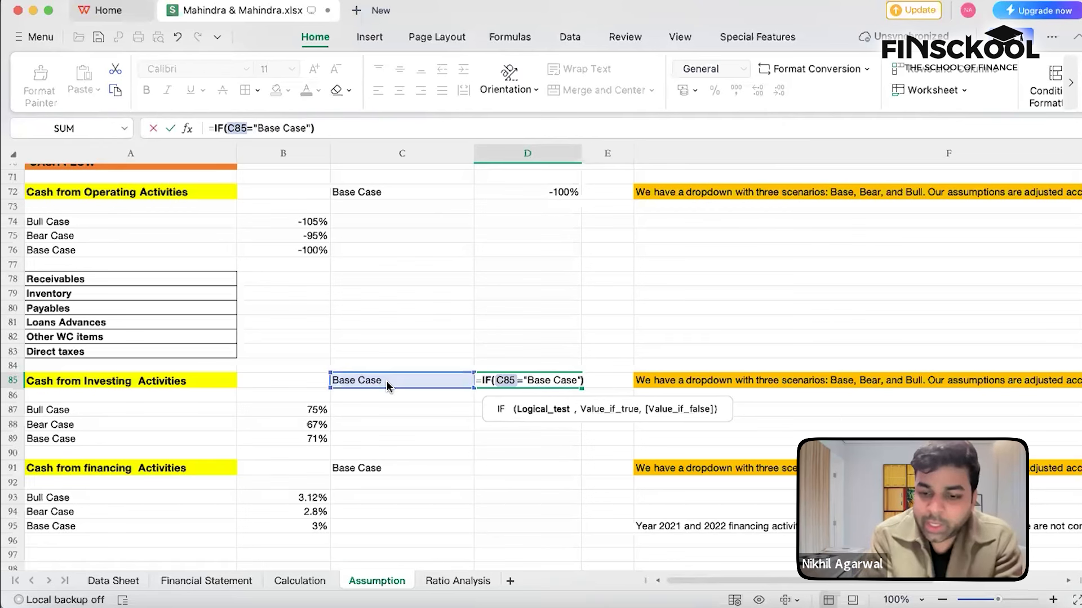
left_click(296, 443)
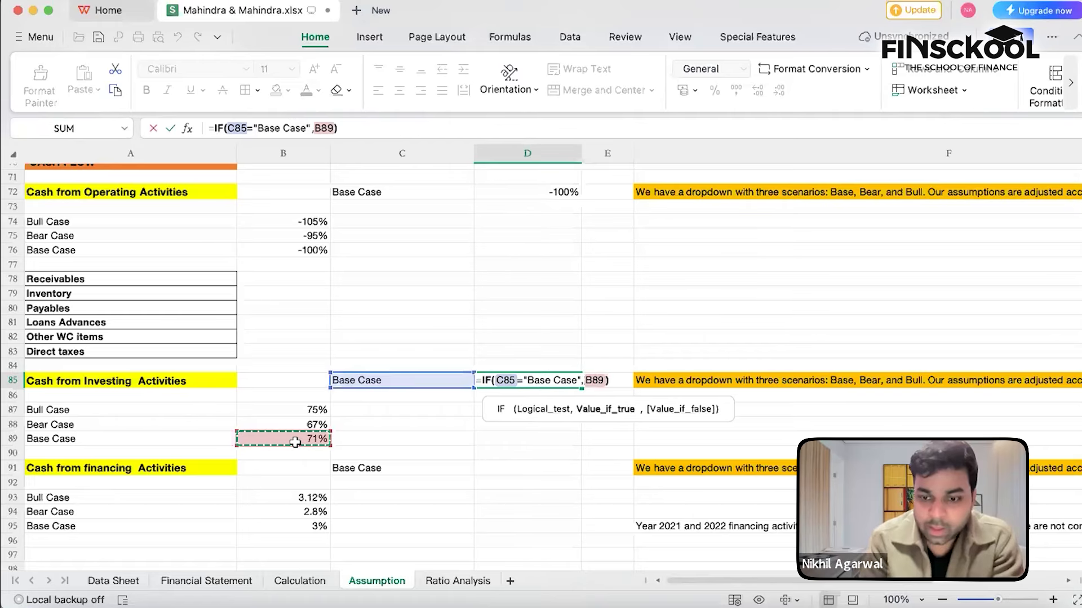
Nest a second IF in the D85 formula that returns B87 when C85 equals "Bull Case"
type(",i")
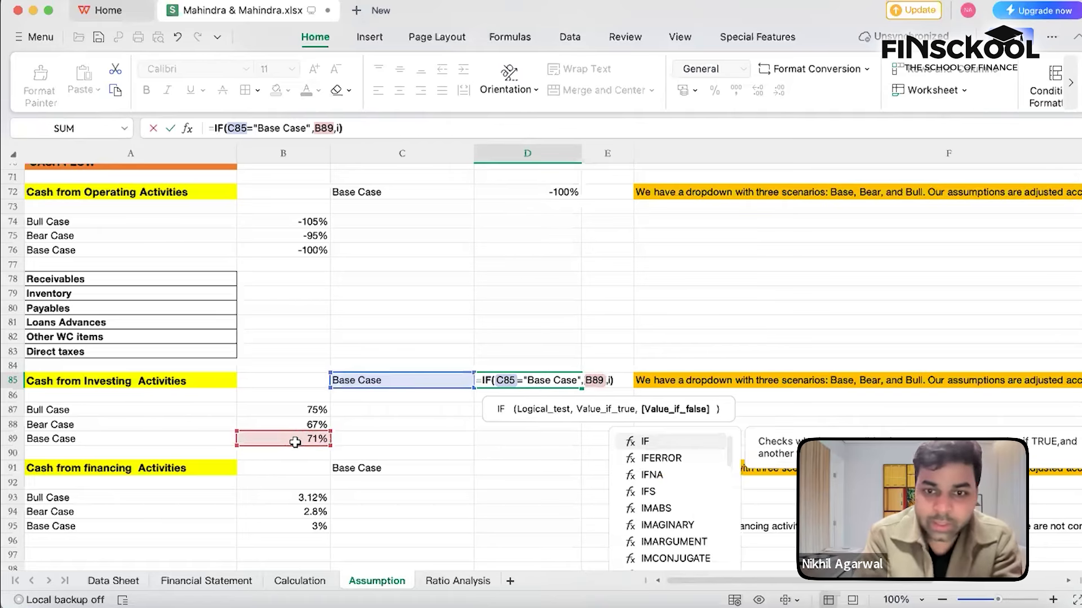
key("Tab")
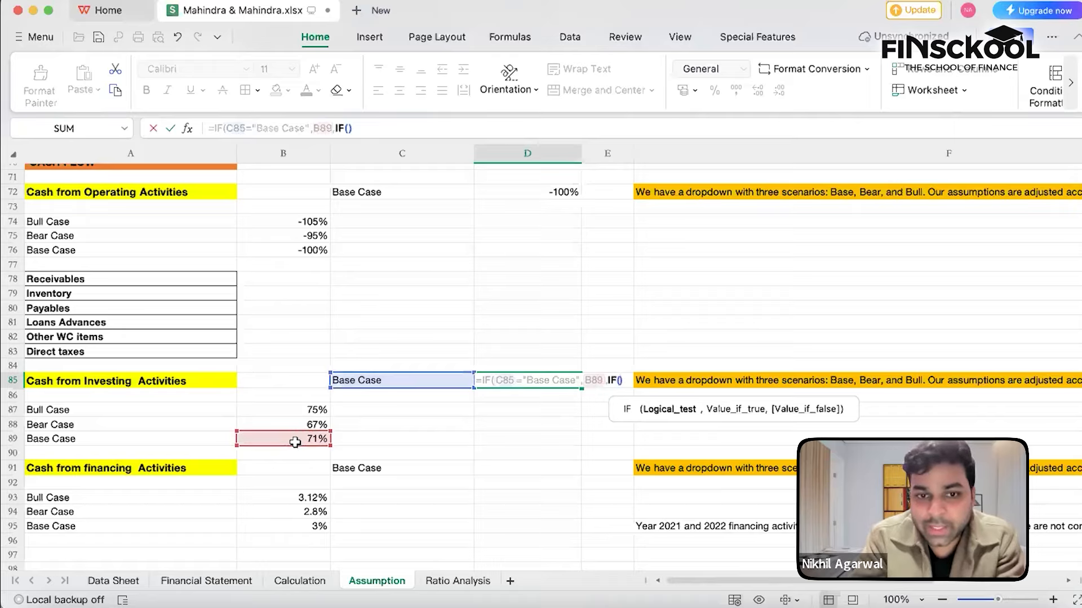
left_click(374, 380)
type("=")
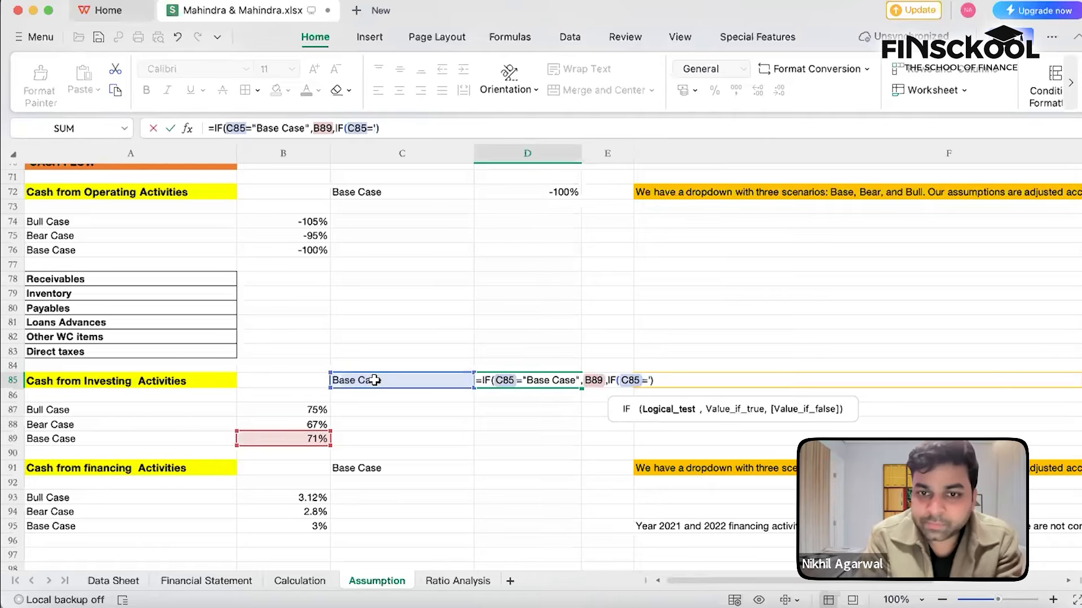
type("\"")
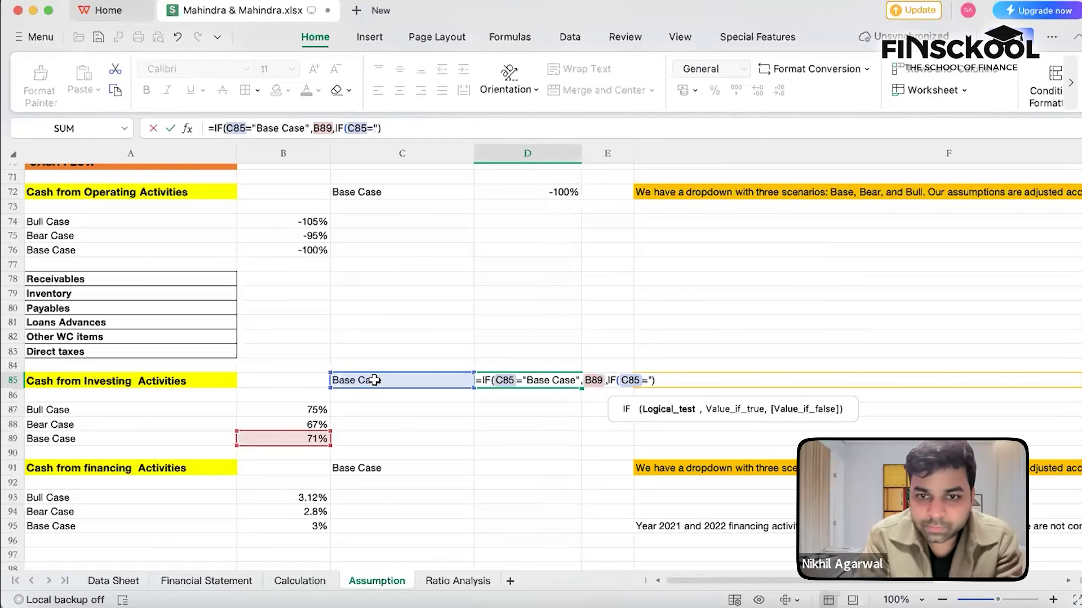
type("Bull Case")
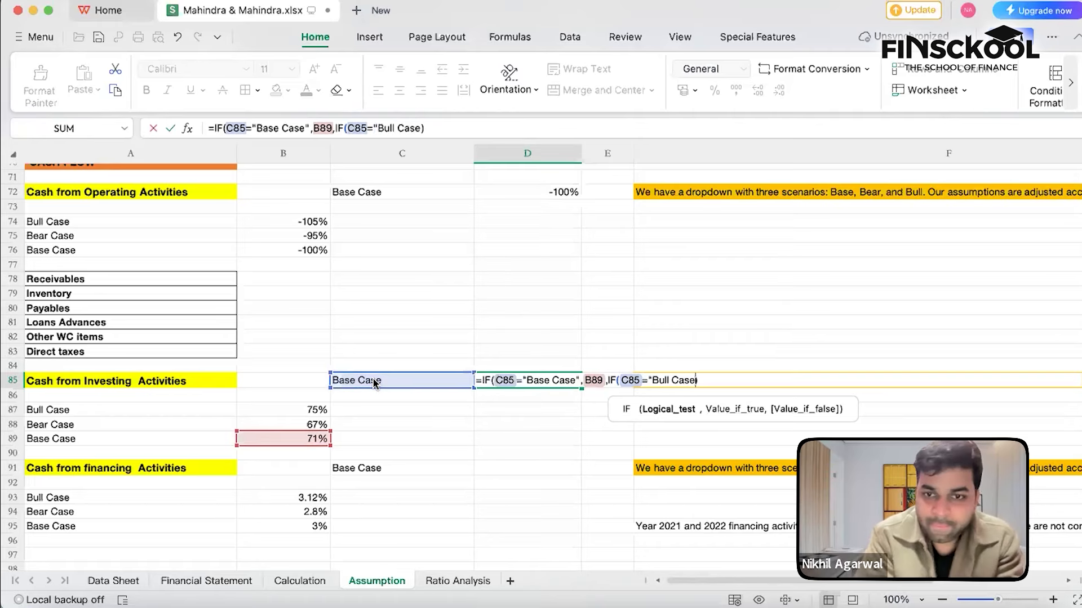
type("\",")
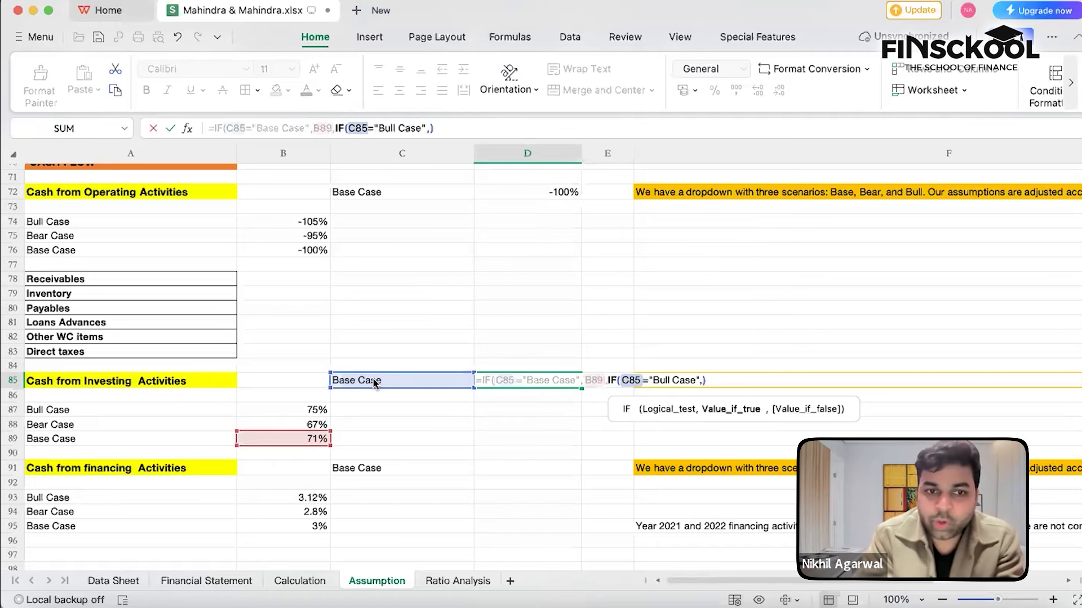
left_click(274, 413)
Complete the D85 formula with a nested IF returning B88 when C85 equals "Bear Case", and format the cell as a percentage
type(",IF(")
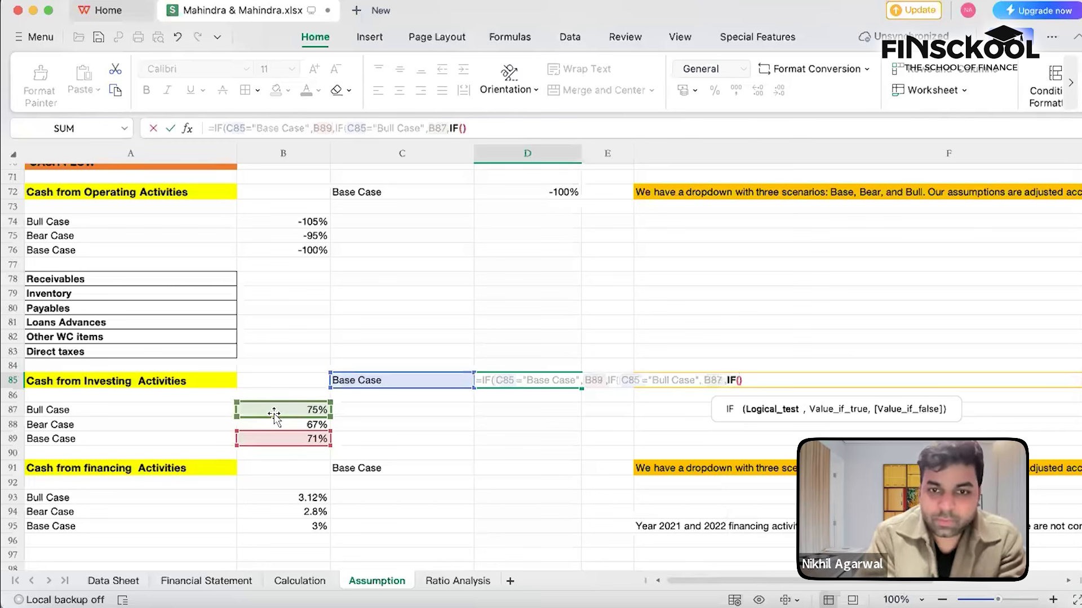
left_click(407, 383)
type("=")
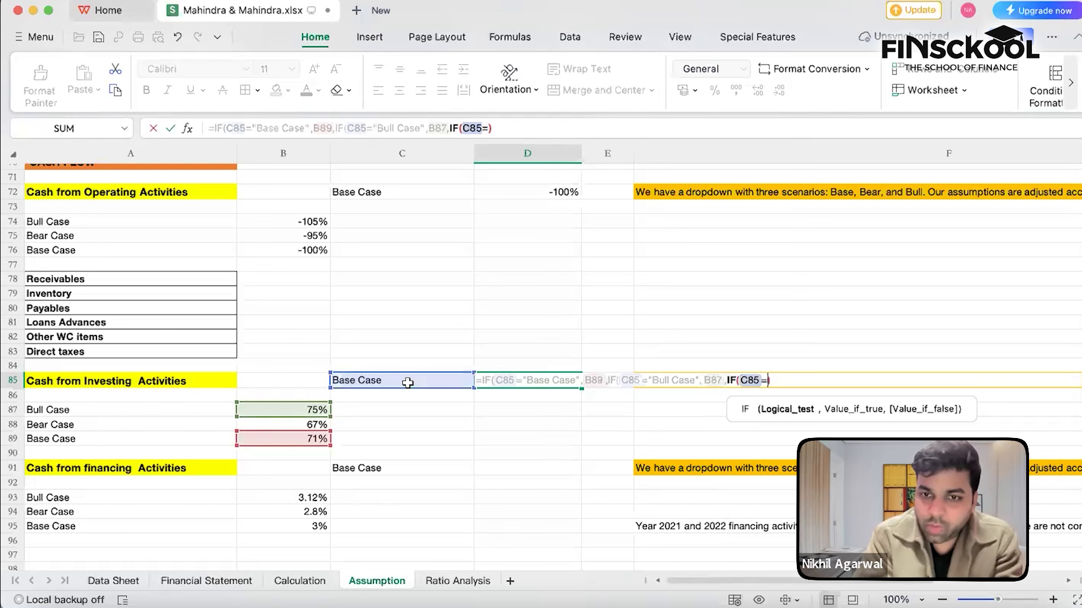
type("\"")
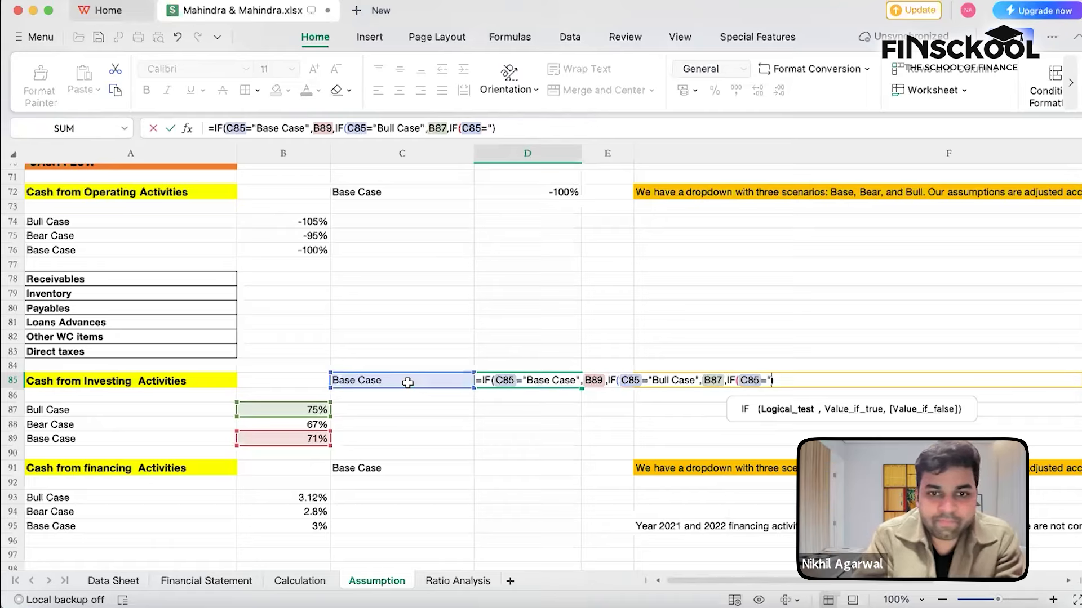
type("Bear Cas")
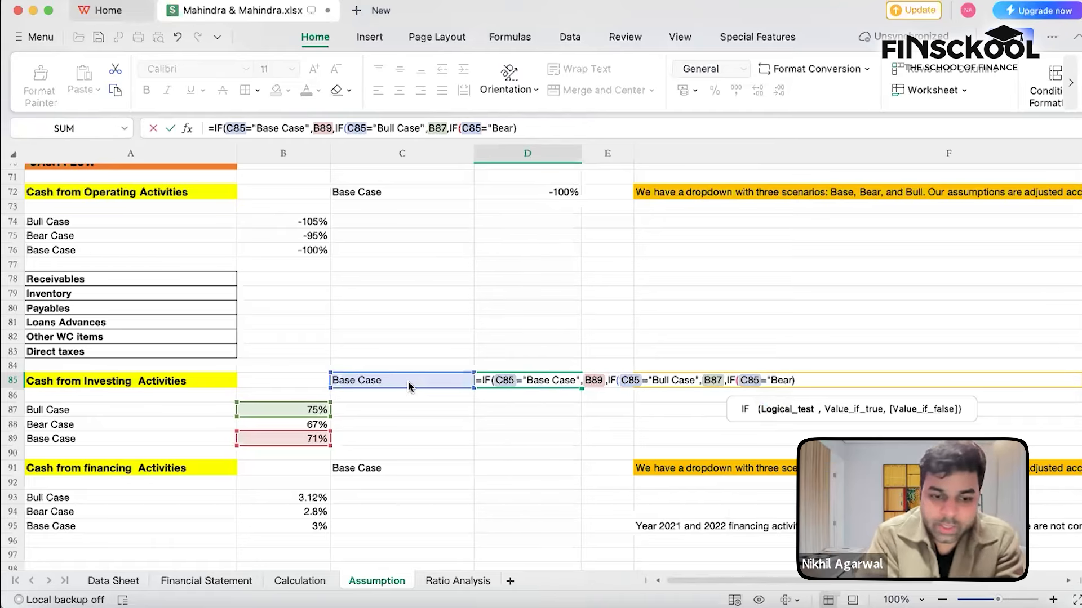
type("e")
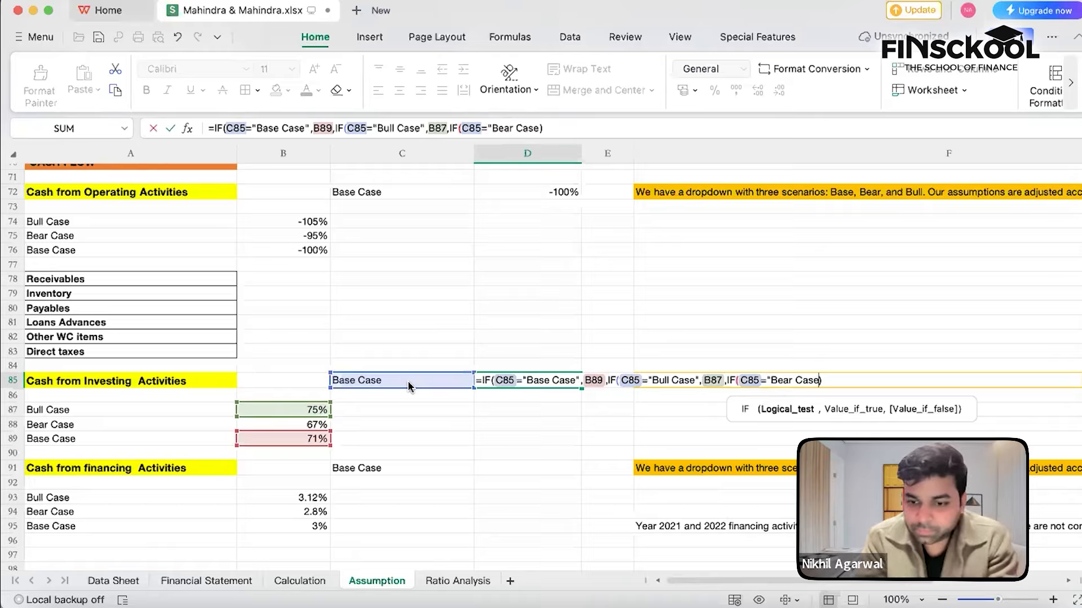
type("\",")
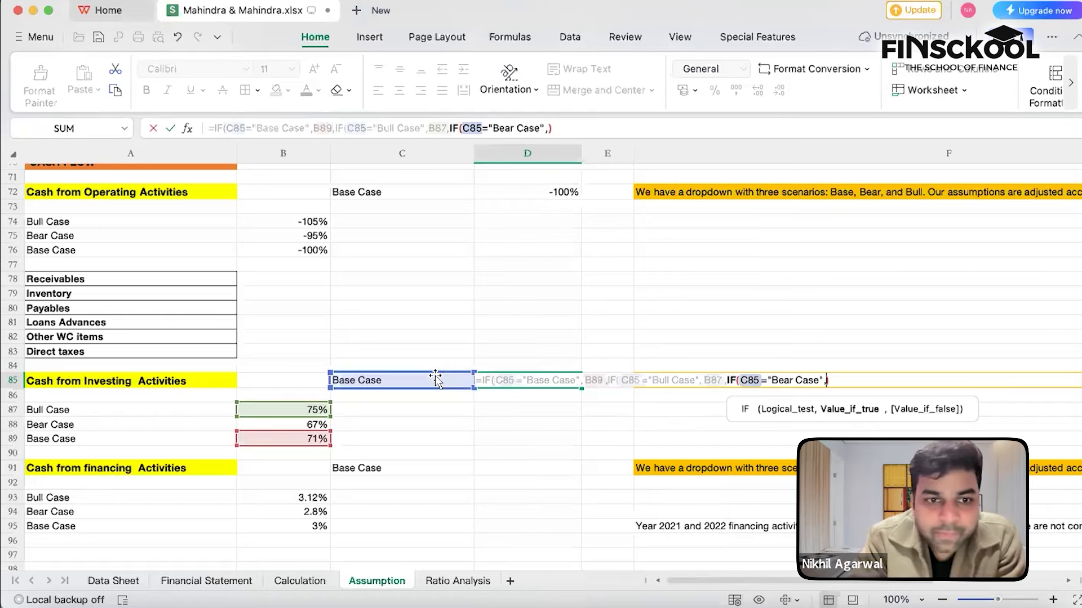
left_click(293, 426)
key("Return")
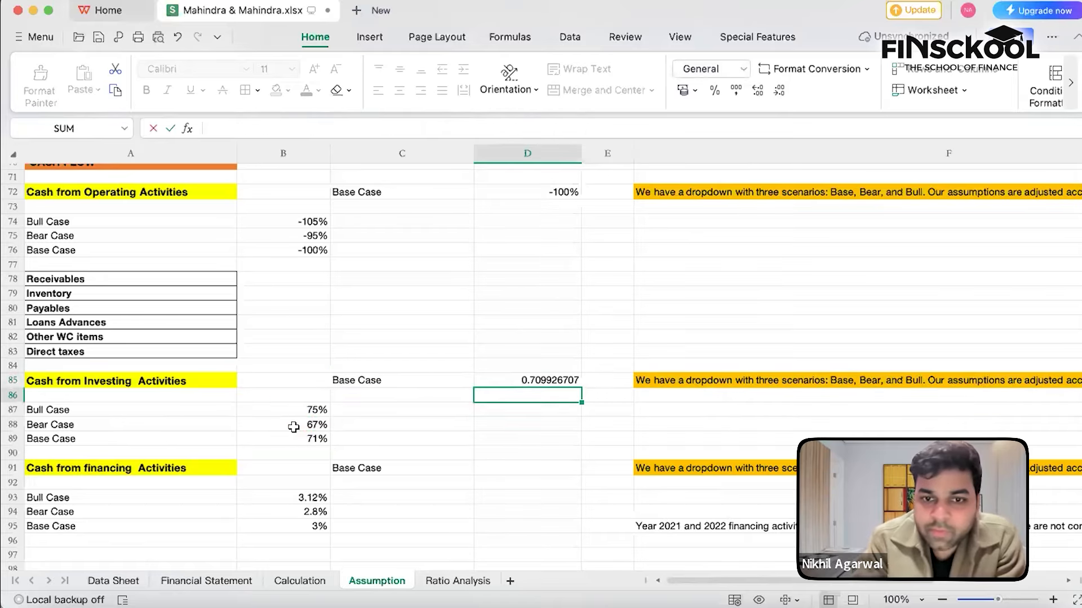
left_click(510, 379)
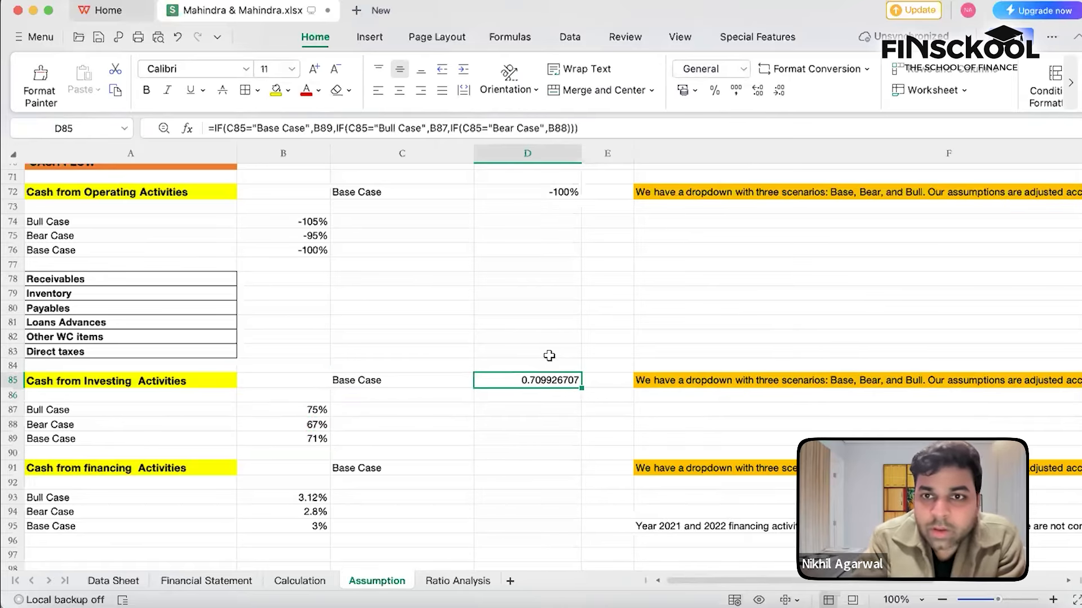
left_click(714, 90)
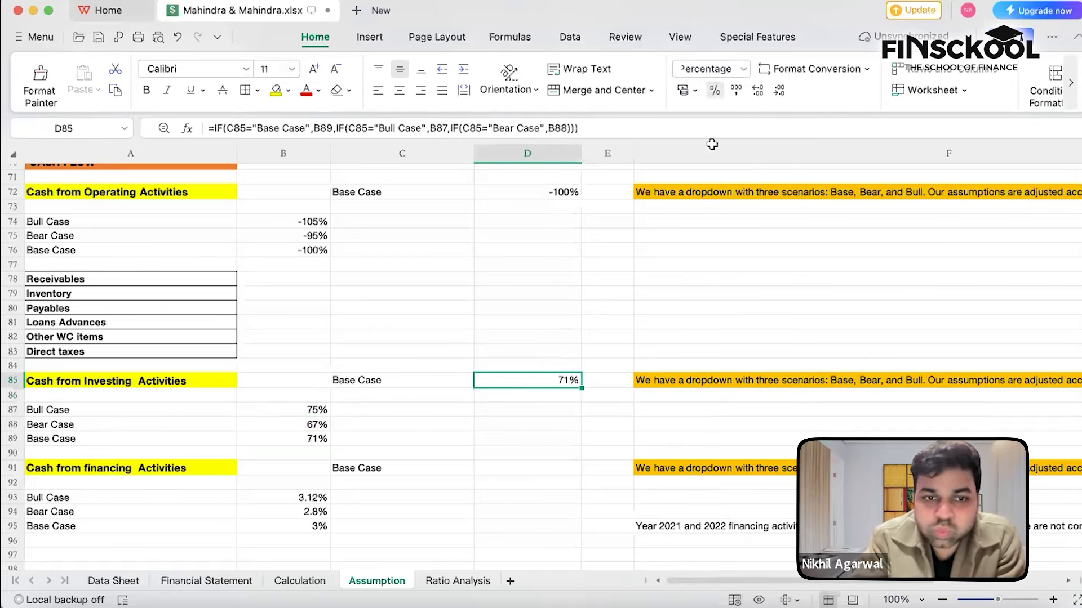
Test the investing scenario dropdown in C85 by choosing Bull Case, Bear Case and Base Case in turn
left_click(436, 382)
left_click(479, 381)
left_click(441, 411)
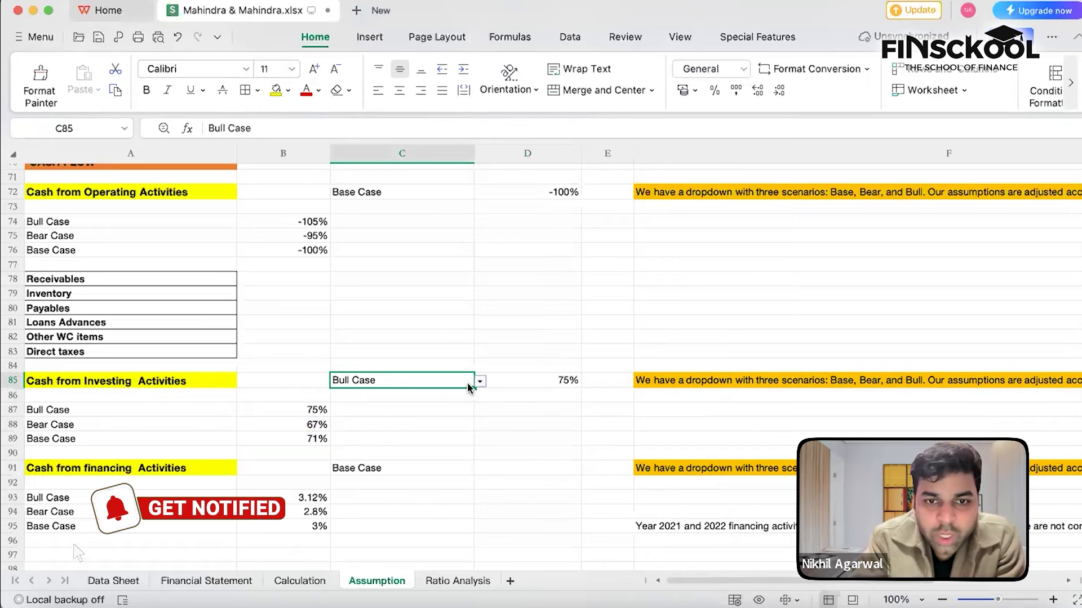
left_click(479, 381)
left_click(425, 436)
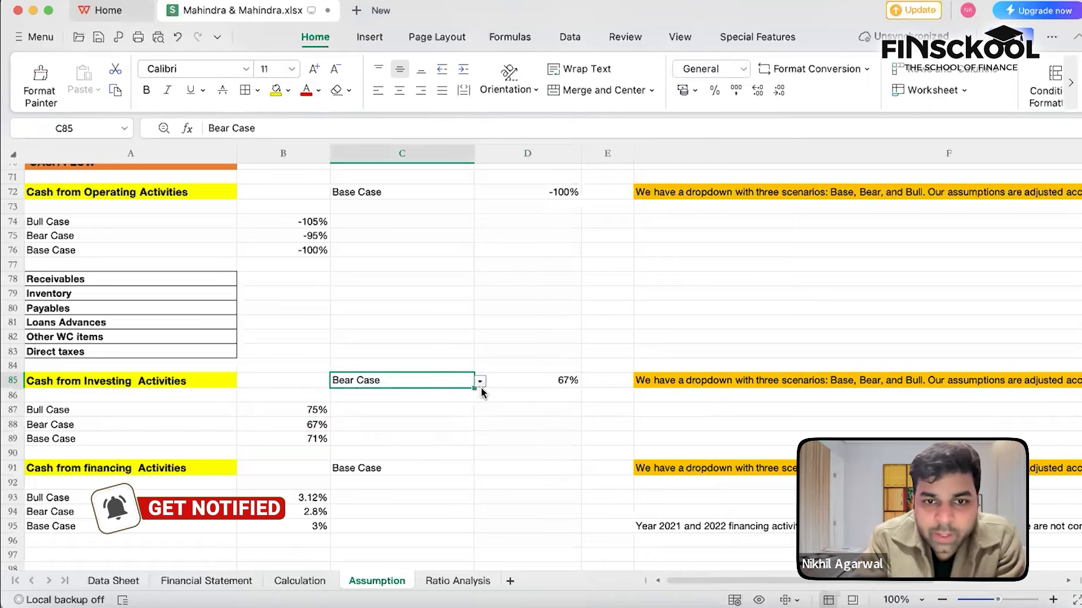
left_click(479, 381)
left_click(422, 391)
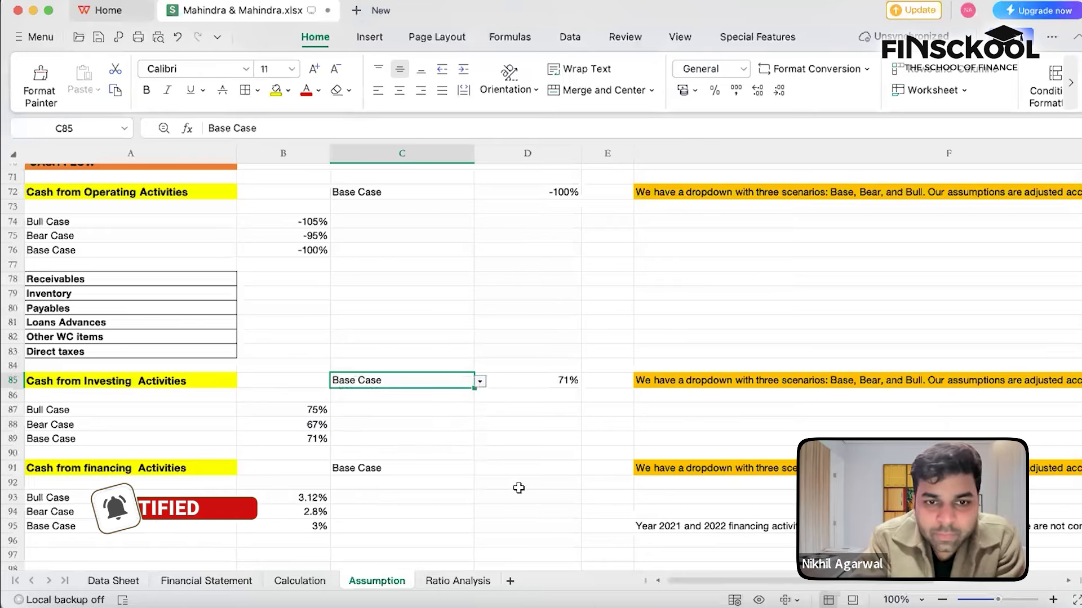
Copy the scenario IF formula from D85 into D91 for cash from financing activities
left_click(530, 381)
double_click(532, 381)
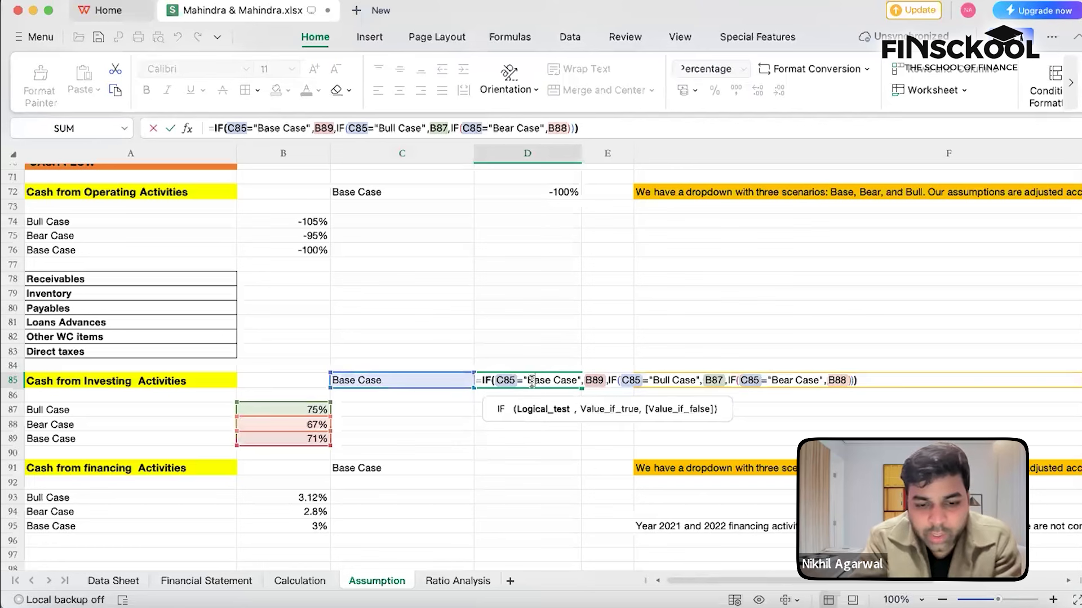
key("Return")
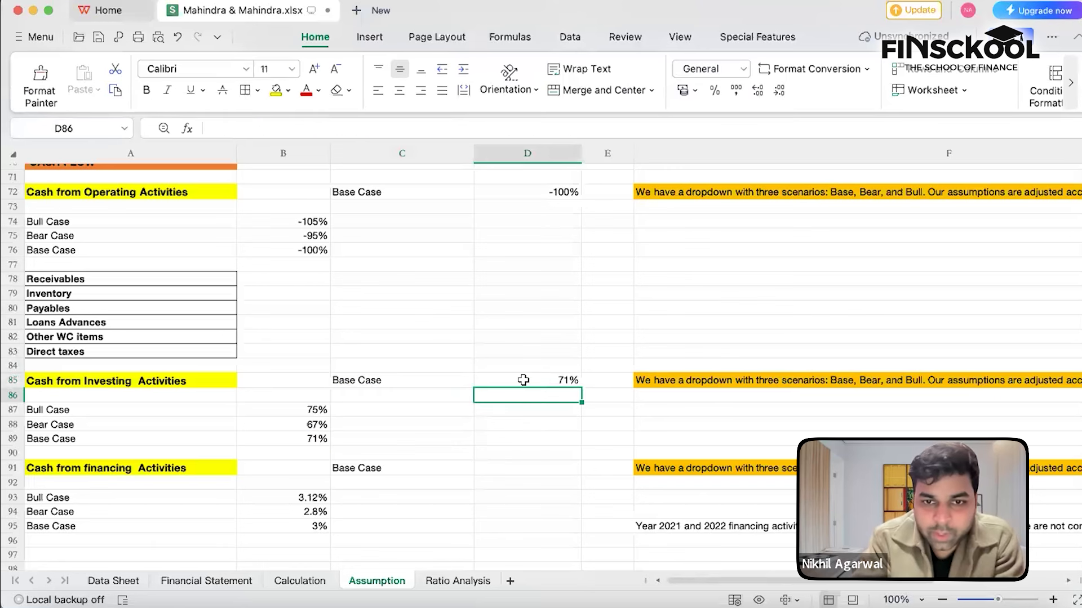
left_click(523, 381)
key("super+c")
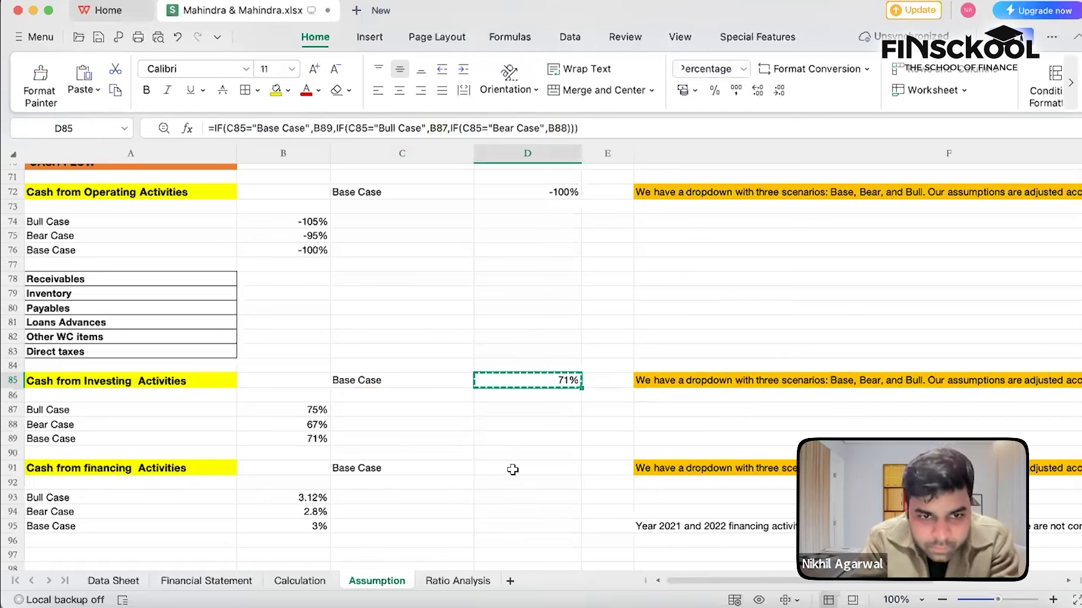
left_click(512, 470)
key("super+v")
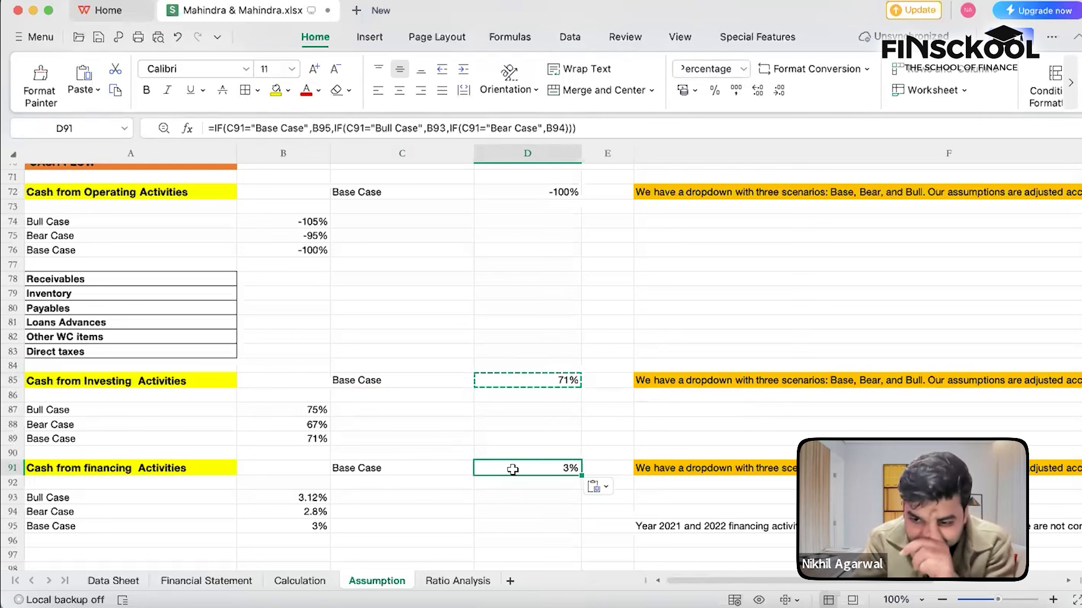
key("Escape")
Set the financing activities scenario dropdown in C91 to Bull Case
left_click(469, 472)
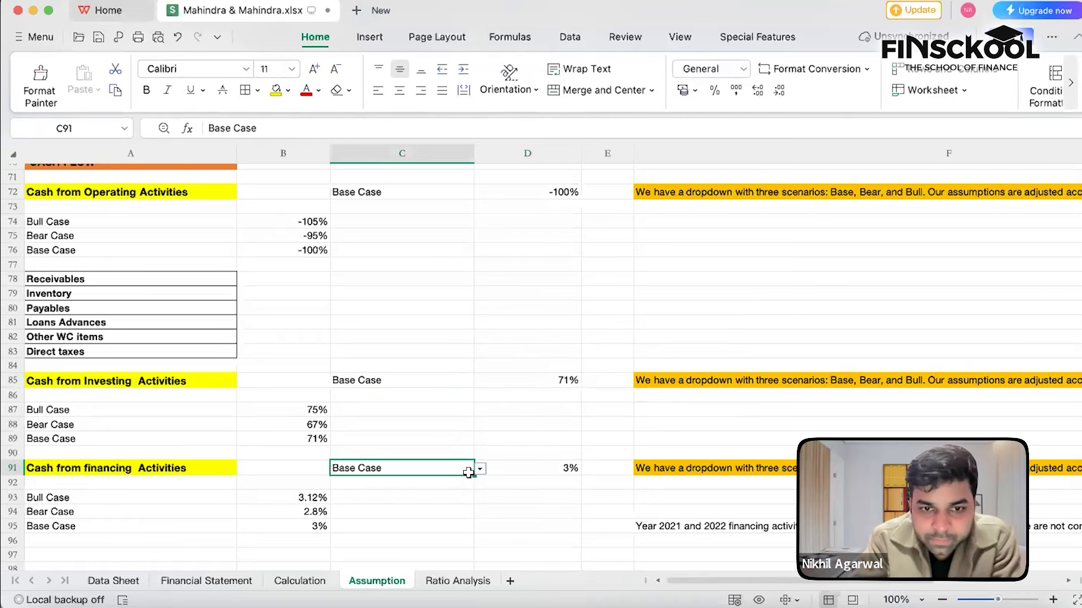
left_click(480, 469)
left_click(426, 496)
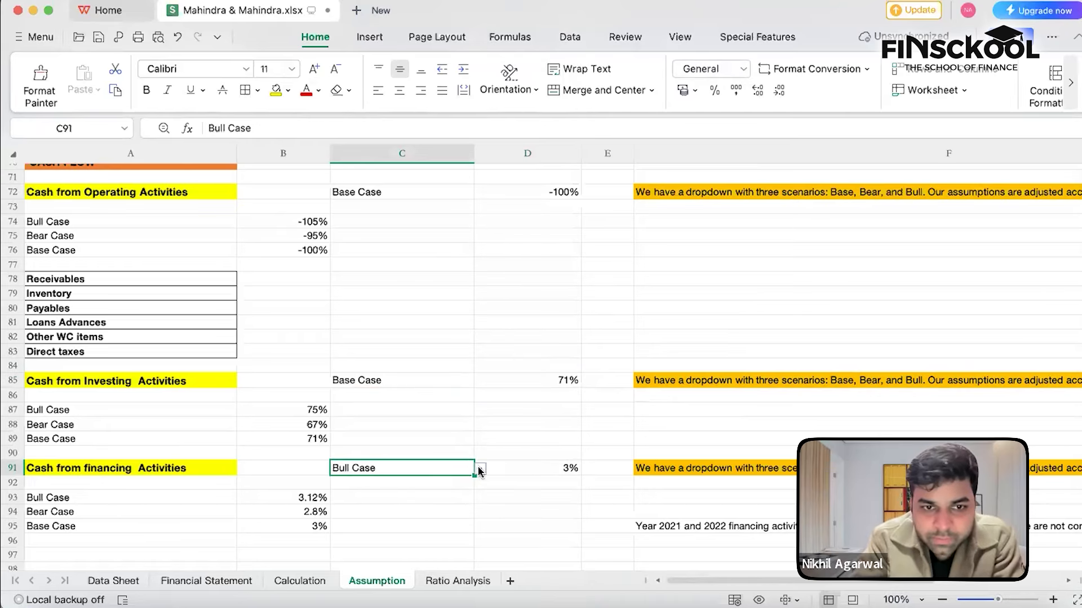
left_click(479, 468)
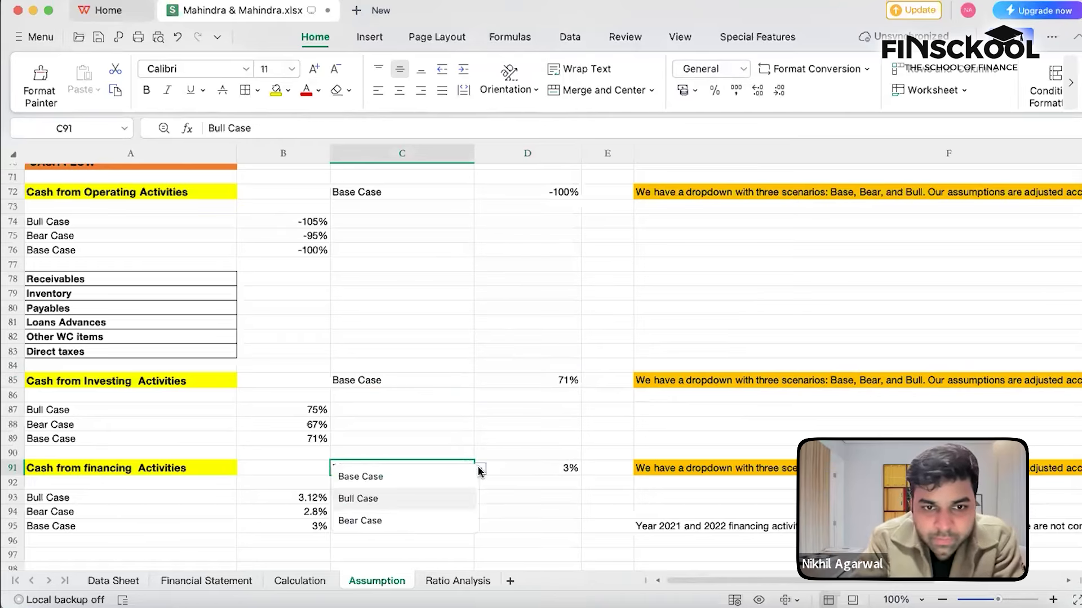
left_click(442, 498)
Check the scenario formula in D91 and format its percentage with two decimal places
left_click(546, 473)
double_click(546, 472)
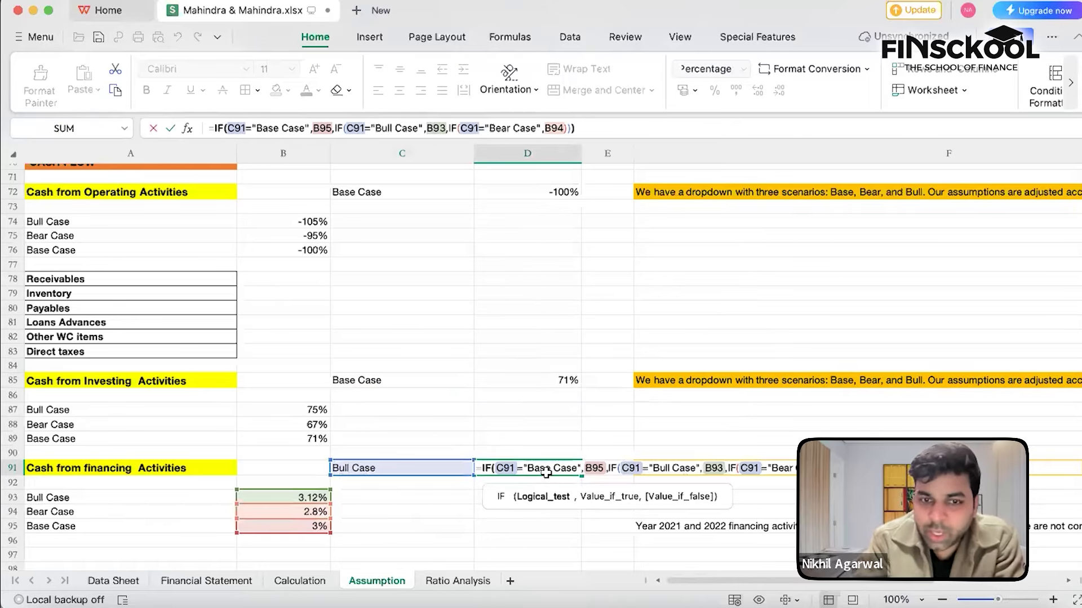
key("Return")
left_click(546, 472)
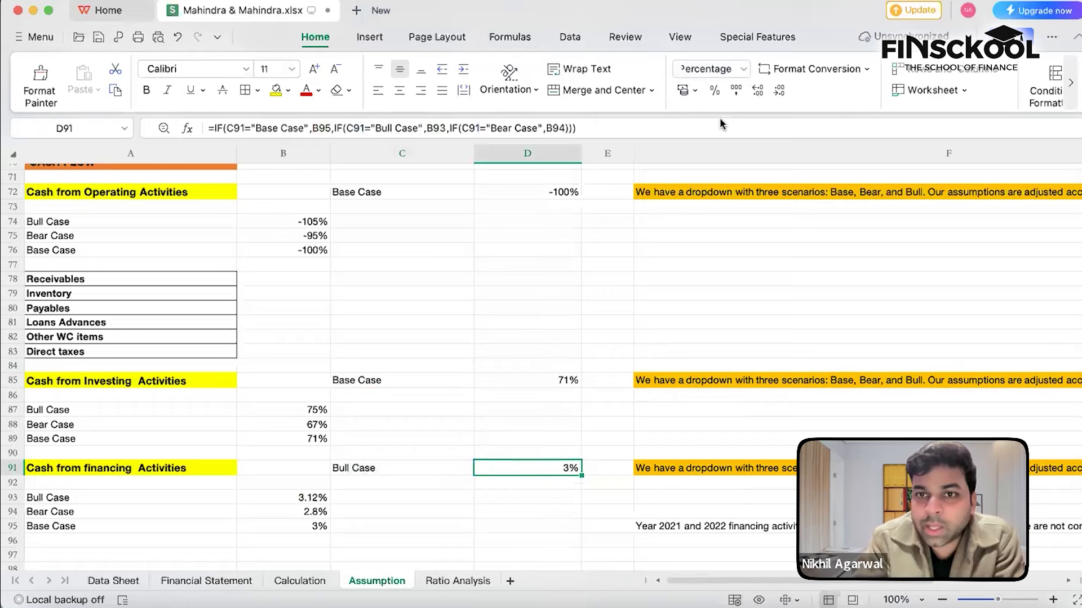
left_click(757, 90)
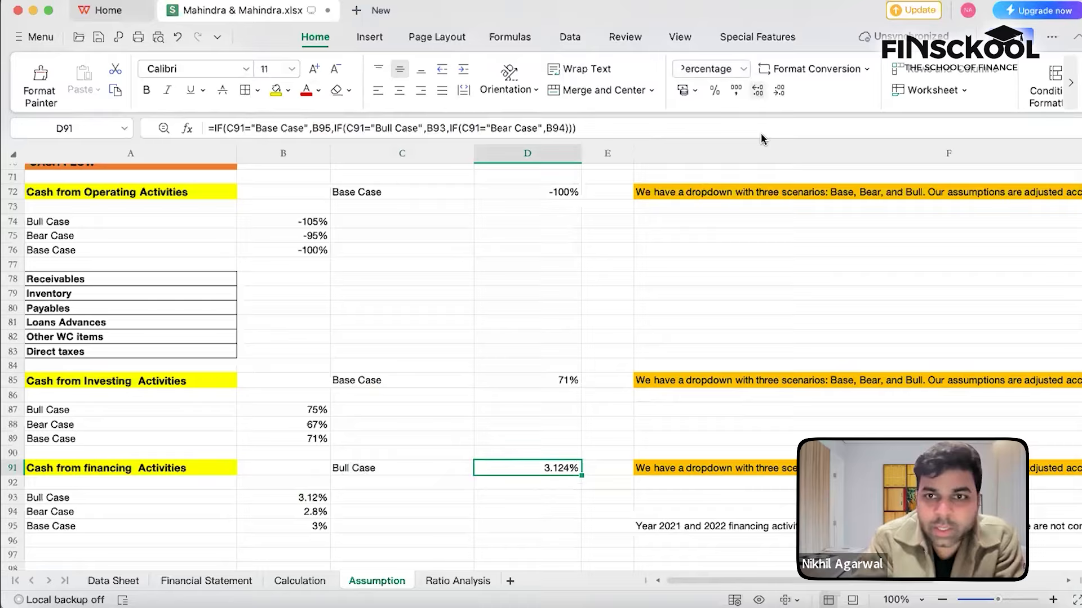
left_click(782, 93)
Switch the financing activities scenario in C91 to Bear Case
left_click(464, 468)
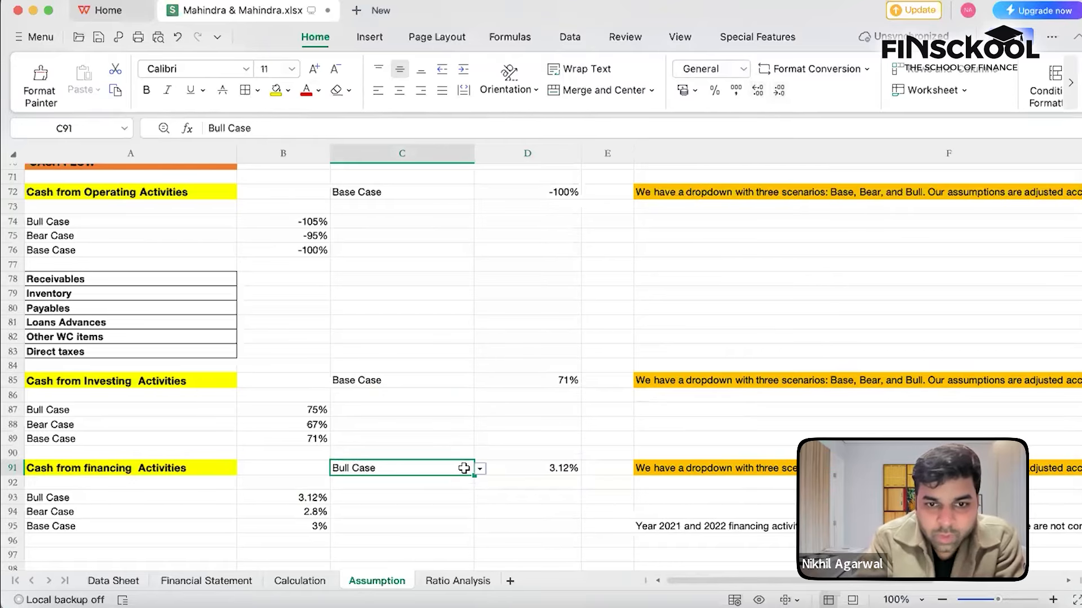
left_click(480, 468)
left_click(422, 524)
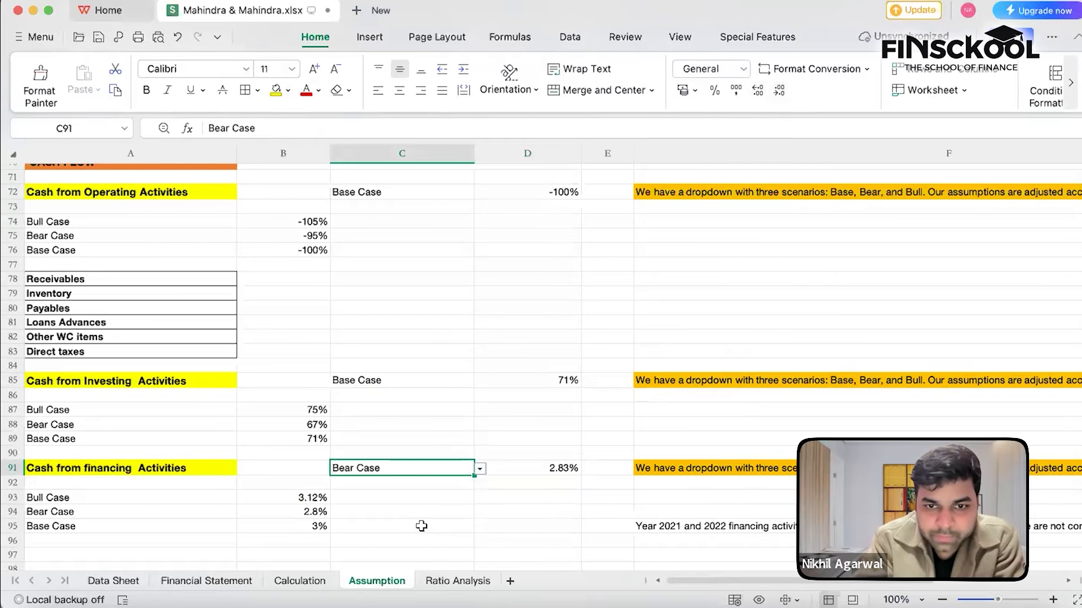
scroll(430, 494, "down", 3)
scroll(472, 310, "up", 1)
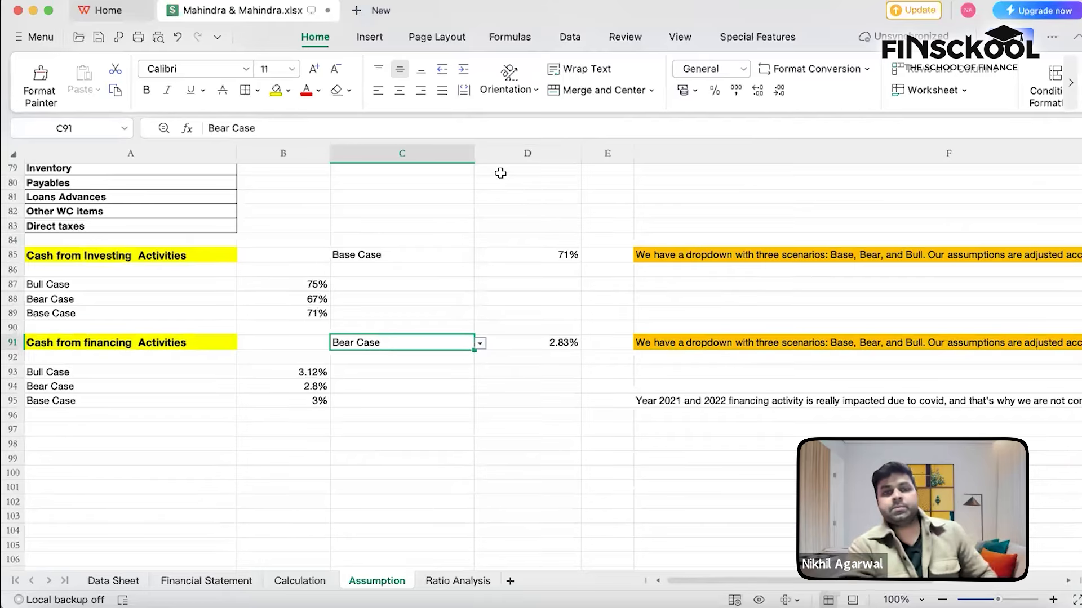
scroll(500, 173, "up", 3)
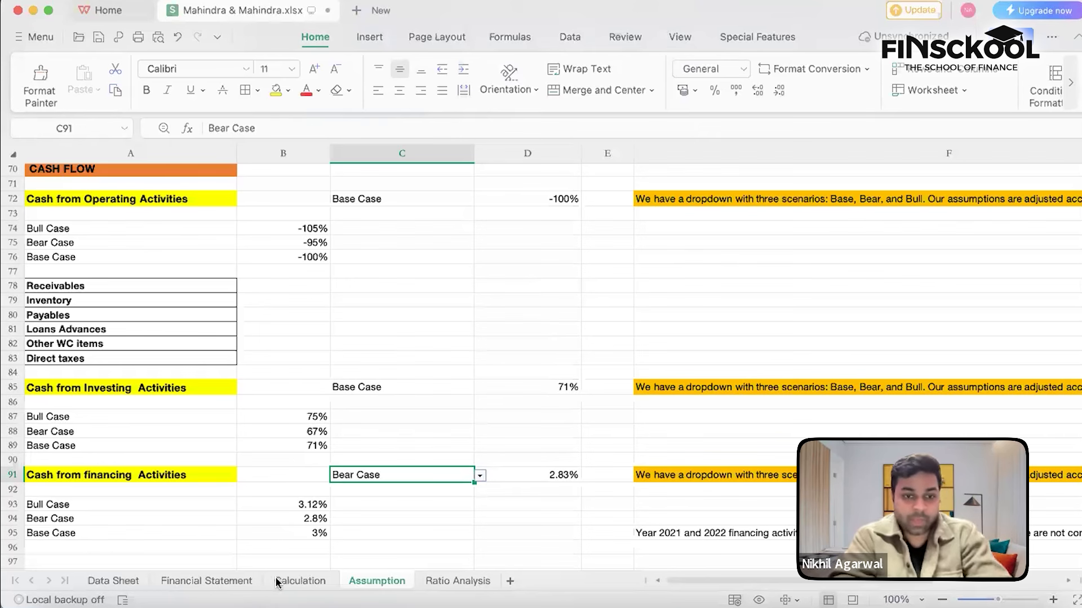
On the Financial Statement sheet, enter =G72+Assumption!D72 in H72 for 2026 cash from operating activities
left_click(237, 589)
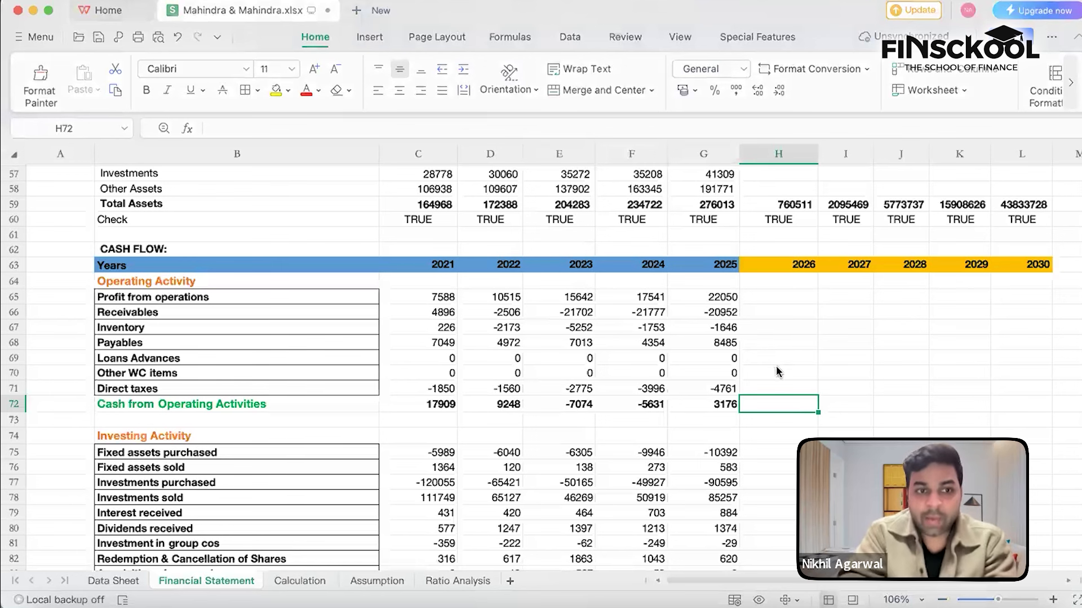
double_click(781, 403)
type("=")
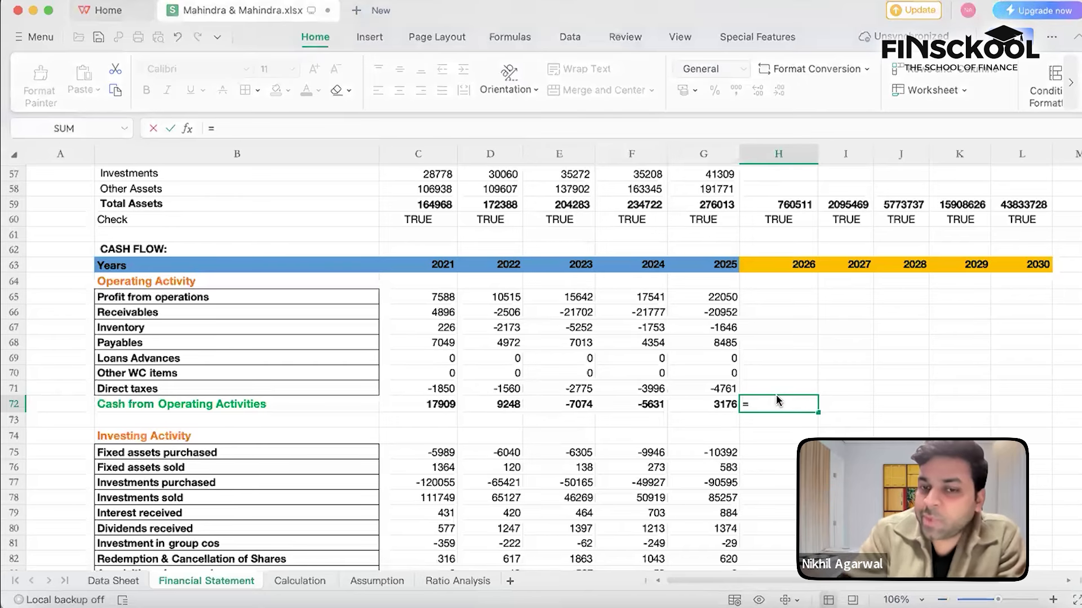
left_click(727, 405)
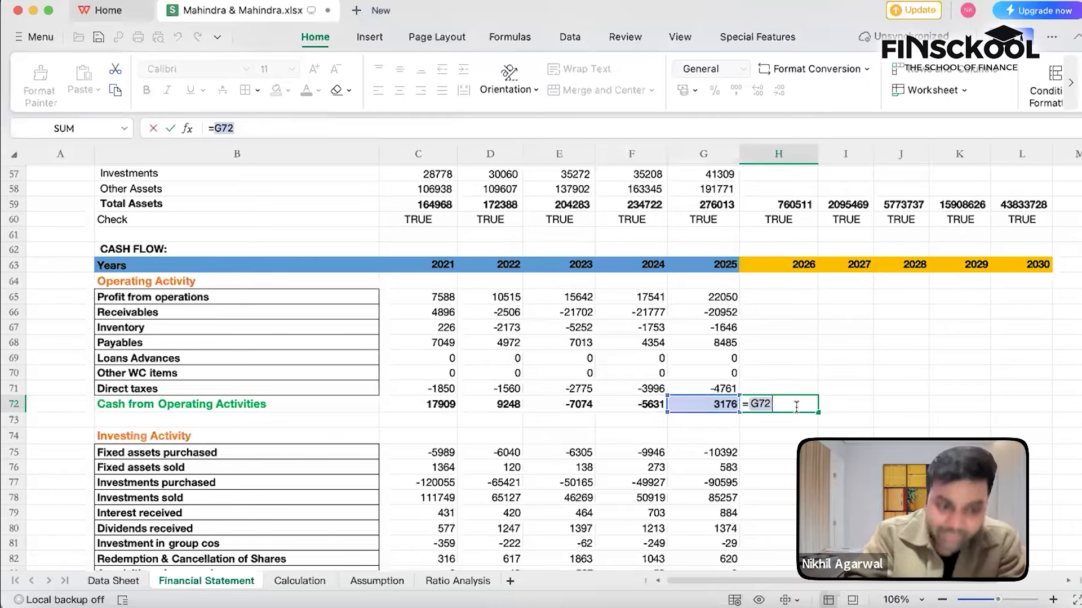
type("+")
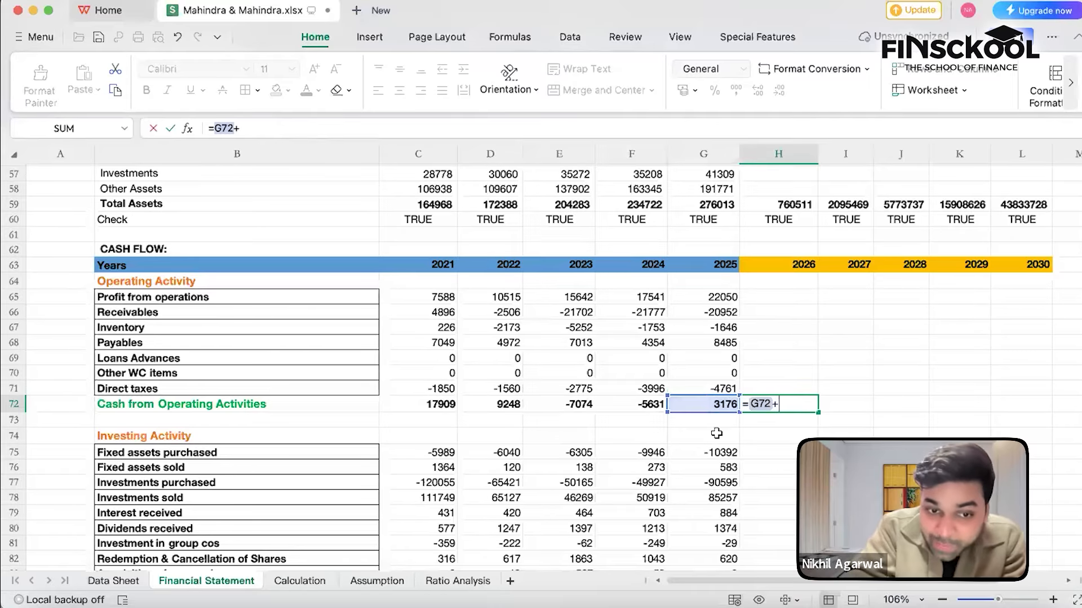
left_click(387, 585)
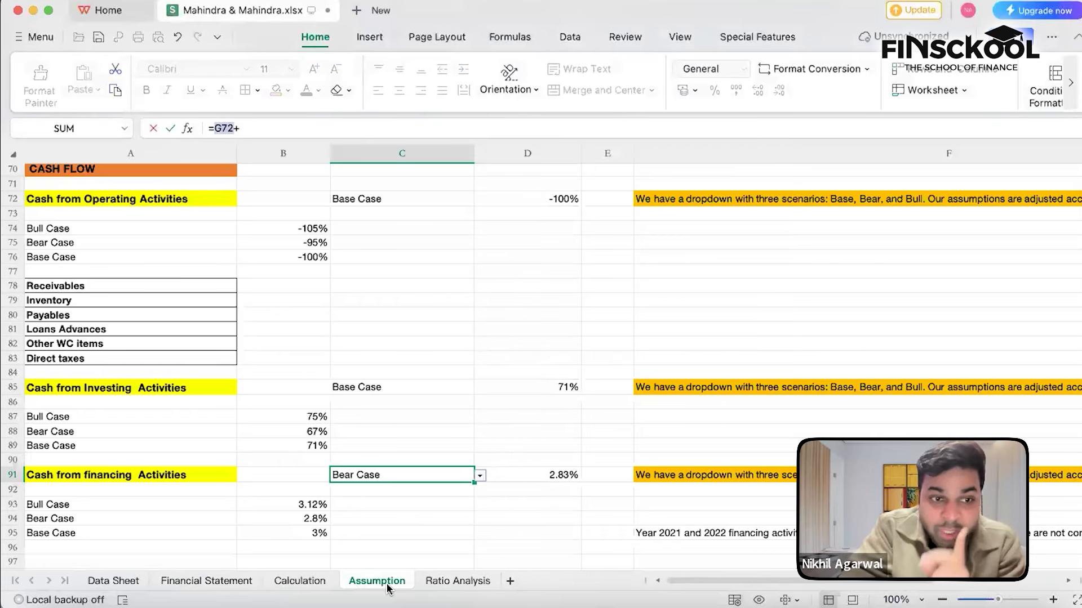
left_click(536, 198)
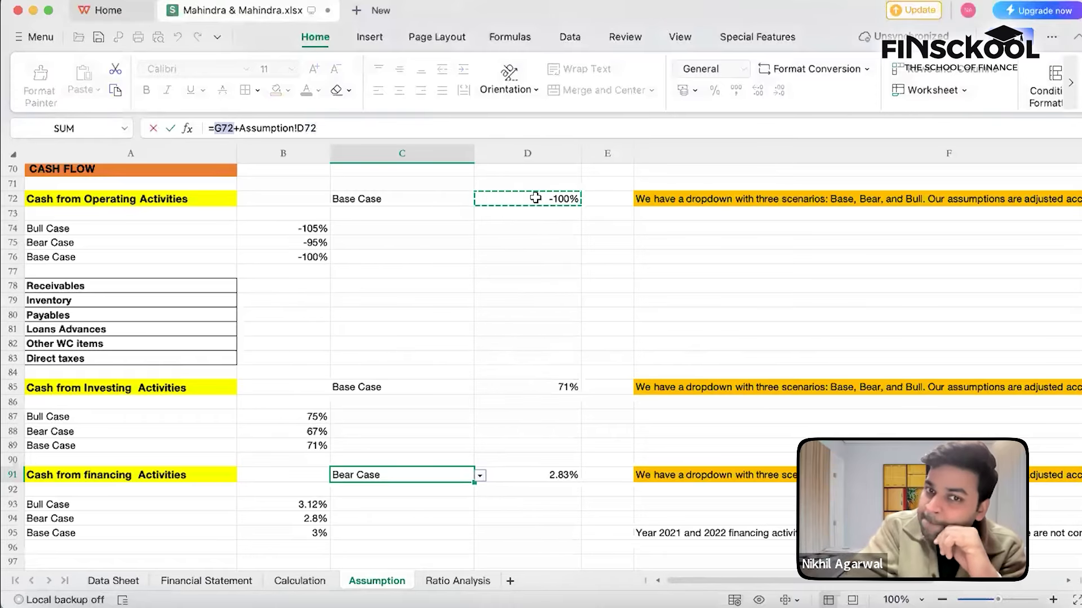
key("Return")
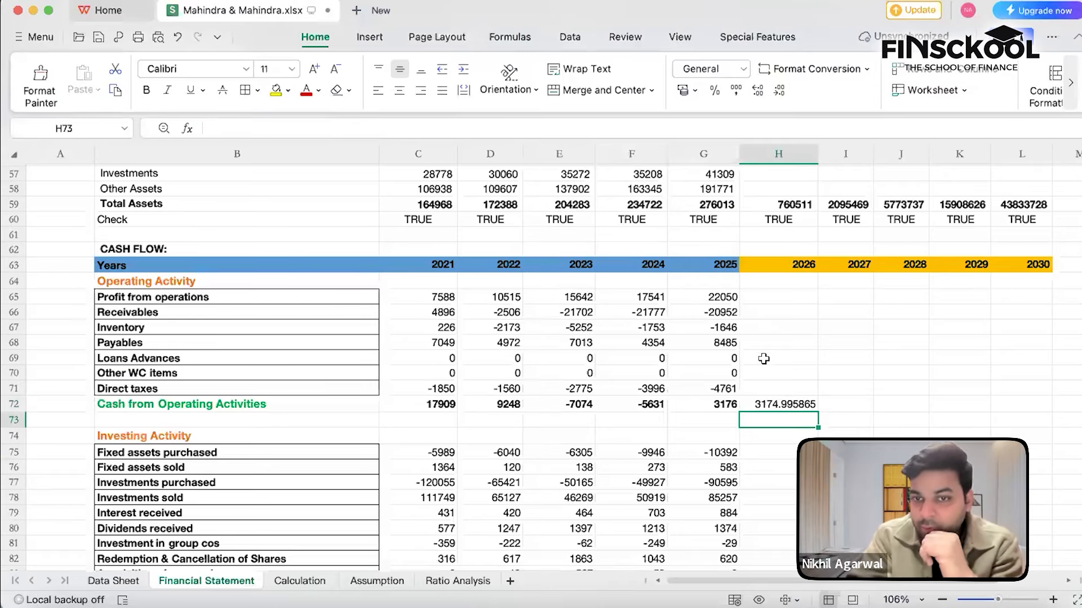
Edit the H72 formula to lock the assumption reference and multiply it by the 2025 value: =G72+Assumption!$D$72*G72
double_click(787, 404)
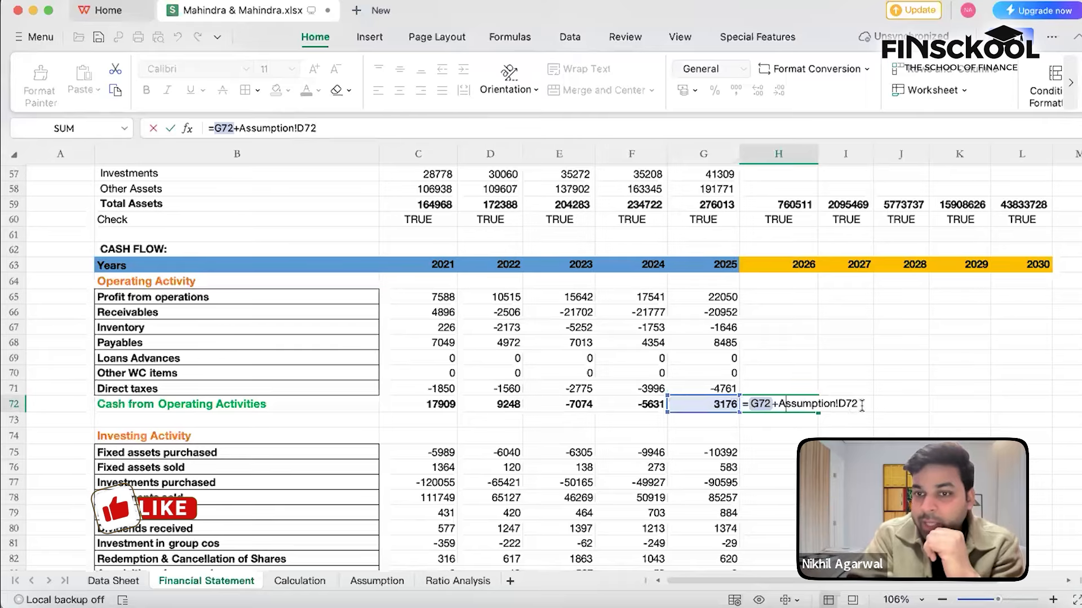
left_click(296, 128)
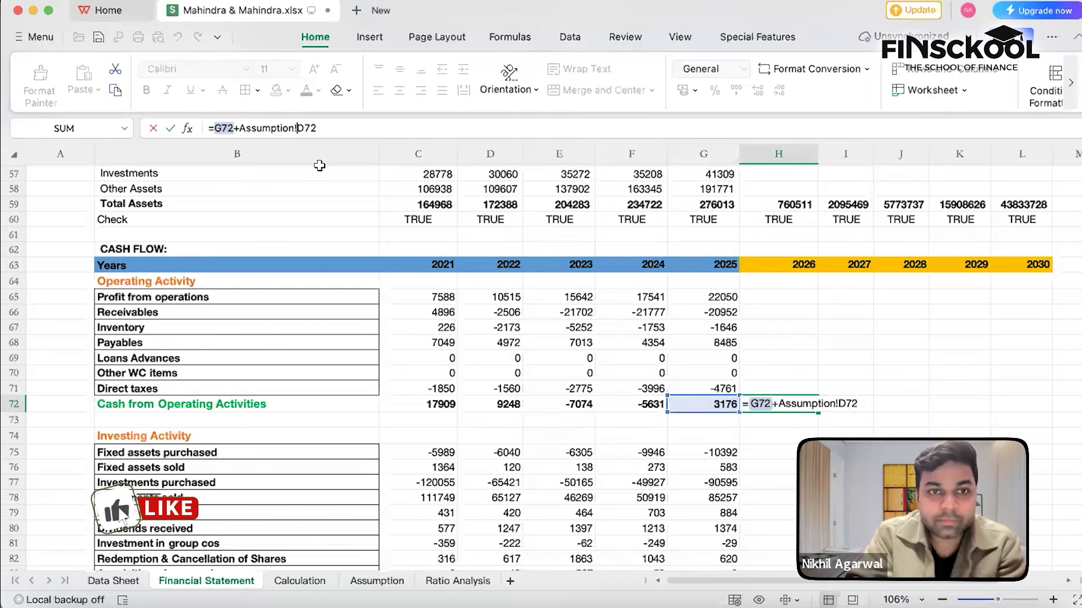
type("$")
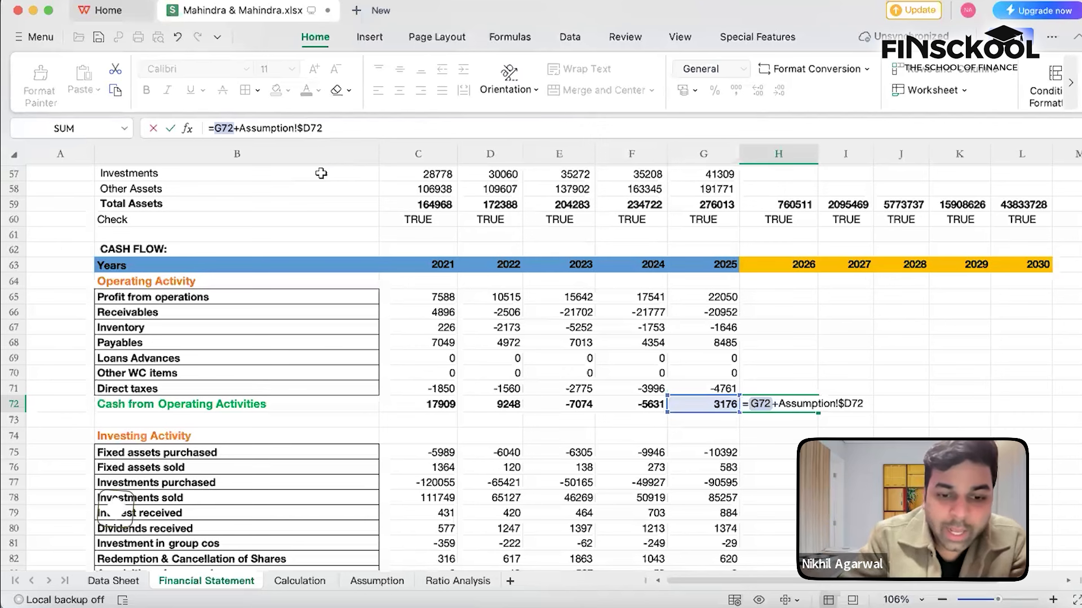
key("Right")
type("$")
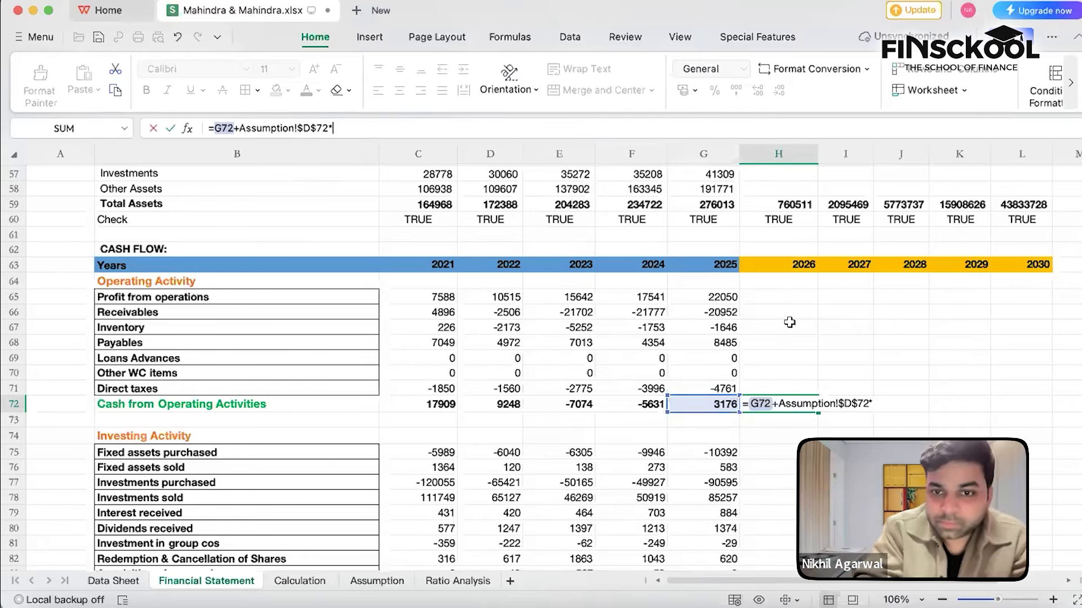
left_click(721, 404)
key("Return")
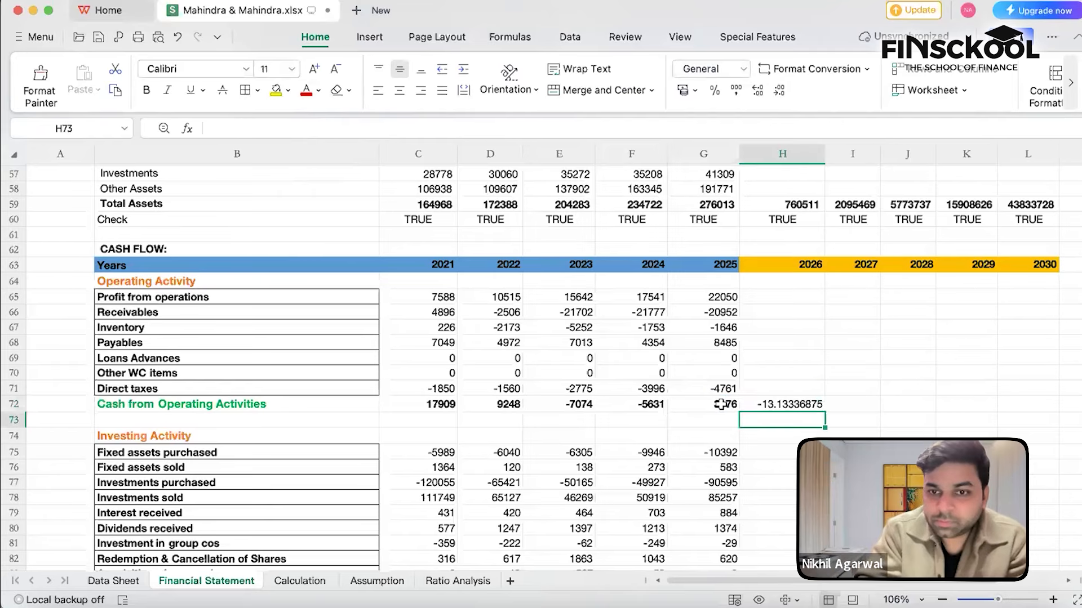
double_click(816, 403)
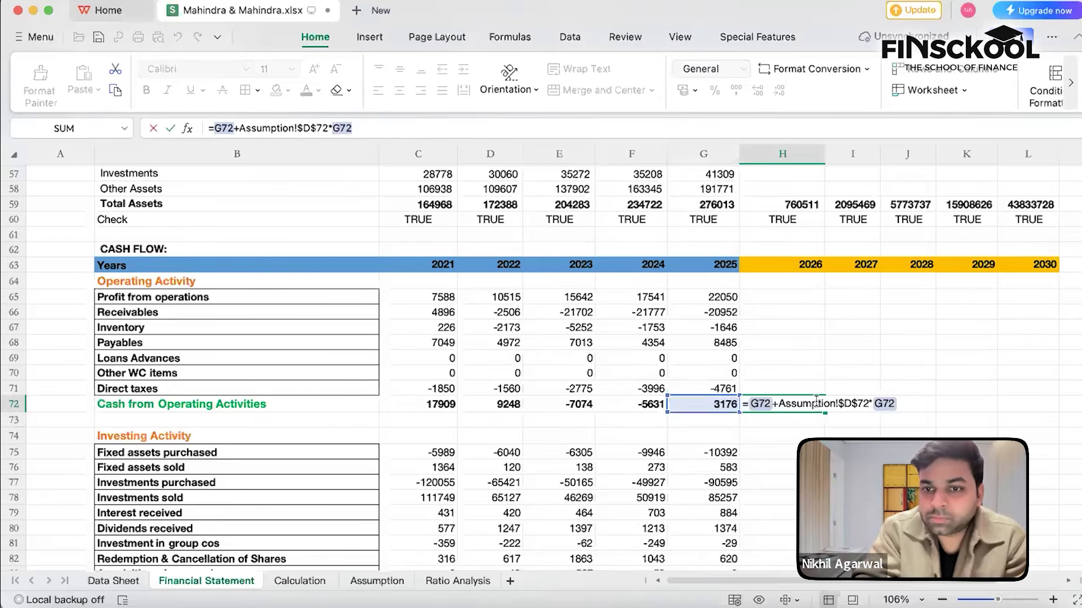
key("Return")
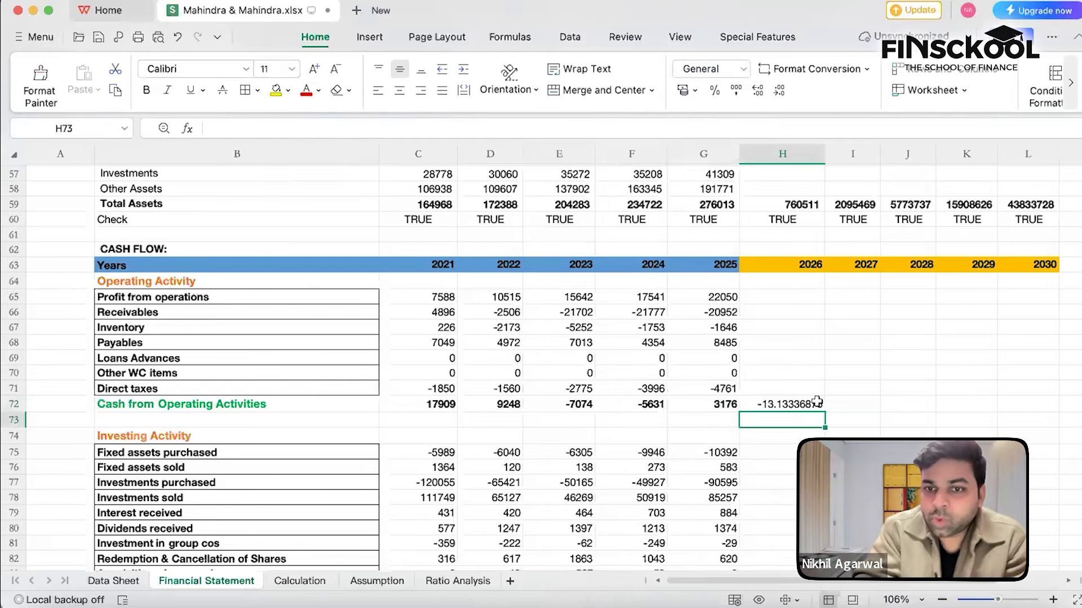
Format the 2026 cash from operating activities in H72 with two decimal places
left_click(817, 403)
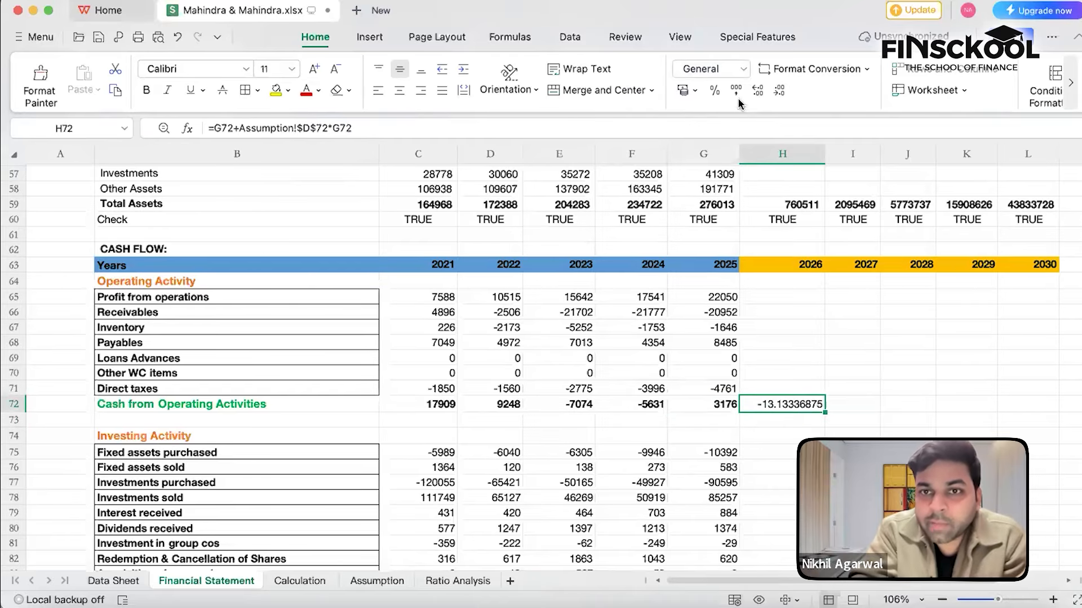
left_click(776, 92)
left_click(775, 92)
left_click(776, 92)
left_click(779, 92)
left_click(779, 91)
left_click(779, 91)
left_click(779, 91)
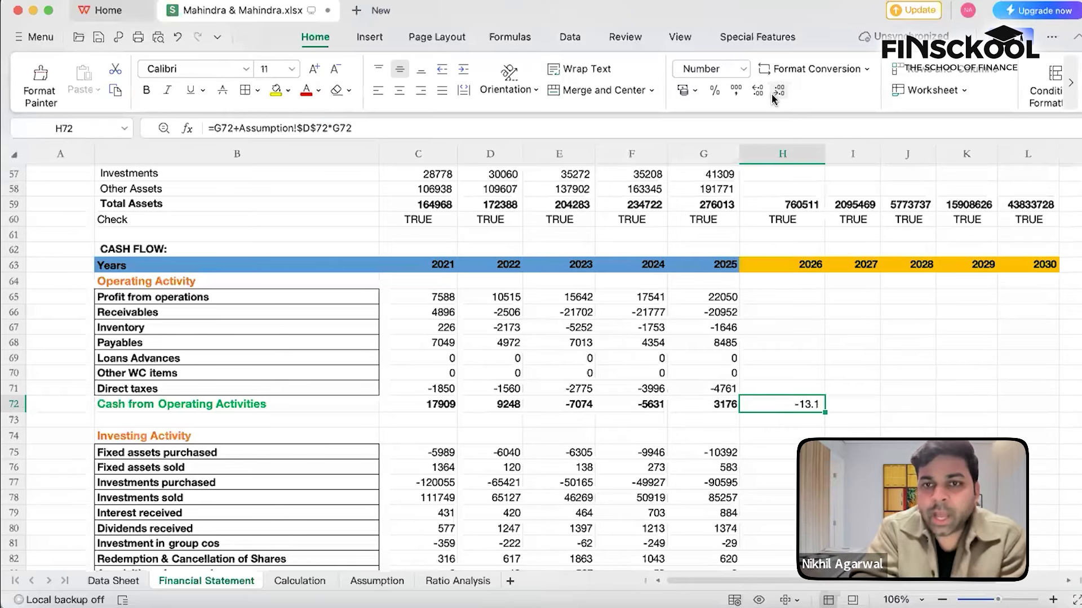
left_click(758, 91)
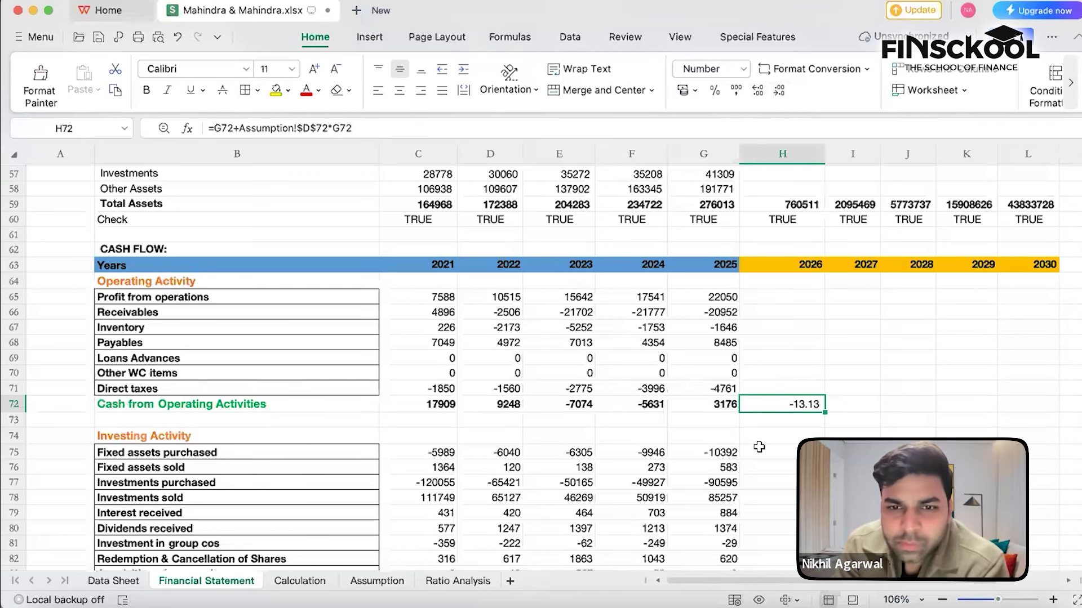
Examine the operating cash flow growth rates and the F25 formula on the Calculation sheet, and return to the Assumption sheet
left_click(377, 581)
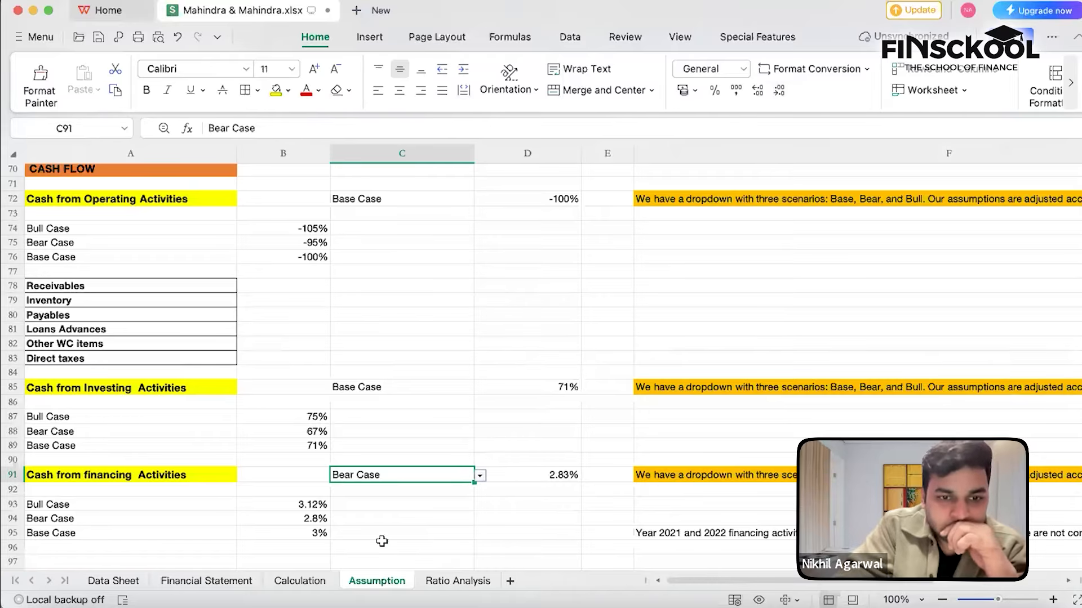
left_click(300, 581)
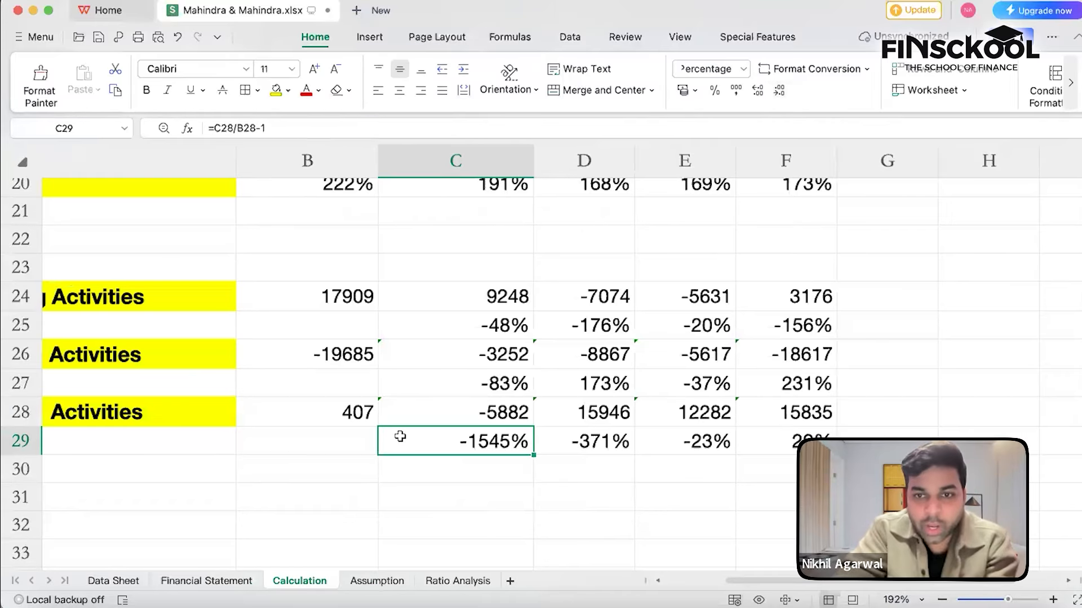
scroll(400, 437, "down", 5)
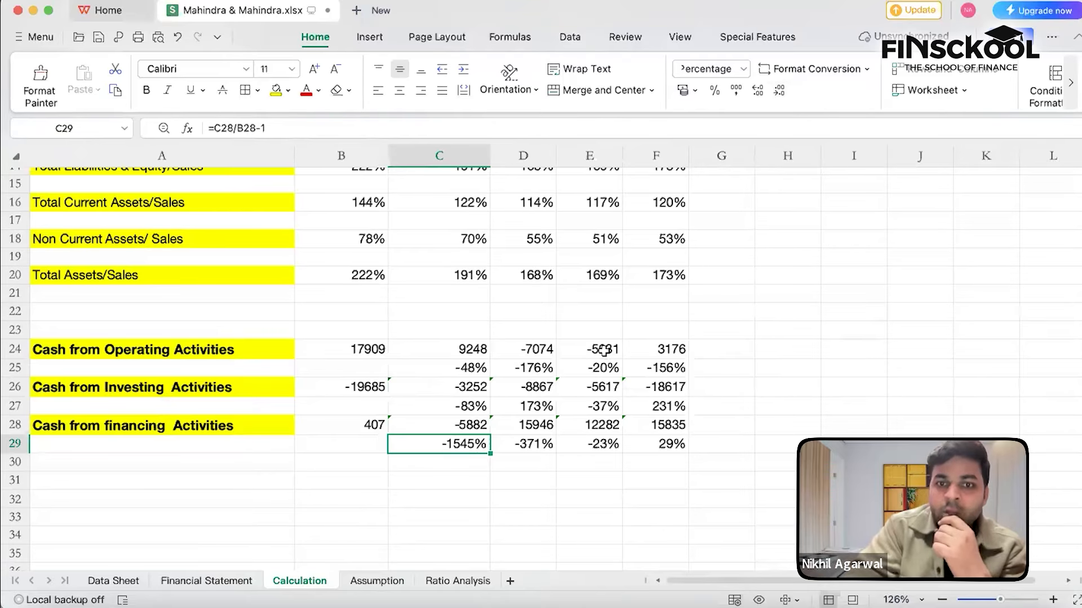
left_click(647, 368)
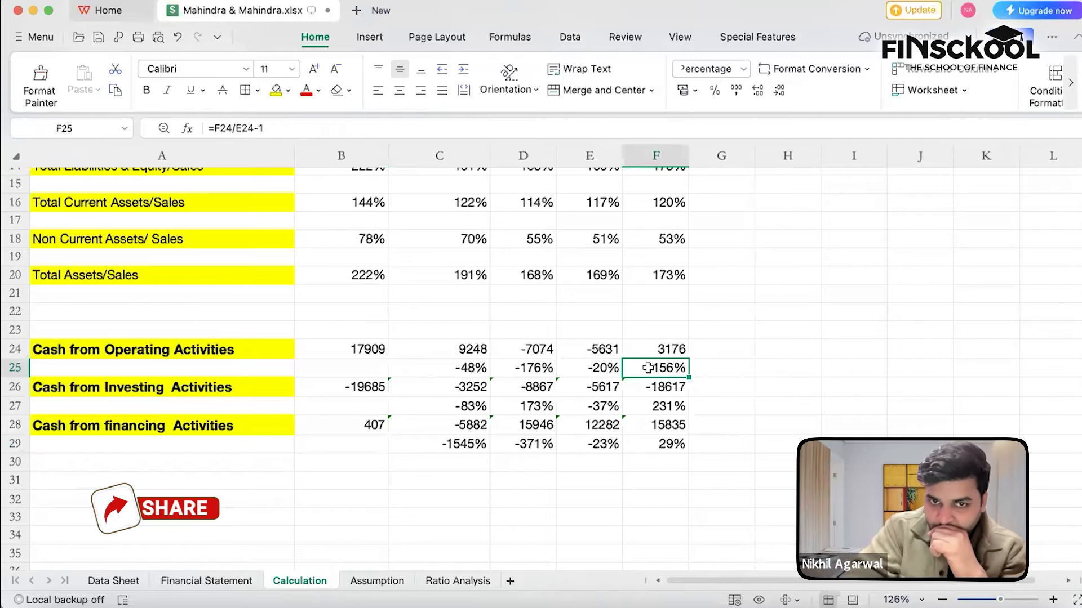
double_click(648, 368)
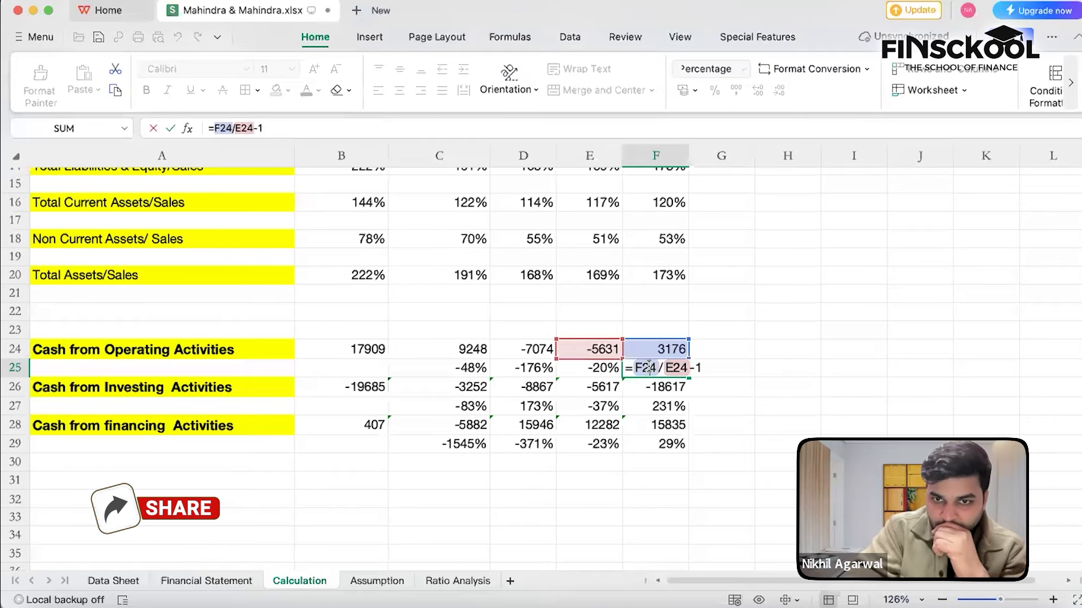
key("Return")
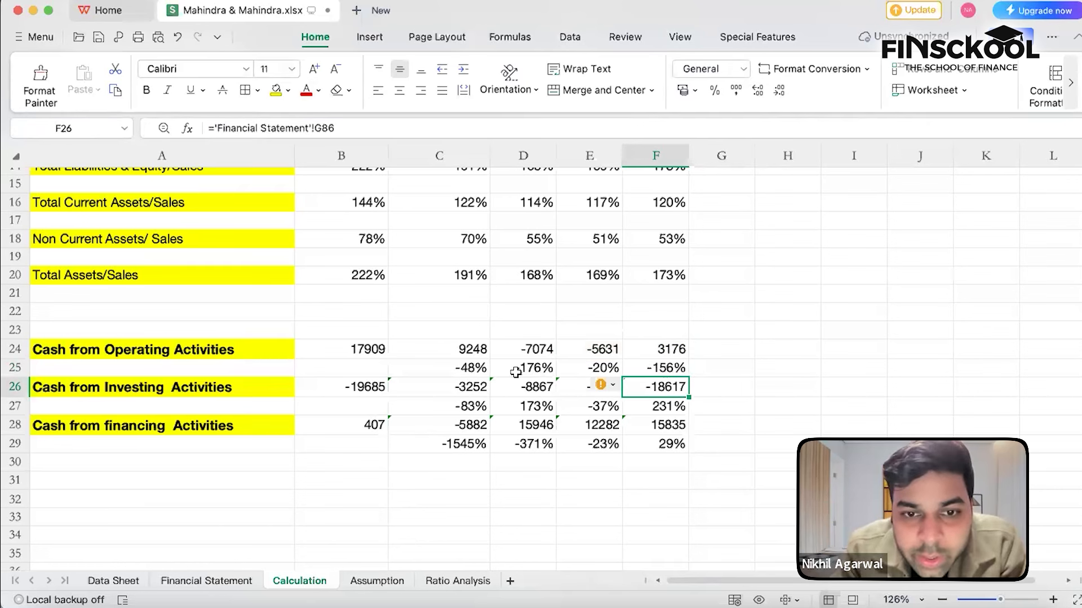
left_click(372, 582)
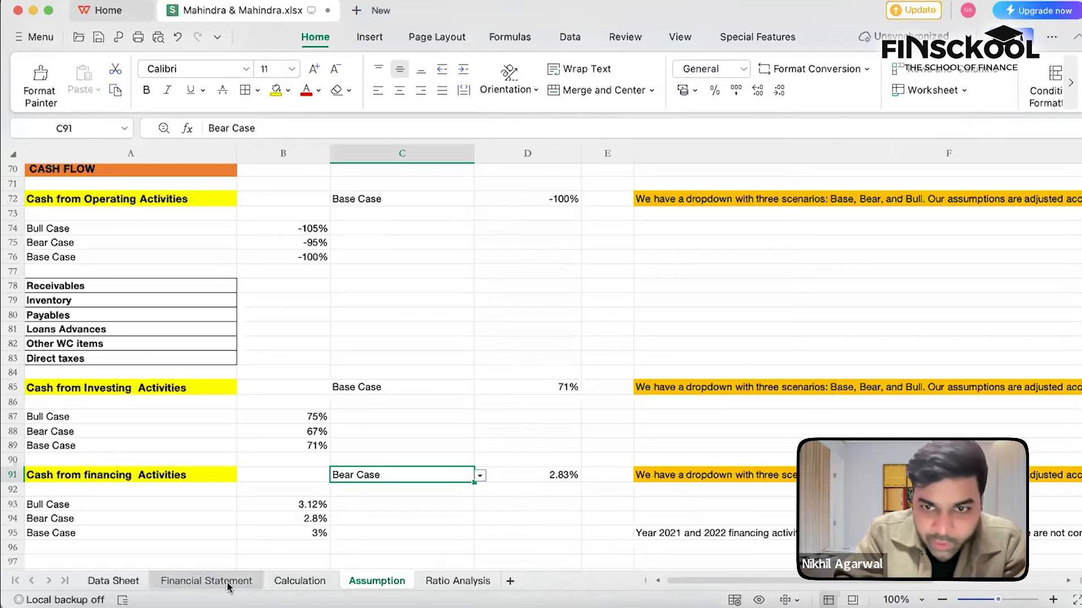
Examine the 2026 Cash from Operating Activities formula in H72 of the Financial Statement sheet against the historical totals and the Assumption sheet's scenarios
left_click(206, 581)
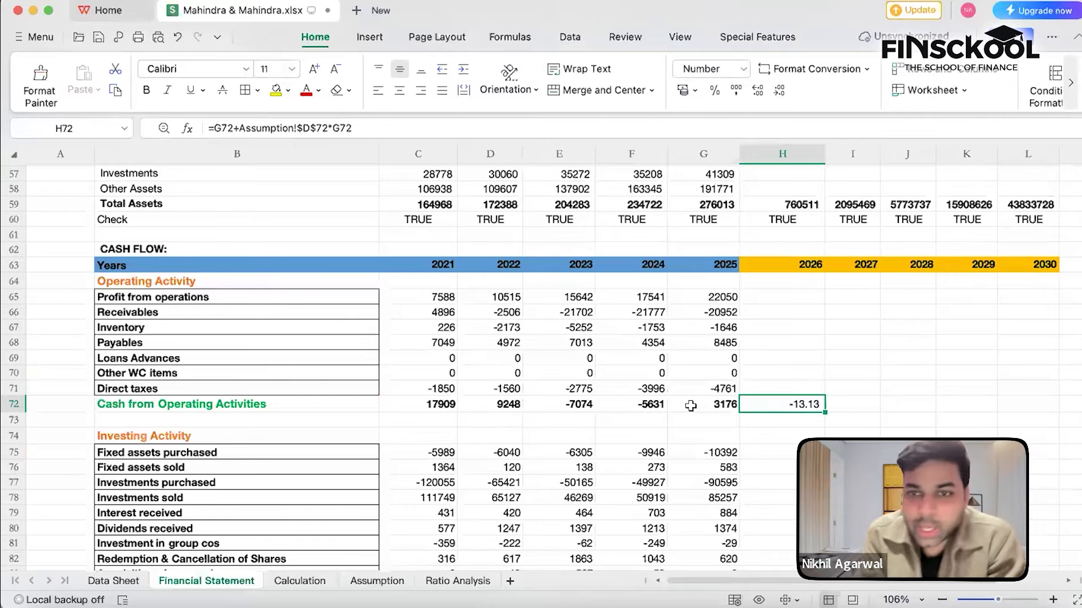
double_click(802, 406)
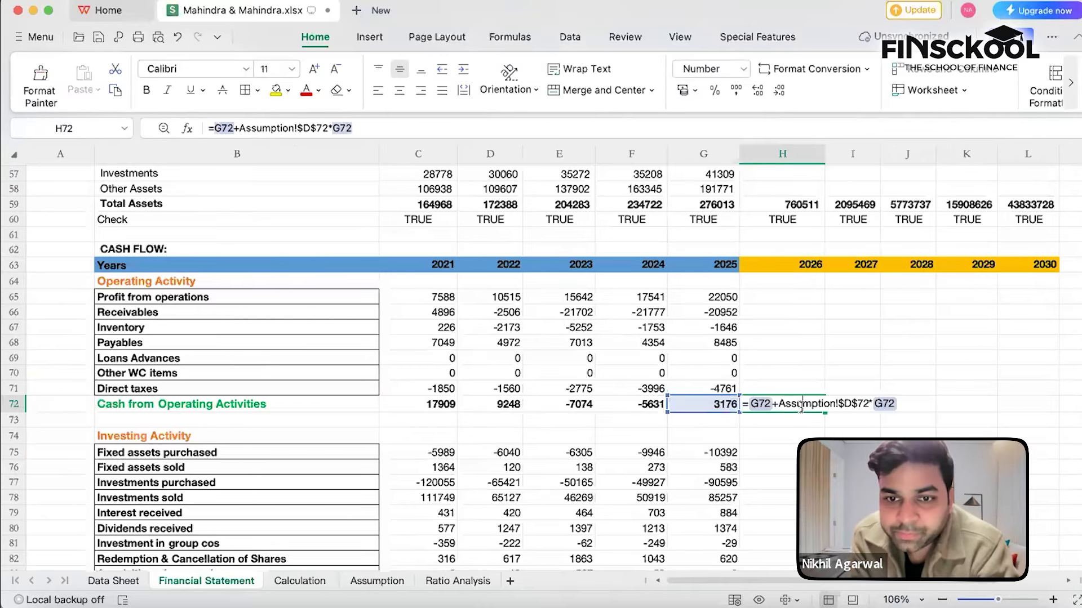
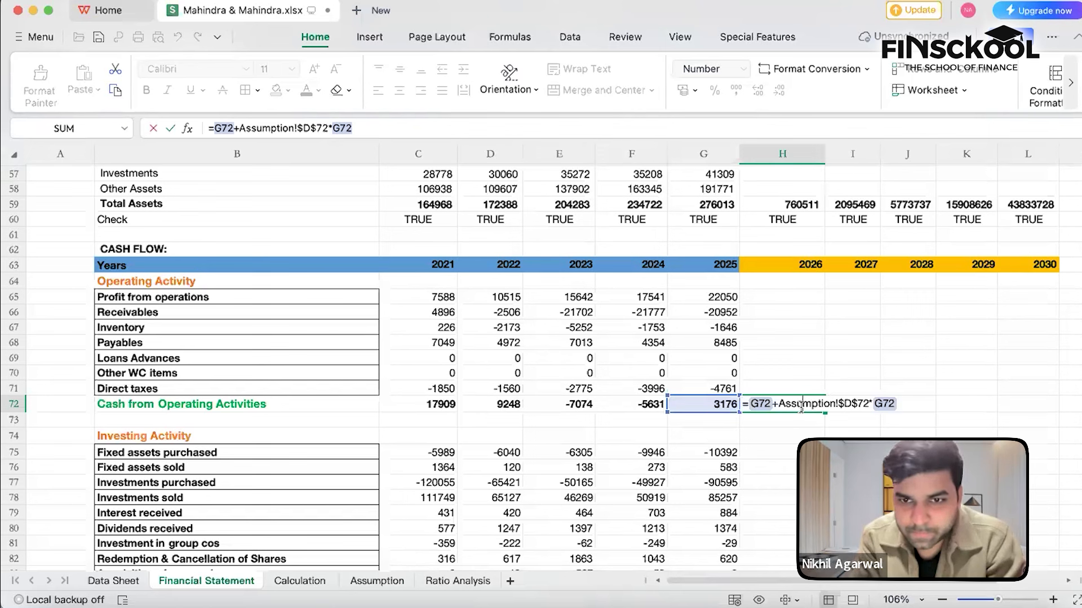
key("Return")
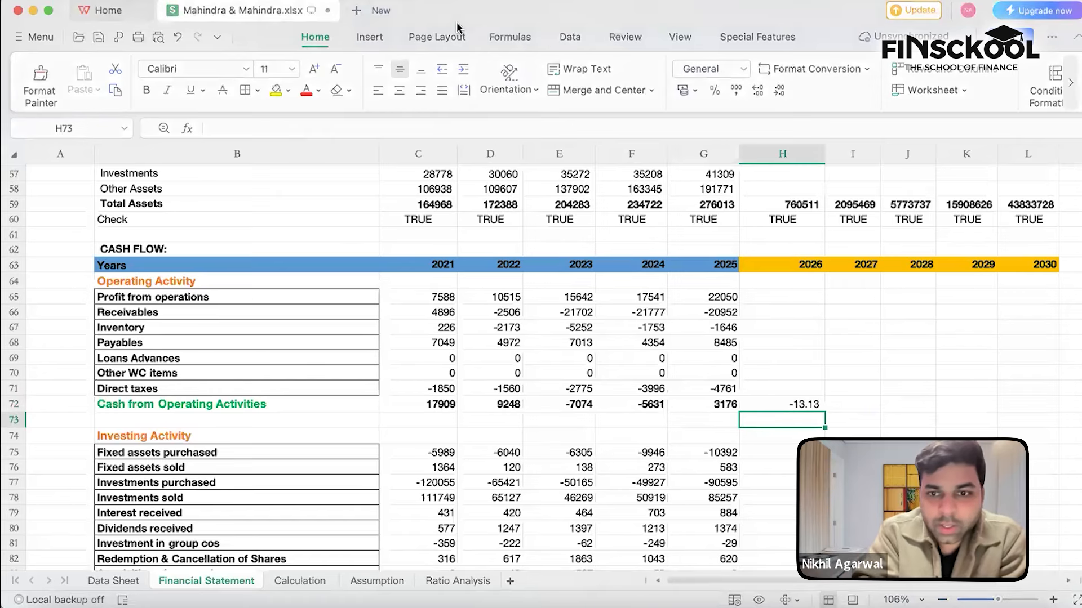
left_click(405, 582)
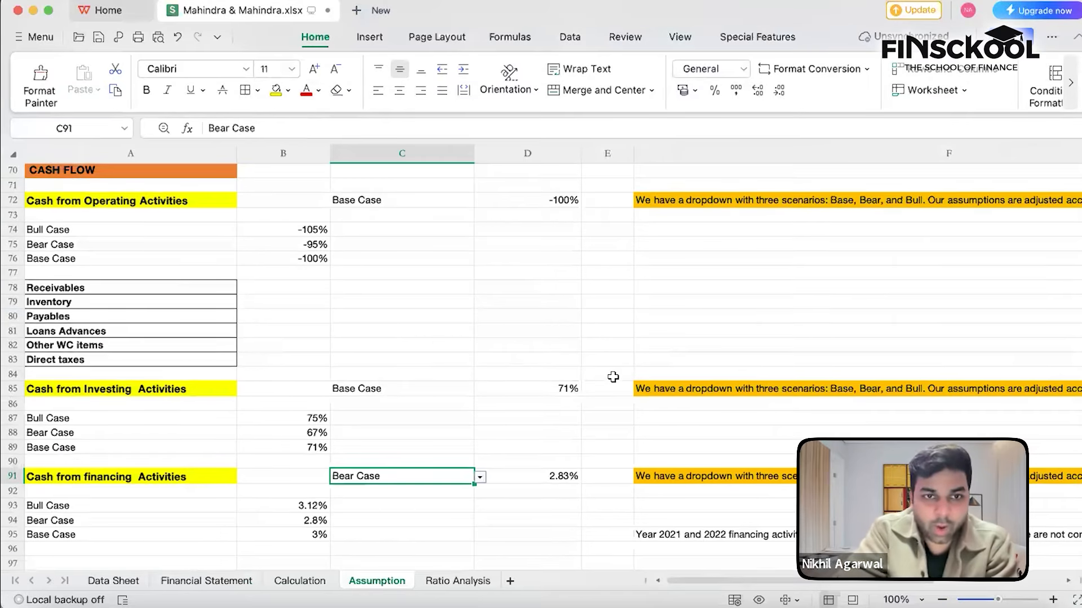
scroll(613, 377, "up", 1)
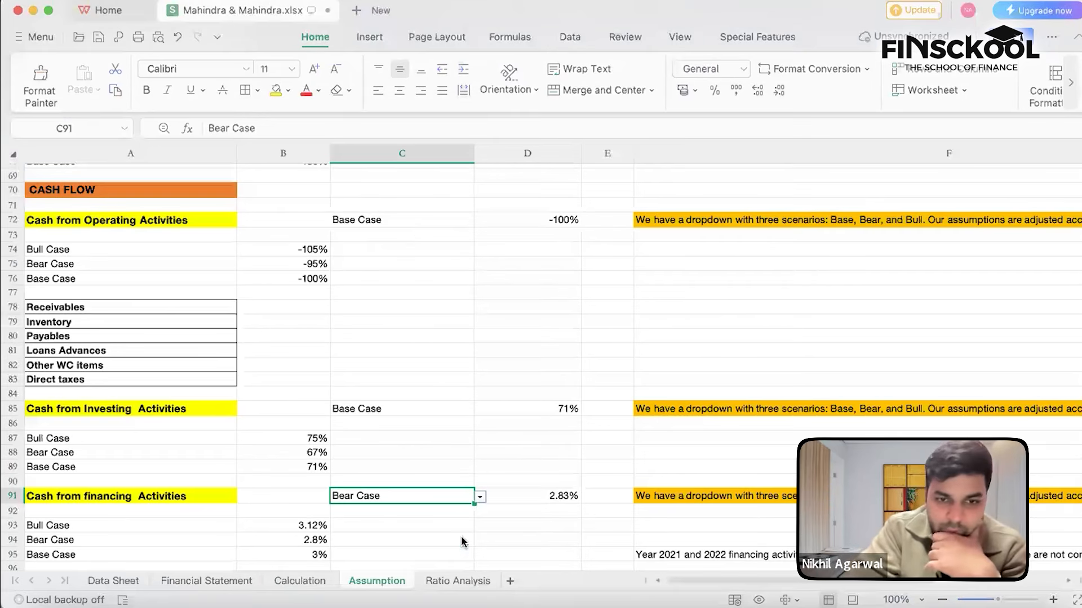
left_click(242, 582)
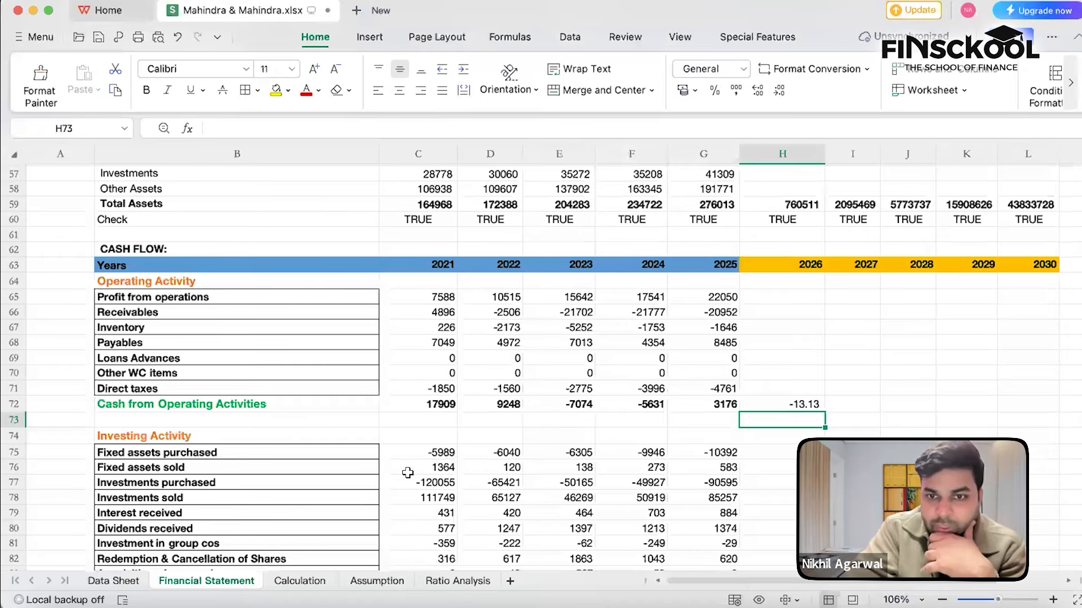
left_click(439, 407)
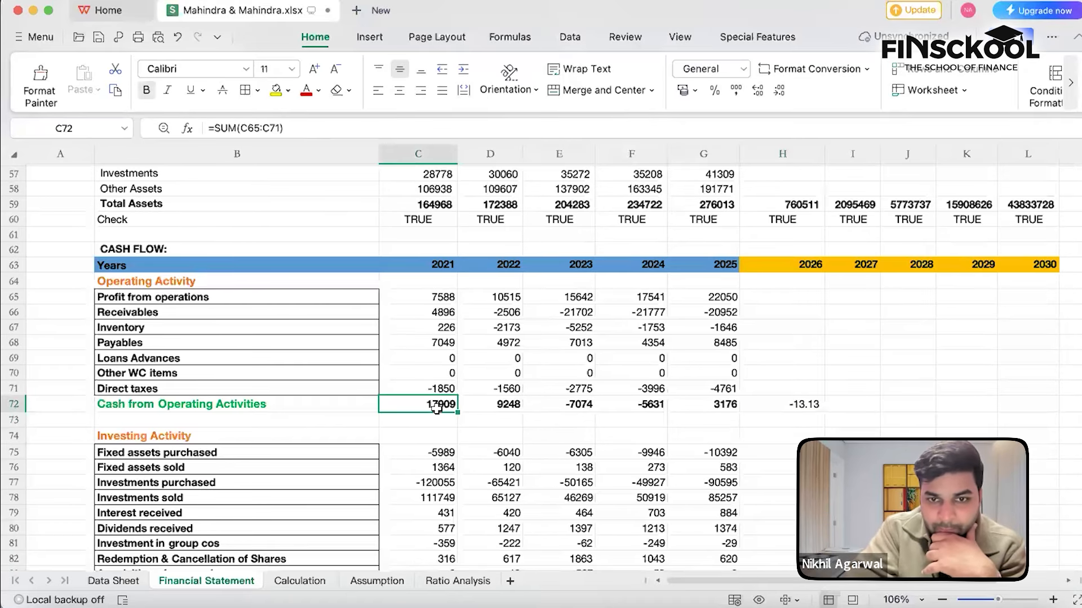
left_click(489, 404)
left_click(540, 403)
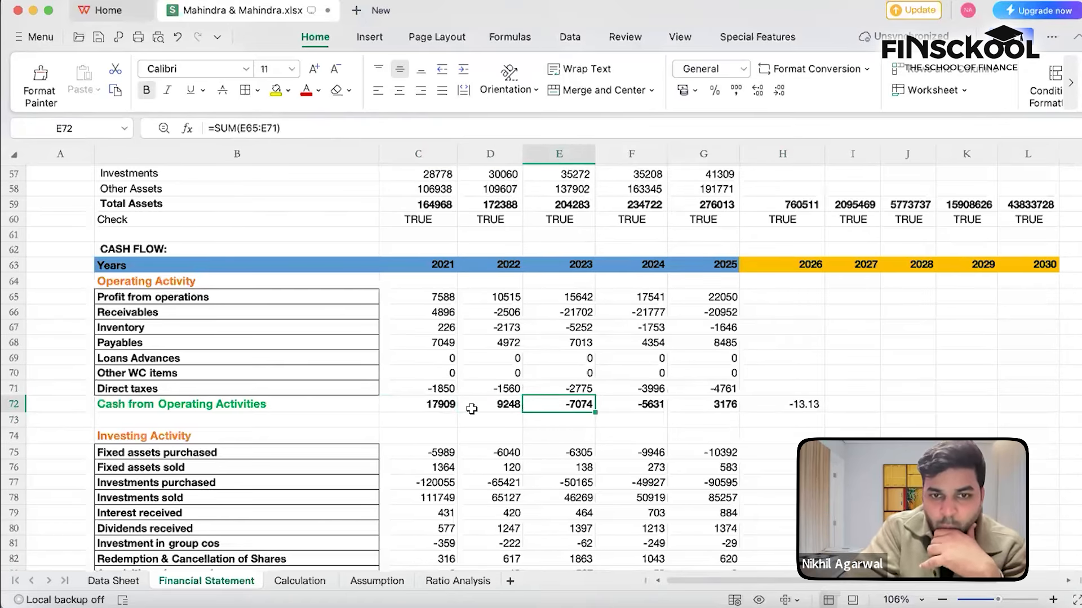
left_click(376, 583)
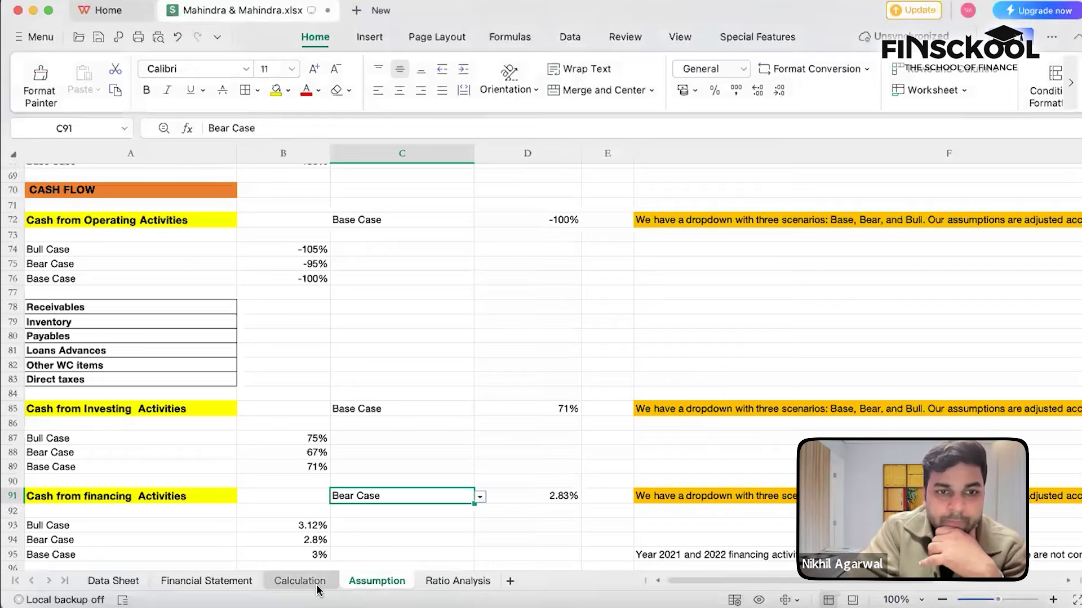
In the Calculation sheet, examine the Cash from Operating Activities growth formulas in C25, D25 and F25
left_click(300, 582)
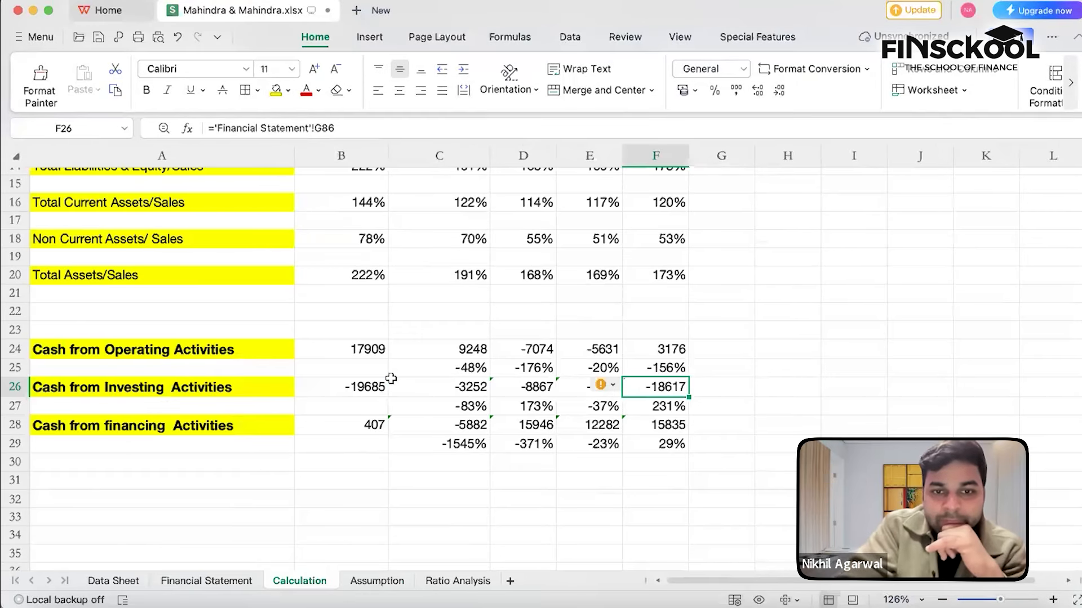
left_click(426, 370)
double_click(426, 371)
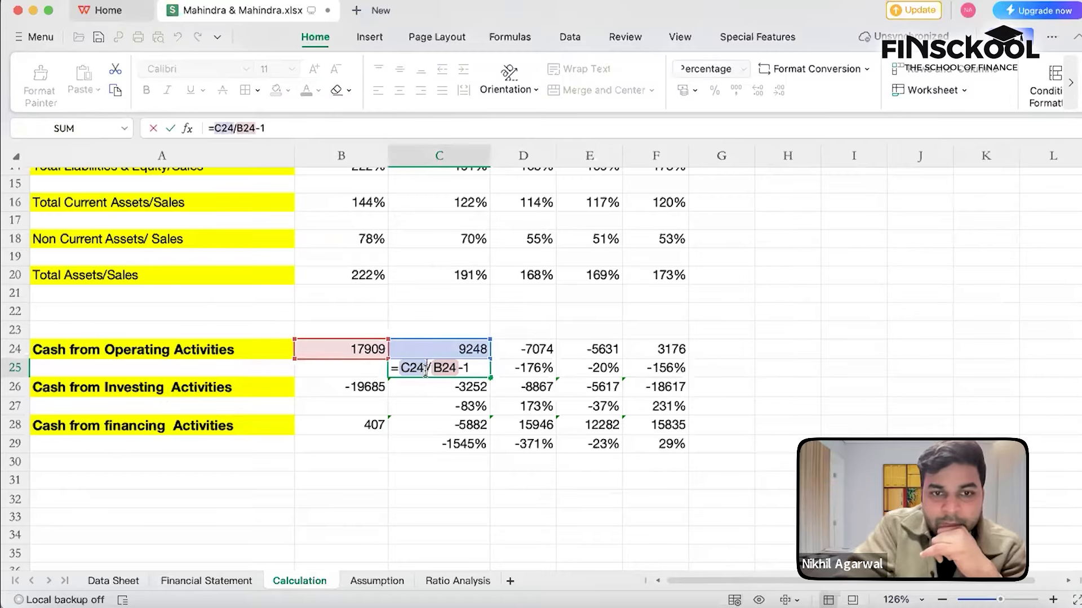
key("Return")
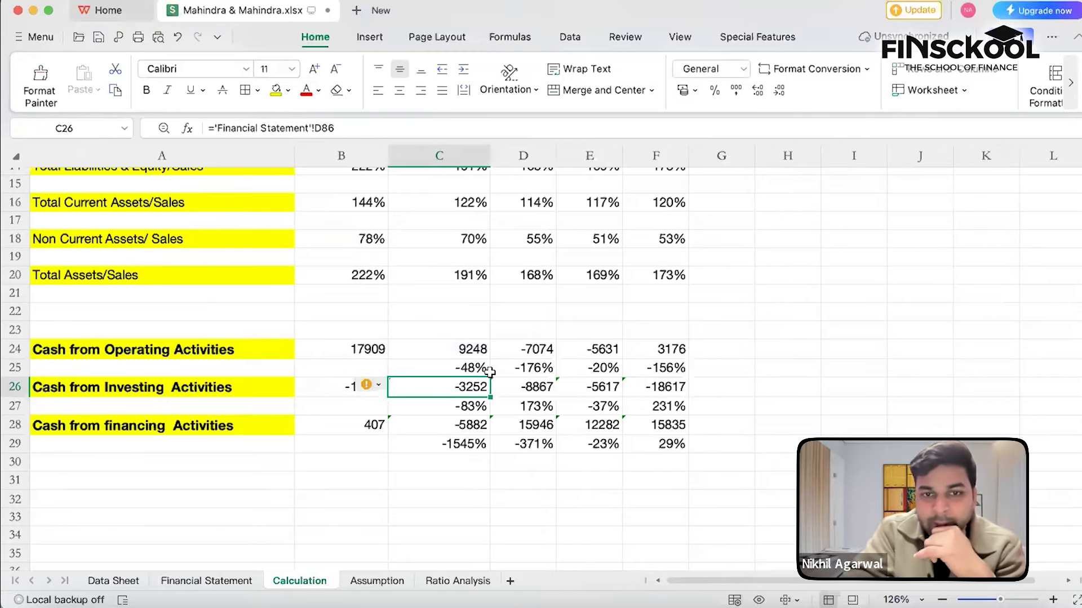
double_click(544, 367)
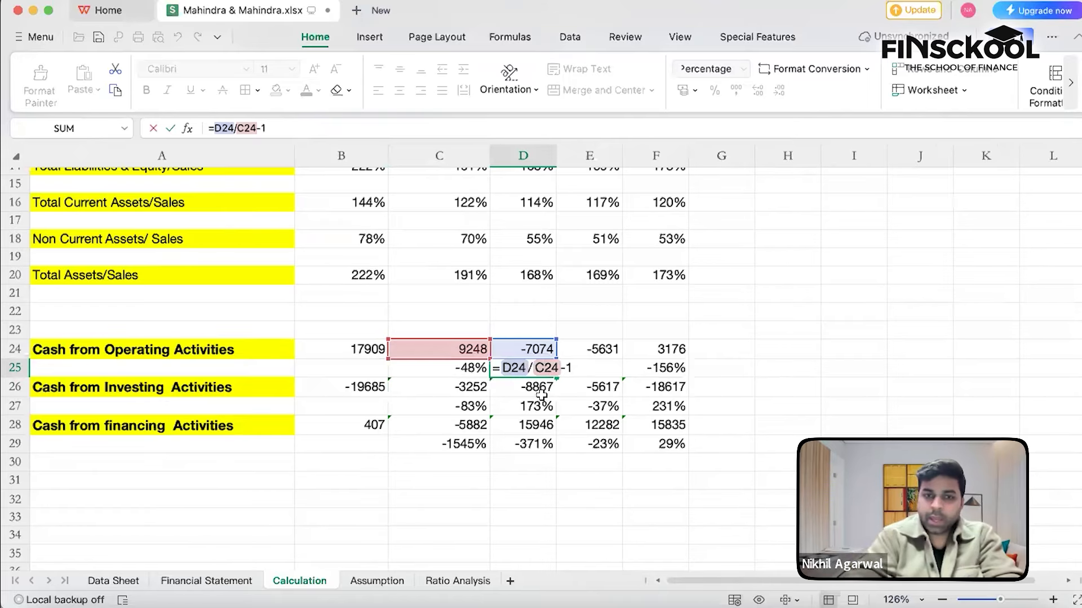
key("Return")
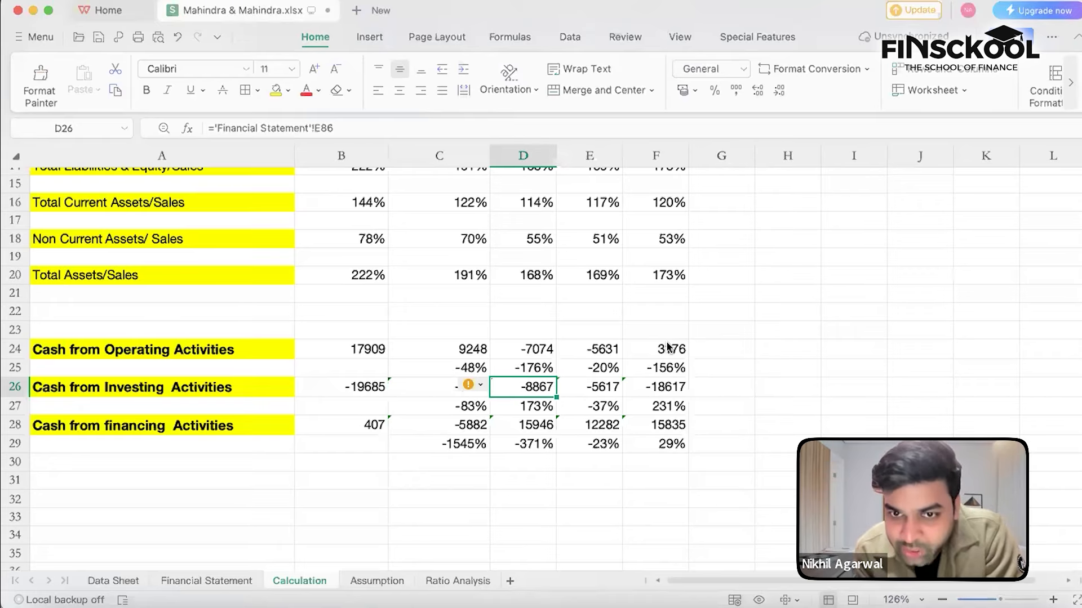
left_click(644, 369)
double_click(644, 371)
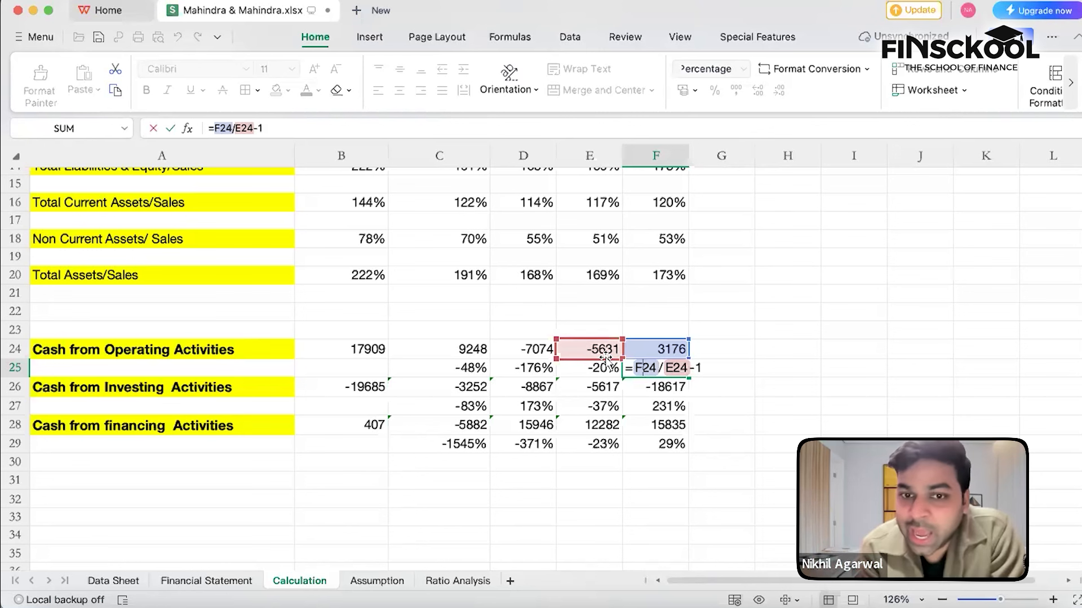
key("Return")
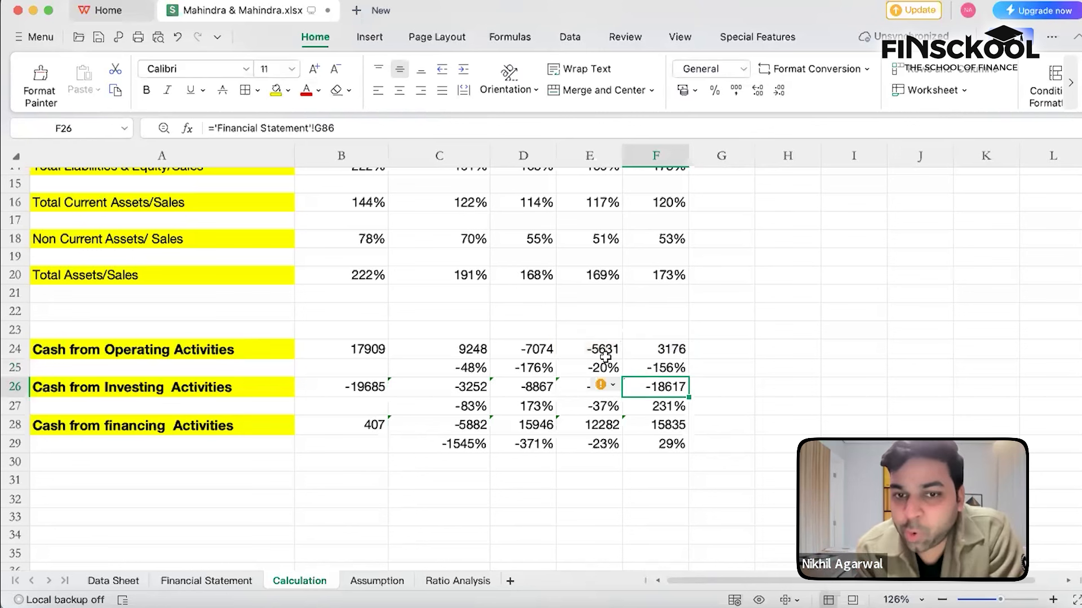
left_click(780, 351)
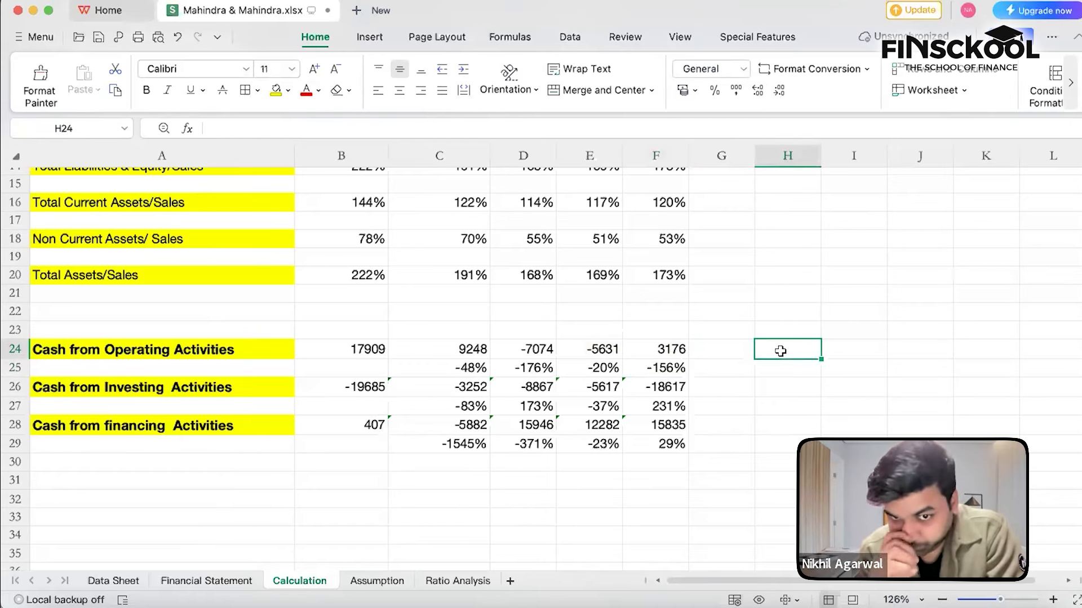
left_click(666, 367)
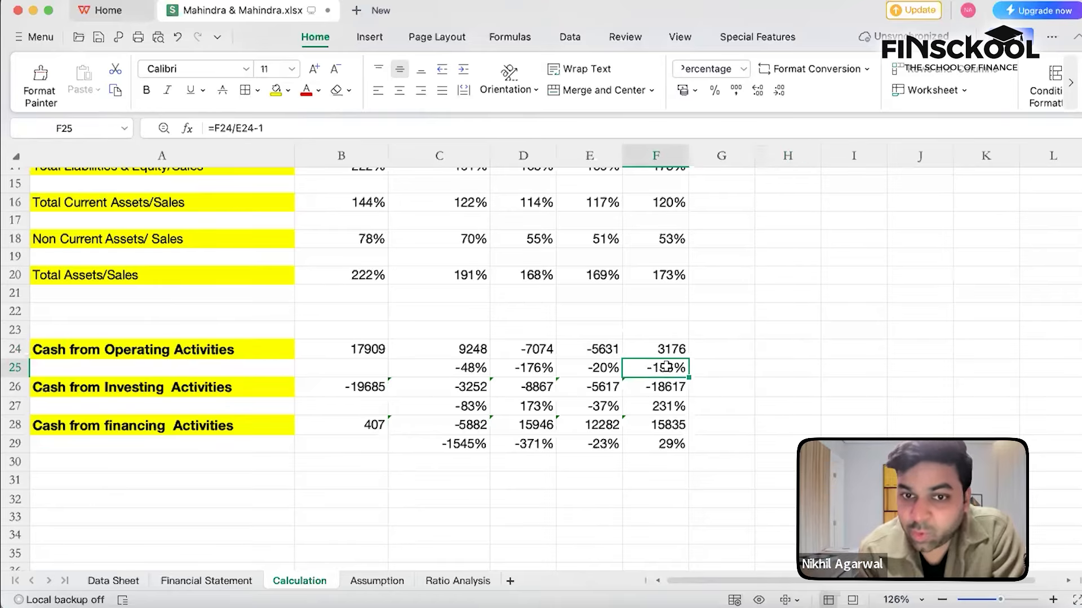
double_click(653, 367)
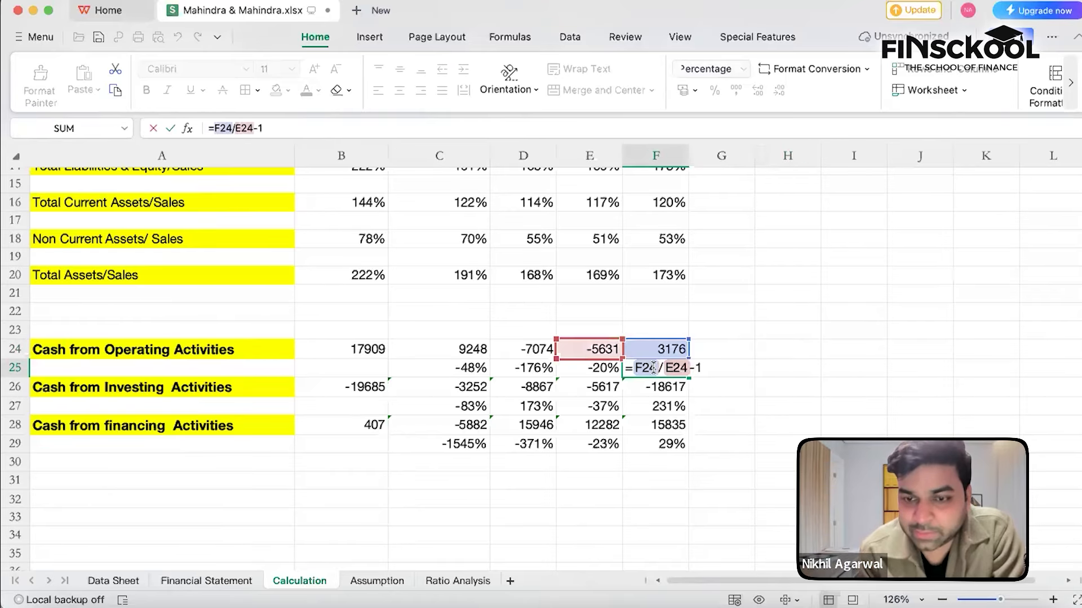
key("Return")
left_click(653, 368)
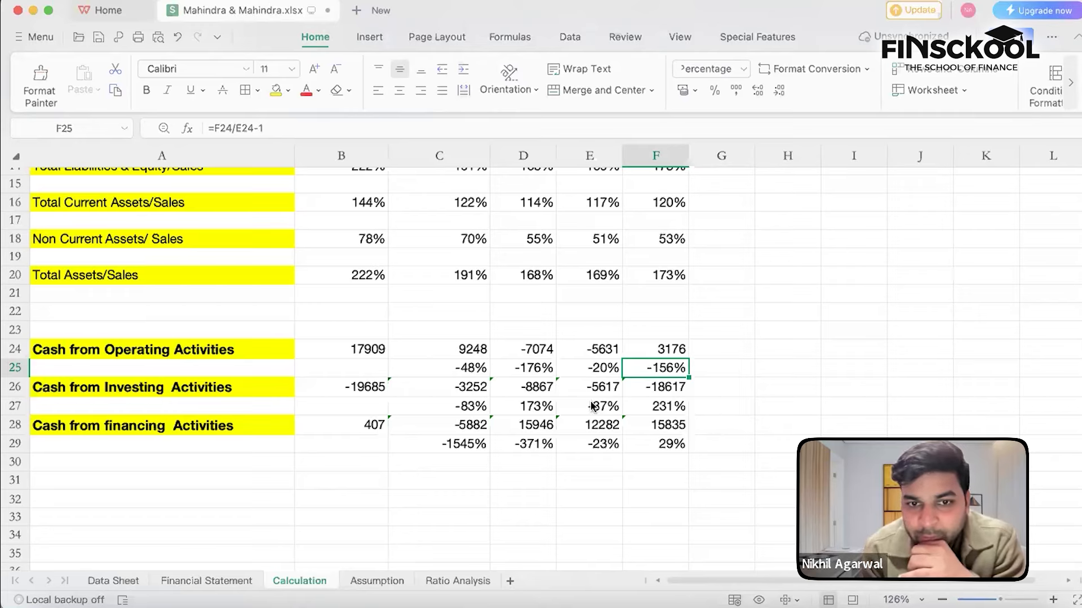
Try negating the numerator of the operating cash flow growth formula in F25, making it =-F24/E24-1
double_click(656, 369)
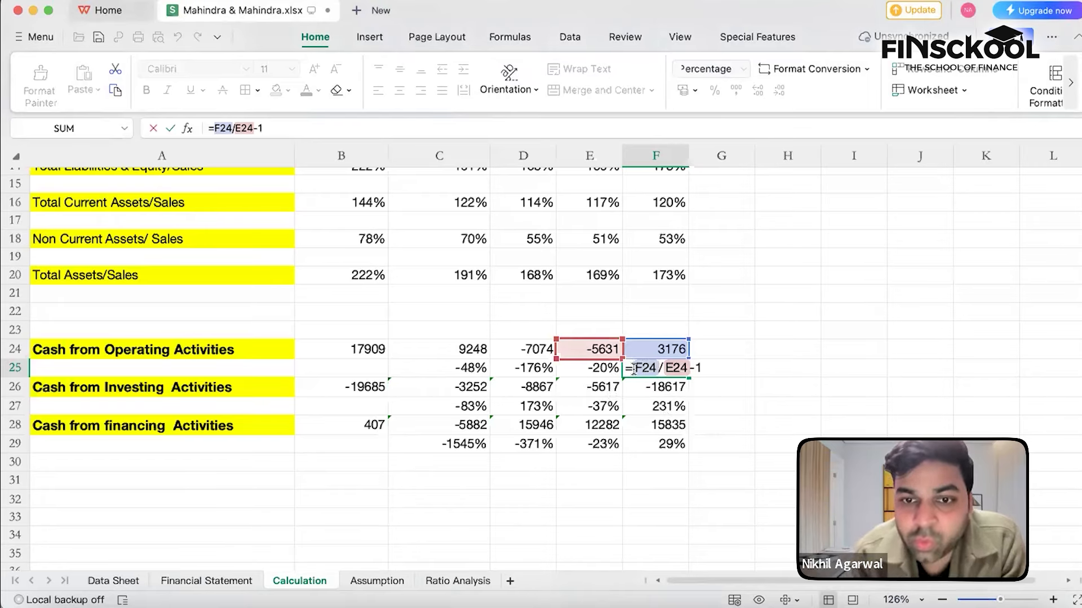
left_click(633, 369)
type("-")
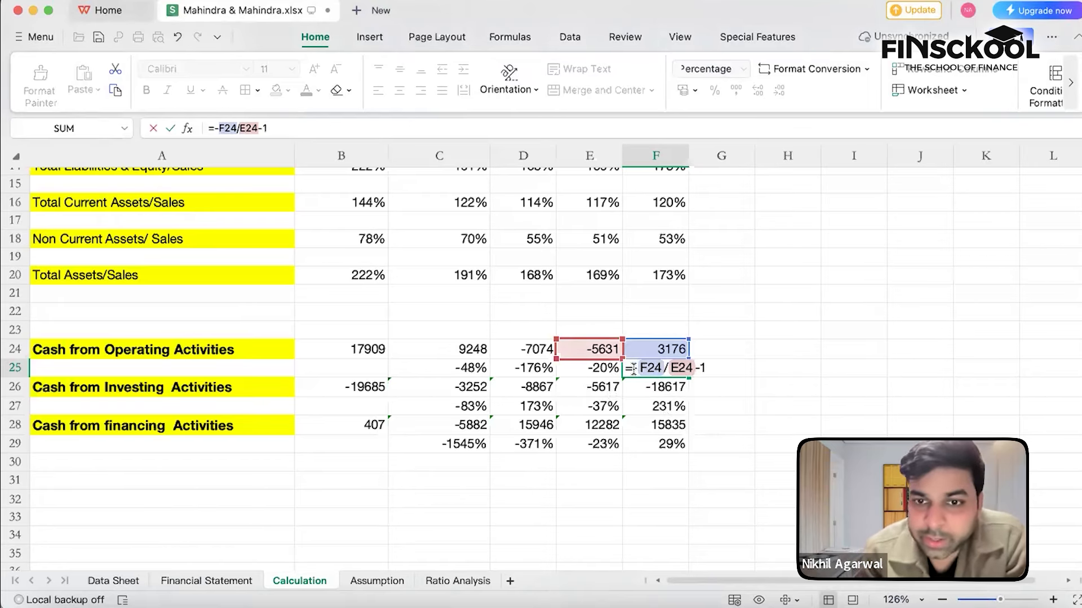
key("Return")
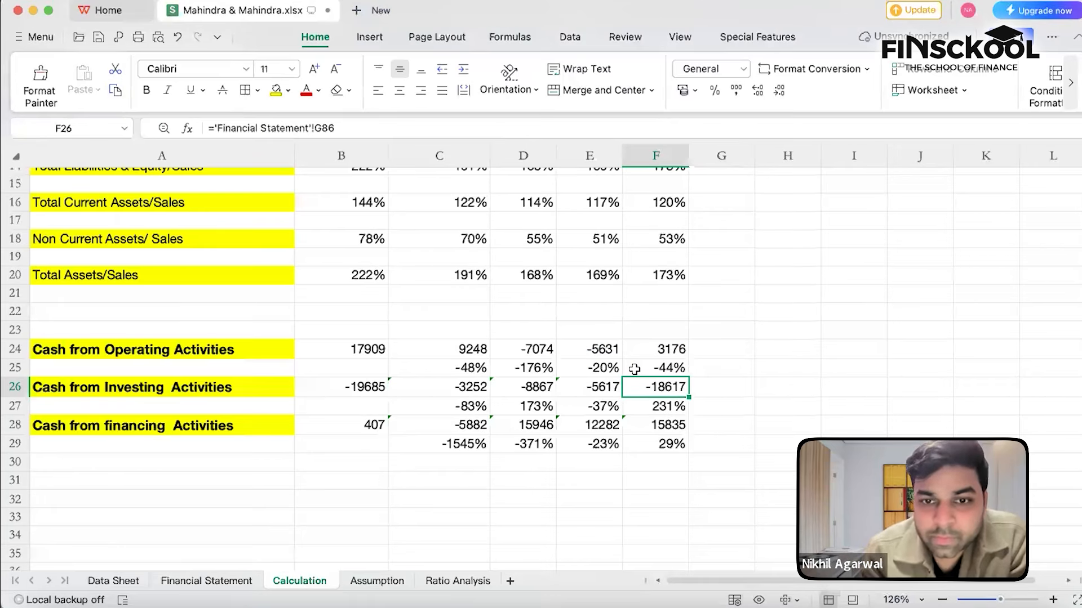
Clear the operating cash flow growth formula from cell F25
left_click(635, 369)
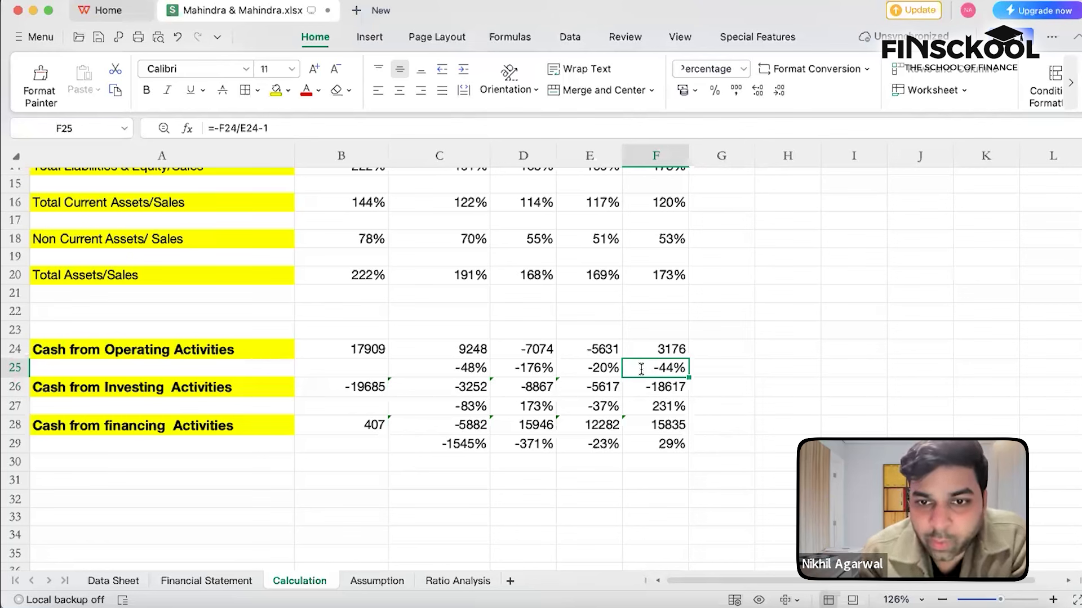
double_click(638, 370)
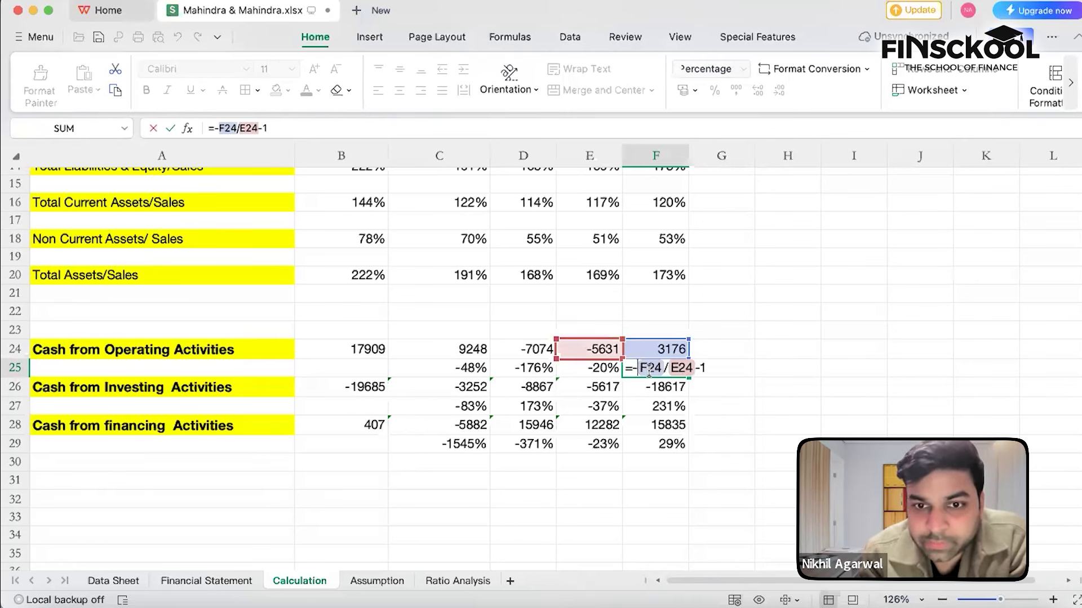
key("BackSpace")
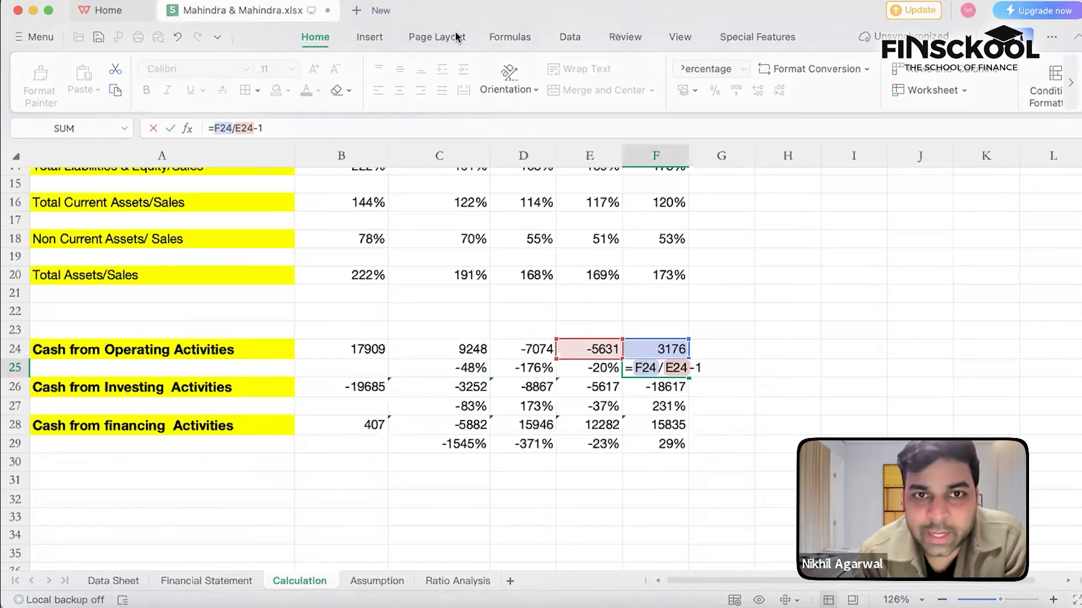
left_click(596, 374)
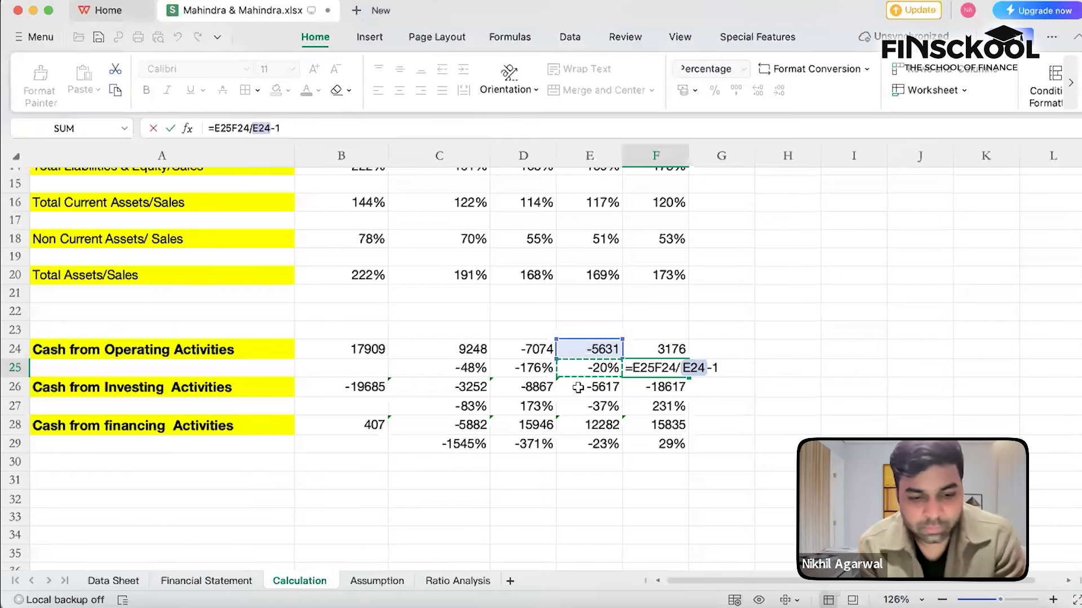
key("Escape")
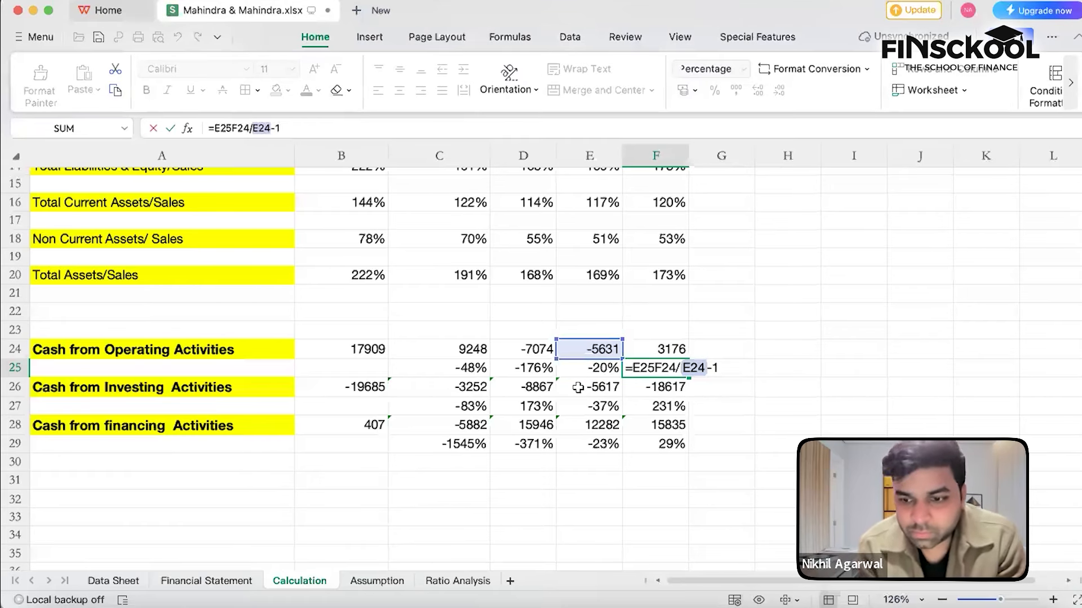
key("BackSpace")
key("BackSpace")
key("BackSpace")
key("BackSpace")
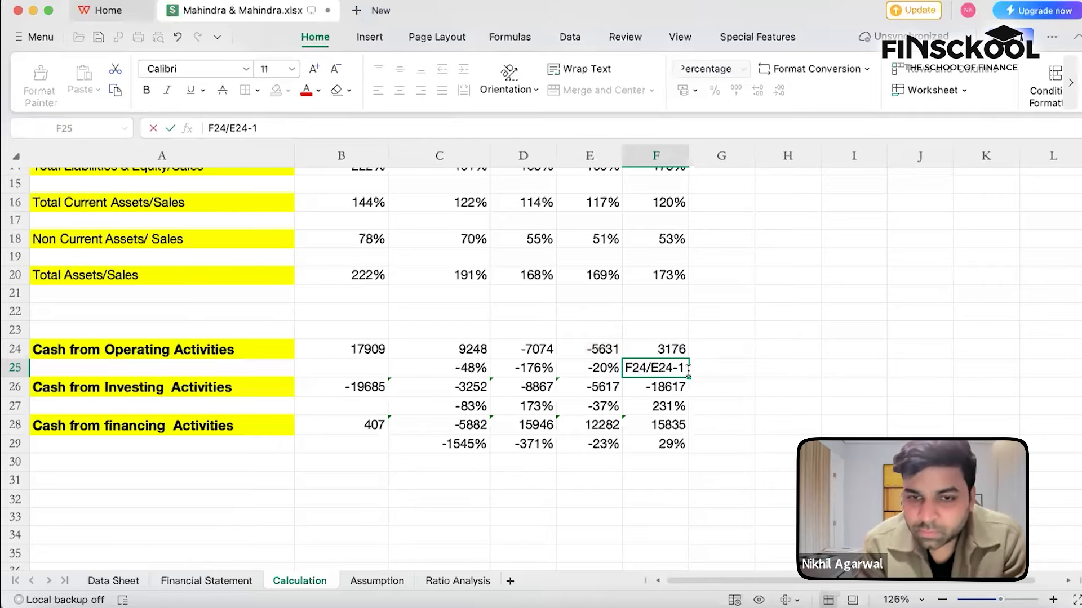
key("BackSpace")
key("BackSpace")
key("BackSpace")
key("BackSpace")
key("BackSpace")
key("BackSpace")
key("BackSpace")
key("BackSpace")
key("BackSpace")
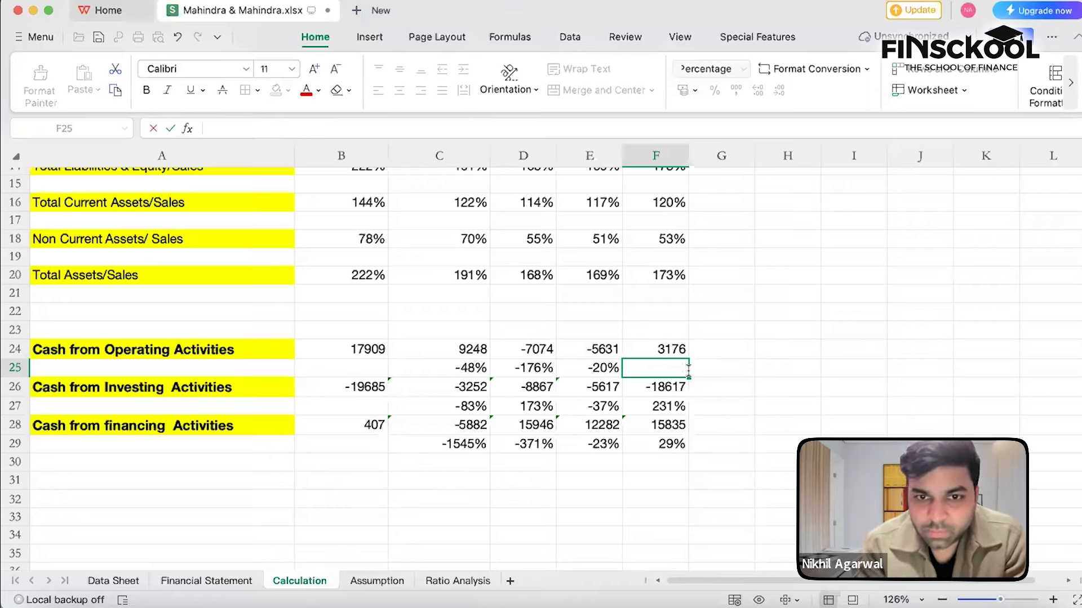
left_click(728, 423)
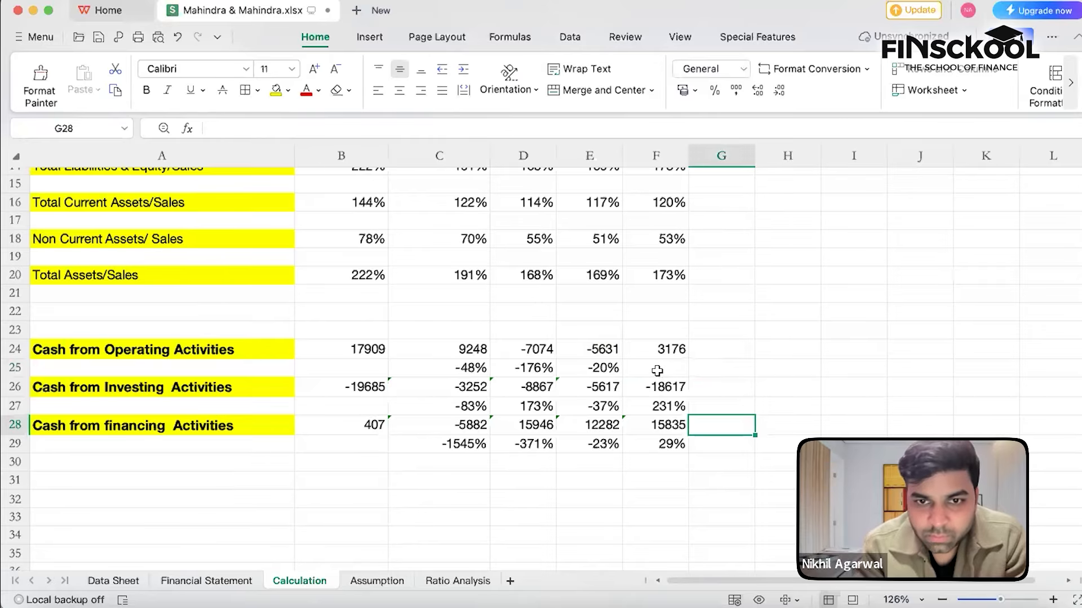
Clear the Cash from Operating Activities growth formulas from C25:F25
left_click(657, 371)
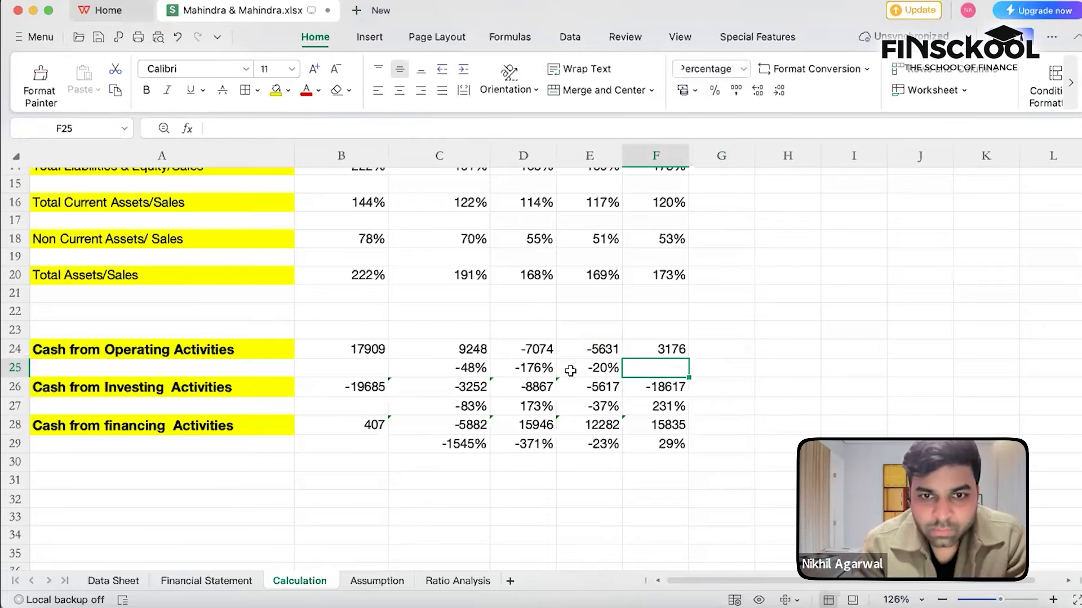
left_click(472, 369)
key("shift+Right")
key("shift+Right")
key("shift+Right")
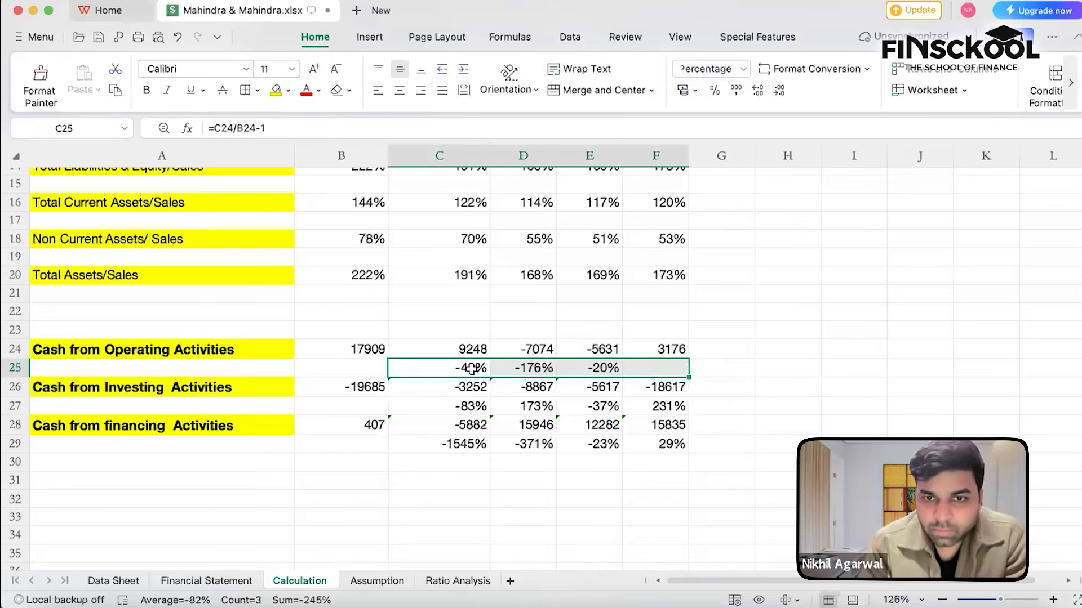
type("\\")
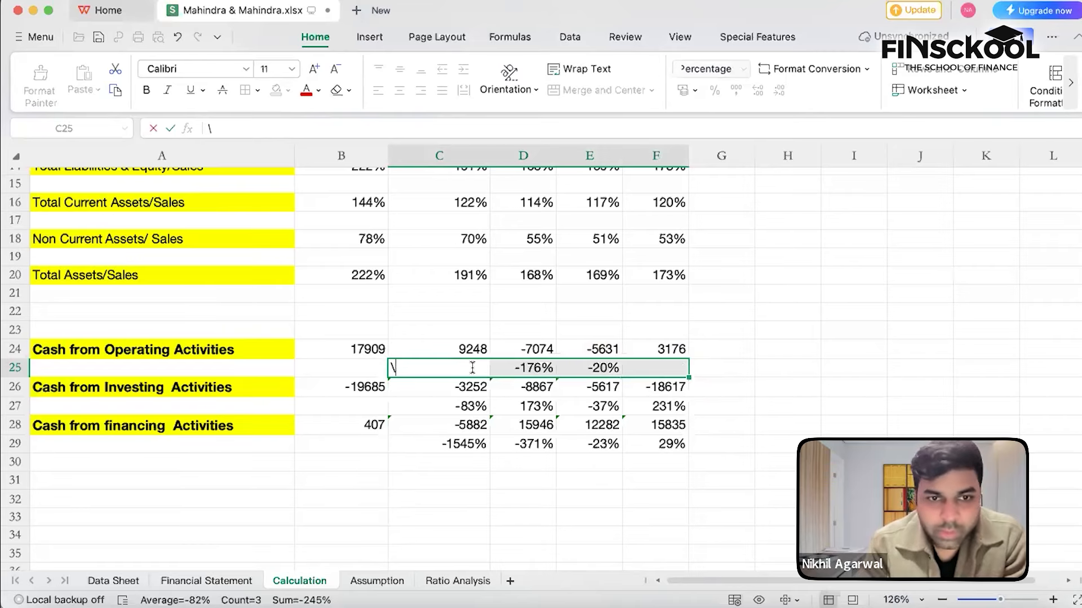
left_click(356, 373)
left_click(412, 366)
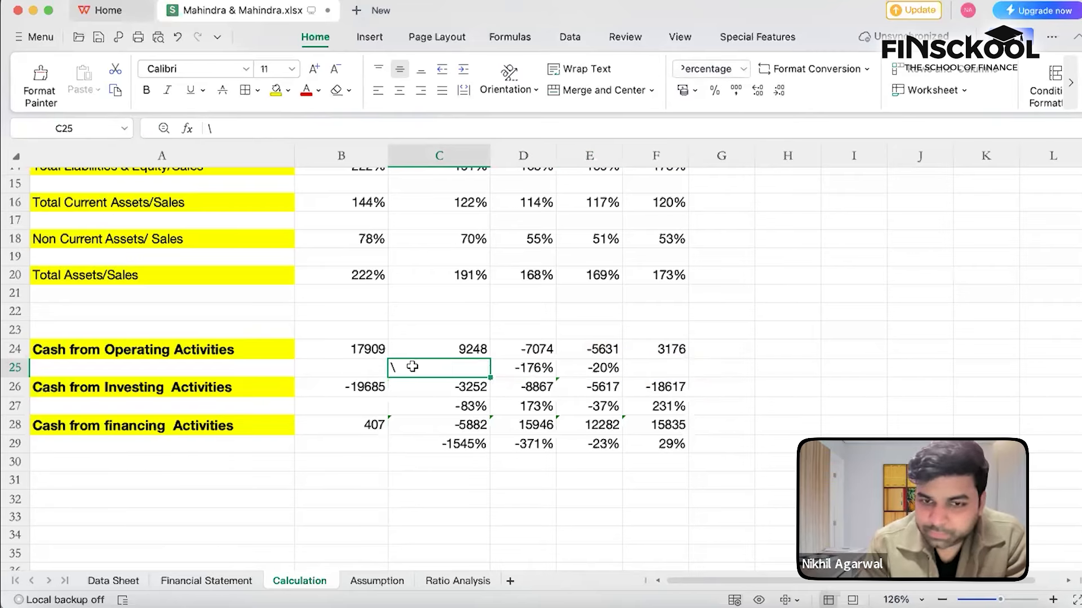
key("shift+Right")
key("shift+Right")
key("shift+Right")
key("Delete")
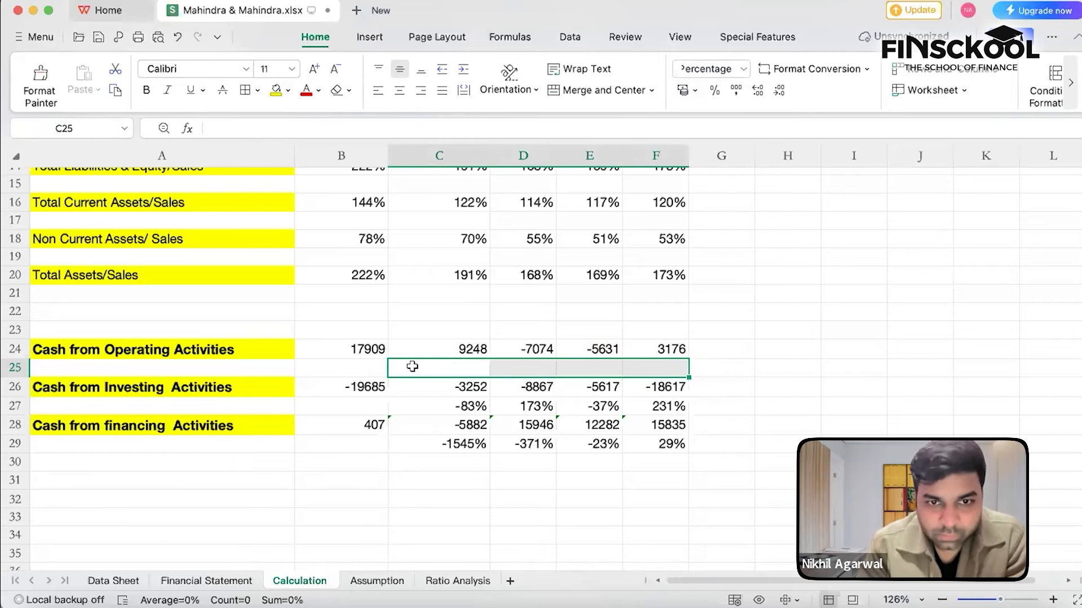
Enter the operating cash flow growth formula =C24/B24-1 in C25
left_click(412, 367)
type("=")
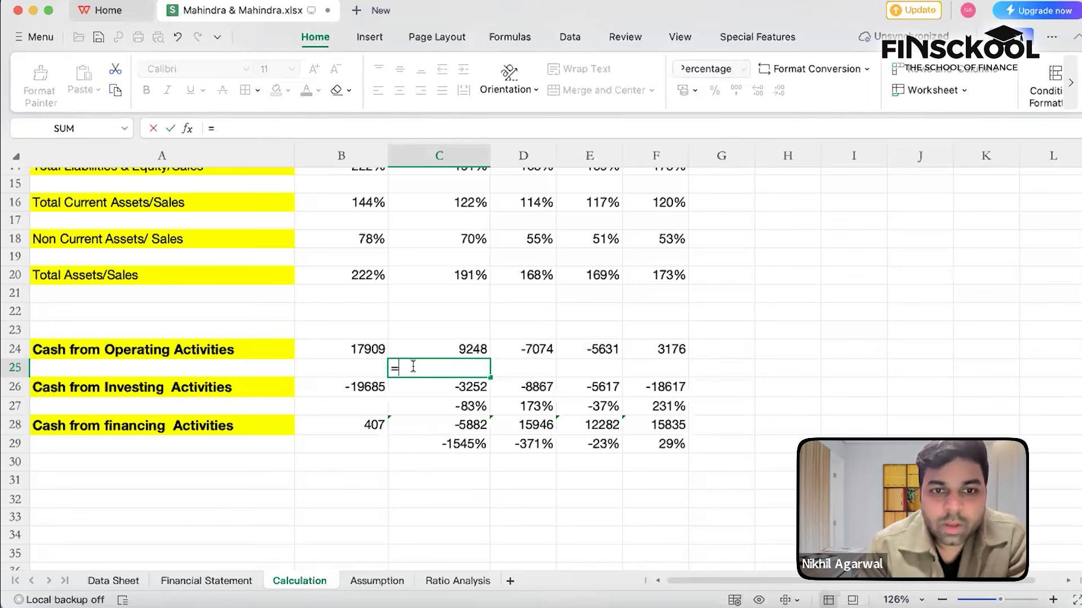
left_click(437, 345)
type("/")
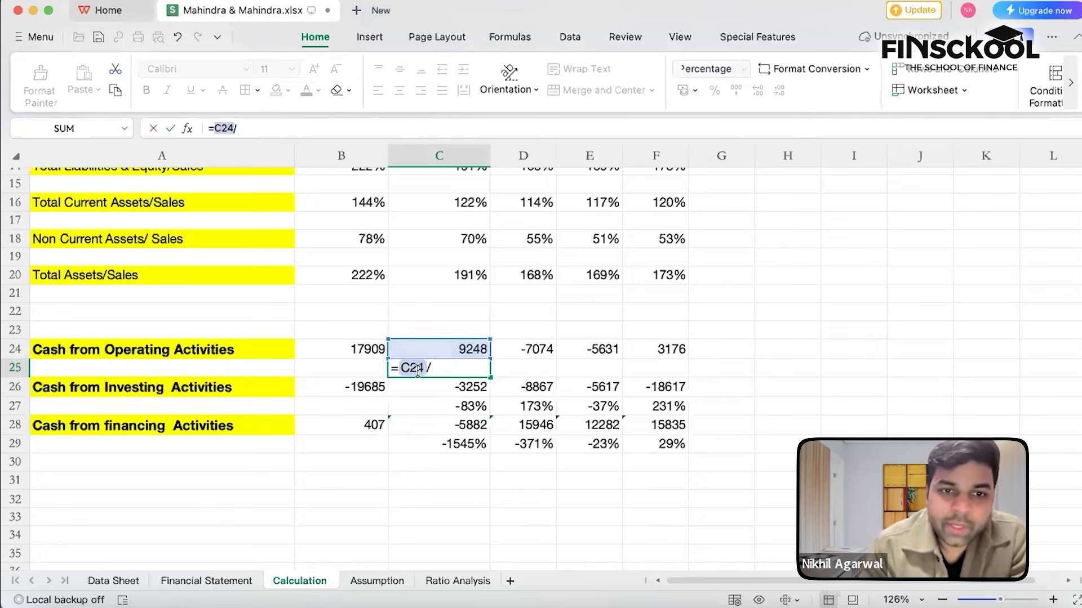
left_click(335, 351)
type("-1")
key("Return")
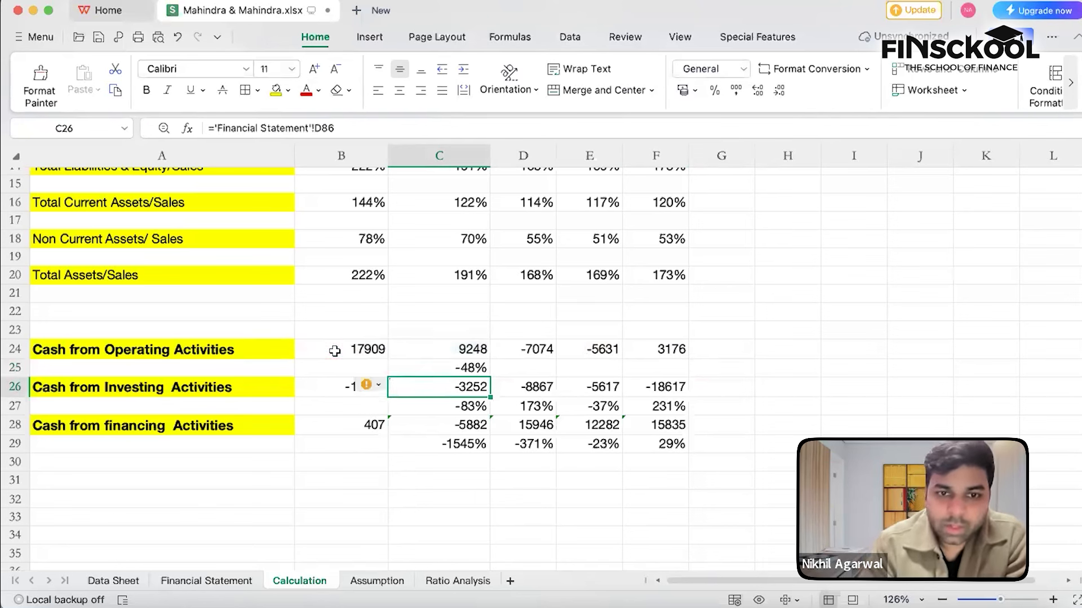
Copy the growth formula from C25 across the operating cash flow growth row through F25
left_click(441, 370)
key("super+c")
key("shift+Right")
key("shift+Right")
key("shift+Right")
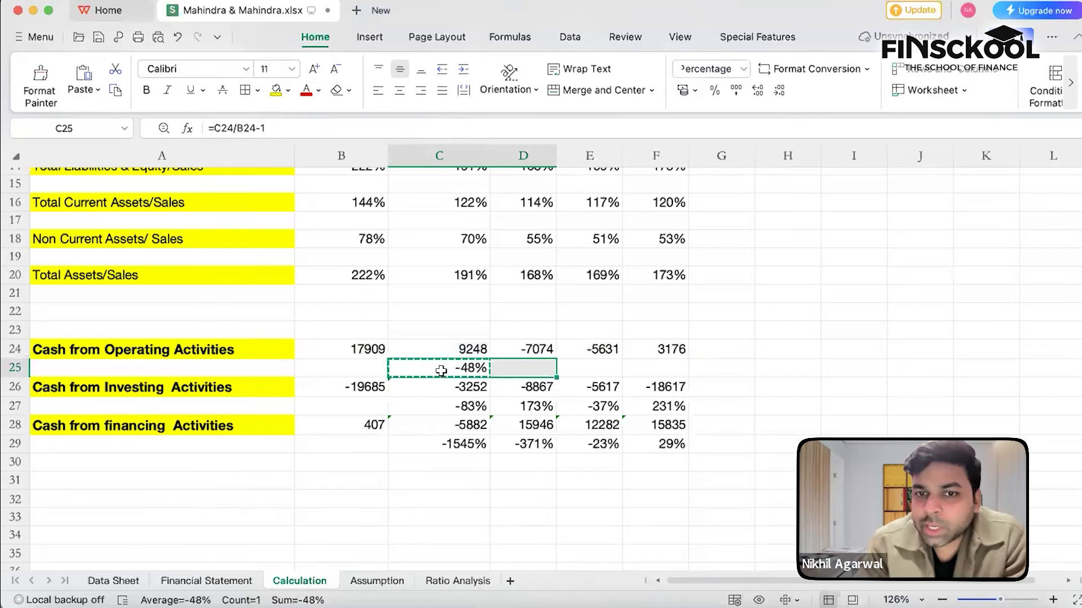
key("super+v")
key("Escape")
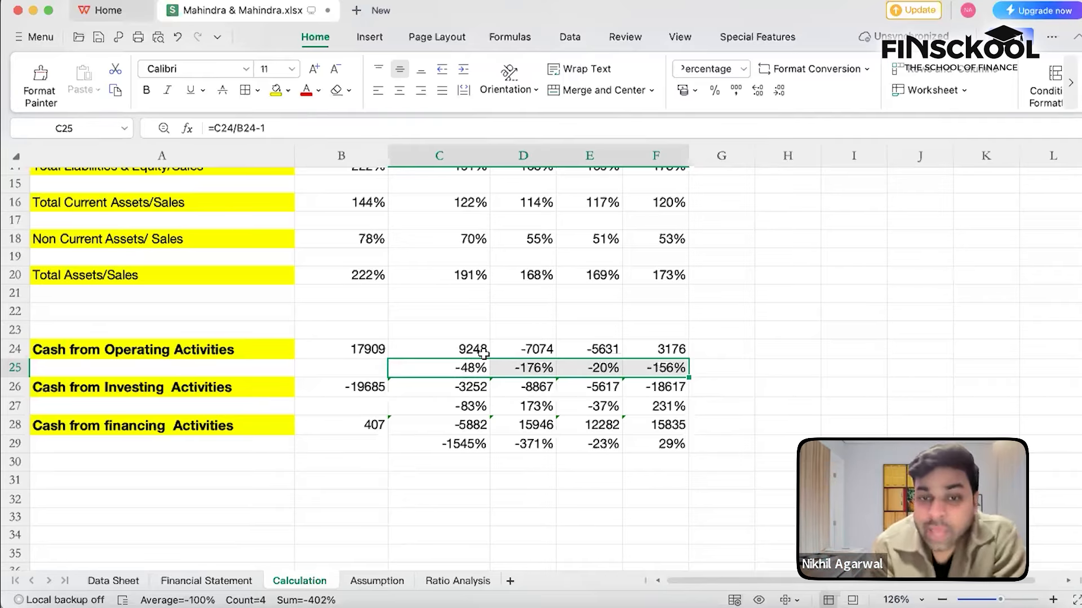
Examine the operating cash flow references in E24 and D24 and the growth formula in E25
left_click(576, 356)
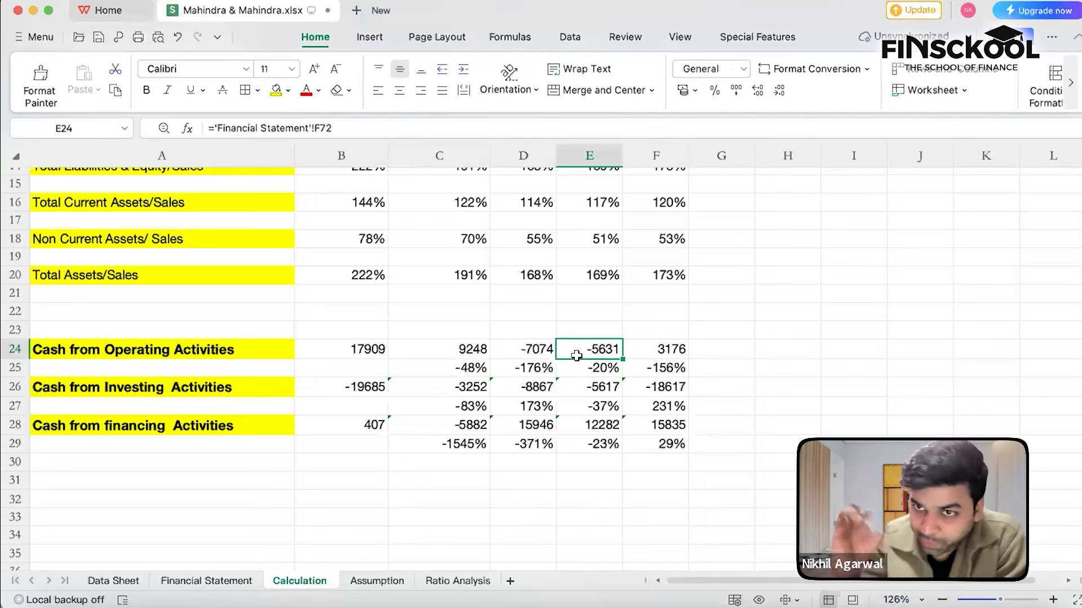
left_click(534, 350)
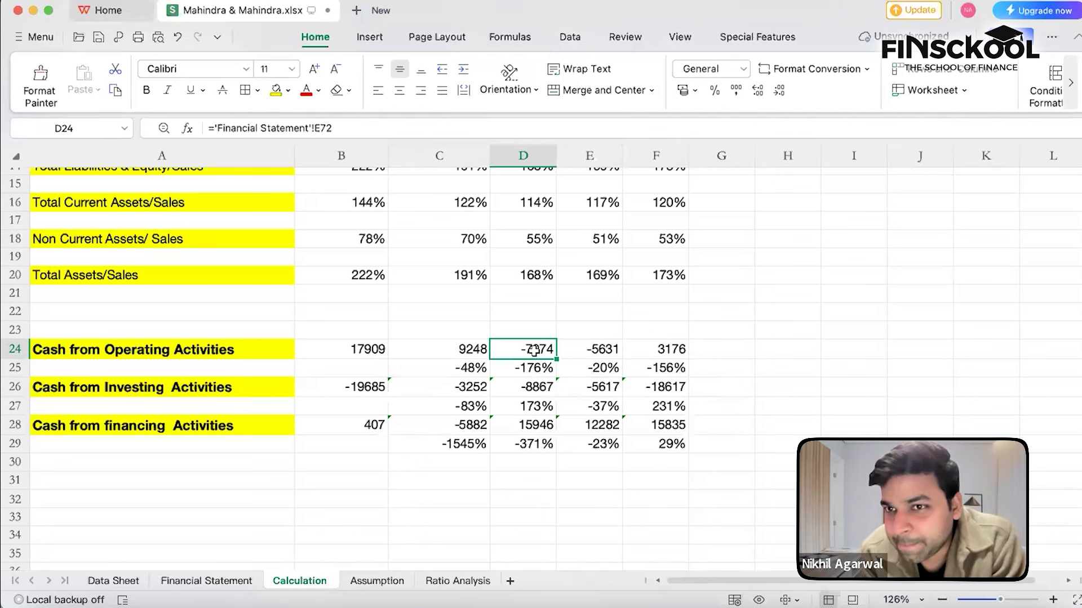
left_click(602, 370)
double_click(600, 370)
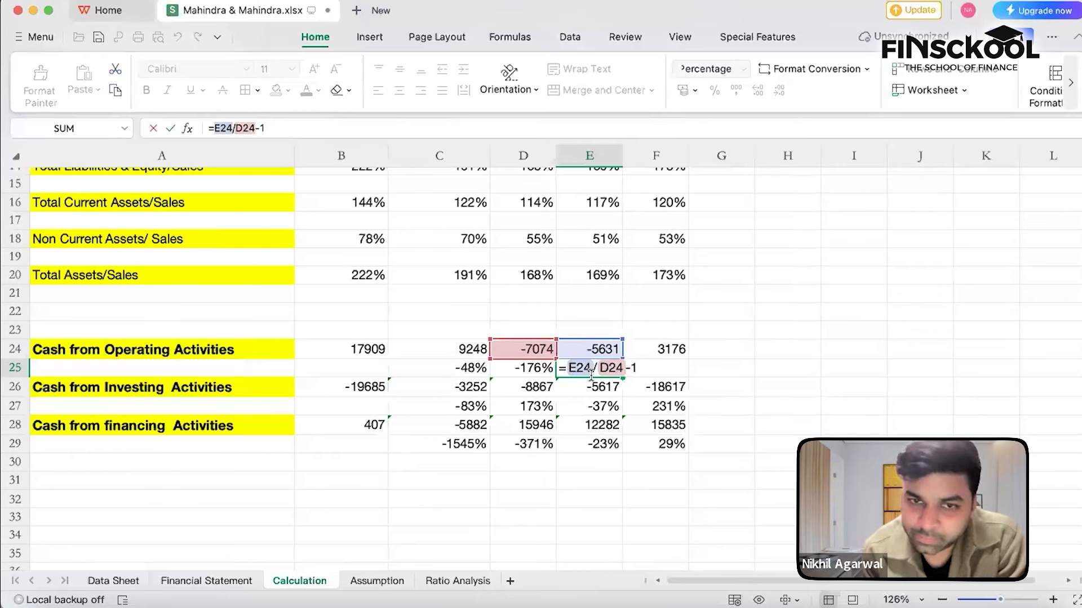
key("Return")
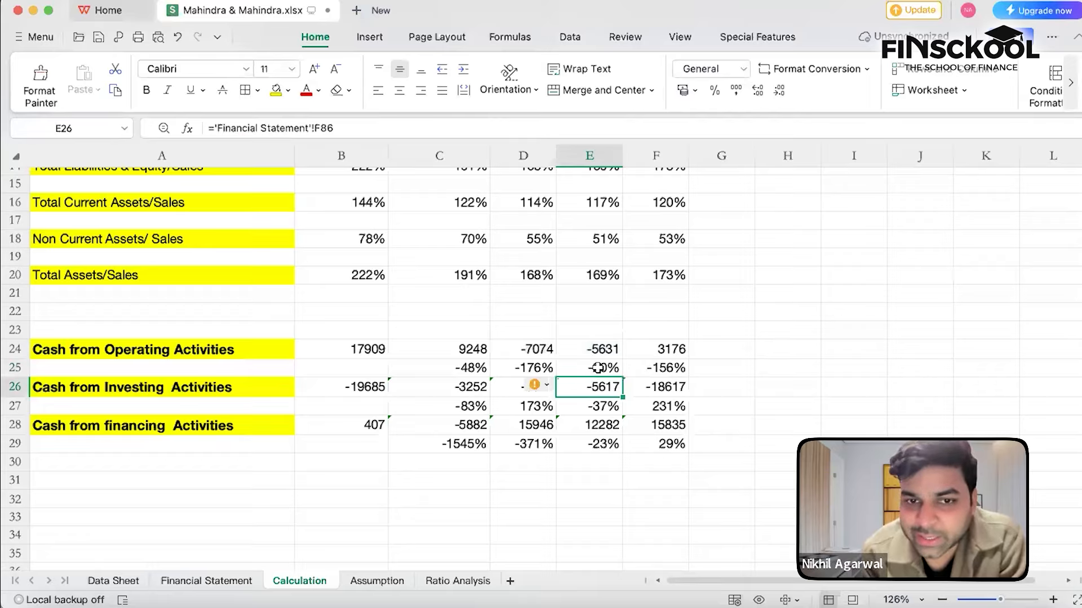
Try negating the numerator of the growth formula in E25, making it =-E24/D24-1
left_click(598, 368)
double_click(597, 369)
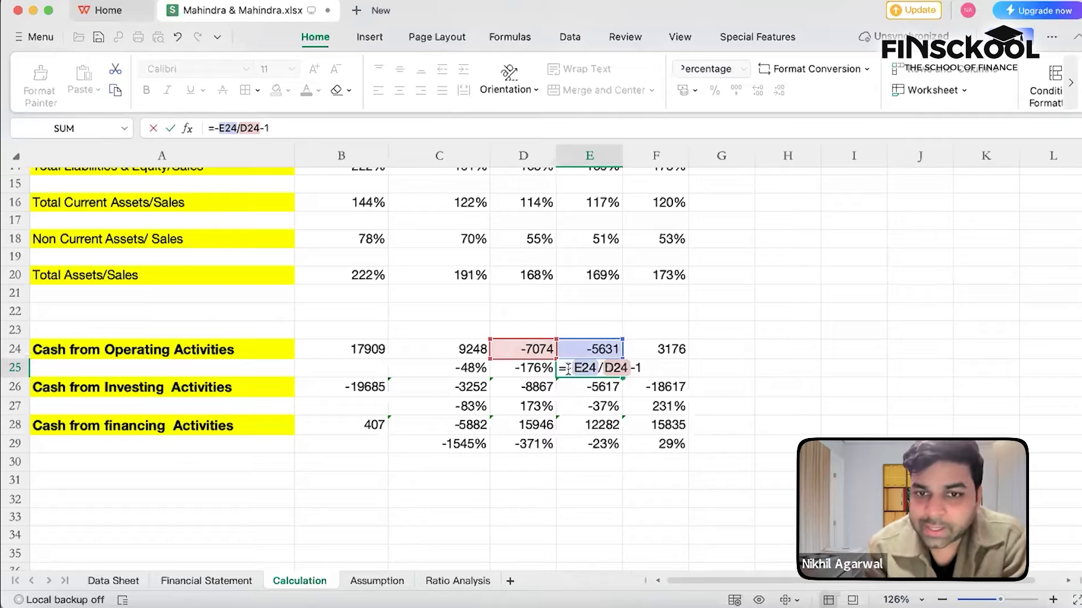
key("Return")
Remove the minus sign from the numerator in E25, restoring the formula =E24/D24-1
double_click(567, 370)
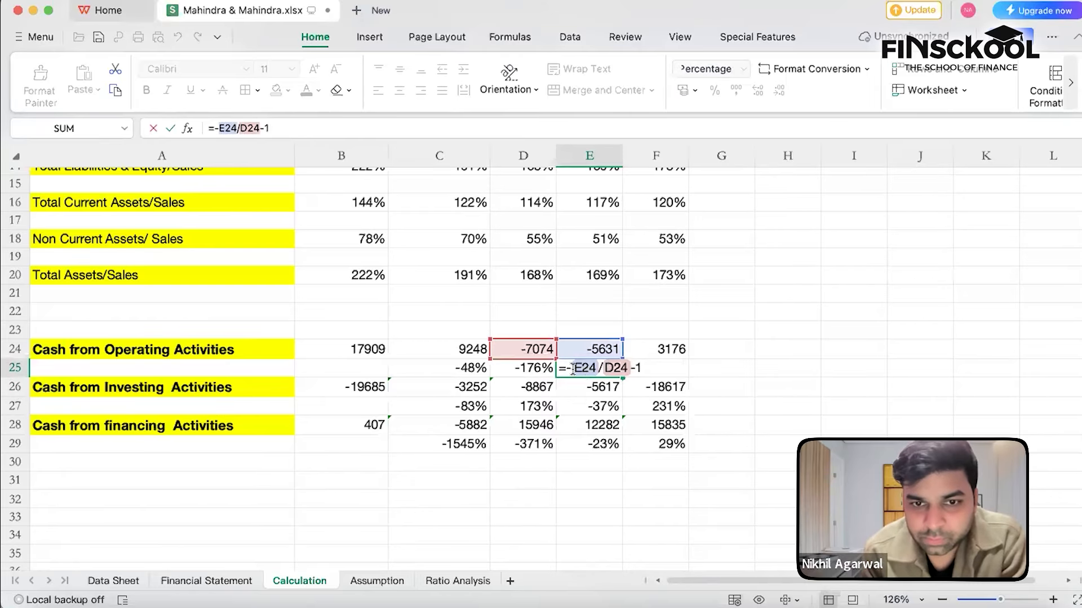
left_click(573, 370)
key("BackSpace")
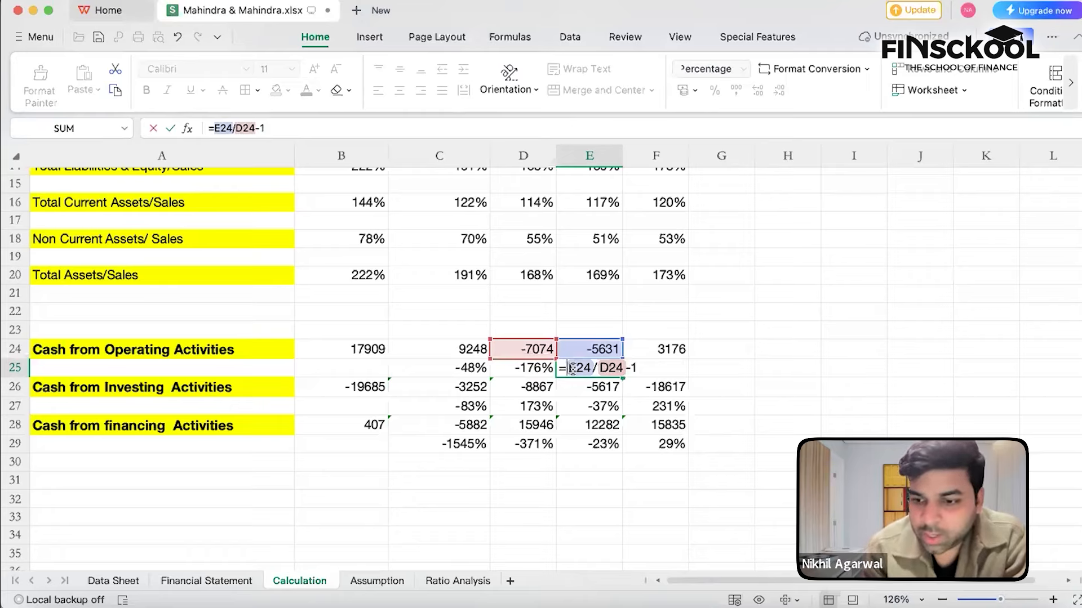
key("Return")
left_click(572, 370)
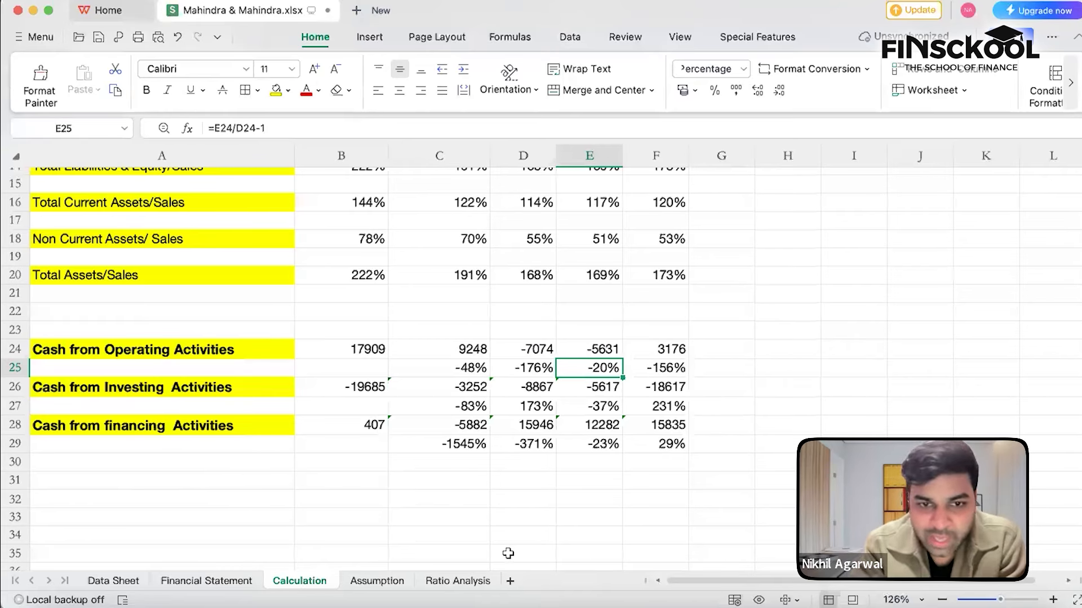
Enter the check formula =C24/B24-1 in C33 below the cash flow rows and format it as a percentage
left_click(418, 524)
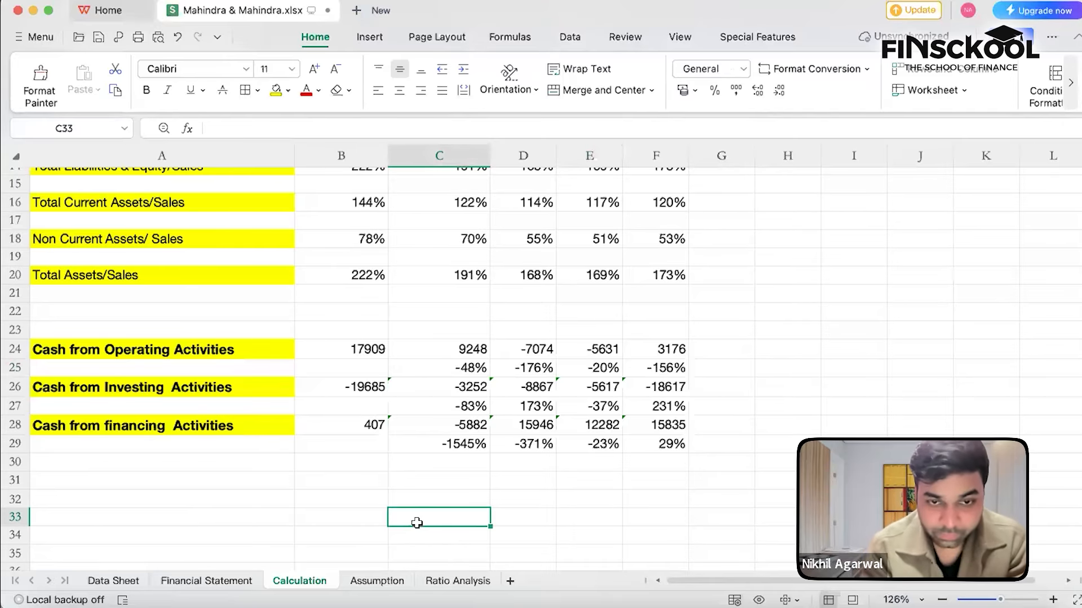
double_click(420, 517)
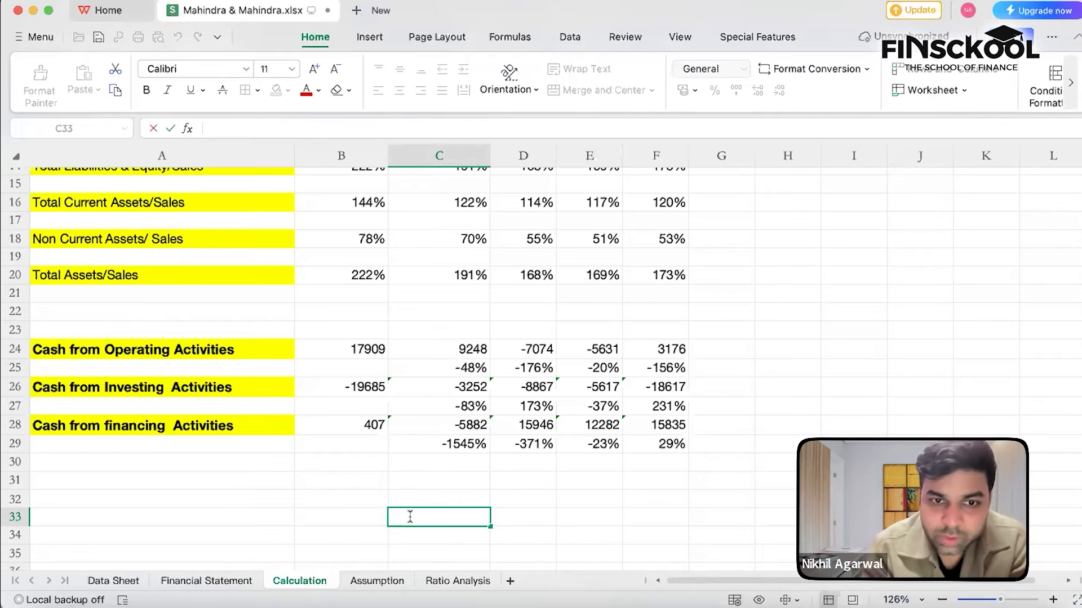
type("=")
left_click(470, 348)
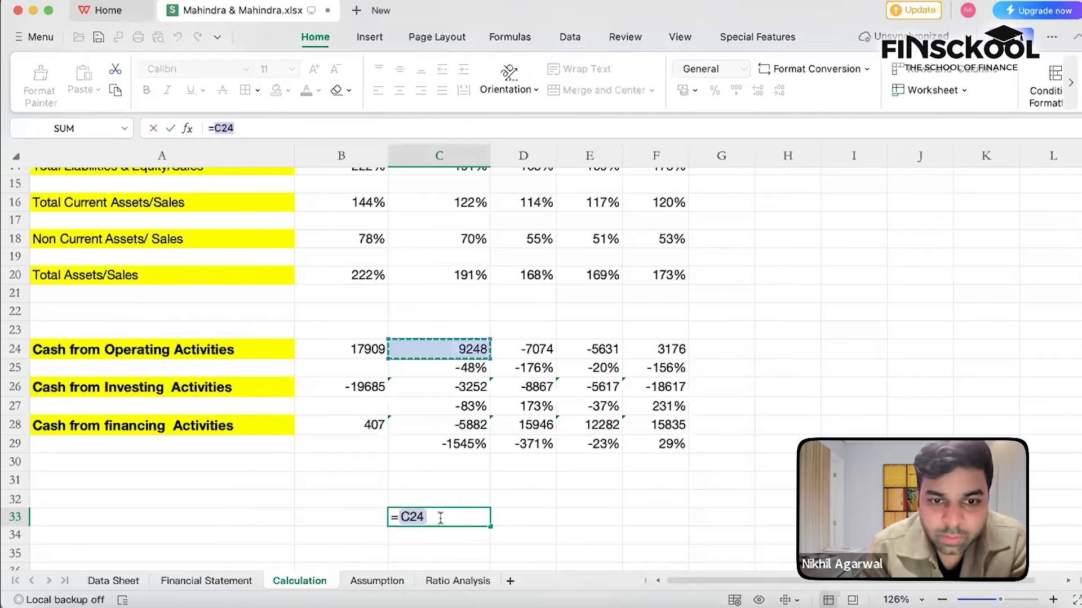
type("/")
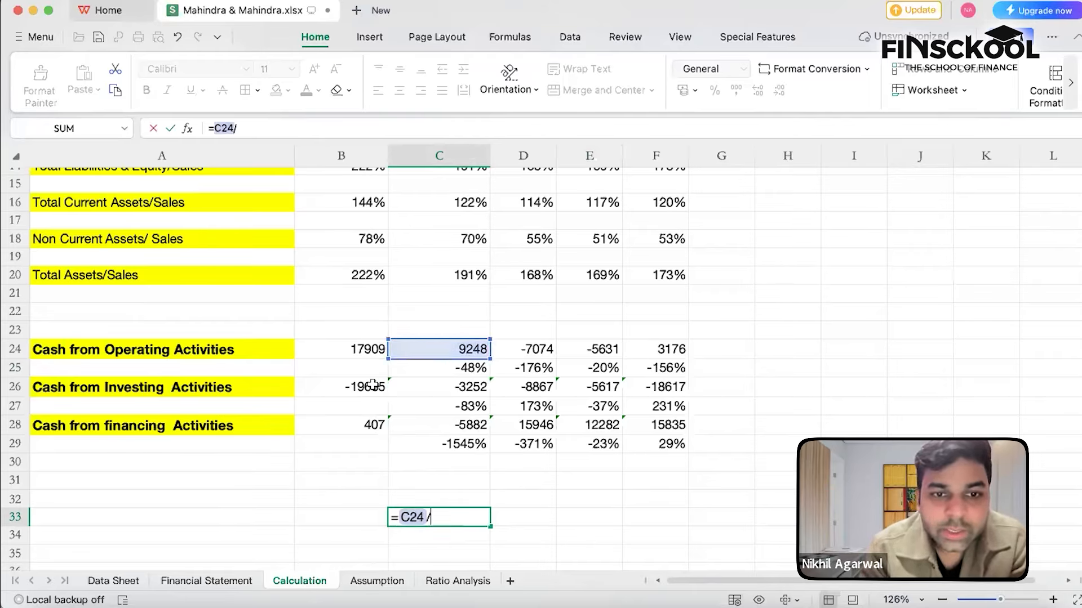
left_click(359, 349)
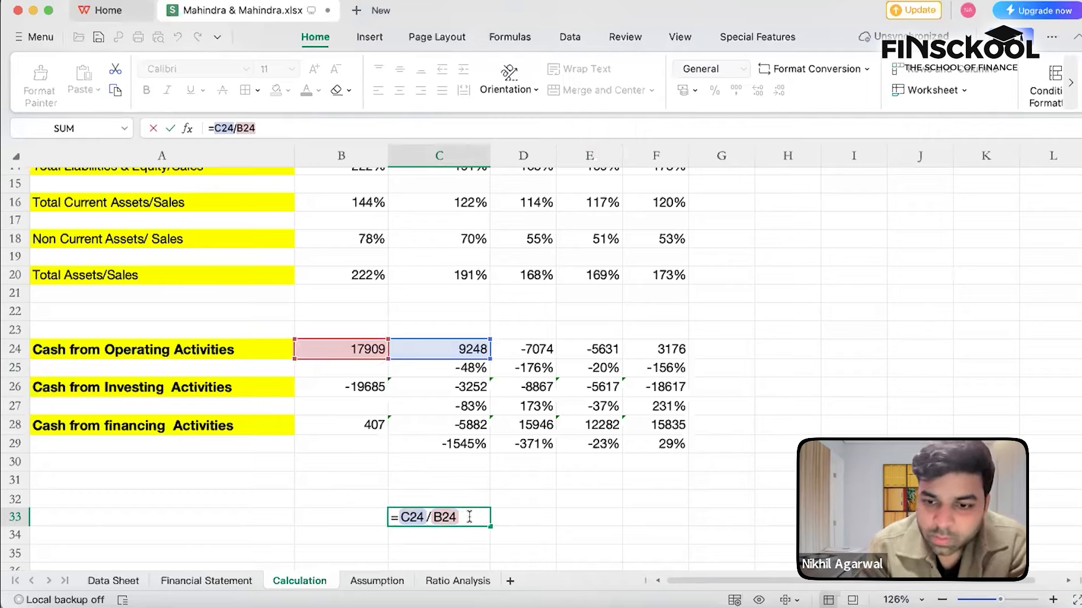
type("-1")
key("Return")
key("Up")
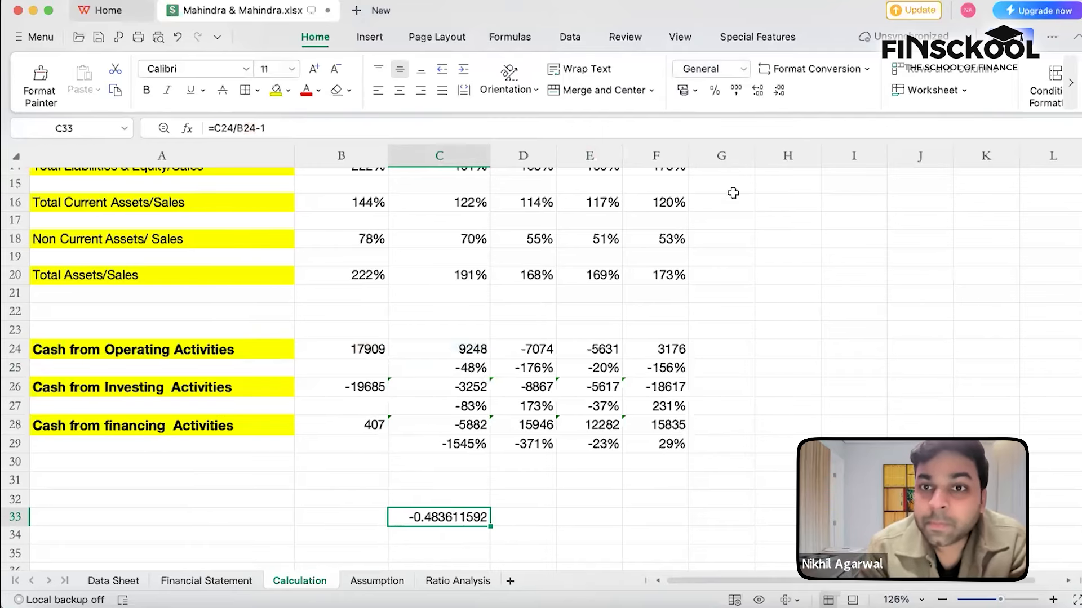
left_click(714, 91)
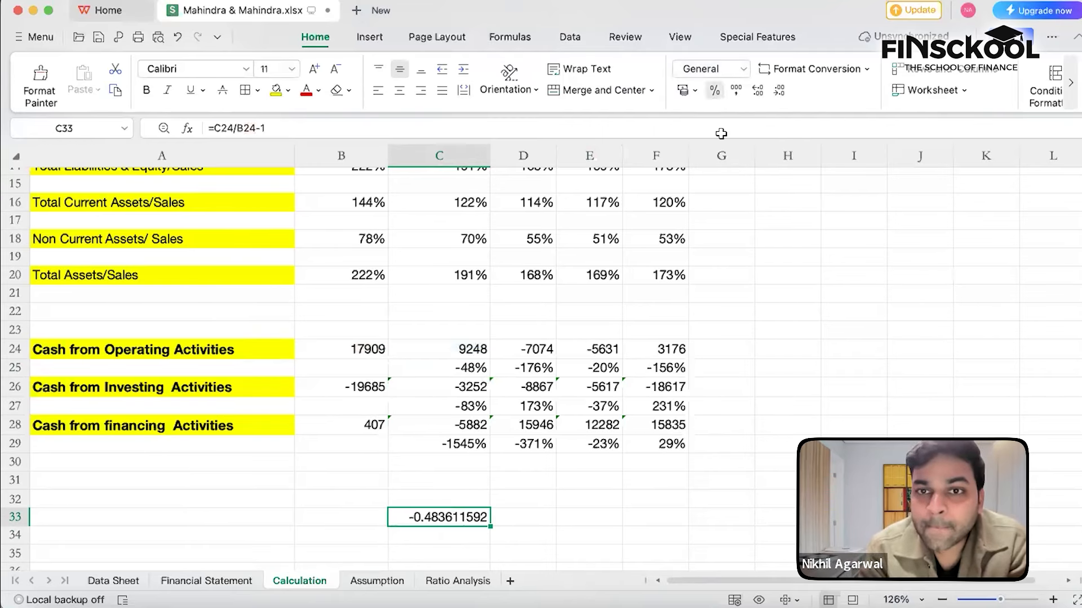
left_click(509, 520)
type("=")
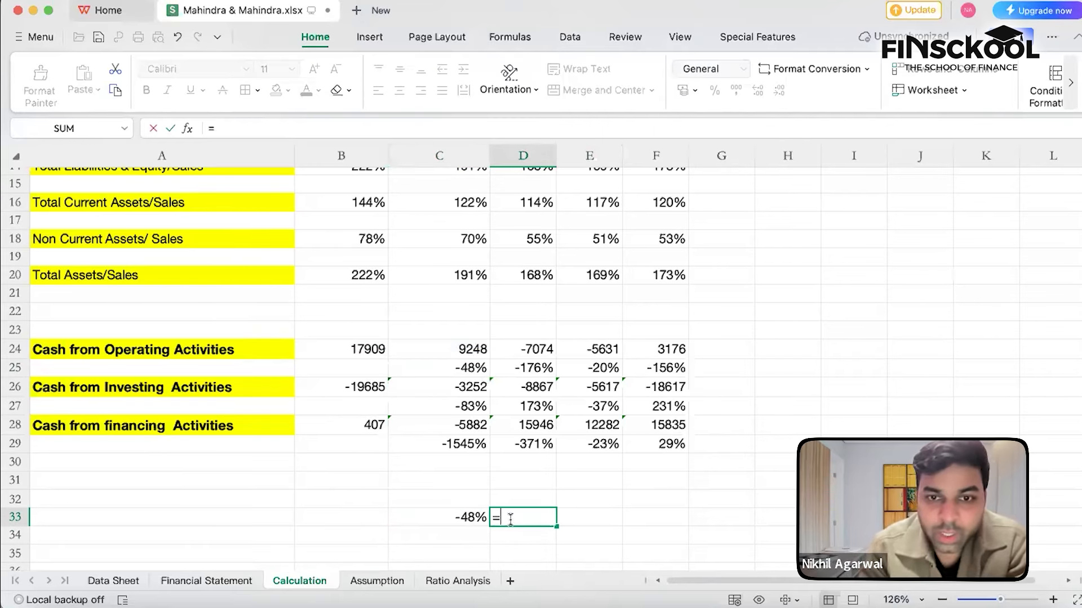
left_click(527, 368)
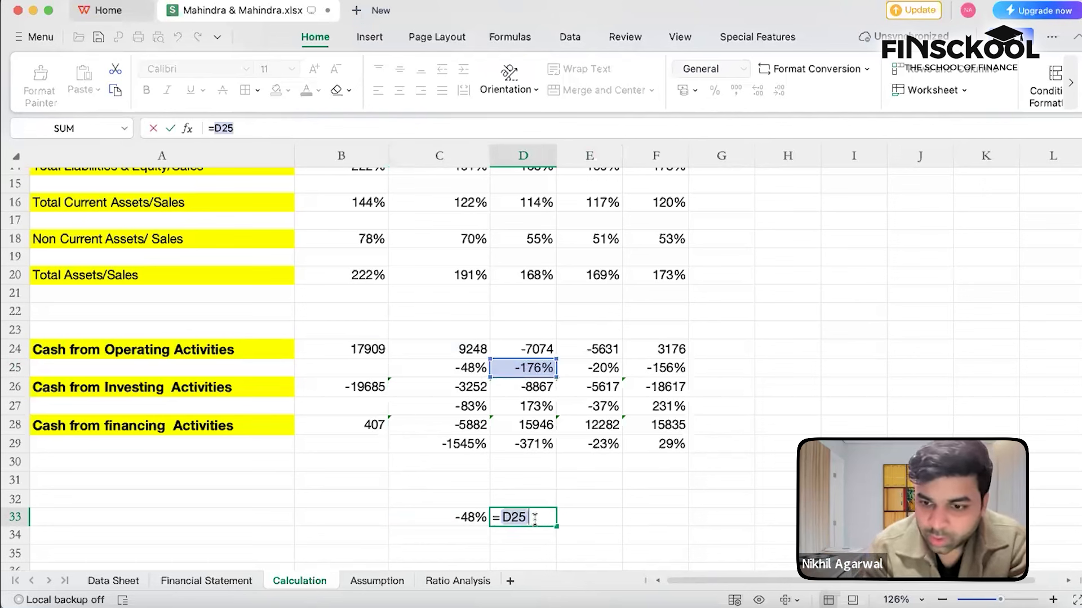
type("/")
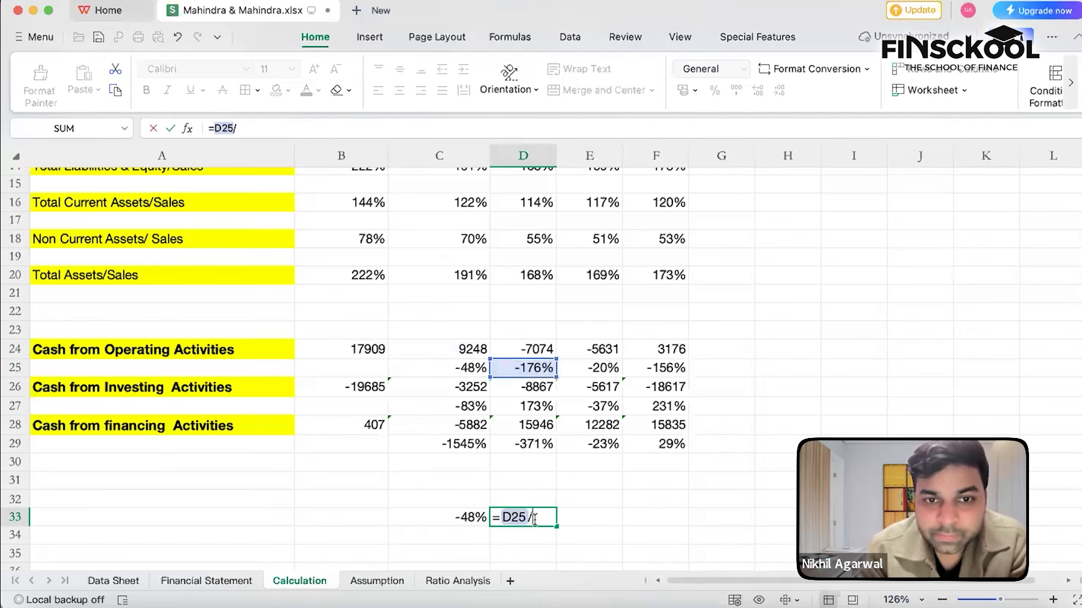
left_click(467, 350)
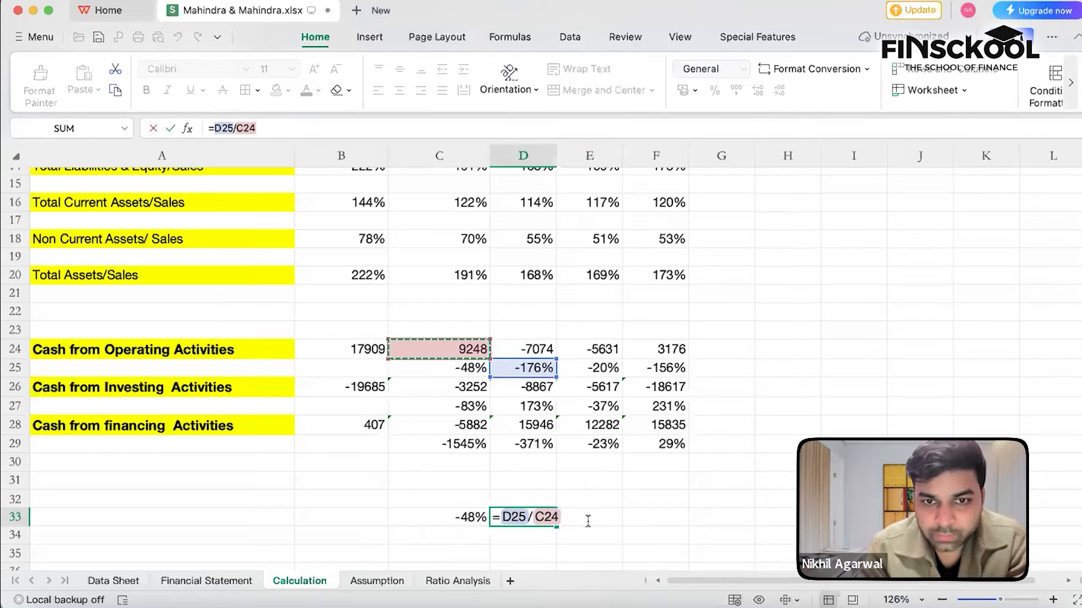
left_click_drag(560, 517, 503, 519)
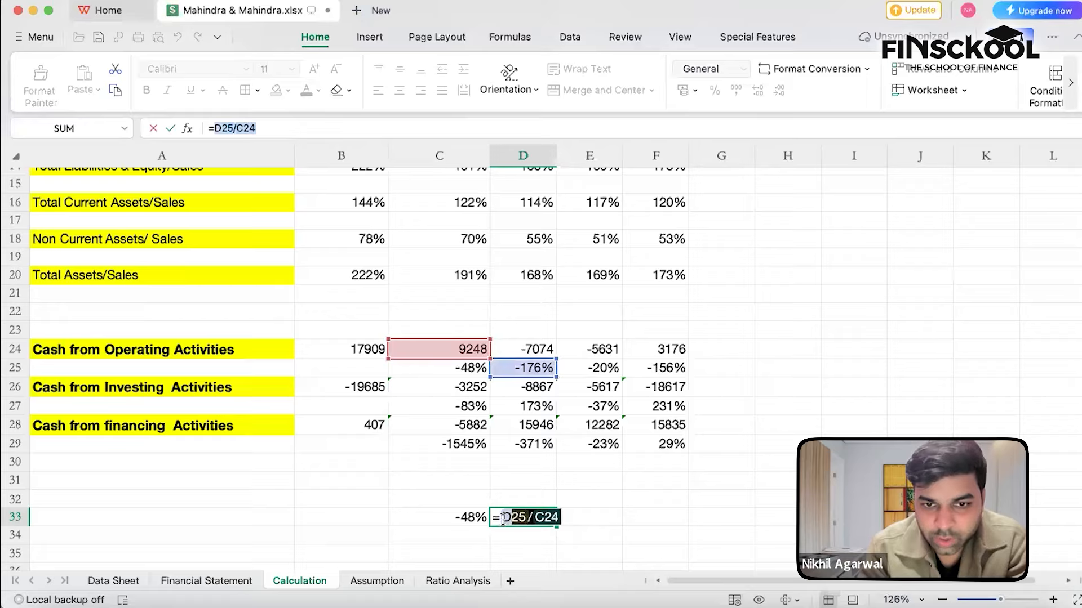
key("BackSpace")
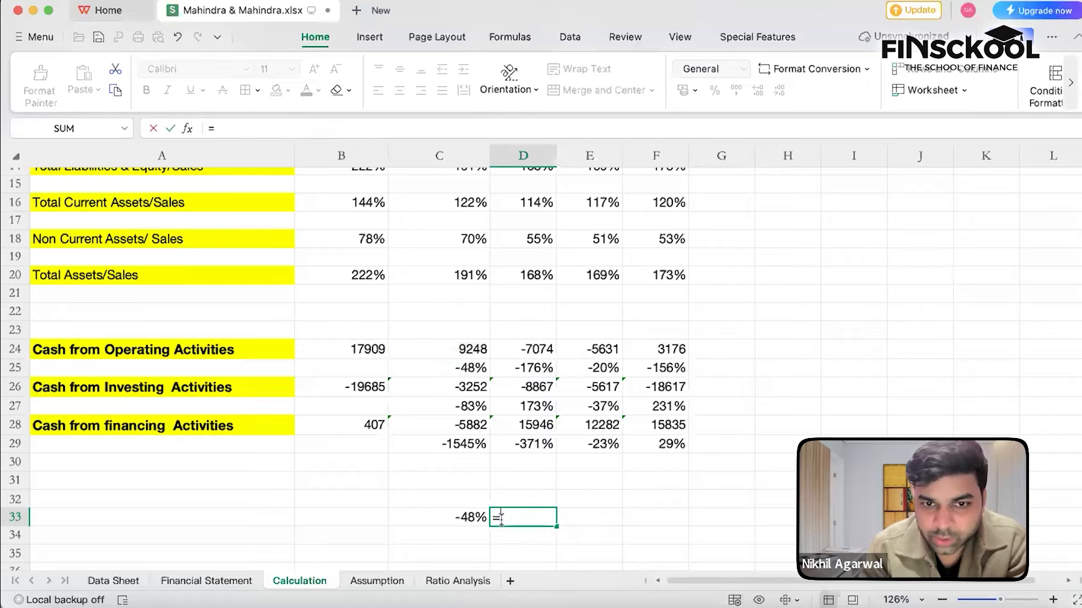
Complete the operating cash flow growth check in D33 as =D24/C24-1
left_click(524, 354)
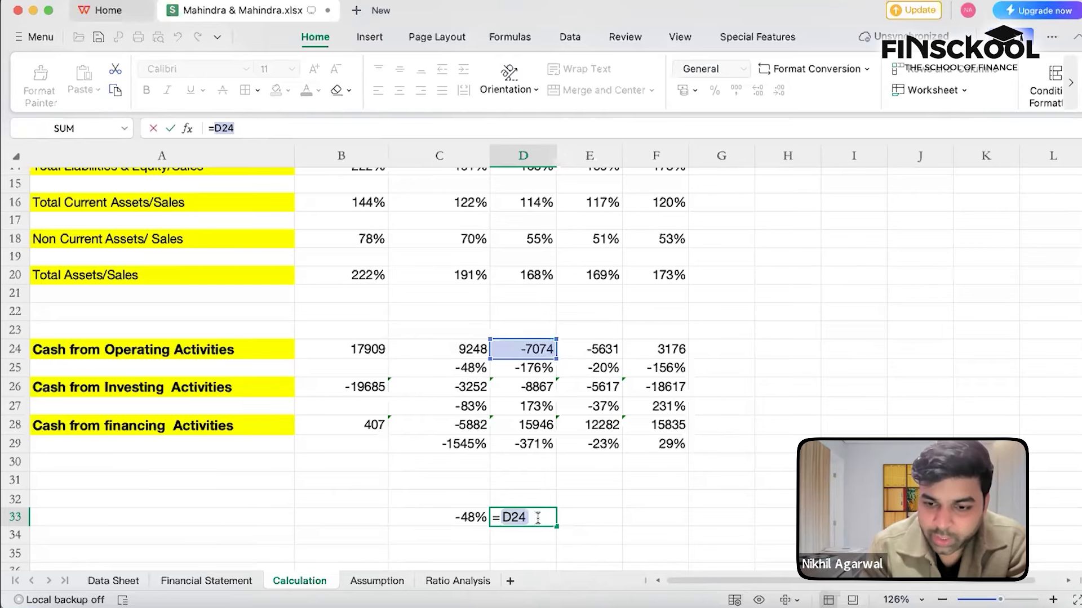
type("/")
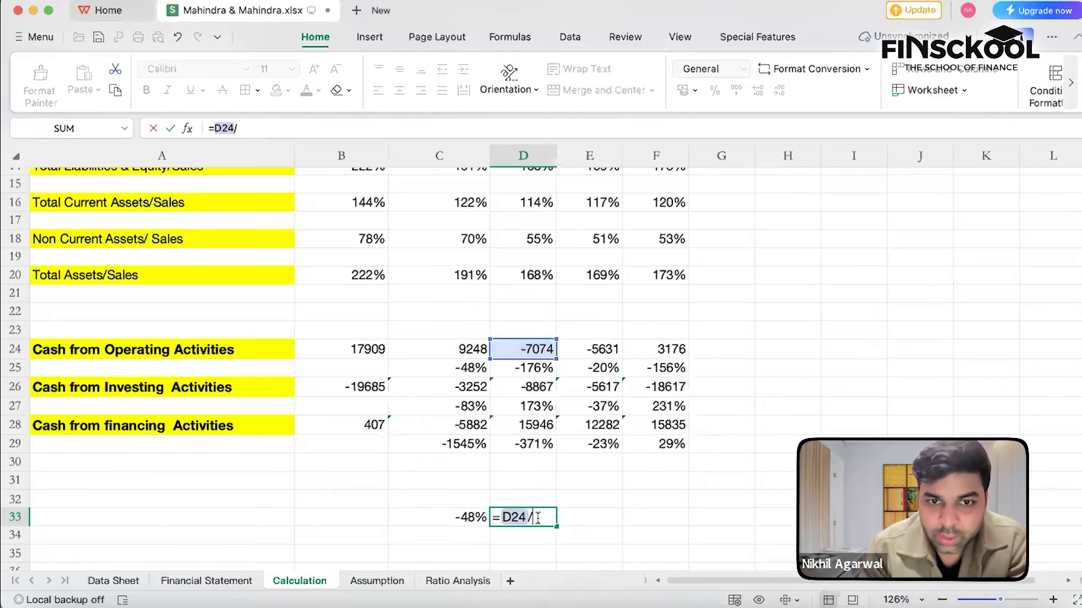
left_click(473, 354)
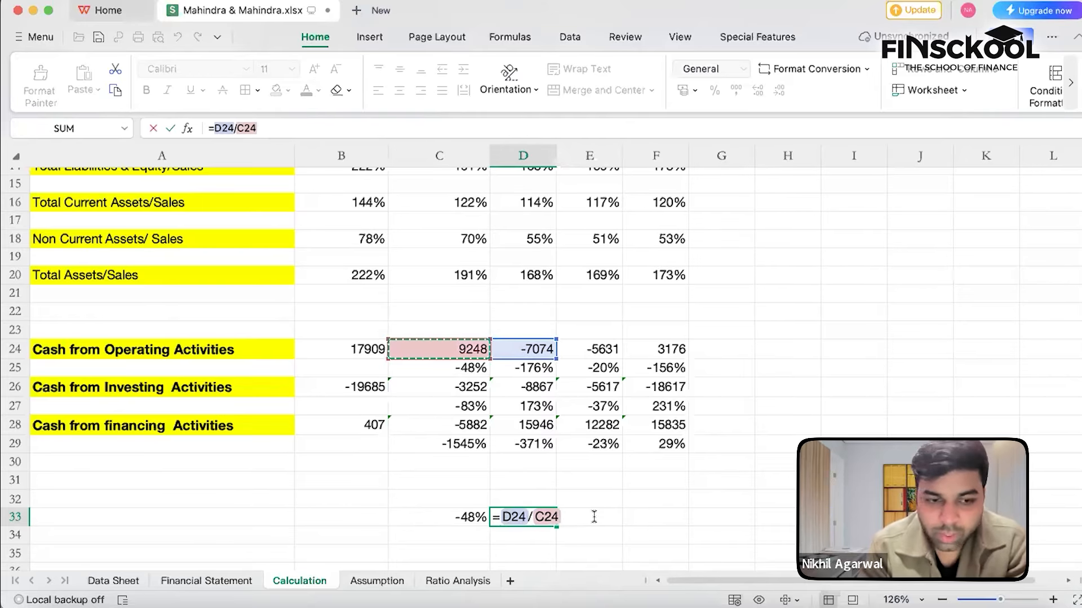
type("-1")
key("Return")
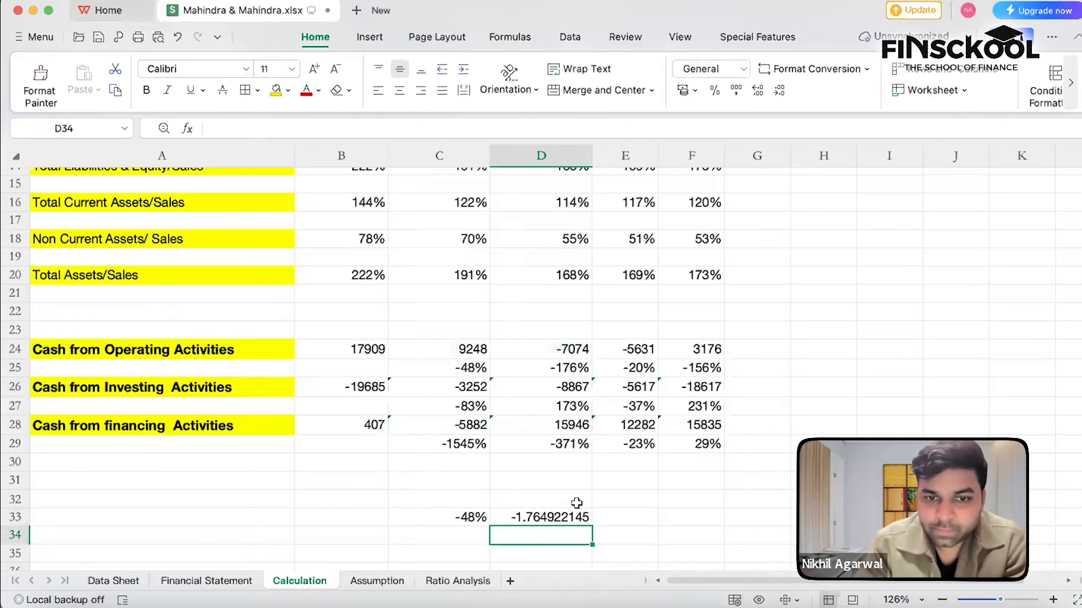
Format D33 as a percentage and write the next operating cash flow growth check, =E24/D24-1, in E33
left_click(571, 513)
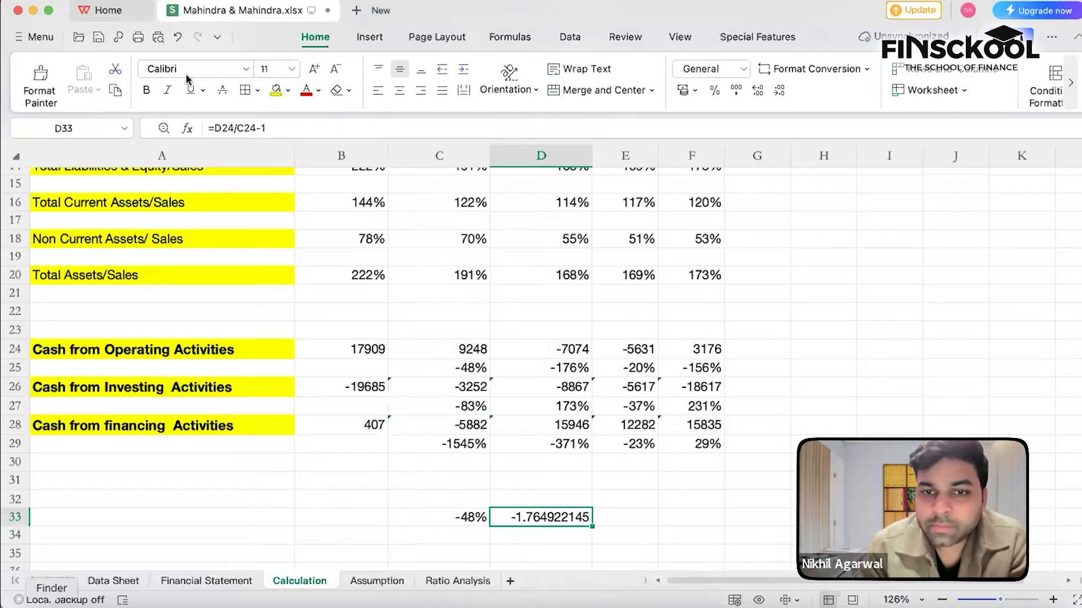
left_click(716, 91)
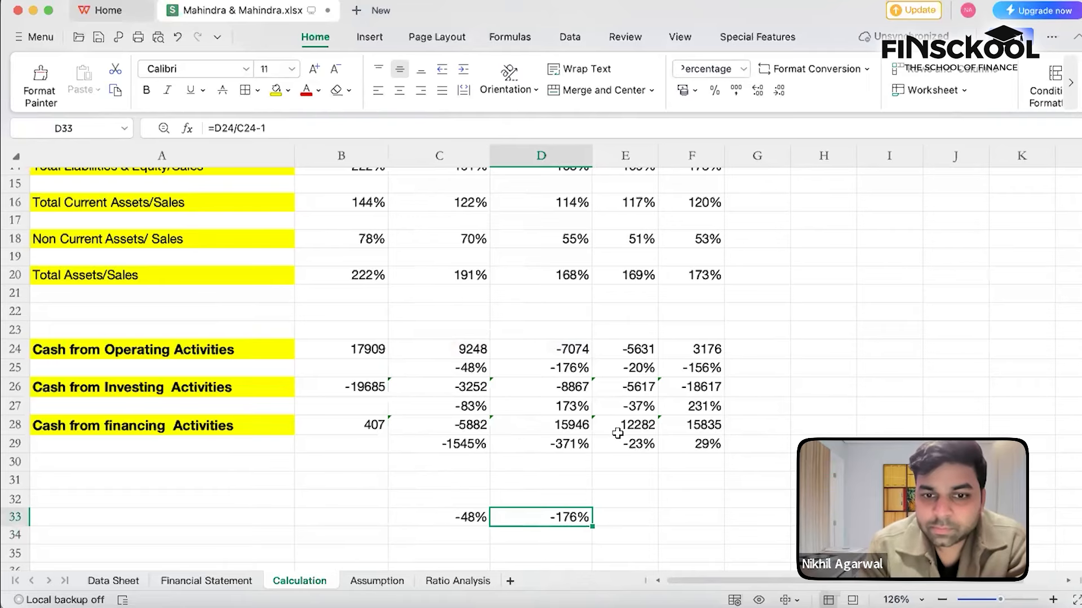
left_click(629, 518)
type("=")
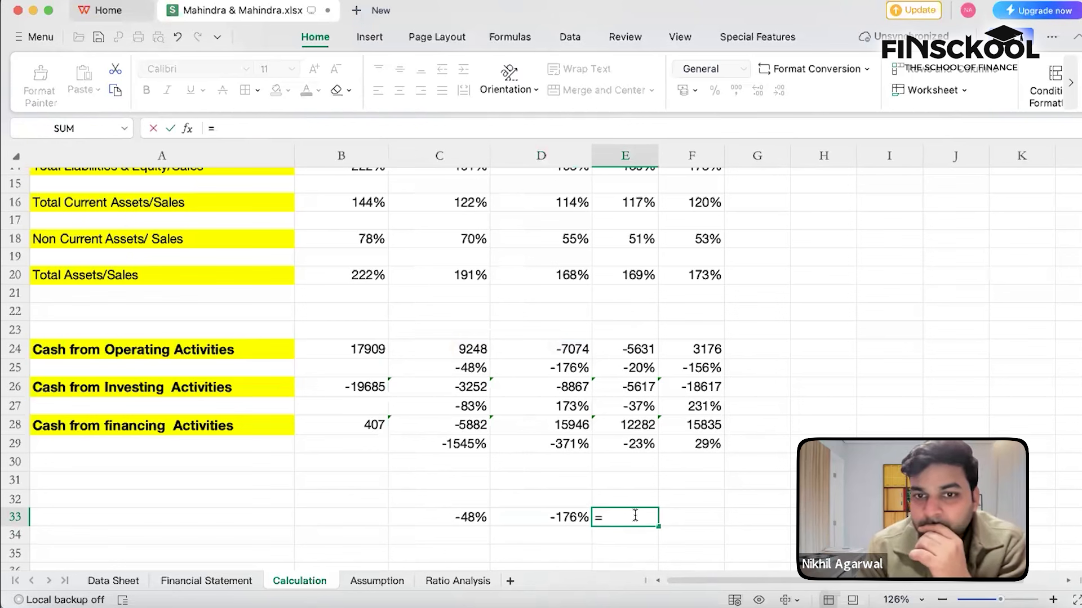
left_click(629, 349)
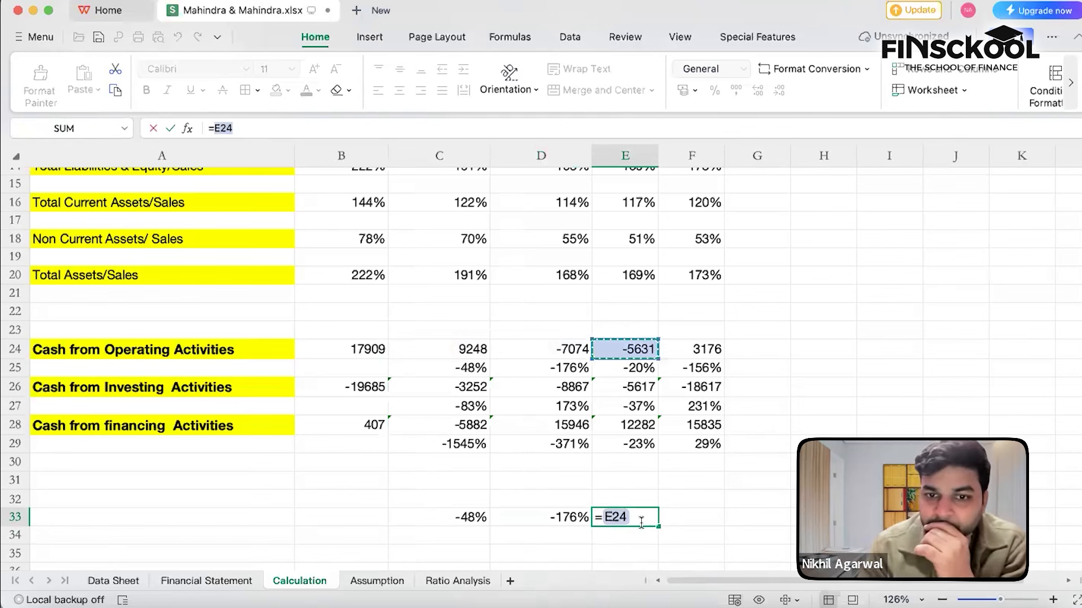
type("/")
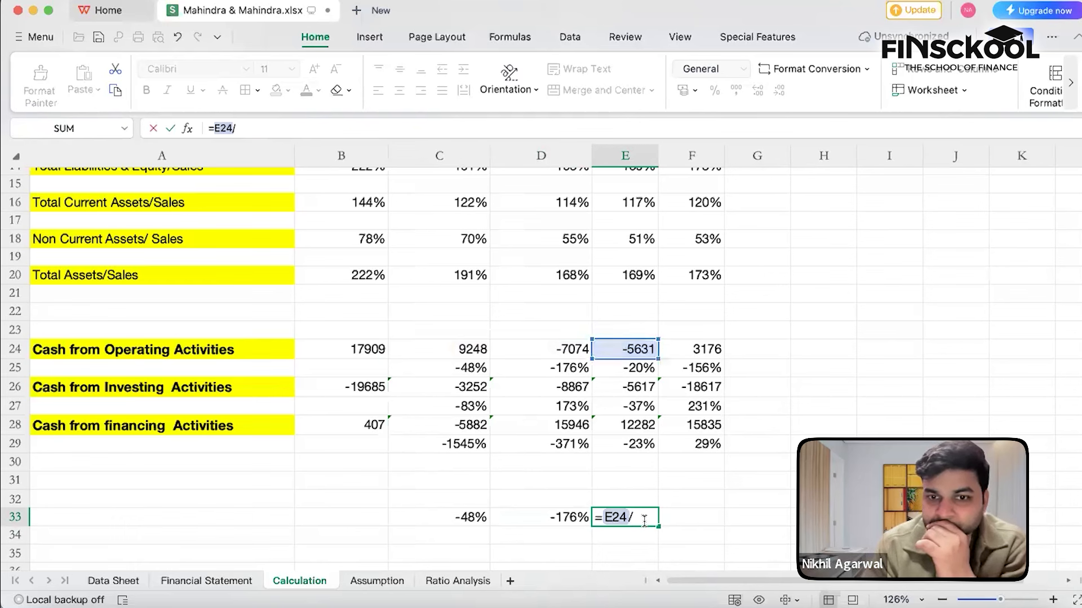
left_click(563, 353)
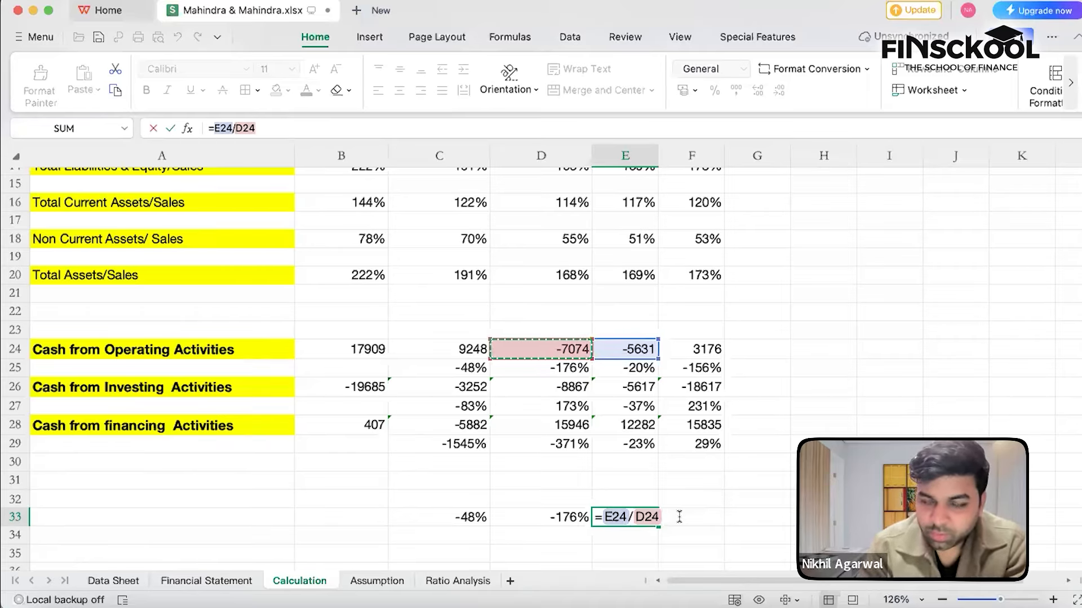
type("-1")
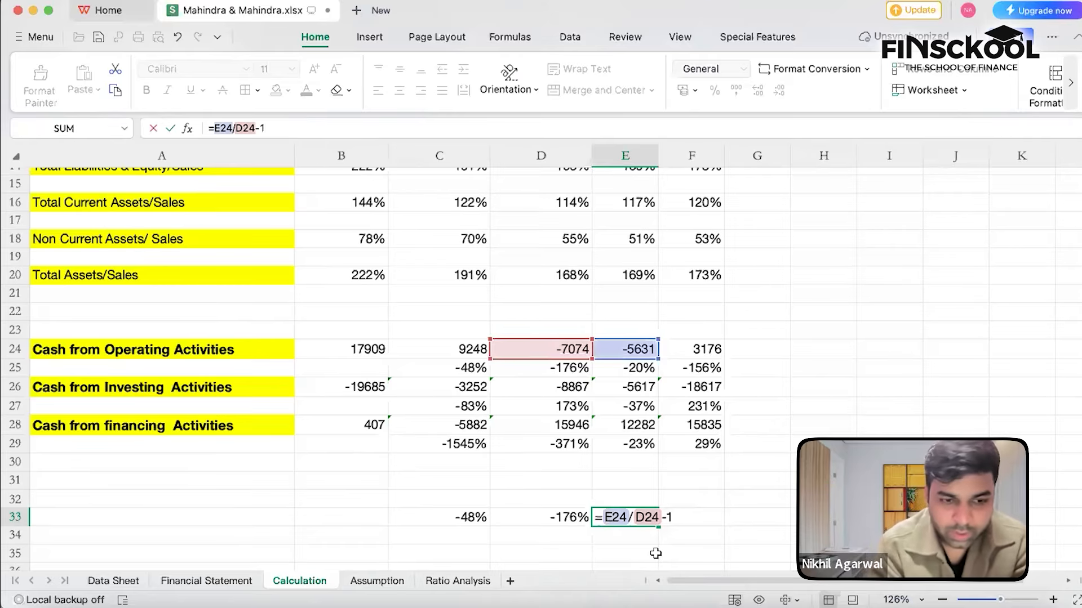
Wrap the E33 formula in parentheses and negate it as =-(E24/D24-1), formatting the cell as a percentage
type("(")
type(")")
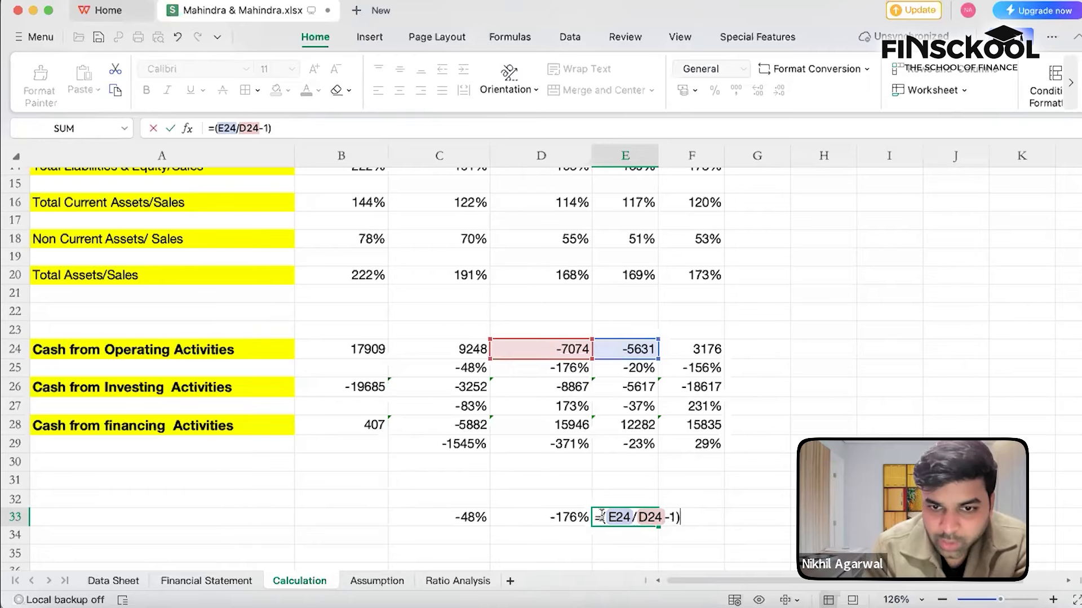
type("-")
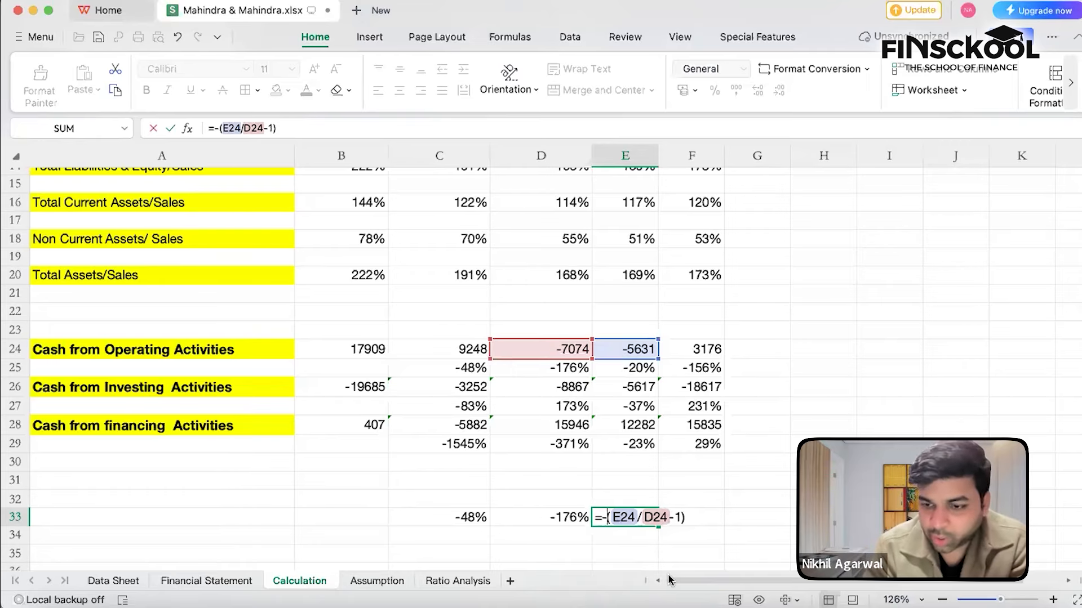
key("Return")
left_click(671, 516)
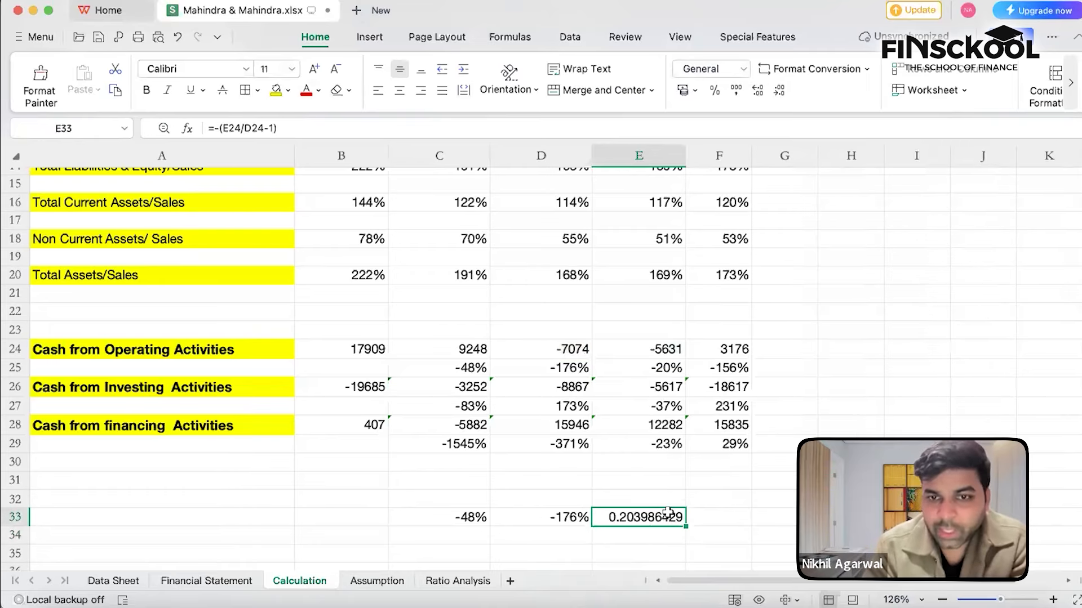
left_click(713, 92)
Begin the growth check in F33 with the operating cash flow in F24 as the numerator, =F24/
scroll(707, 503, "down", 1)
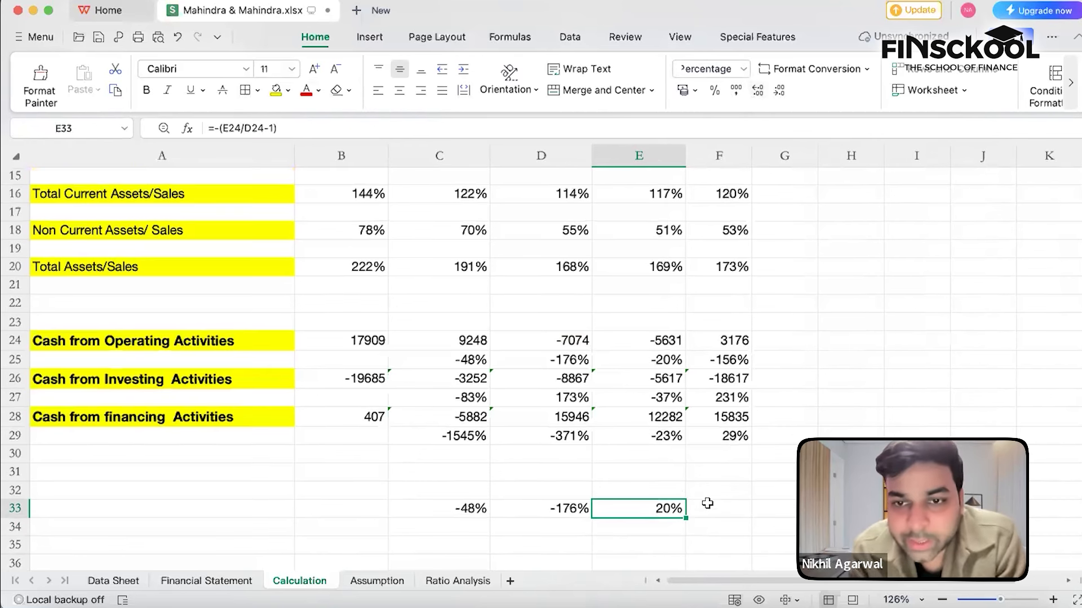
left_click(710, 509)
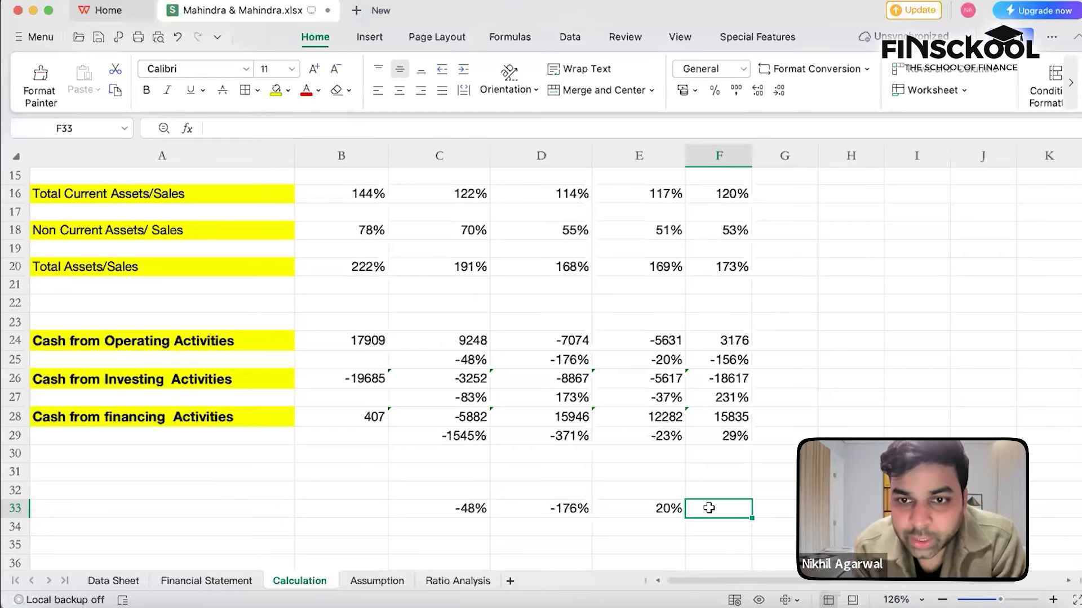
type("=")
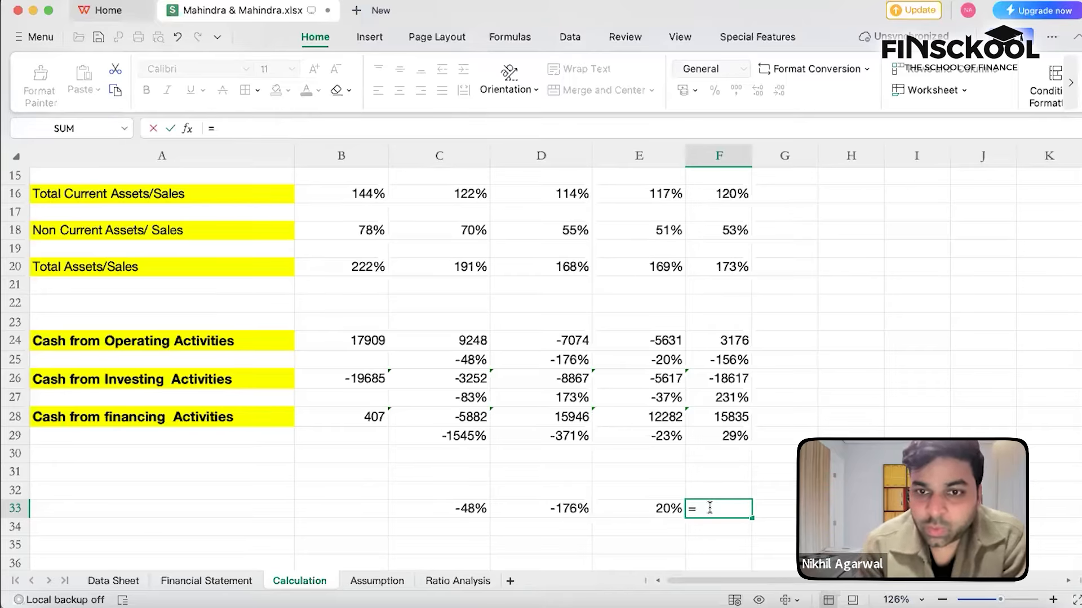
left_click(723, 342)
type("/")
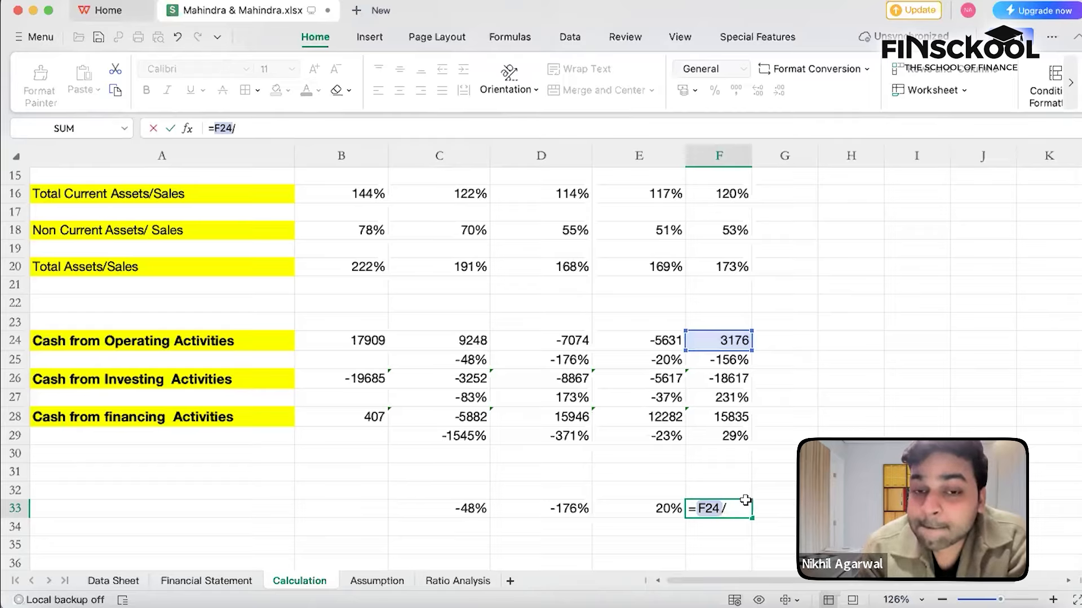
left_click(665, 339)
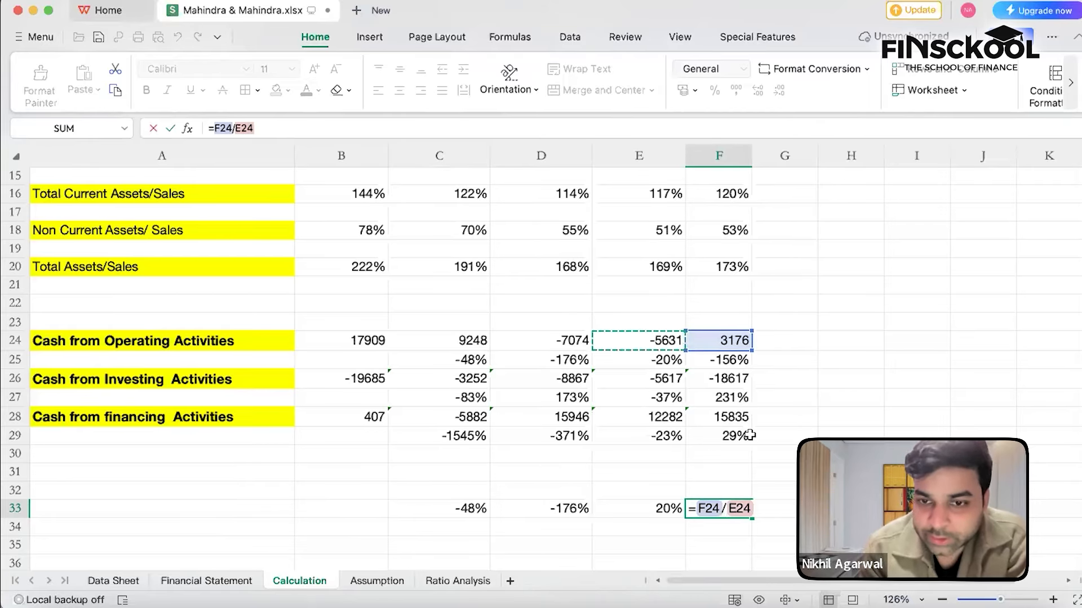
left_click(777, 523)
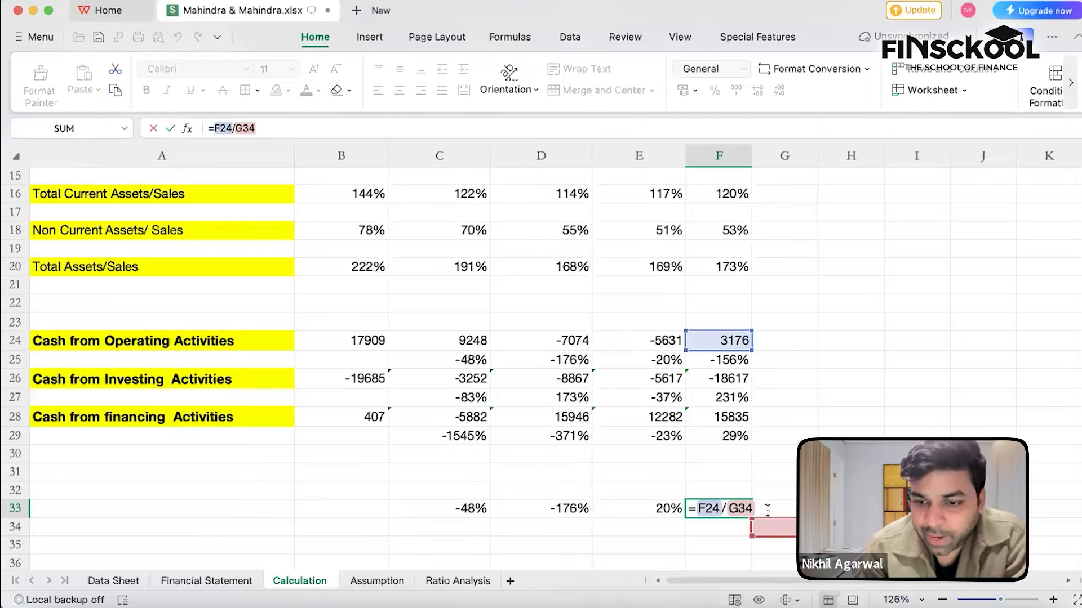
type("-")
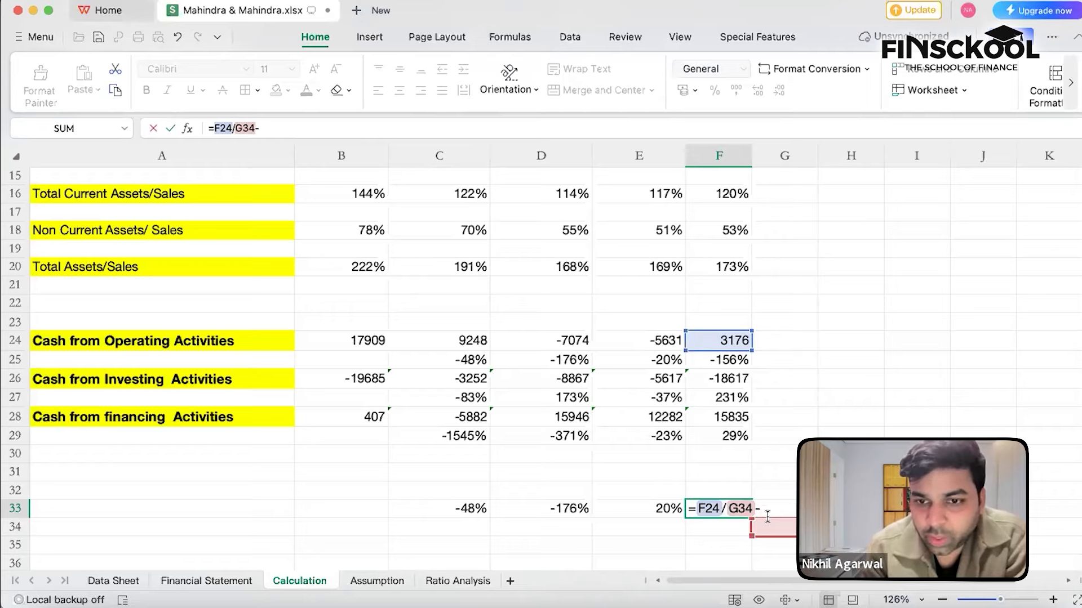
key("BackSpace")
key("BackSpace")
key("BackSpace")
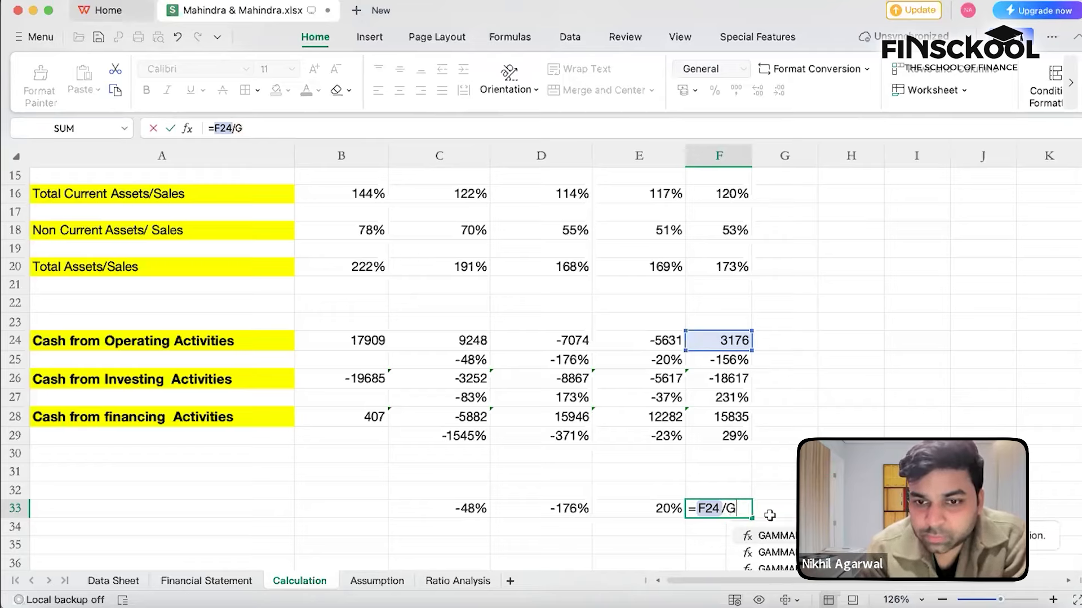
key("BackSpace")
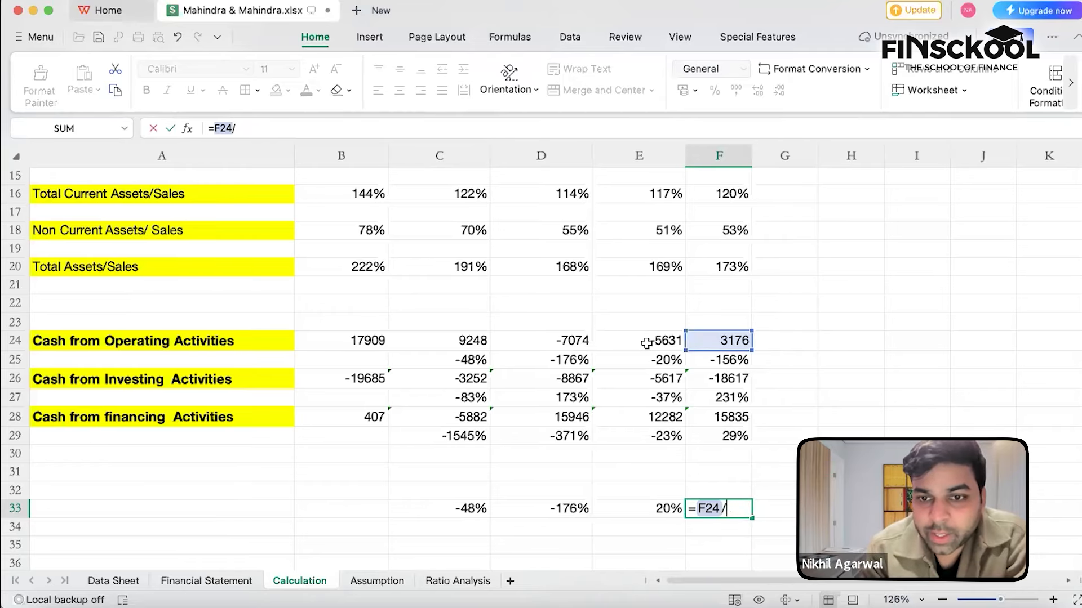
Complete the F33 growth check as =-(F24/E24-1) and format it as a percentage
left_click(646, 344)
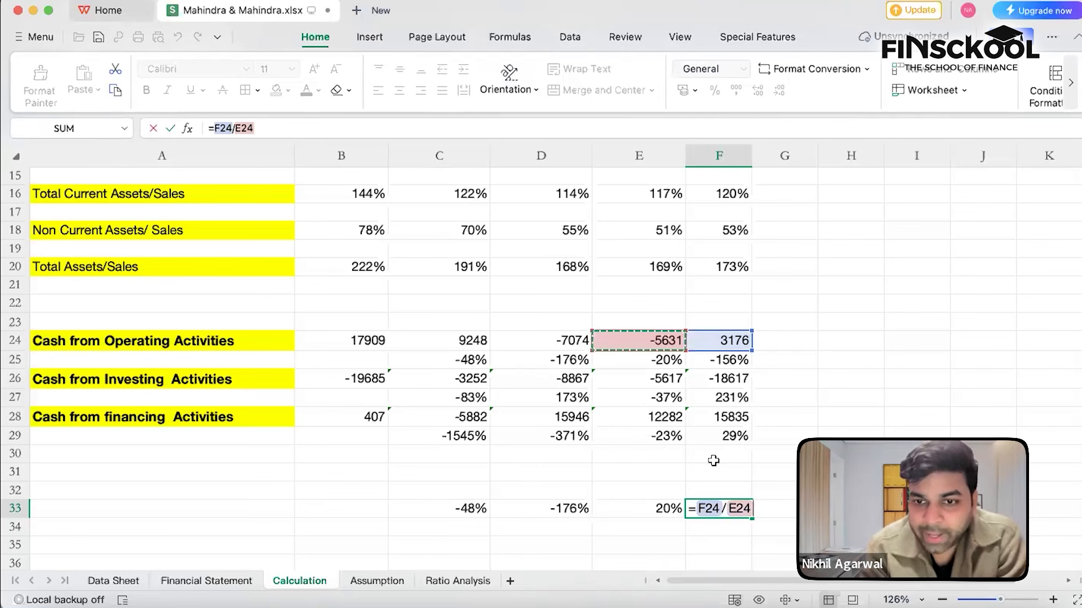
type("-1")
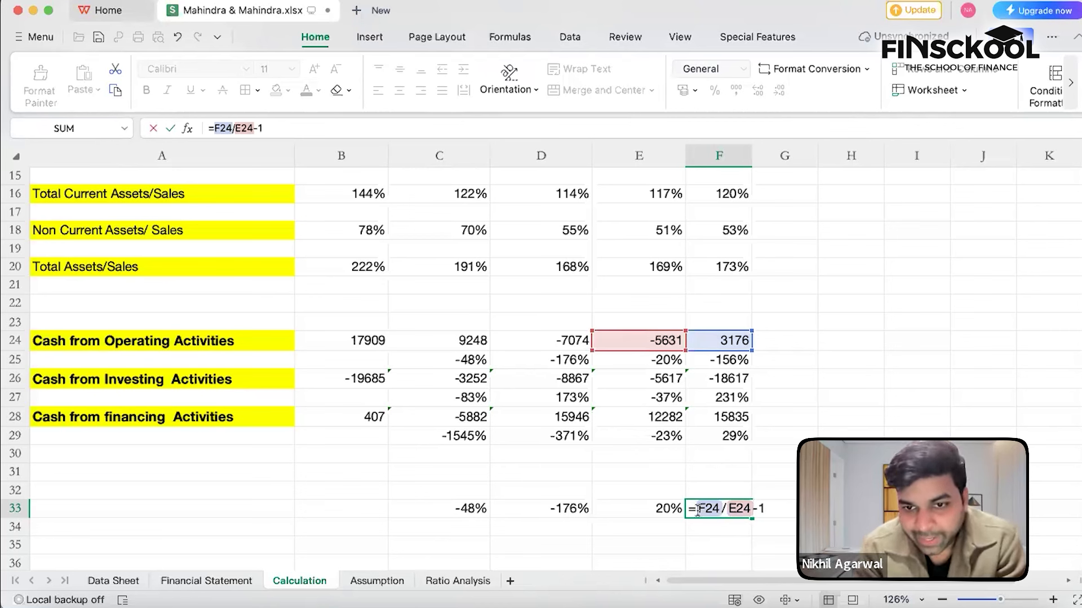
left_click(698, 510)
type("(")
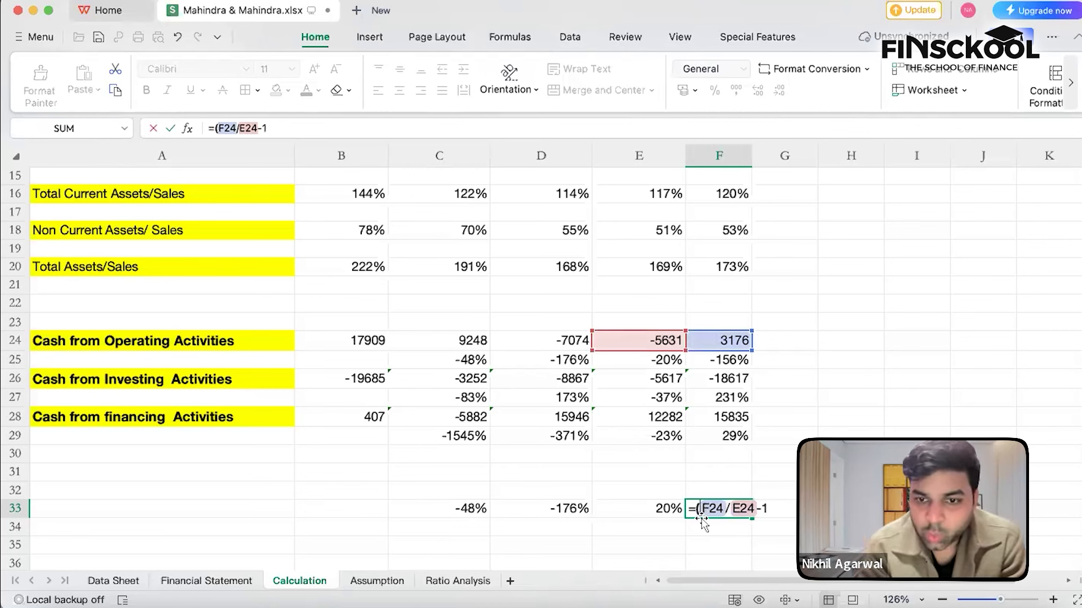
left_click(778, 508)
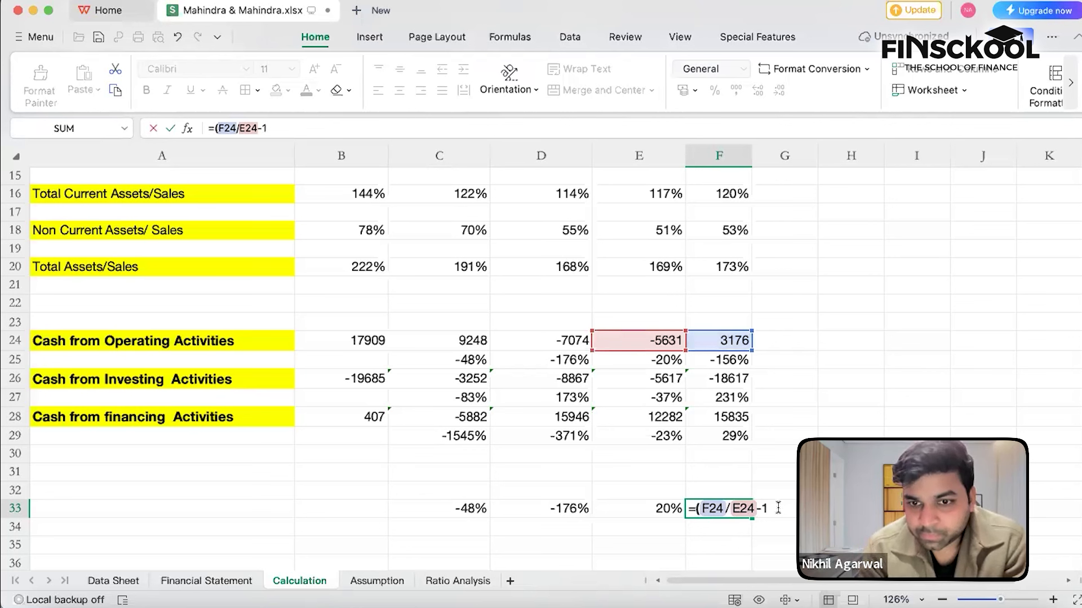
type(")")
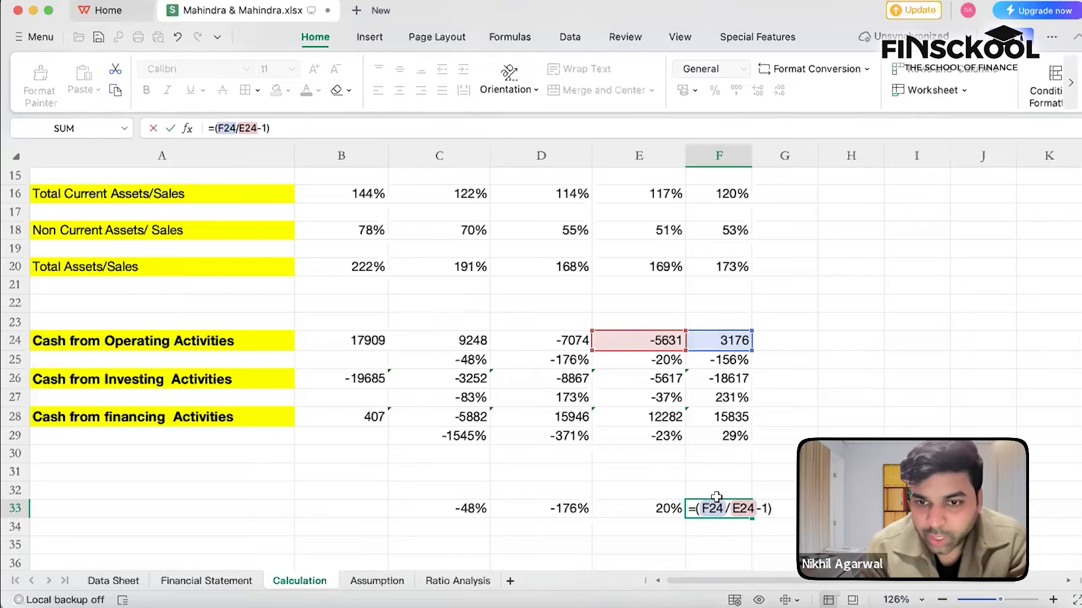
left_click(697, 509)
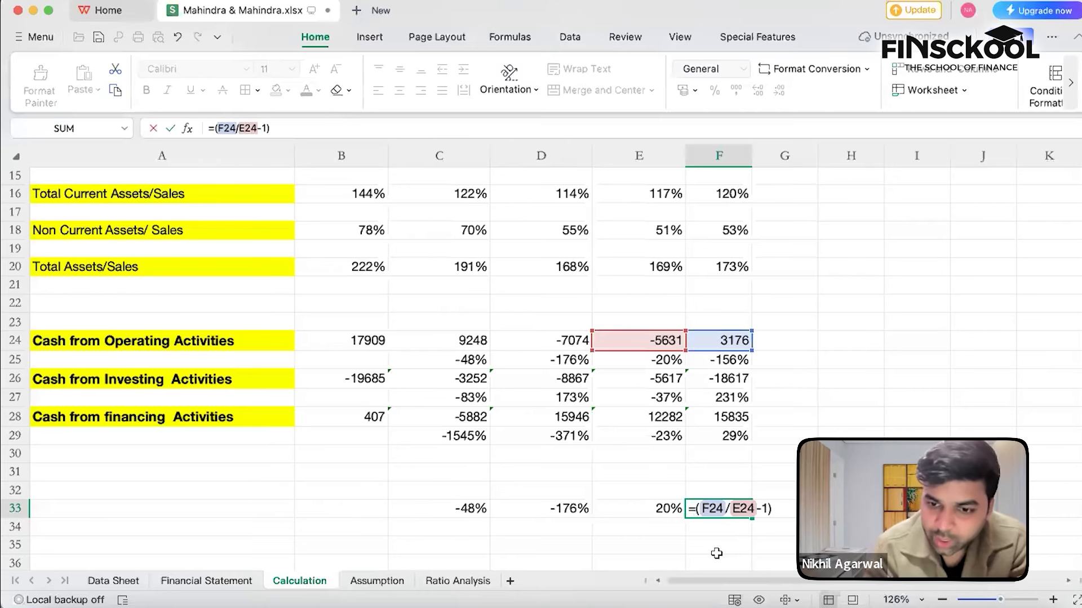
type("-")
key("Return")
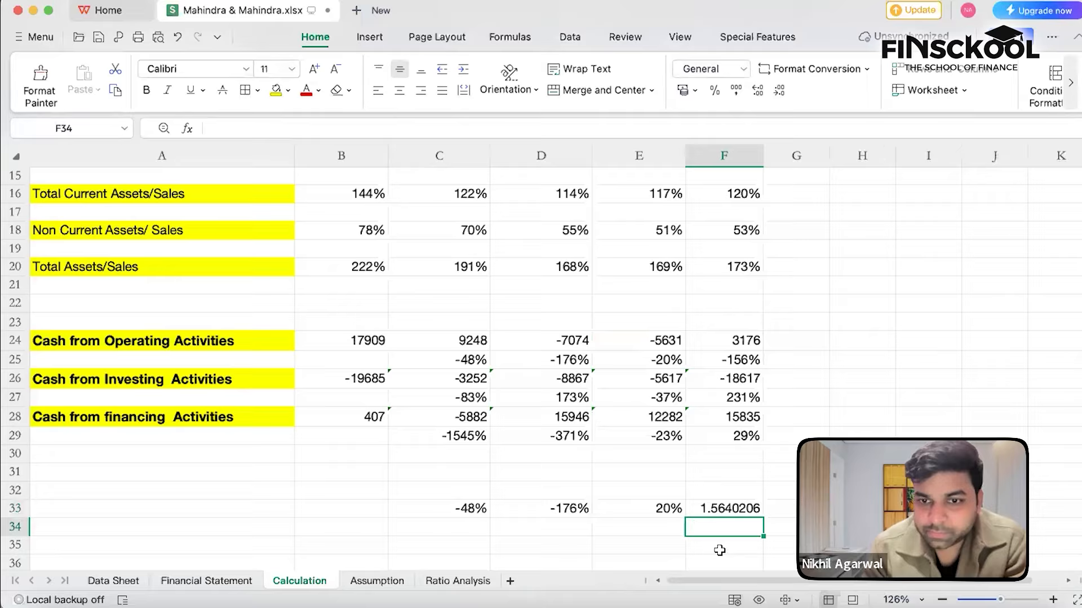
left_click(720, 510)
left_click(714, 91)
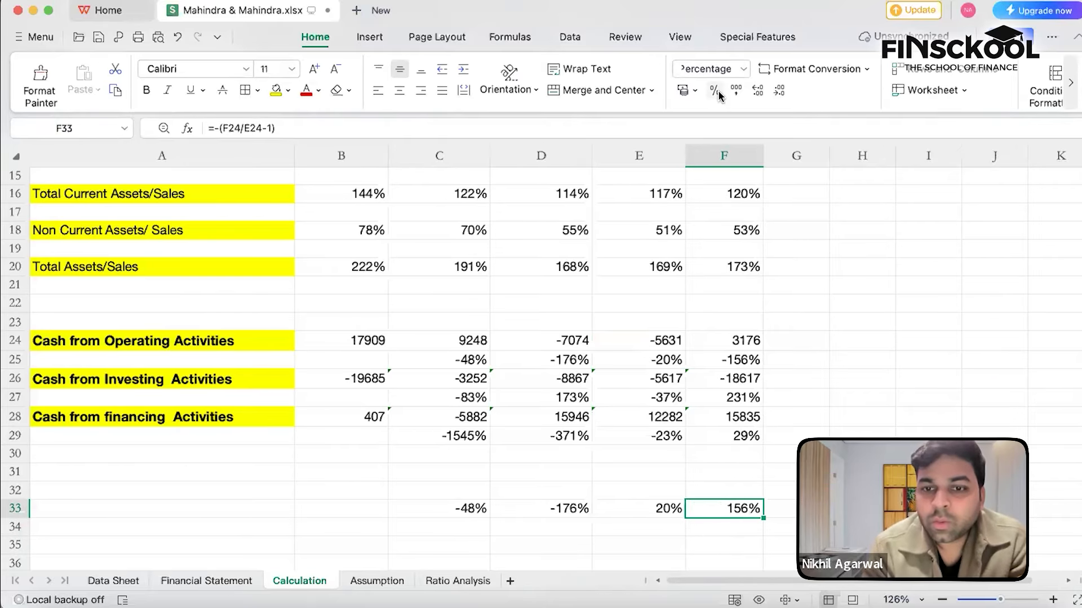
On the Assumption sheet, remove the Calculation C25:F25 argument from the operating cash flow Base Case AVERAGE formula in B76
scroll(773, 480, "down", 1)
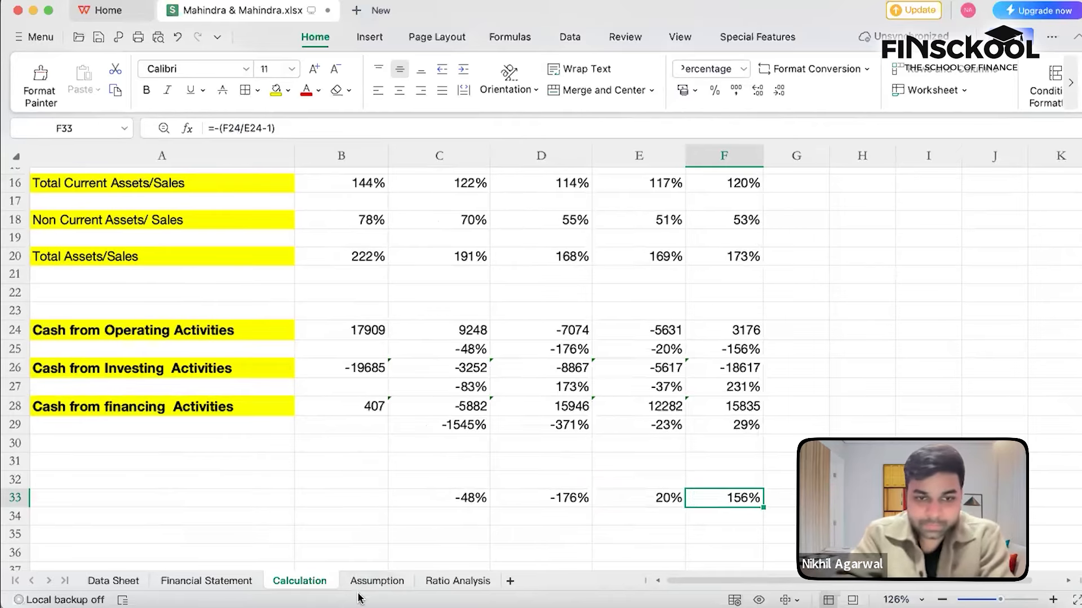
left_click(374, 583)
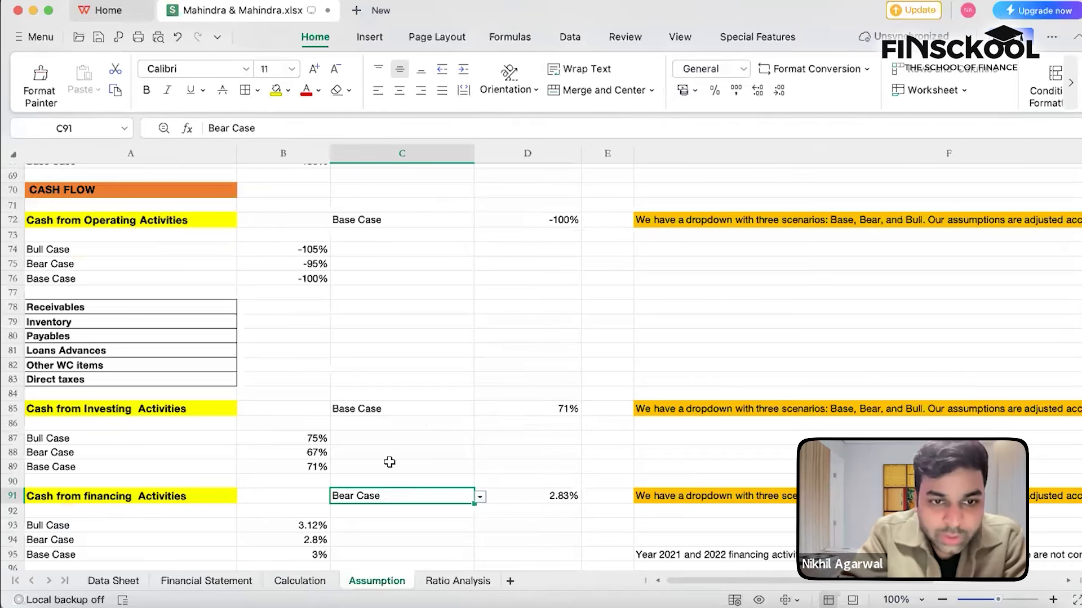
double_click(320, 275)
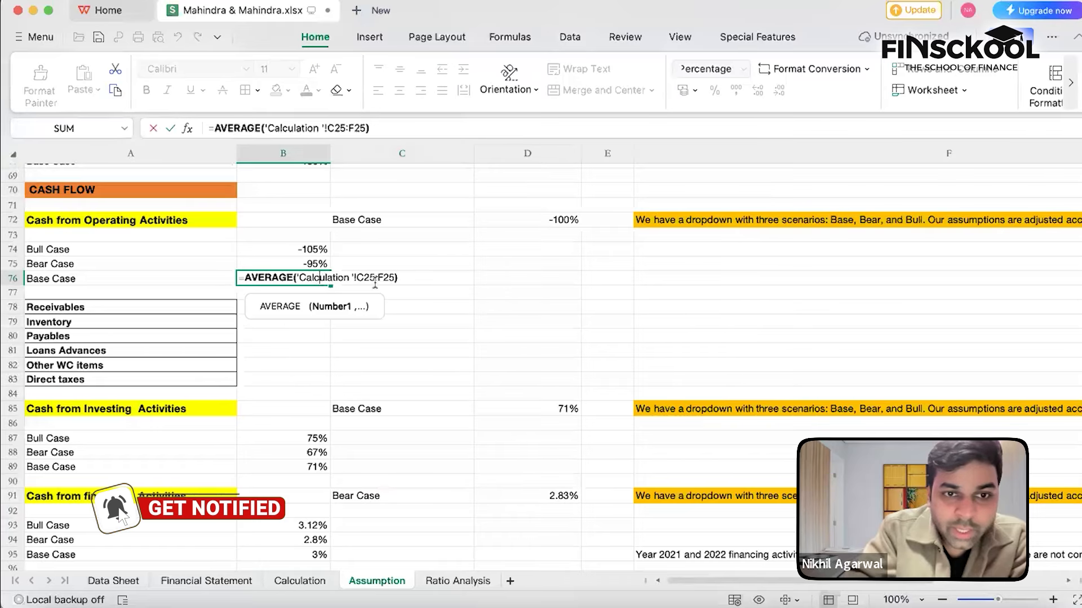
left_click_drag(398, 278, 291, 280)
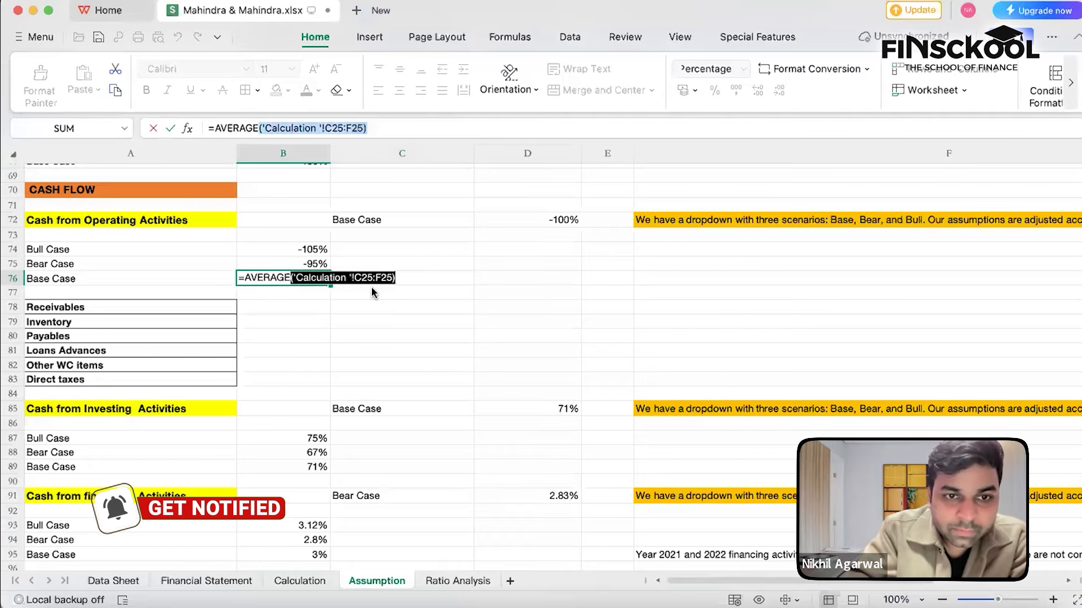
key("BackSpace")
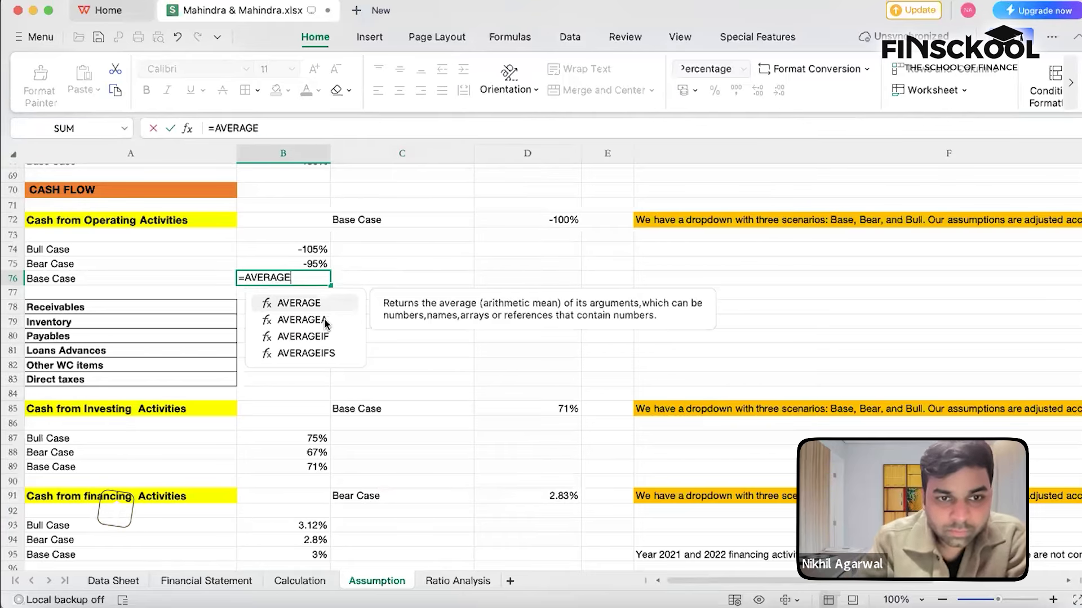
left_click(304, 583)
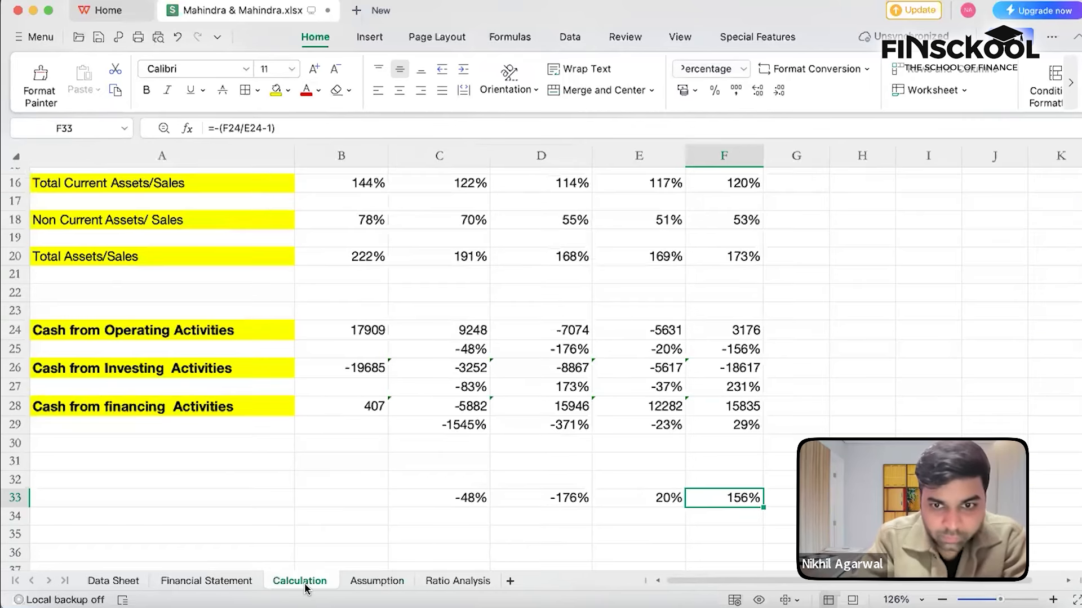
left_click(418, 496)
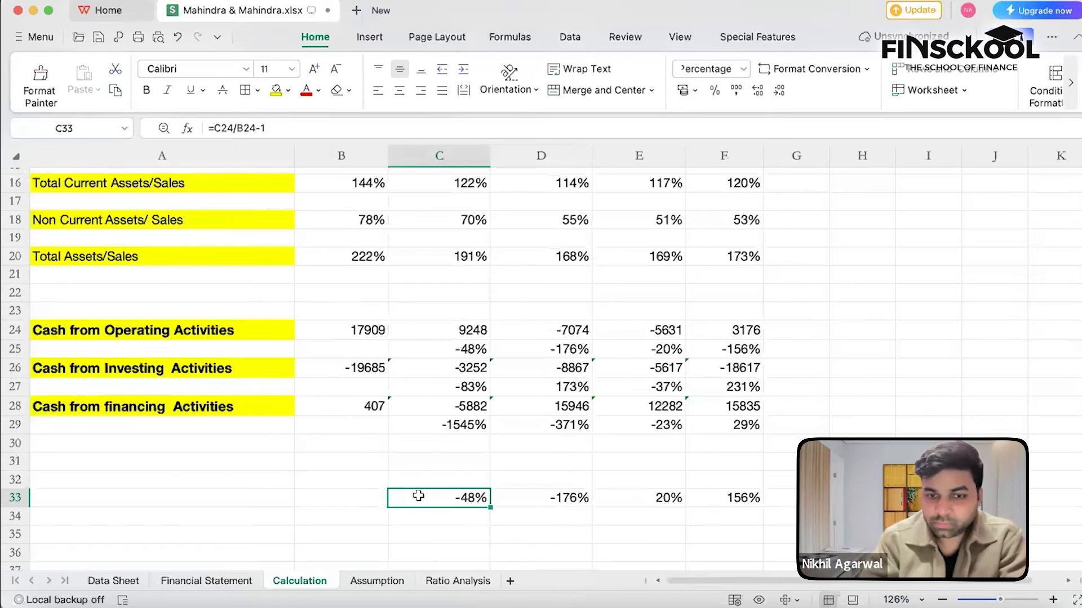
left_click(376, 581)
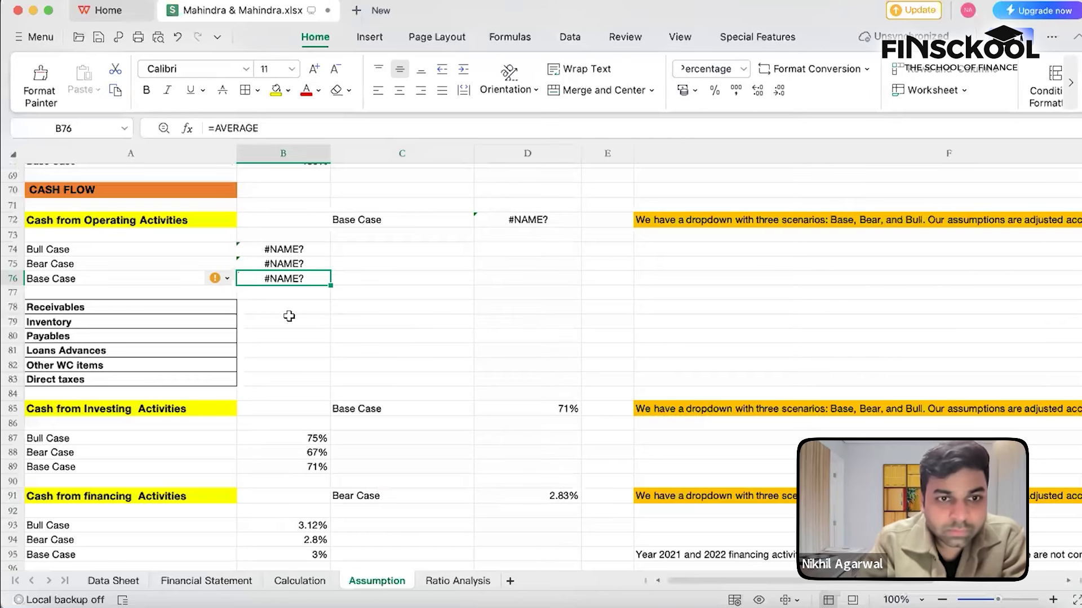
Replace the incomplete function in the operating cash flow Base Case cell B76 with a fresh AVERAGE function
double_click(303, 275)
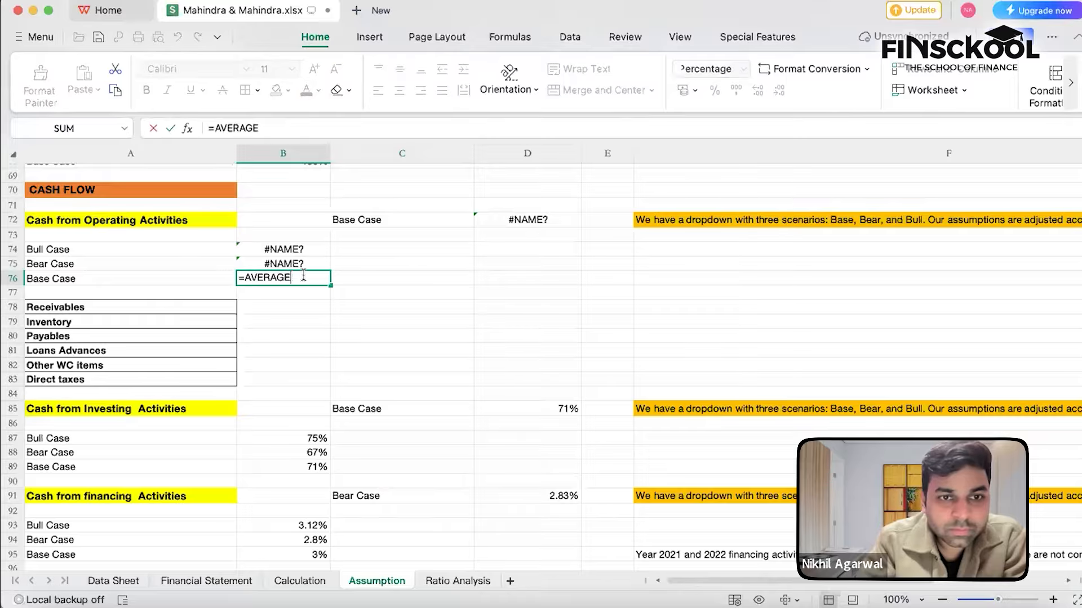
double_click(304, 278)
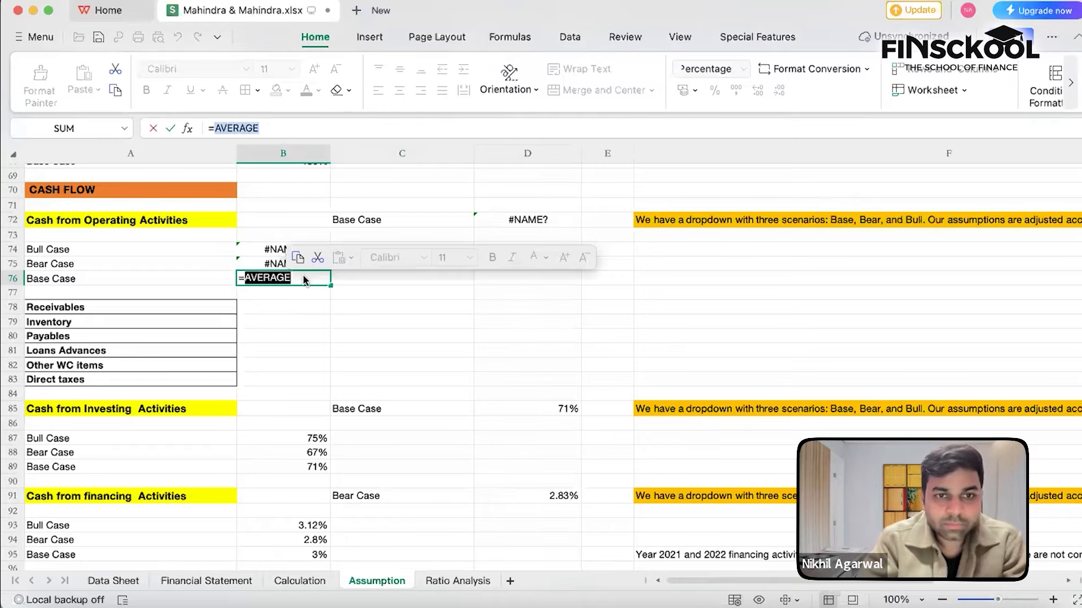
key("BackSpace")
type("Aver")
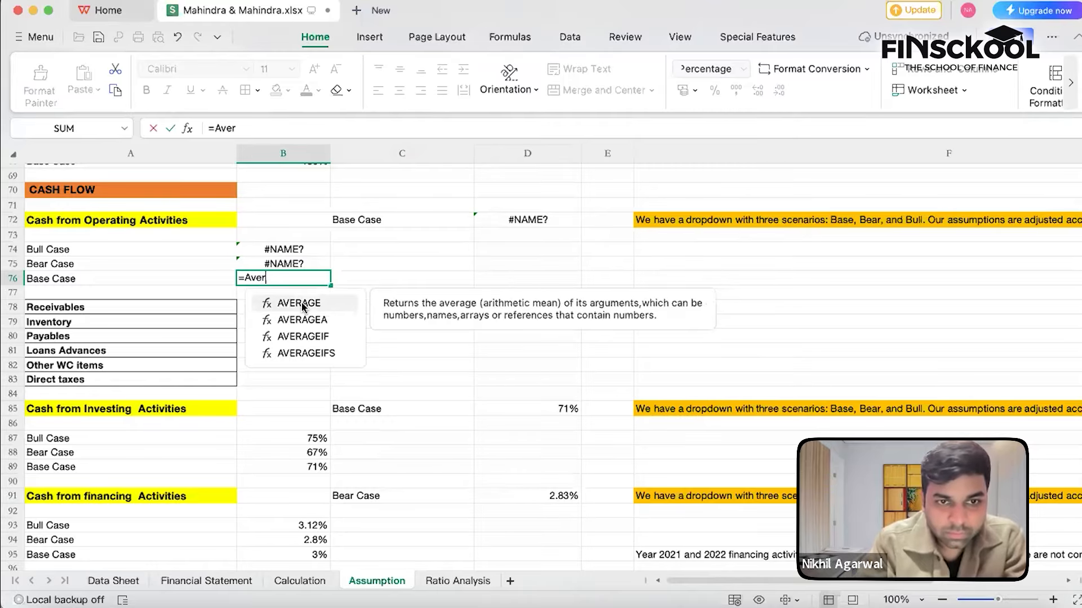
left_click(302, 304)
Average the Calculation sheet range C33:F33 in the B76 formula and commit it
left_click(300, 581)
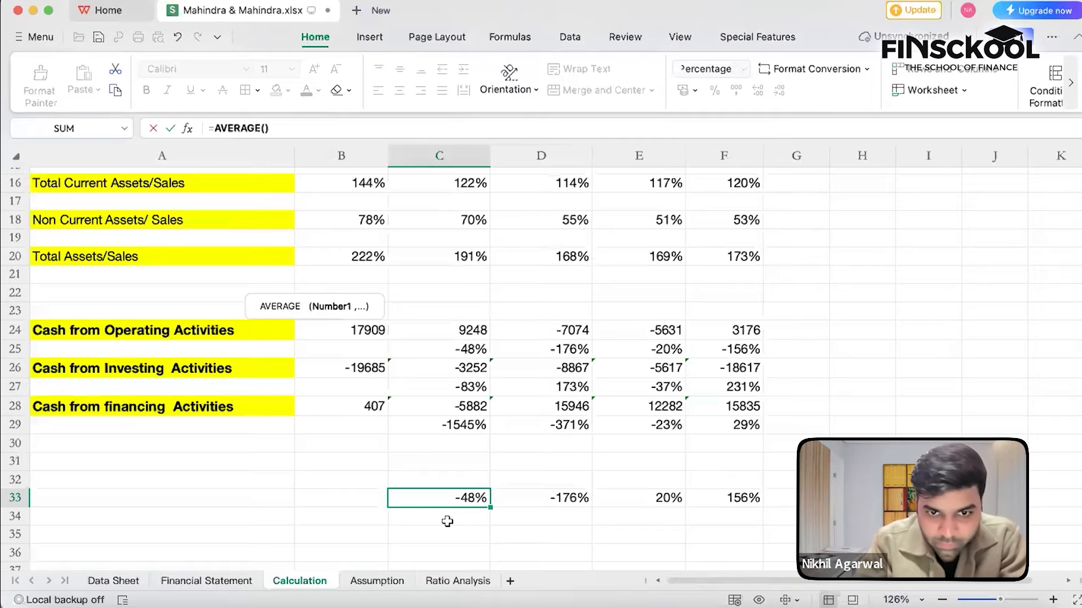
left_click(449, 501)
key("shift+Right")
key("shift+Right")
key("shift+Right")
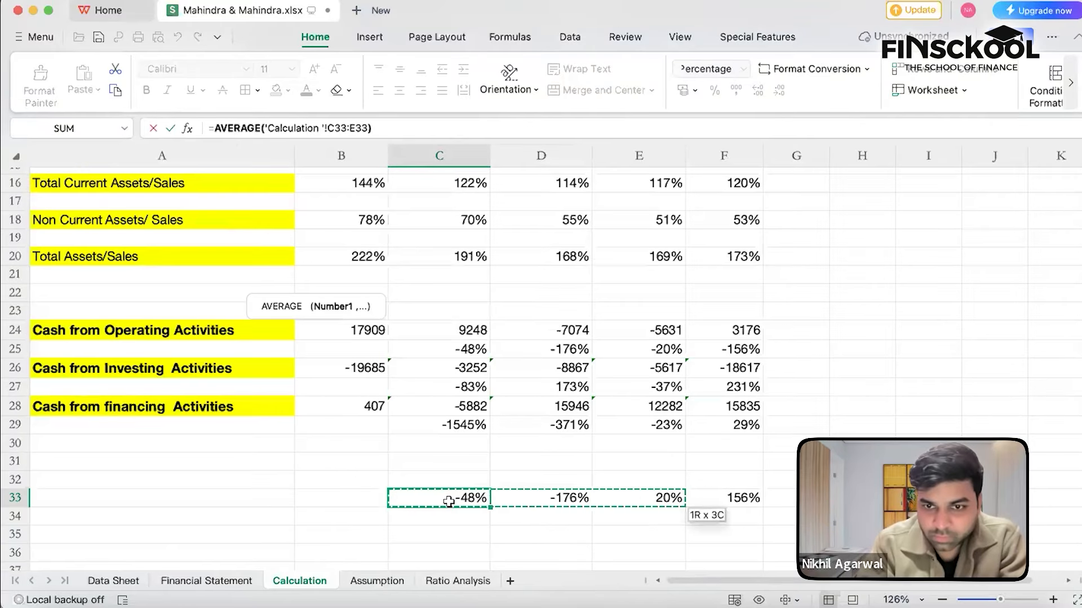
key("Return")
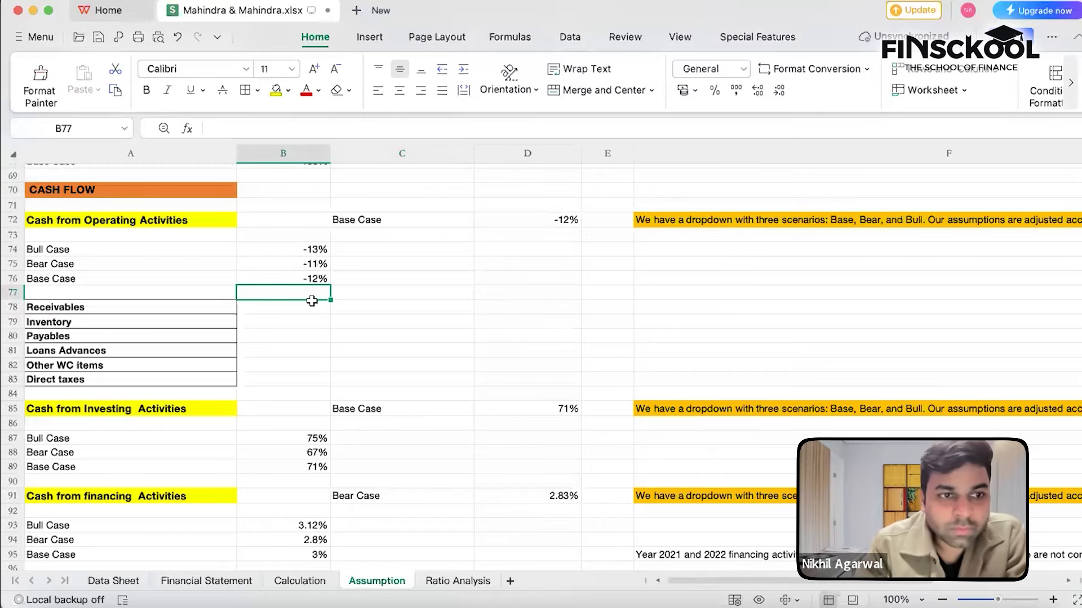
left_click(311, 279)
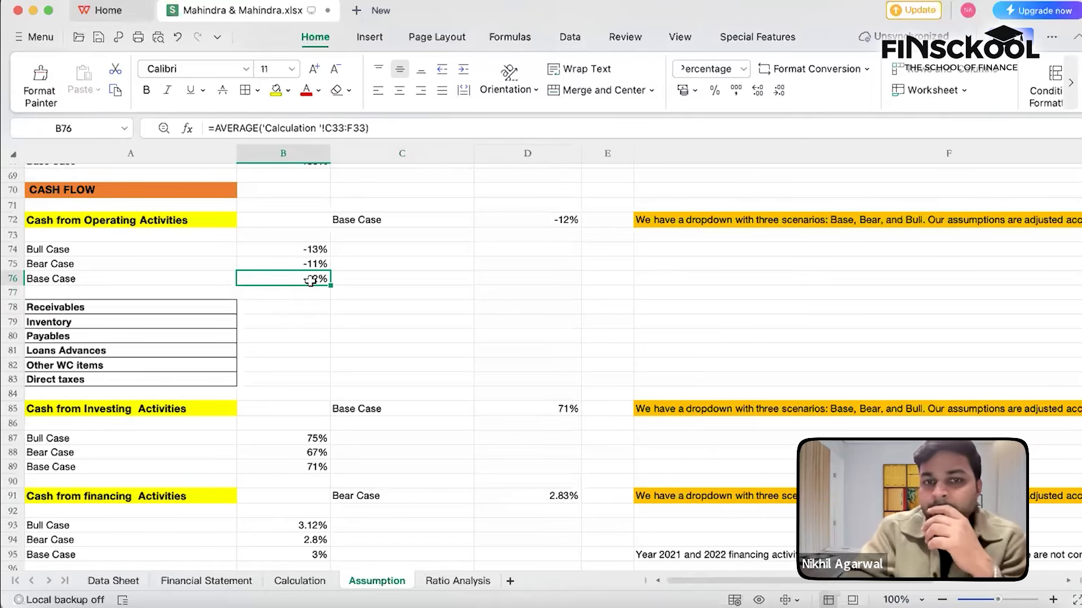
On the Financial Statement sheet, display the 2026 Cash from Operating Activities in H72 with no decimal places
left_click(204, 581)
scroll(571, 484, "down", 1)
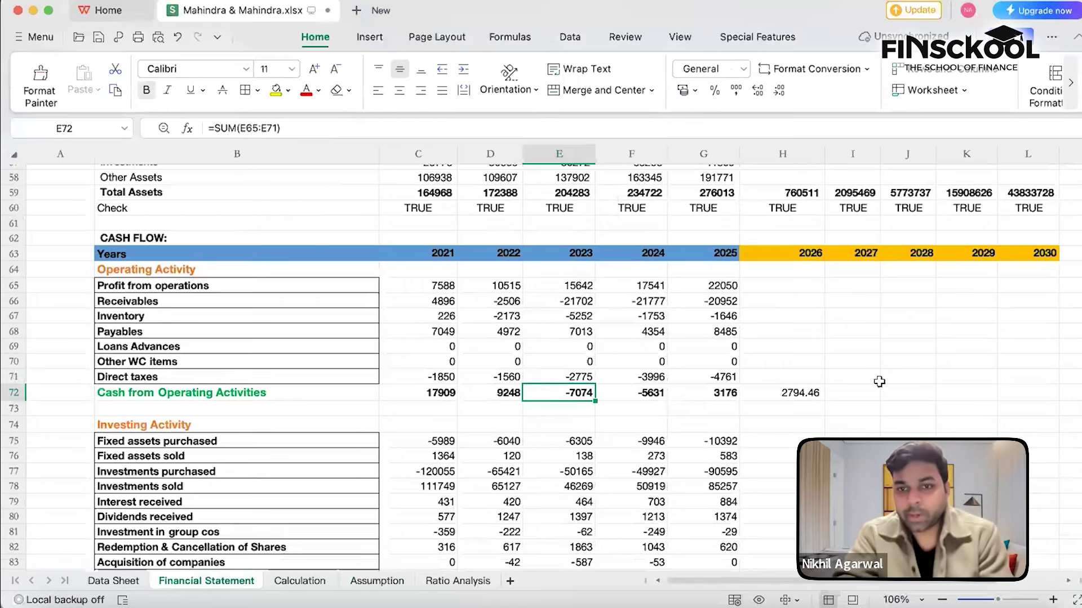
left_click(778, 392)
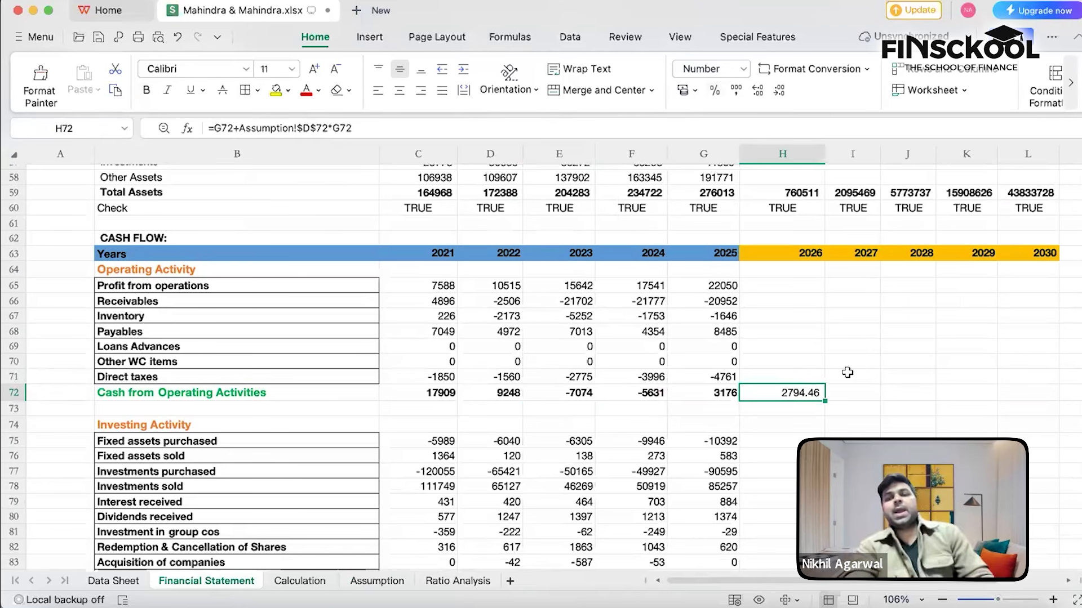
left_click(754, 91)
left_click(779, 91)
left_click(779, 93)
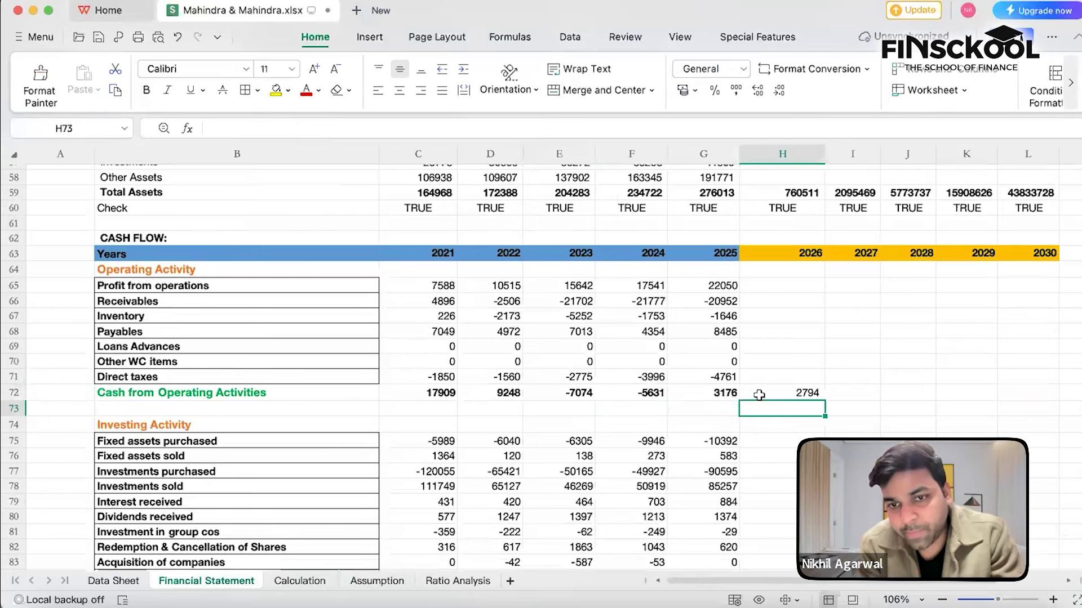
Copy the H72 operating cash flow formula across the projected years through L72
key("super+c")
key("shift+Right")
key("shift+Right")
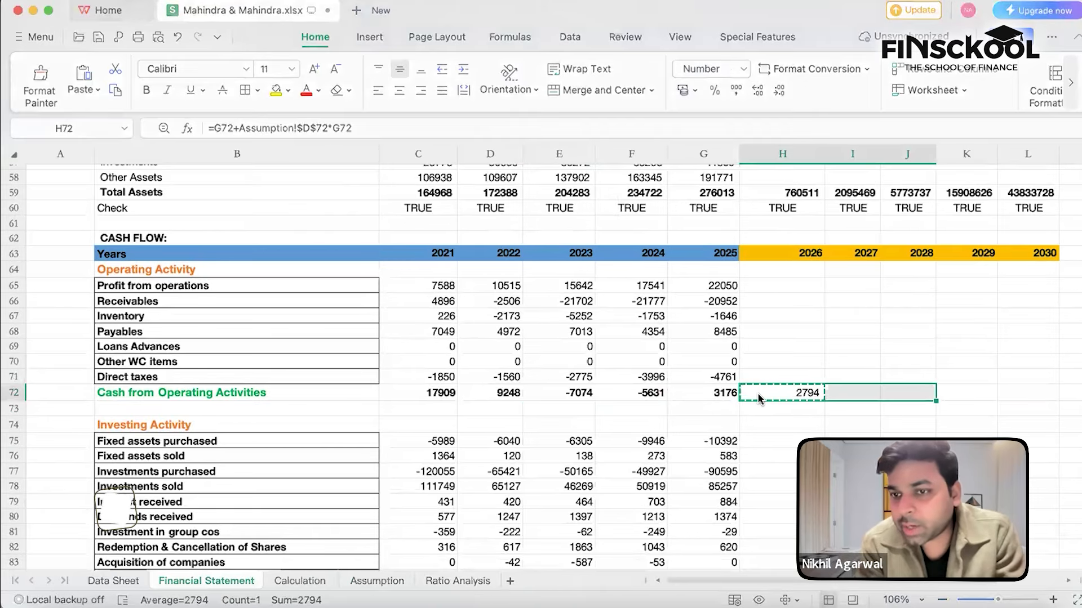
left_click(758, 395)
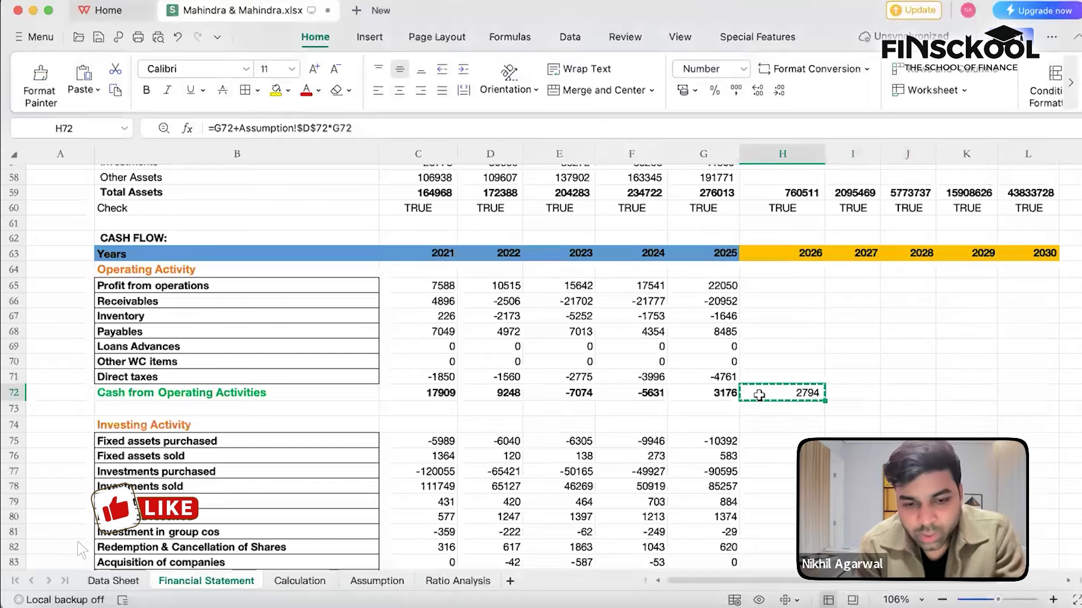
key("shift+Right")
key("shift+Right")
key("shift+Right")
key("shift+Right")
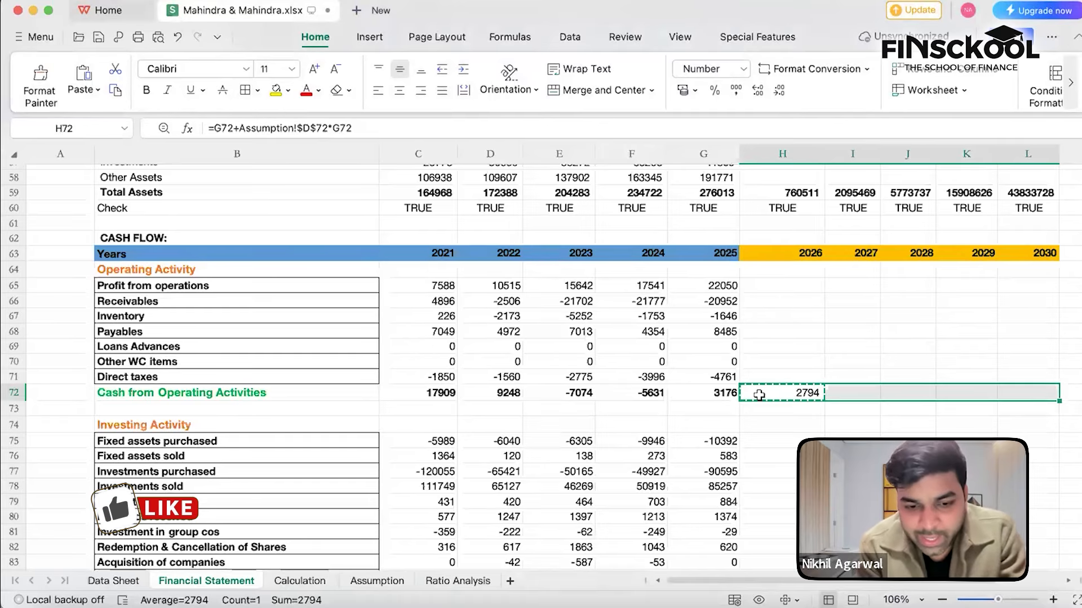
key("super+v")
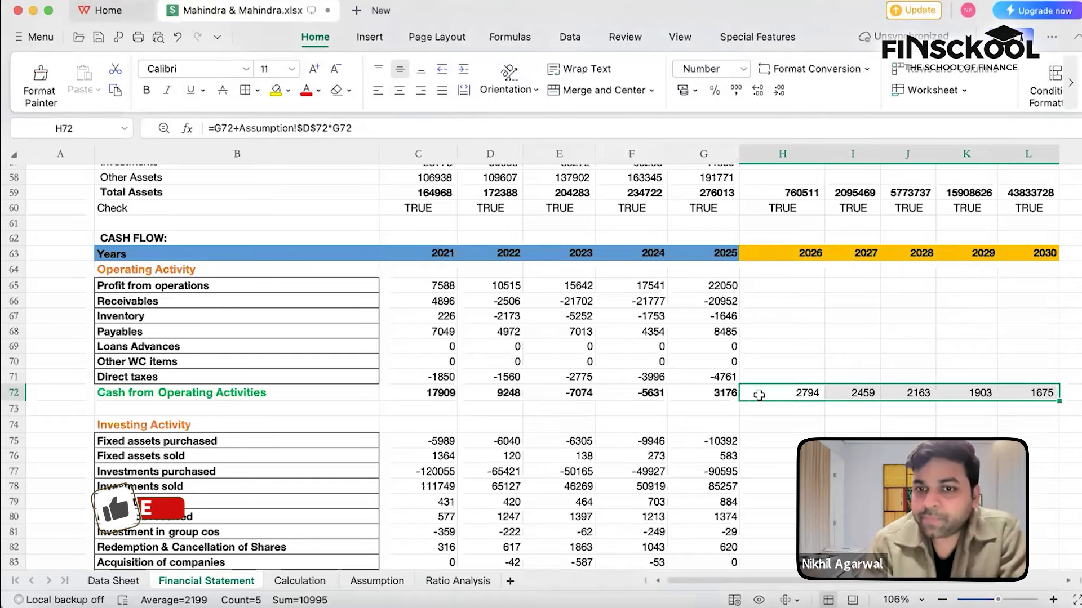
Make the projected Cash from Operating Activities values in H72:L72 bold
scroll(770, 407, "right", 2)
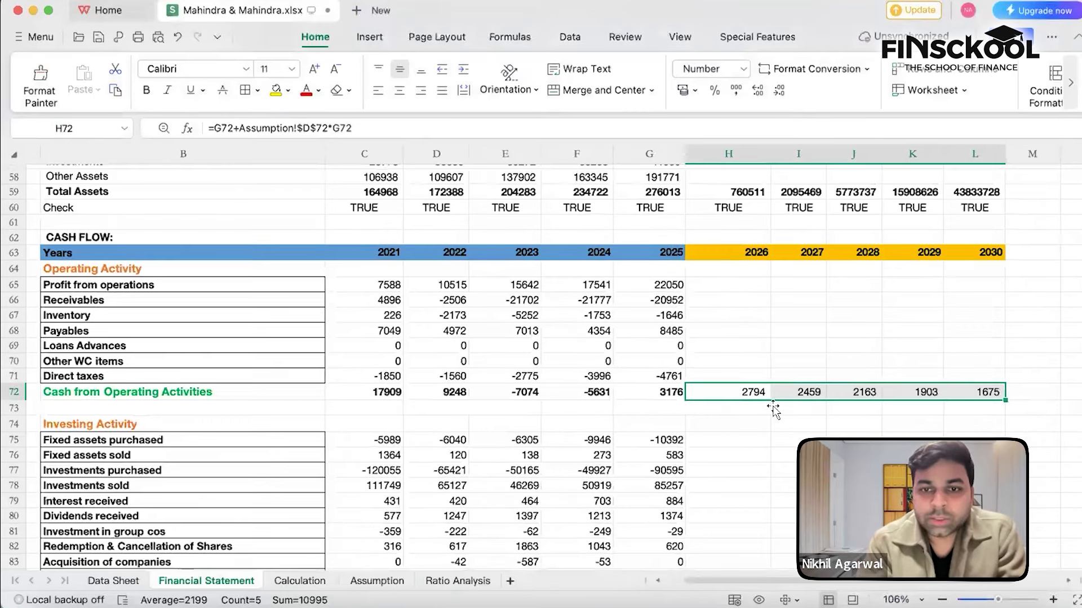
scroll(773, 410, "up", 1)
left_click(715, 398)
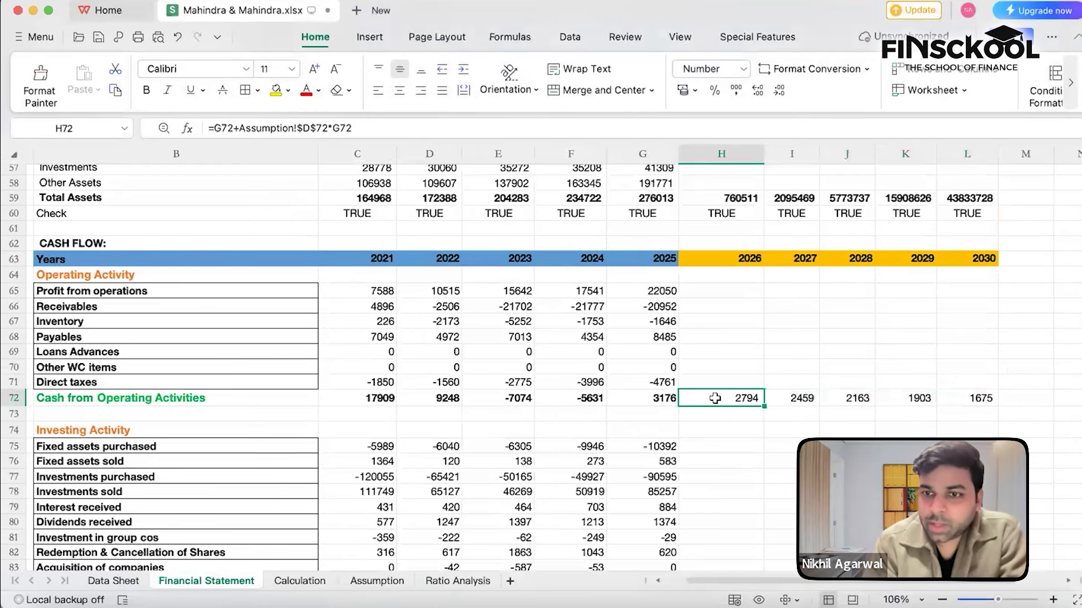
key("shift+Right")
key("shift+Right")
key("shift+Right")
key("shift+Right")
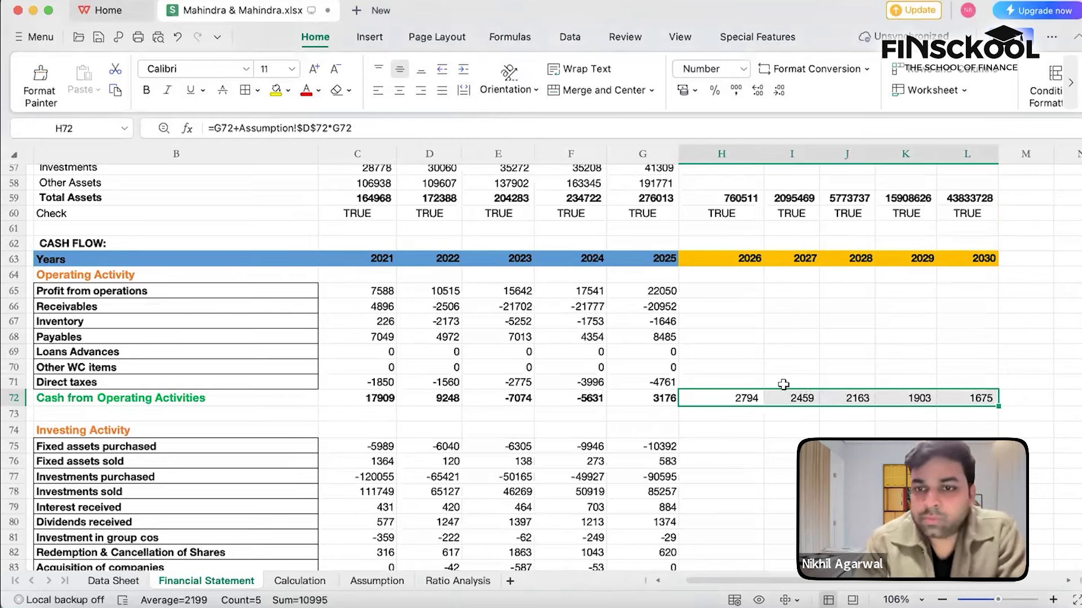
left_click(146, 91)
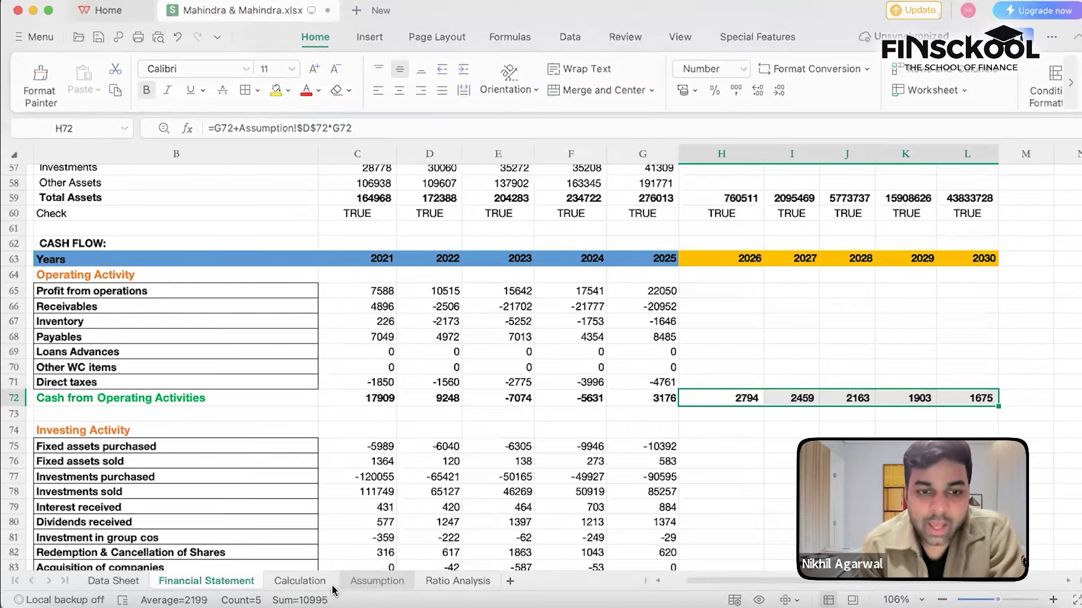
Review the operating cash flow growth rates and scenarios, and examine the historical Cash from Operating Activity in B55:F55 on the Data Sheet
left_click(304, 582)
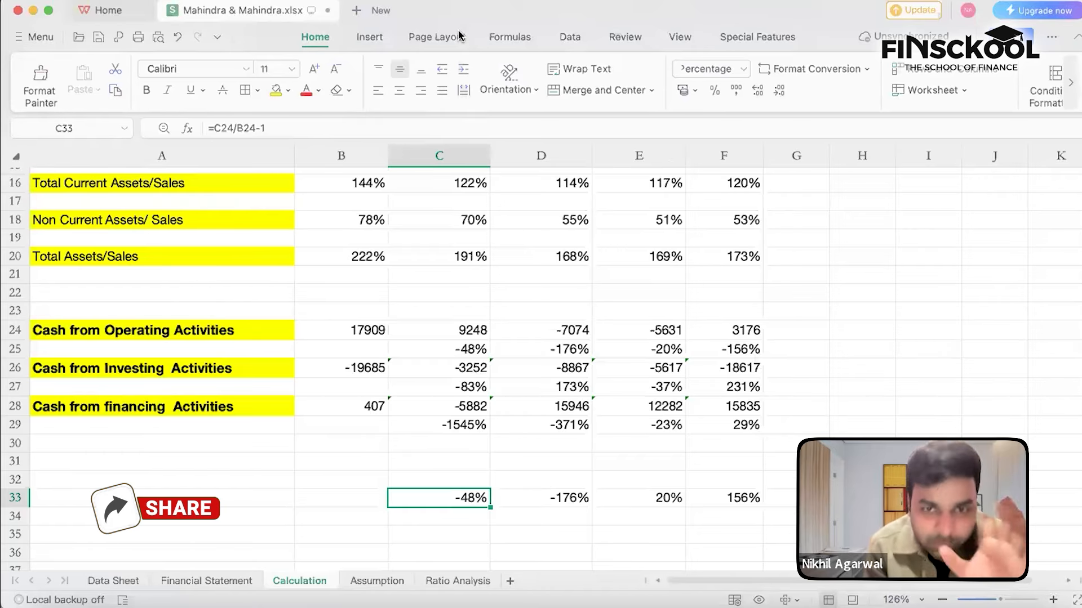
left_click(365, 582)
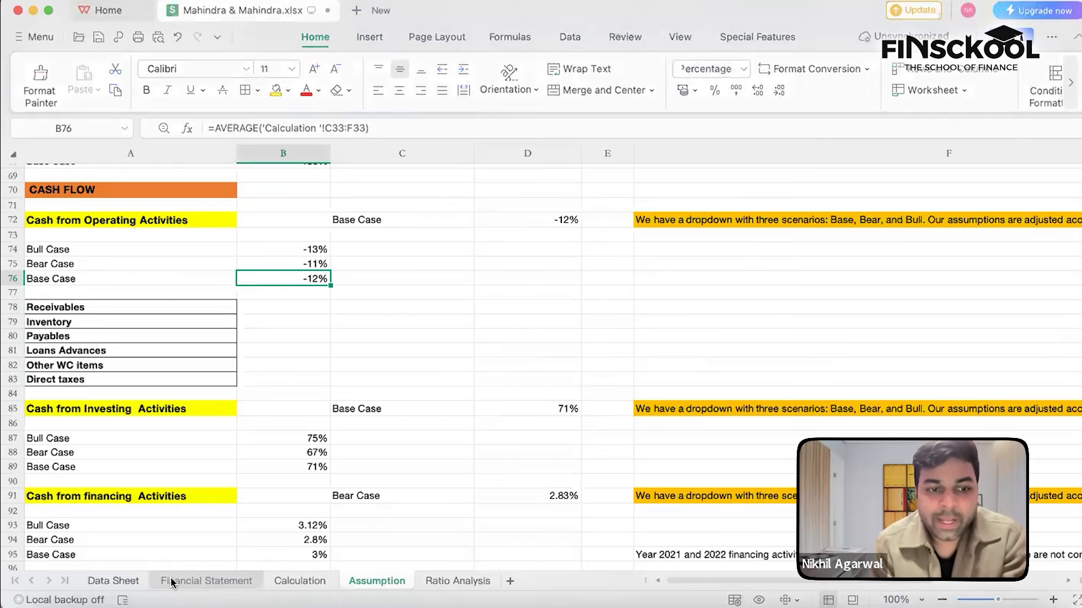
left_click(113, 581)
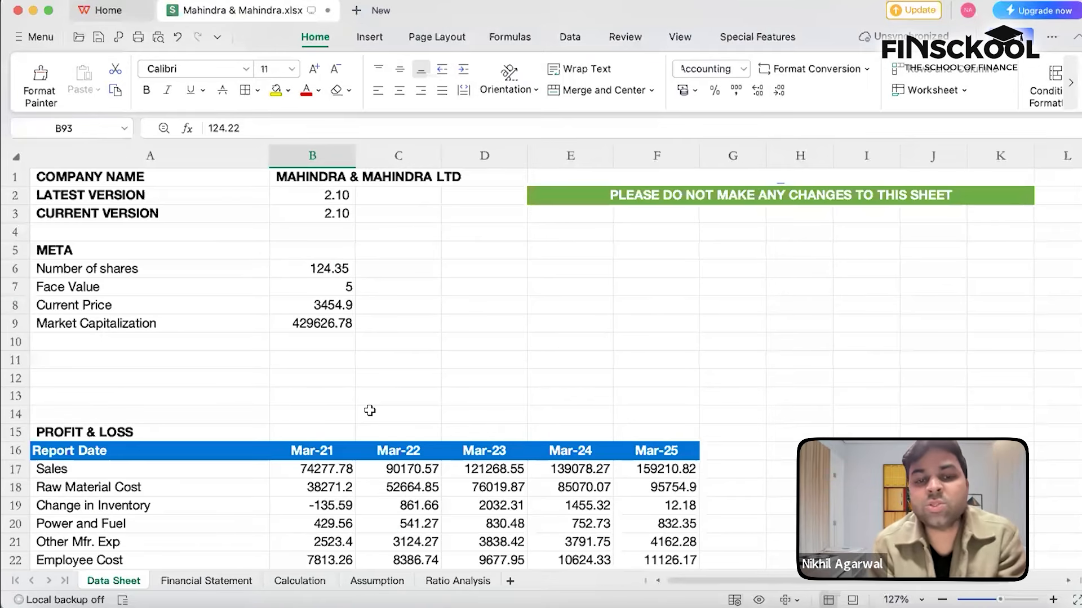
scroll(370, 410, "down", 14)
scroll(370, 411, "down", 6)
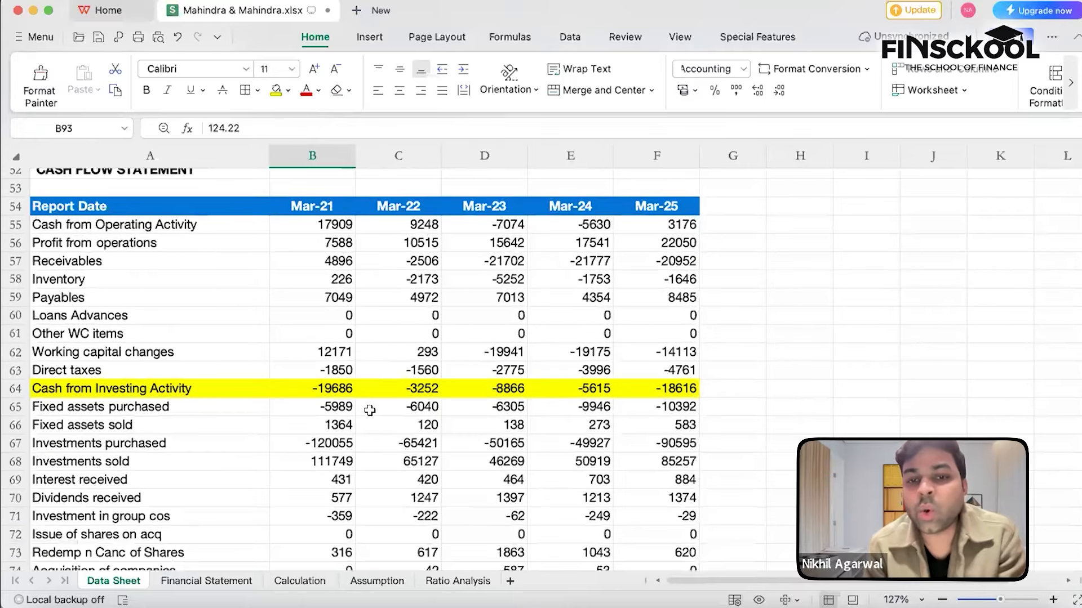
scroll(370, 410, "down", 1)
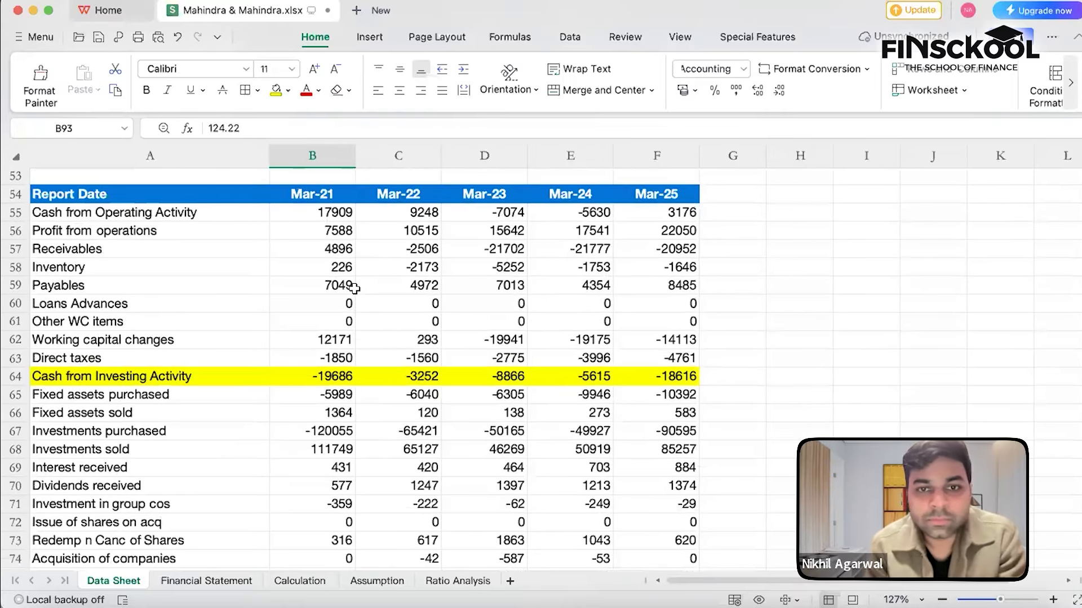
left_click(311, 220)
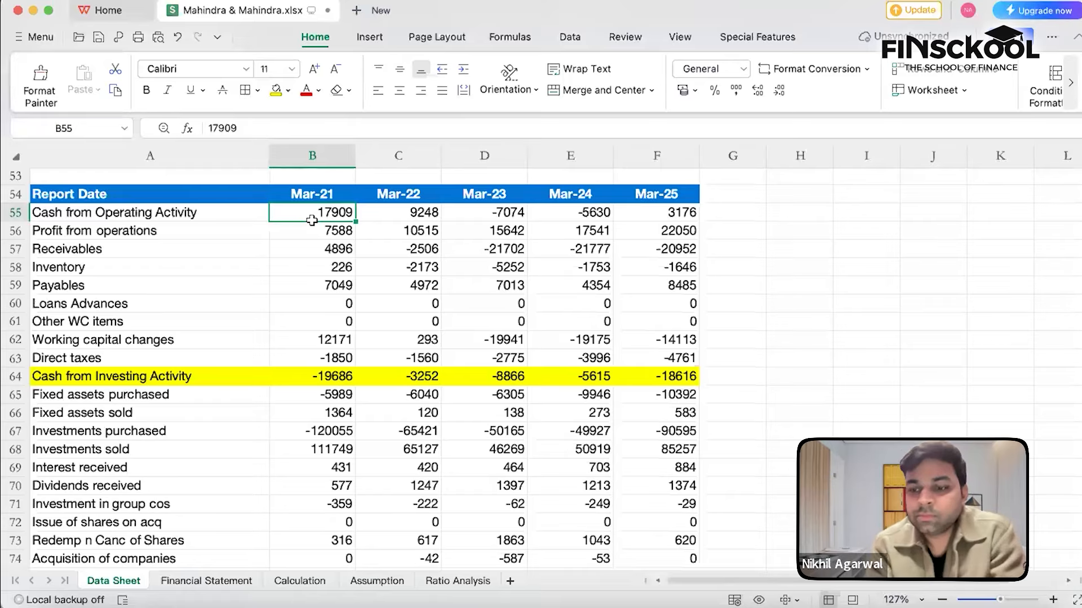
key("shift+Right")
key("shift+Right")
key("shift+Right")
key("shift+Right")
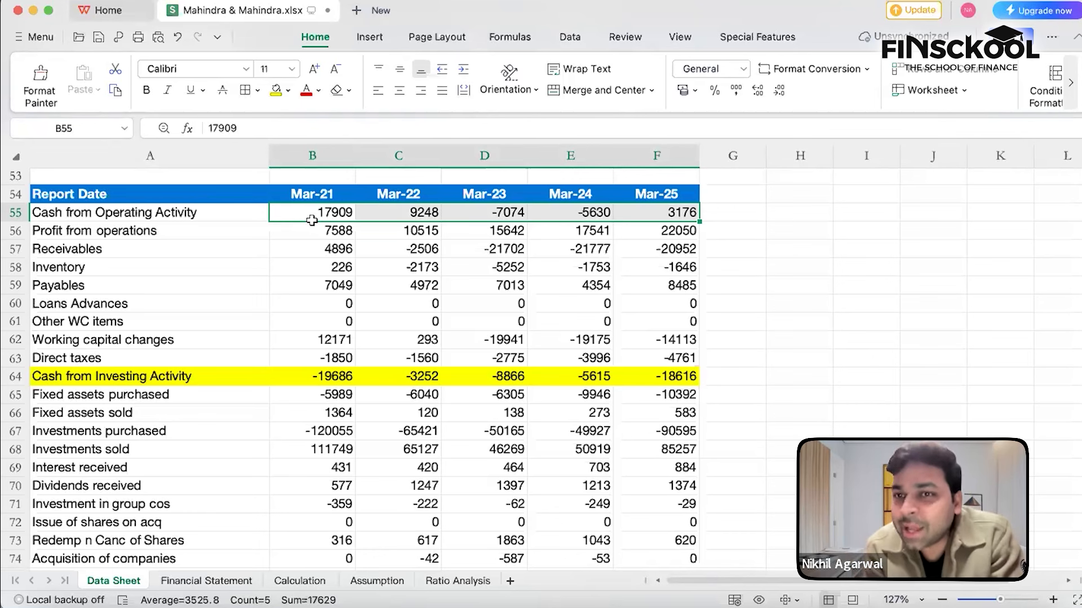
left_click(375, 582)
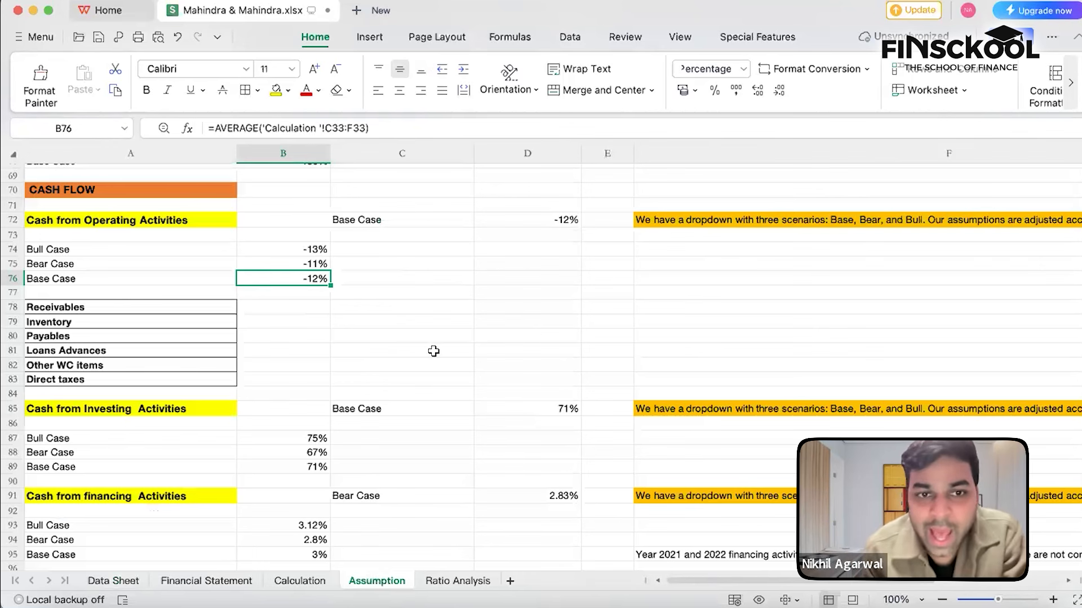
On the Financial Statement sheet, enter =G86+Assumption!D85 in H86 for the 2026 Cash from Investing Activities
left_click(214, 576)
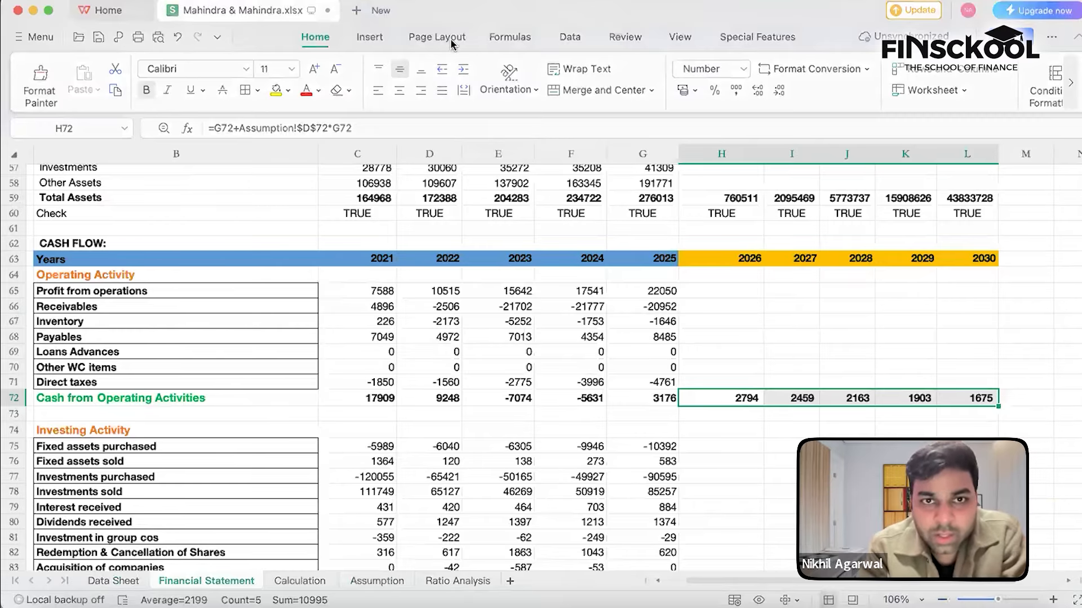
scroll(759, 417, "down", 5)
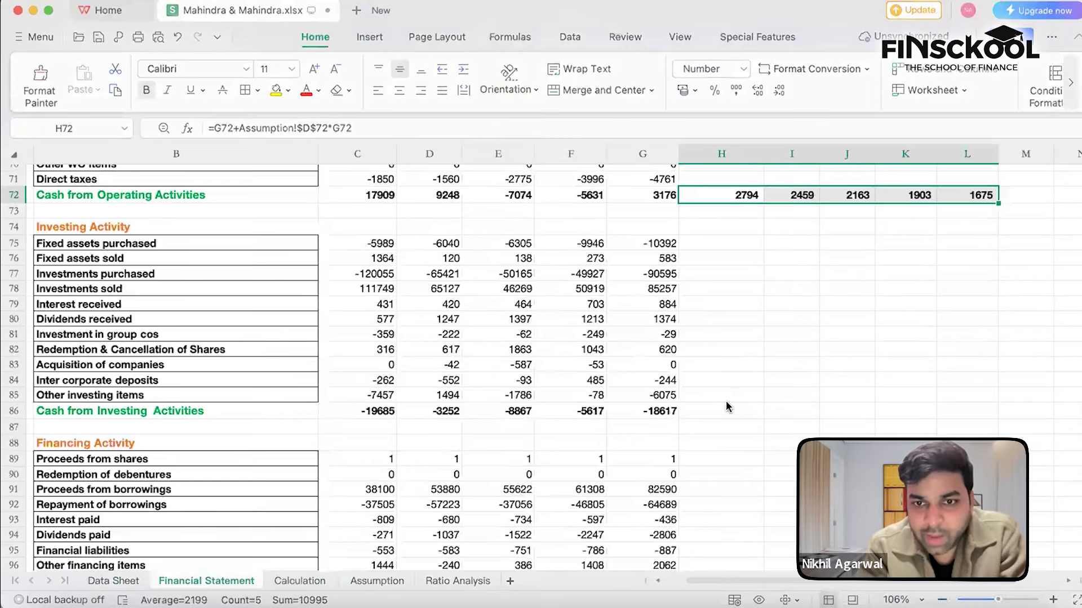
left_click(724, 411)
type("=")
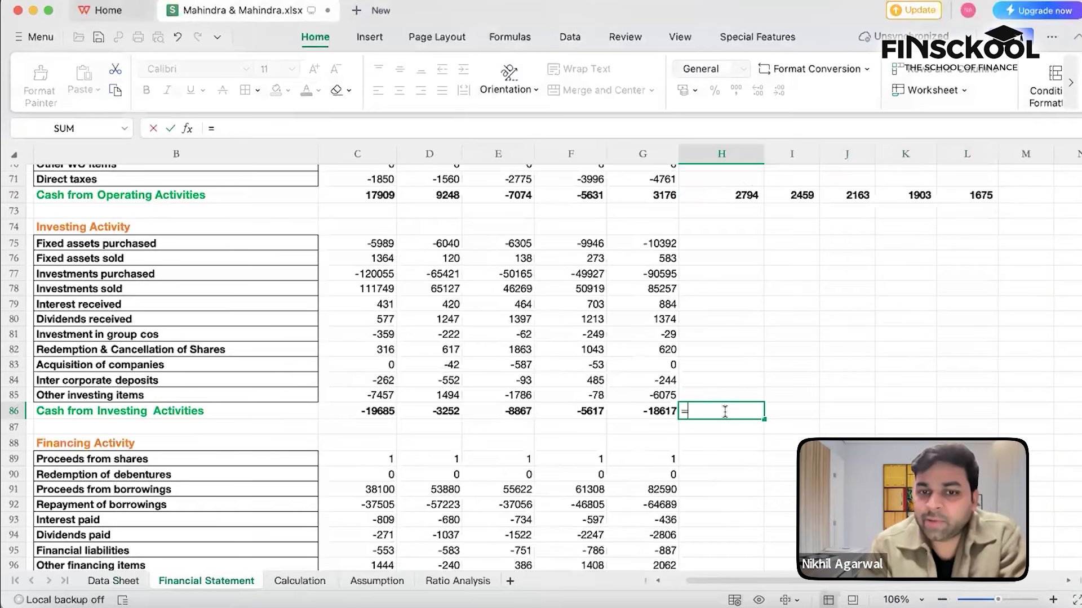
left_click(664, 412)
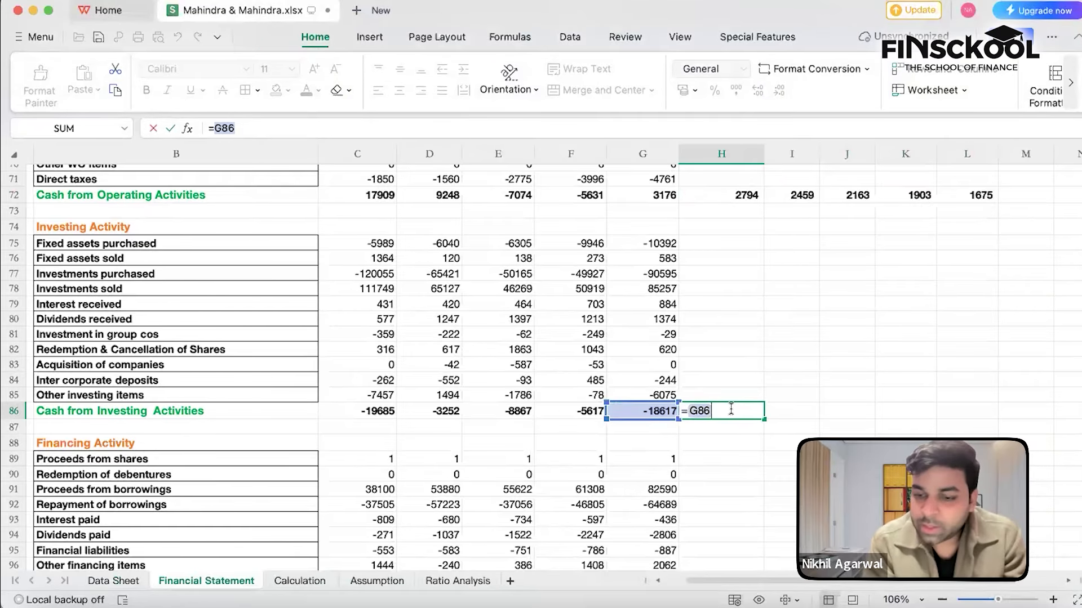
type("+")
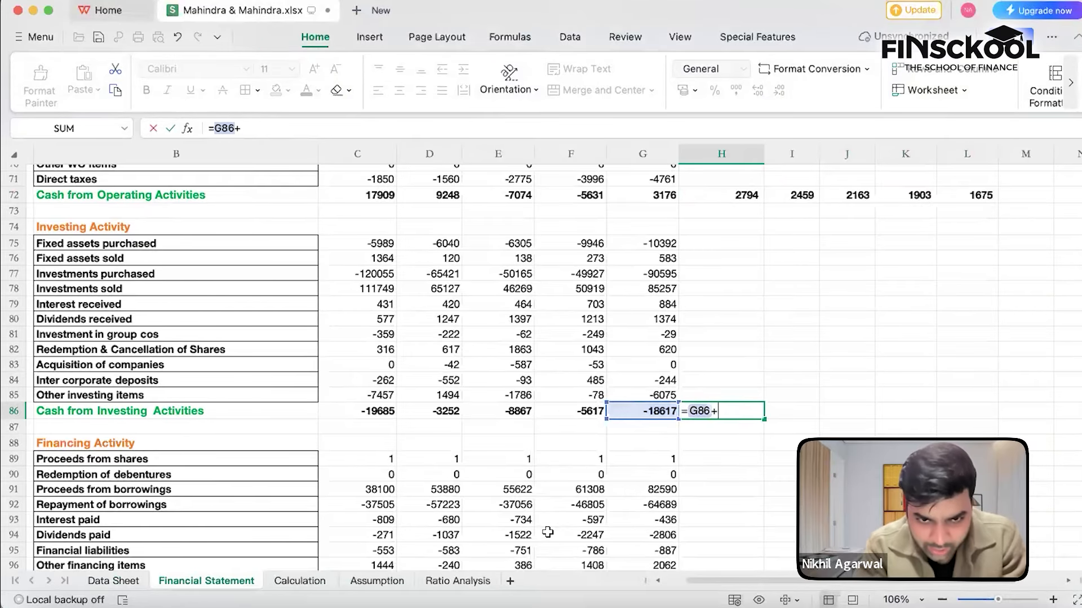
left_click(382, 582)
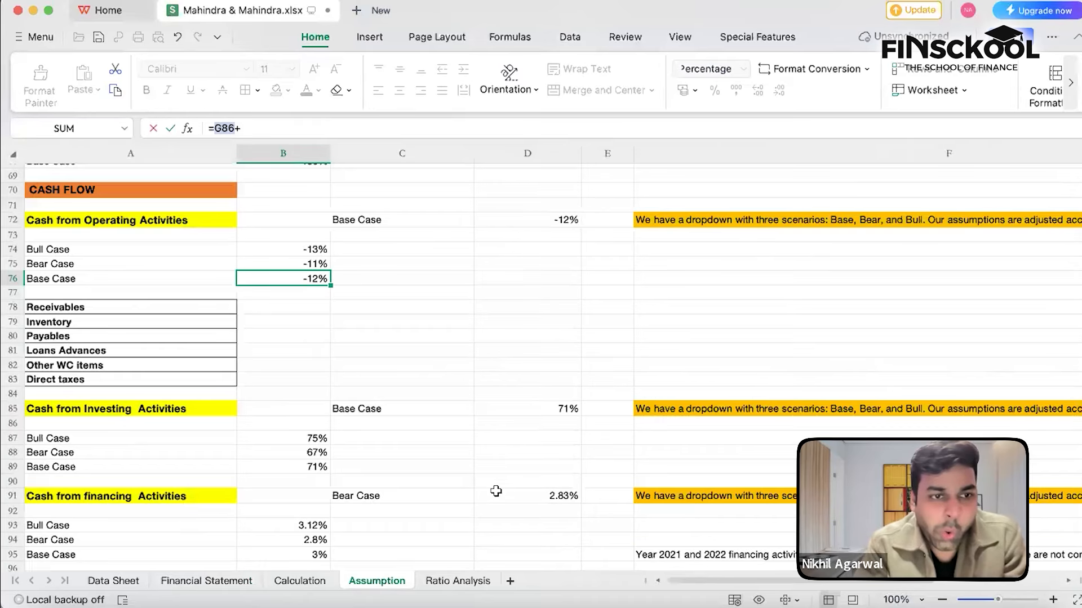
scroll(535, 389, "down", 2)
left_click(537, 380)
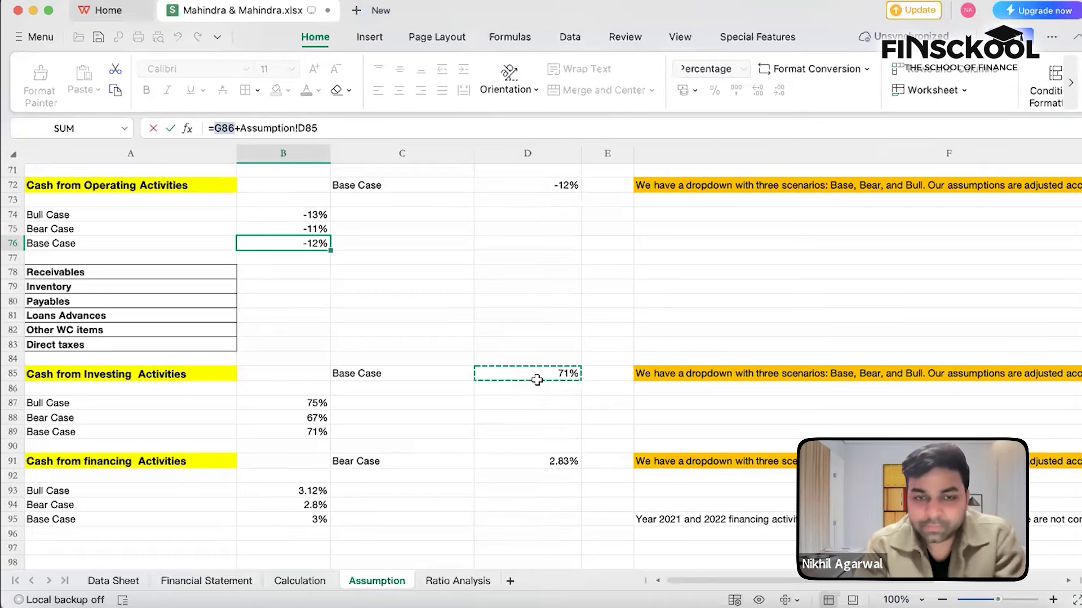
key("Return")
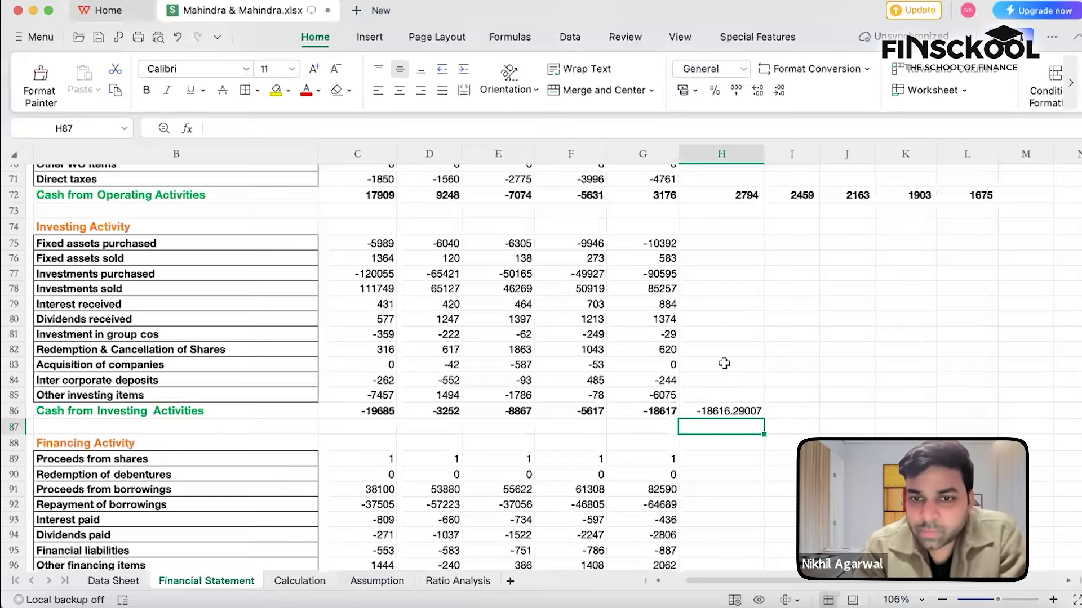
Edit the H86 formula to =G86+Assumption!$D$85*G86, locking the growth rate reference and applying it to the 2025 value
double_click(715, 410)
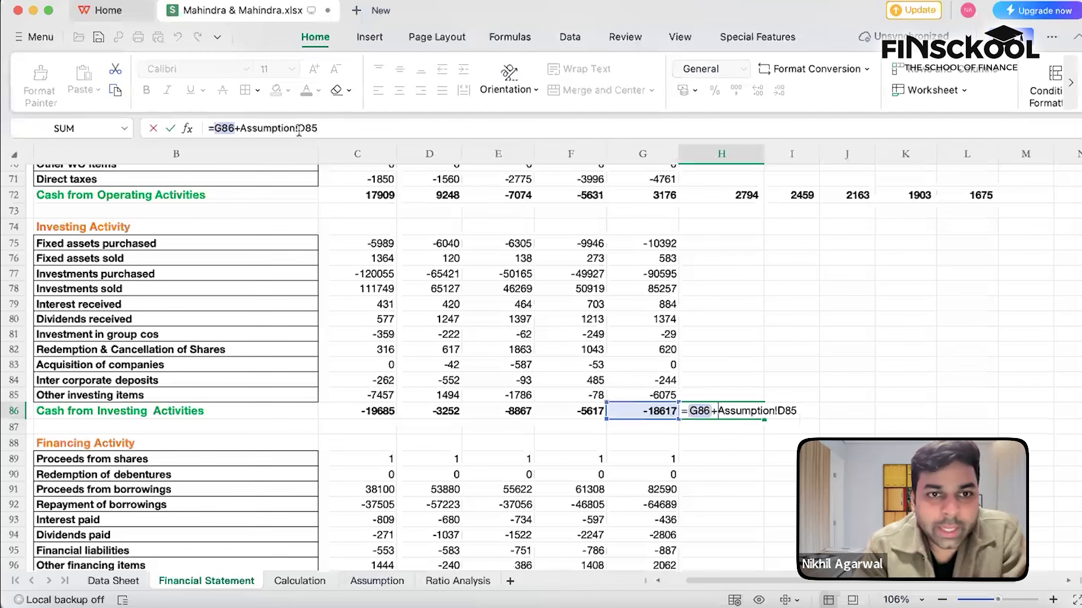
key("F4")
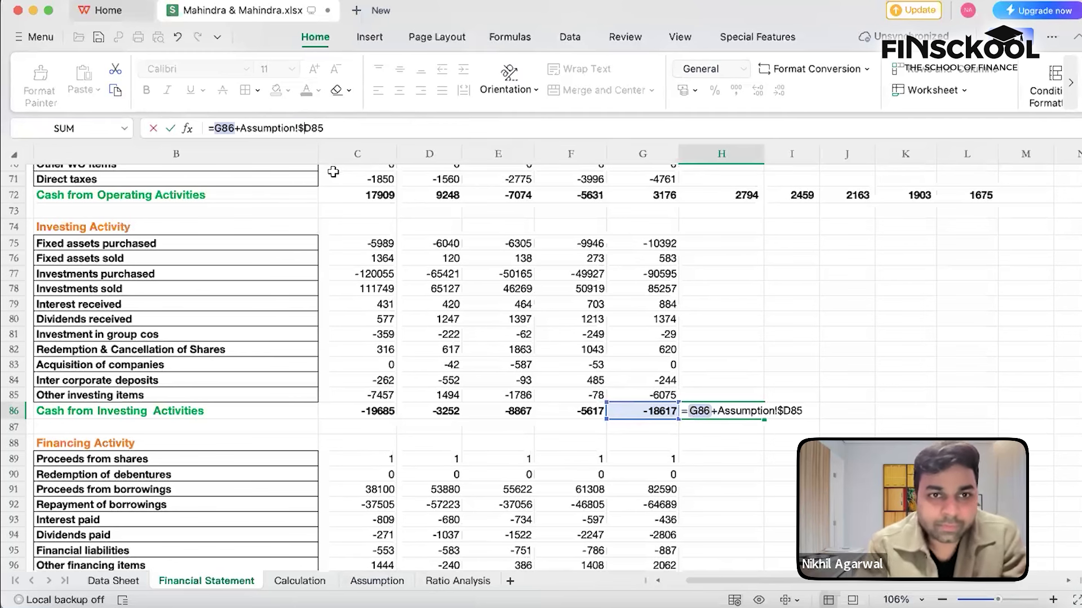
type("$85*")
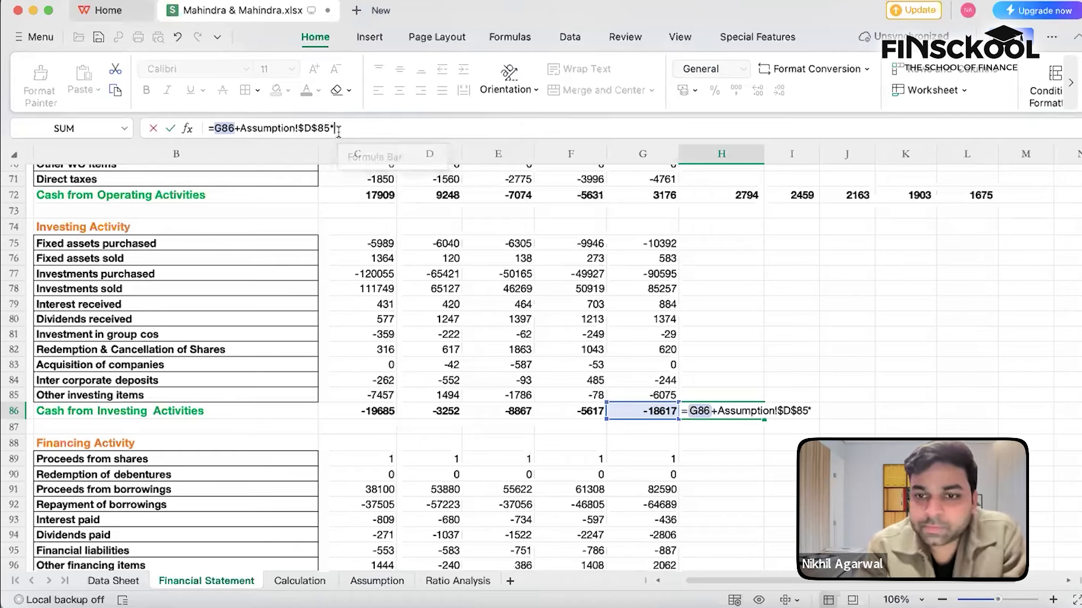
left_click(641, 410)
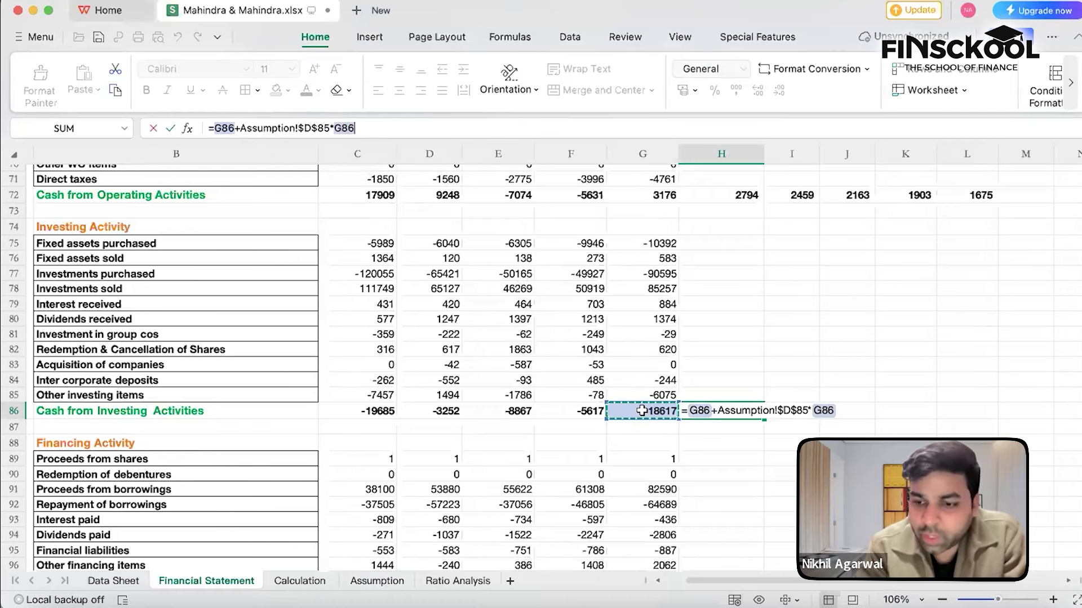
key("Return")
Display the 2026 Cash from Investing Activities in H86 with no decimal places
left_click(756, 410)
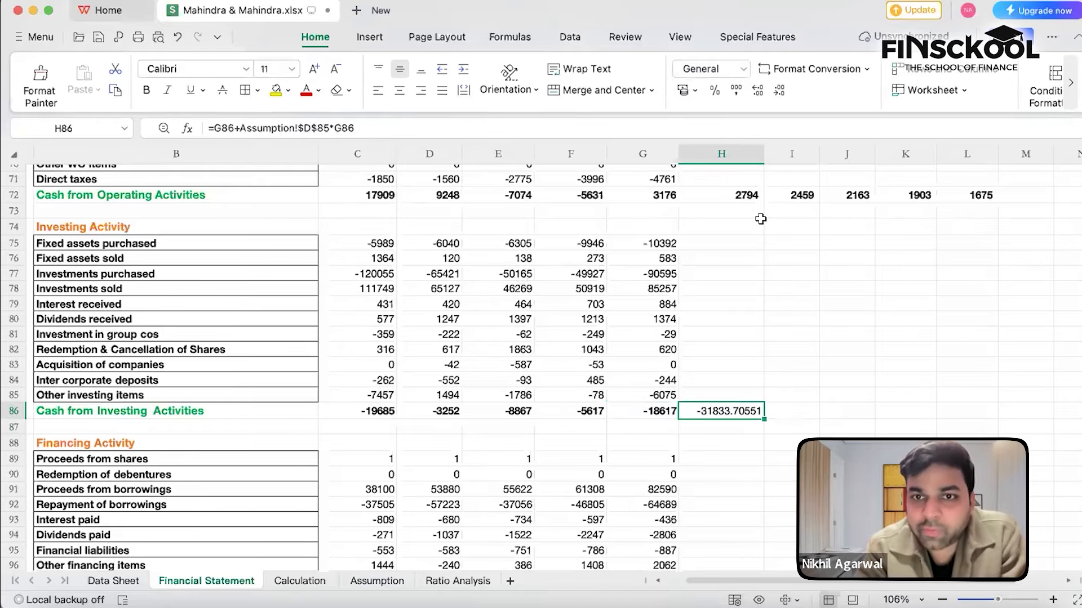
left_click(754, 90)
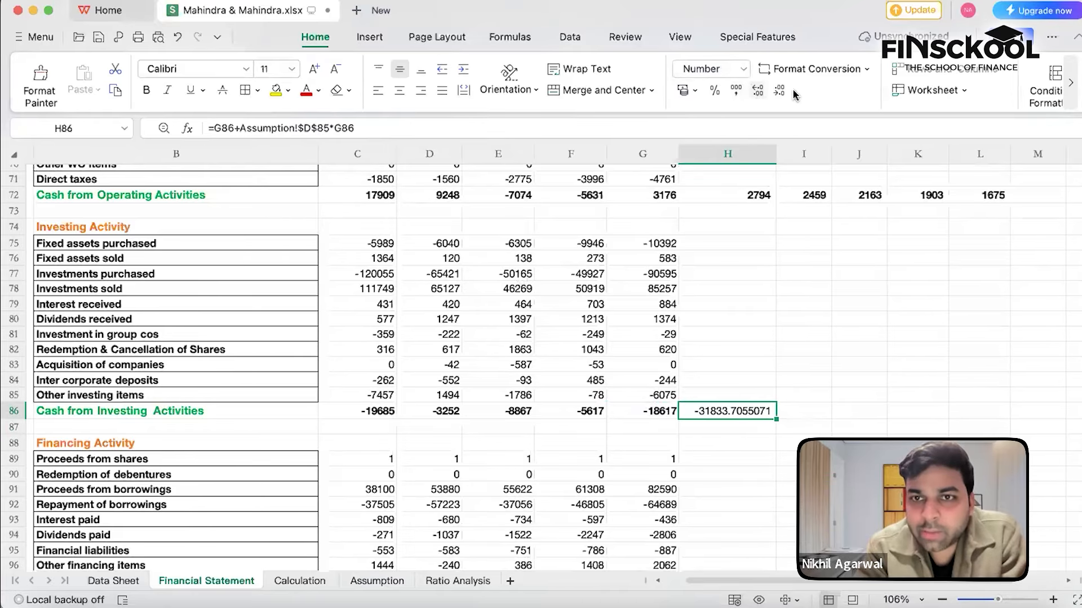
left_click(780, 95)
left_click(781, 96)
left_click(780, 93)
left_click(780, 93)
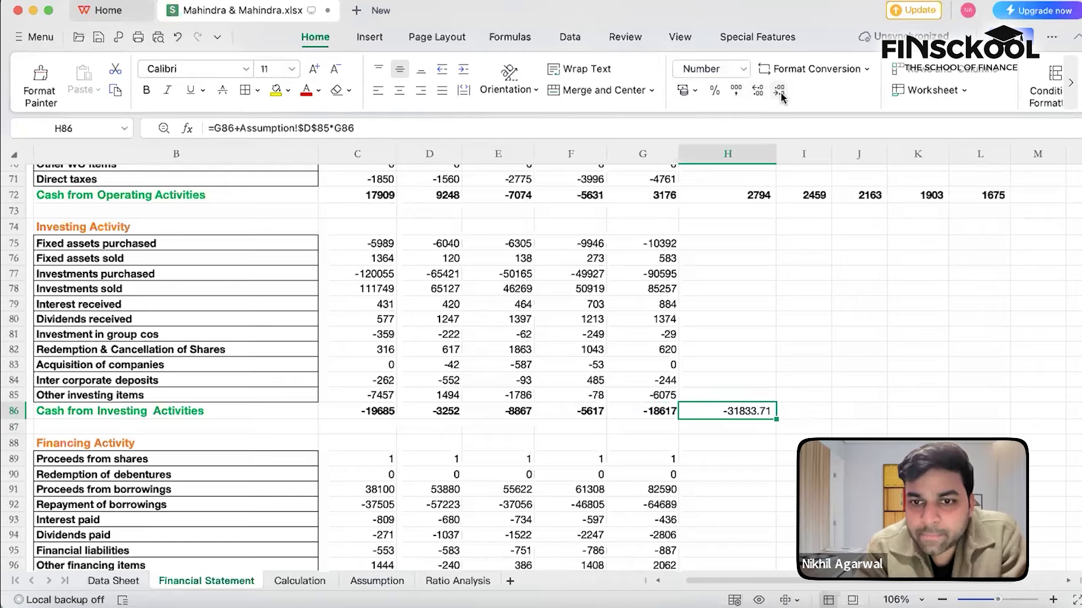
left_click(780, 93)
left_click(779, 93)
Copy the H86 investing cash flow formula across the projected years through L86 and make H86:L86 bold
left_click(703, 437)
left_click(713, 413)
key("ctrl+c")
key("shift+Right")
key("shift+Right")
key("shift+Right")
key("shift+Right")
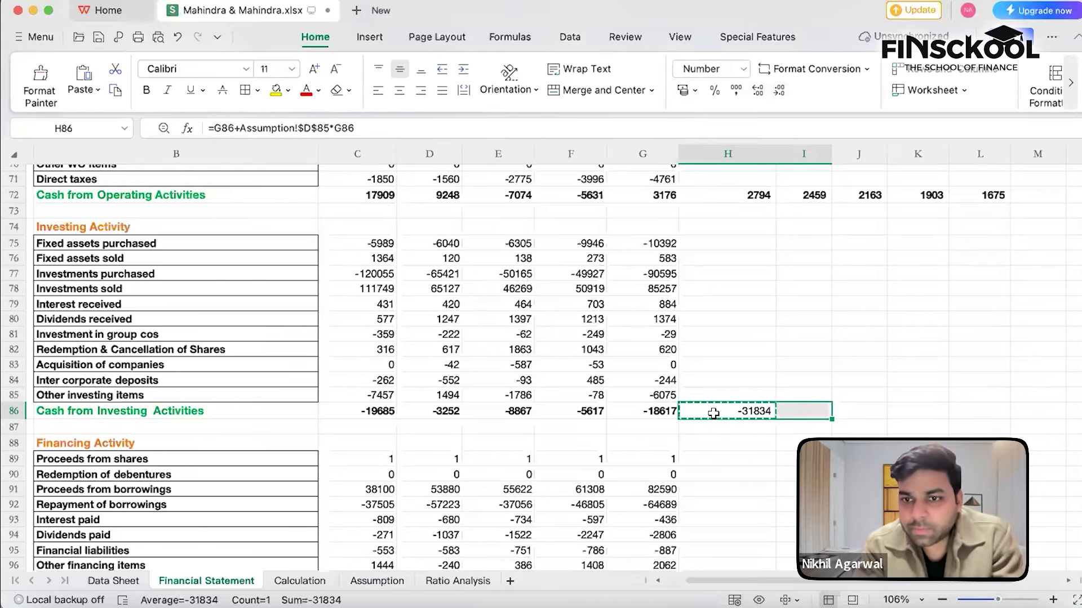
key("ctrl+v")
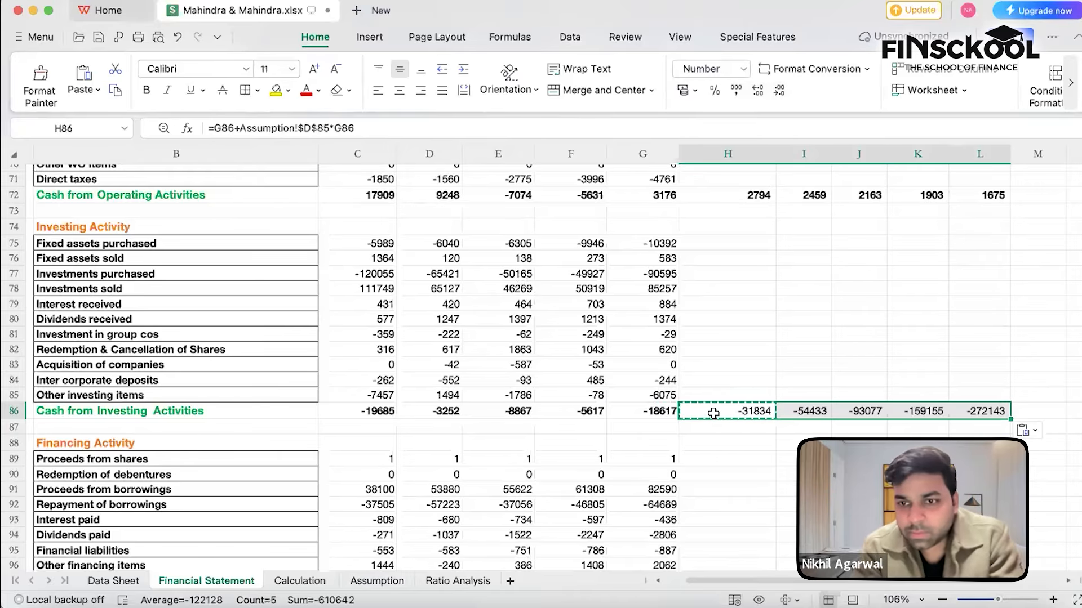
key("Escape")
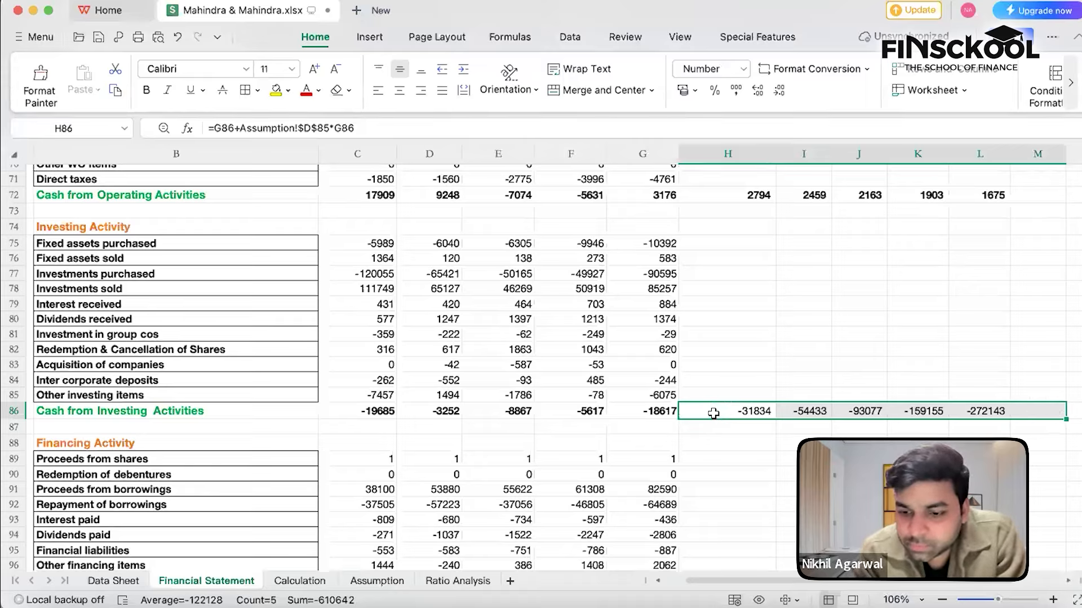
left_click(146, 92)
scroll(705, 454, "down", 5)
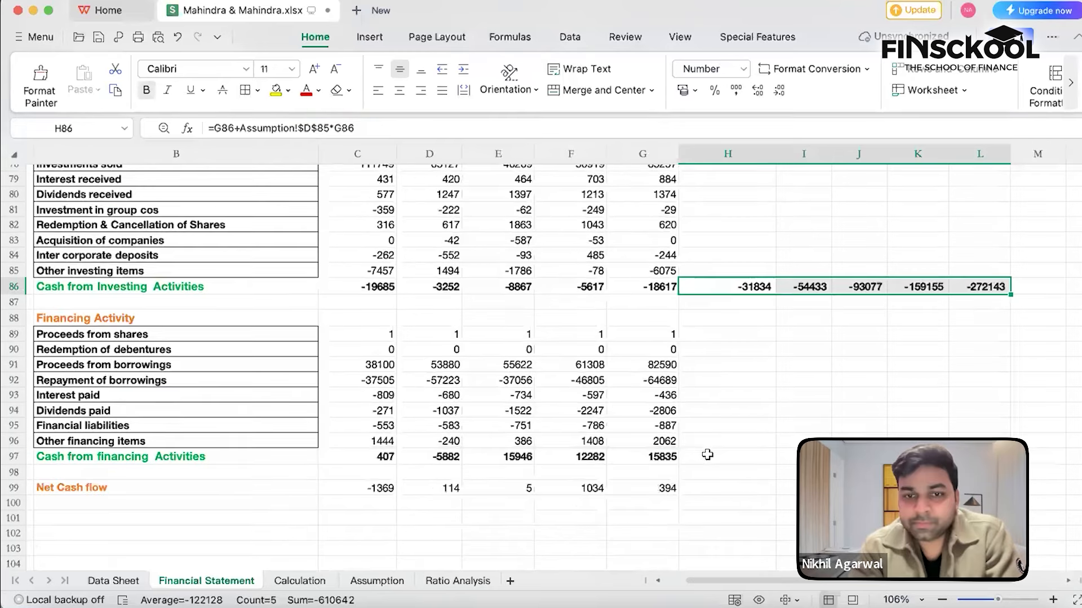
left_click(695, 376)
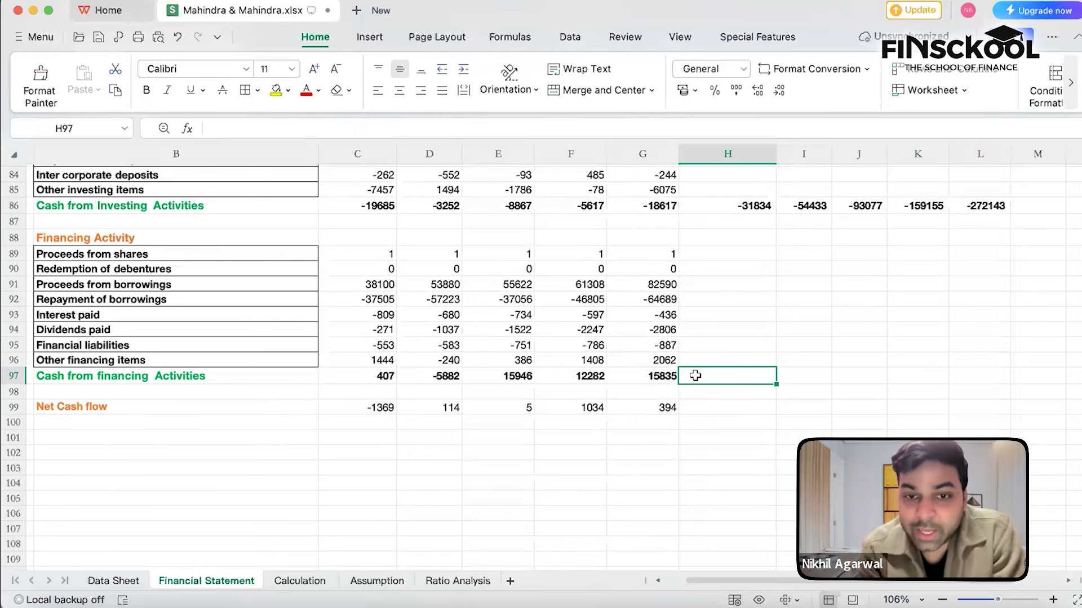
type("=")
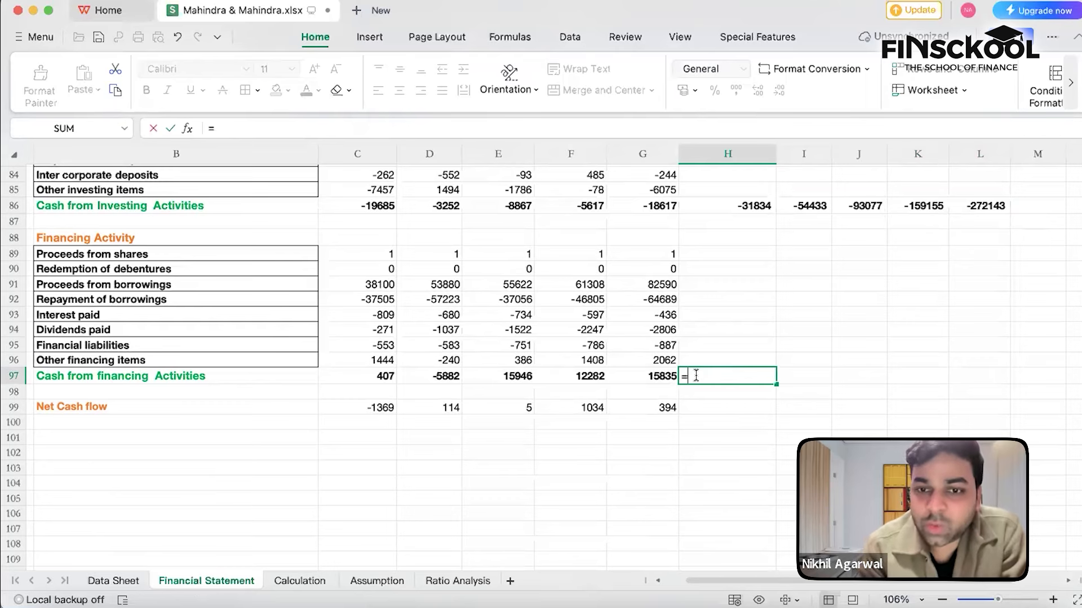
left_click(658, 379)
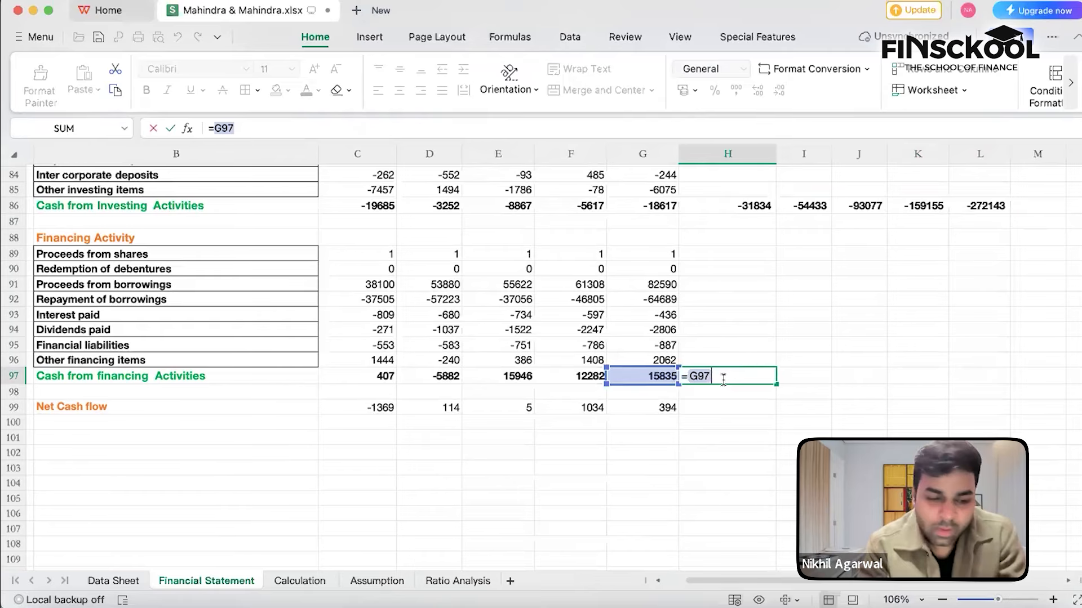
type("+")
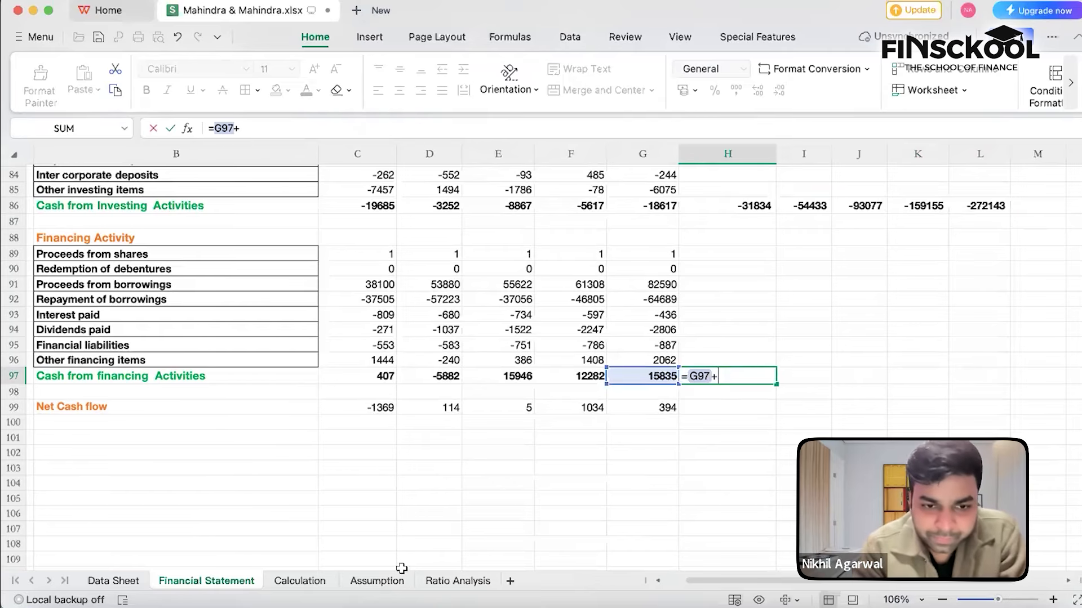
left_click(369, 583)
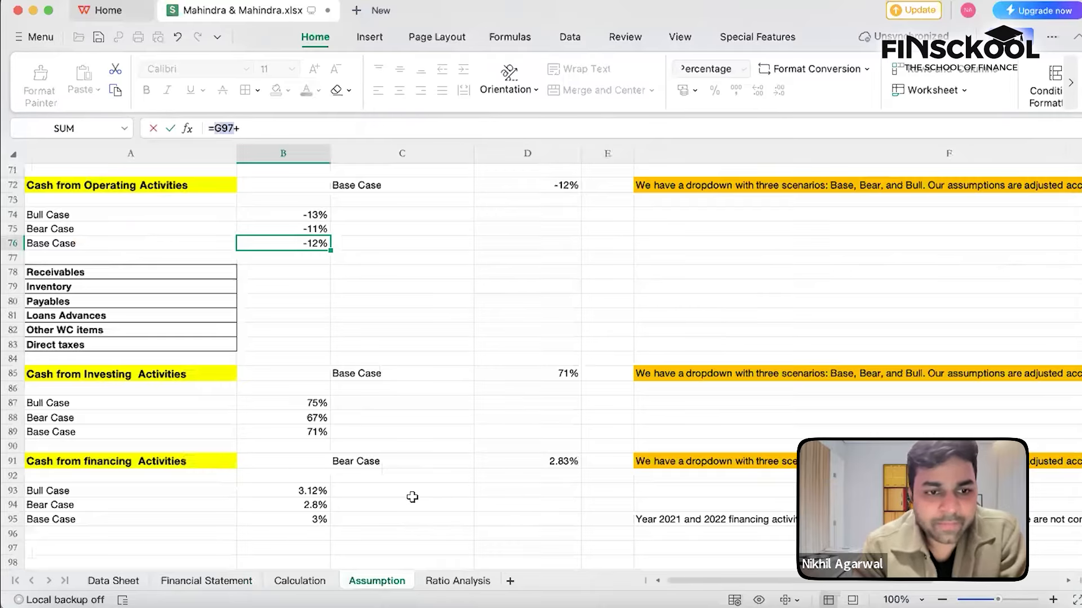
scroll(413, 497, "down", 2)
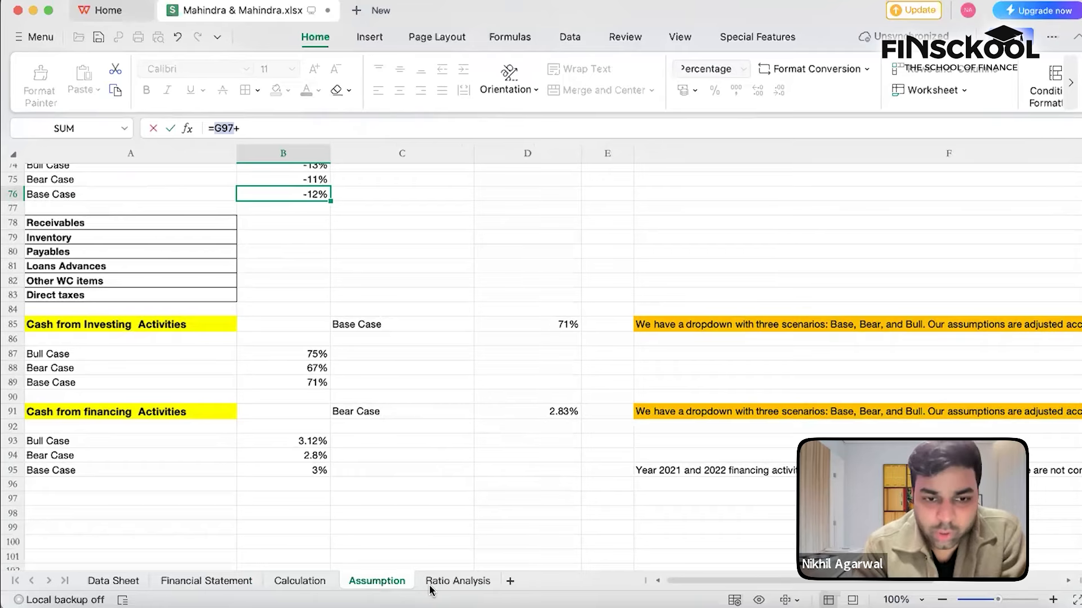
left_click(222, 578)
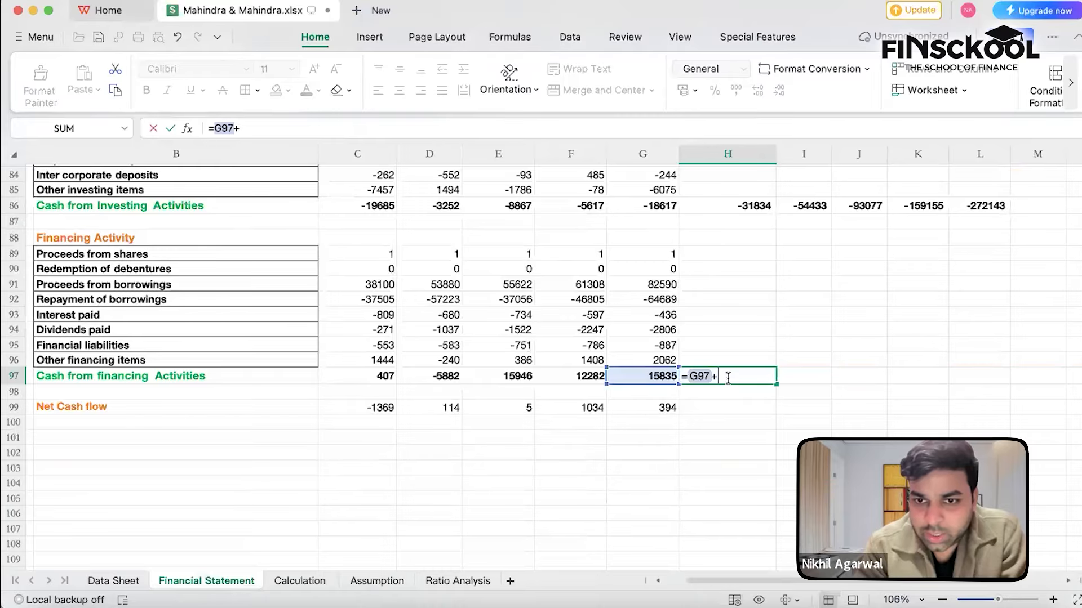
key("BackSpace")
key("BackSpace")
key("BackSpace")
key("BackSpace")
key("BackSpace")
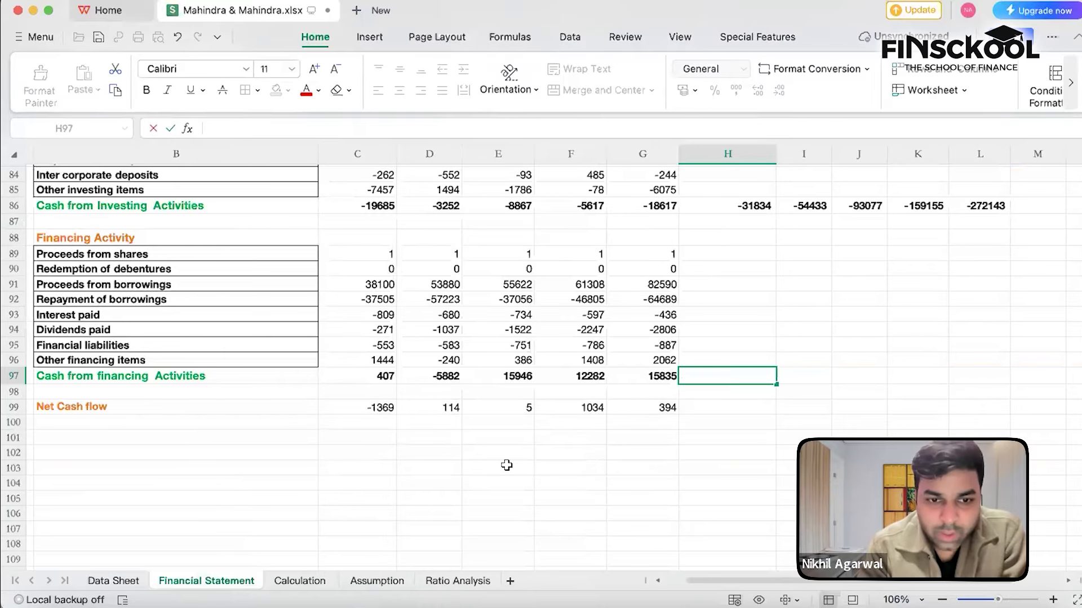
On the Assumption sheet, set the Cash from financing Activities scenario in C91 to Base Case
left_click(359, 582)
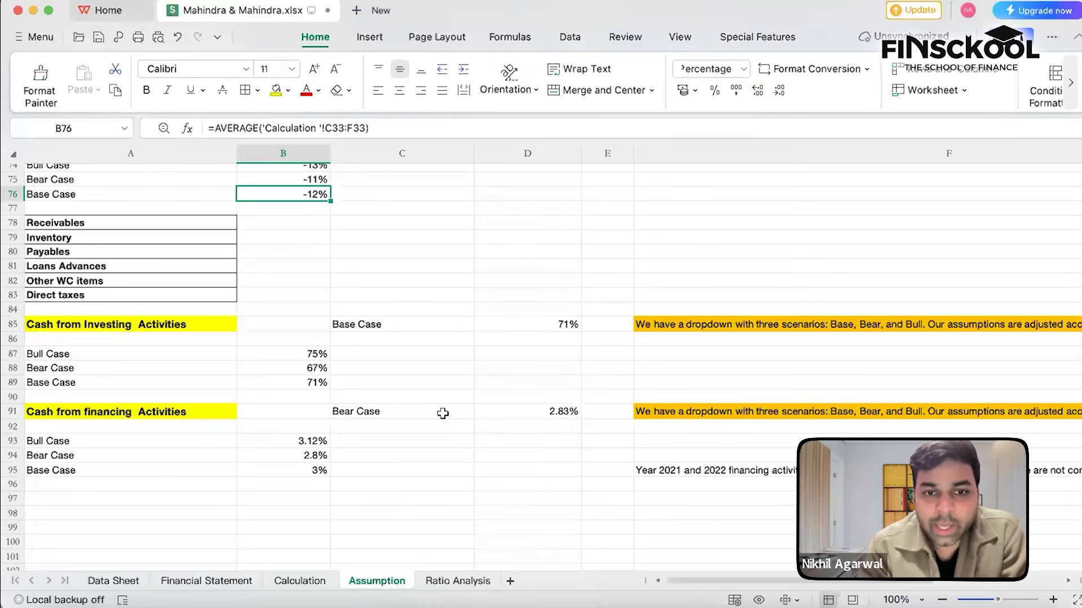
left_click(459, 411)
left_click(480, 414)
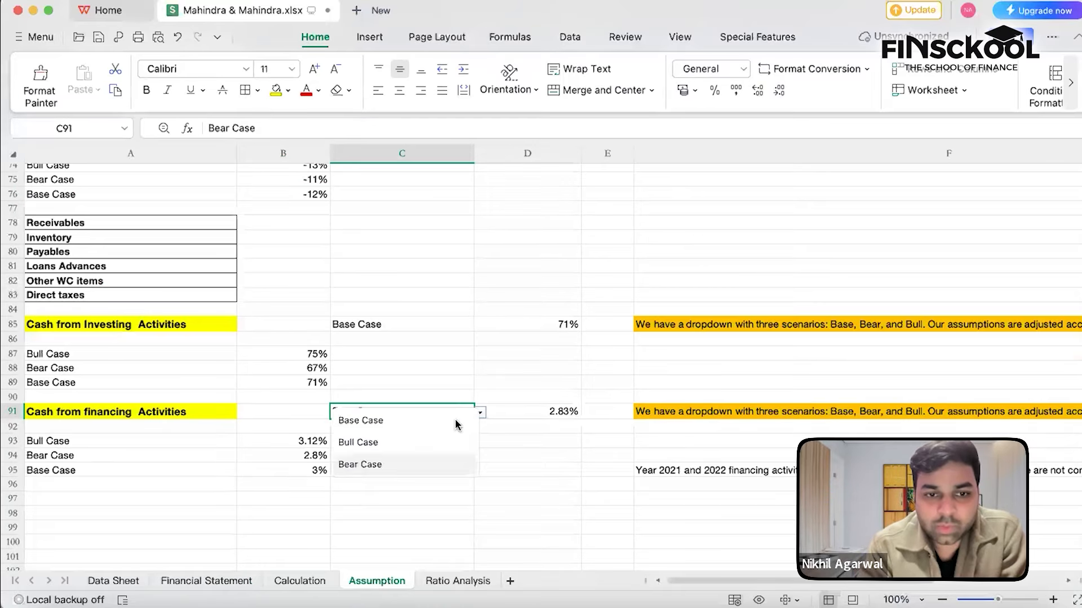
left_click(417, 424)
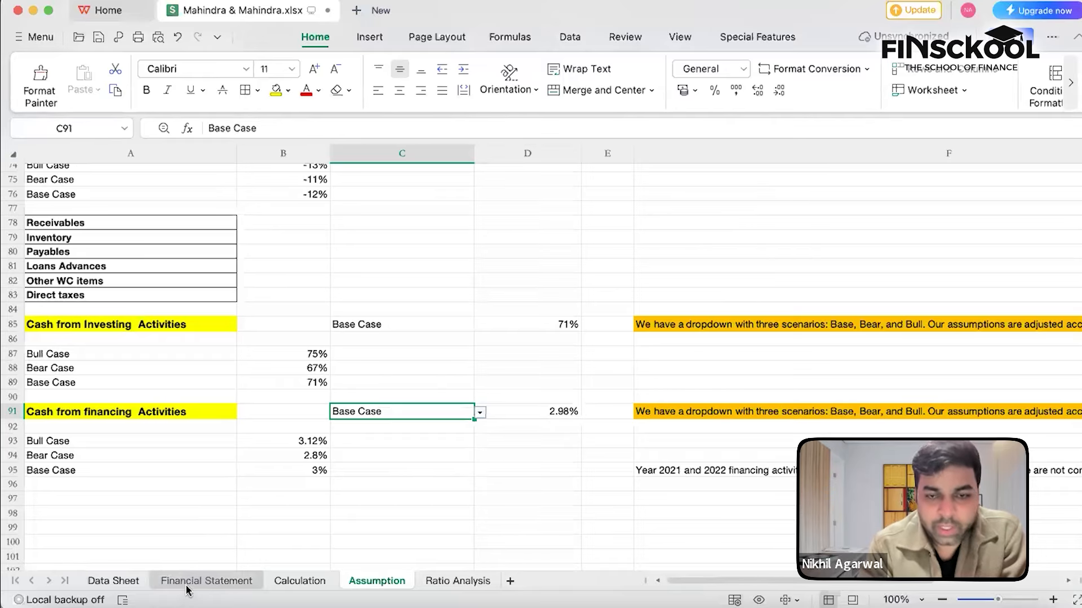
On the Financial Statement sheet, enter =G97+Assumption!$D$91*G97 in H97 as the 2026 Cash from financing Activities
left_click(192, 584)
type("=")
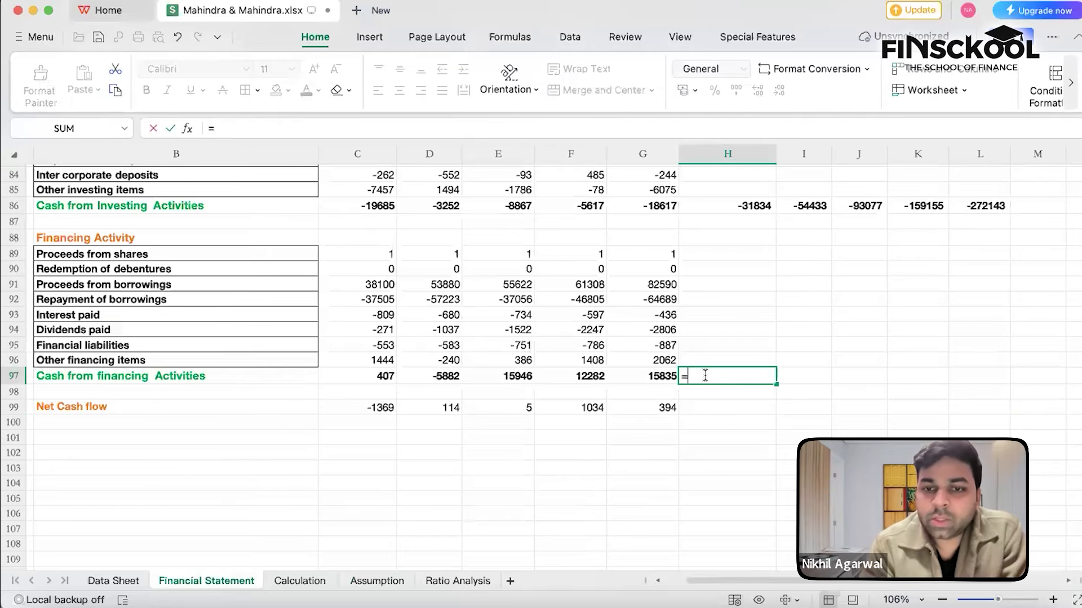
key("Left")
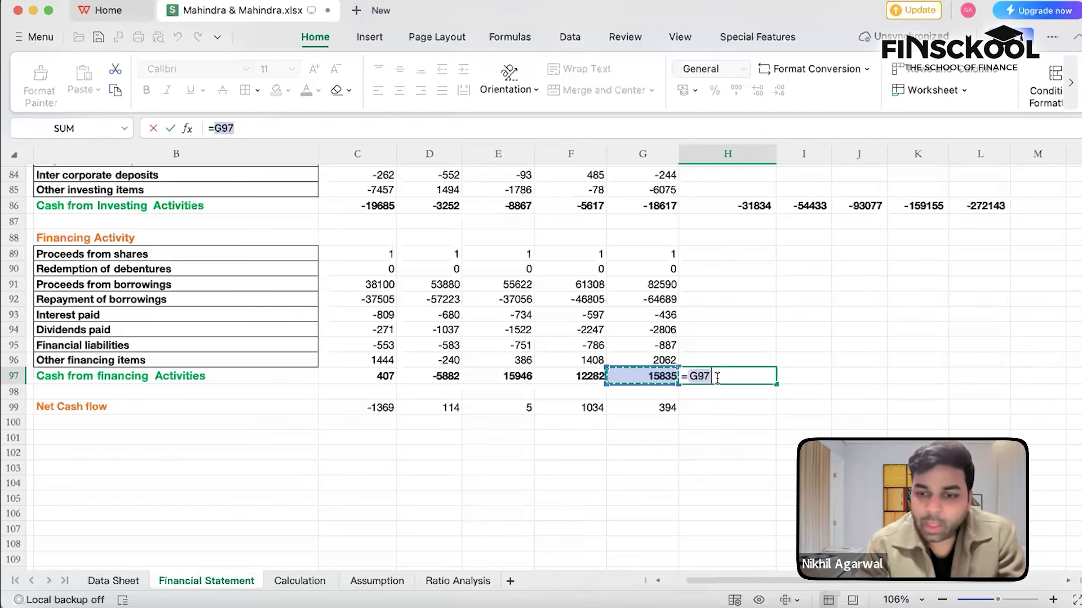
type("+")
left_click(370, 583)
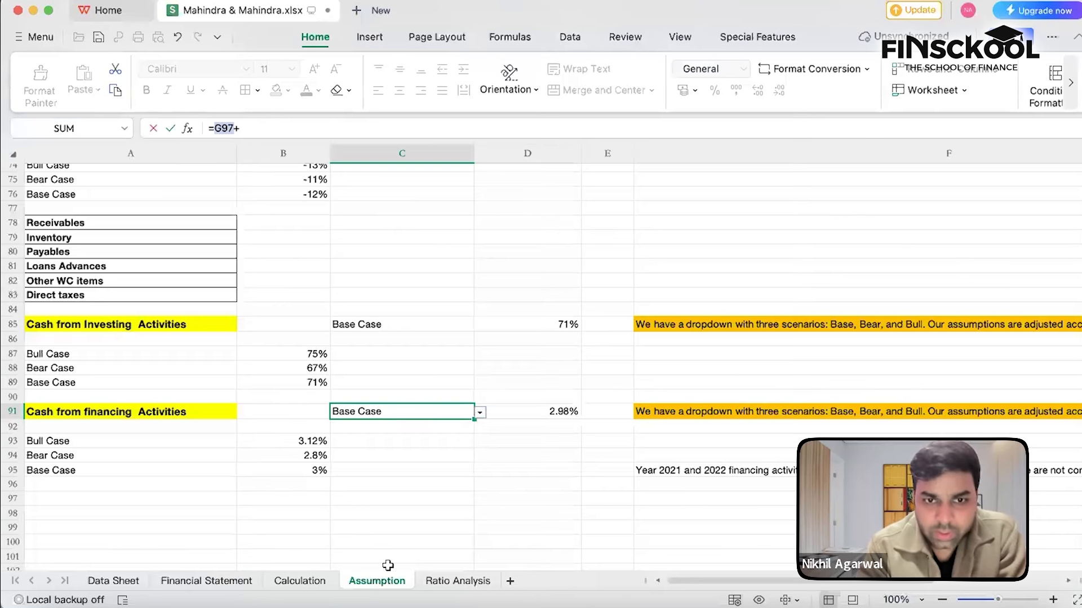
left_click(548, 411)
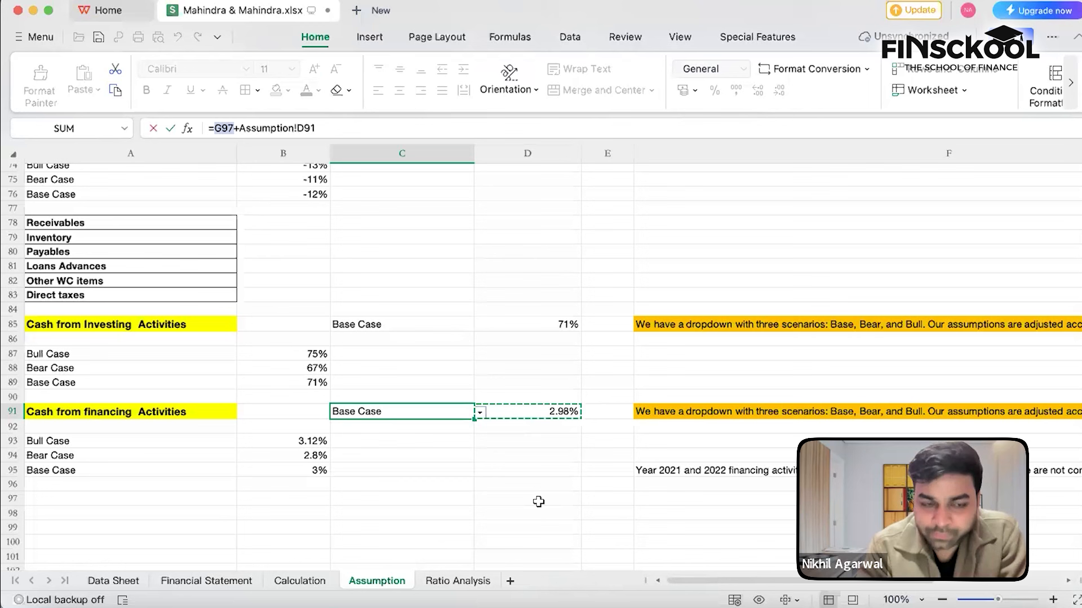
left_click(218, 585)
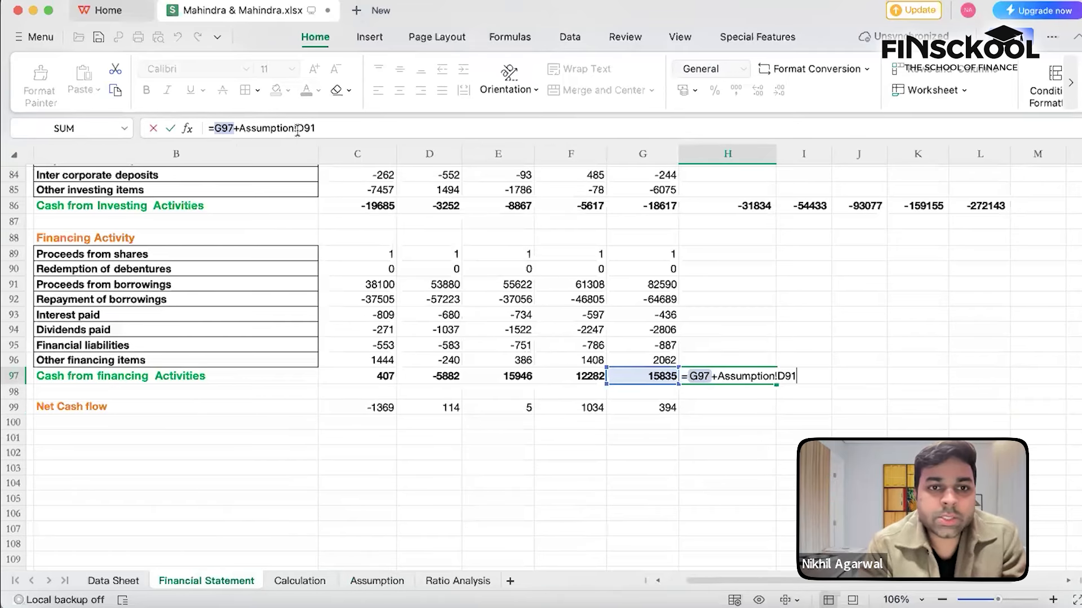
type("$")
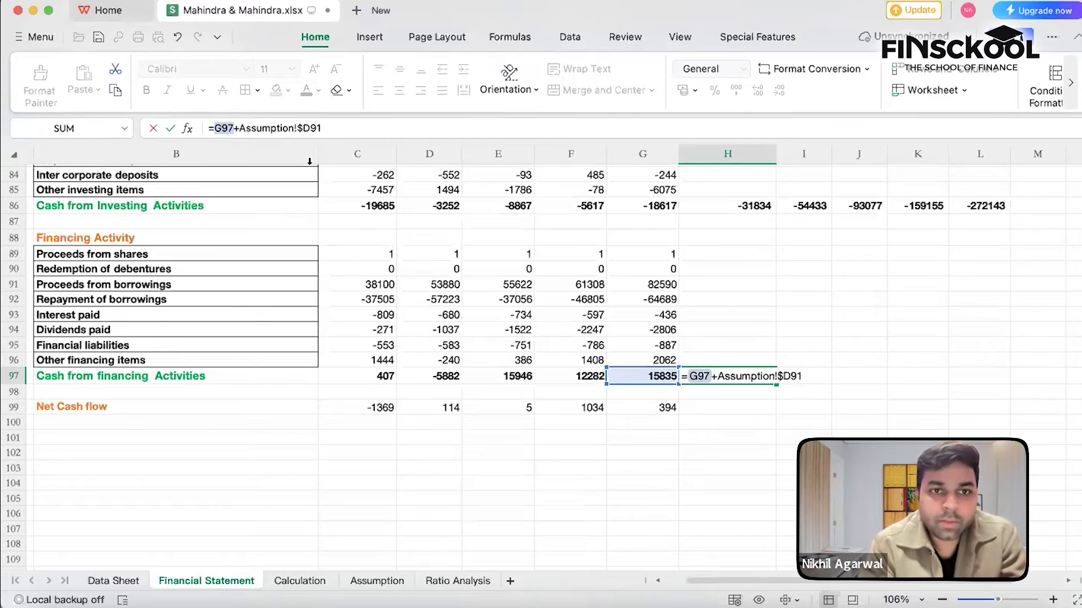
key("Right")
type("$91")
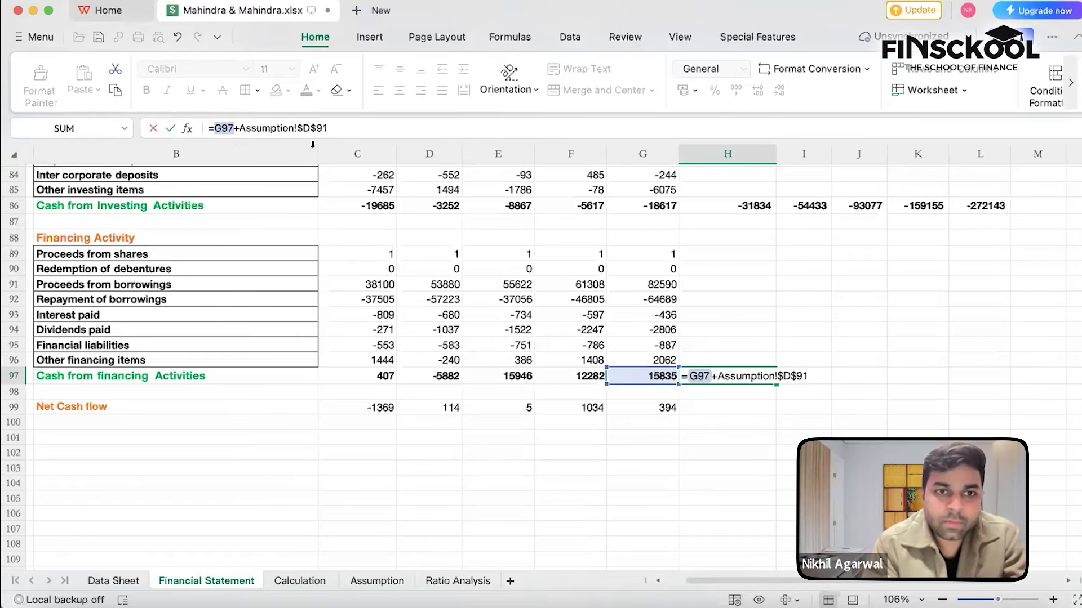
type("*")
left_click(648, 380)
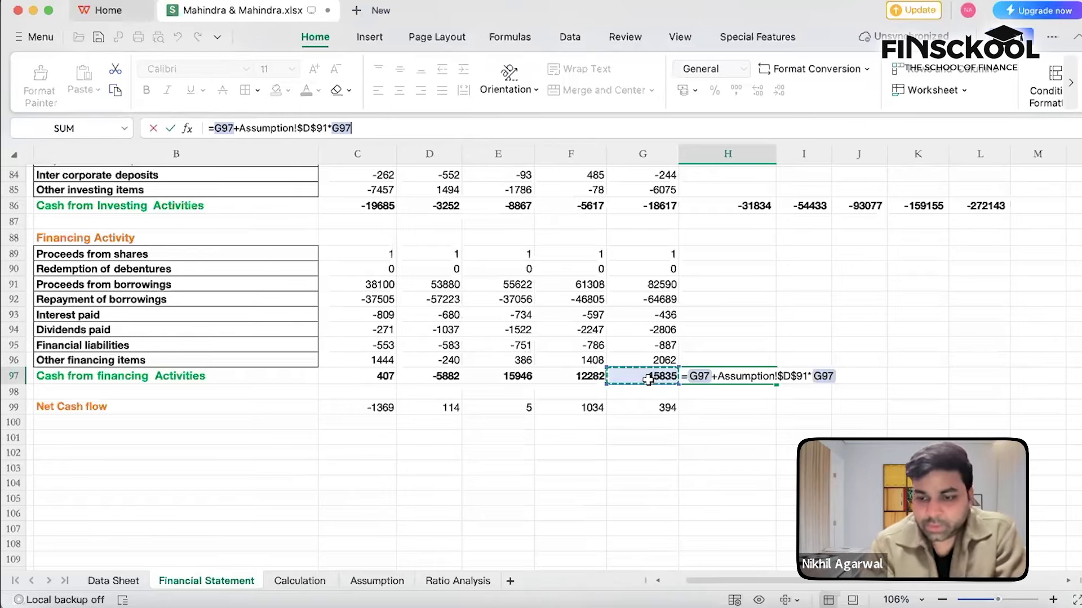
key("Return")
Display the 2026 Cash from financing Activities in H97 with no decimal places
left_click(708, 372)
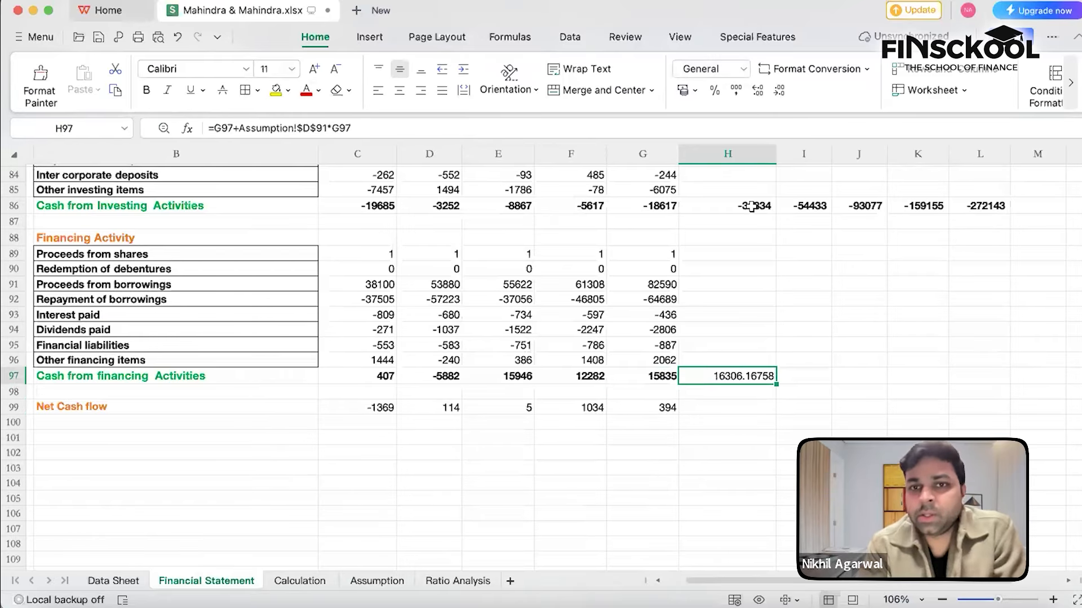
left_click(753, 91)
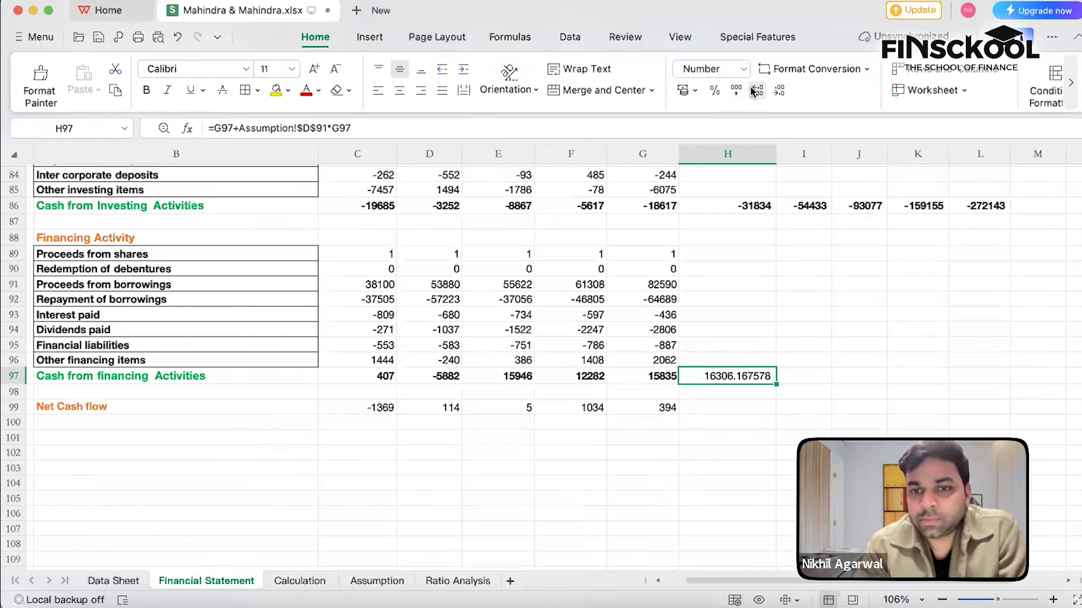
left_click(779, 92)
left_click(778, 92)
left_click(778, 93)
left_click(778, 92)
left_click(778, 93)
left_click(778, 92)
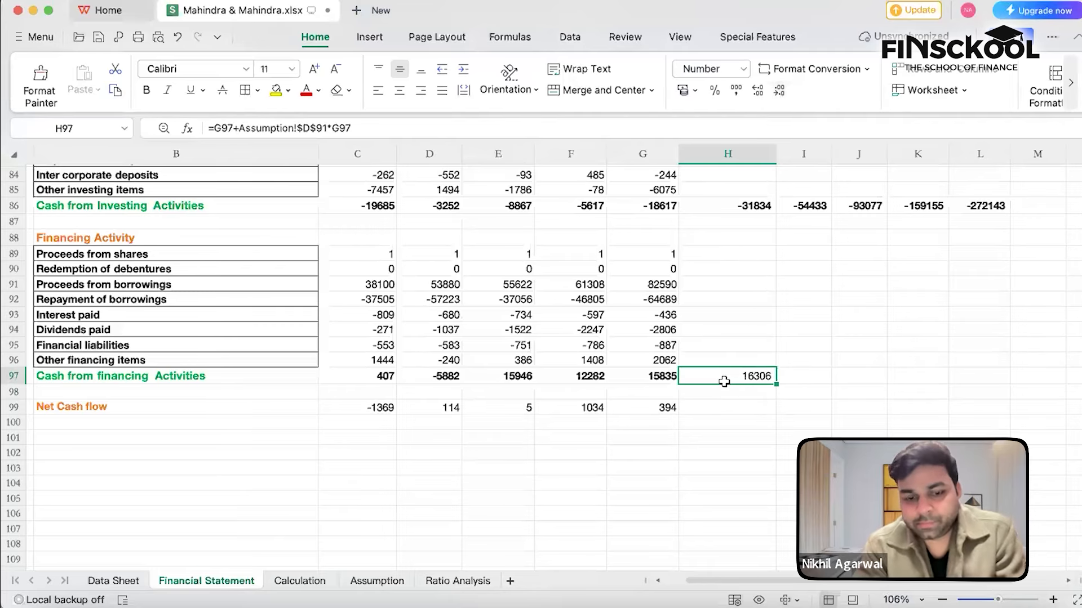
Copy the H97 financing cash flow formula across the projected years through L97 and make H97:L97 bold
key("super+c")
key("shift+Right")
key("shift+Right")
key("shift+Right")
key("shift+Right")
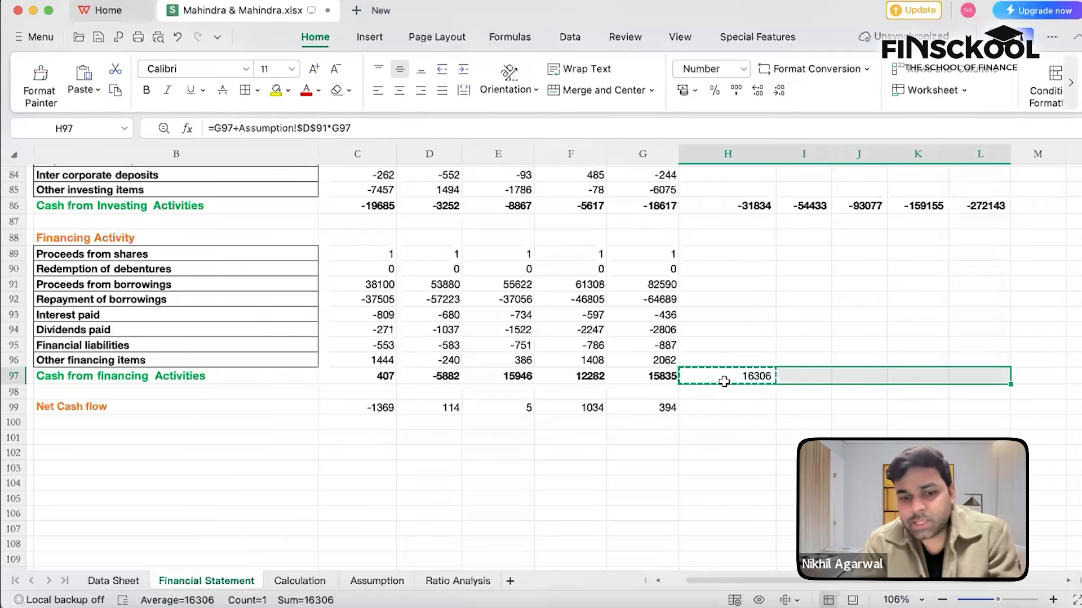
key("super+v")
key("Escape")
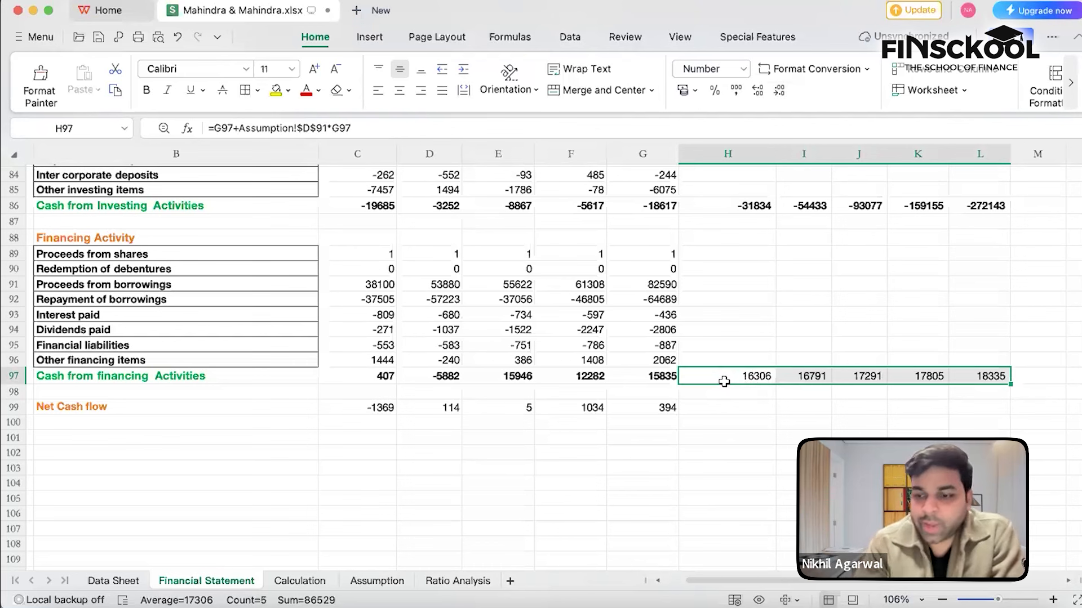
key("shift+Right")
key("shift+Left")
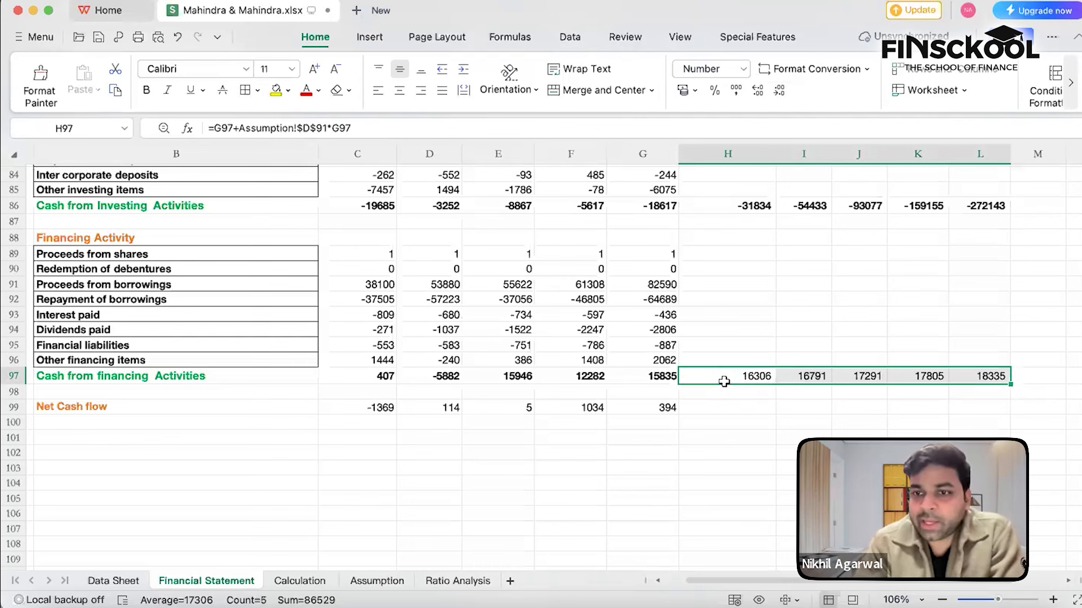
left_click(146, 91)
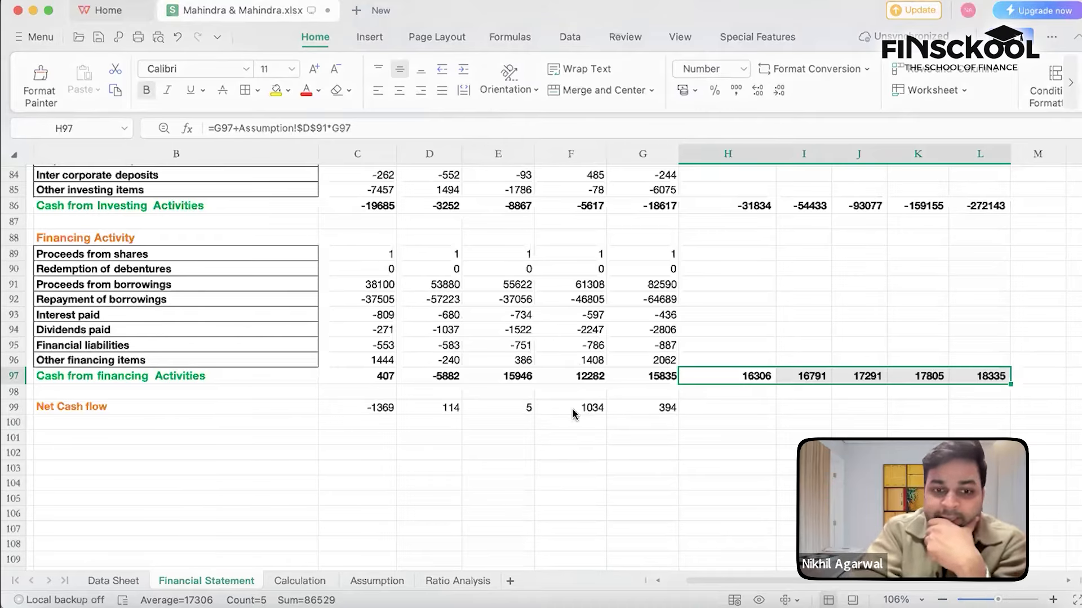
left_click(371, 582)
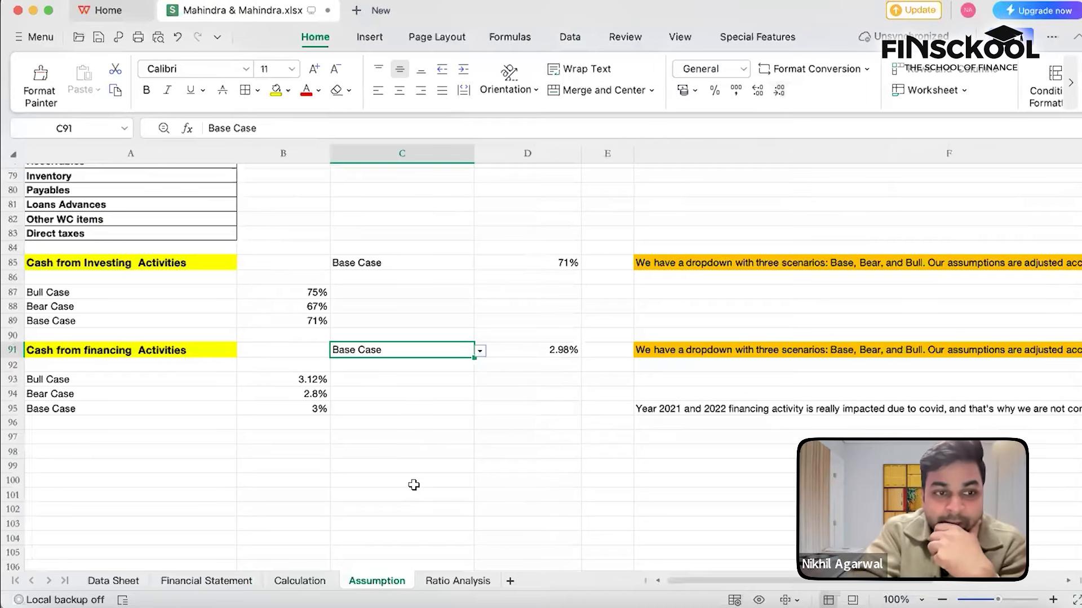
left_click(299, 581)
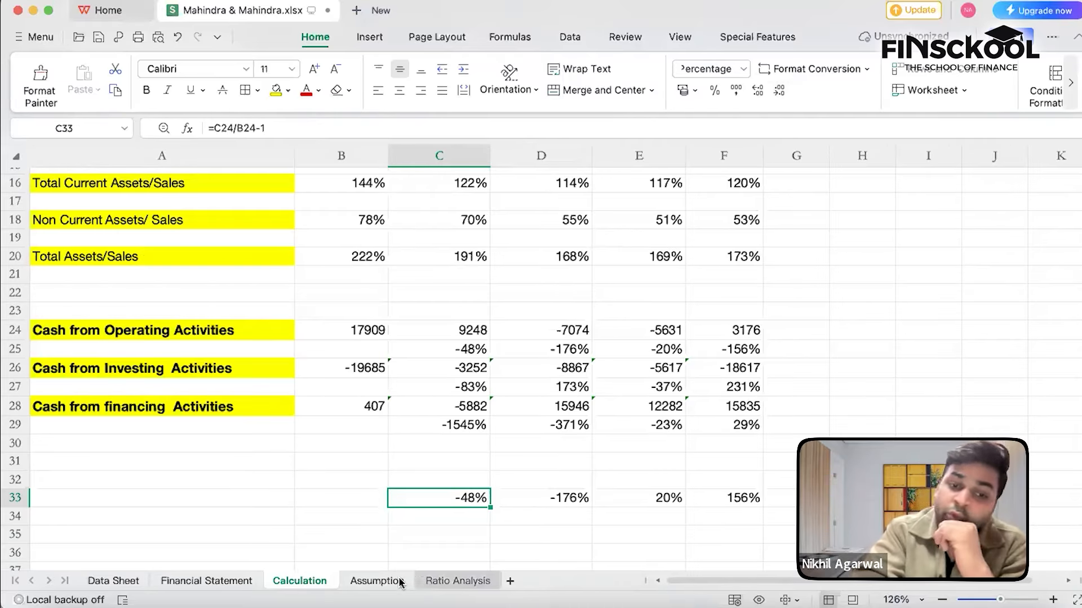
left_click(382, 581)
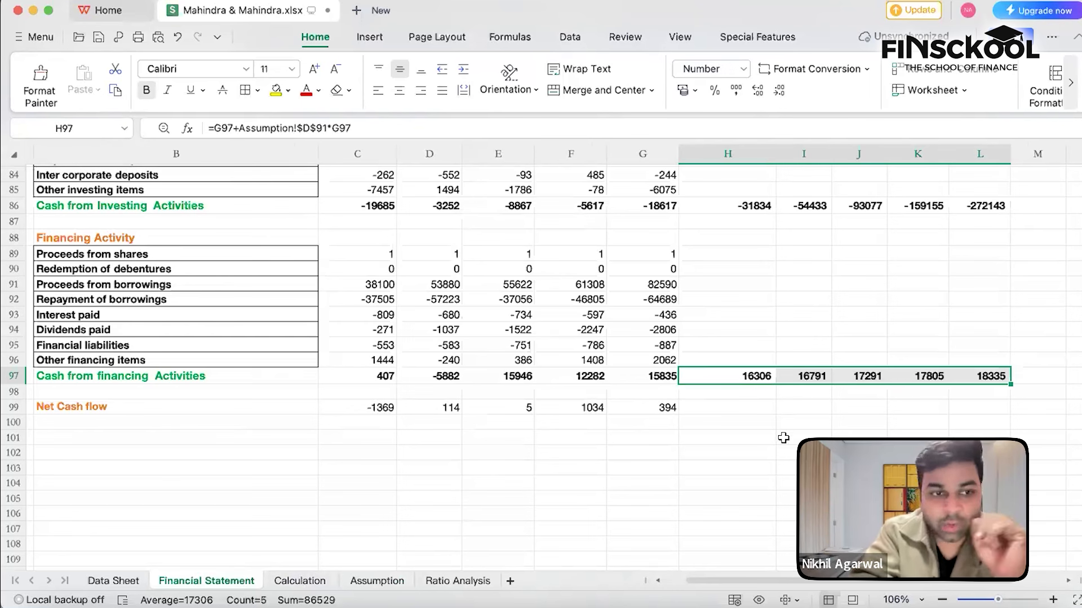
Enter =SUM(H72,H86,H97) in H99 to add the operating, investing and financing cash flows into the 2026 Net Cash flow
left_click(718, 403)
scroll(717, 403, "up", 1)
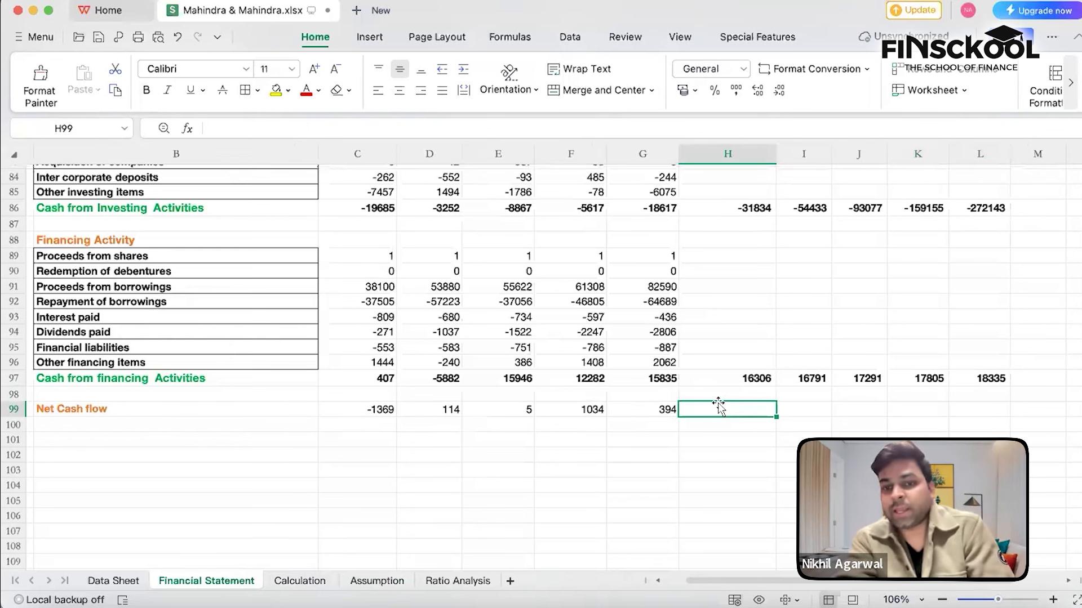
double_click(716, 407)
type("=")
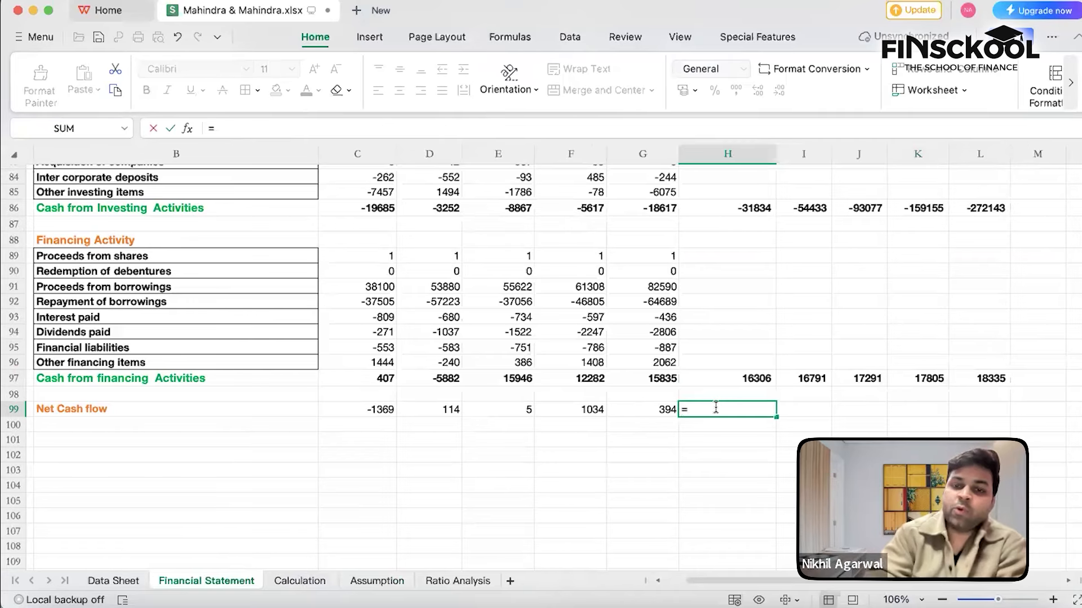
scroll(727, 414, "up", 10)
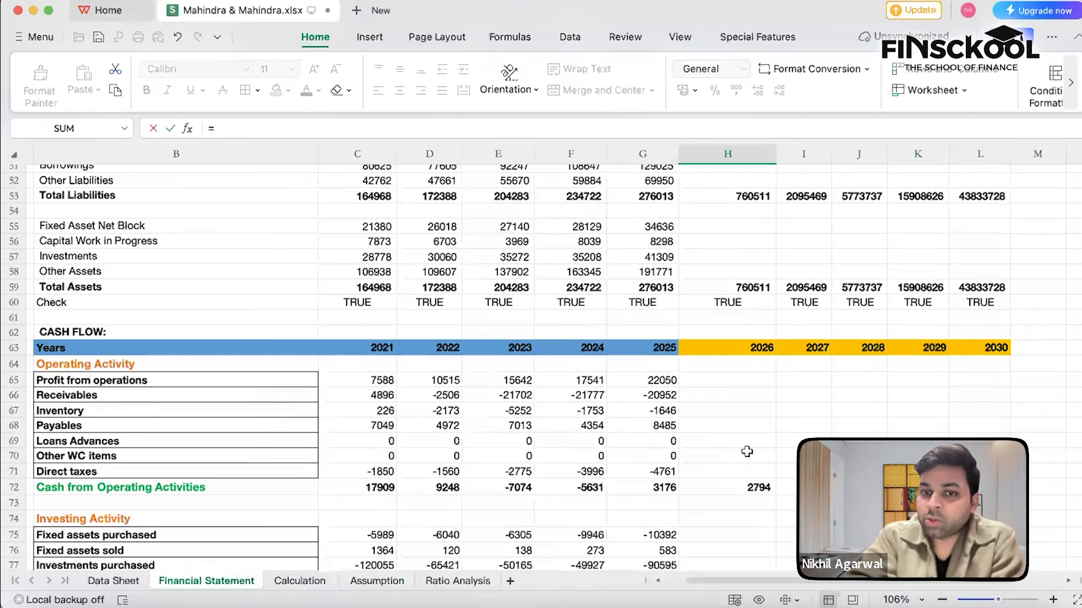
scroll(743, 440, "down", 6)
scroll(751, 430, "down", 3)
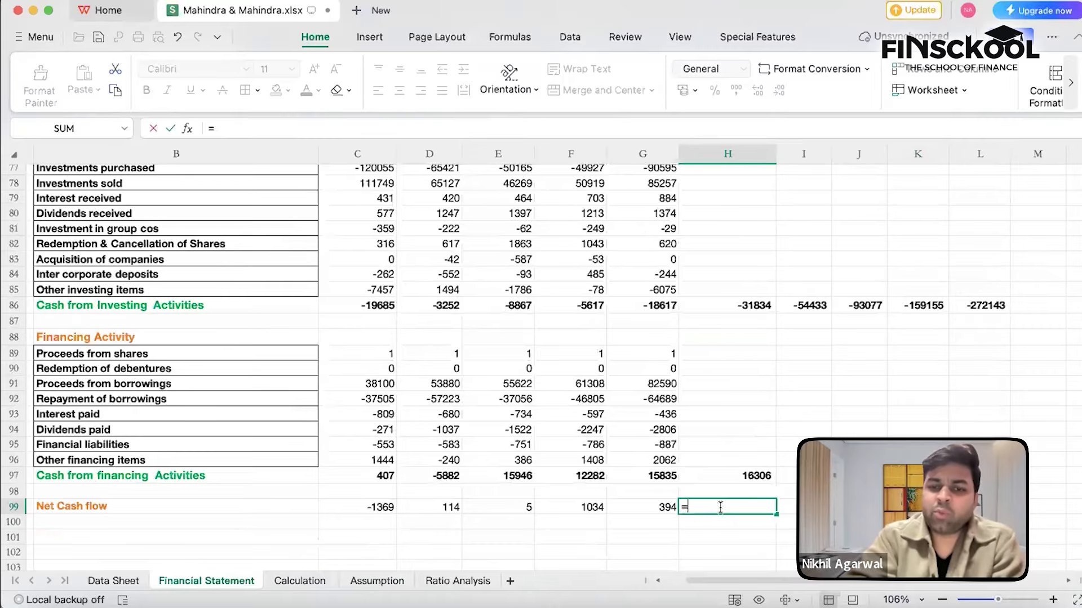
type("sum")
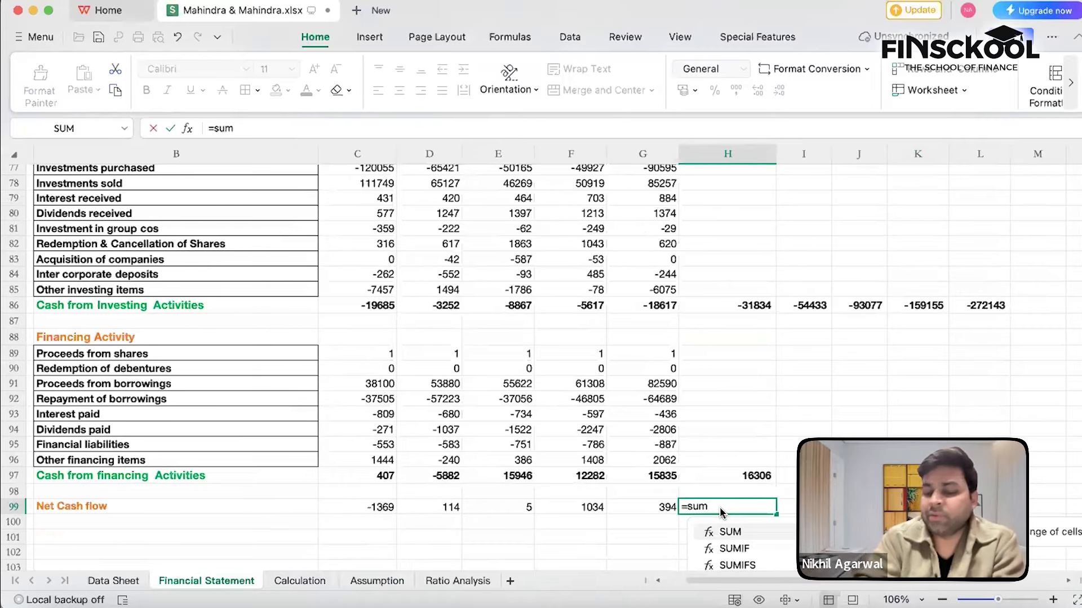
left_click(728, 532)
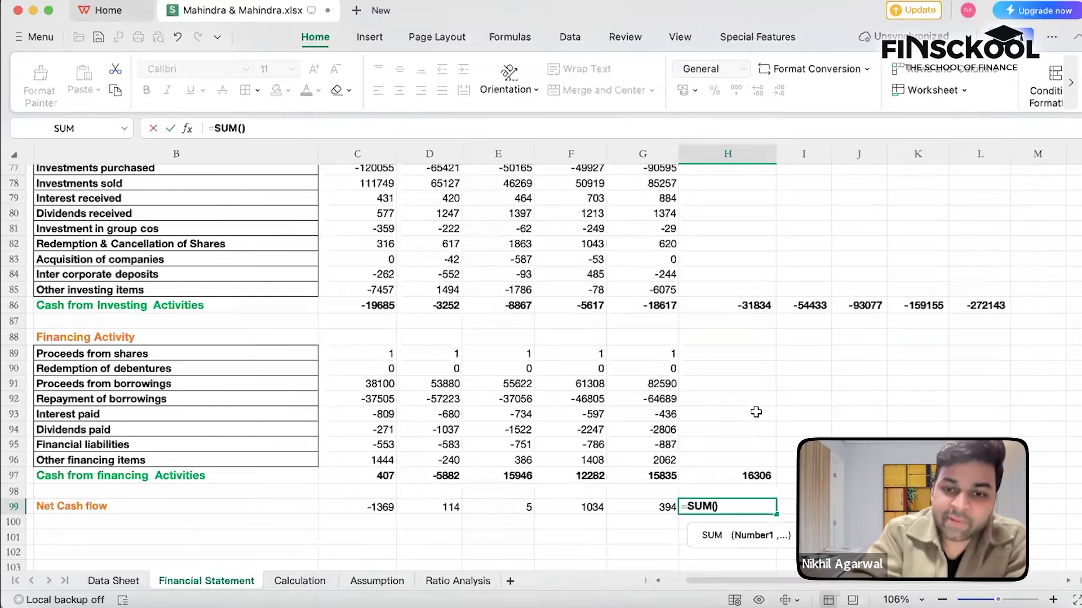
scroll(748, 333, "up", 5)
left_click(755, 290)
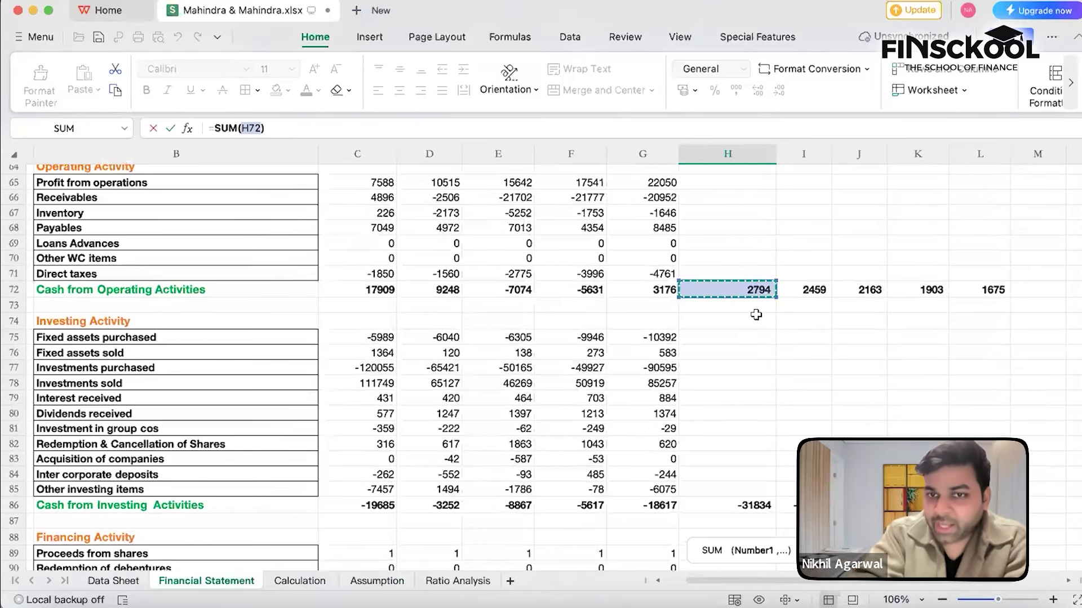
type(",")
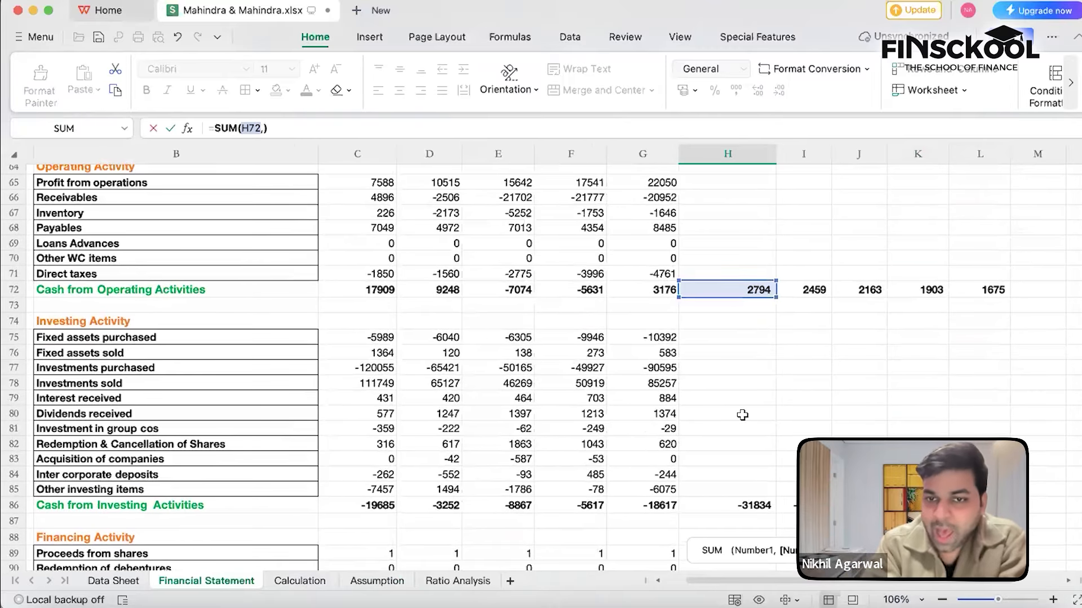
scroll(741, 416, "down", 2)
left_click(736, 451)
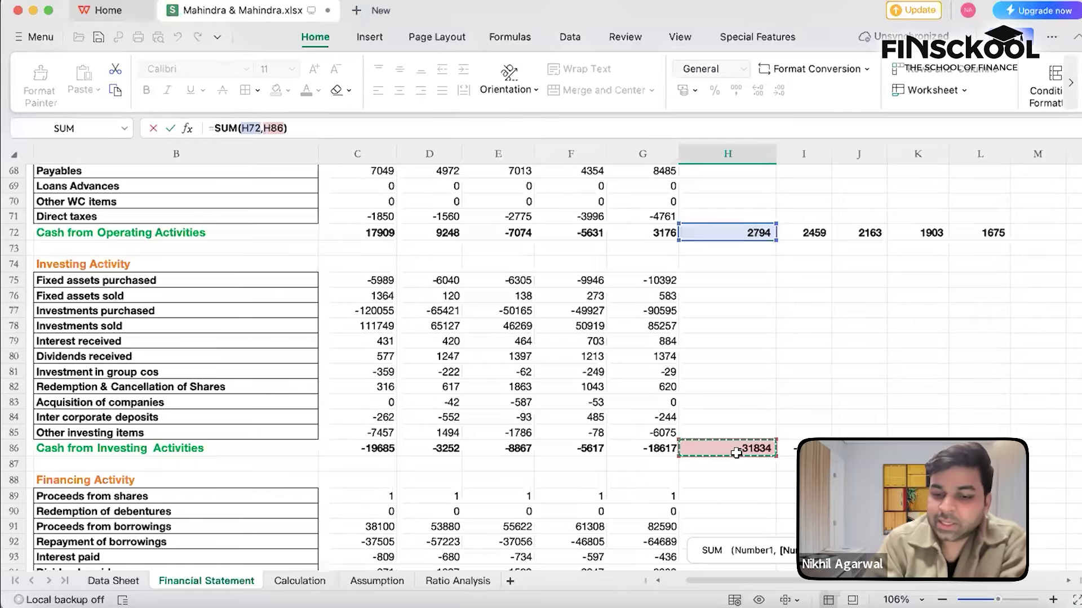
type(",")
scroll(741, 449, "down", 3)
scroll(742, 448, "down", 1)
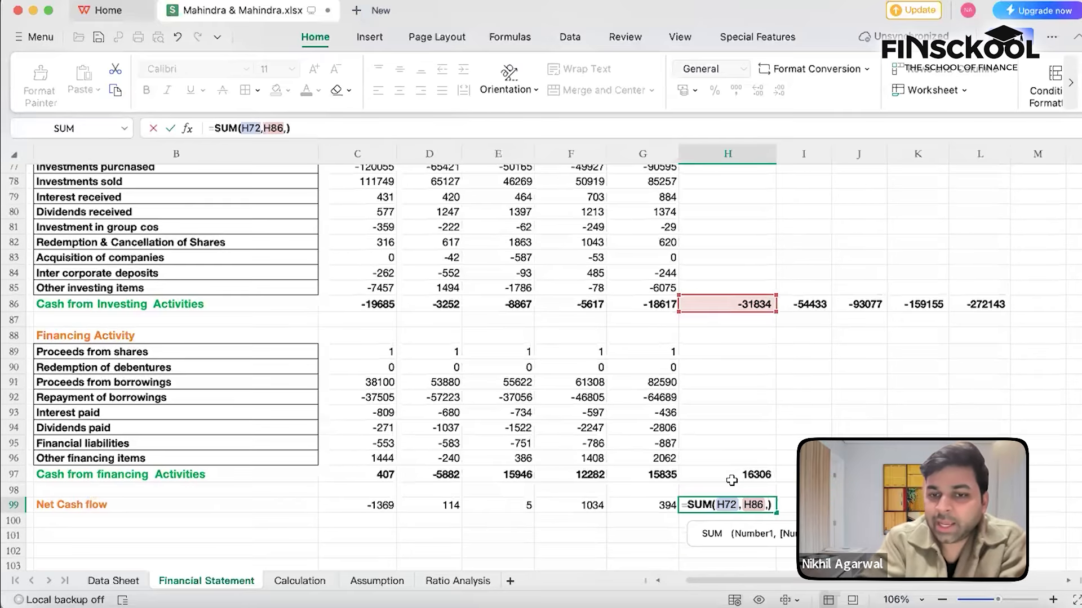
left_click(732, 480)
key("Return")
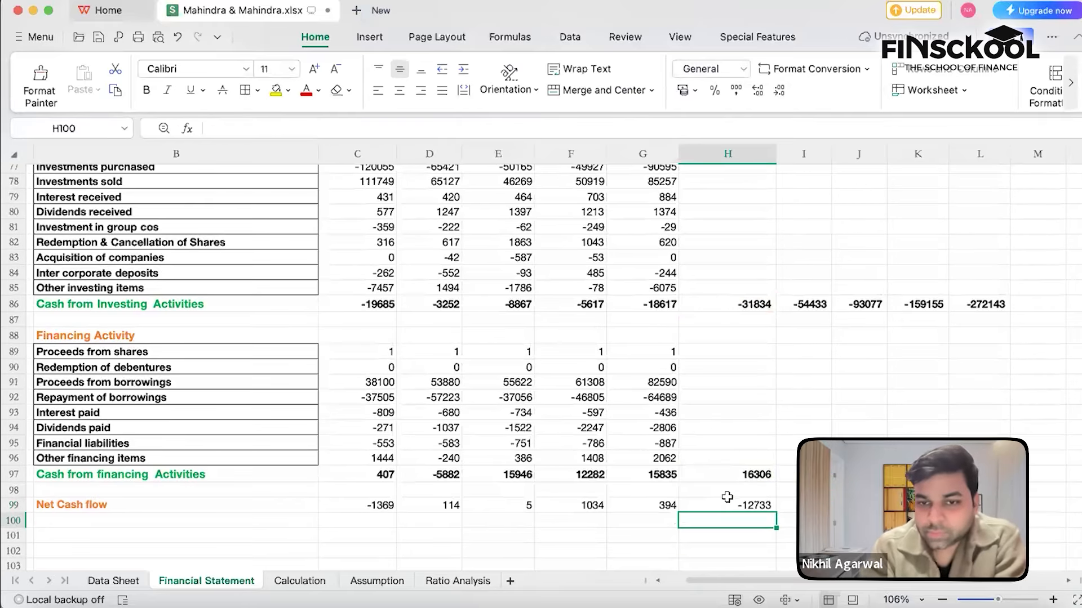
left_click(727, 496)
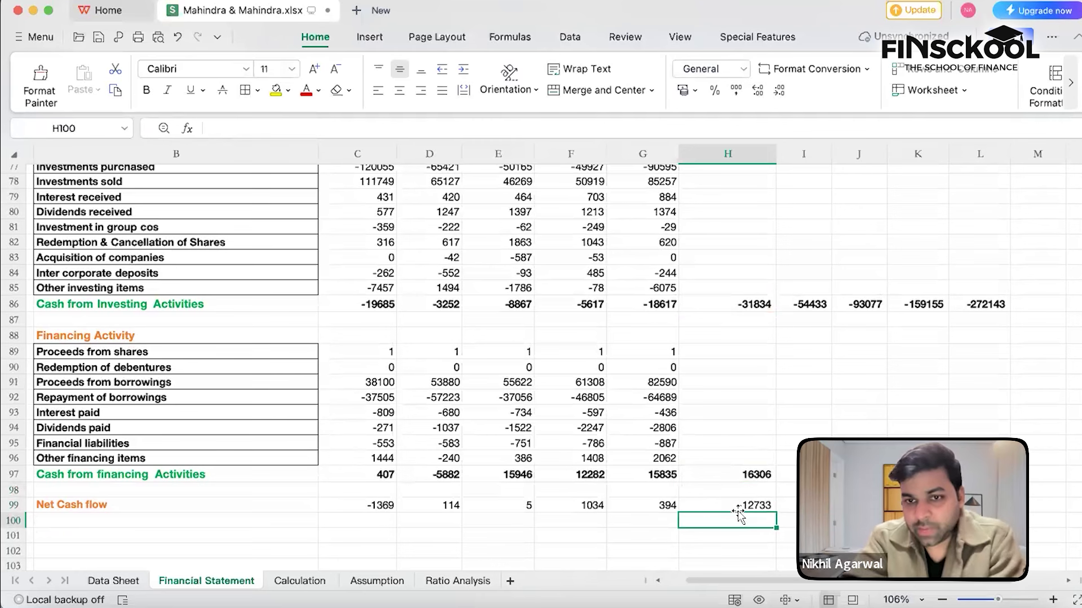
Copy the H99 Net Cash flow formula across the remaining projected years through L99
left_click(738, 508)
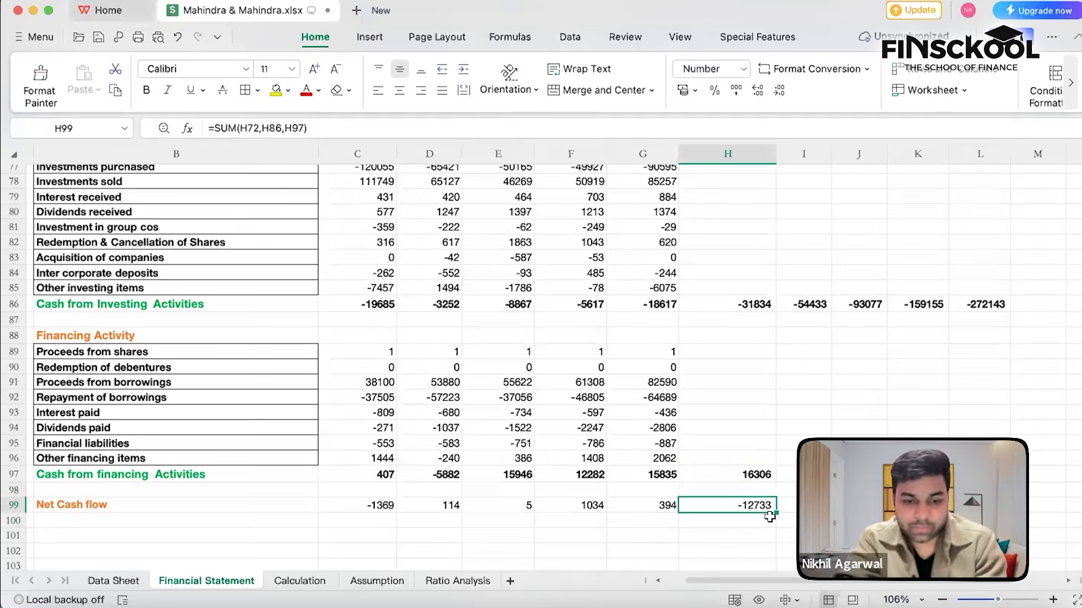
key("ctrl+c")
key("shift+Right")
key("shift+Right")
key("shift+Right")
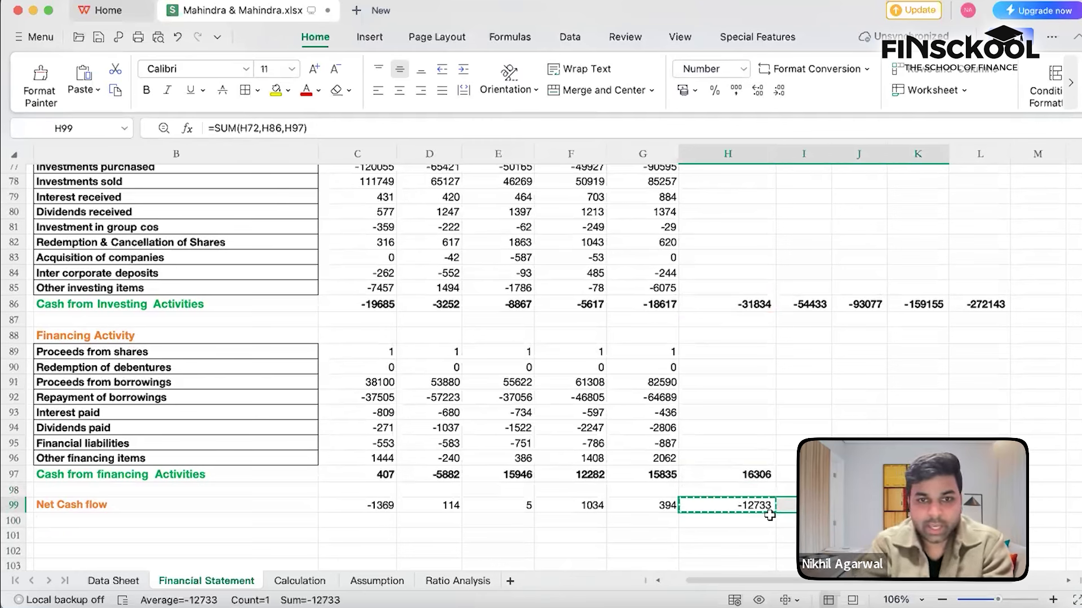
key("shift+Right")
key("ctrl+v")
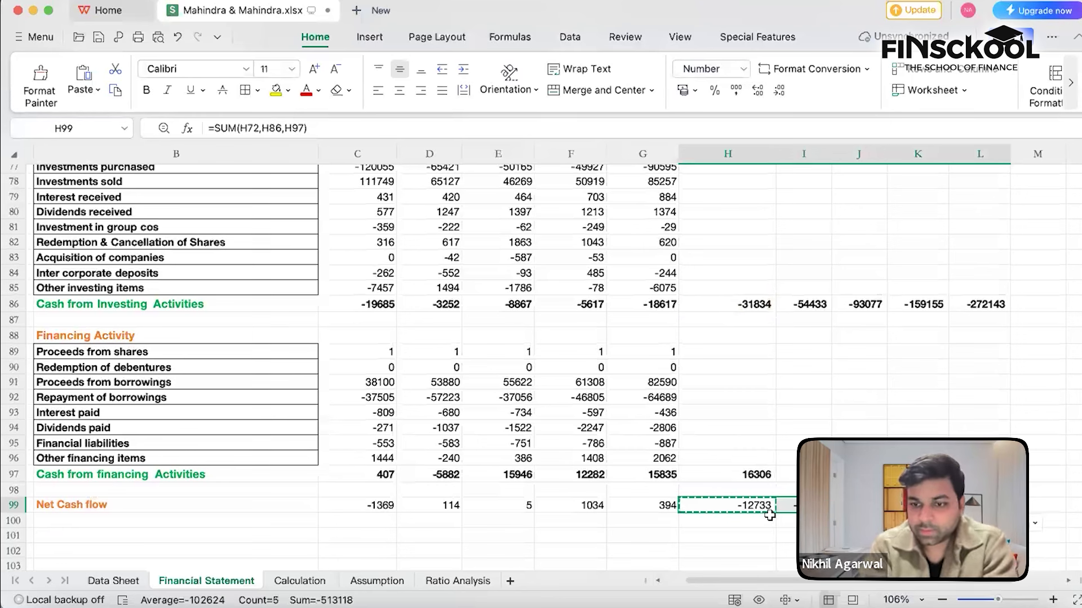
key("Escape")
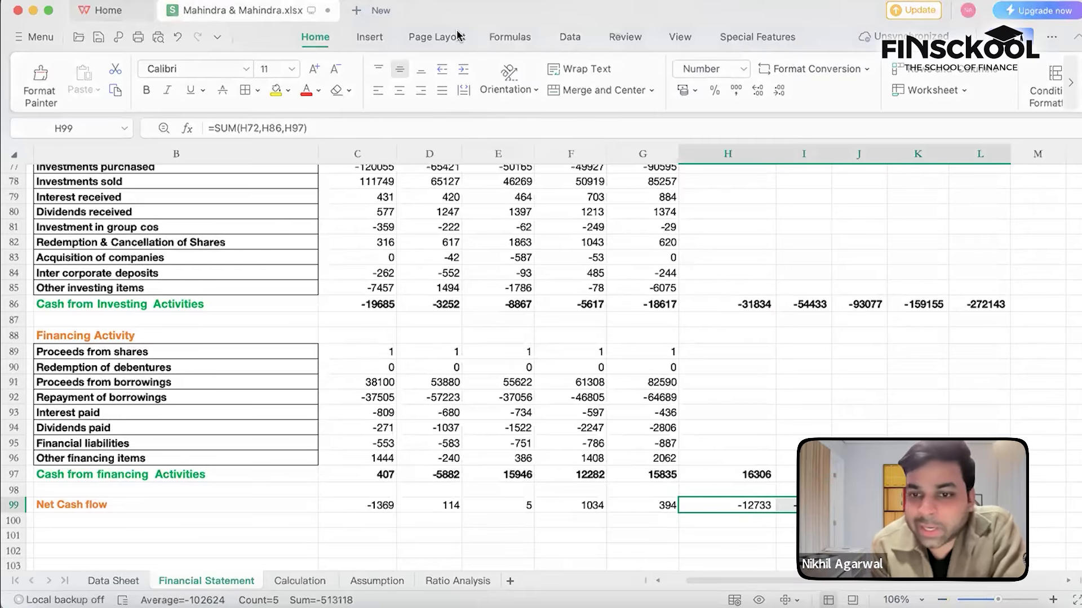
scroll(766, 396, "right", 4)
scroll(766, 396, "up", 3)
scroll(766, 396, "up", 2)
scroll(766, 396, "left", 2)
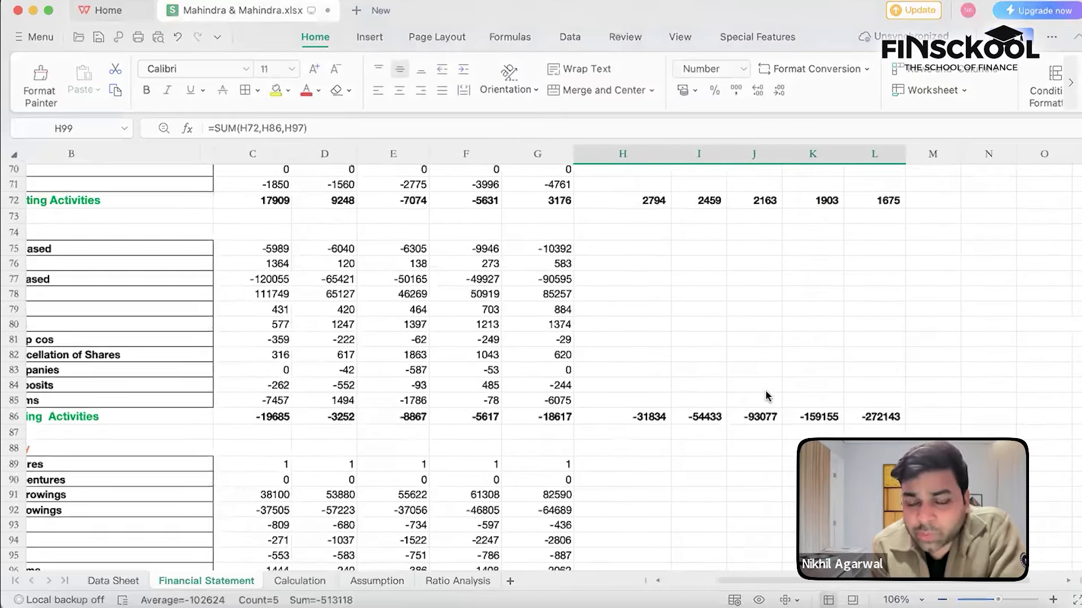
Review the projected operating, investing, financing and net cash flow rows for 2026 to 2030 against the historical years
scroll(766, 396, "down", 3)
scroll(766, 396, "down", 4)
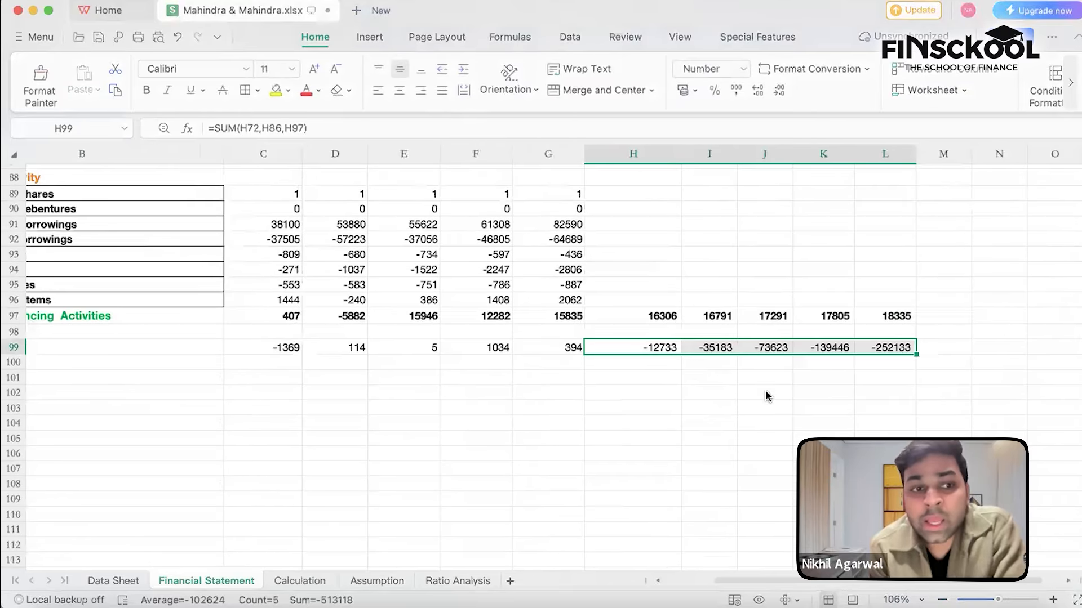
scroll(766, 396, "left", 3)
scroll(767, 396, "up", 1)
scroll(766, 396, "right", 1)
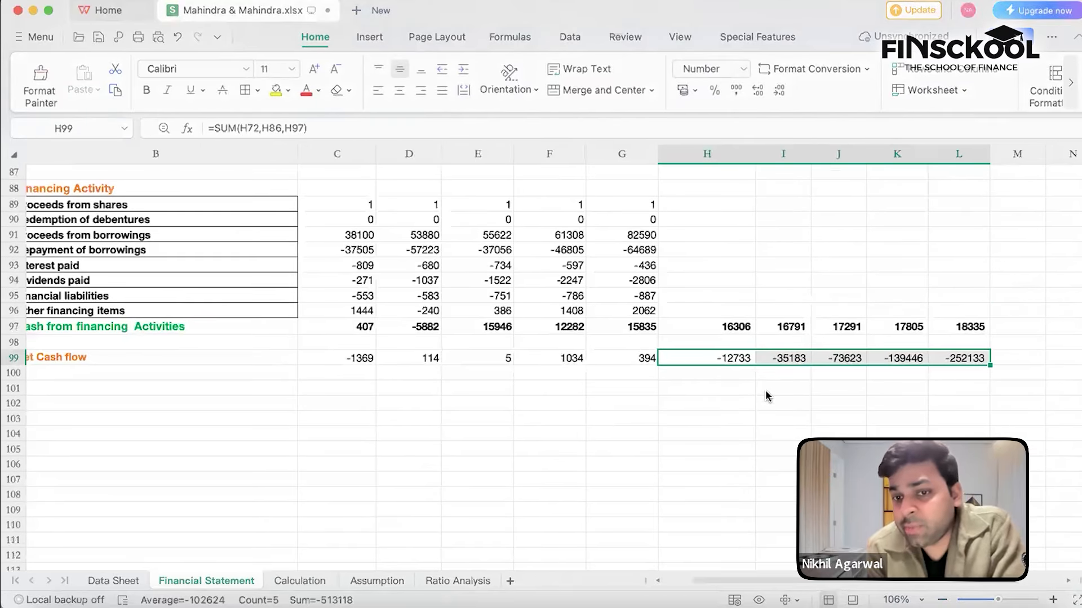
scroll(766, 396, "up", 10)
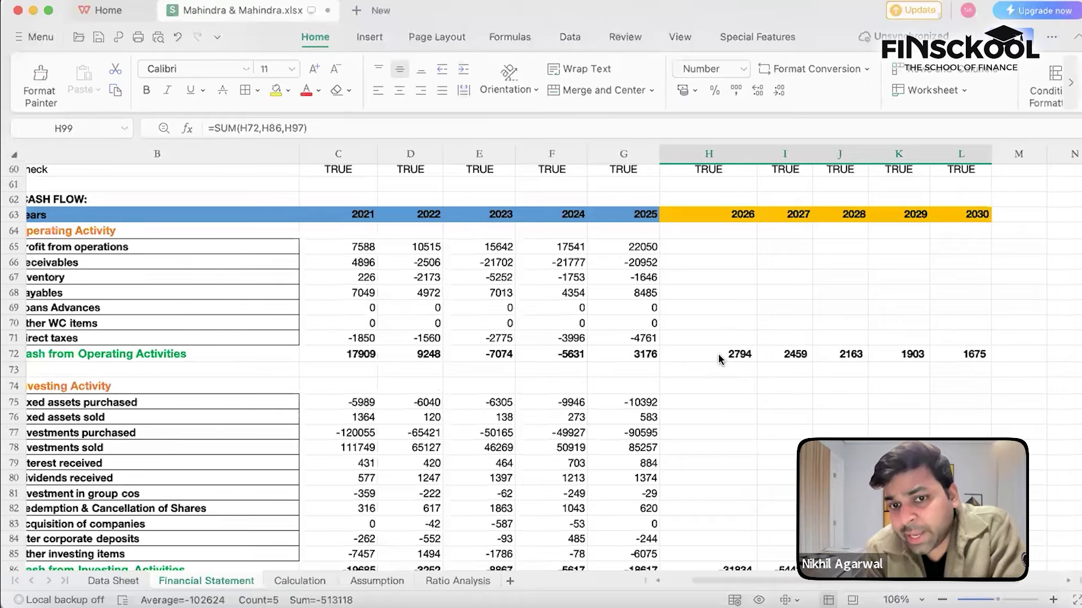
scroll(719, 359, "down", 1)
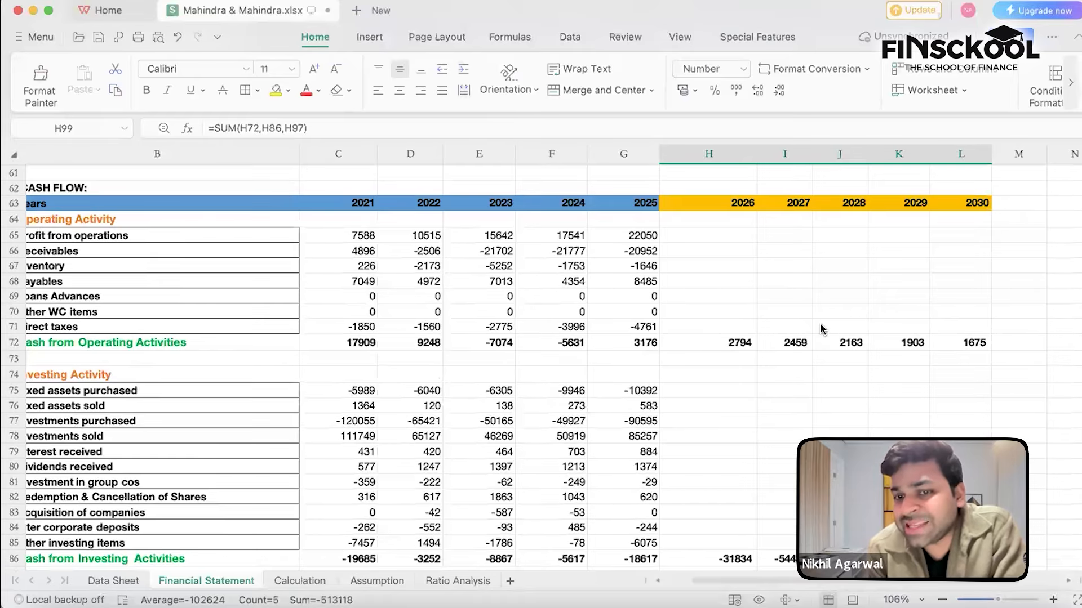
scroll(821, 329, "down", 5)
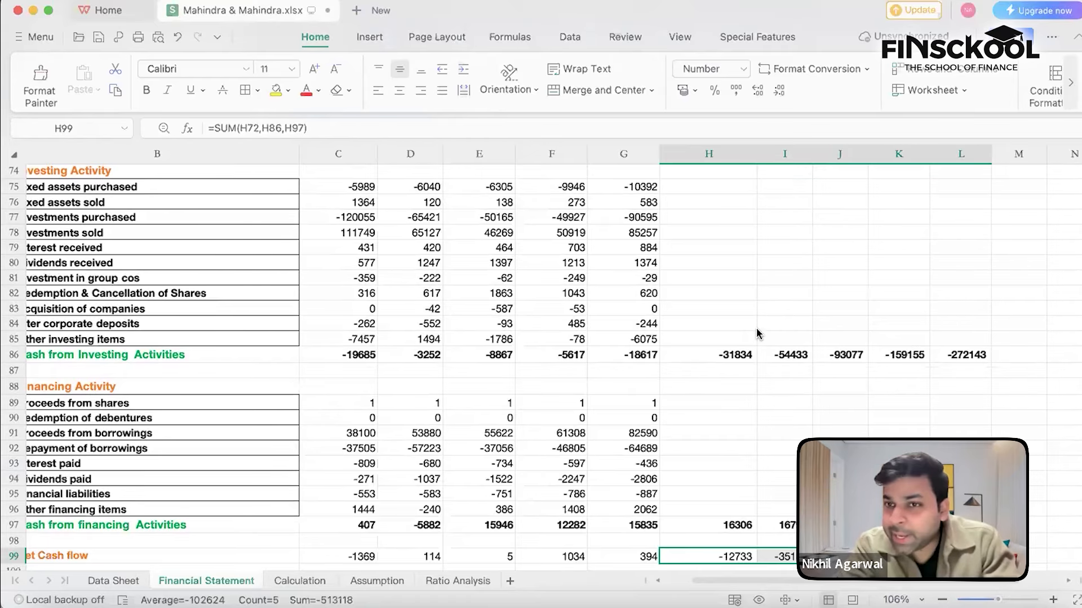
scroll(760, 329, "up", 2)
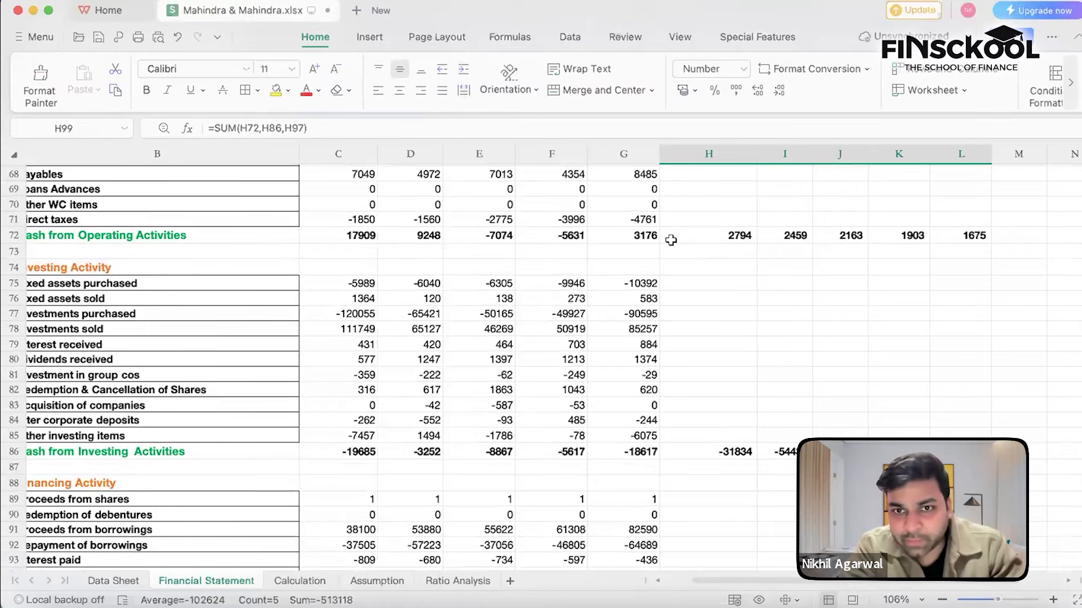
Compare the historical Cash from Operating Activities in C72:G72 with the projection formula in I72, and look over the investing totals
left_click(671, 239)
left_click(340, 234)
left_click(407, 240)
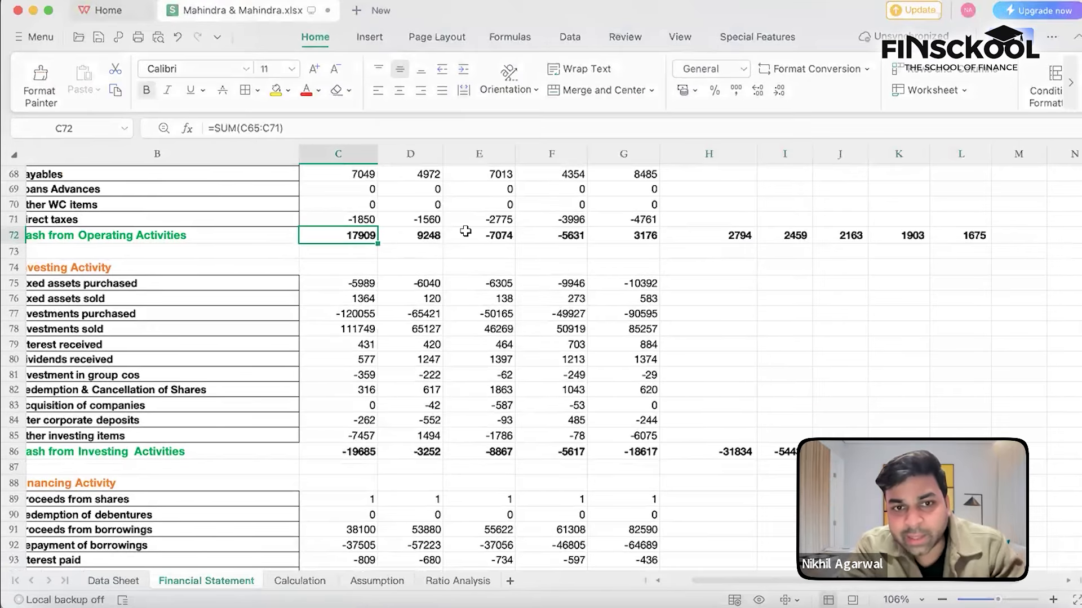
key("Right")
key("Right")
key("Right")
key("Right")
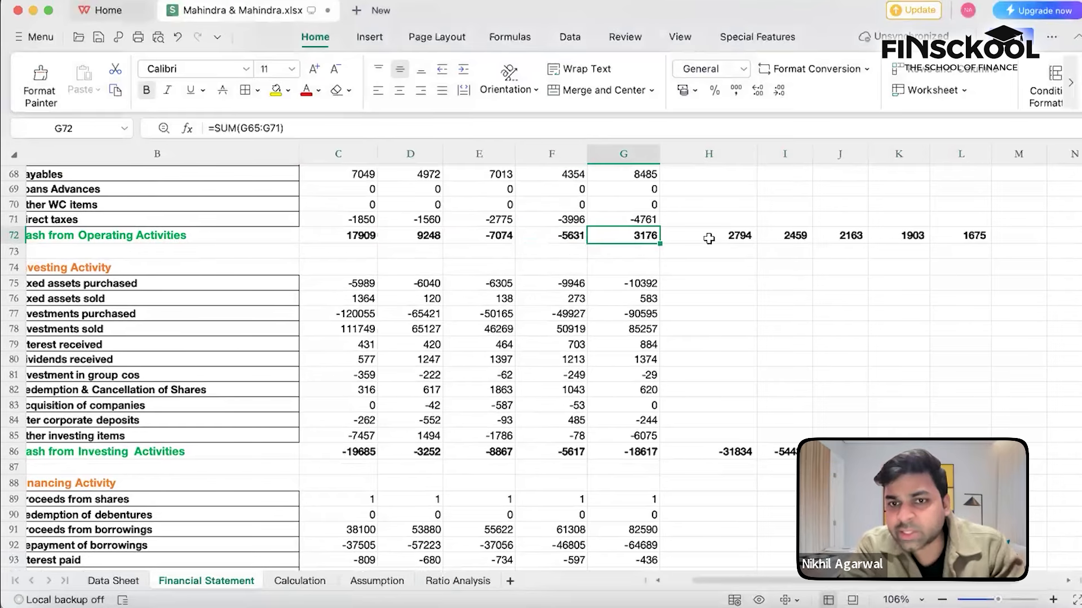
left_click(794, 239)
scroll(764, 397, "down", 2)
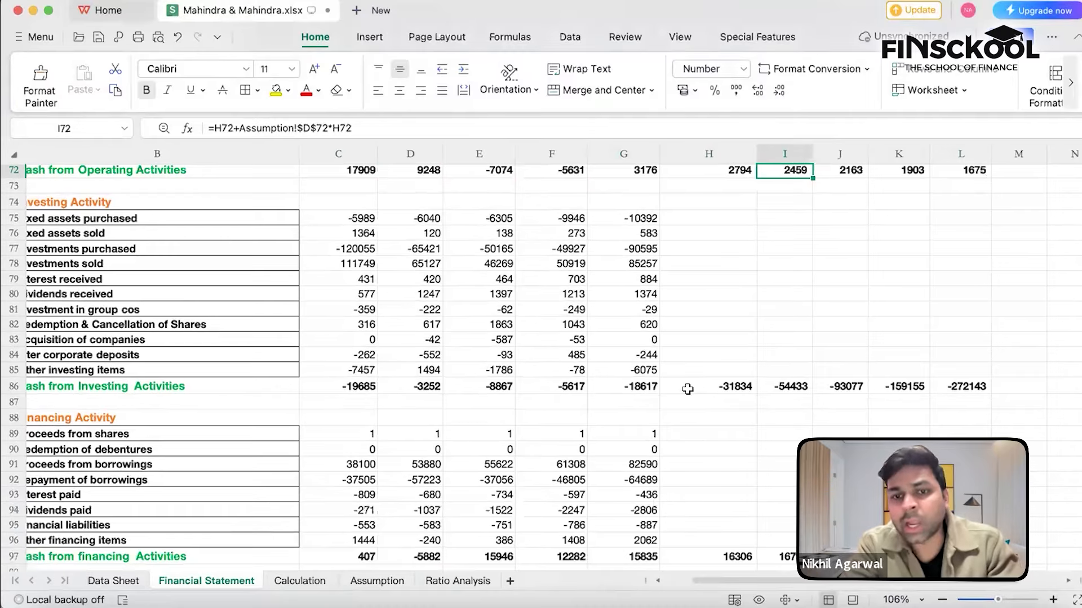
scroll(402, 397, "down", 1)
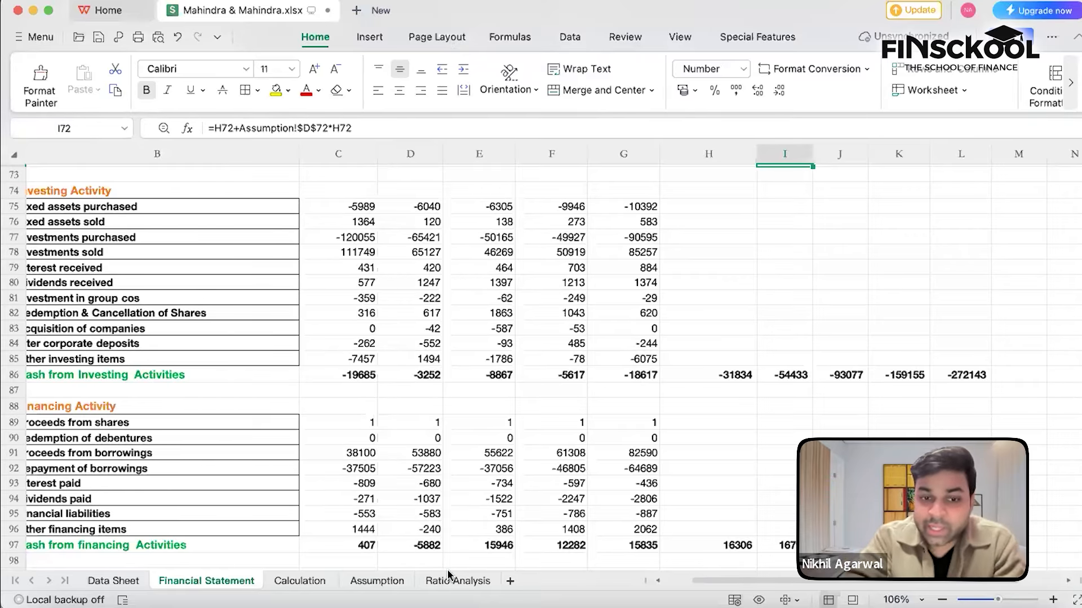
Examine the yearly growth rates of the three cash flows on the Calculation sheet, including the investing growth formula in C27
left_click(300, 581)
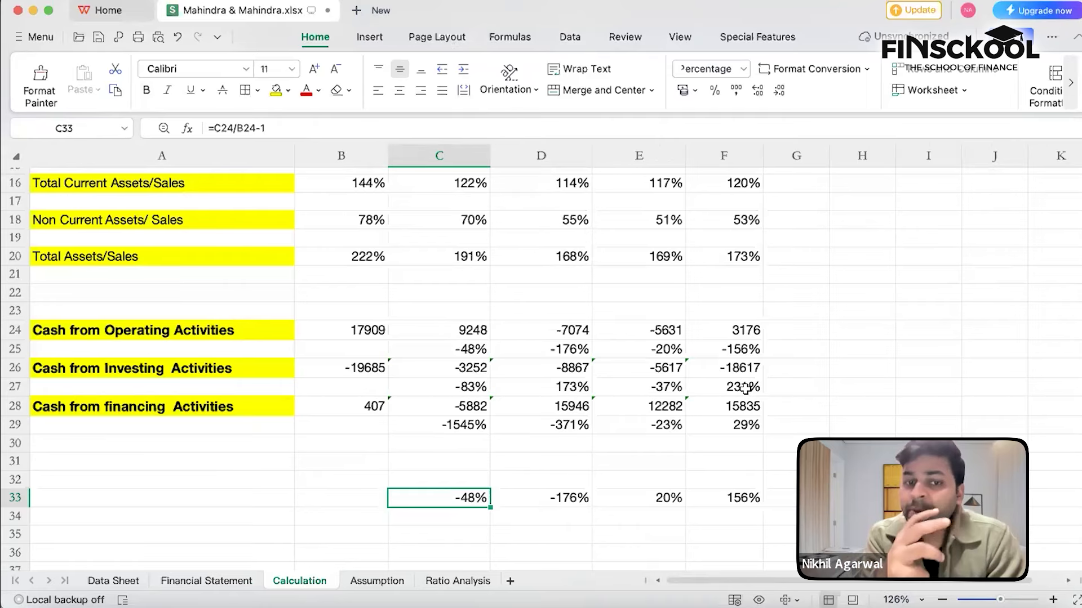
left_click(439, 399)
left_click(444, 392)
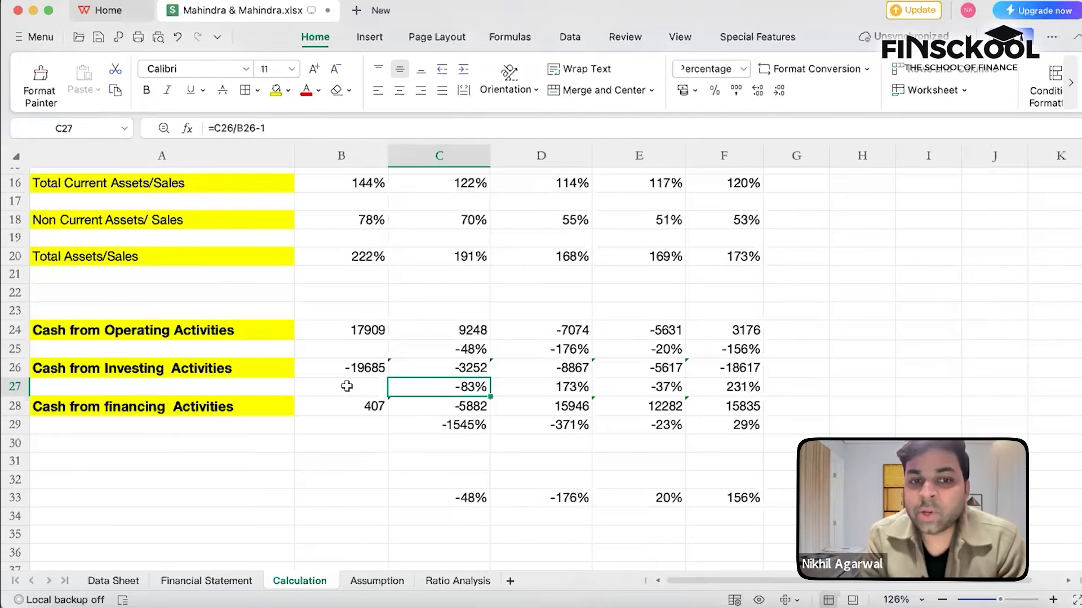
scroll(346, 386, "up", 4)
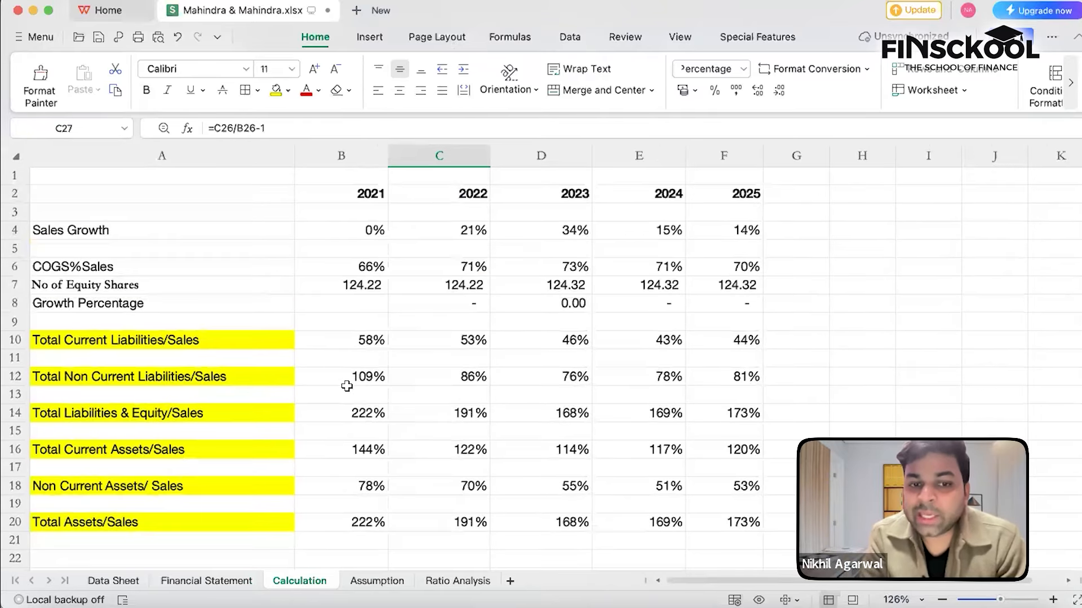
scroll(346, 386, "down", 5)
scroll(347, 386, "down", 3)
scroll(345, 361, "up", 3)
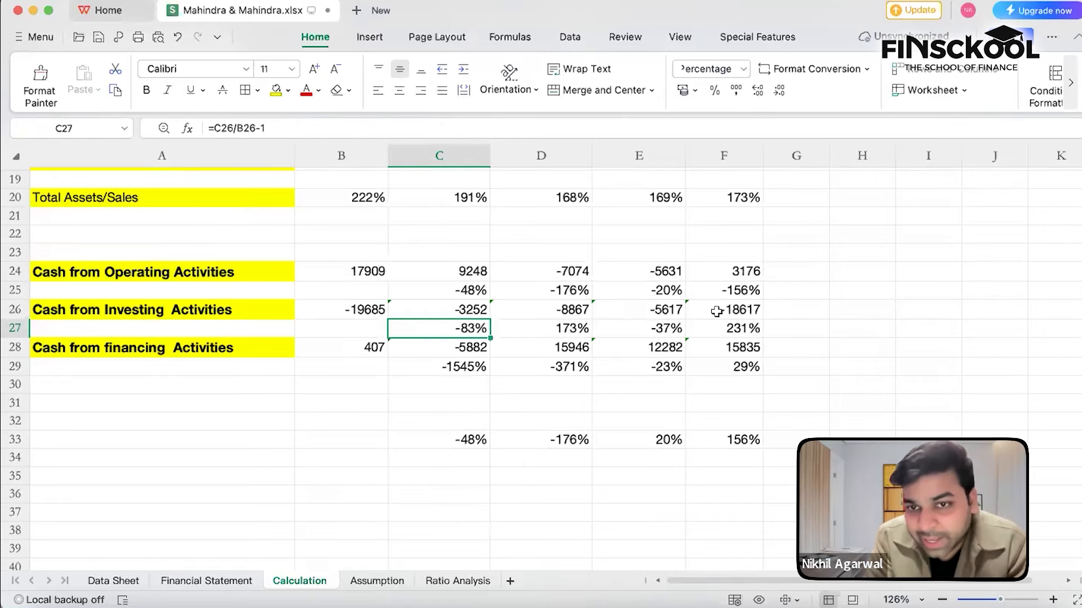
scroll(746, 306, "up", 1)
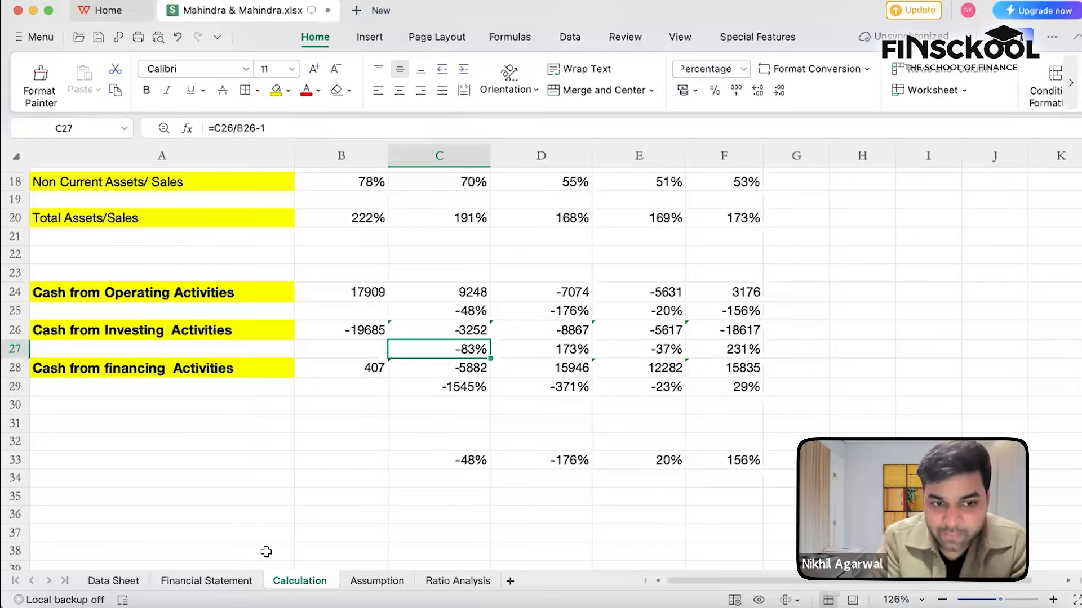
Check the Cash from Investing Activities scenario in C85 and its rate formula in D85 on the Assumption sheet against the historical investing figures
left_click(378, 581)
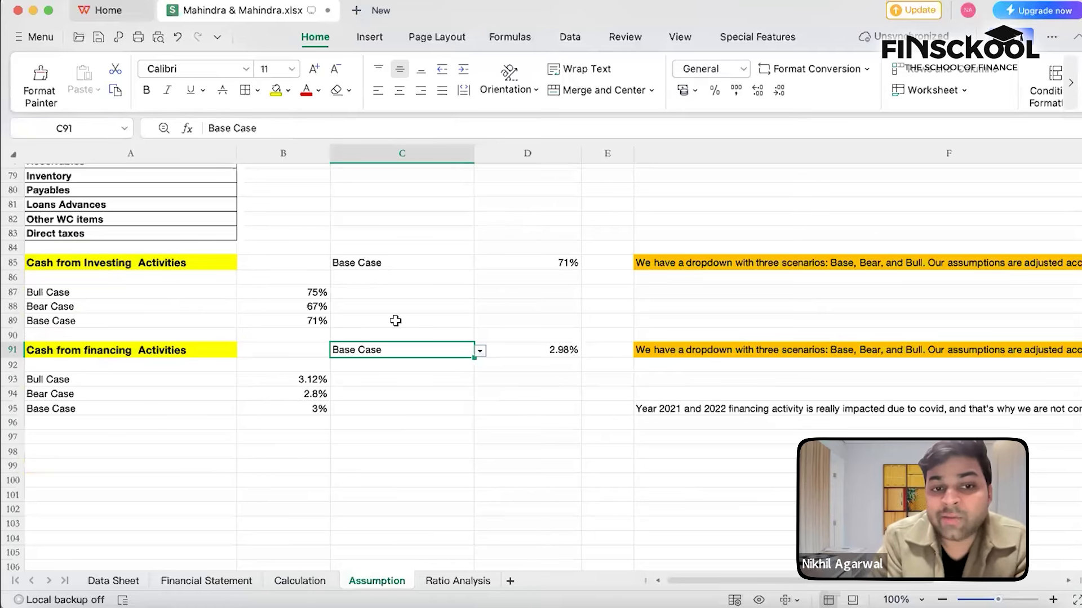
left_click(437, 258)
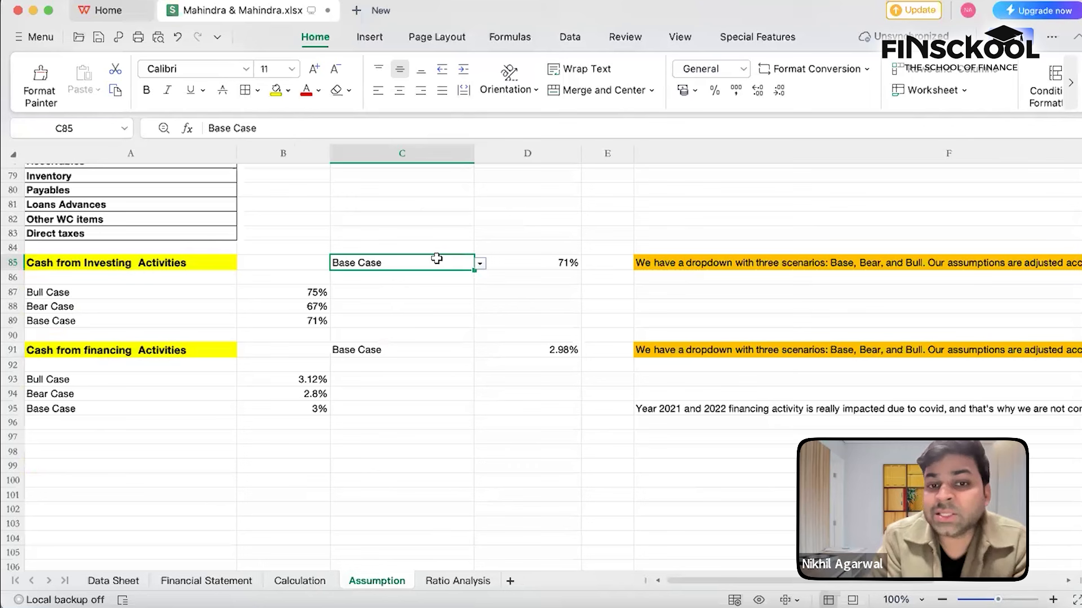
left_click(536, 260)
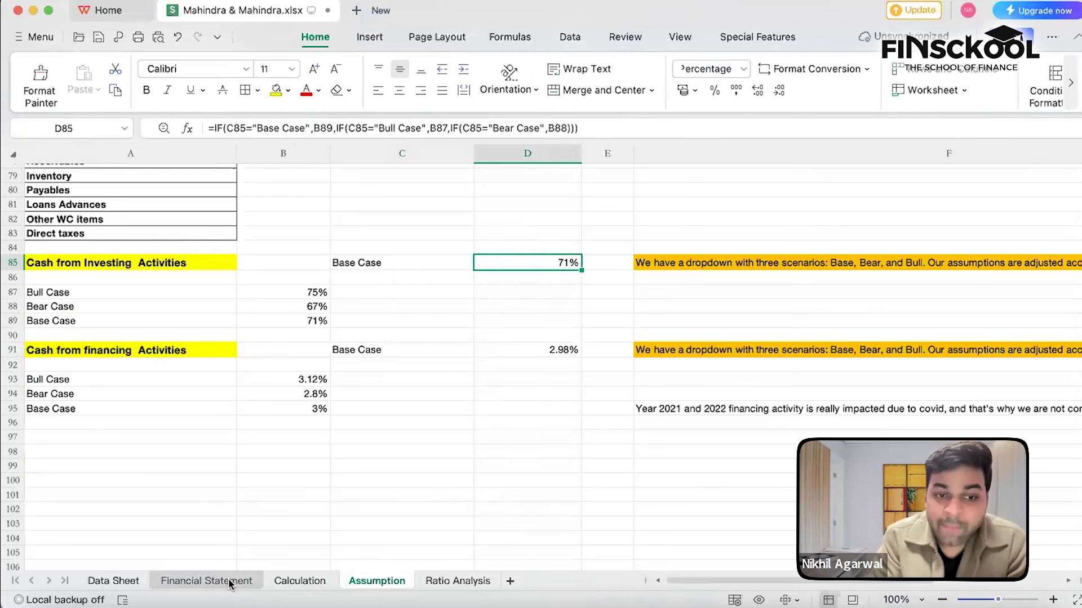
left_click(206, 581)
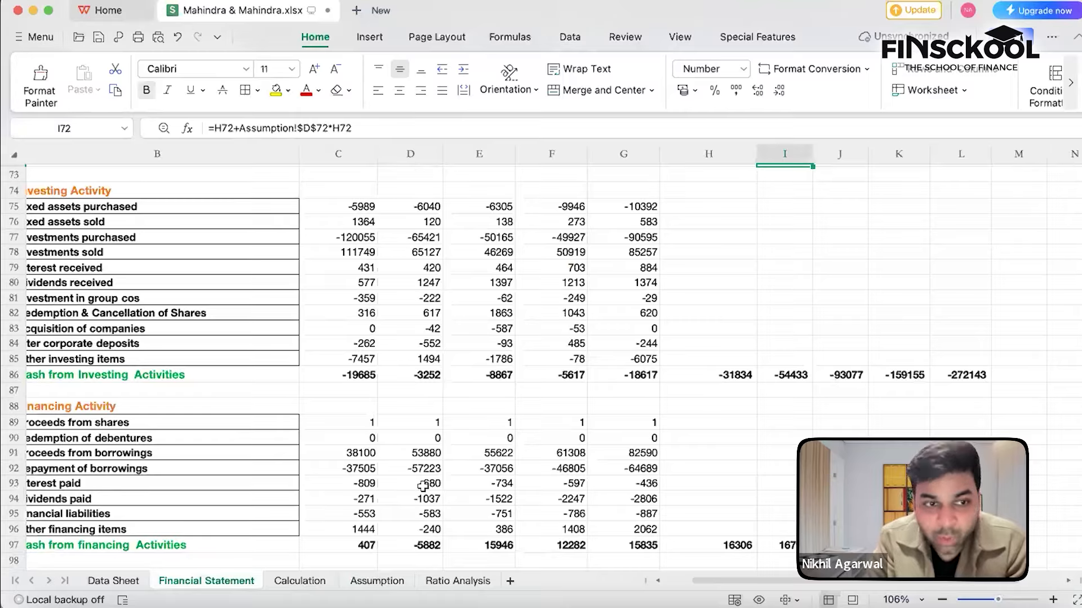
left_click(300, 581)
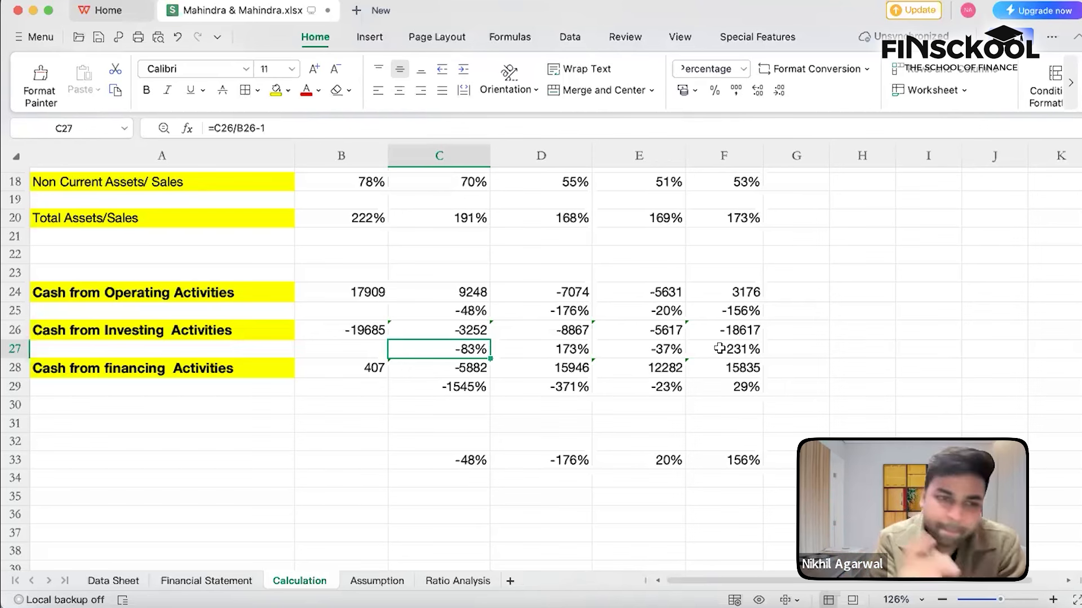
Add the label Manual in A90 below the Cash from Investing Activities cases on the Assumption sheet
left_click(388, 581)
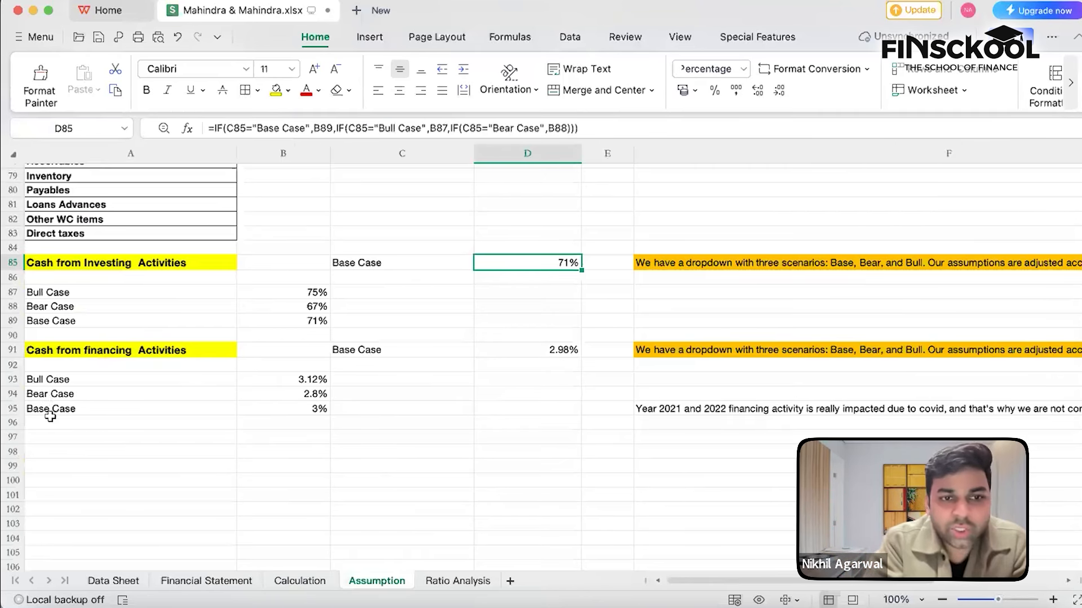
left_click(50, 337)
type("M")
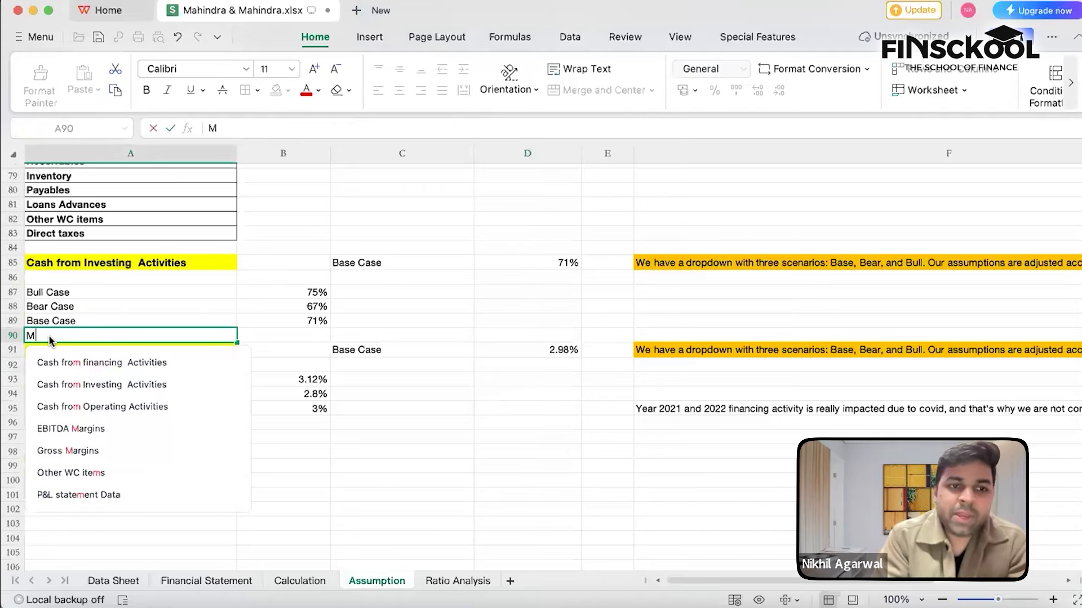
type("anual")
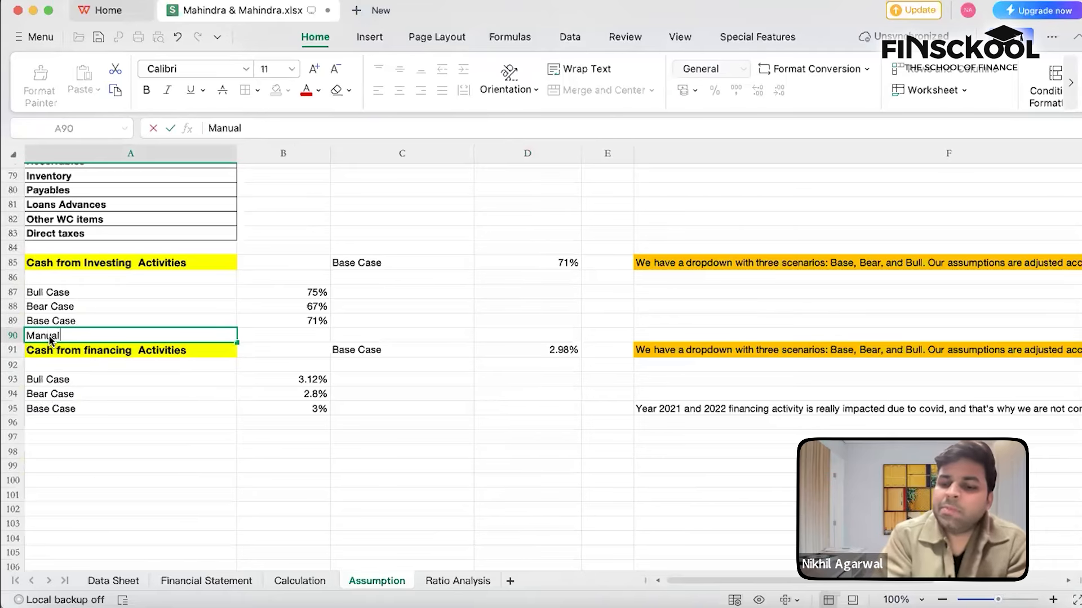
key("Return")
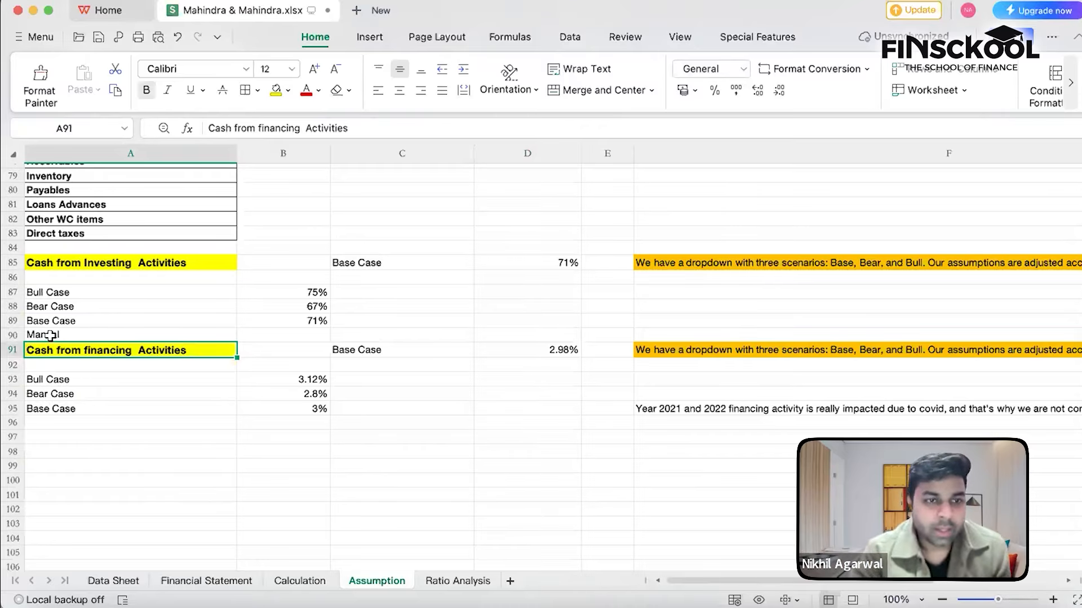
left_click(50, 336)
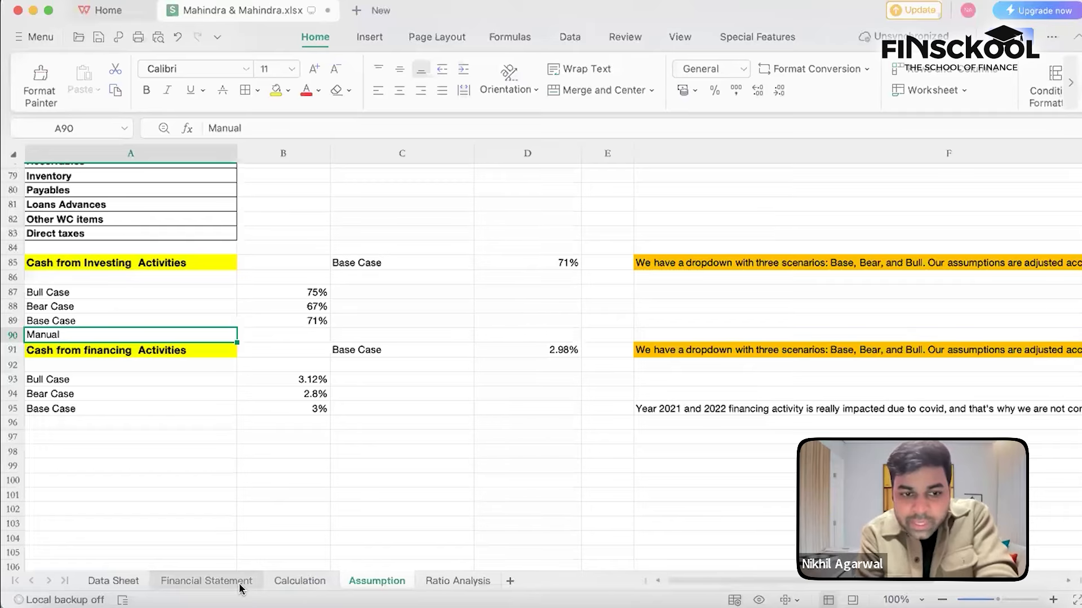
Inspect the 2021 and 2025 Cash from Investing Activities totals in C86 and G86 on the Financial Statement sheet
left_click(206, 581)
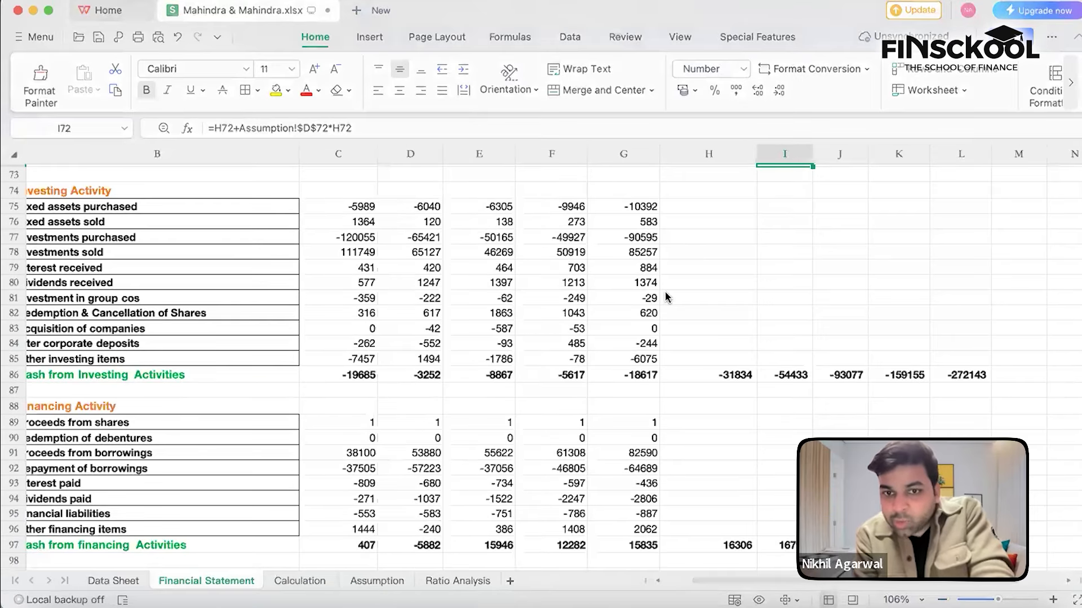
scroll(676, 412, "down", 1)
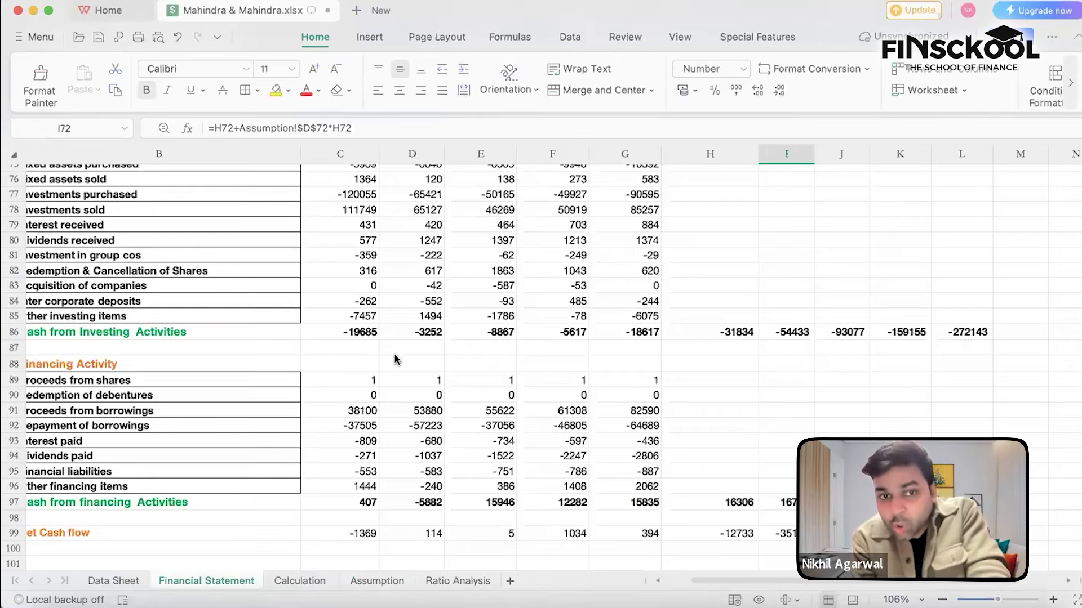
left_click(360, 338)
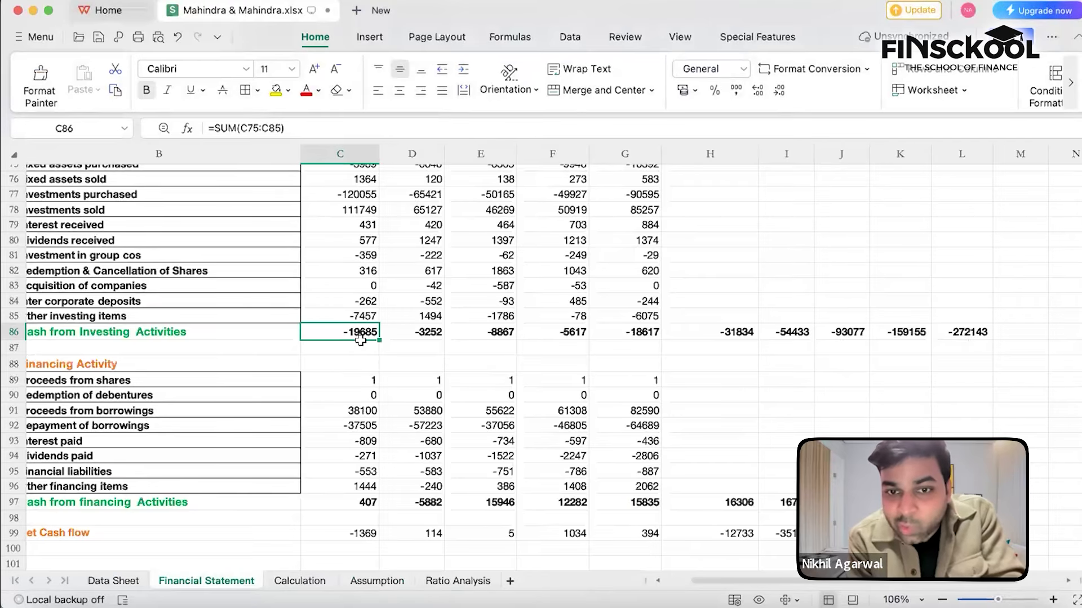
left_click(640, 337)
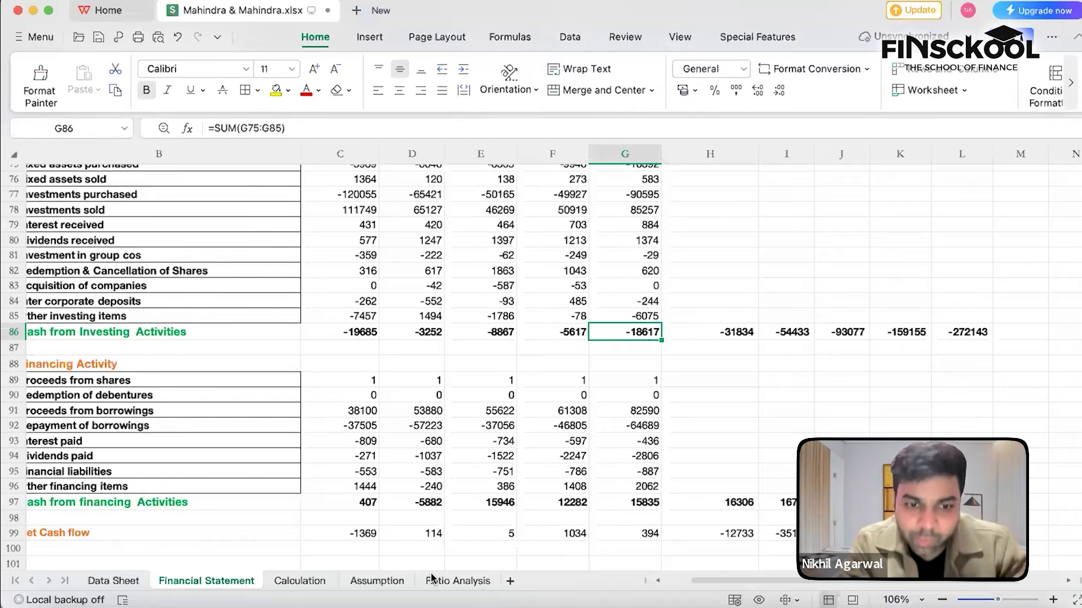
Set the Manual rate for Cash from Investing Activities in B90 of the Assumption sheet to 5%
left_click(372, 581)
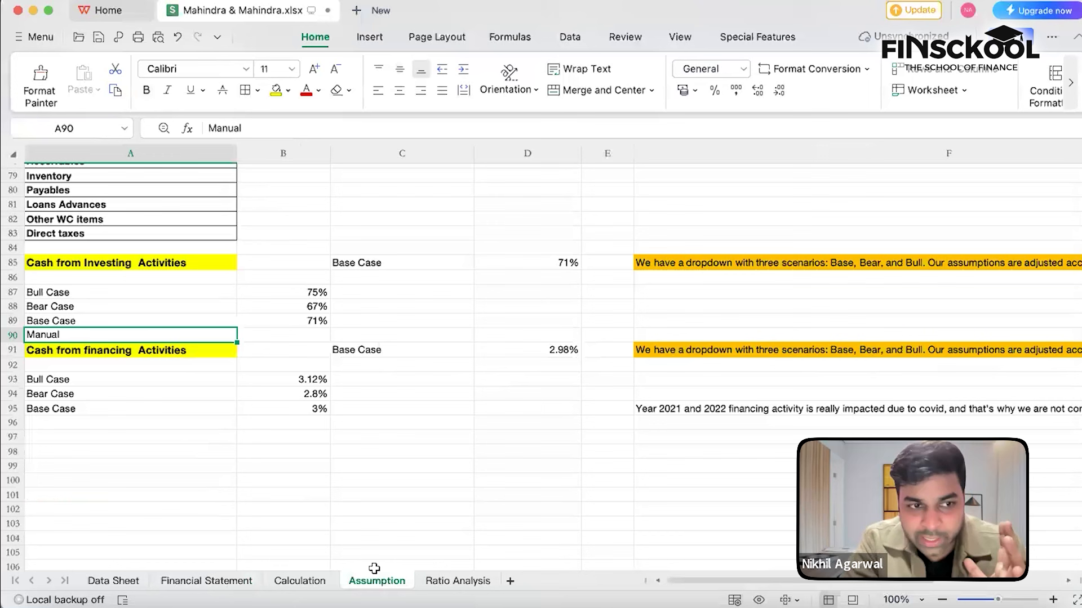
left_click(296, 337)
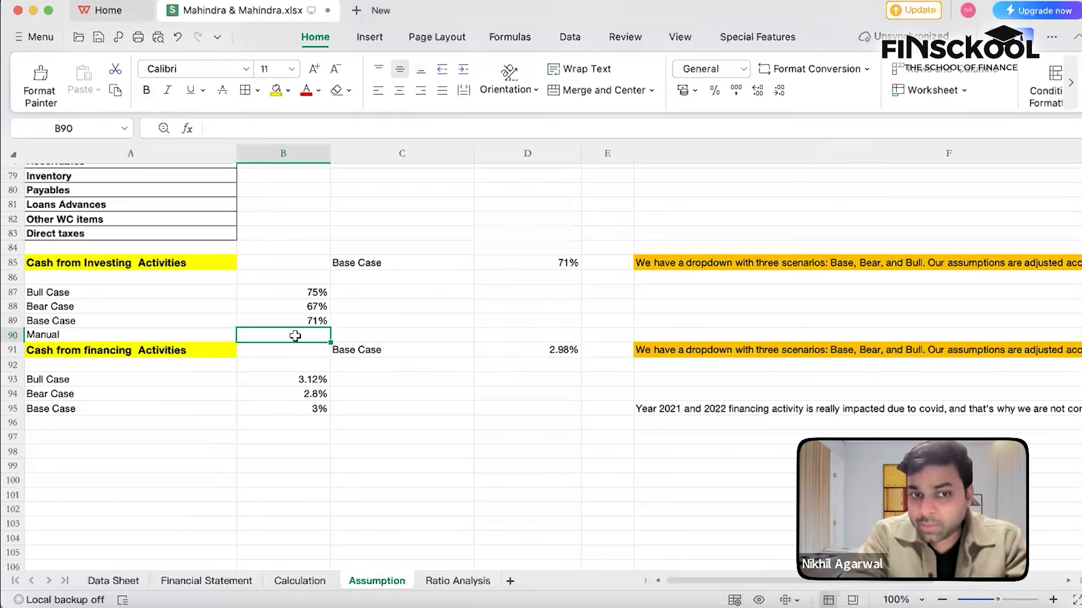
double_click(295, 336)
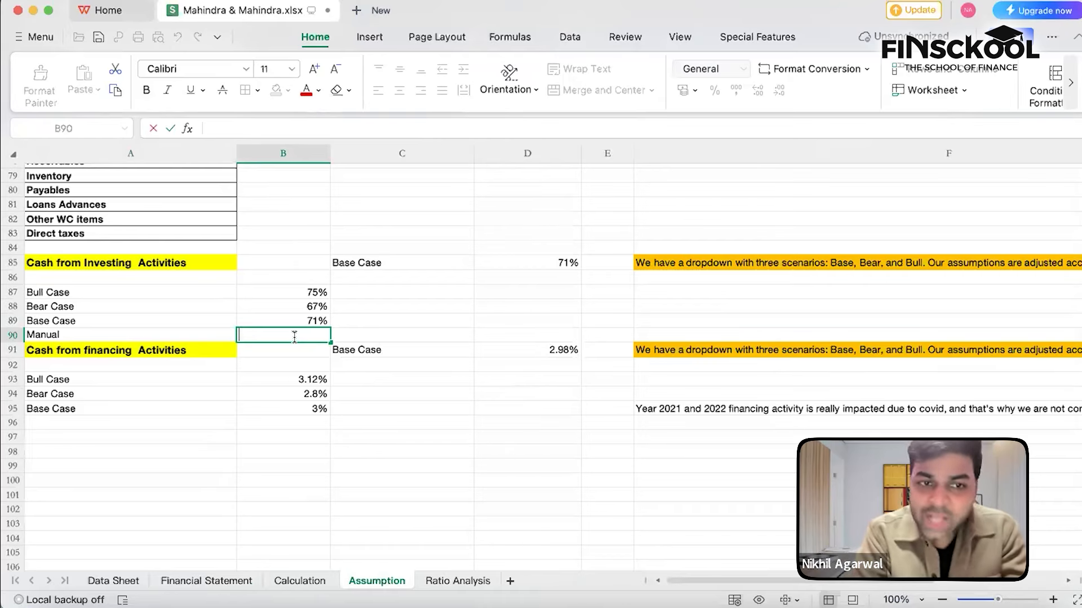
type("5")
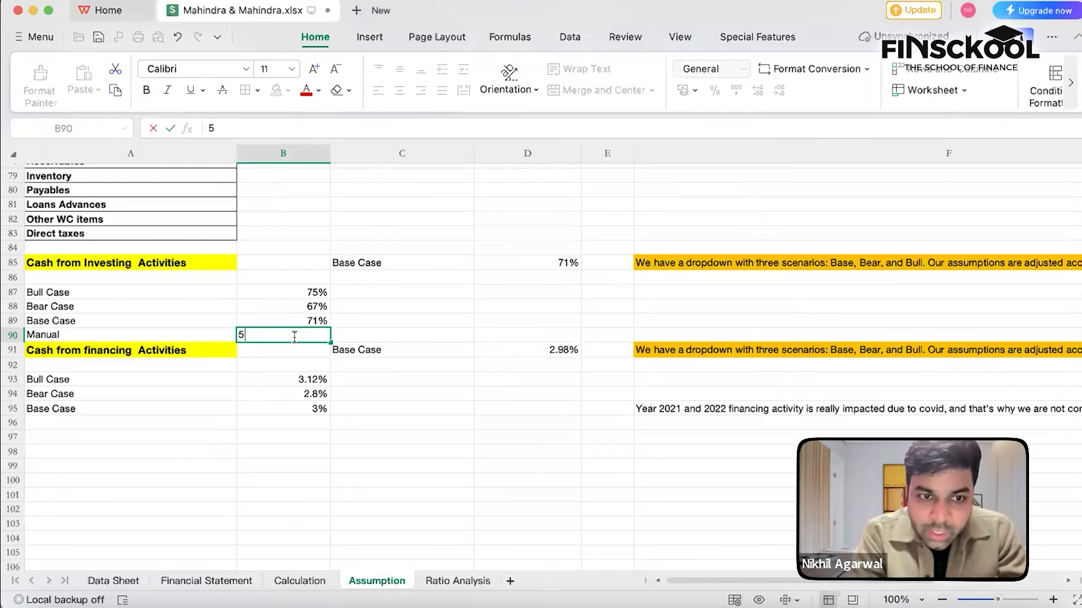
type("5")
key("BackSpace")
type("5")
key("BackSpace")
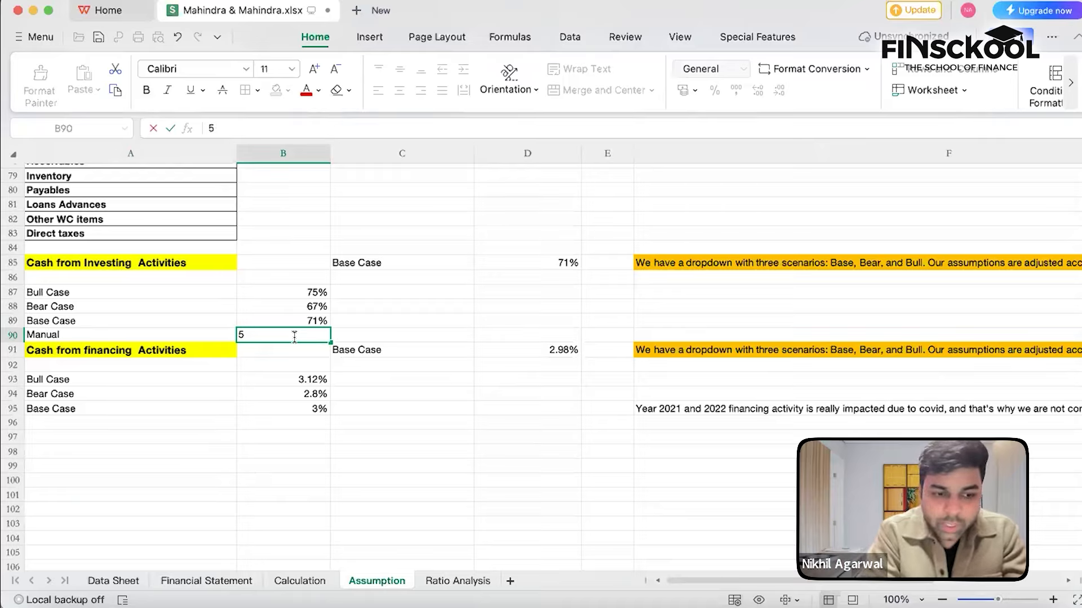
type("%")
key("Return")
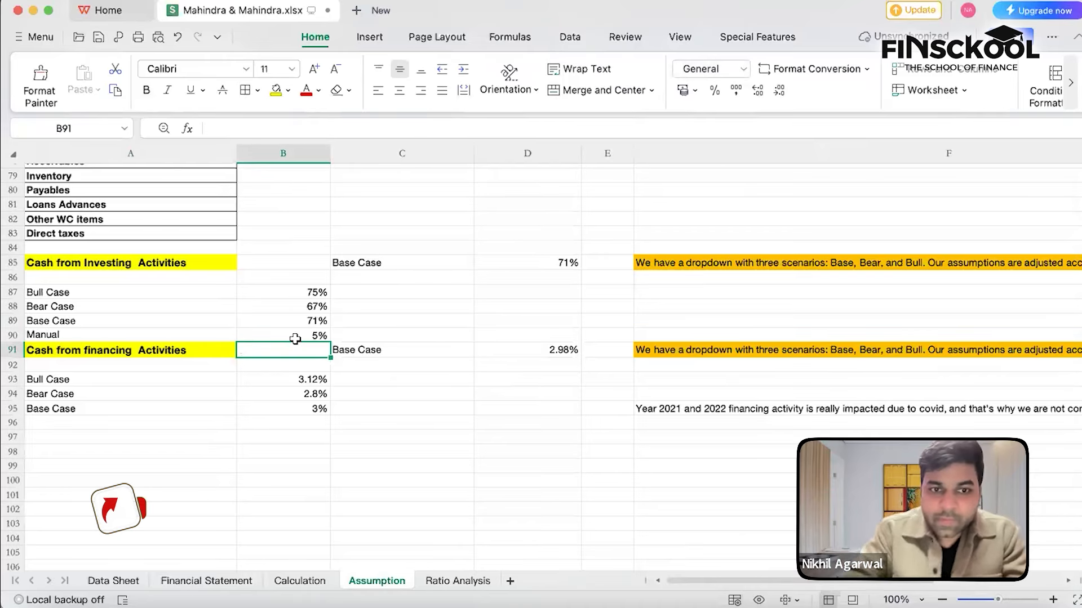
Add Manual Case as a fourth choice to the Cash from Investing Activities scenario drop-down list in C85
left_click(295, 338)
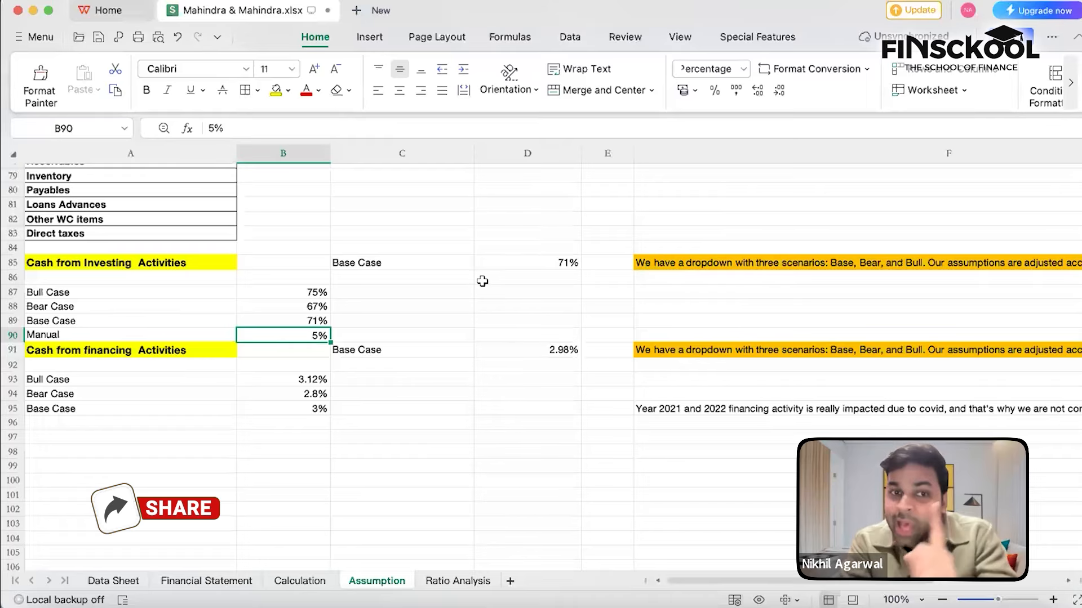
left_click(444, 265)
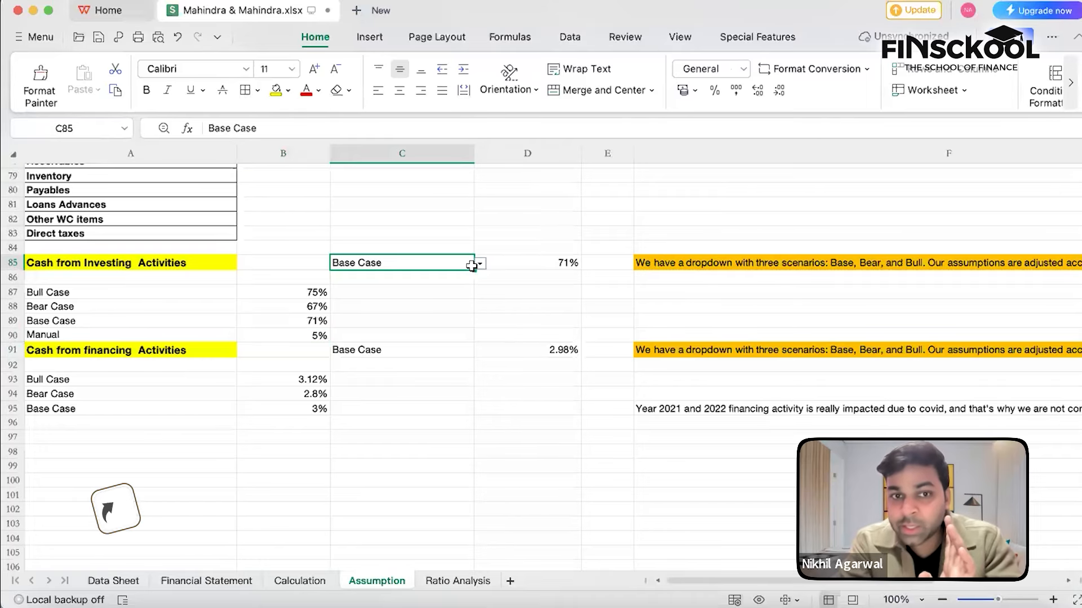
left_click(482, 268)
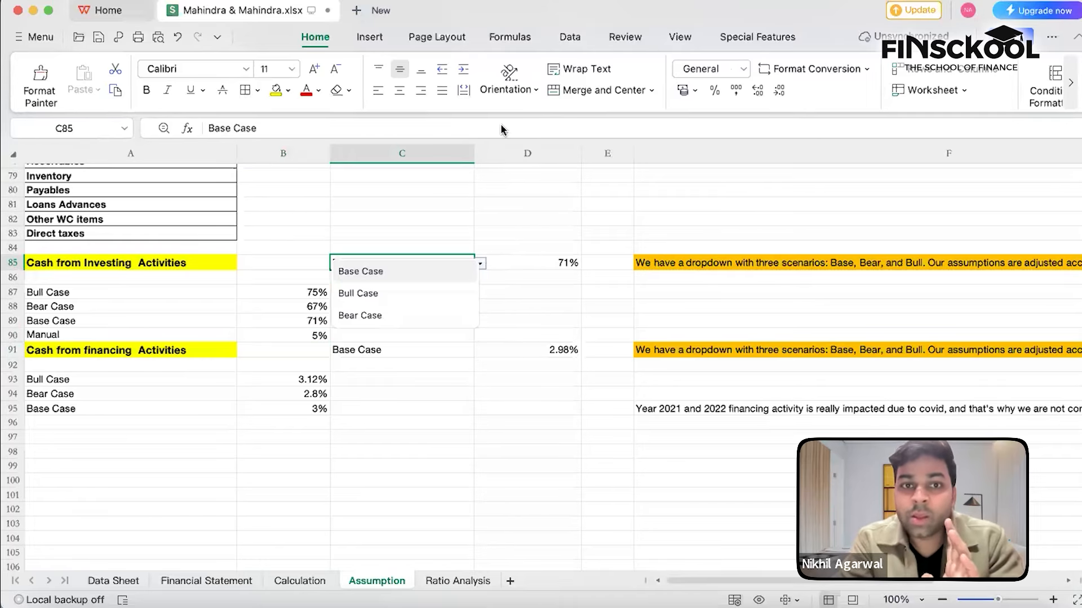
key("Escape")
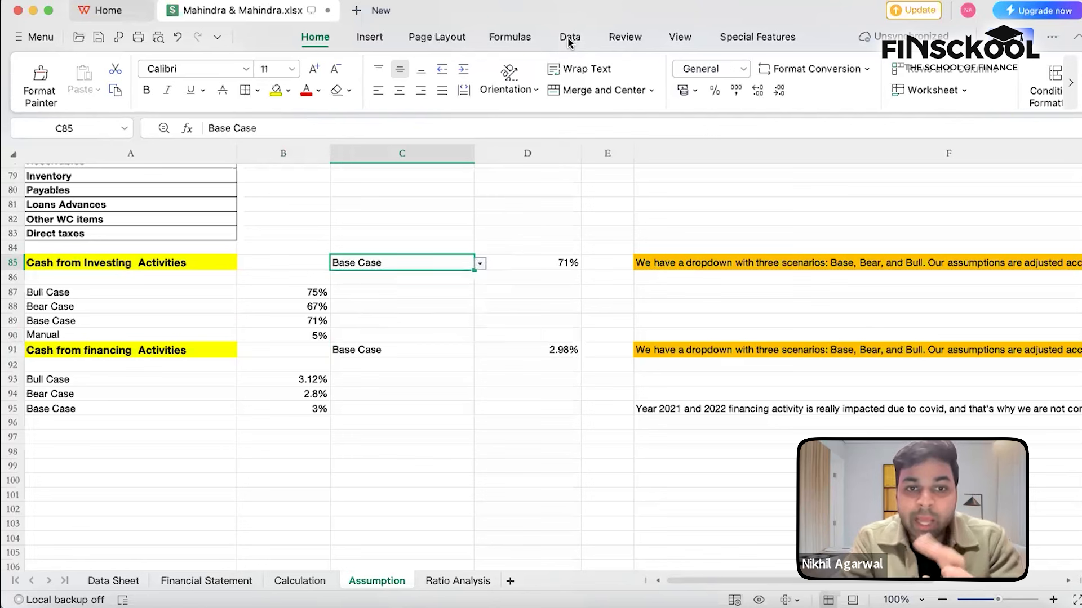
left_click(570, 39)
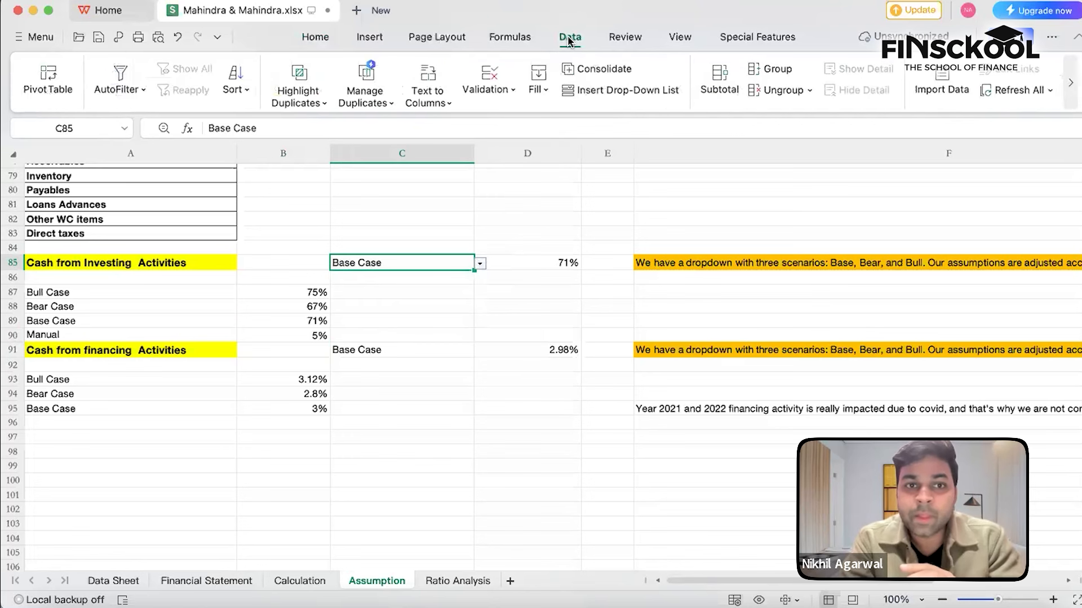
left_click(614, 89)
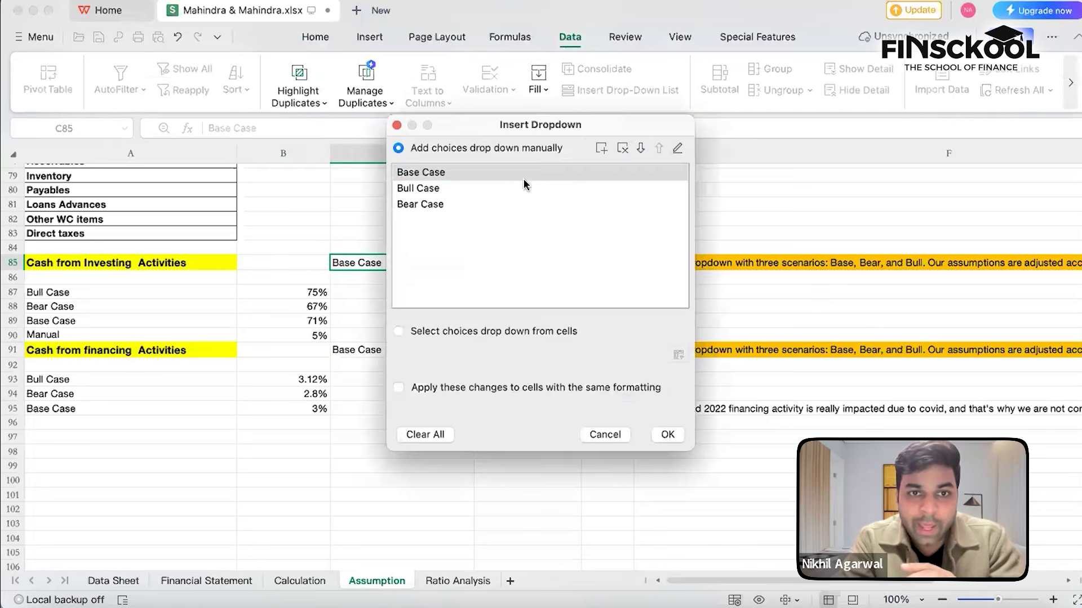
left_click(600, 148)
type("N")
key("BackSpace")
key("Caps_Lock")
type("Manual Case")
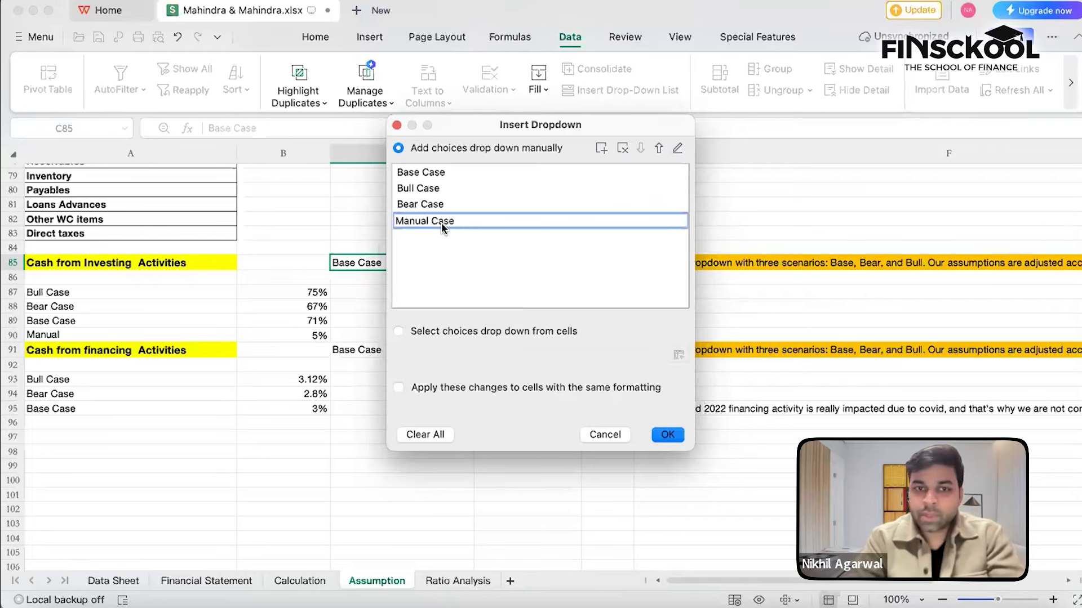
key("Return")
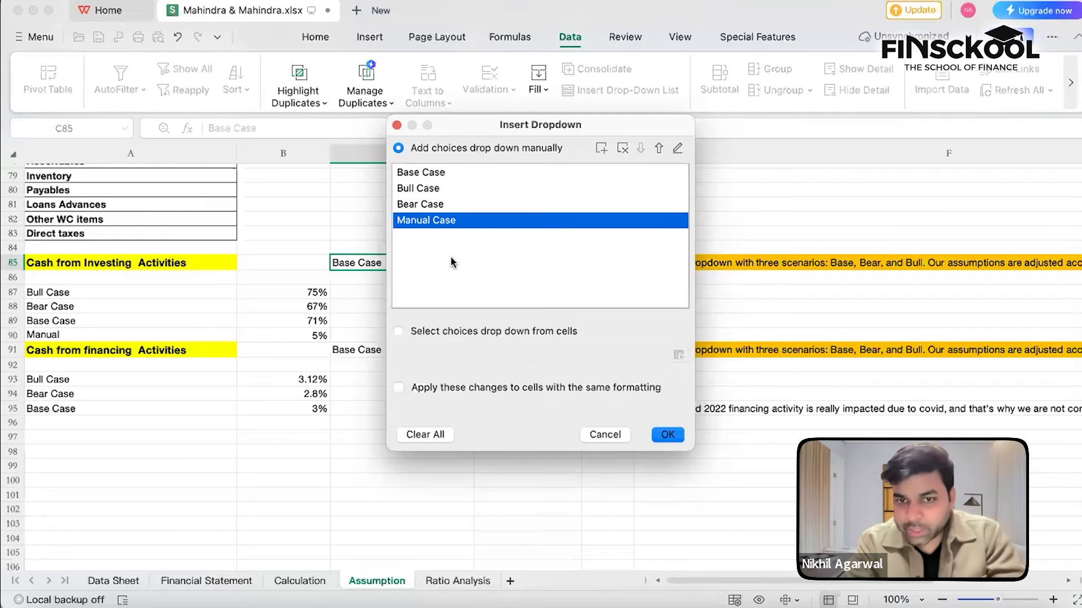
left_click(665, 435)
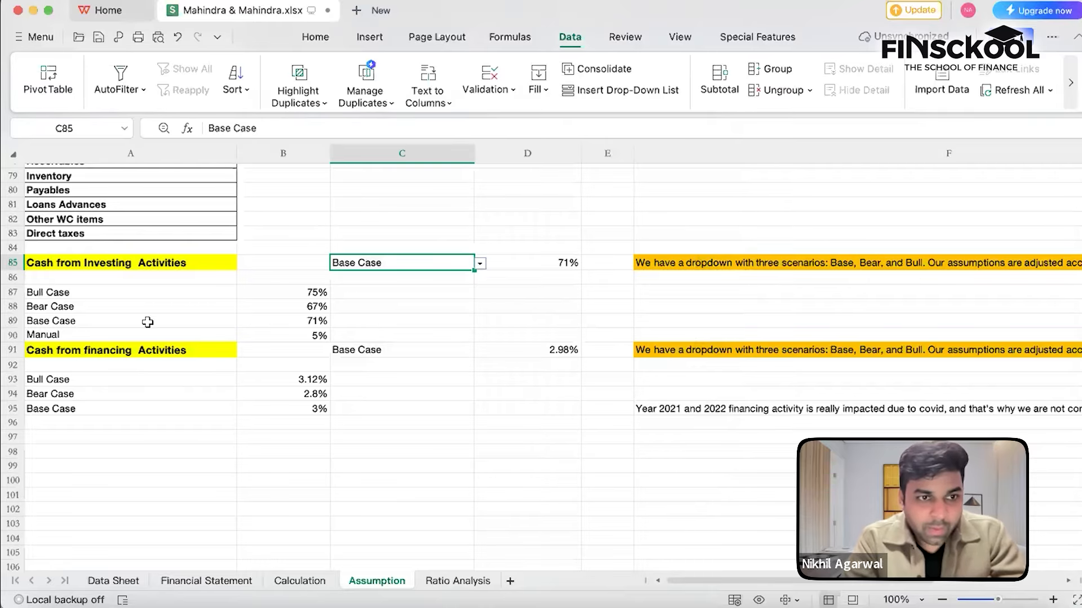
Change the label in A90 under the Cash from Investing Activities cases to Manual Case
left_click(88, 334)
double_click(88, 333)
type("Case")
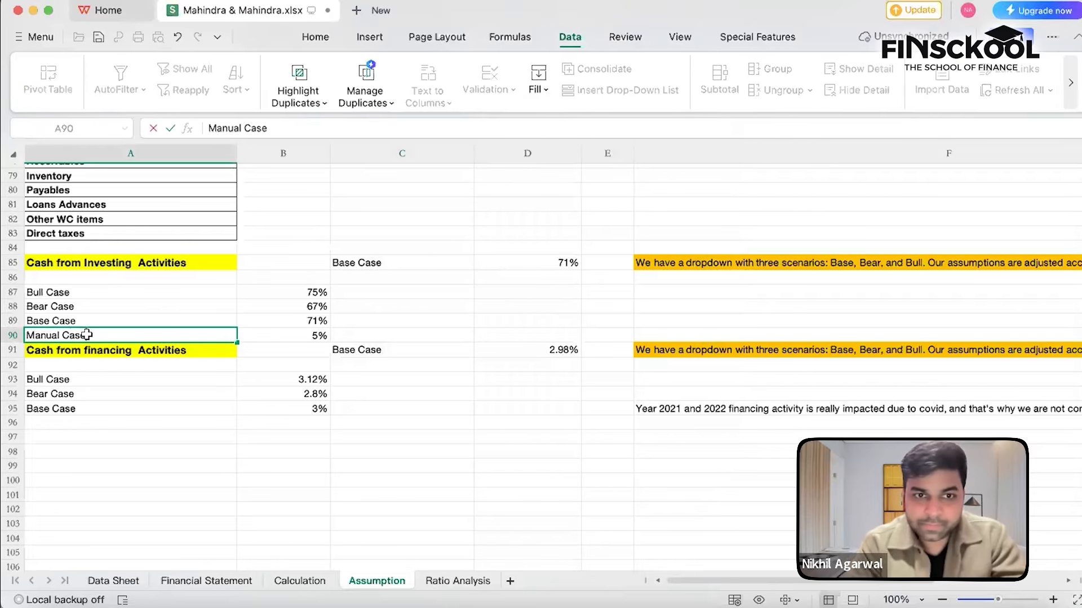
key("Return")
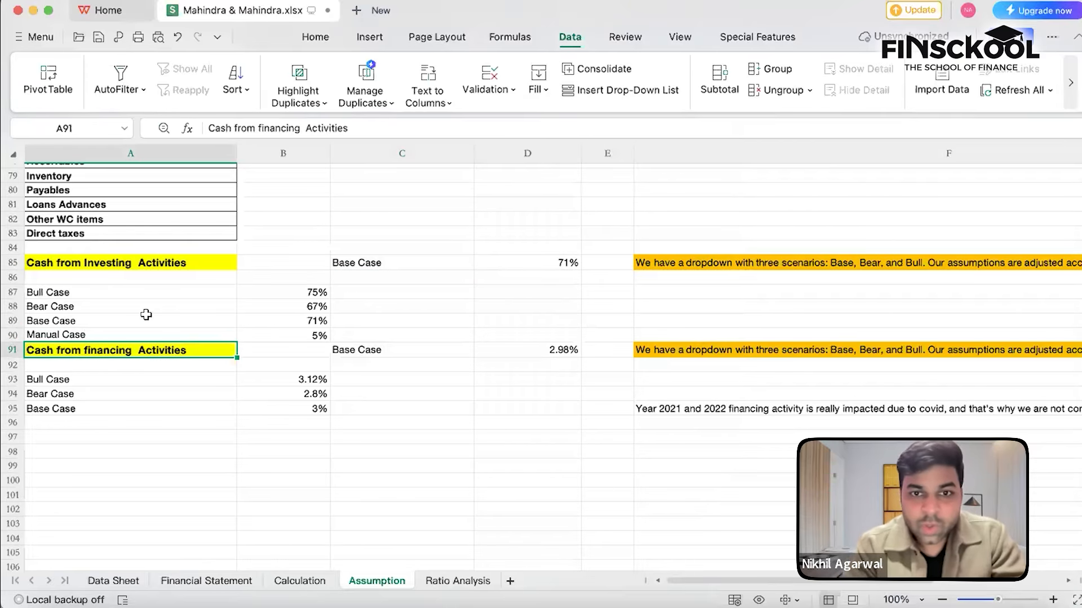
Extend the nested IF formula in D85 with IF(C85="Manual Case",B90) as the value if false of the Bear Case test
left_click(519, 264)
double_click(519, 263)
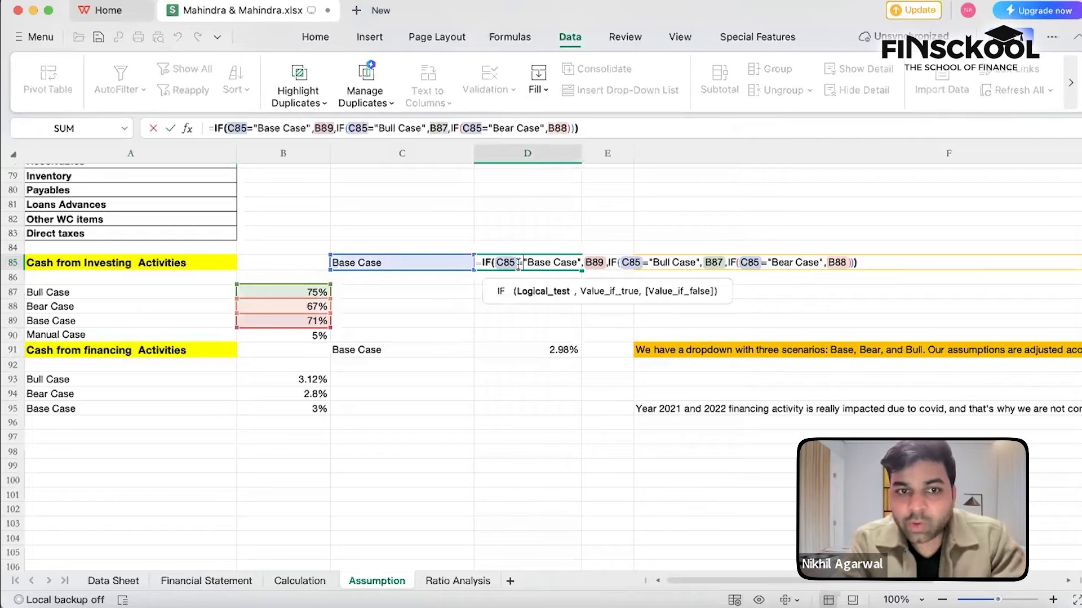
left_click(849, 264)
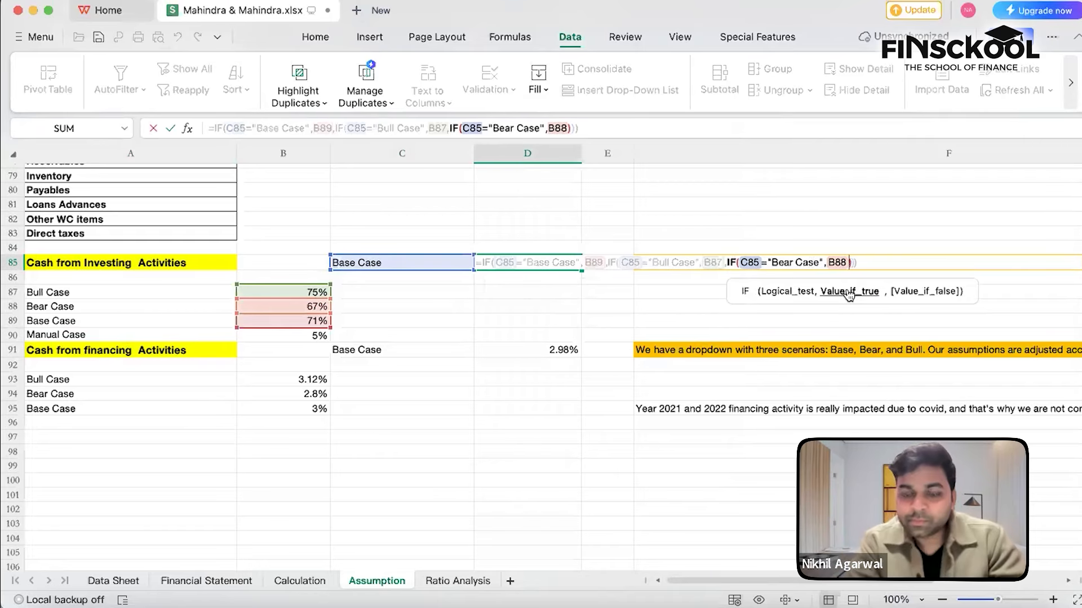
type(",if")
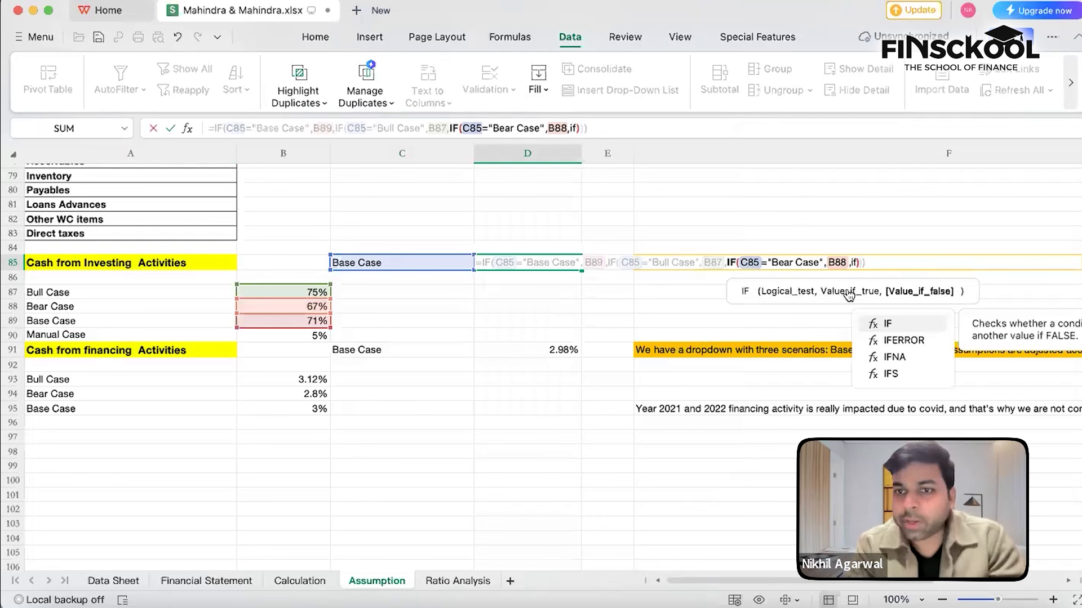
left_click(907, 324)
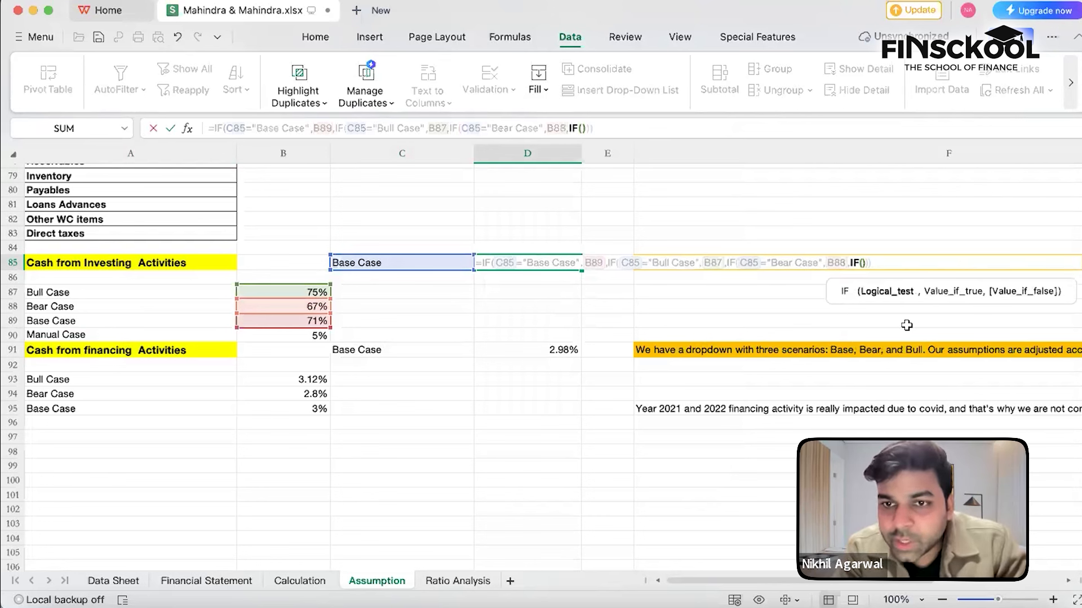
left_click(441, 266)
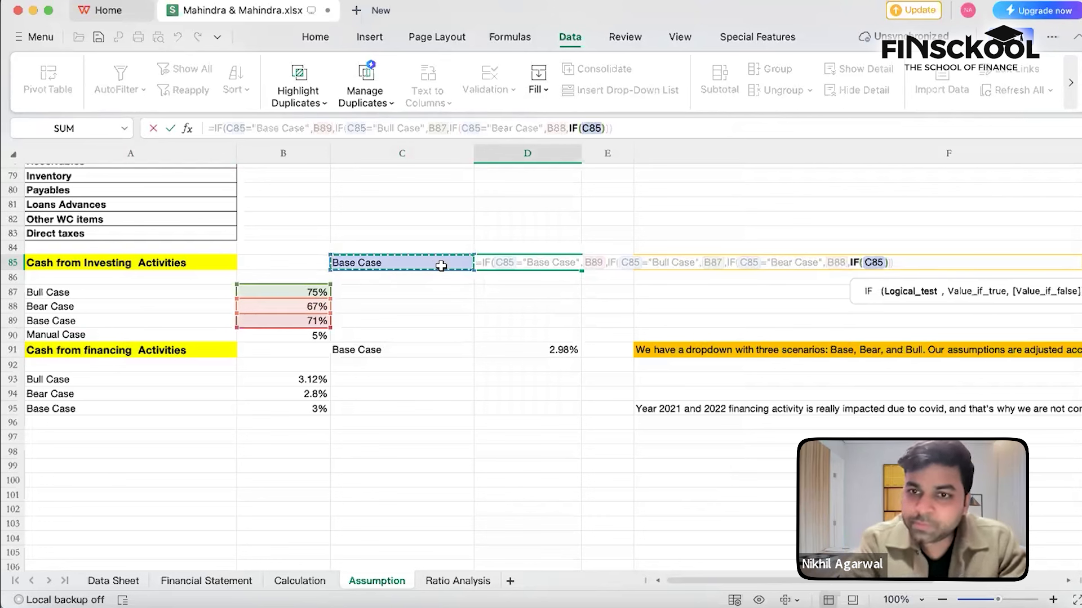
type("=\"")
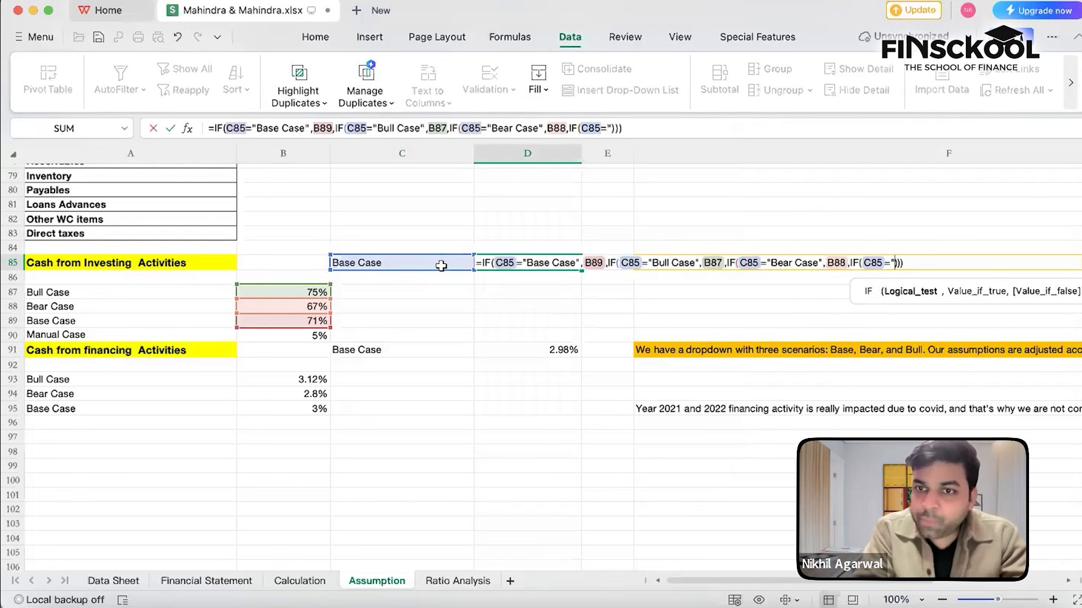
type("Manua")
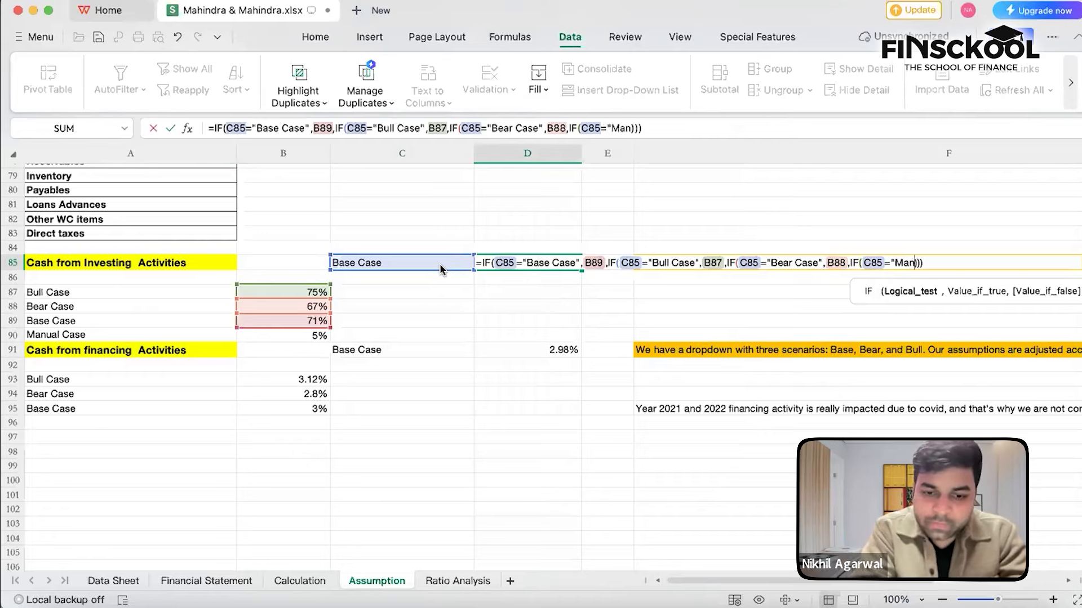
type("l Case\"")
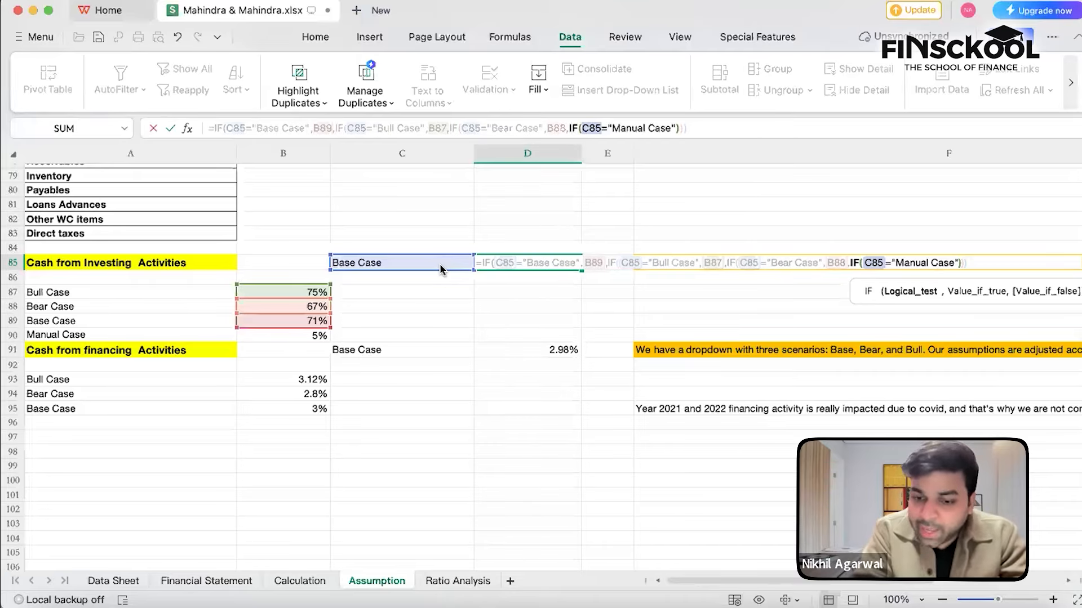
type(",")
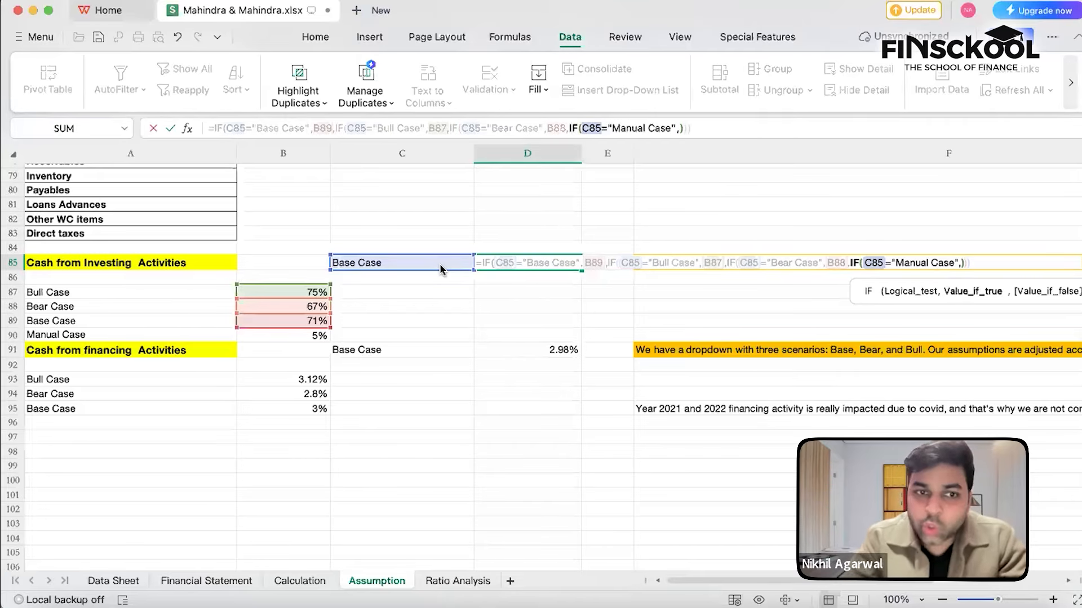
left_click(280, 337)
key("Return")
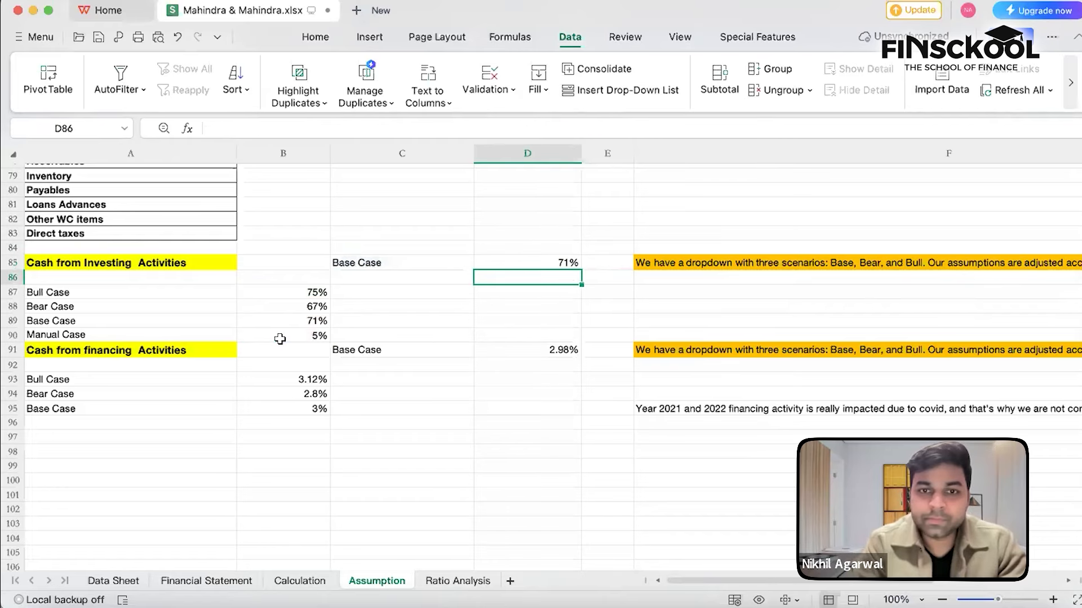
Set the Cash from Investing Activities scenario in C85 to Manual Case
left_click(448, 265)
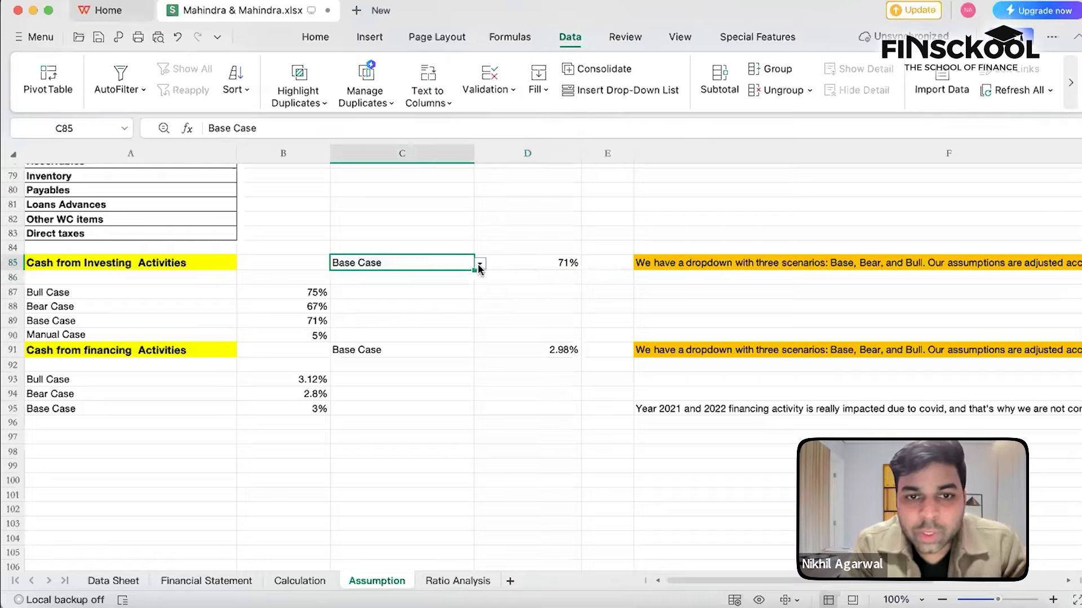
left_click(480, 264)
left_click(419, 341)
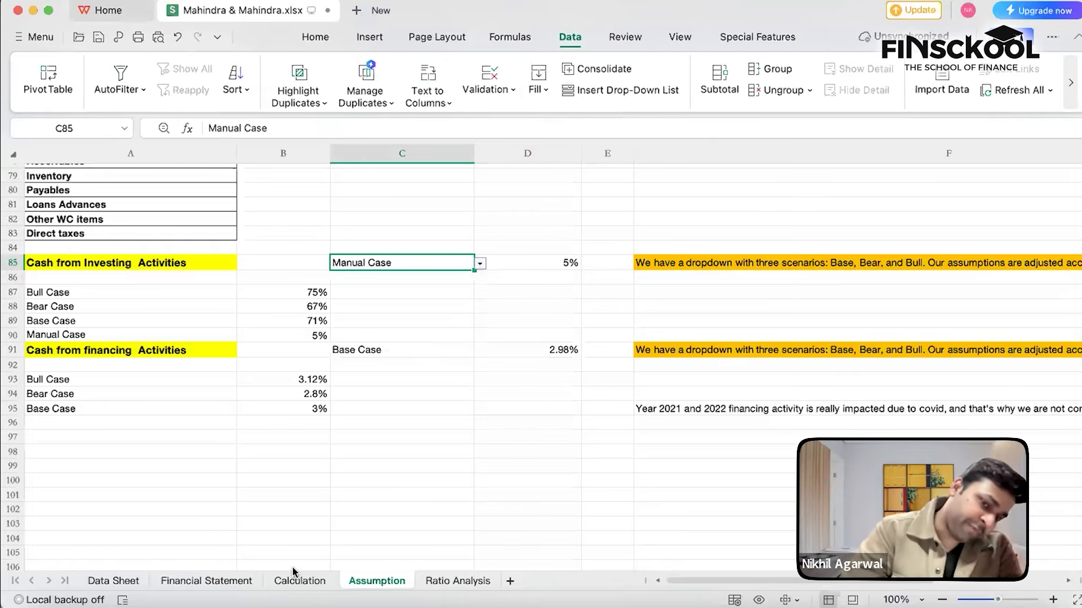
Check the projected Cash from Investing Activities in row 86 of the Financial Statement sheet and the formula in H86
left_click(205, 583)
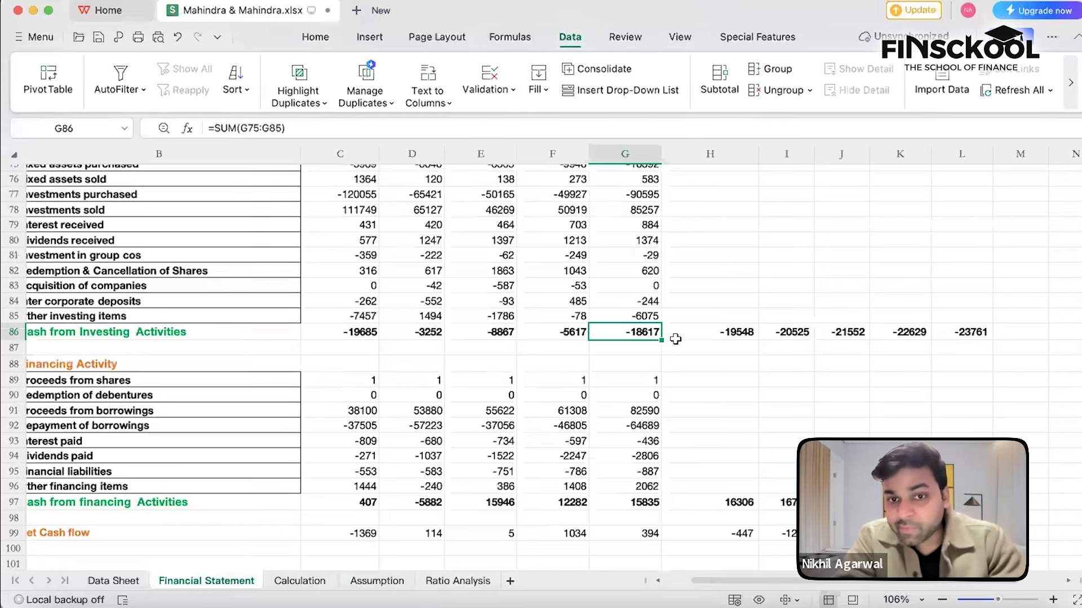
scroll(674, 372, "left", 2)
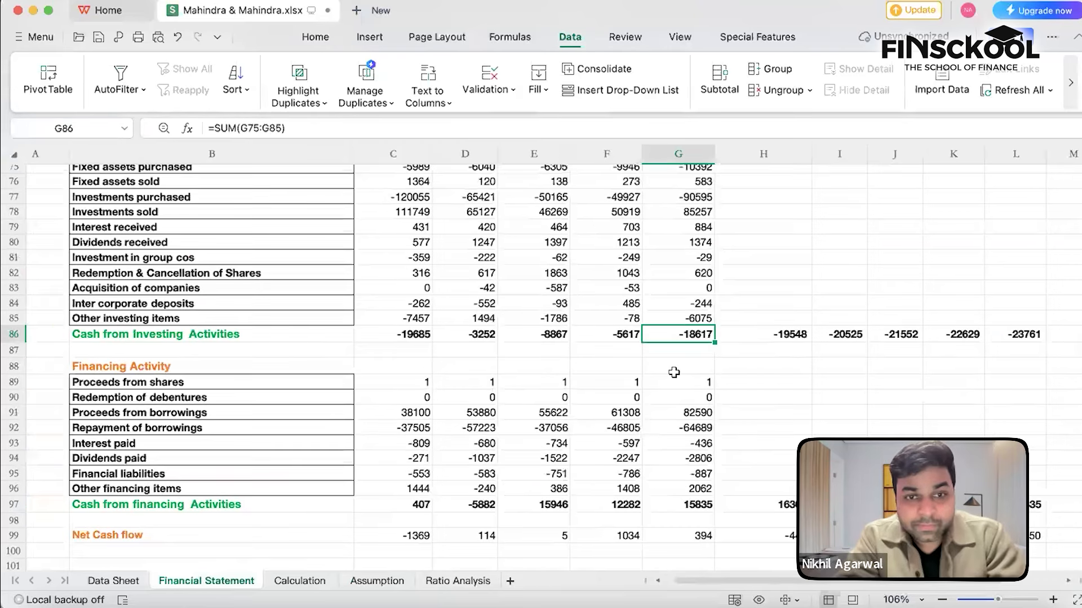
scroll(674, 373, "right", 1)
left_click(725, 343)
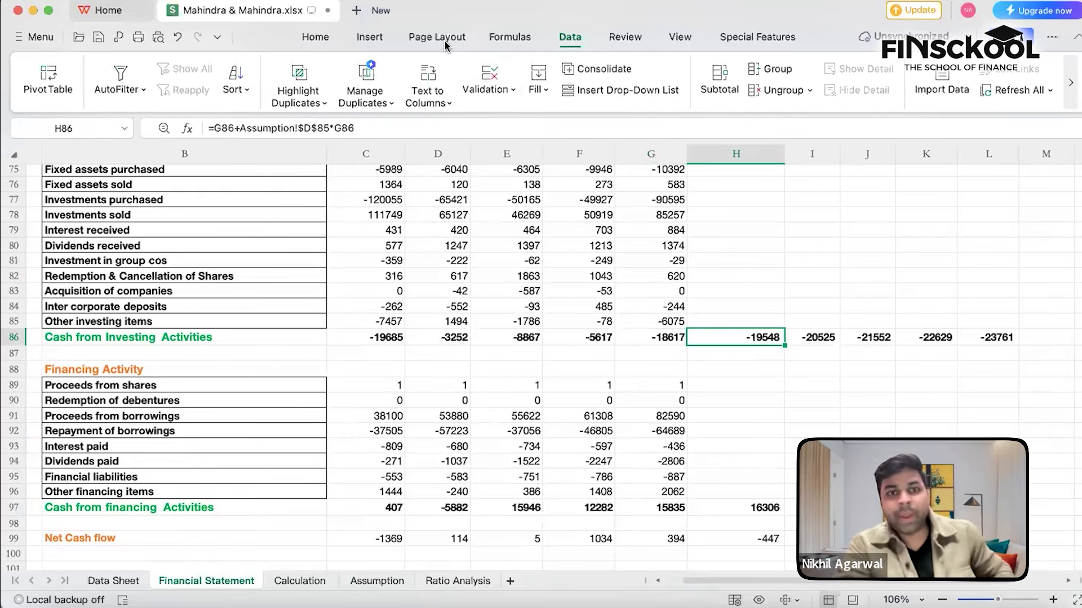
scroll(790, 443, "down", 3)
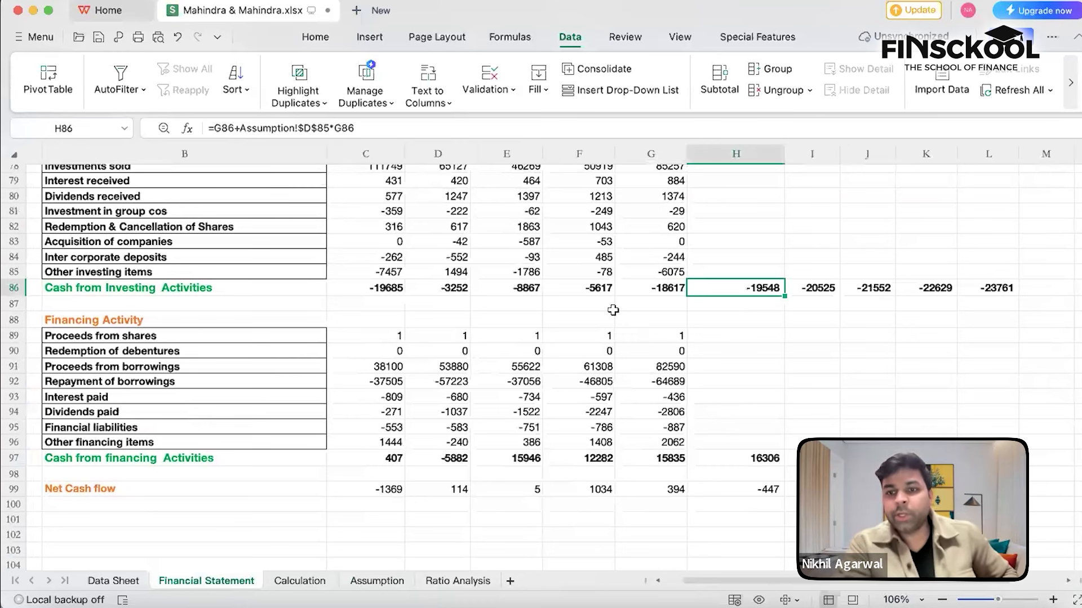
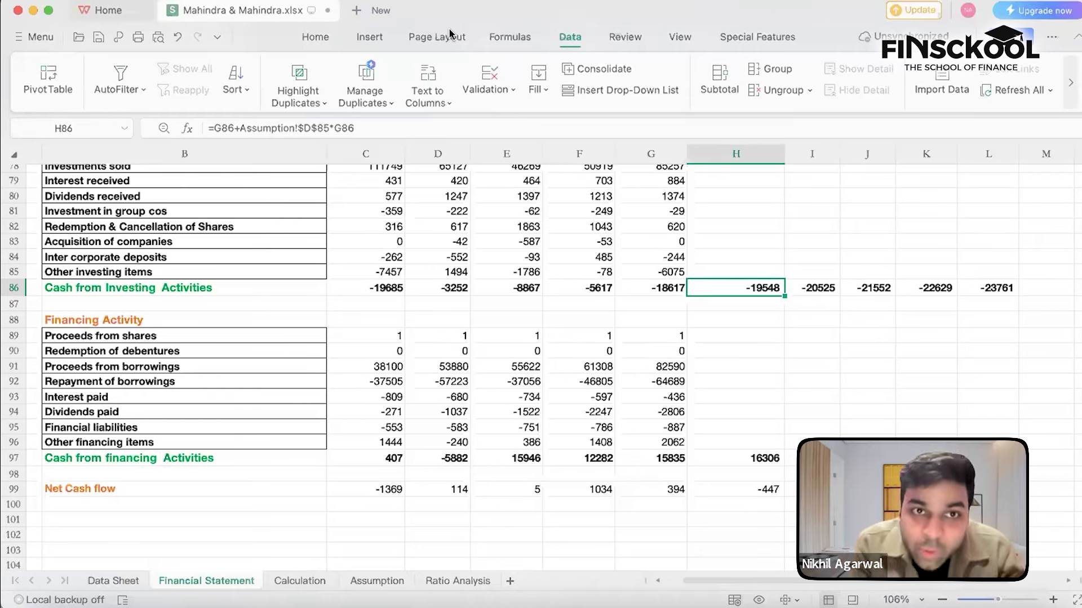
Start a note in F90 of the Assumption sheet, beside Manual Case, reading "In investing activity we found that company doing major investment"
left_click(378, 582)
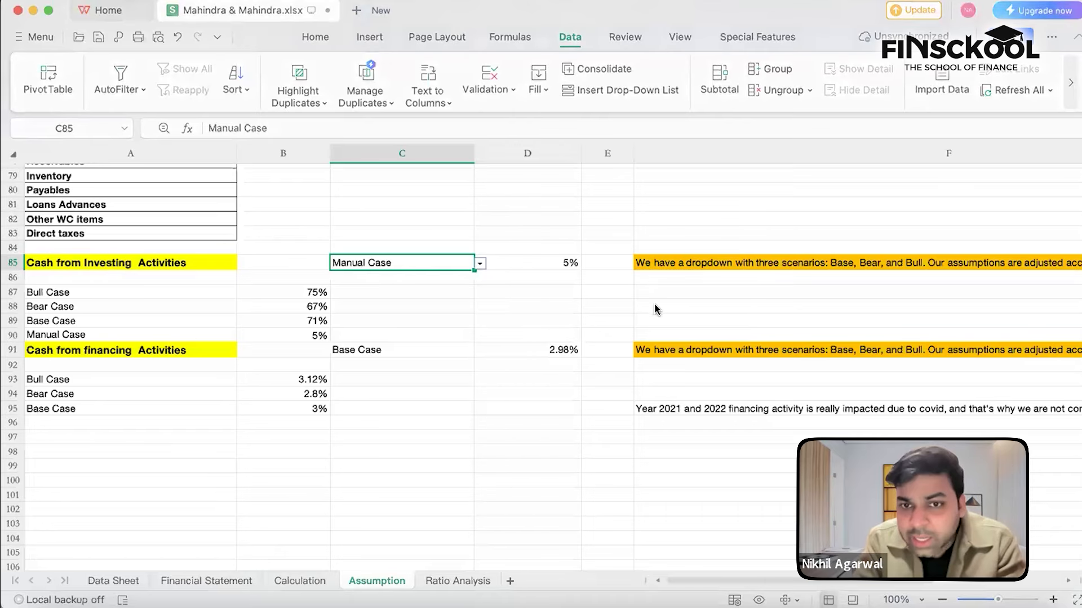
left_click(640, 333)
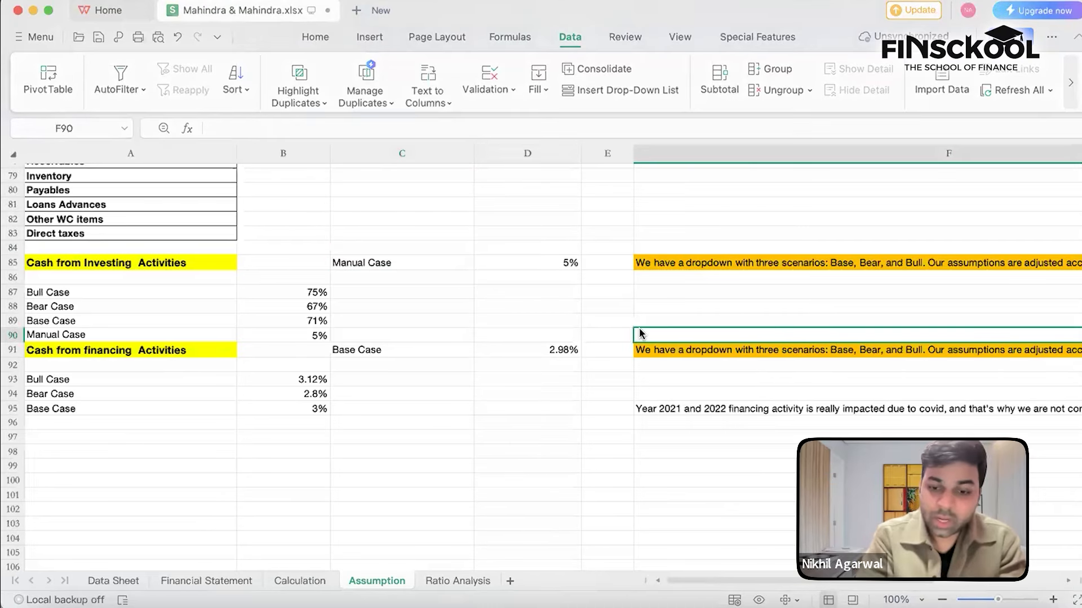
double_click(640, 333)
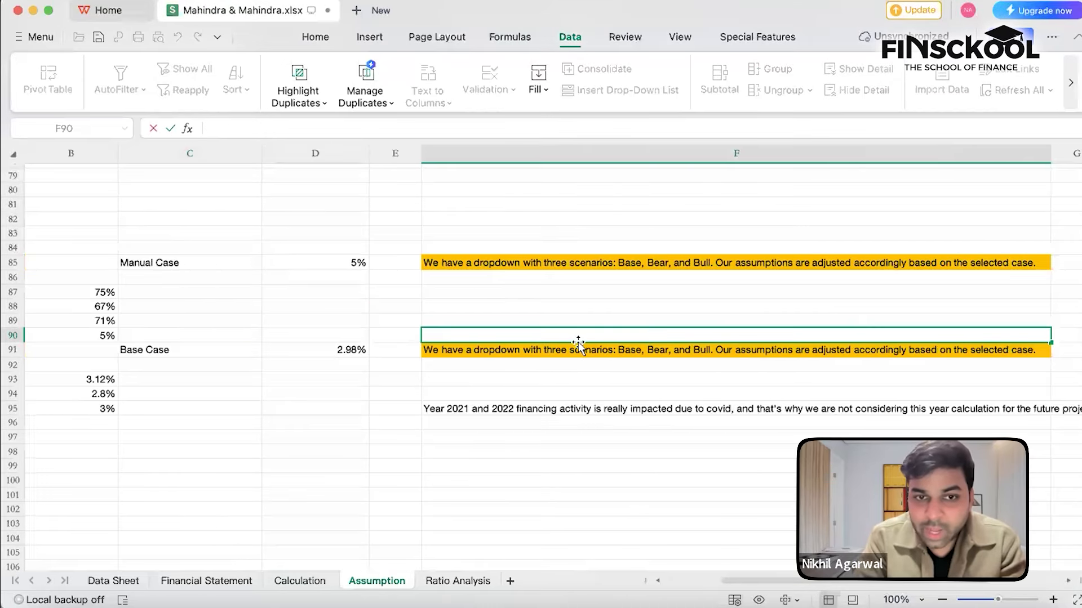
scroll(557, 337, "left", 3)
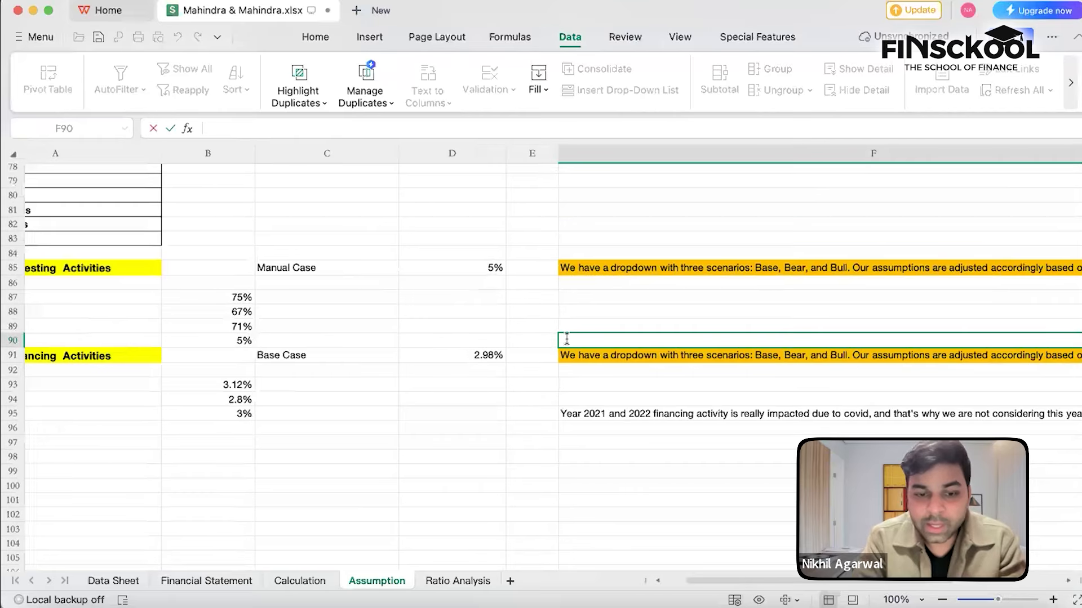
type("In")
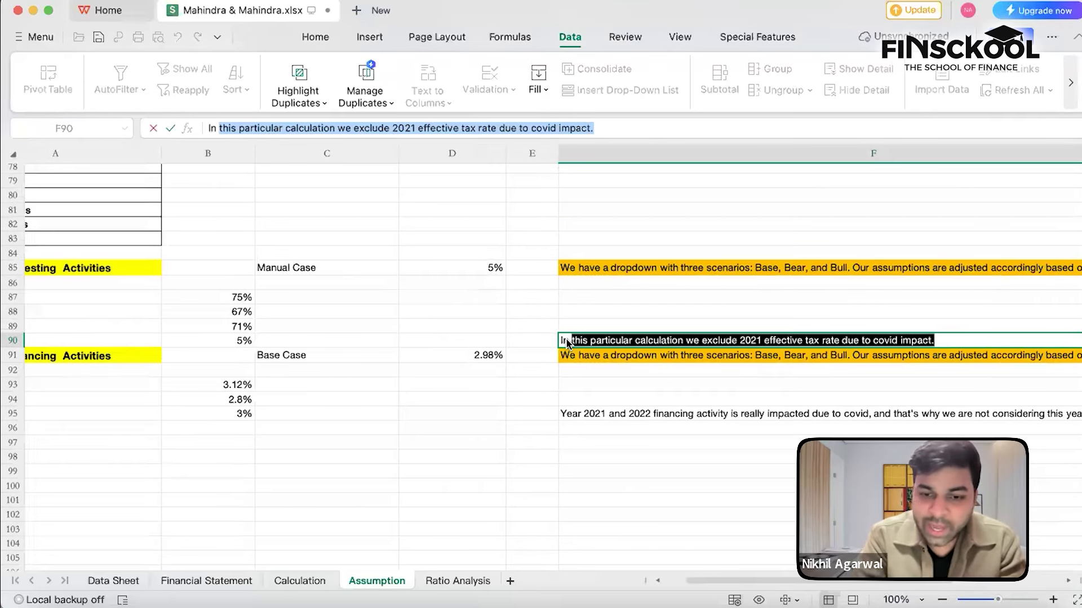
type(" inve")
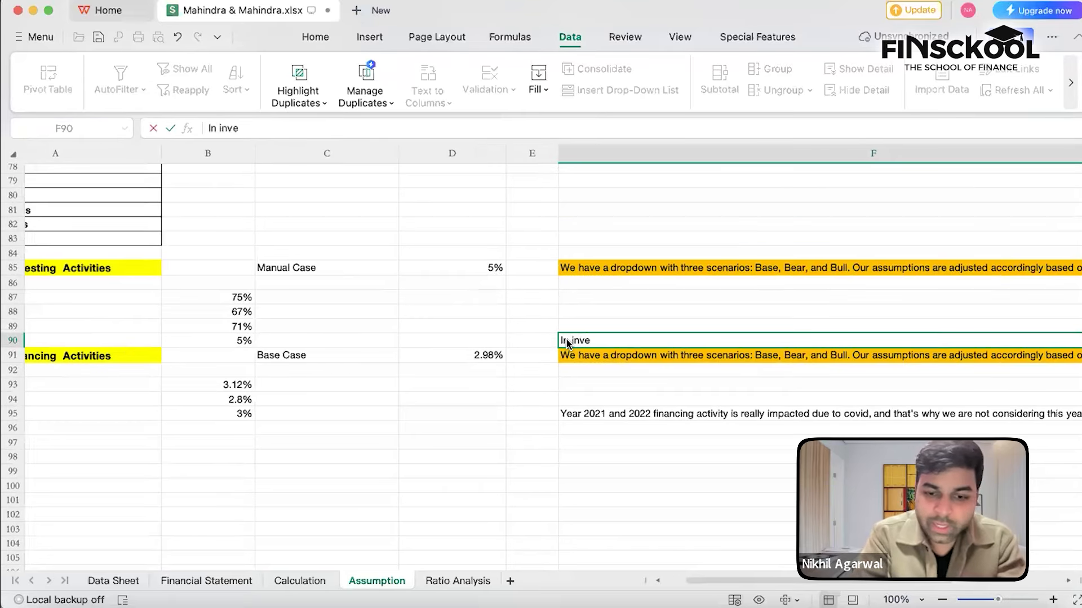
type("sting acy")
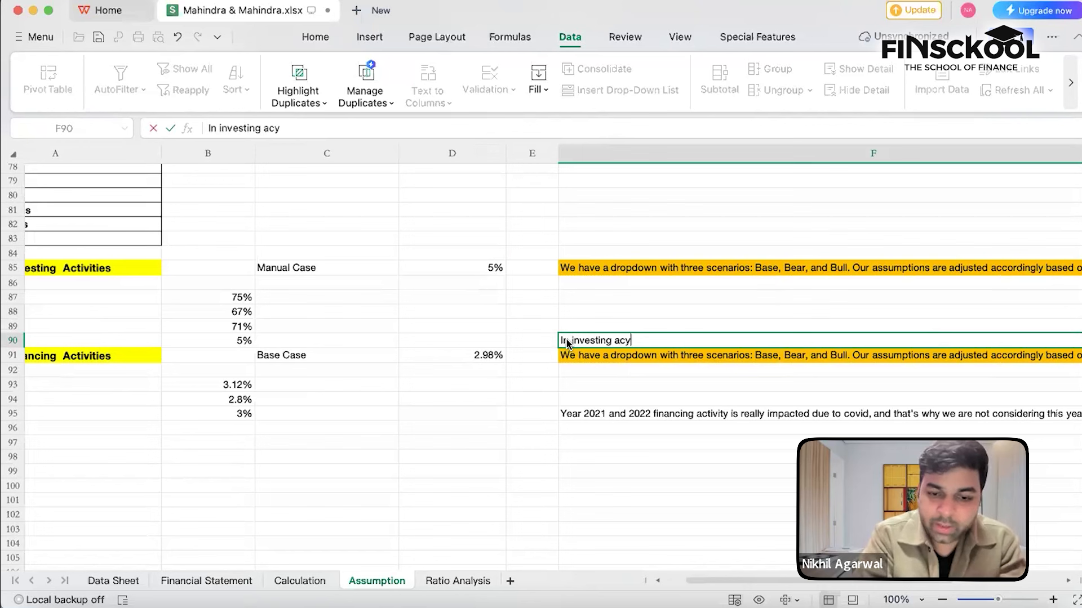
key("BackSpace")
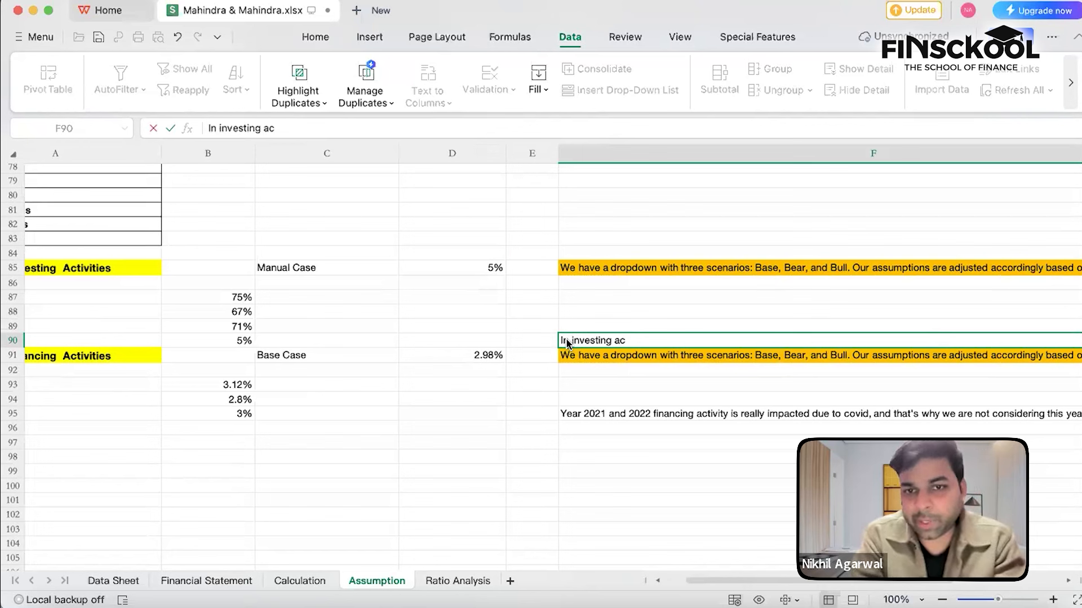
type("tiv")
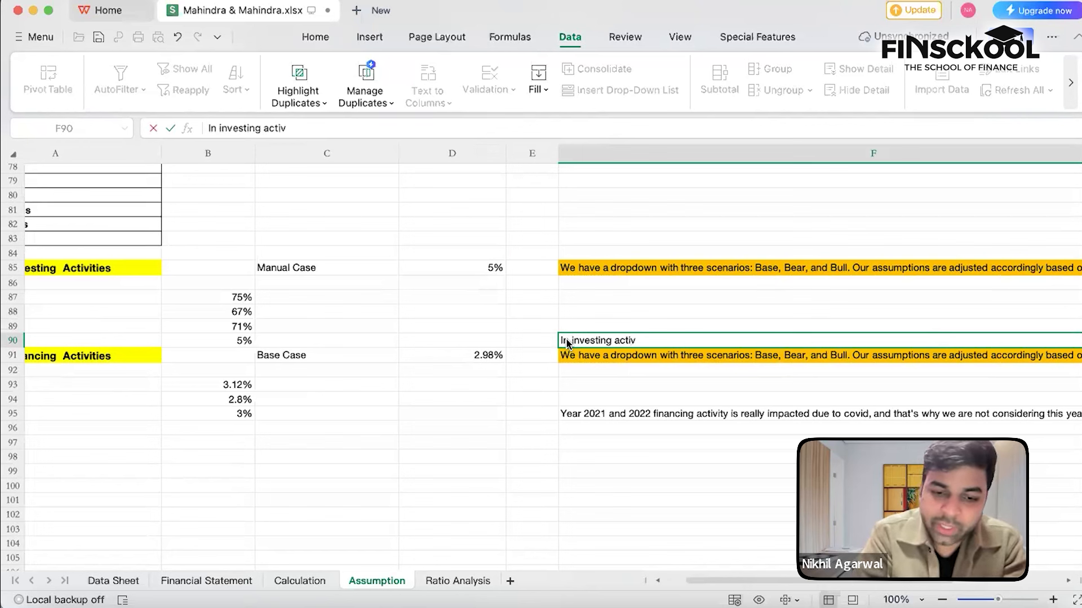
type("ity we")
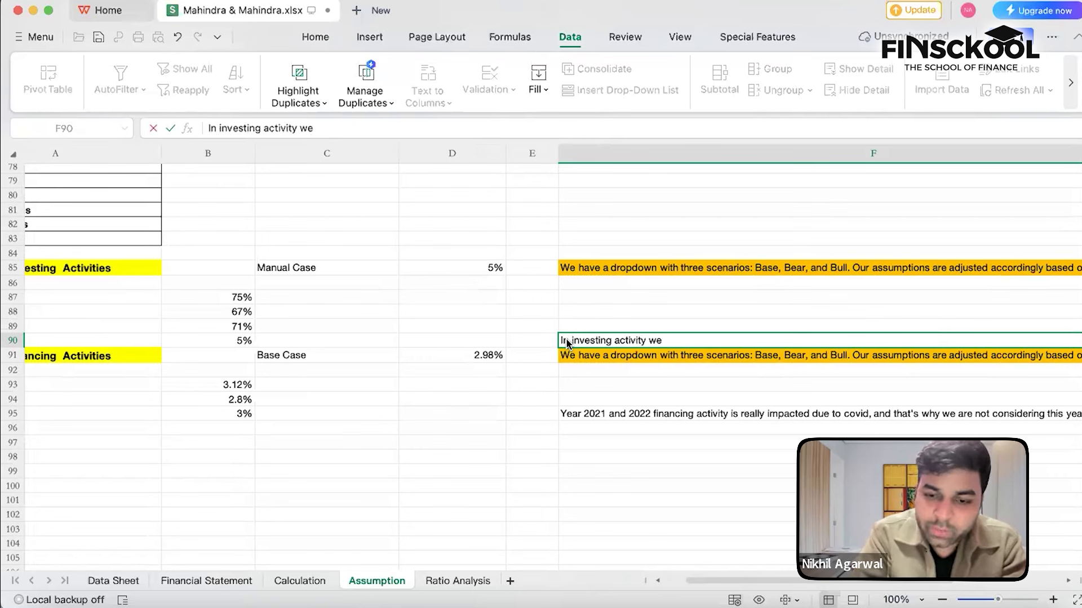
type(" found that company")
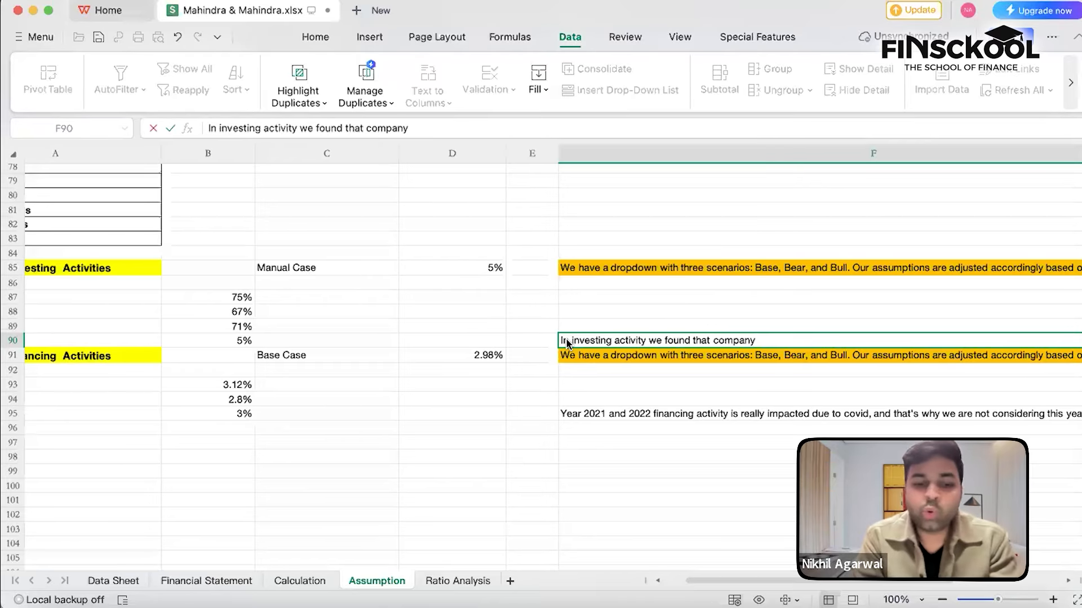
type(" doing")
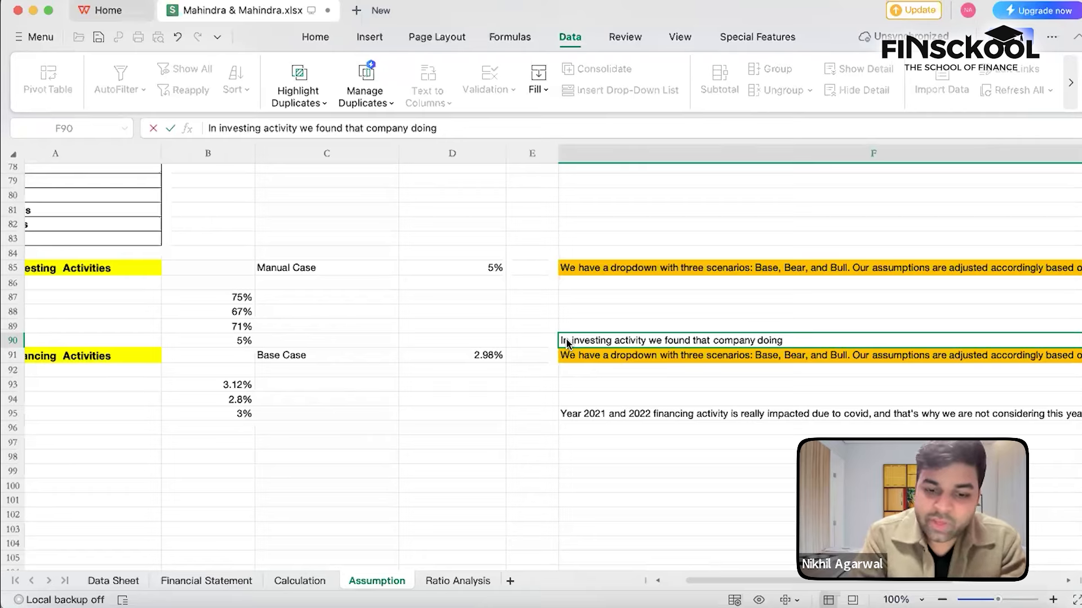
type(" maj")
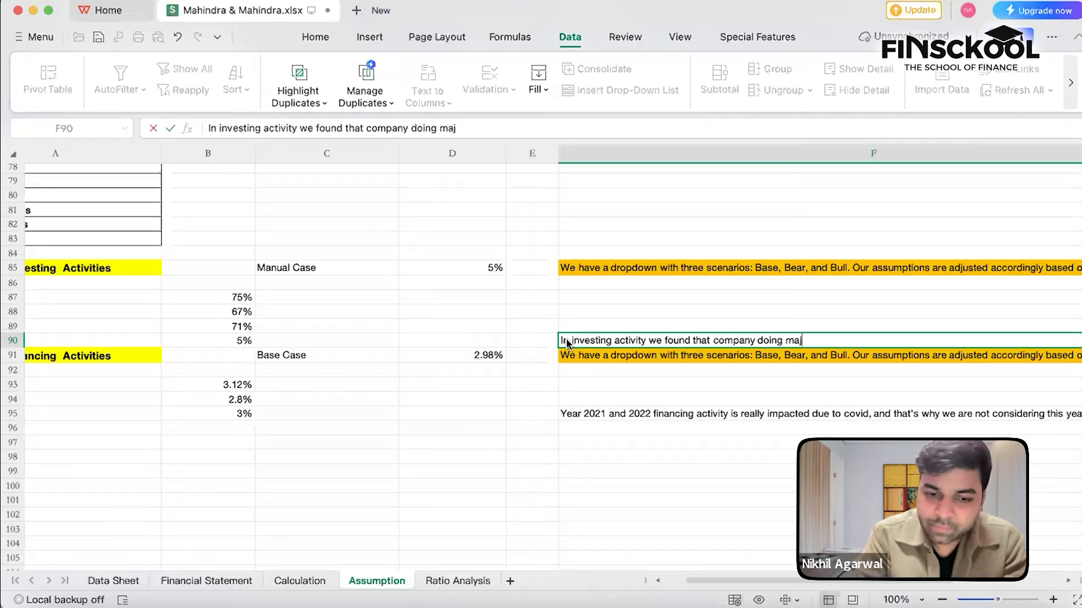
type("or inve")
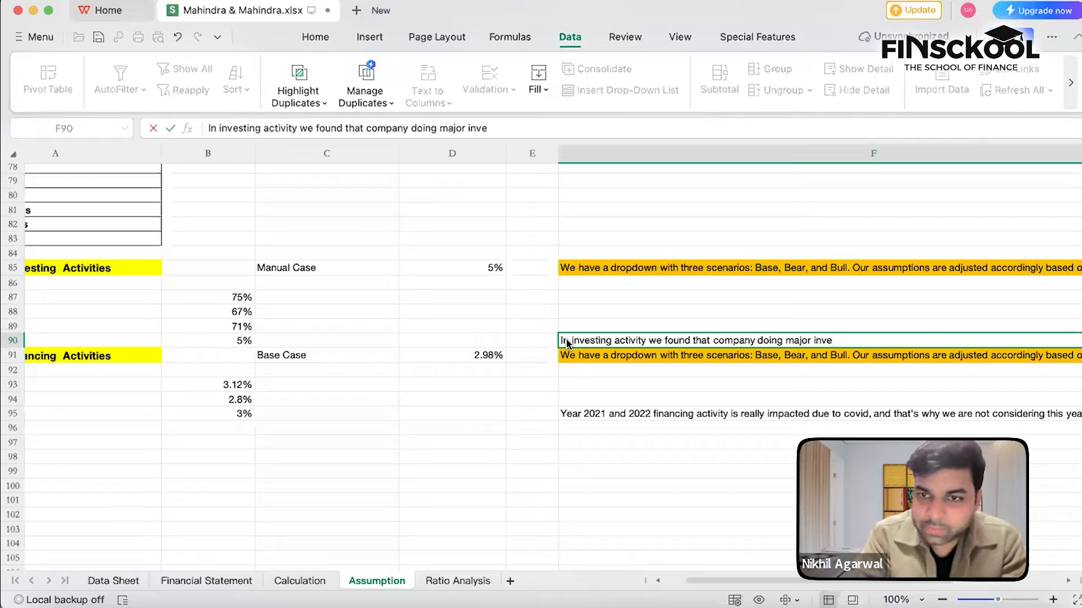
type("stment")
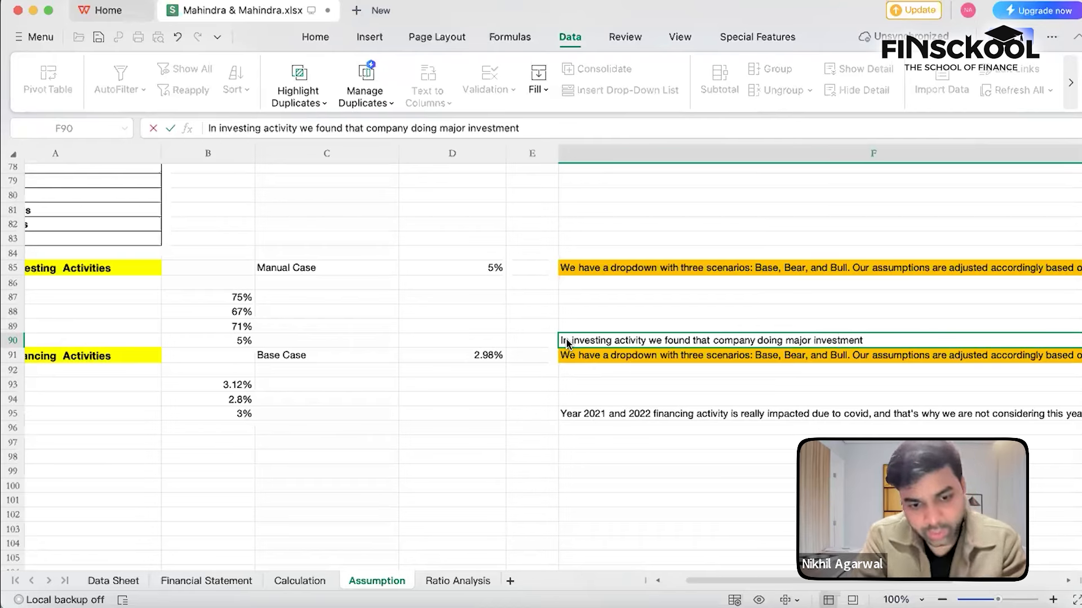
Continue the F90 note with "after one year in which we found there is a major investment done by company"
type(" in ec")
key("BackSpace")
key("BackSpace")
key("BackSpace")
key("BackSpace")
type("after")
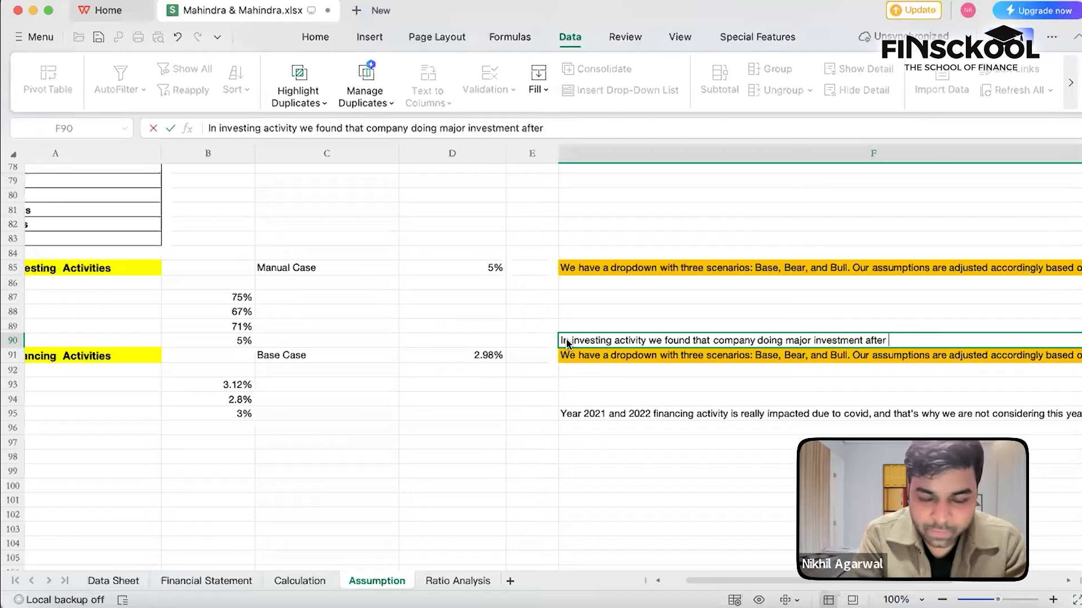
type("one year in whic")
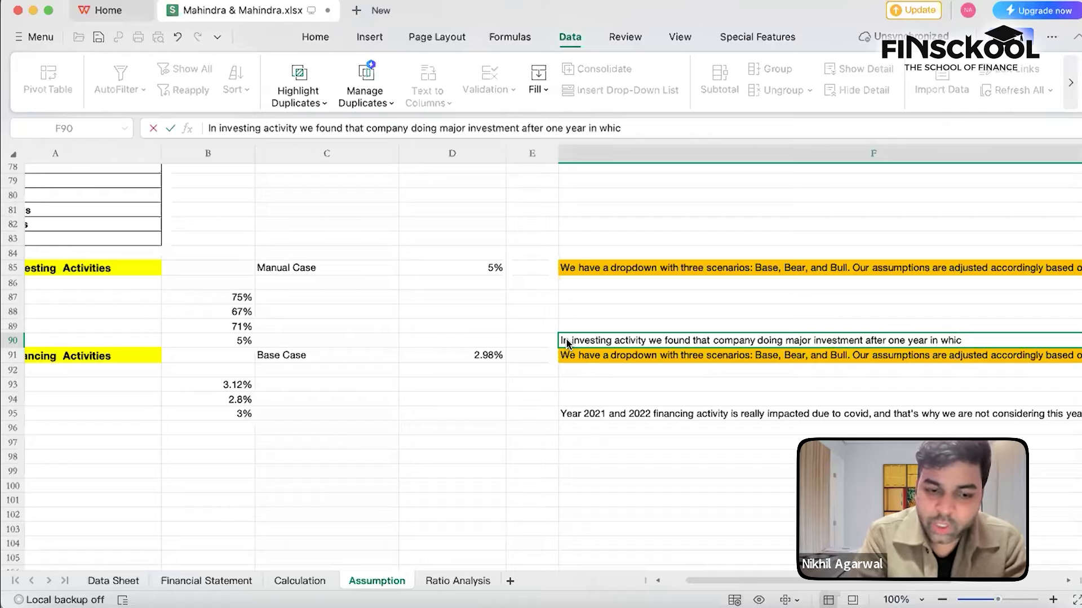
type("h we fou")
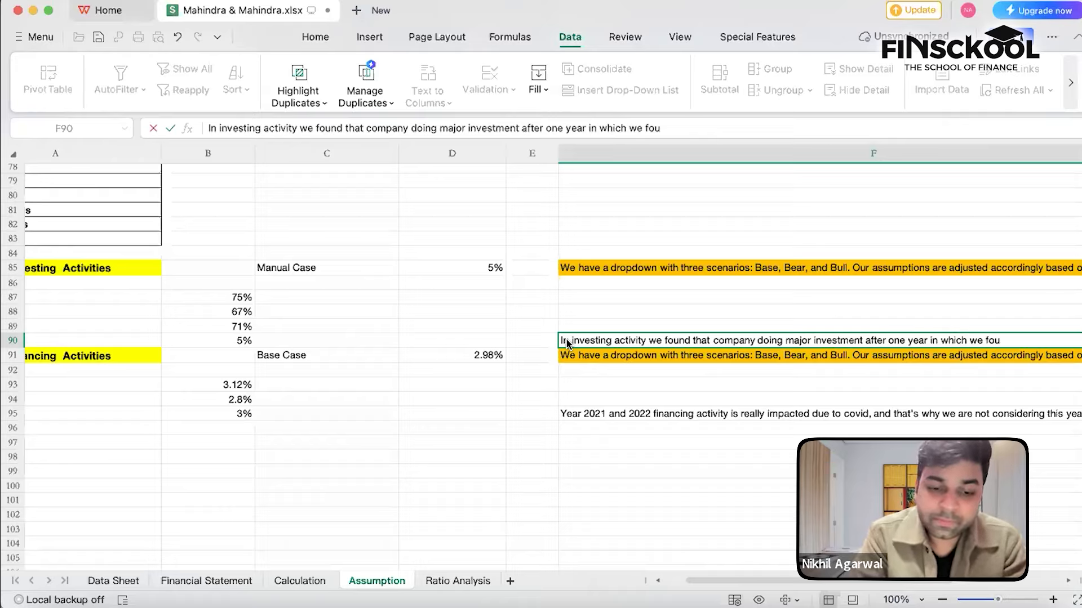
type("nd ther")
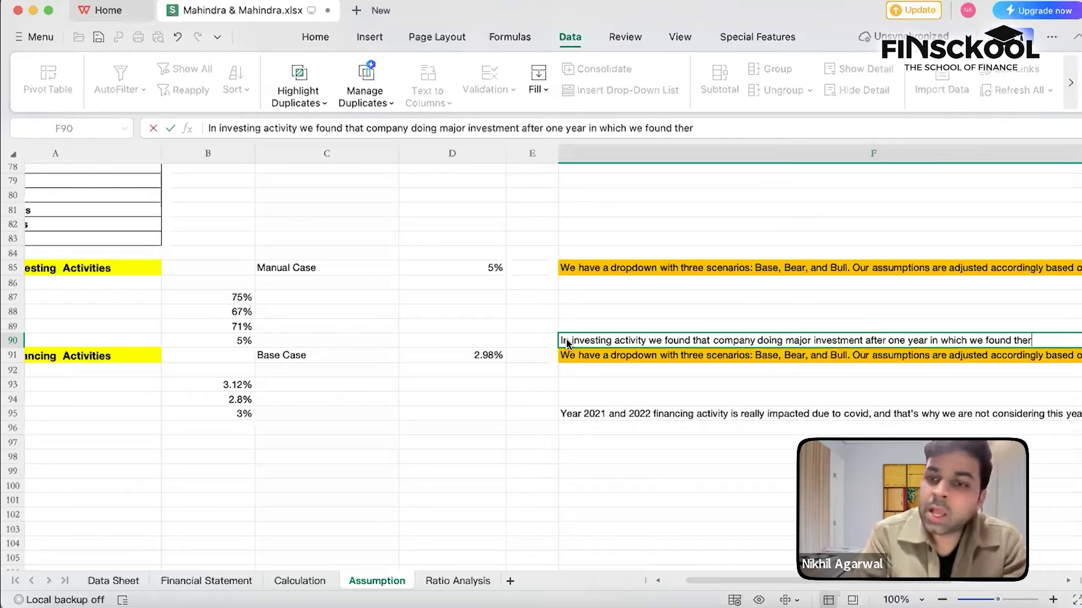
type("e is am")
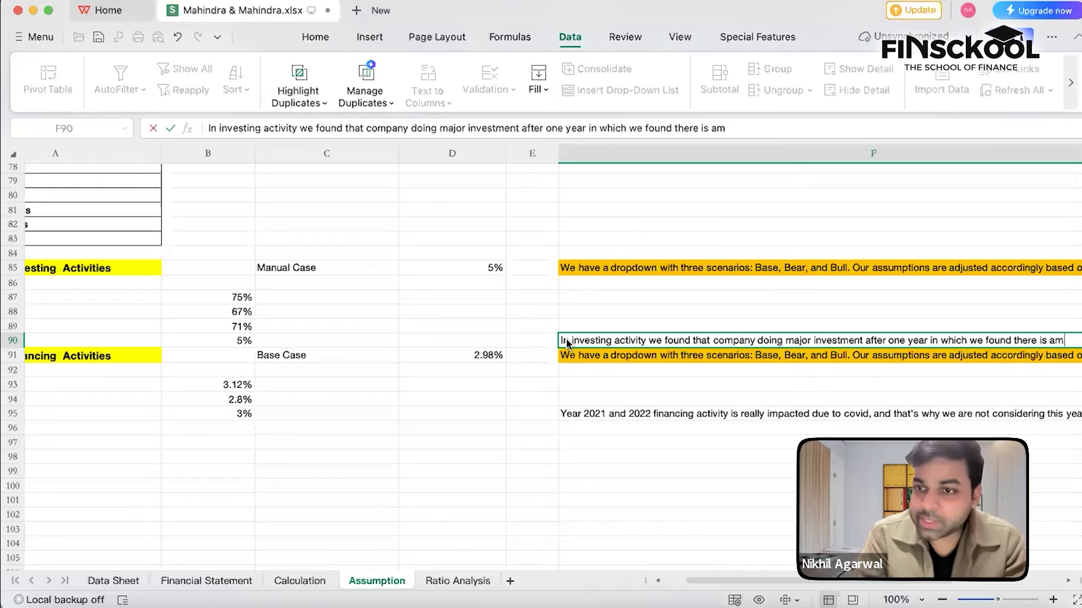
key("BackSpace")
type("major")
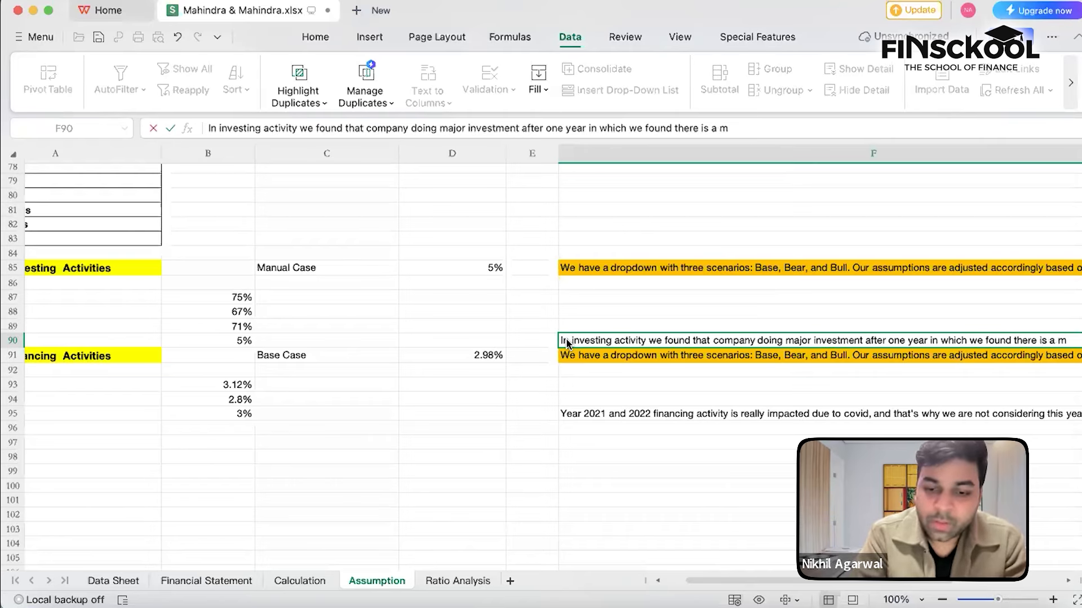
type(" invest")
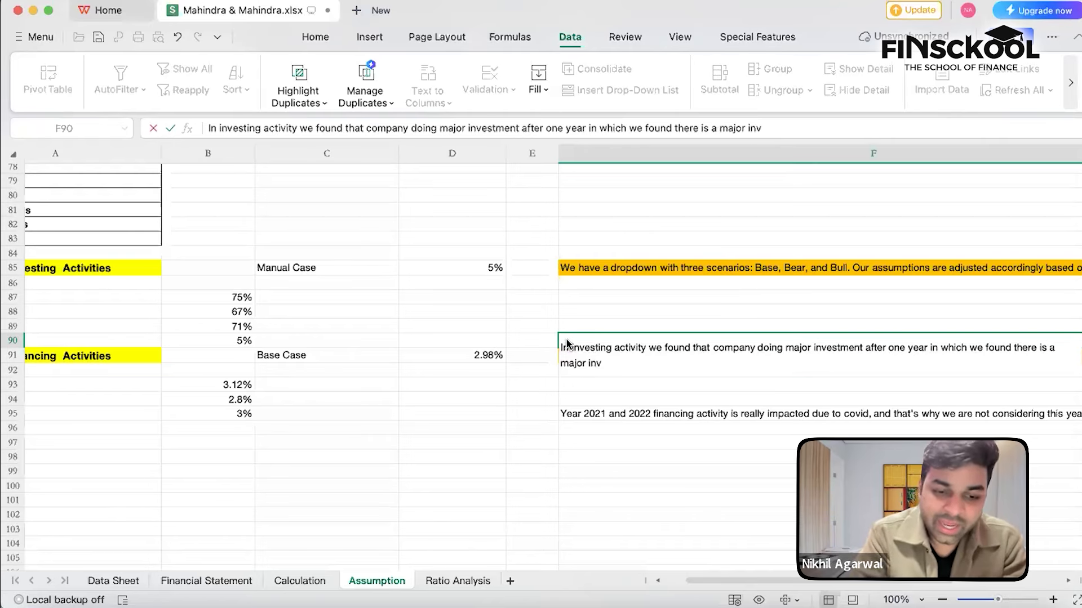
type("ment")
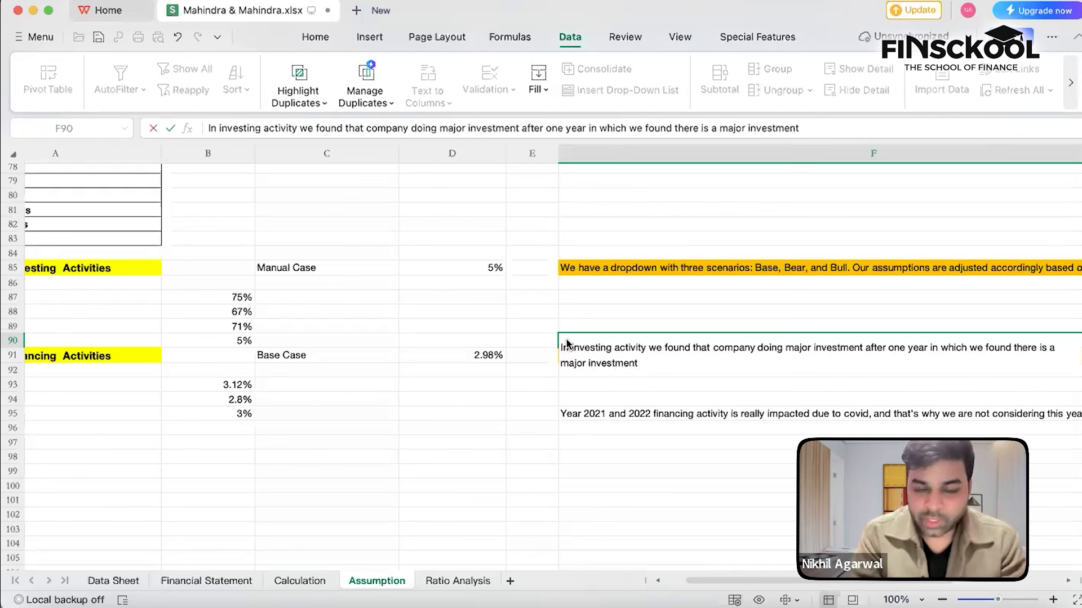
type(" done")
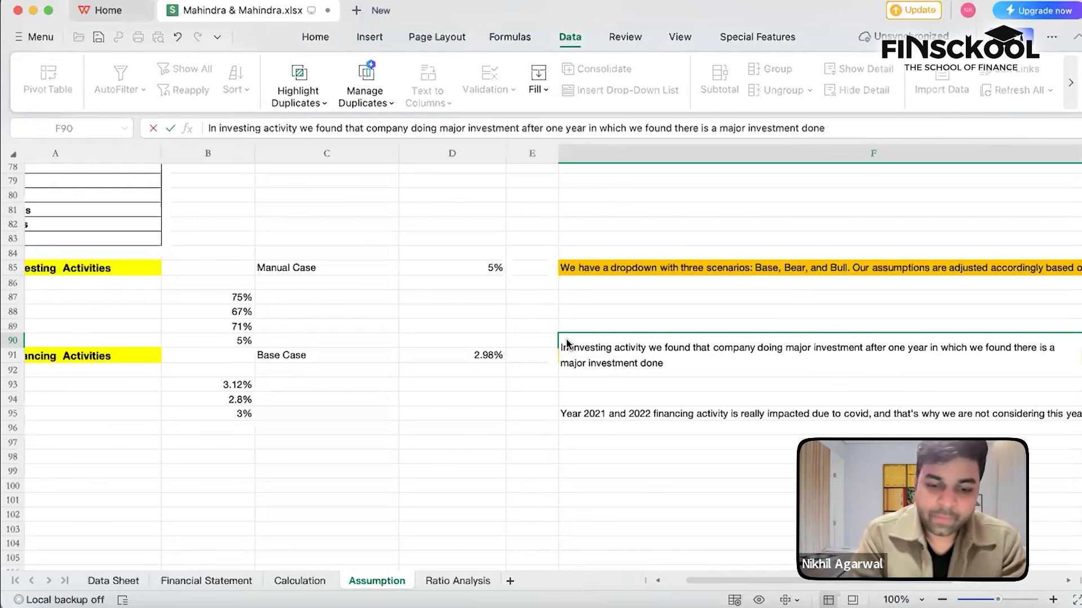
type(" by com")
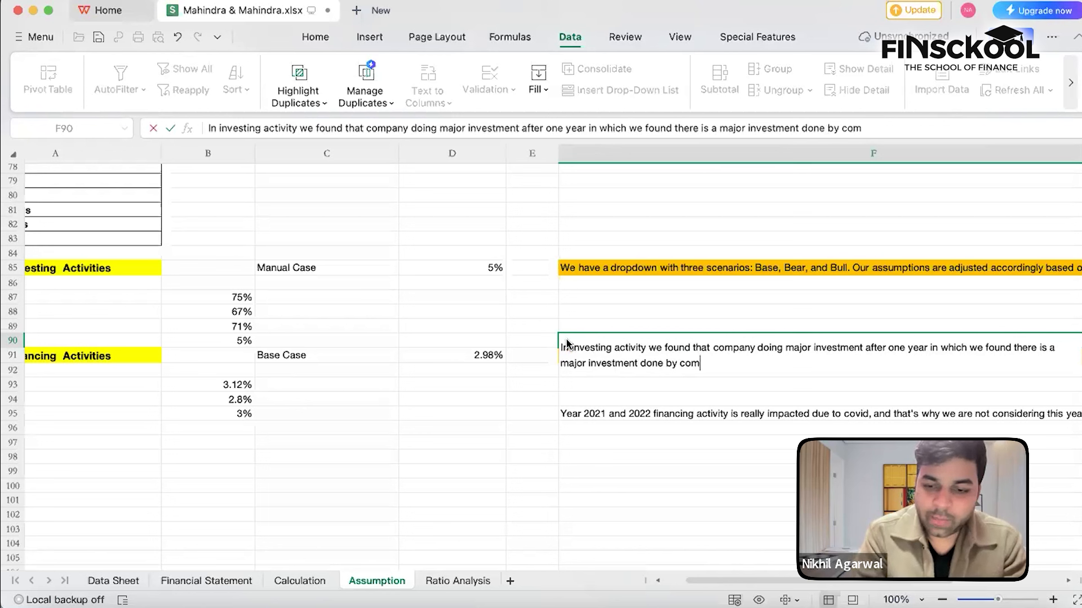
type("pany ")
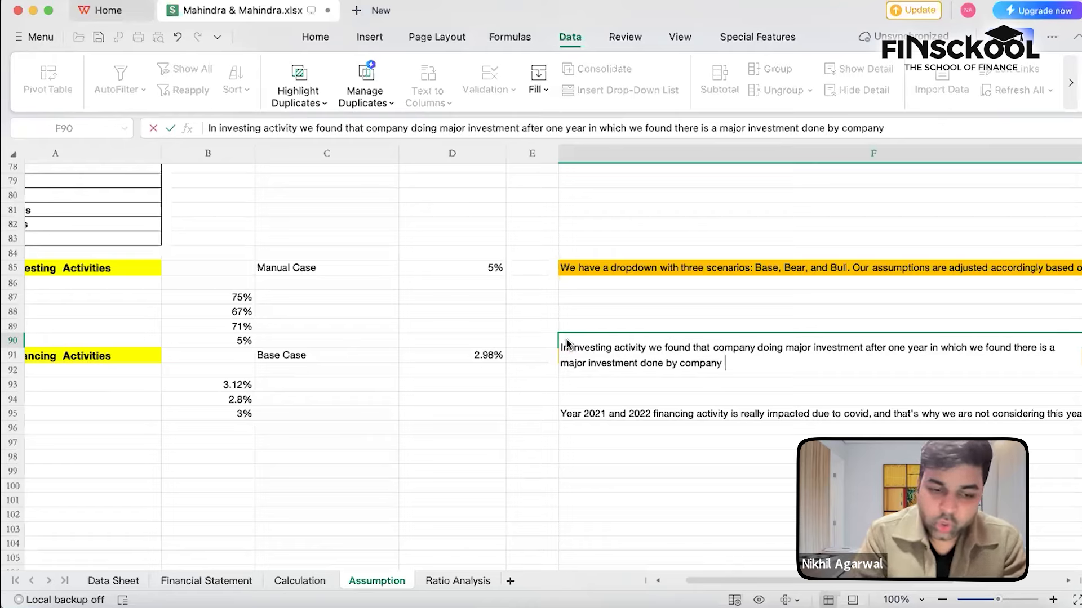
Continue the F90 note with ",so that we assume that we should consider"
type(", so that we a")
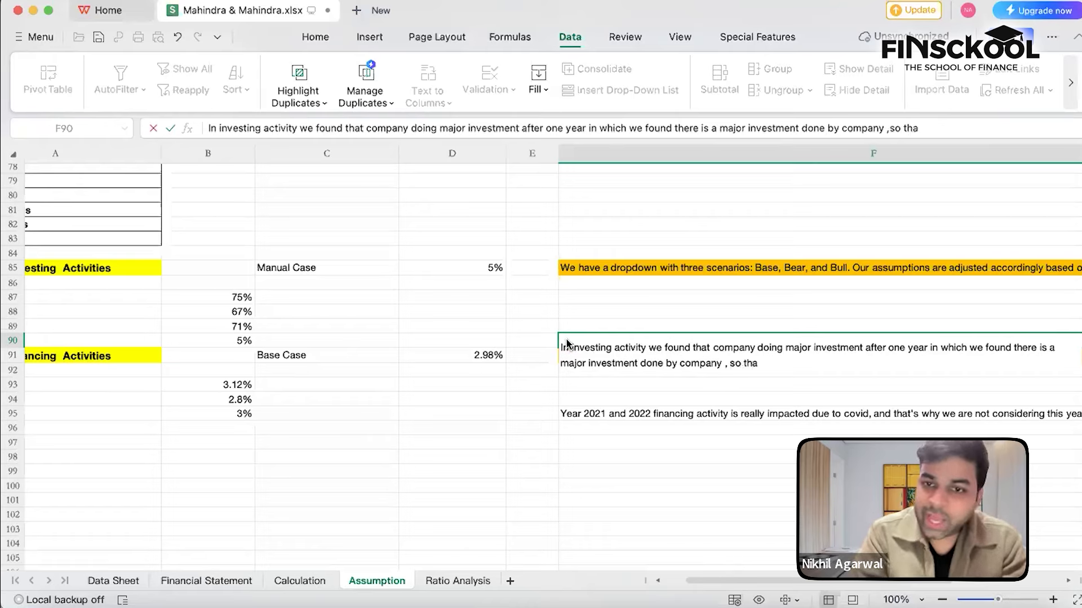
type("ssu")
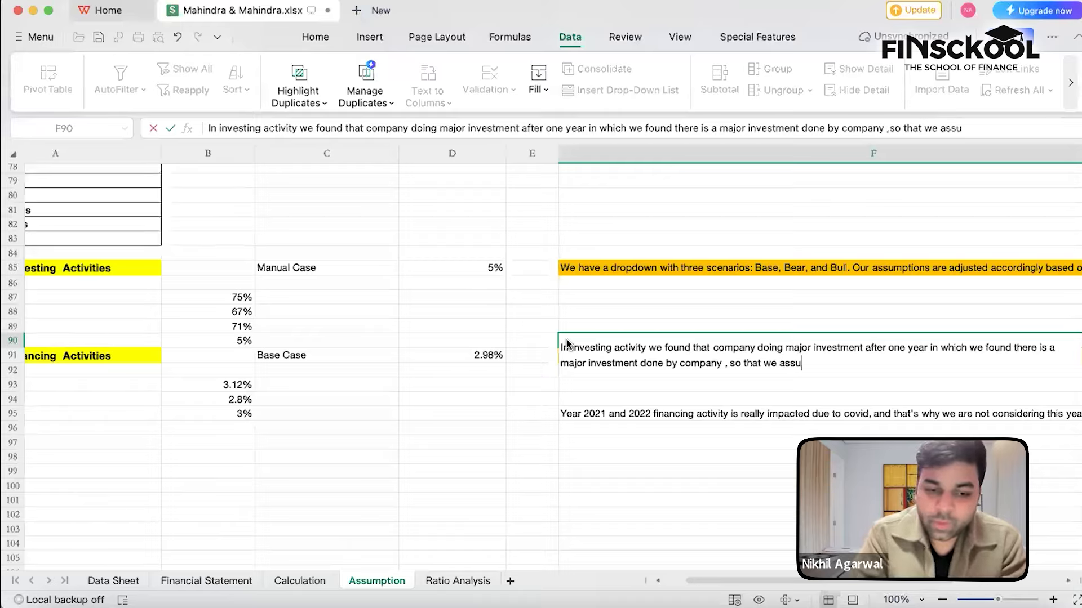
type("me that")
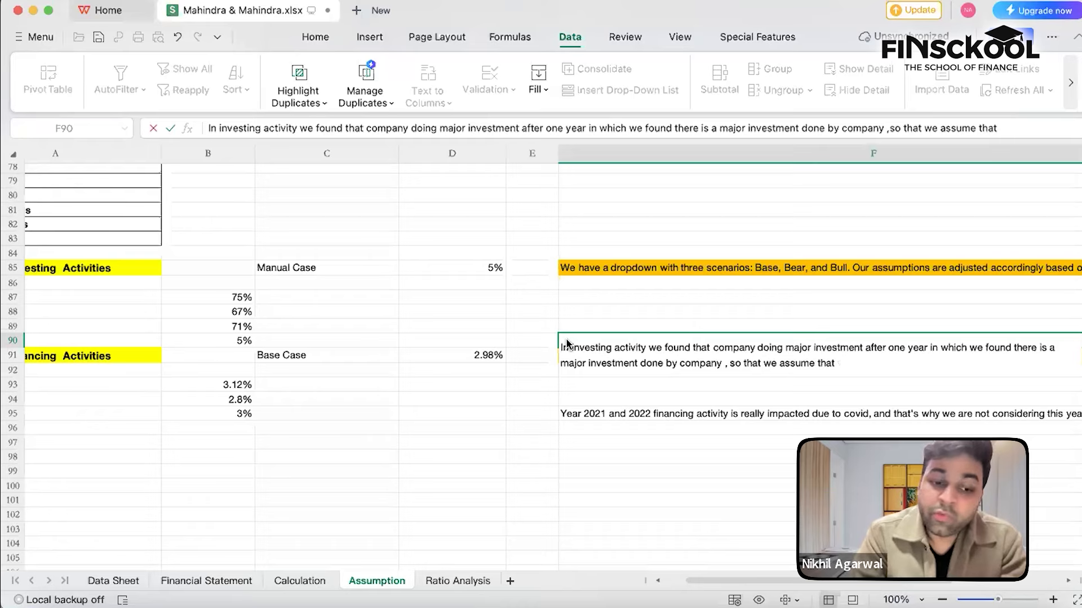
type(" we should consd")
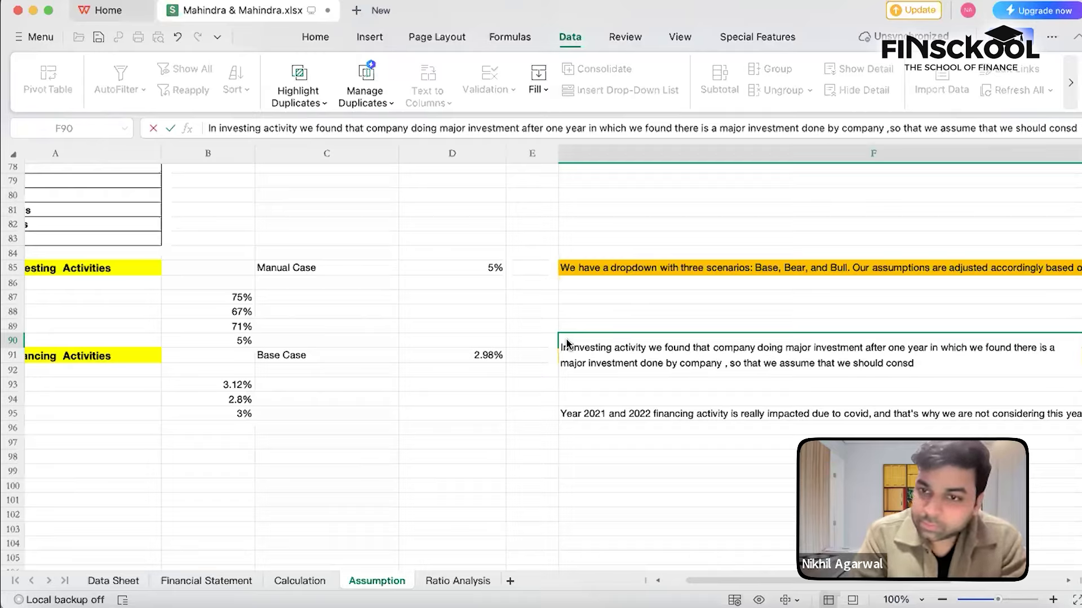
key("BackSpace")
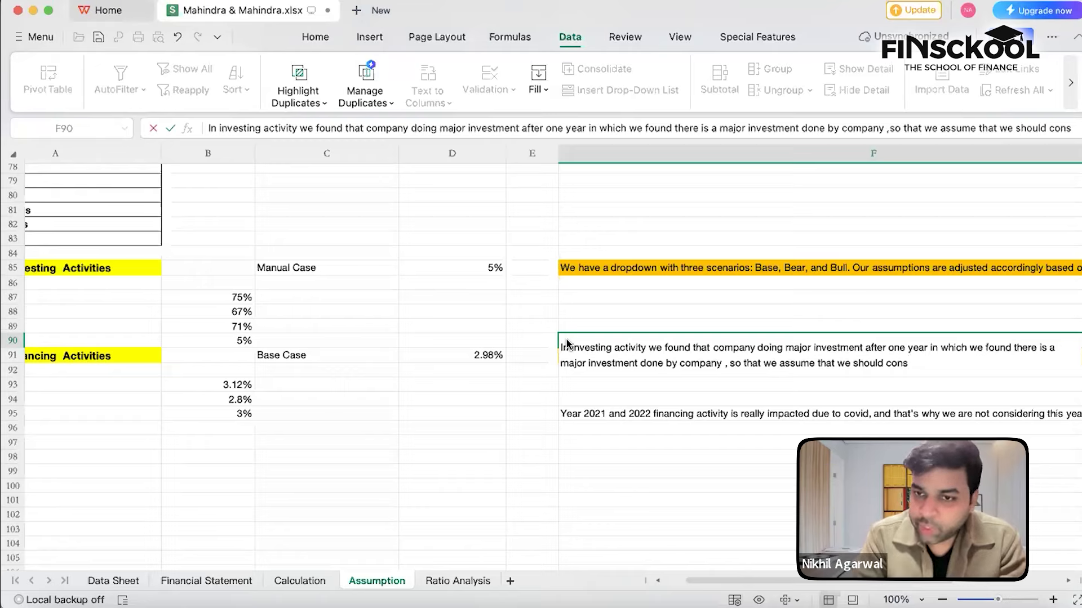
type("ider ")
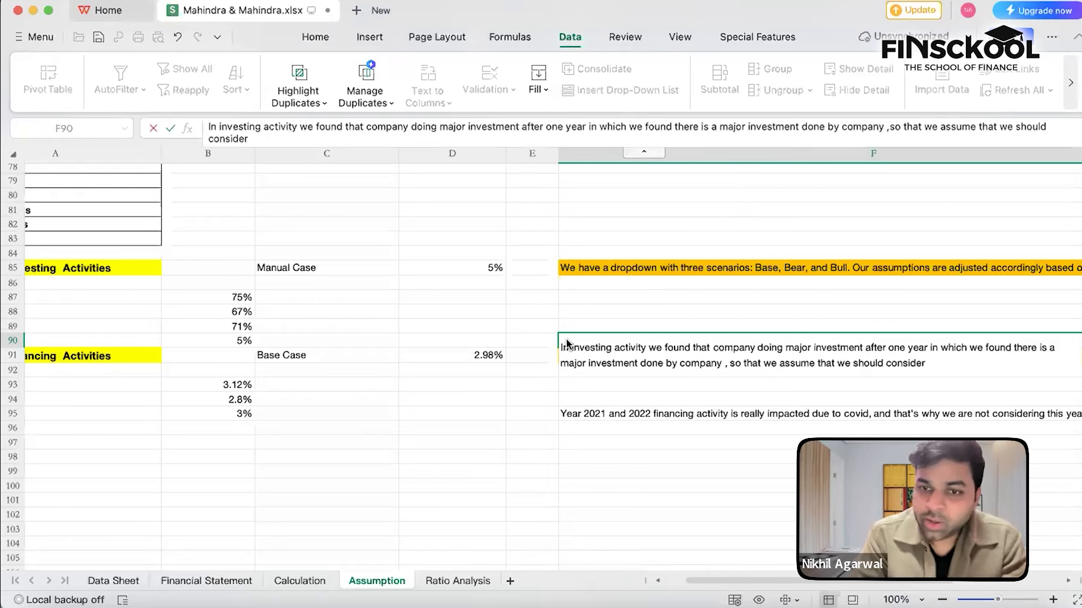
Extend the F90 note with "5% growth in every year in the"
type("%")
key("BackSpace")
type("5")
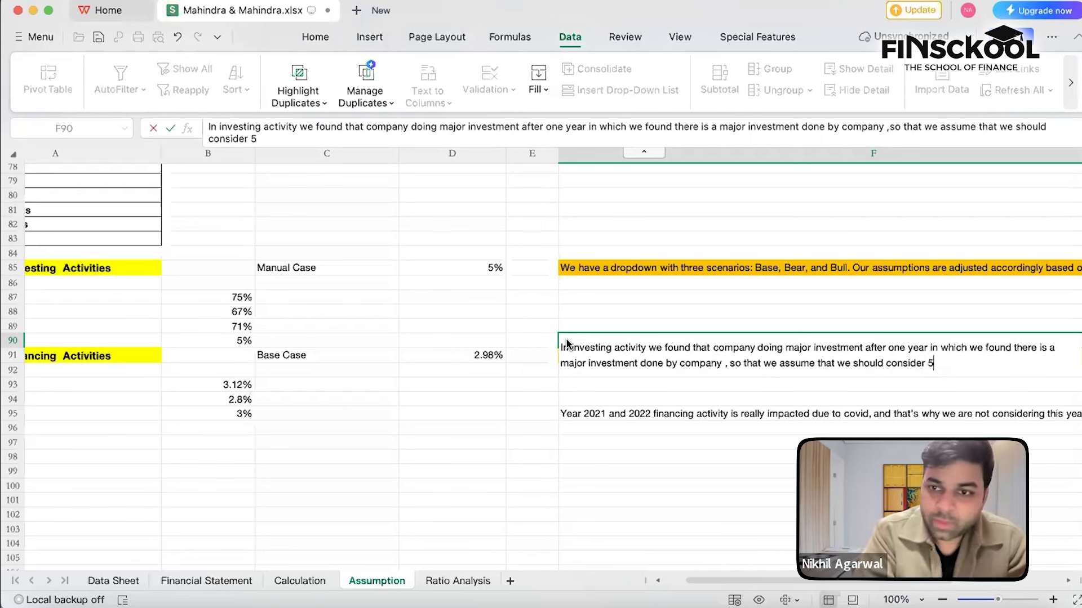
type("% graowth")
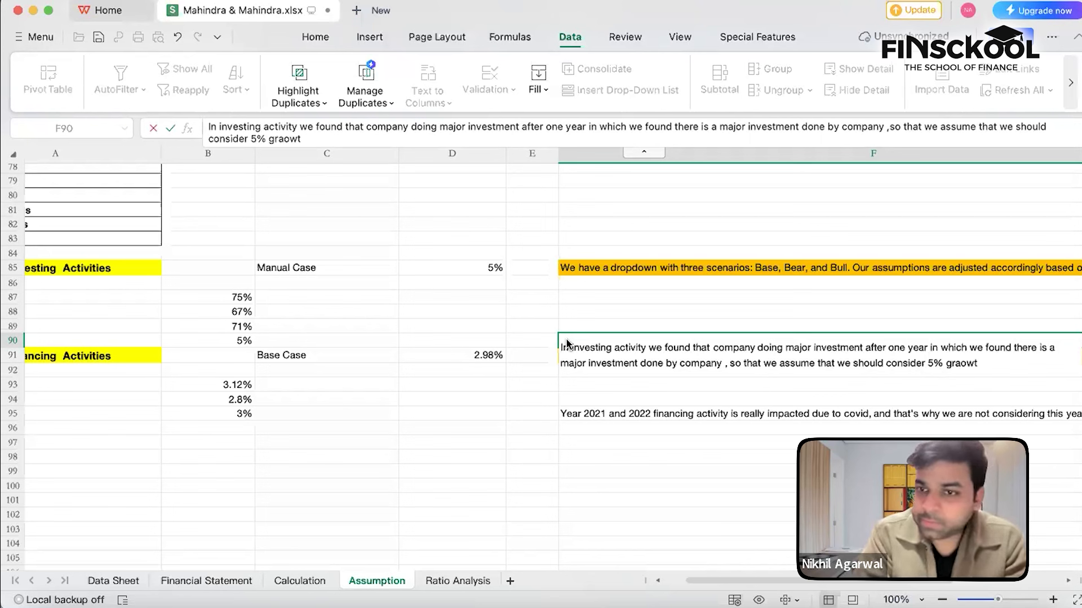
key("BackSpace")
key("BackSpace")
key("BackSpace")
key("BackSpace")
key("BackSpace")
type("owth ")
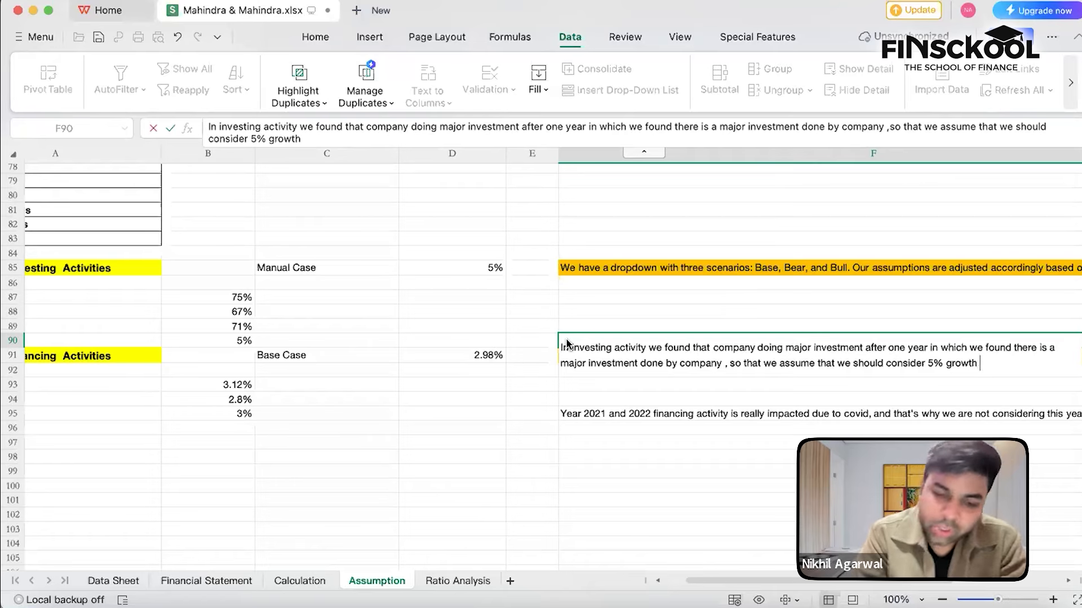
type("in eve")
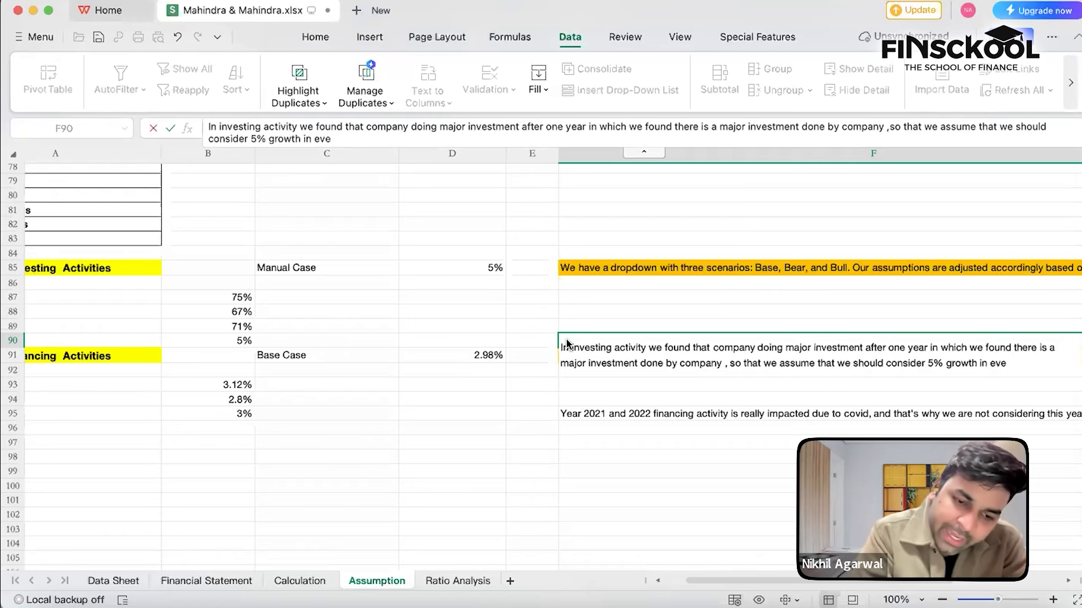
type("ry ye")
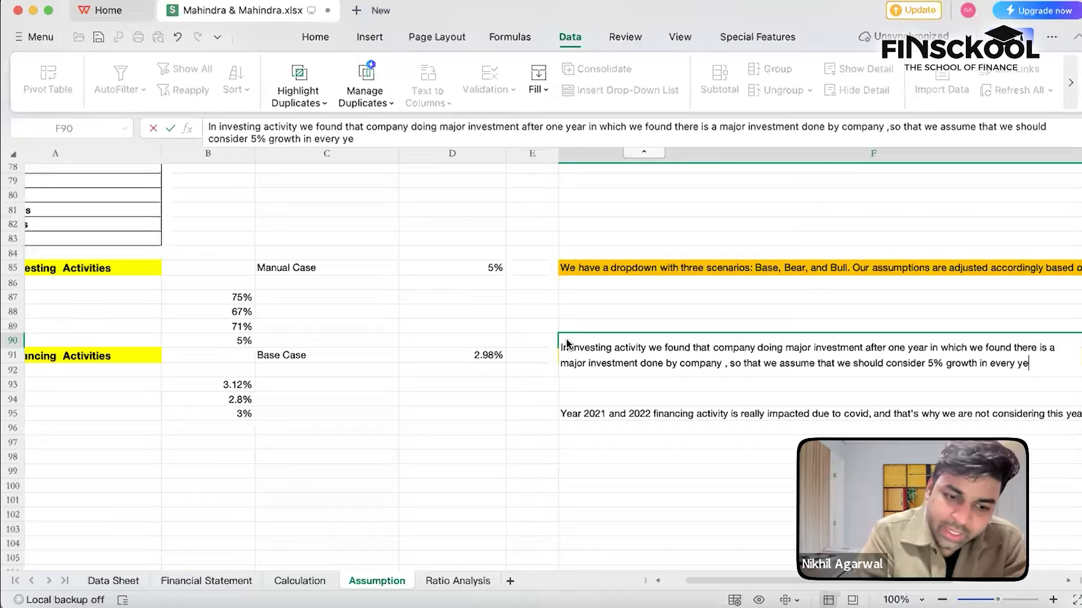
type("ar in  the")
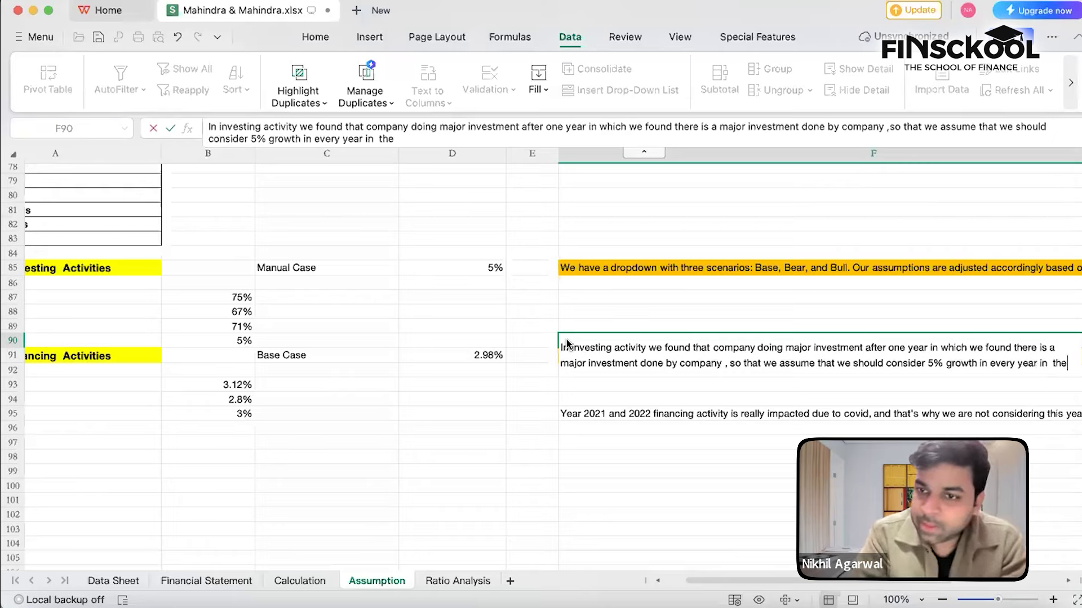
Finish the F90 note with "Investing activity by applying manual scenarion." and commit the cell entry
type(" Inv")
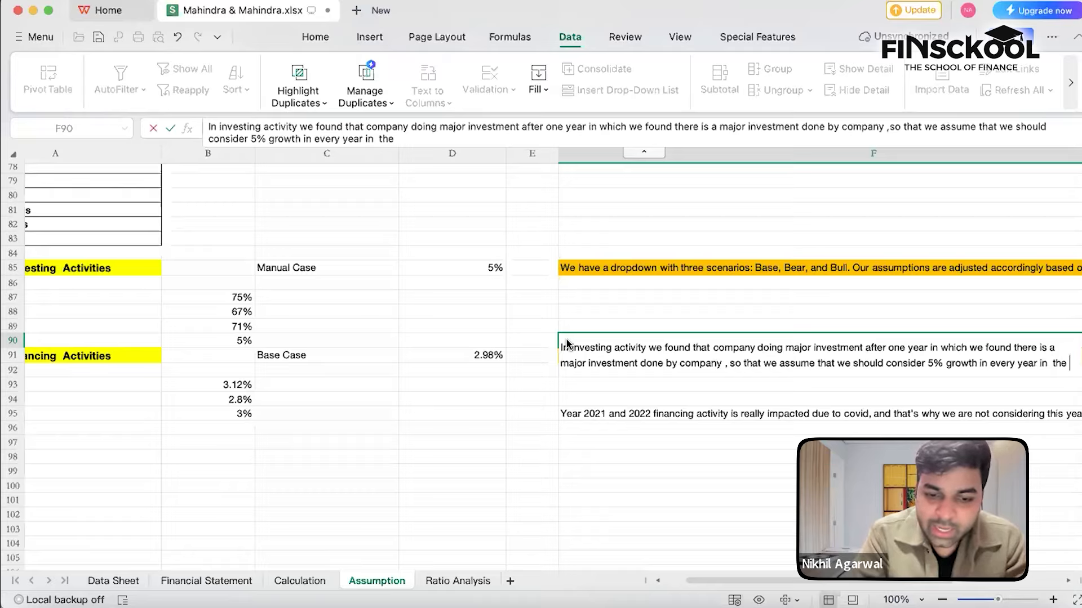
type("esting")
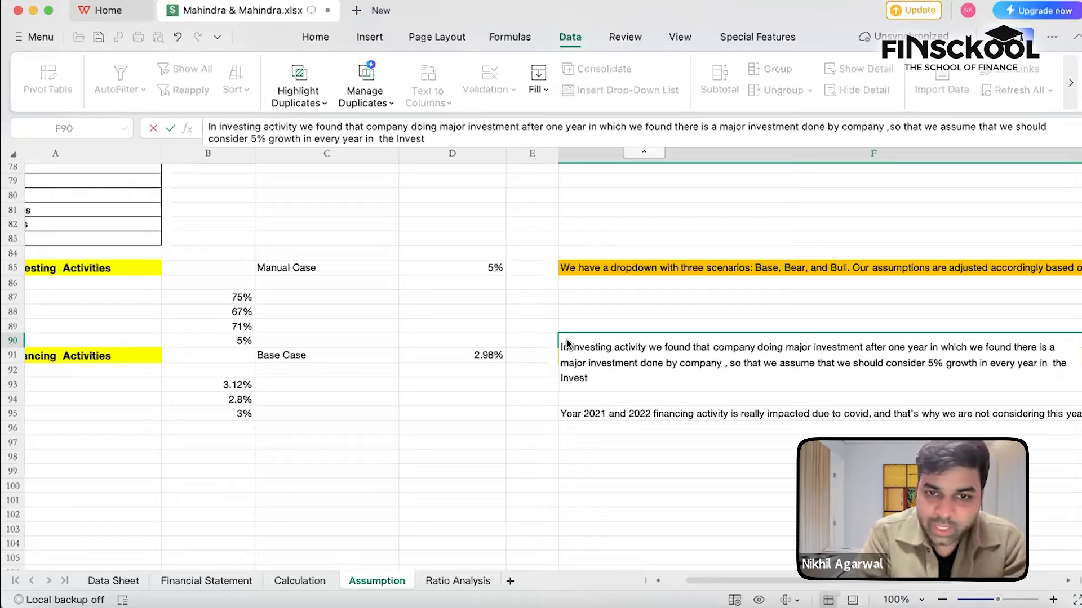
type(" activ")
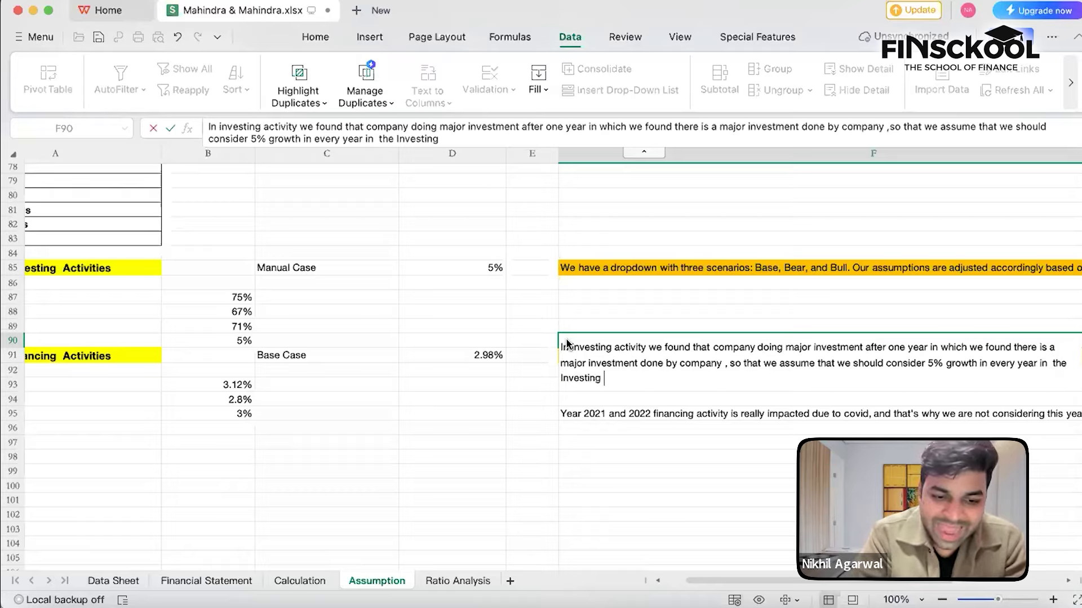
type("it")
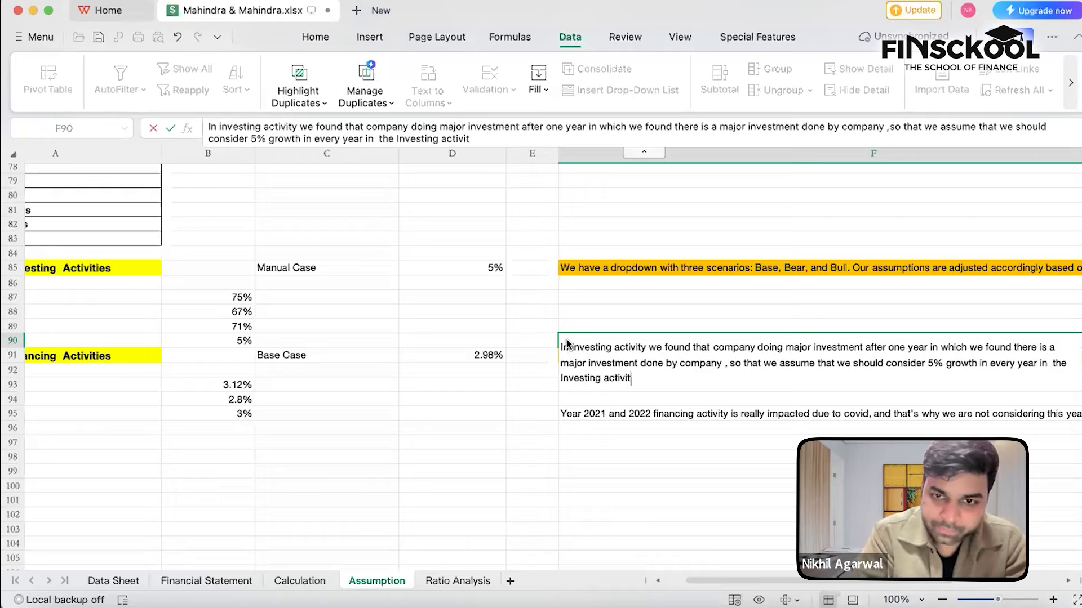
type("y by a")
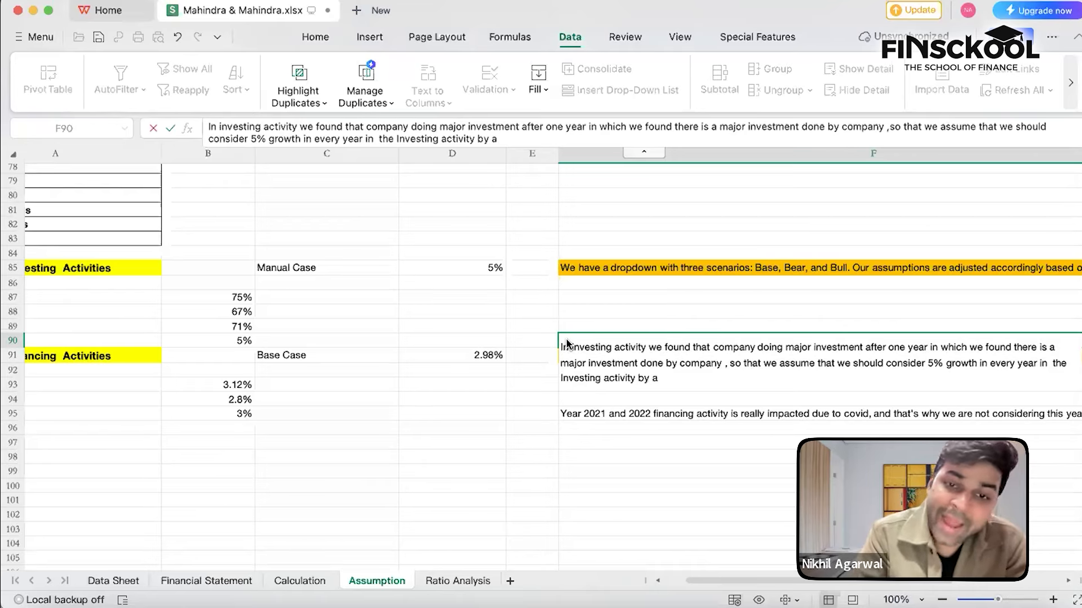
type("pply")
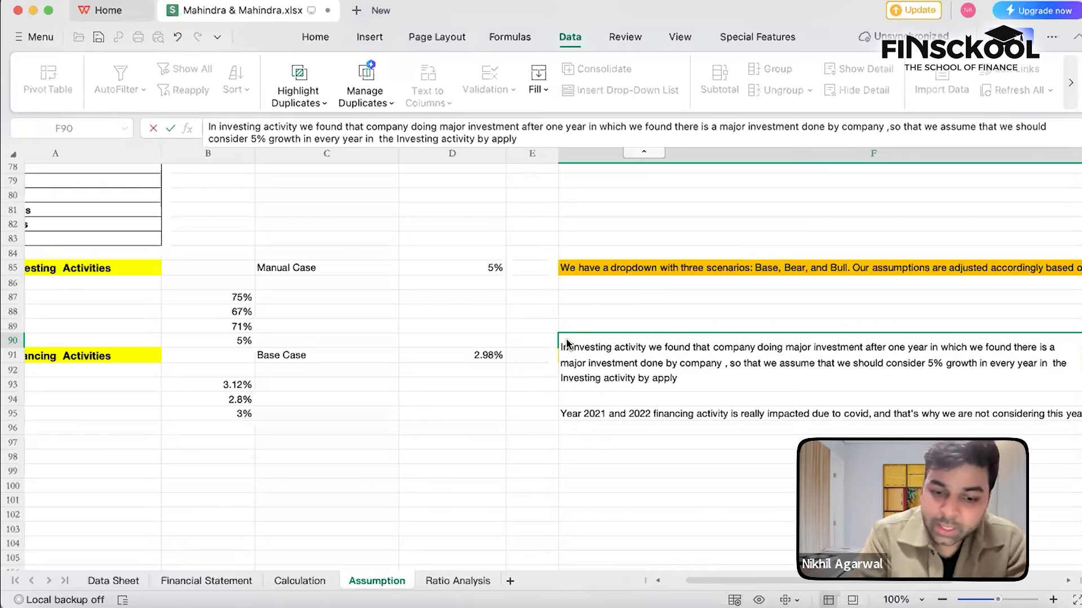
type("ing manual")
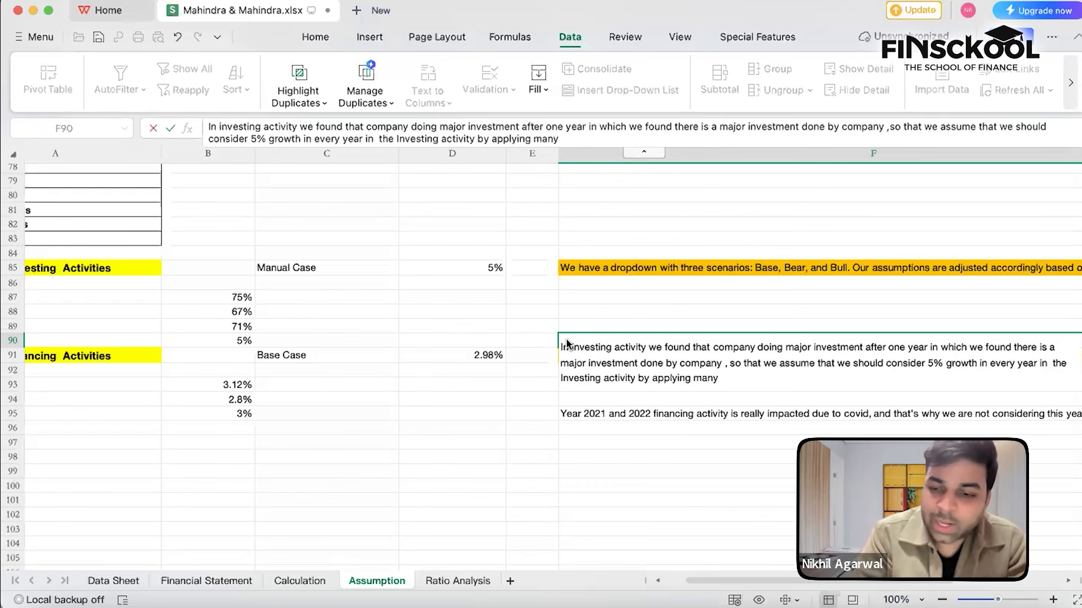
type(" scenarion.")
key("Return")
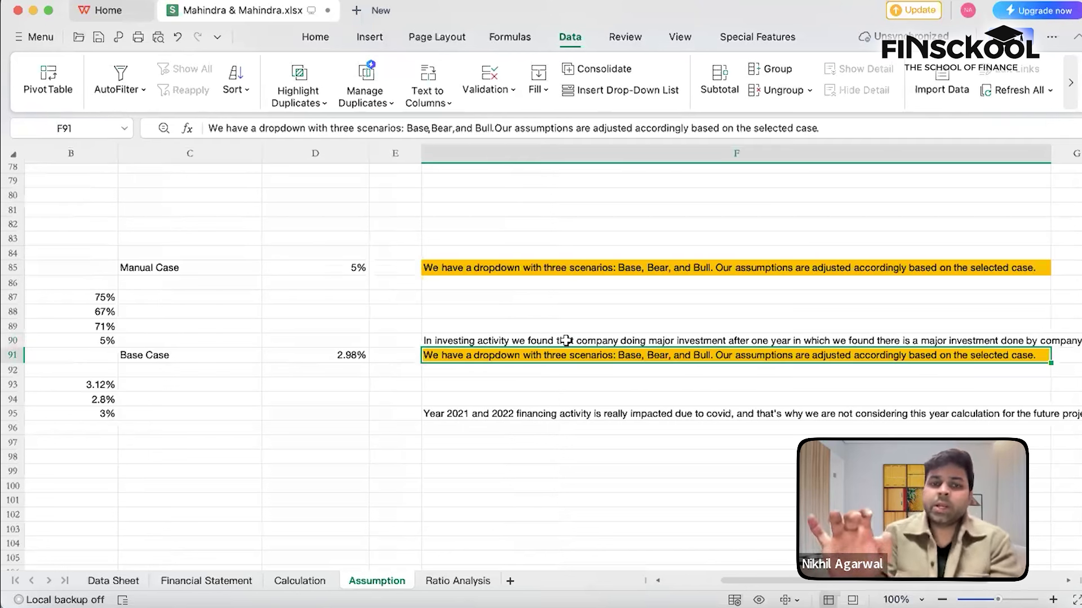
Fill the investing activity note in F90 with the orange theme color
scroll(566, 341, "left", 5)
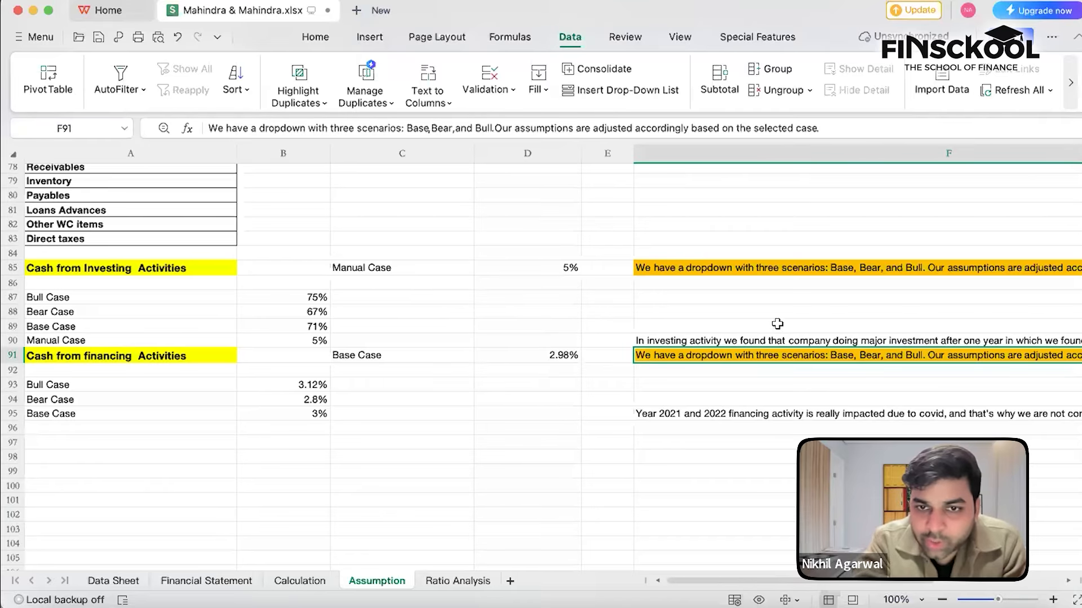
left_click(711, 341)
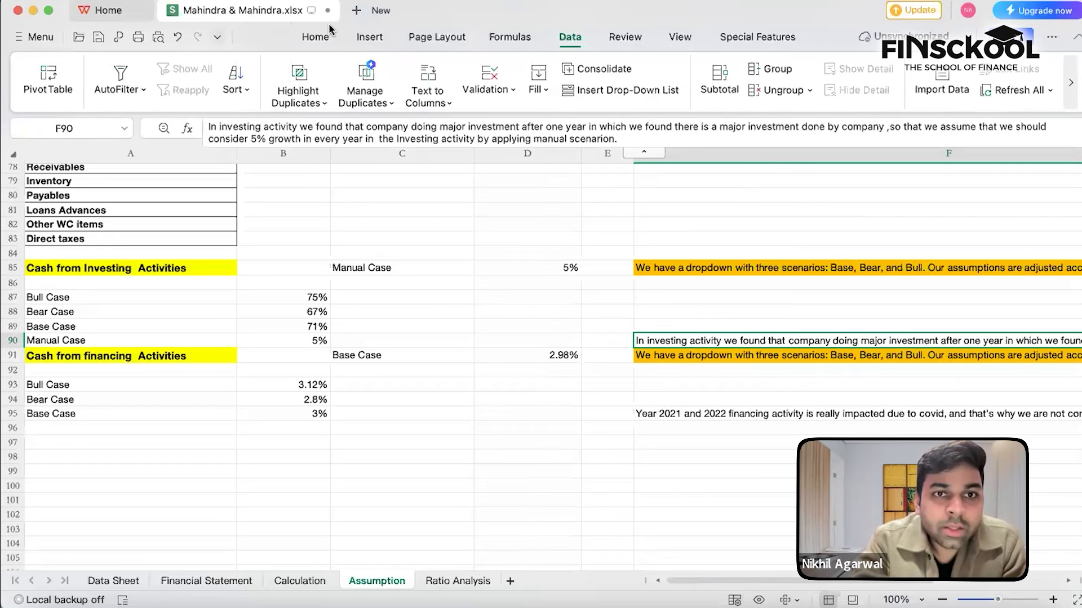
left_click(315, 36)
left_click(289, 91)
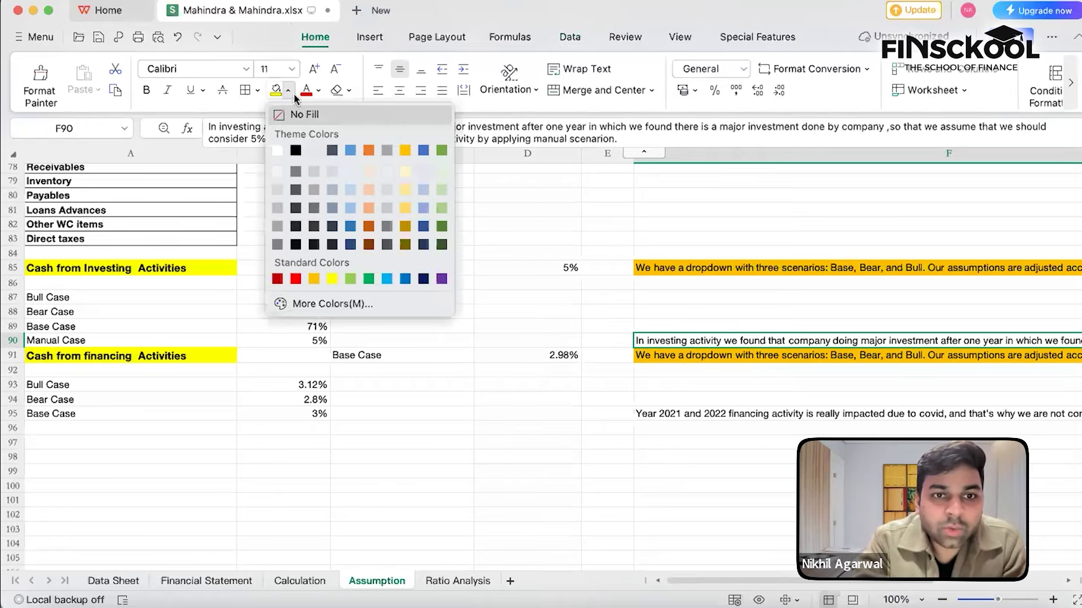
left_click(369, 150)
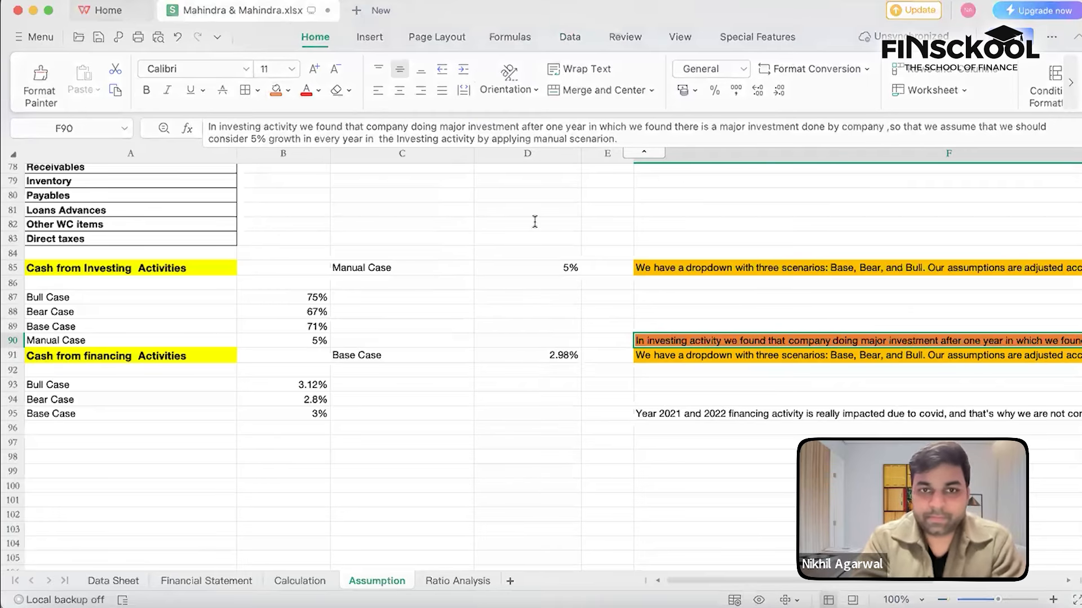
Review the projections on the Financial Statement sheet from the cash flow up to the income statement, and save the workbook
left_click(299, 582)
left_click(379, 582)
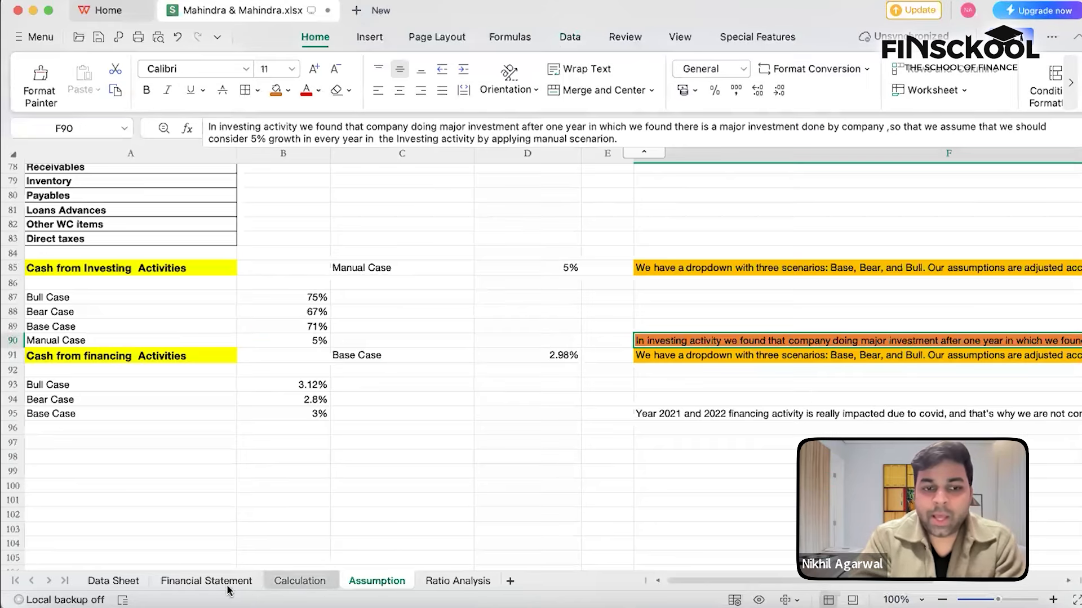
left_click(216, 582)
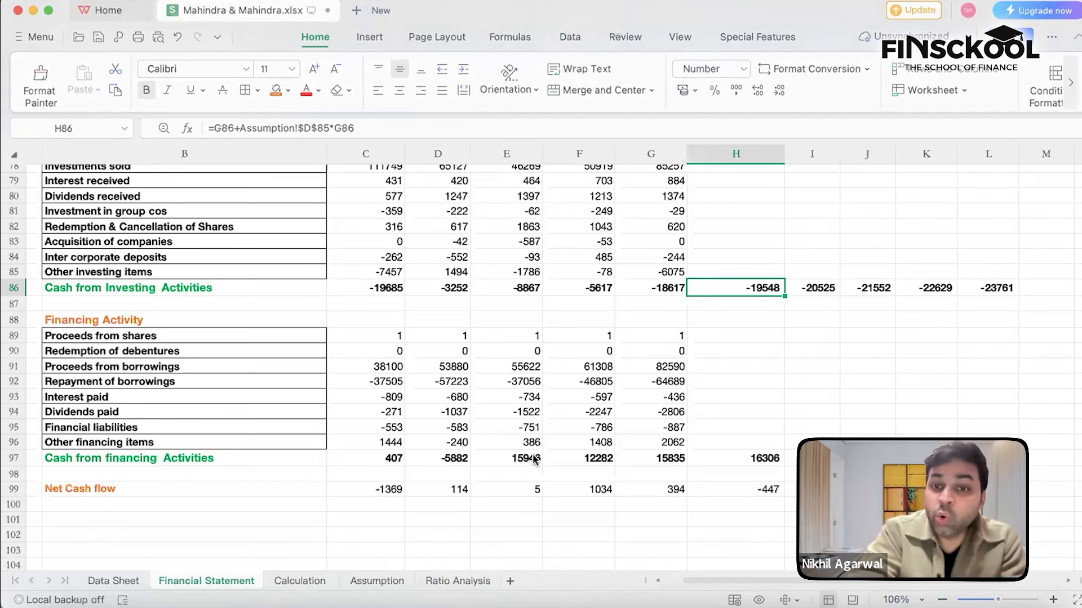
scroll(535, 457, "up", 5)
scroll(535, 457, "up", 8)
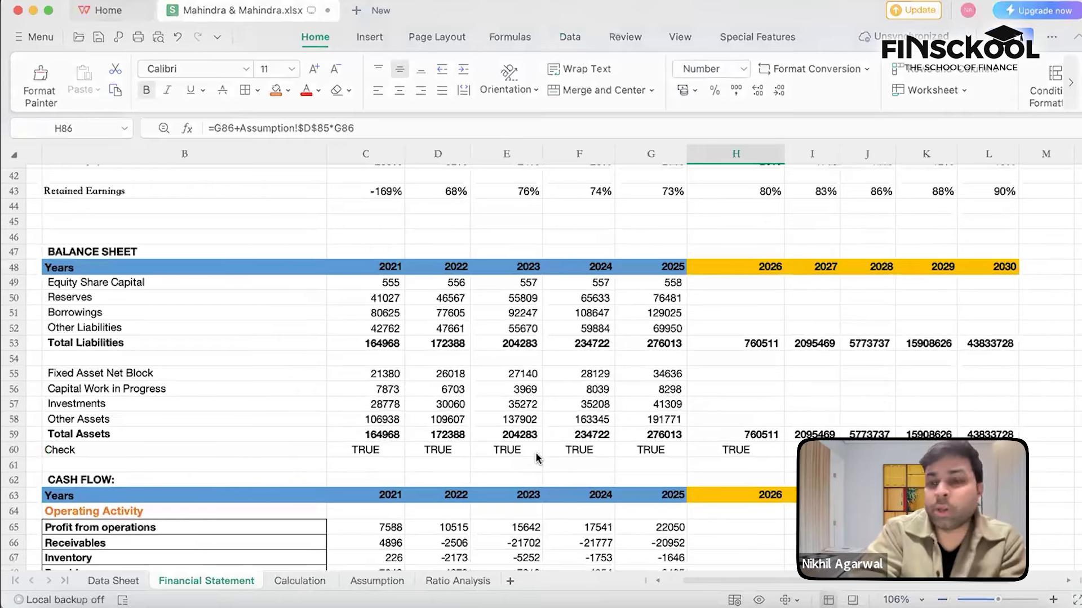
scroll(535, 457, "up", 14)
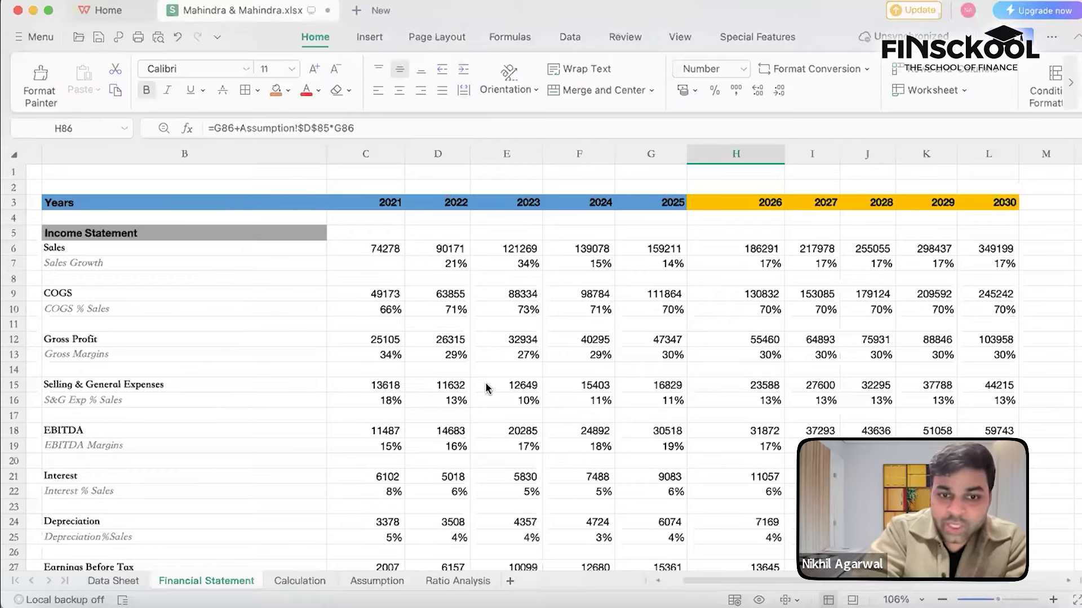
scroll(489, 394, "down", 4)
scroll(489, 396, "down", 2)
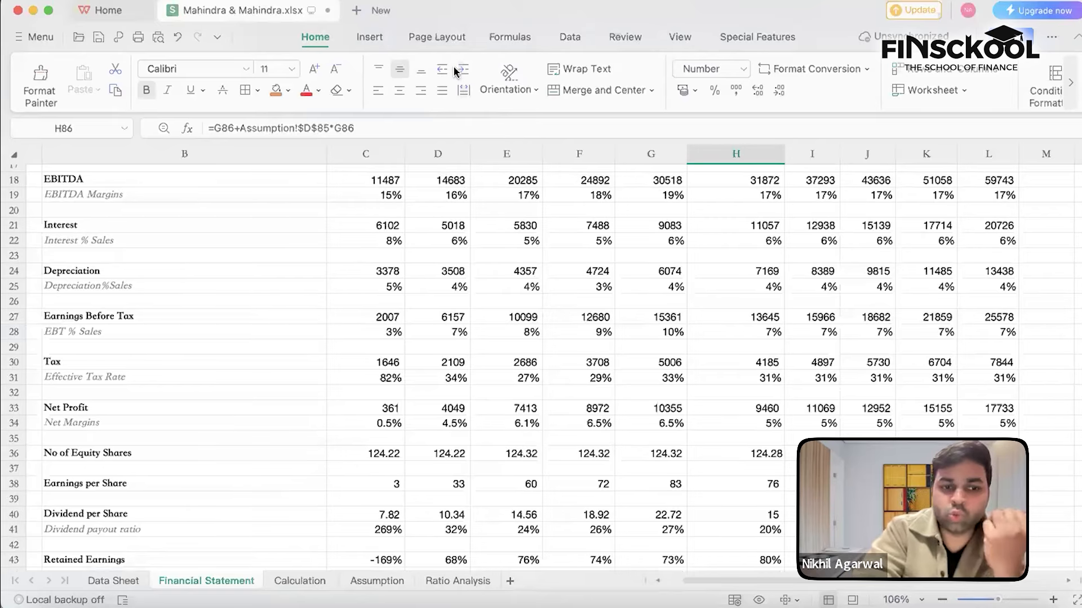
left_click(98, 38)
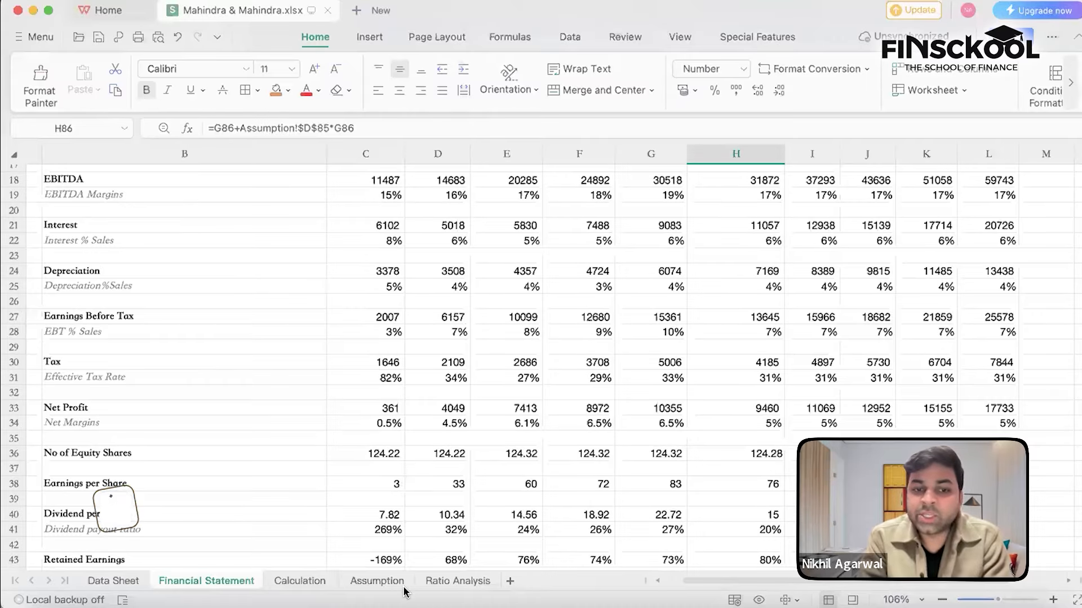
Examine the cash flow figures on the Data Sheet, then the balance sheet and cash flow sections of the Financial Statement sheet
left_click(109, 582)
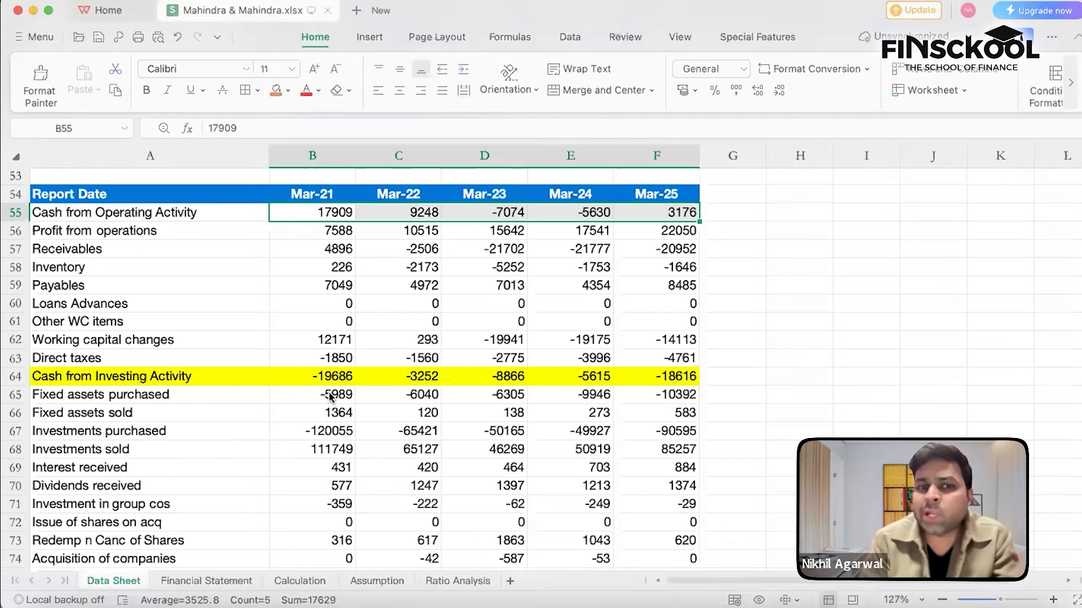
scroll(330, 397, "down", 6)
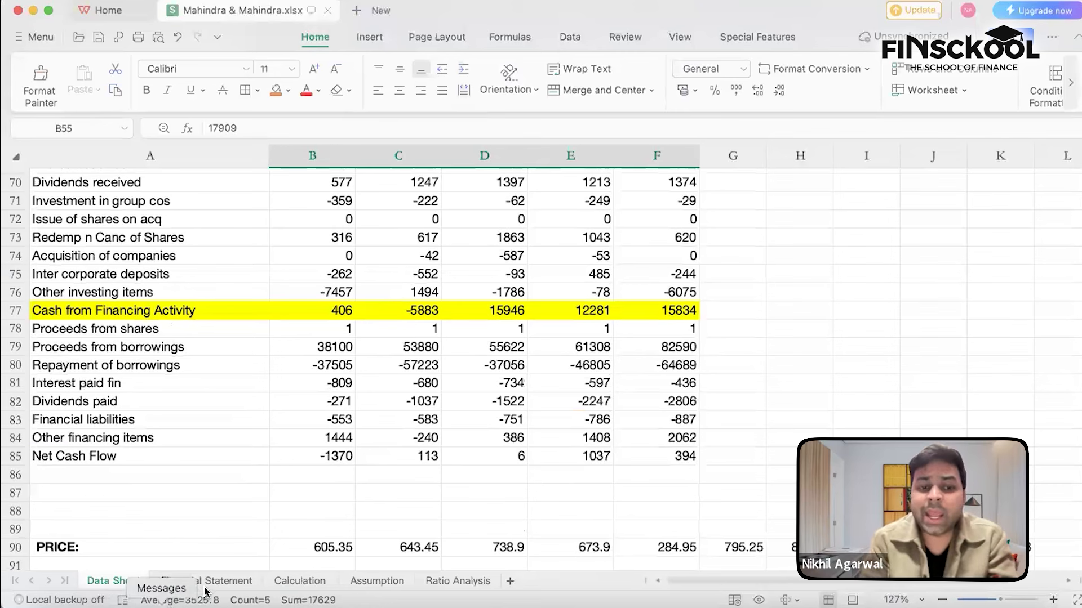
left_click(207, 580)
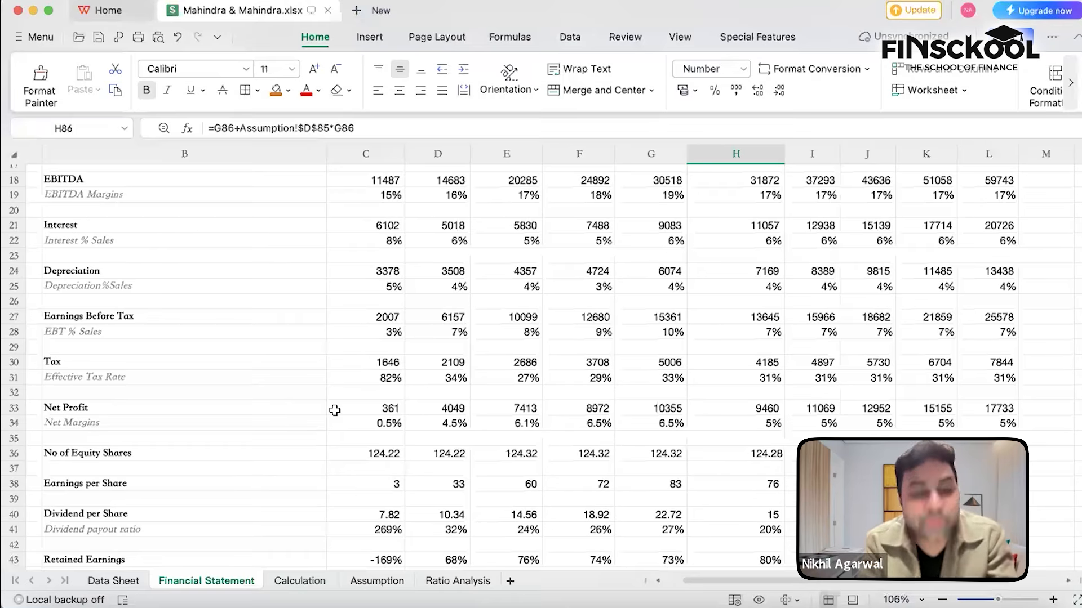
scroll(335, 411, "down", 10)
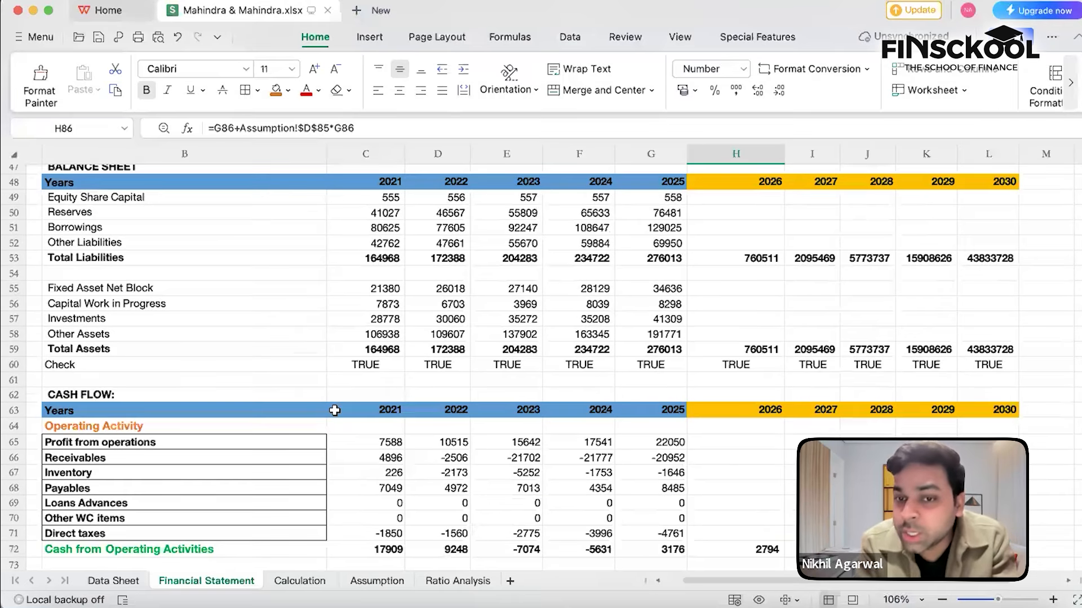
scroll(335, 410, "down", 5)
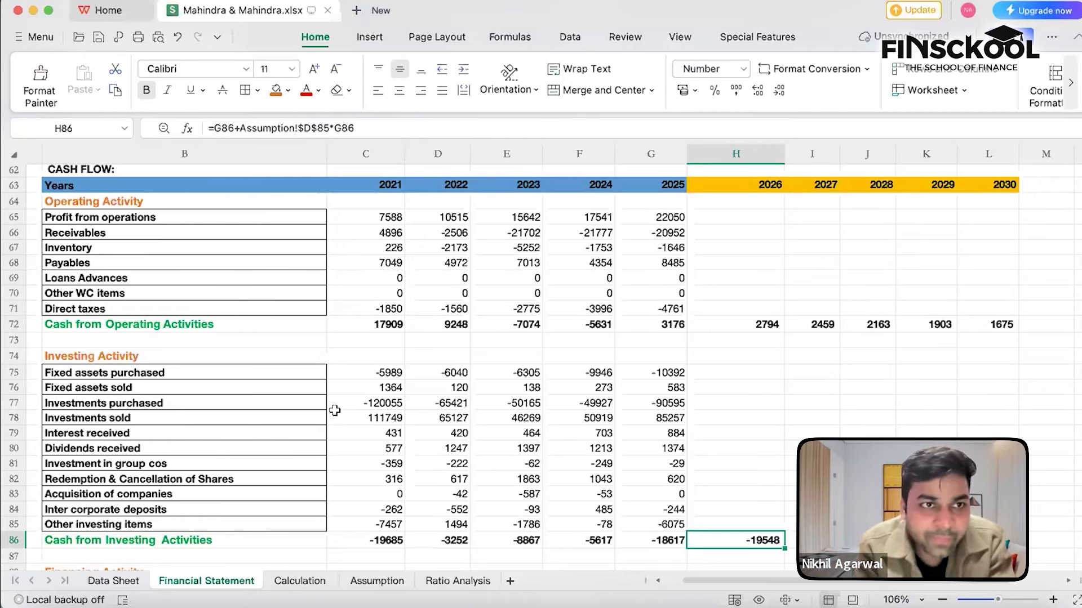
scroll(394, 248, "up", 15)
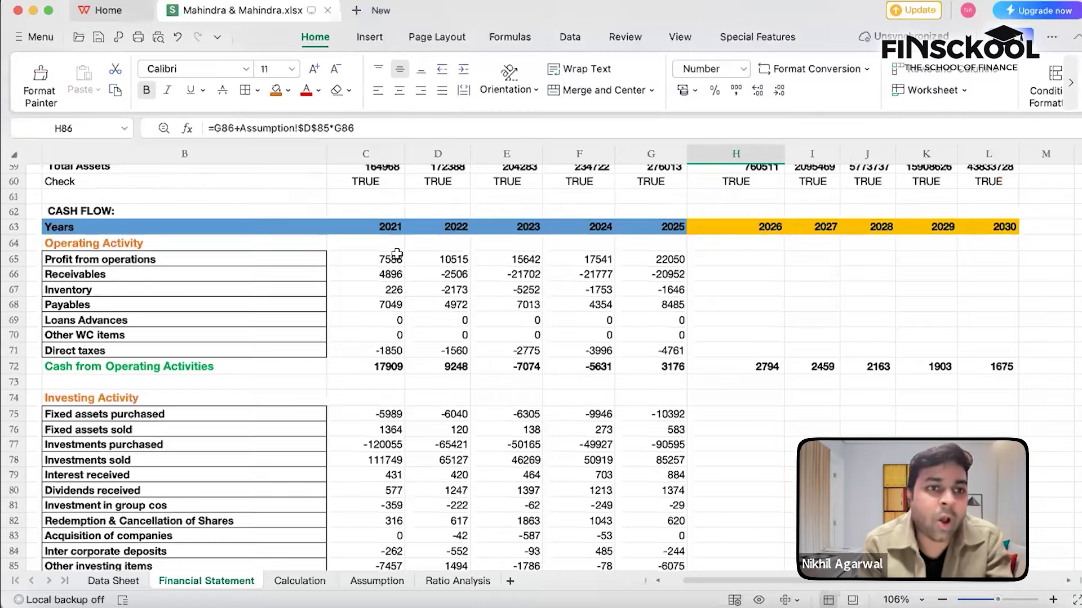